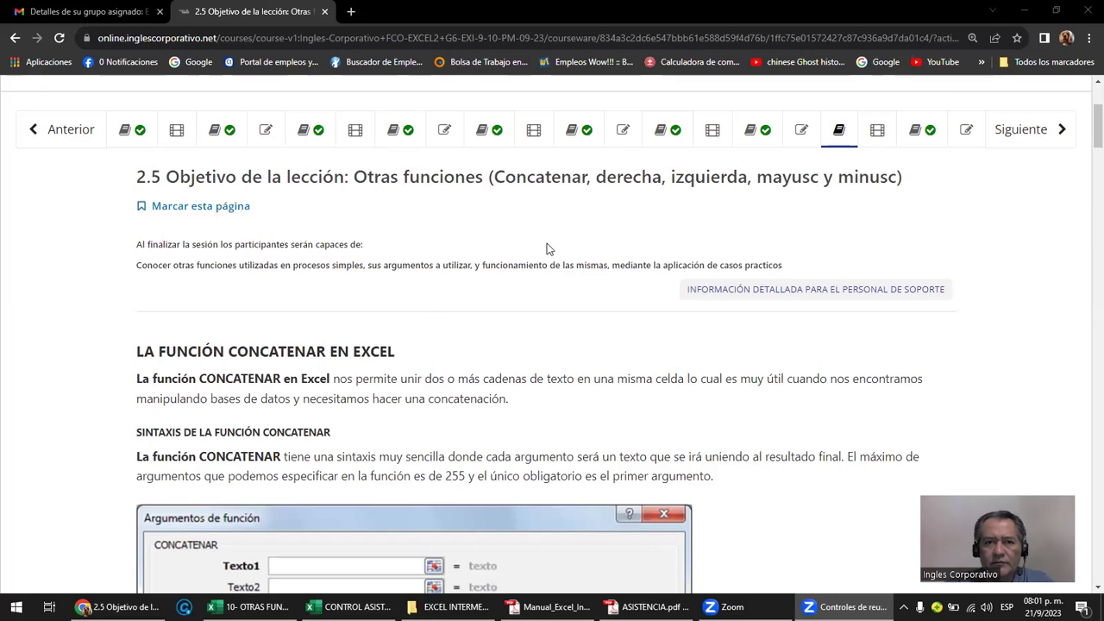
- Revisit Laboratorio 4 to read question 1, then return to the other-functions lesson
click(47, 135)
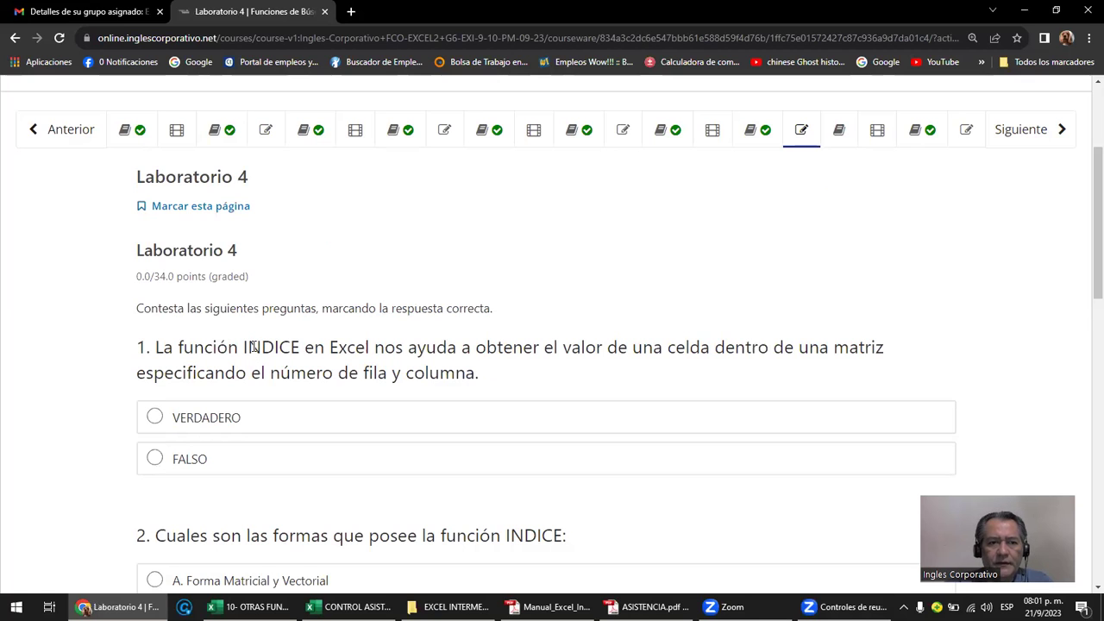
scroll(257, 356, down, 2)
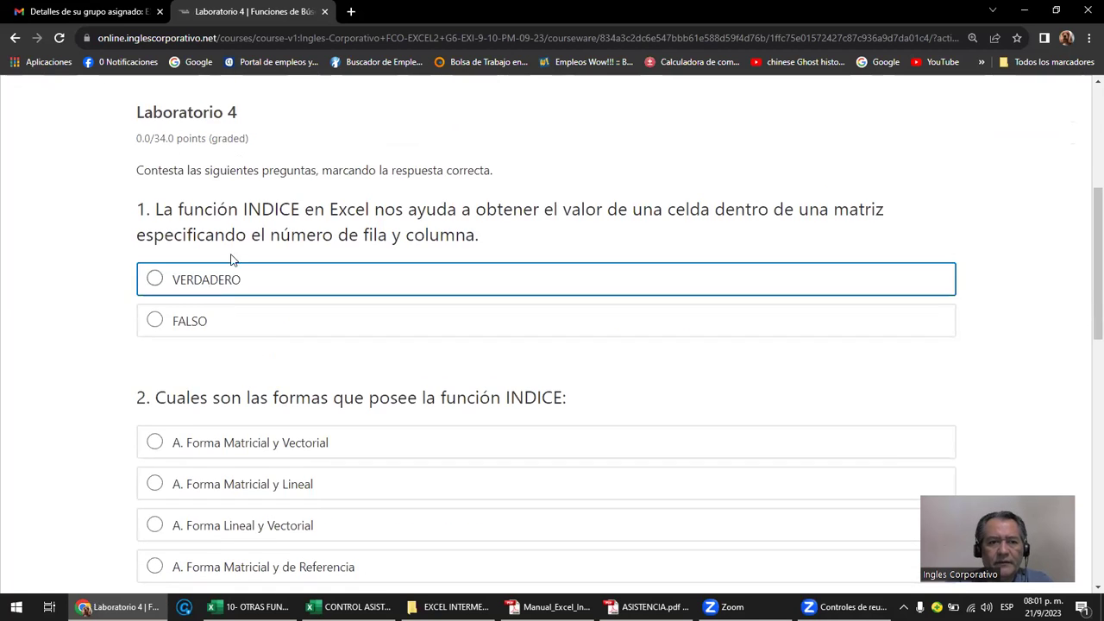
drag(155, 208, 455, 235)
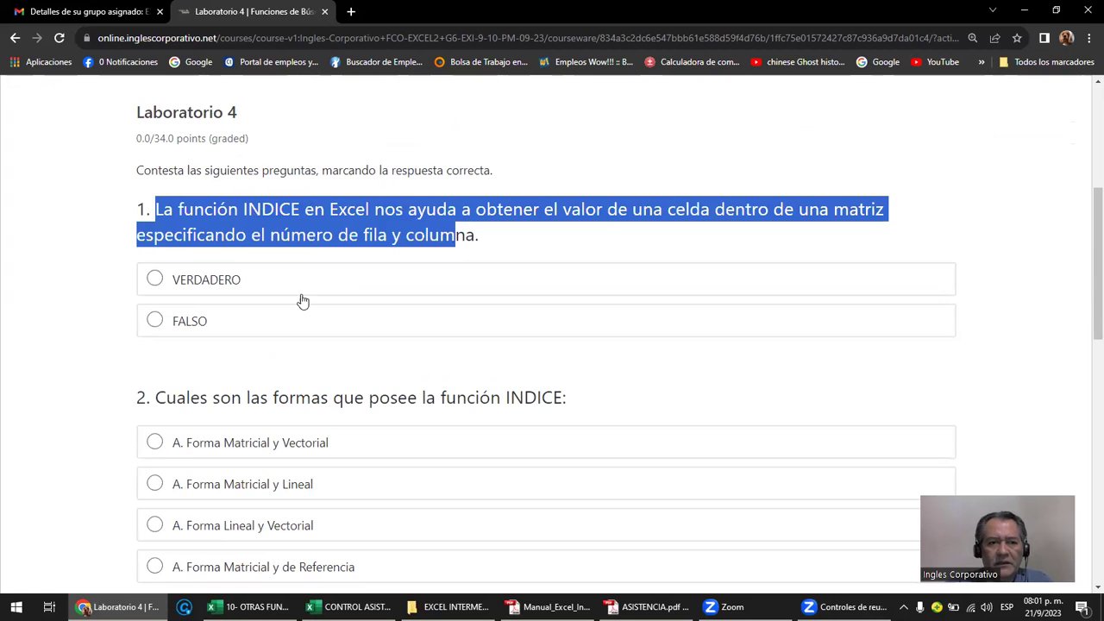
scroll(280, 295, down, 2)
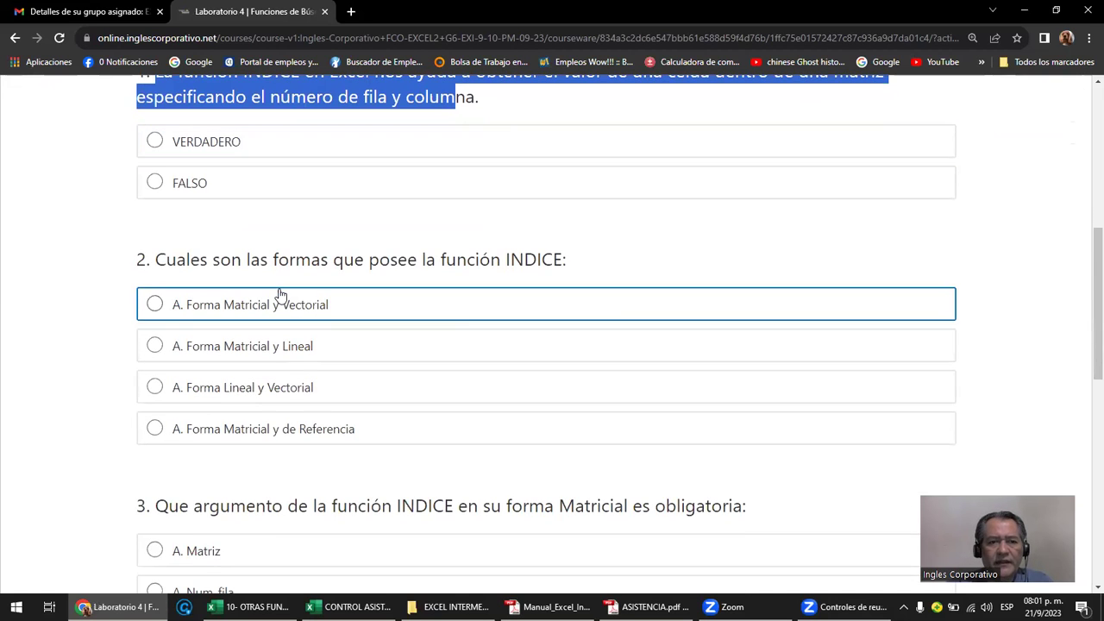
scroll(281, 295, down, 1)
scroll(280, 293, down, 3)
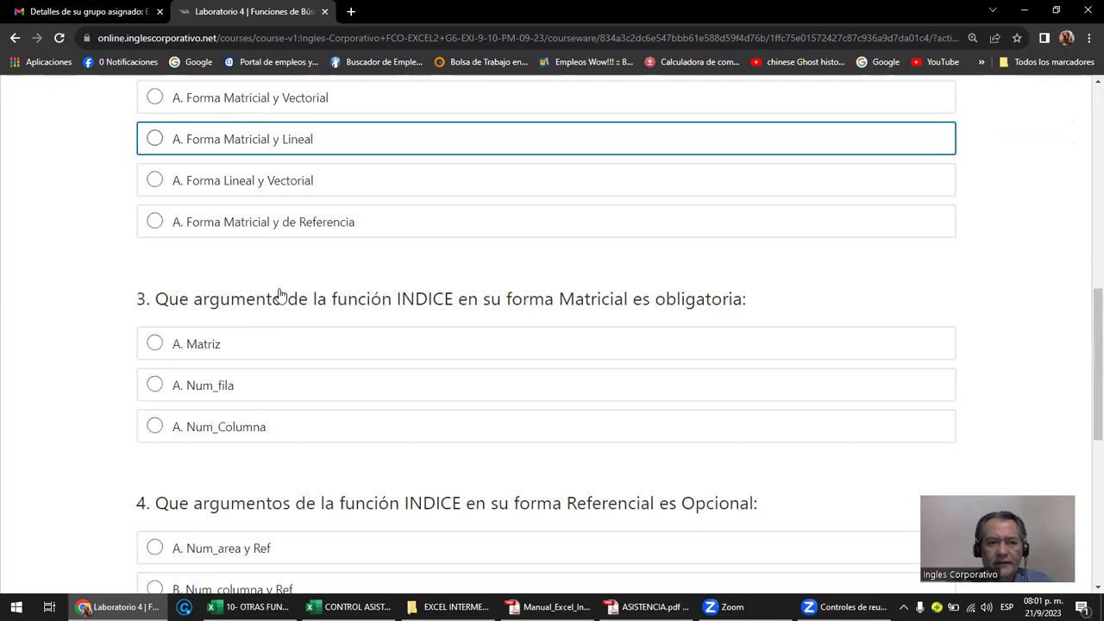
scroll(281, 288, down, 4)
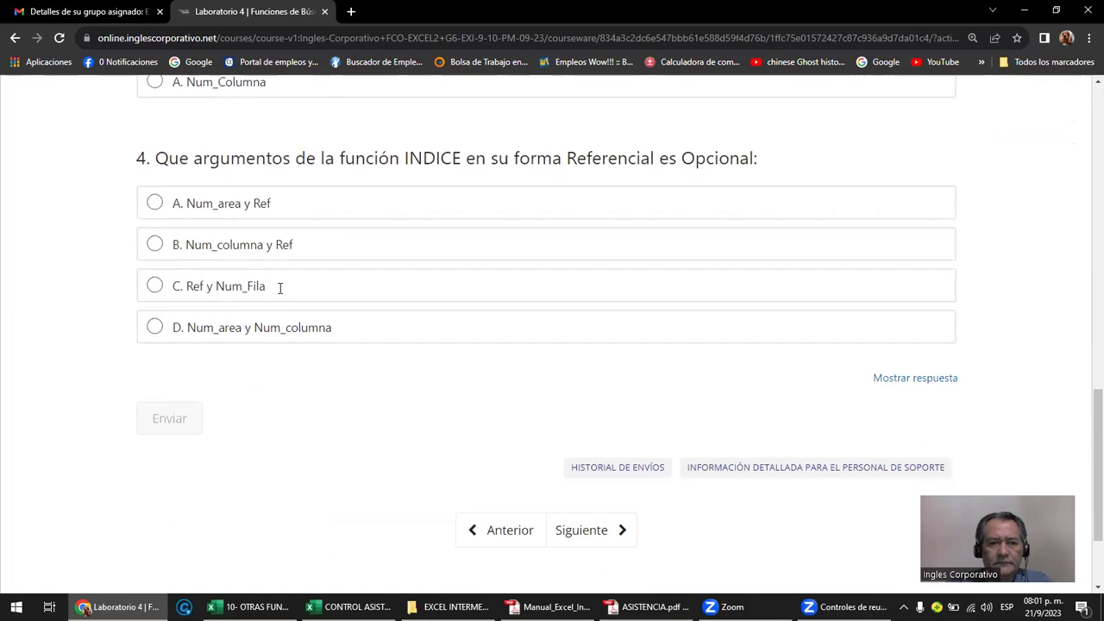
scroll(281, 295, up, 4)
scroll(279, 293, up, 3)
scroll(279, 293, up, 4)
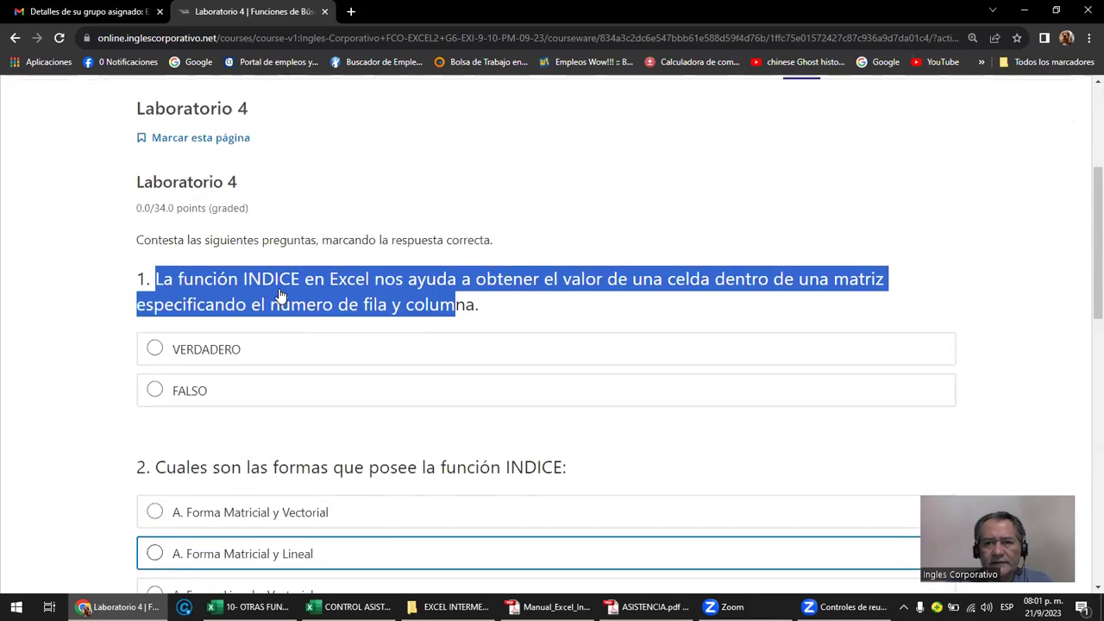
scroll(281, 295, up, 3)
click(1000, 271)
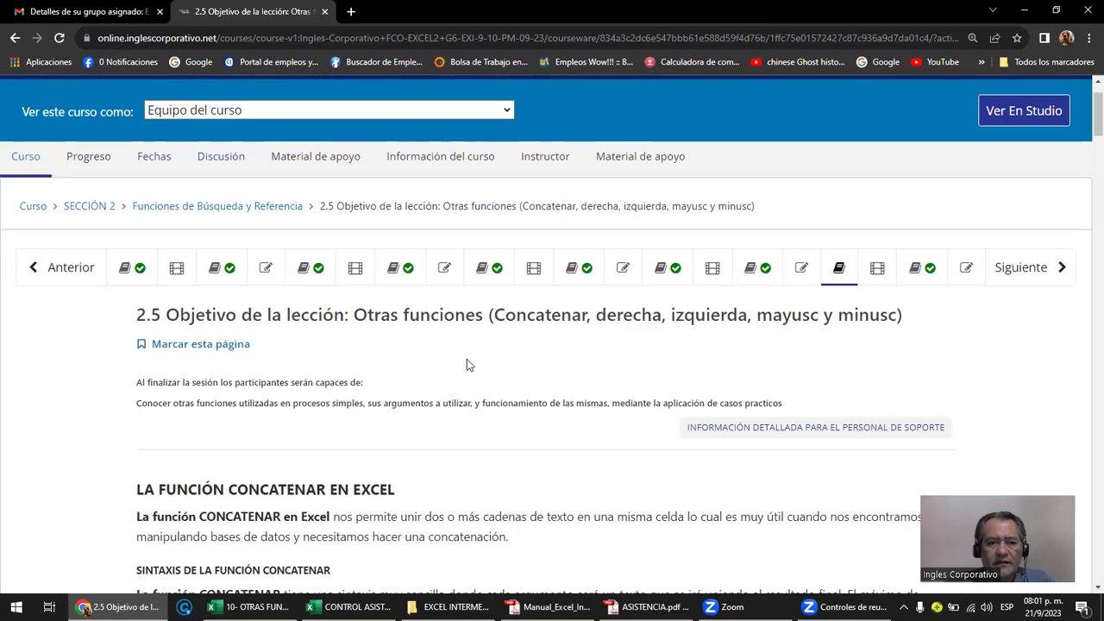
- Bring up the Excel intermediate manual PDF and jump to its Otras Funciones section
click(552, 606)
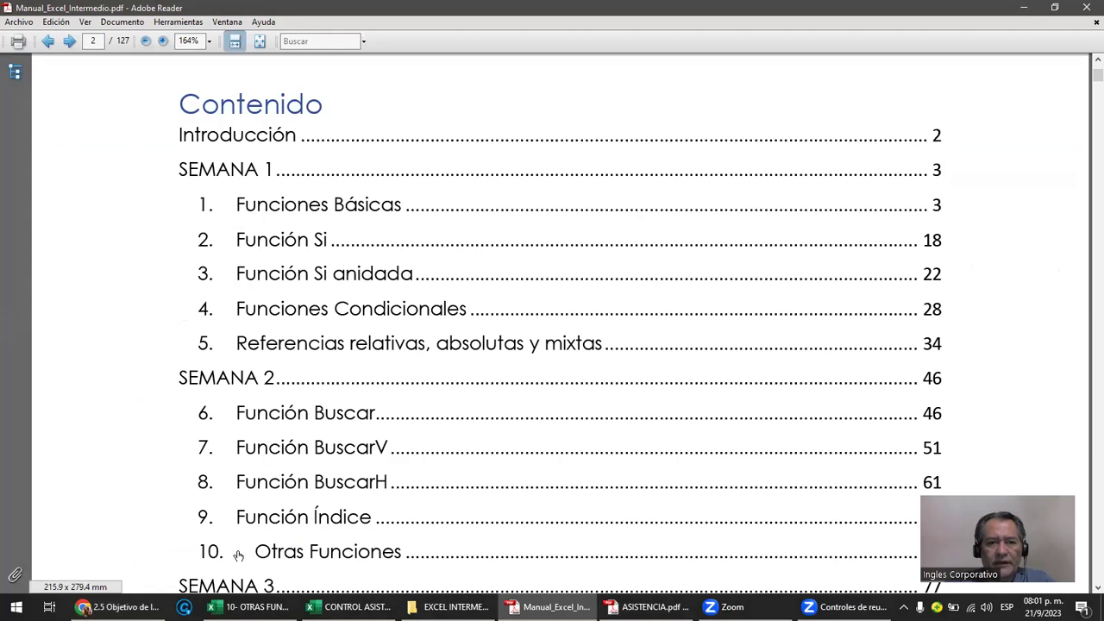
scroll(256, 553, down, 1)
scroll(280, 522, down, 1)
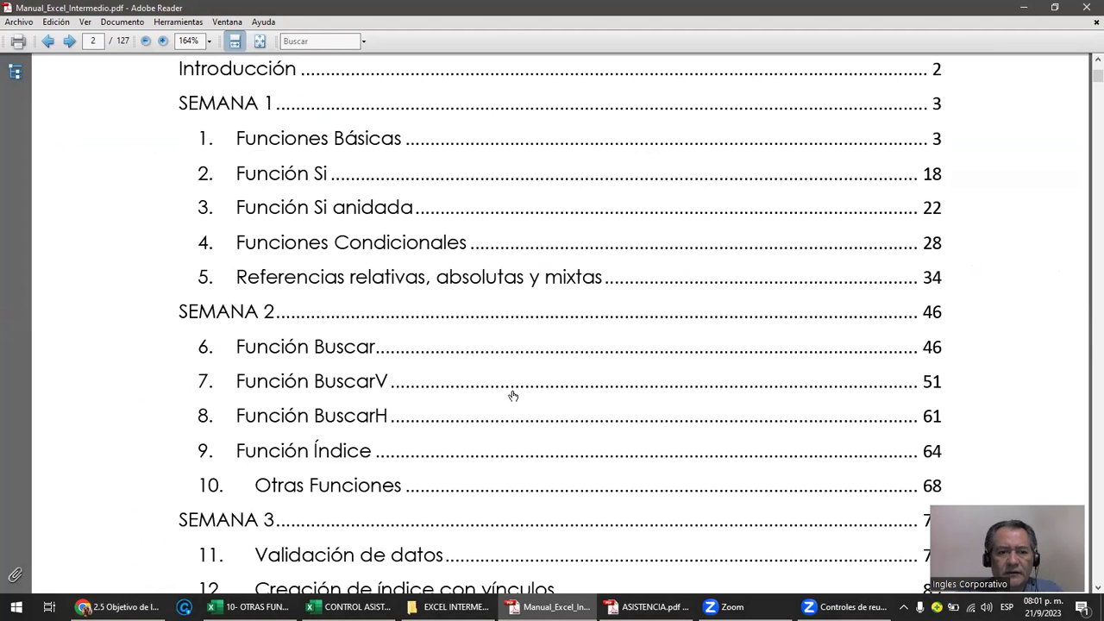
scroll(513, 395, down, 2)
scroll(512, 395, down, 1)
scroll(513, 395, down, 1)
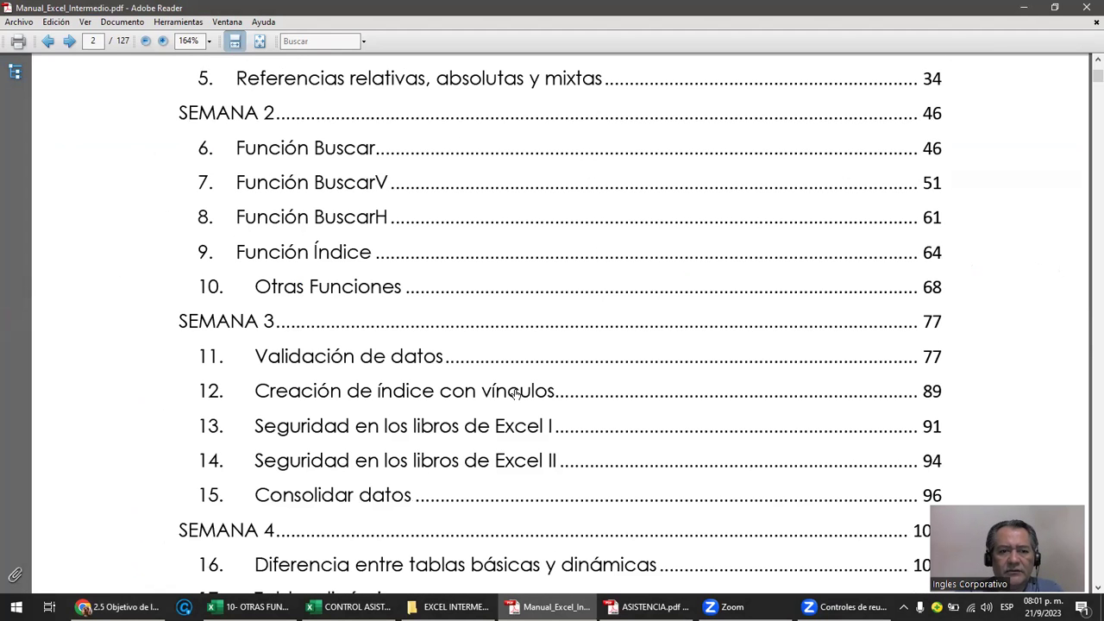
scroll(517, 394, down, 1)
scroll(518, 395, down, 1)
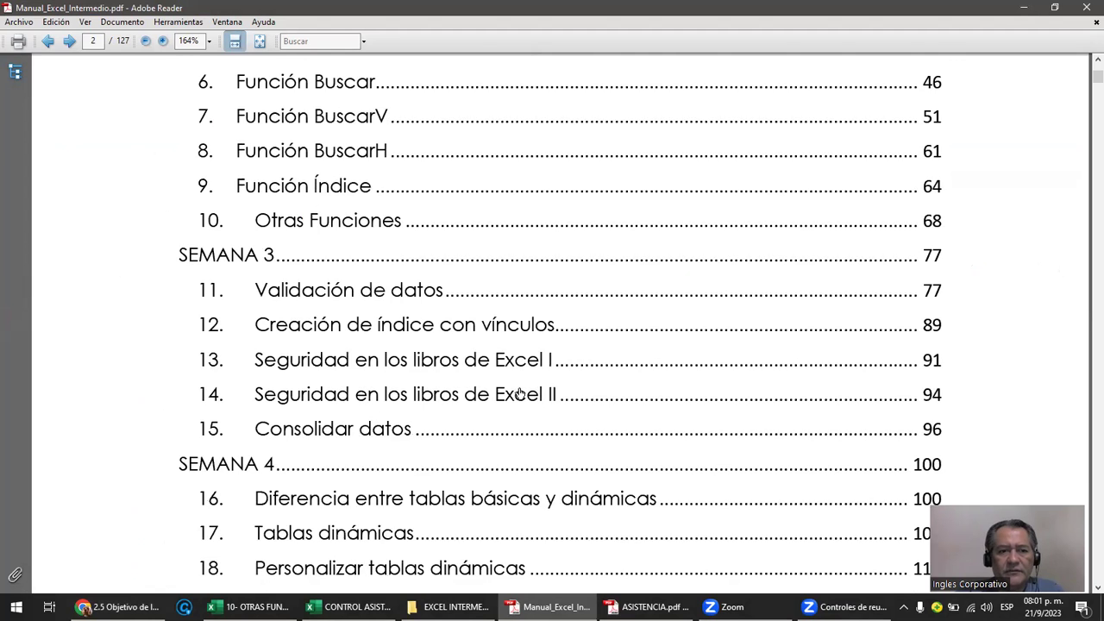
scroll(520, 393, down, 2)
scroll(522, 393, down, 1)
scroll(521, 393, up, 1)
scroll(520, 390, up, 4)
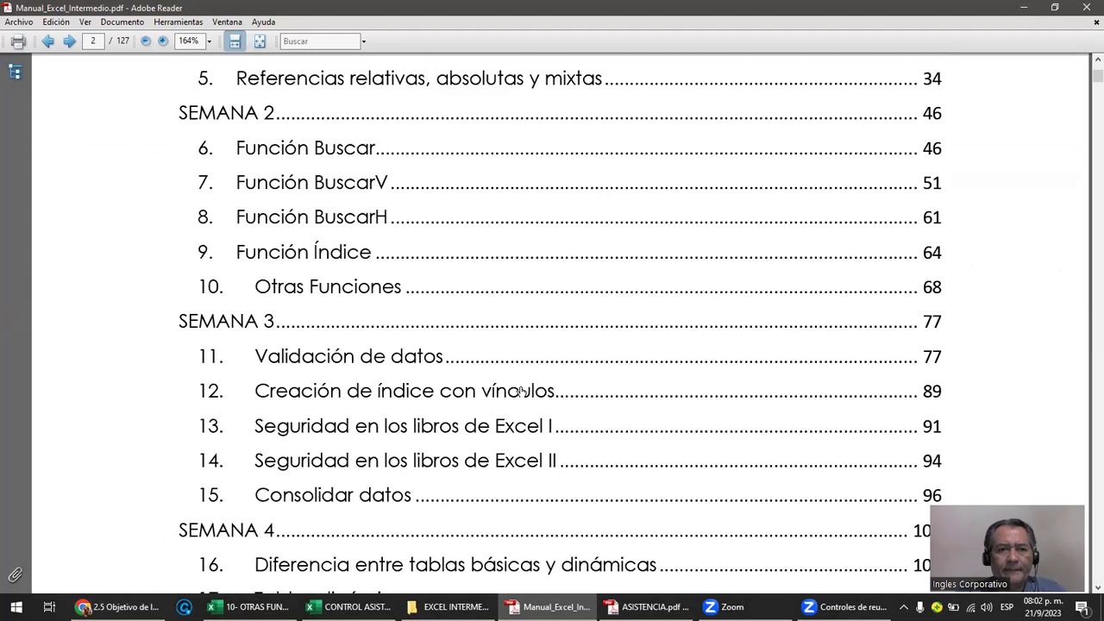
scroll(520, 391, up, 1)
scroll(497, 393, up, 1)
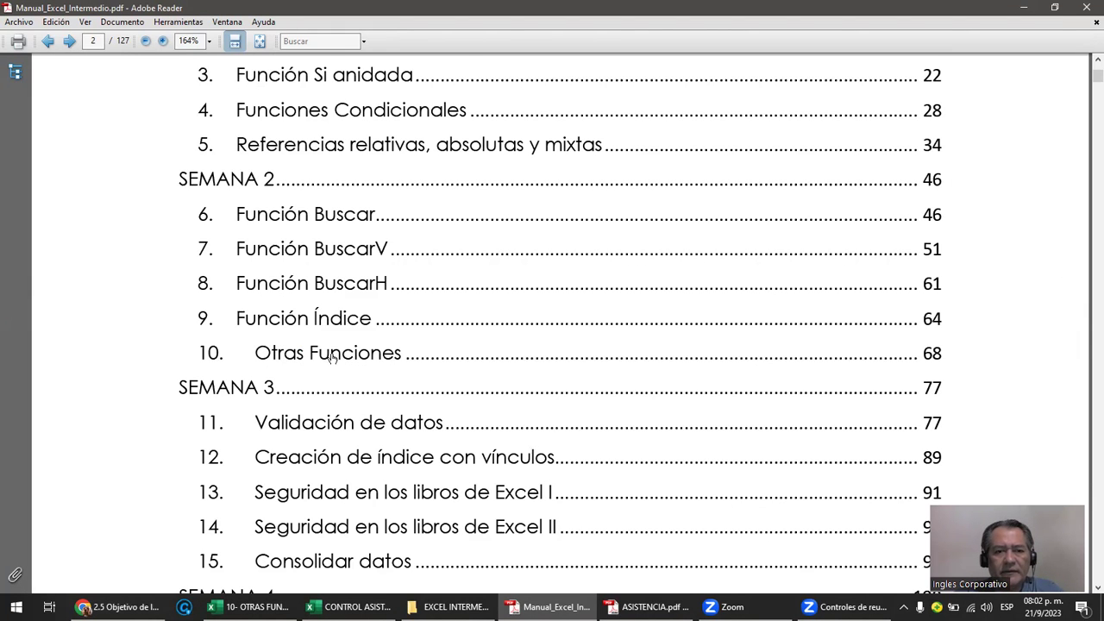
click(333, 356)
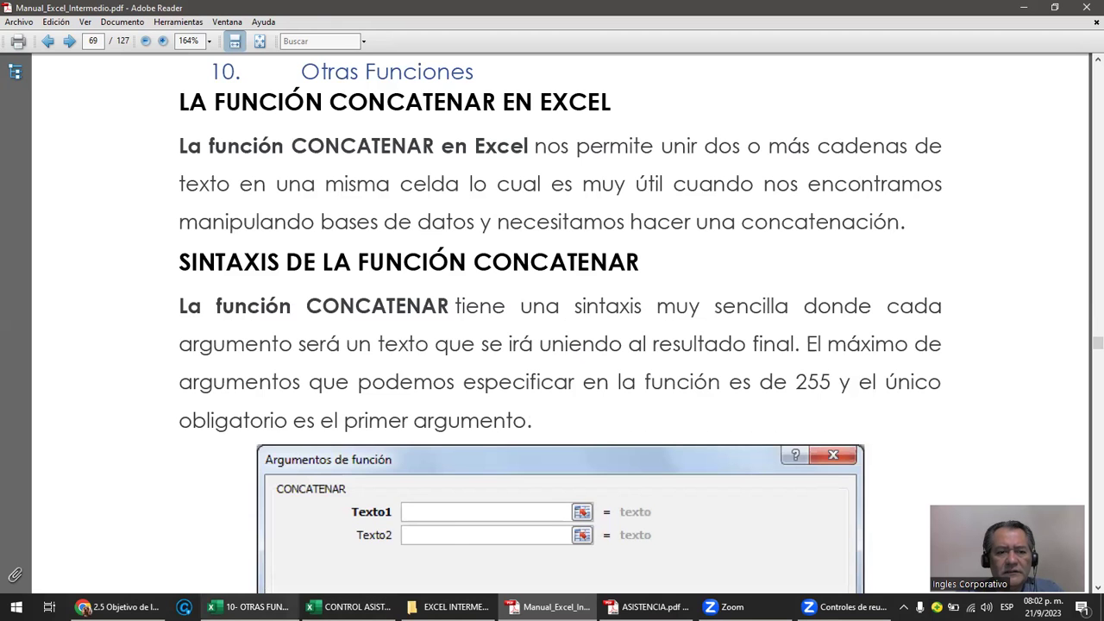
- Back in the lesson, mark CONCATENAR in the syntax, then the IZQUIERDA heading
click(120, 606)
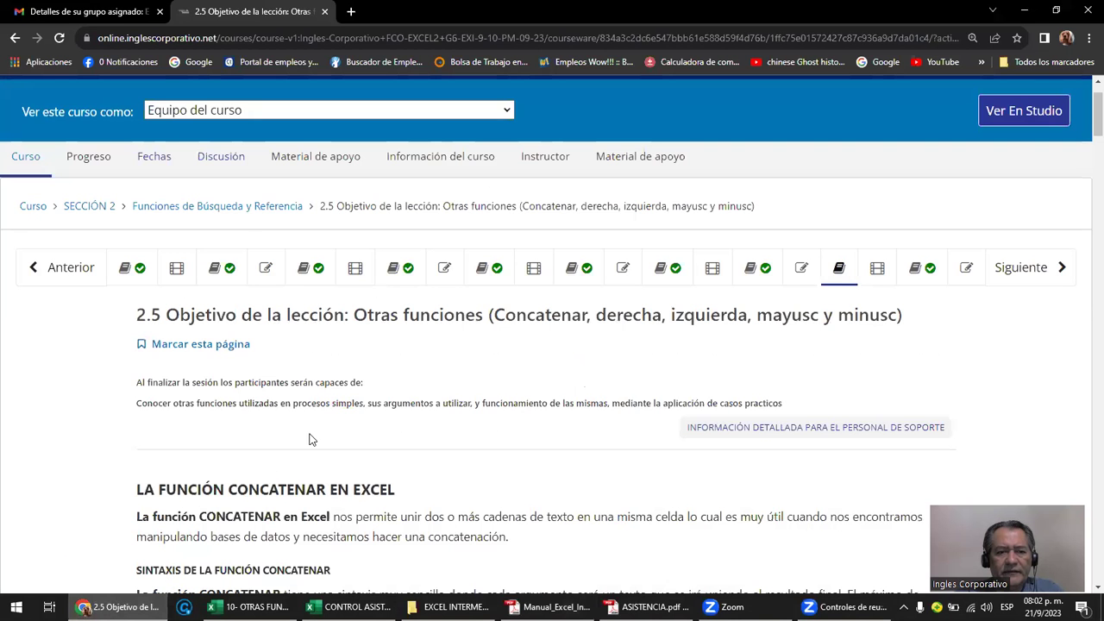
scroll(311, 439, down, 2)
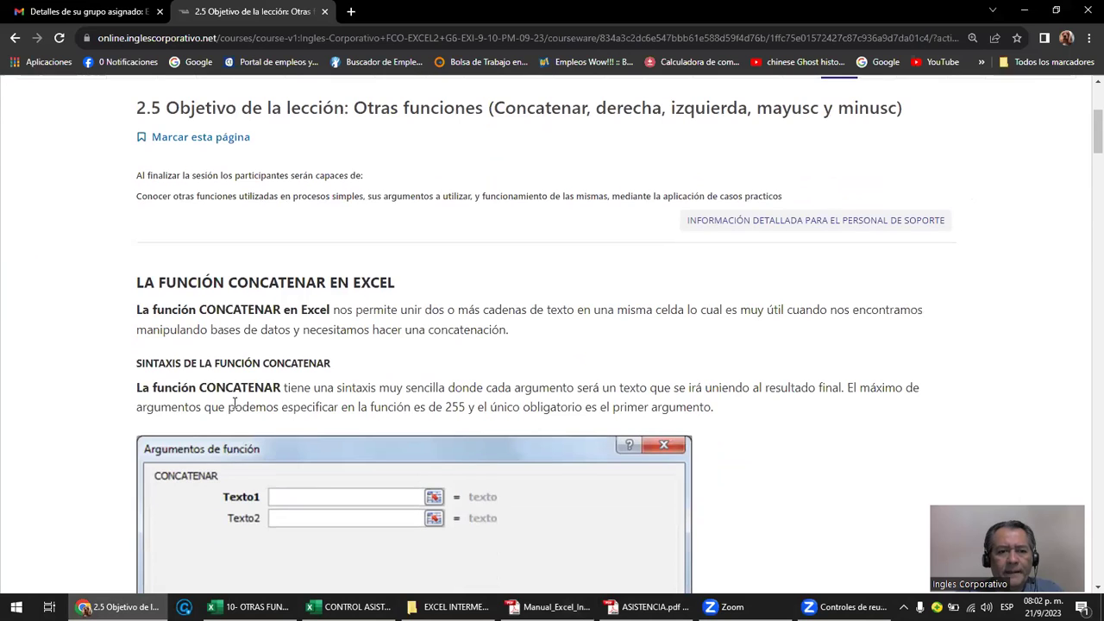
drag(200, 387, 278, 390)
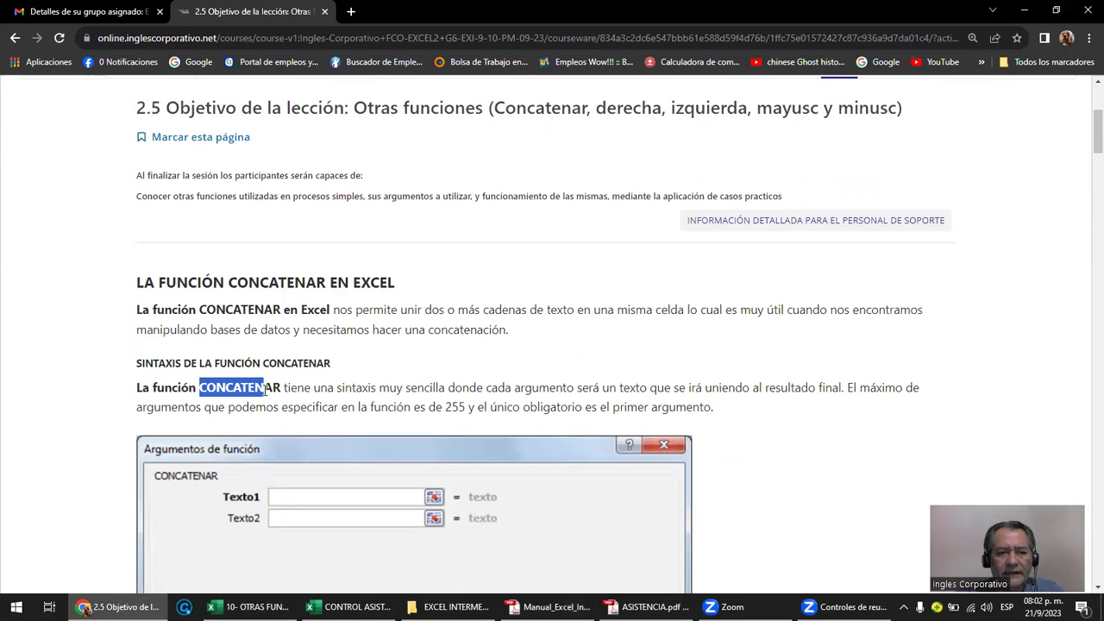
scroll(335, 392, down, 5)
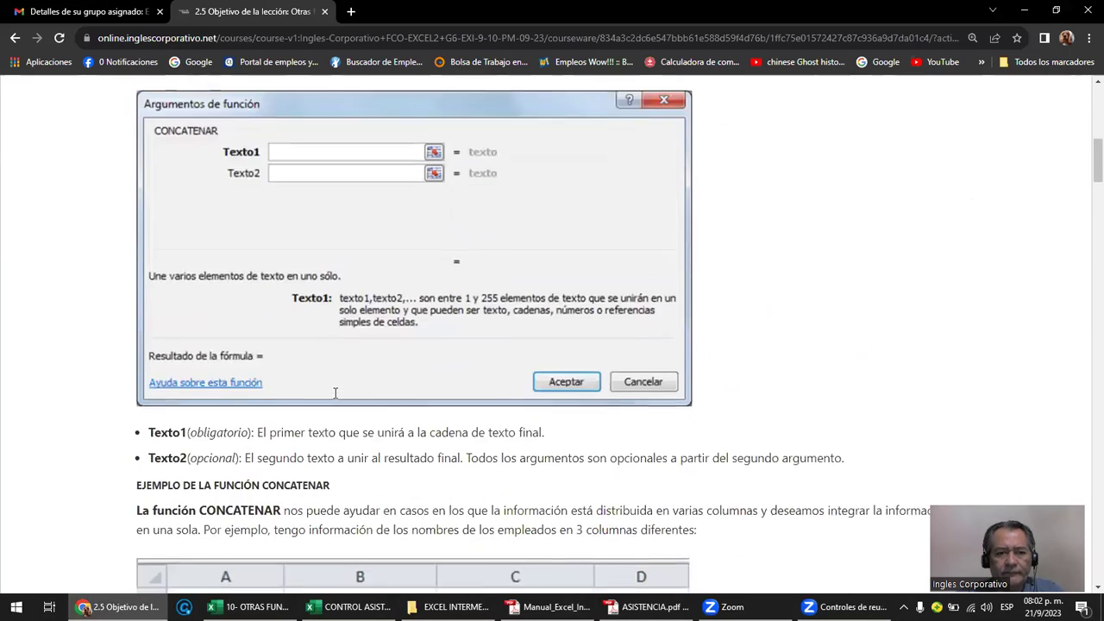
scroll(335, 393, down, 1)
scroll(335, 392, down, 1)
scroll(334, 393, down, 1)
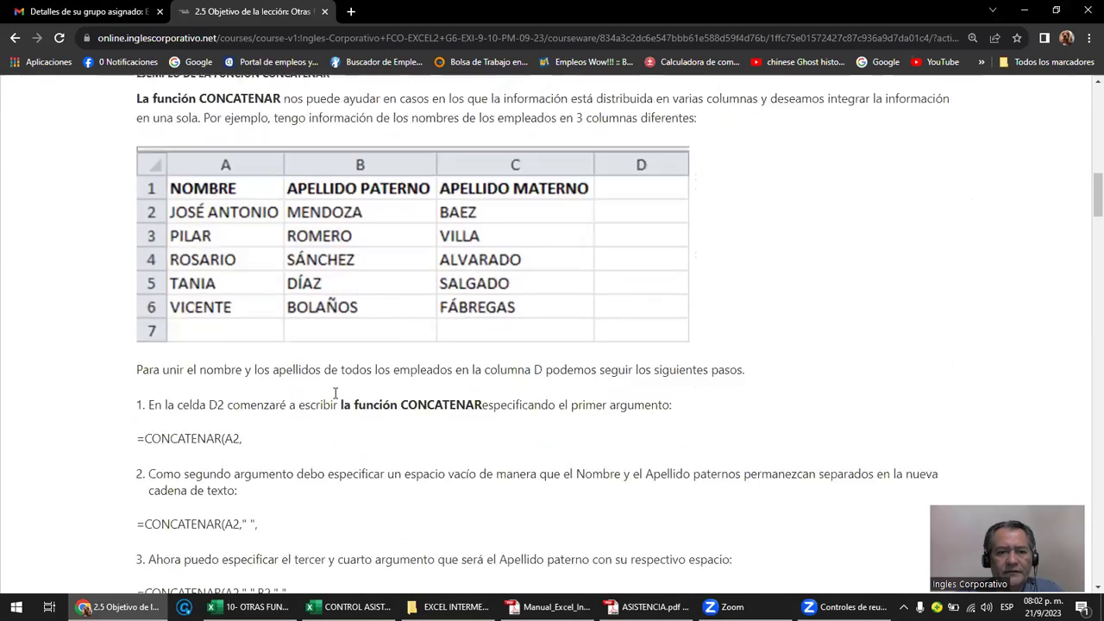
scroll(335, 392, down, 3)
scroll(335, 393, down, 1)
scroll(335, 392, down, 1)
scroll(335, 393, down, 2)
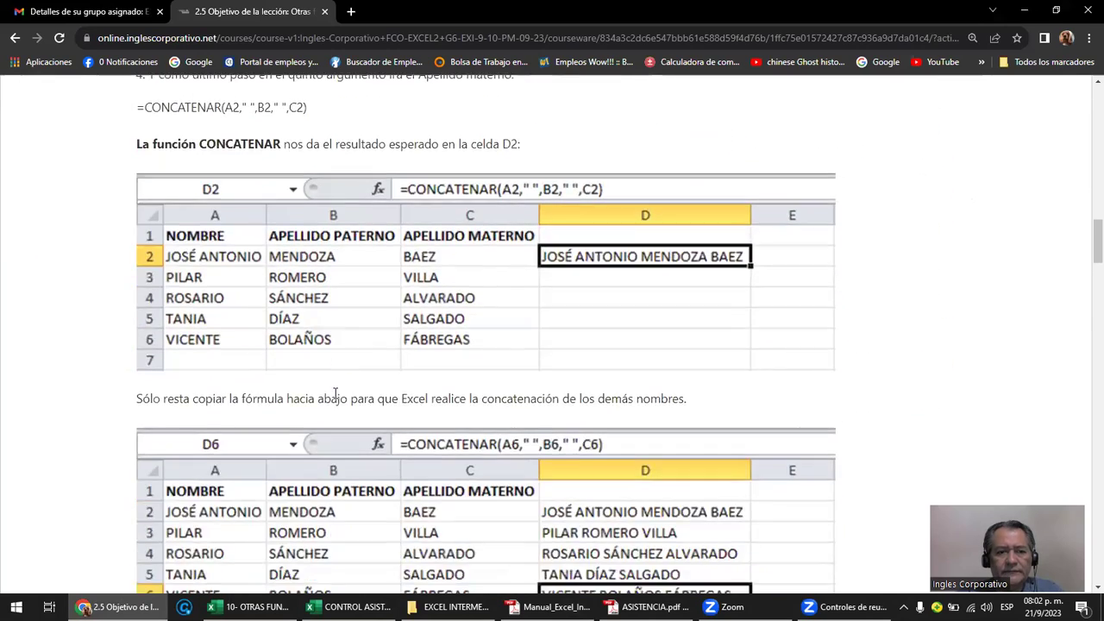
scroll(334, 393, down, 2)
scroll(336, 394, down, 1)
scroll(336, 394, down, 2)
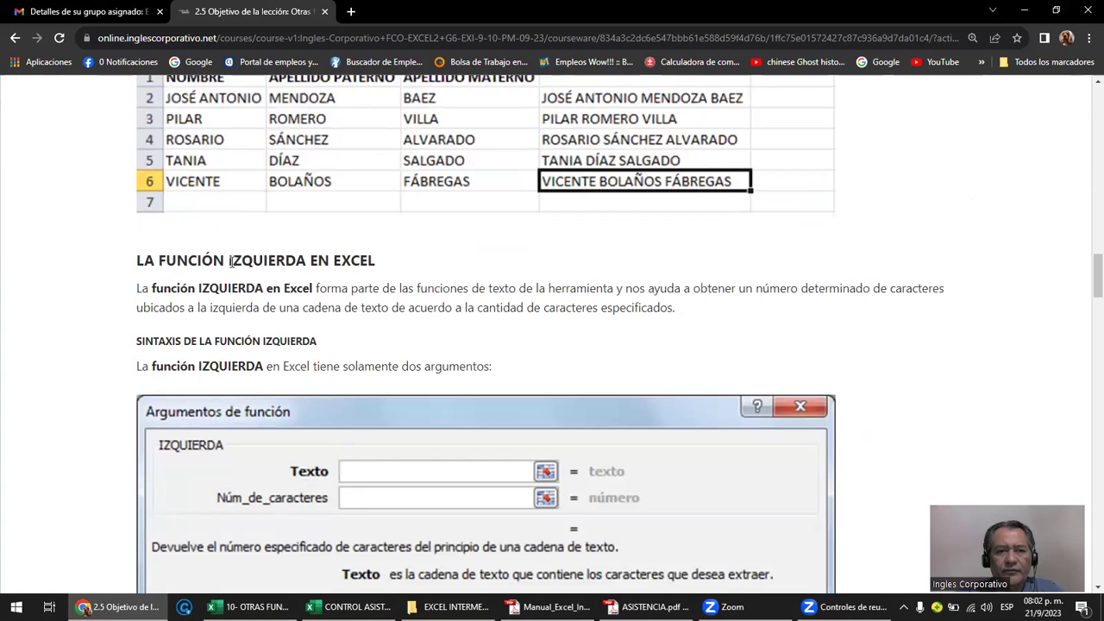
drag(229, 260, 306, 260)
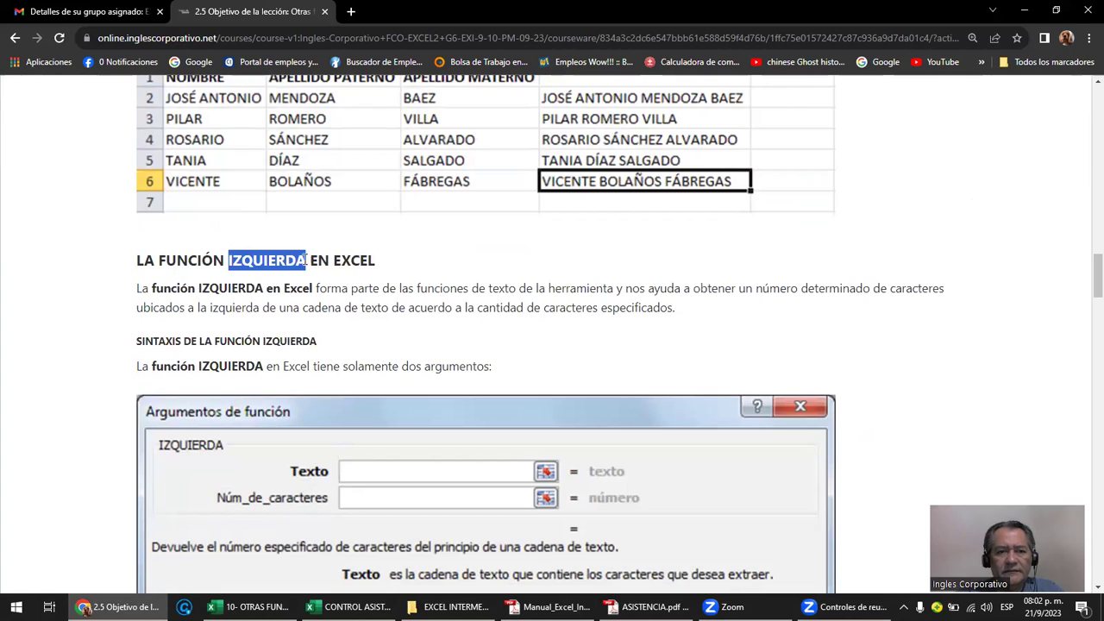
- Read through the DERECHA, MAYUSC and MINUSC sections, marking each heading
scroll(326, 318, down, 3)
scroll(326, 317, down, 3)
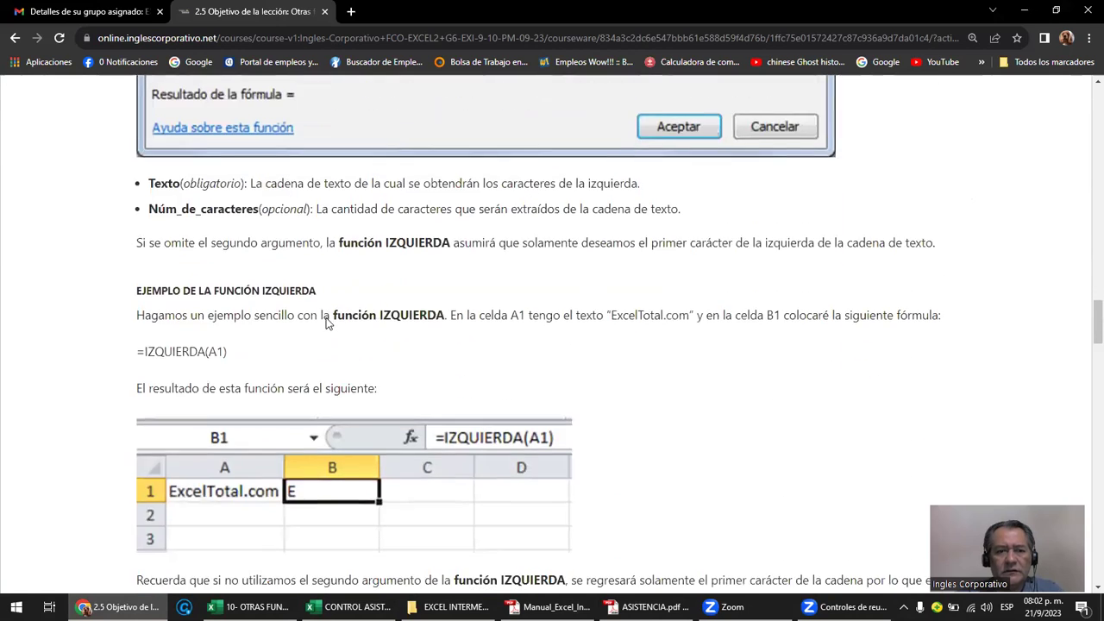
scroll(327, 319, down, 4)
scroll(327, 319, down, 3)
scroll(327, 319, down, 2)
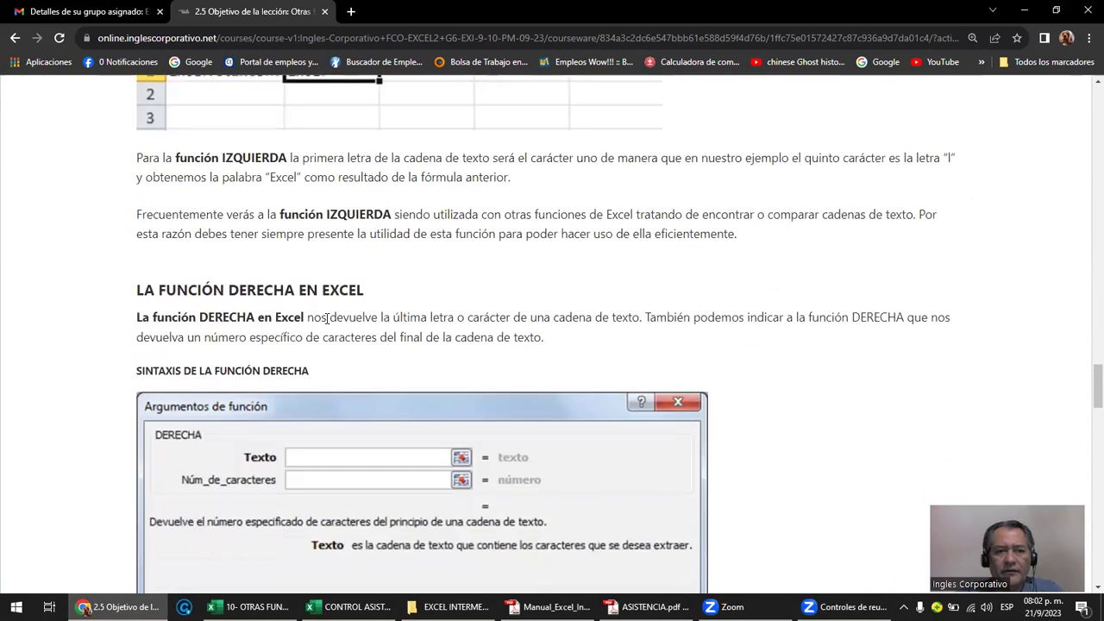
scroll(327, 319, down, 2)
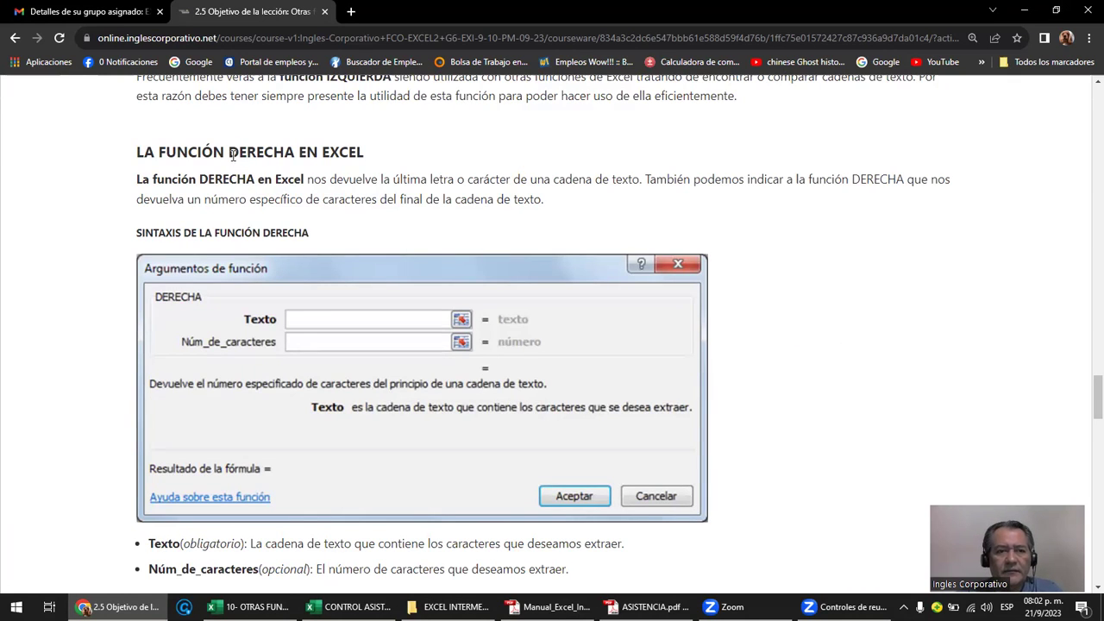
drag(229, 152, 295, 152)
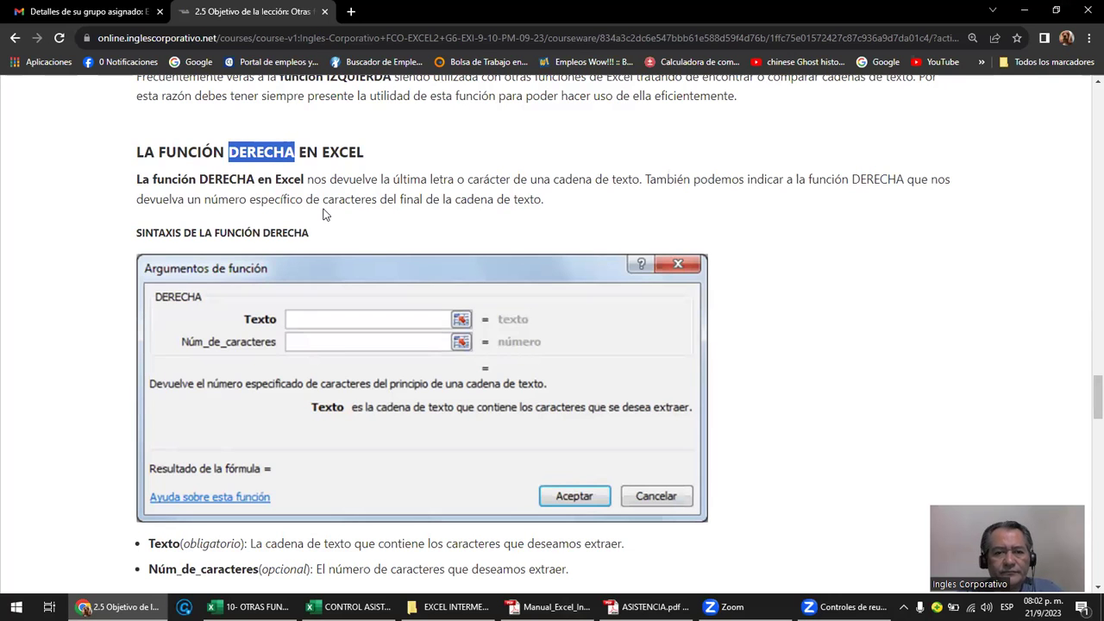
scroll(290, 250, down, 5)
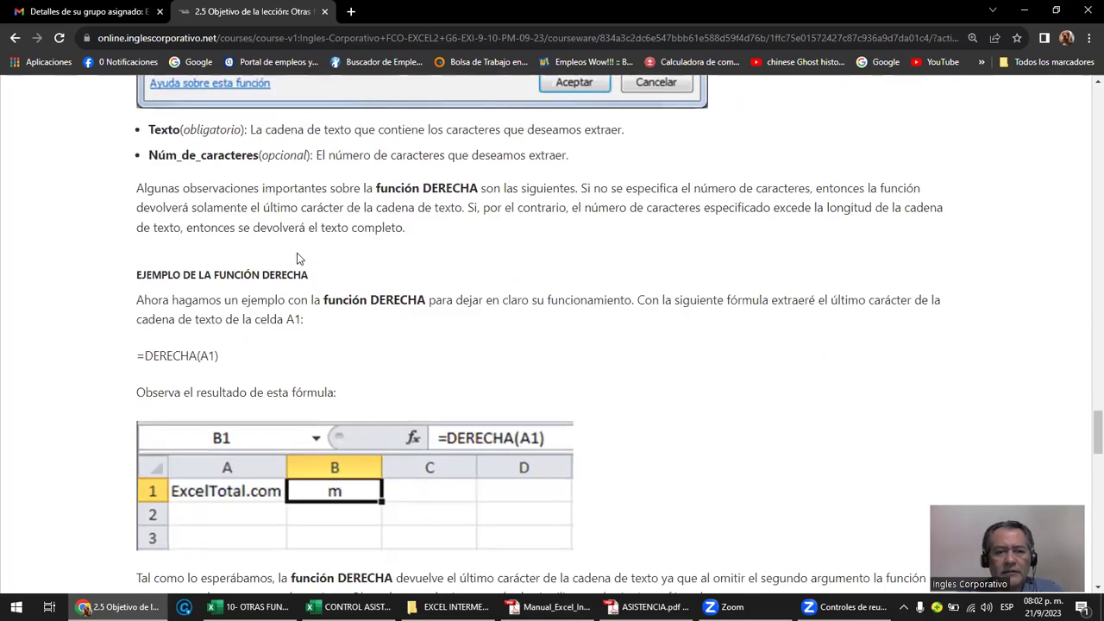
scroll(297, 259, down, 2)
scroll(296, 258, down, 2)
scroll(296, 259, down, 1)
scroll(299, 253, down, 3)
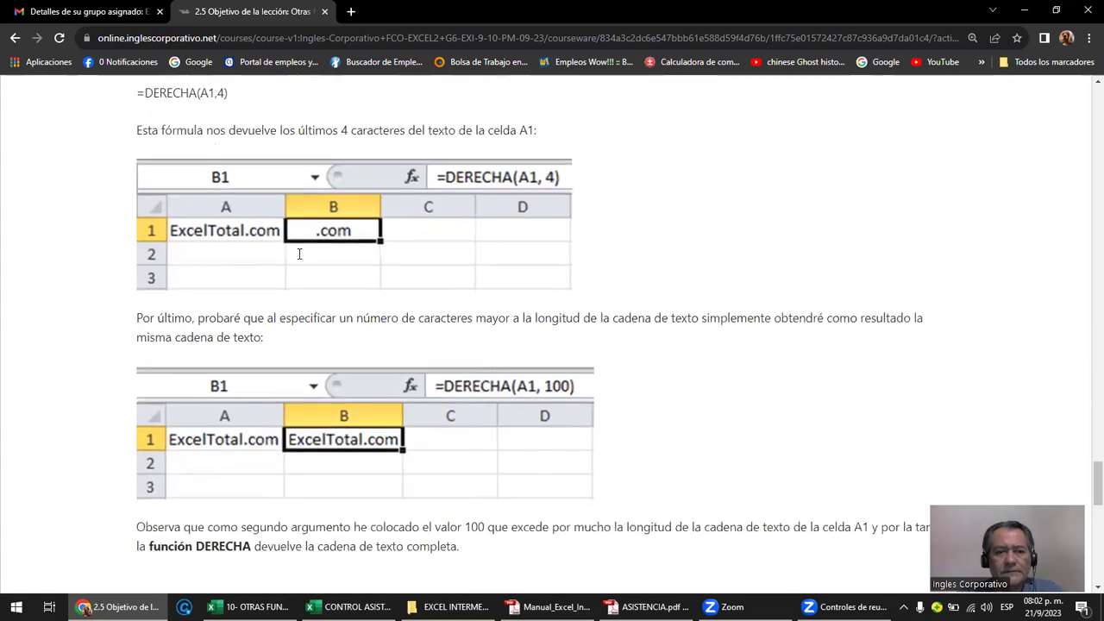
scroll(299, 254, down, 4)
scroll(299, 254, down, 1)
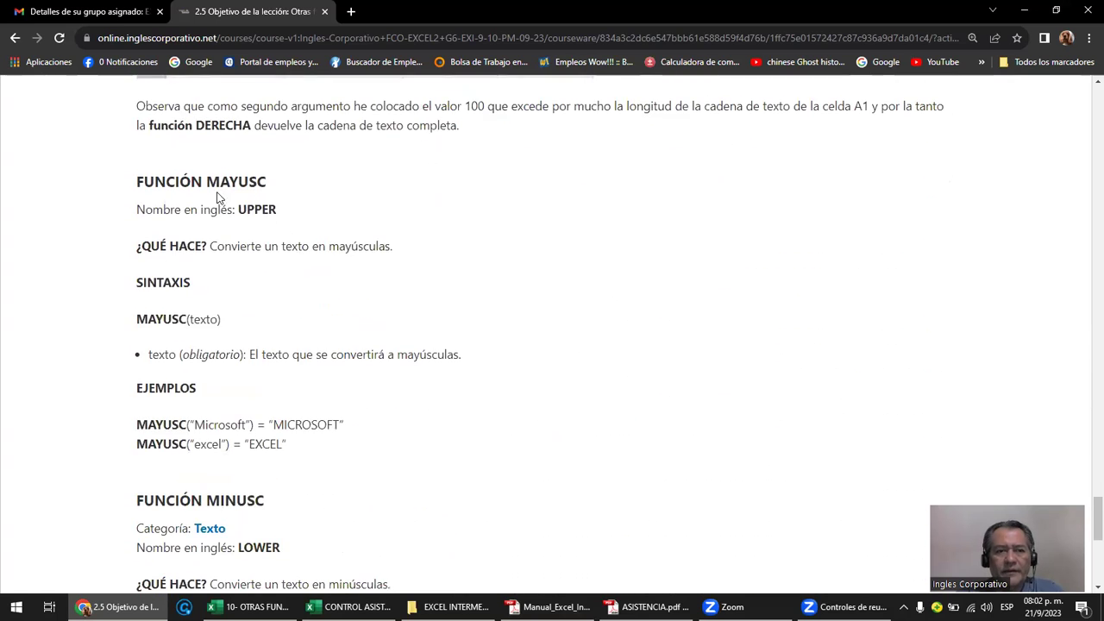
drag(207, 181, 280, 182)
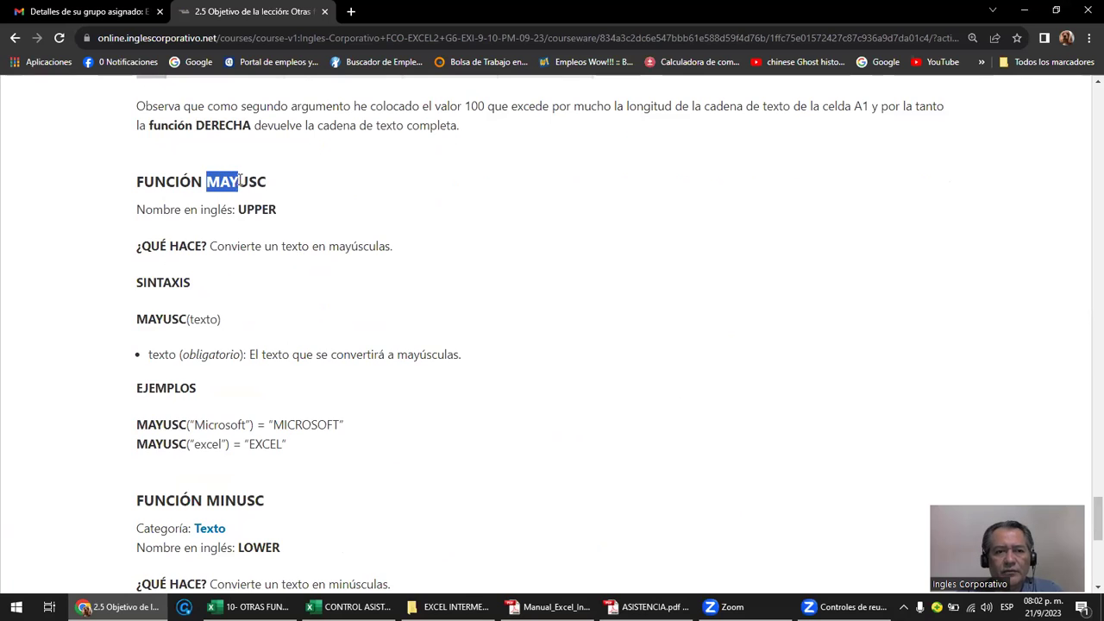
scroll(311, 270, down, 1)
scroll(311, 270, down, 5)
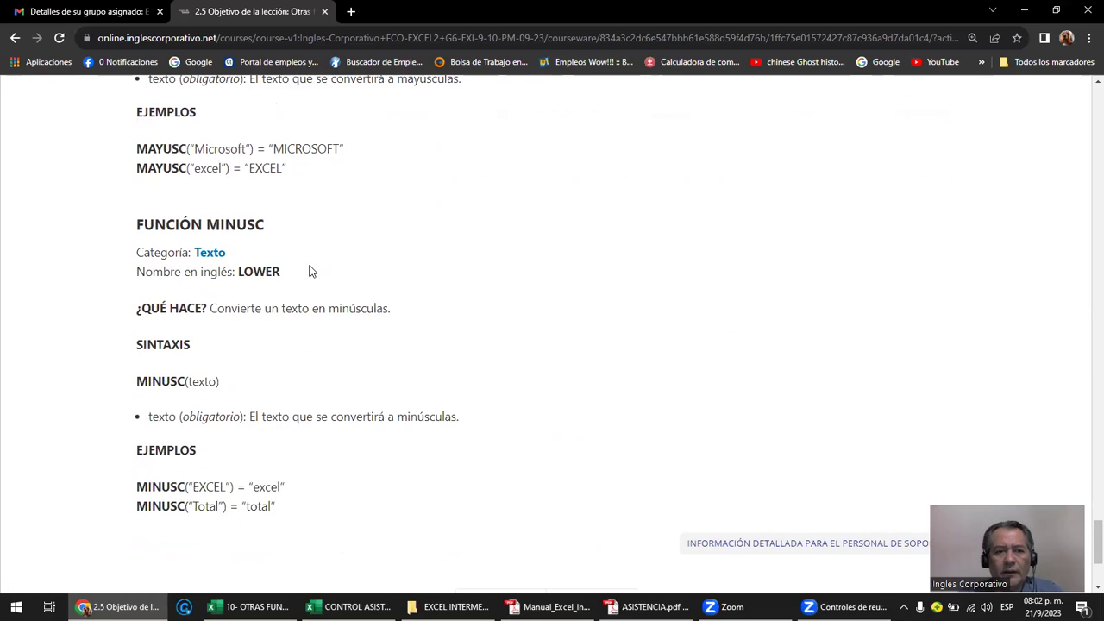
drag(270, 226, 206, 226)
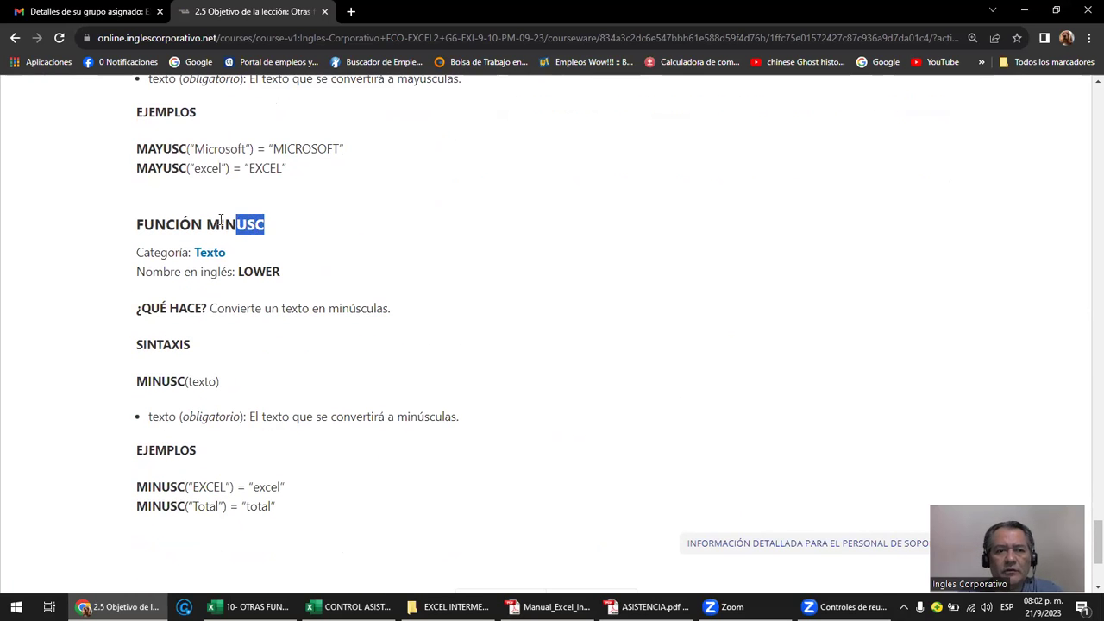
click(361, 241)
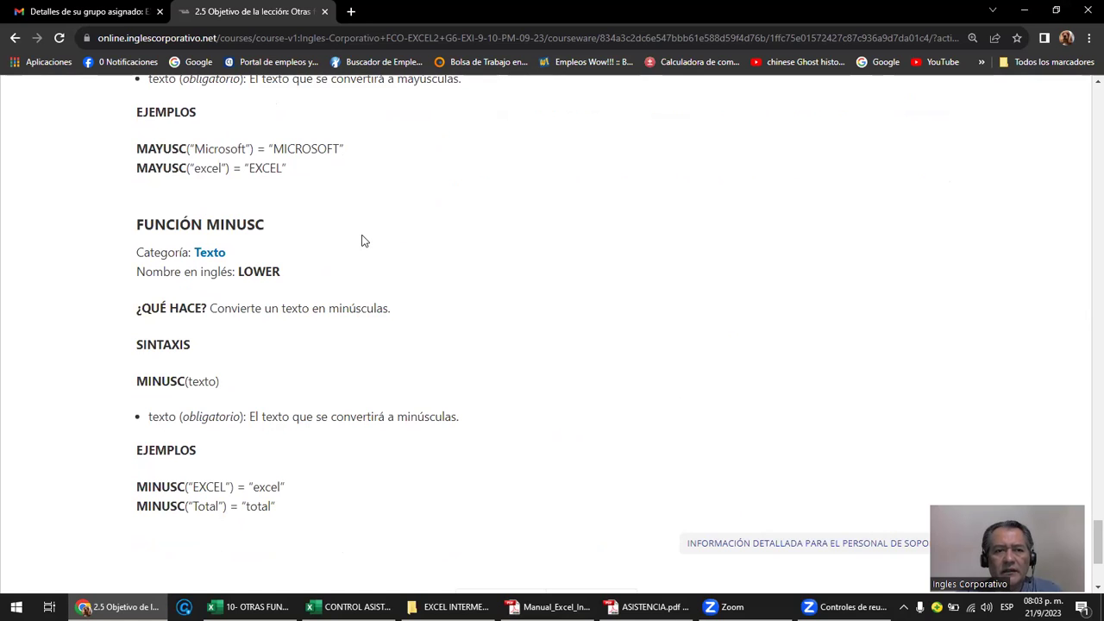
- Scroll back up to the CONCATENAR explanation at the top of the lesson
scroll(362, 241, up, 3)
scroll(362, 241, up, 10)
scroll(362, 241, up, 7)
scroll(363, 241, up, 5)
scroll(362, 240, up, 6)
scroll(362, 241, up, 5)
scroll(362, 241, up, 3)
scroll(362, 241, up, 6)
scroll(362, 241, up, 5)
scroll(362, 241, up, 5)
scroll(362, 240, up, 5)
scroll(362, 241, up, 3)
scroll(363, 241, down, 3)
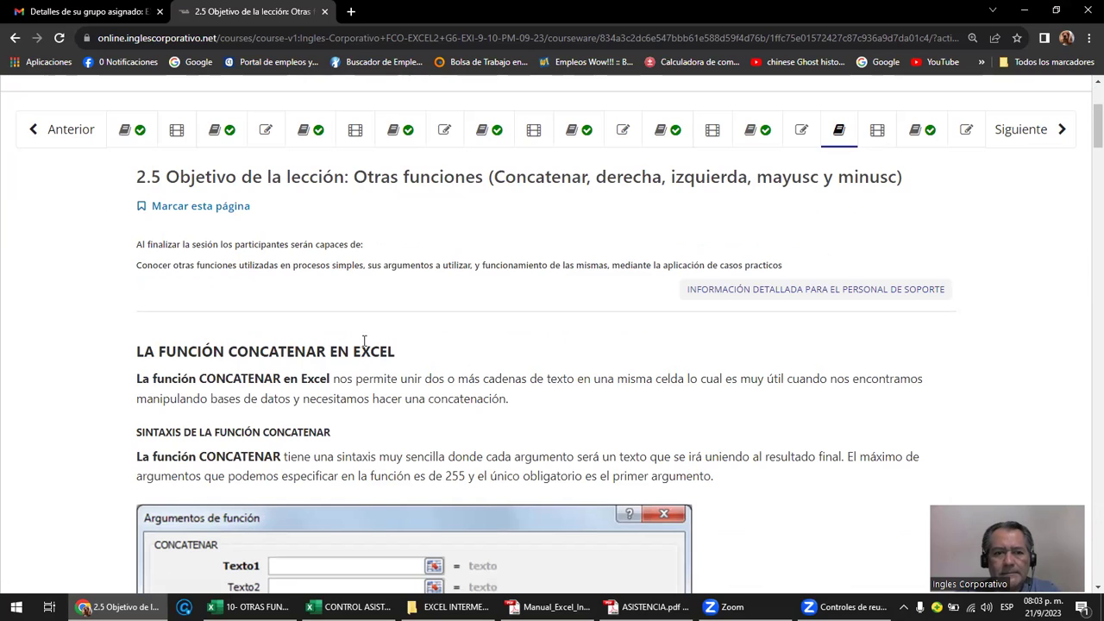
- In the Excel workbook, look over the CONCATENAR, LARGO and NOMPROPIO rows of the function table
click(250, 606)
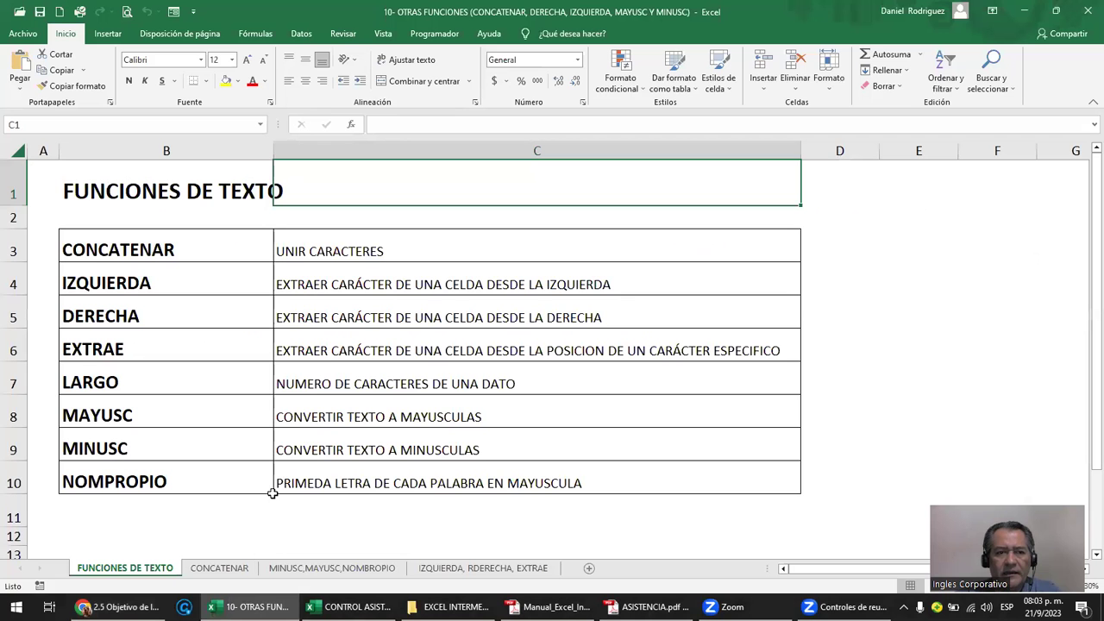
click(148, 511)
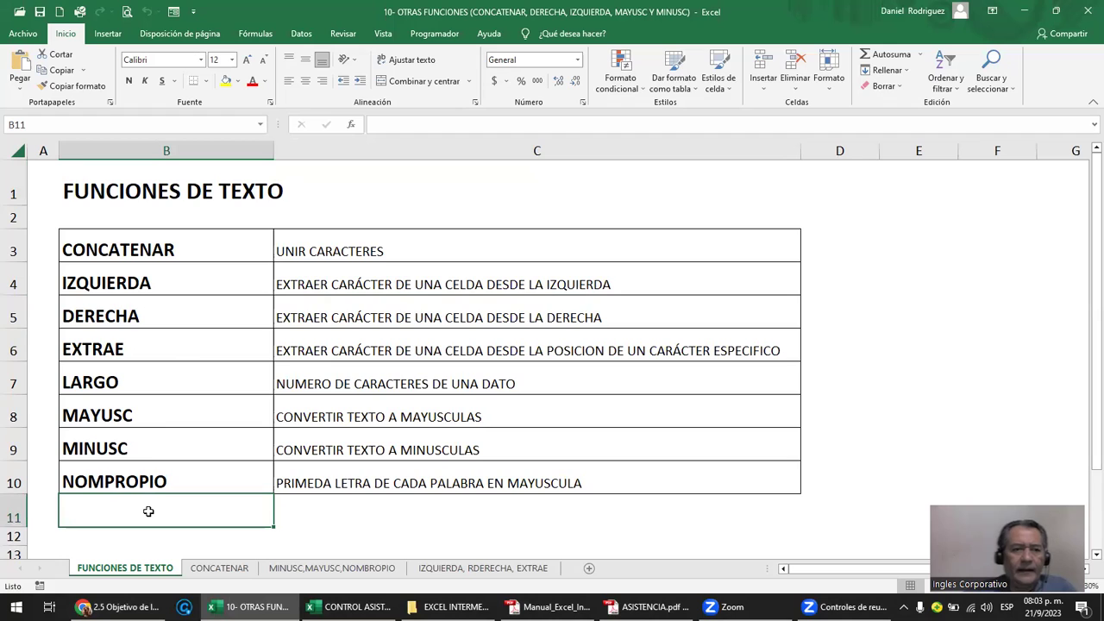
click(154, 249)
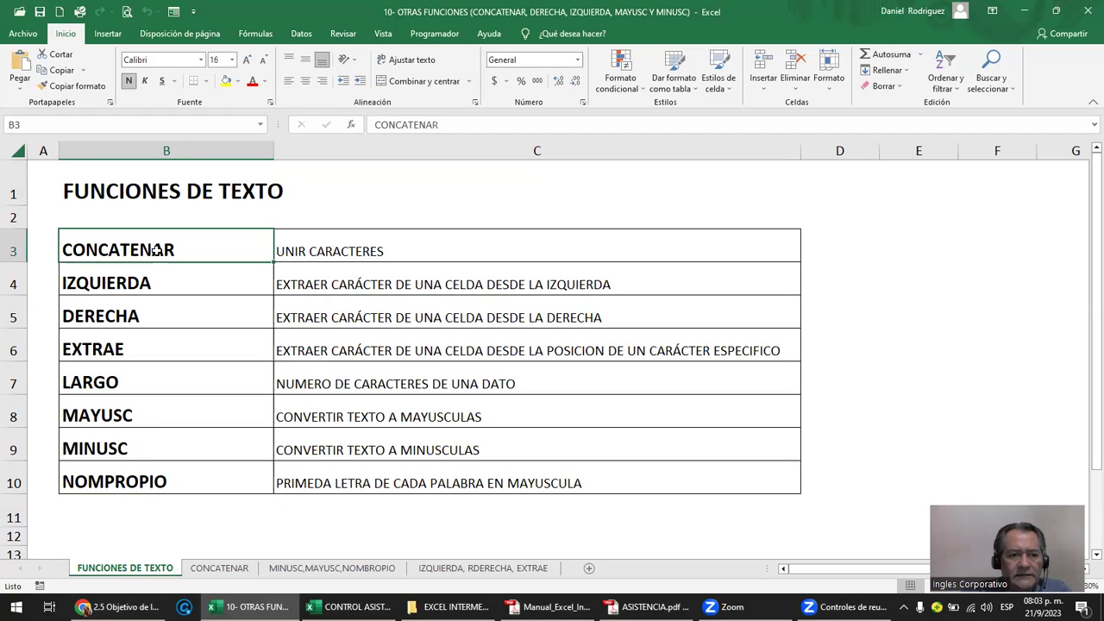
drag(159, 382, 447, 381)
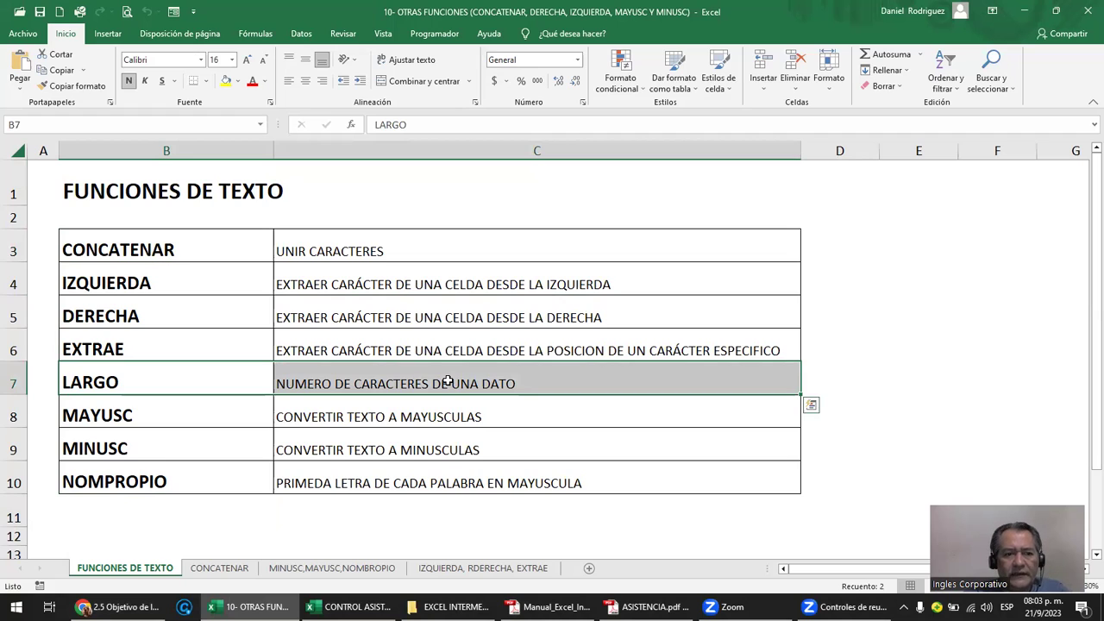
drag(249, 475, 431, 467)
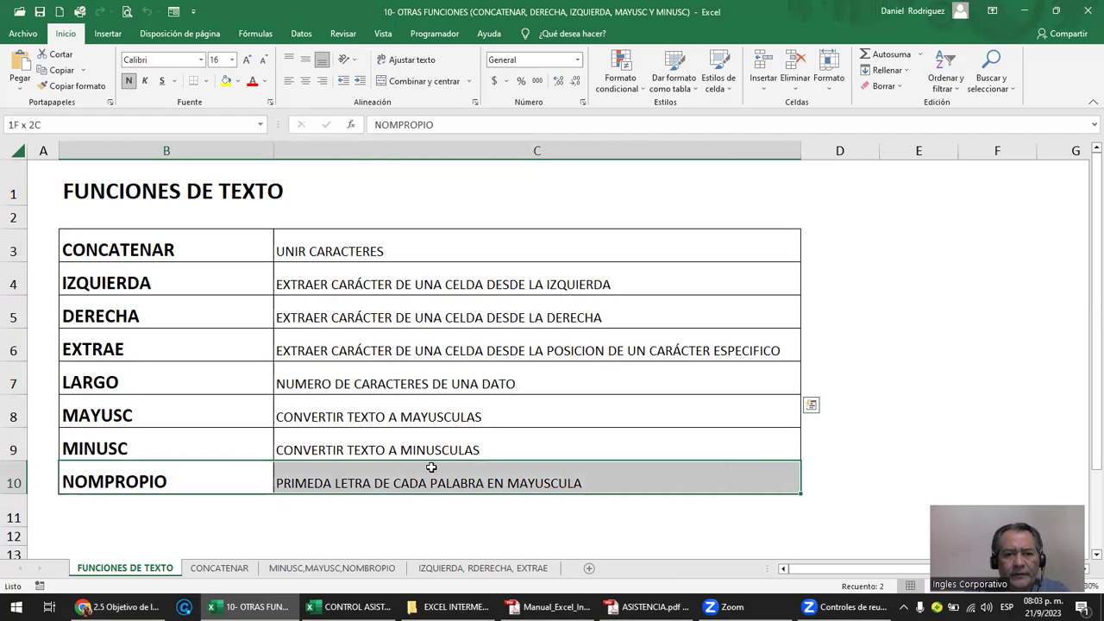
click(361, 485)
- Correct PRIMEDA to PRIMERA in the NOMPROPIO description in cell C10
double_click(473, 492)
key(BackSpace)
text(R)
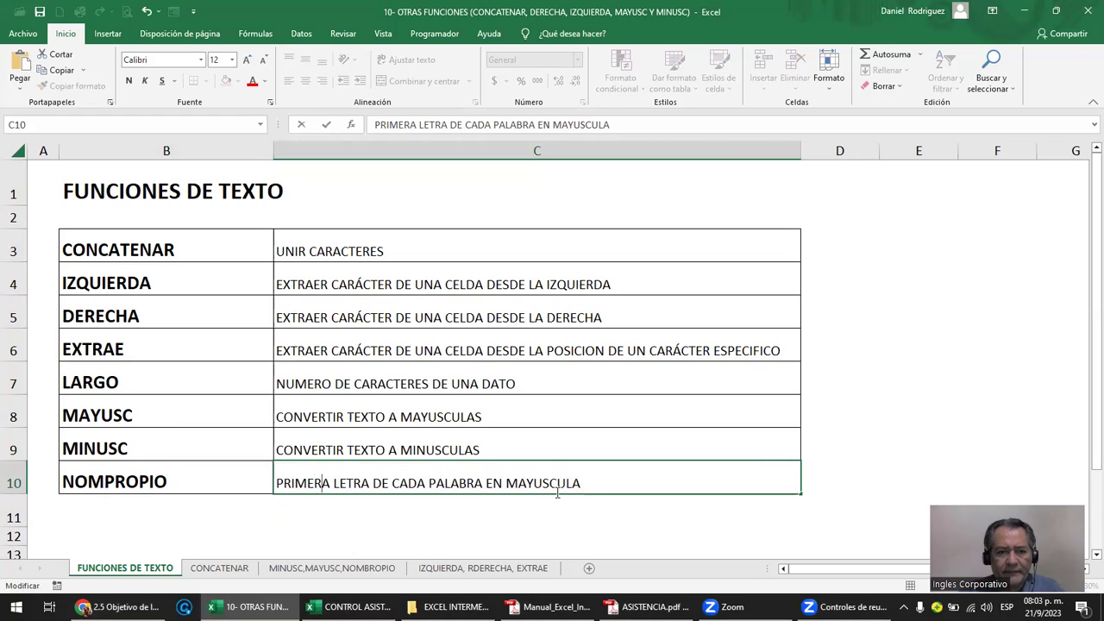
key(Return)
click(557, 493)
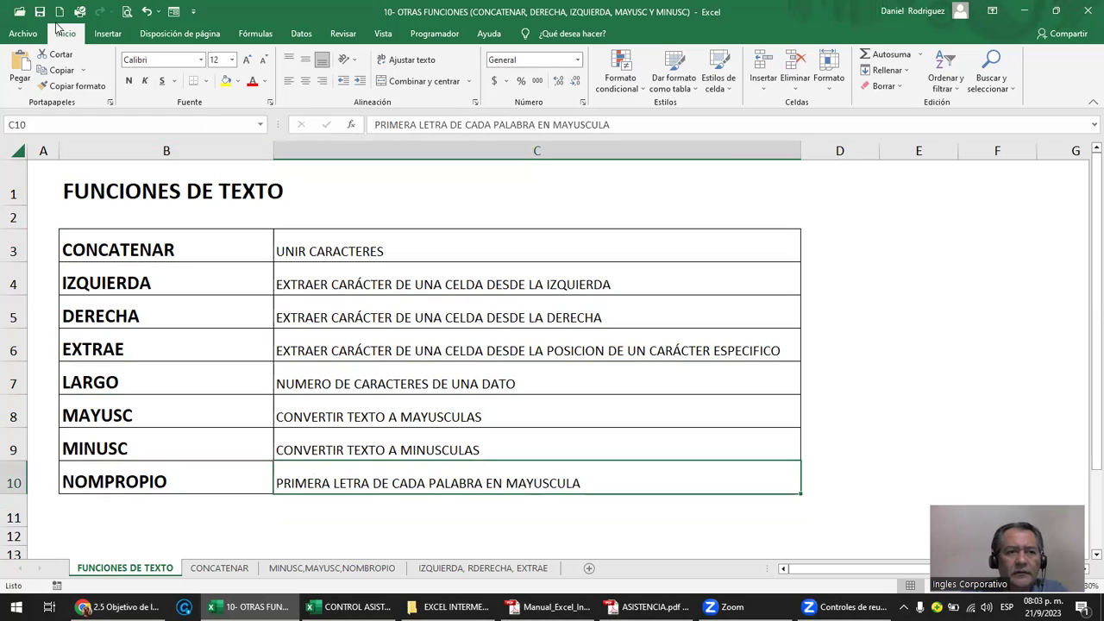
- Check the CONCATENAR 'UNIR CARACTERES' entry, then return to the lesson page
click(196, 248)
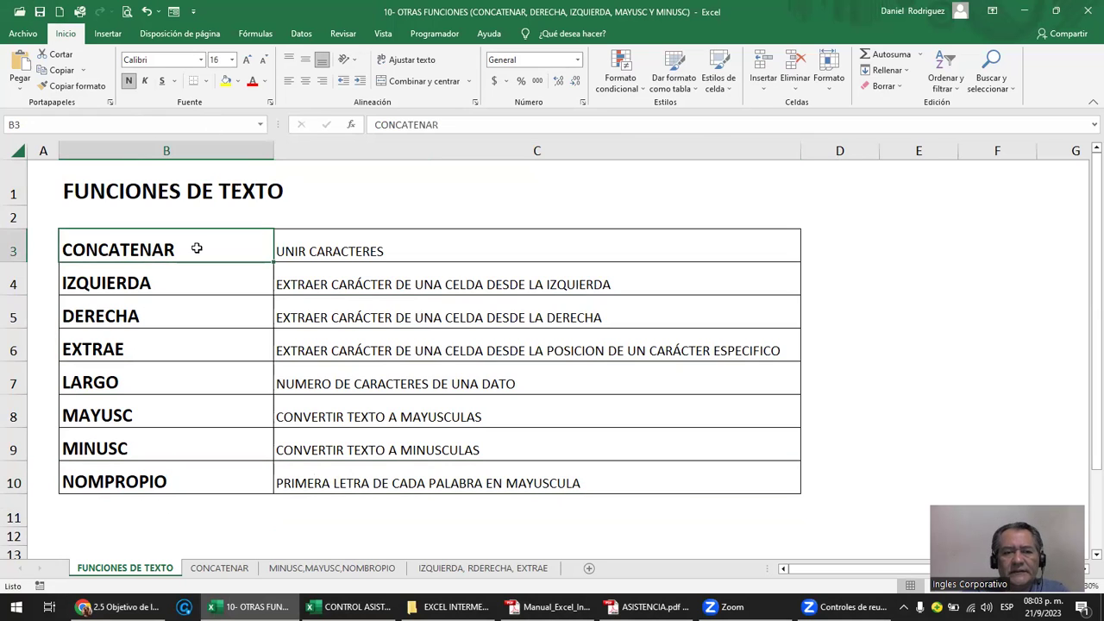
click(296, 248)
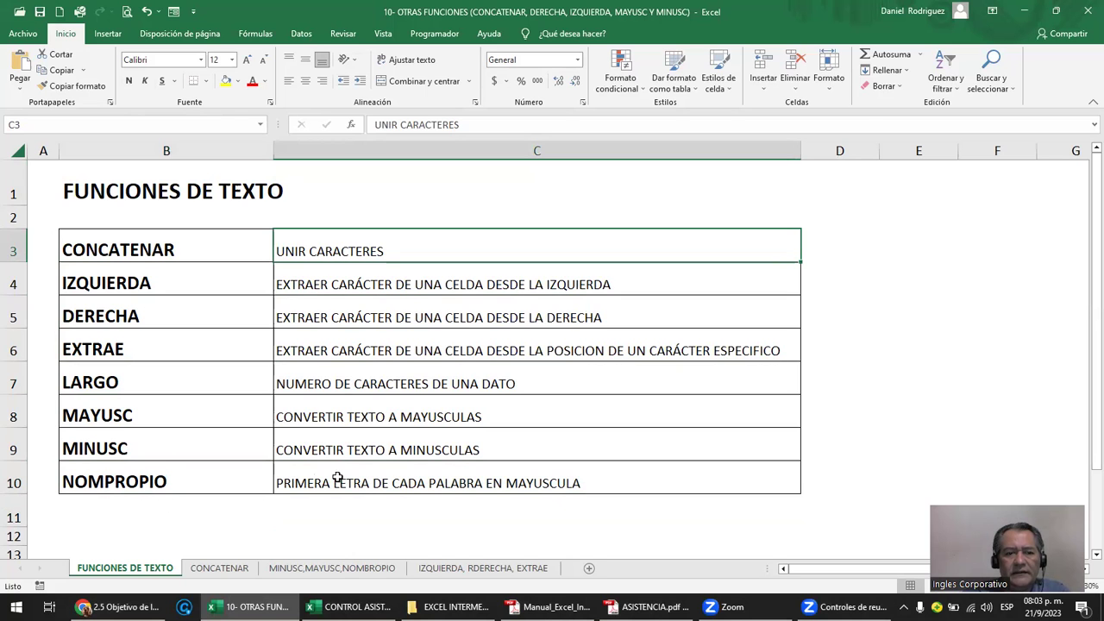
click(121, 606)
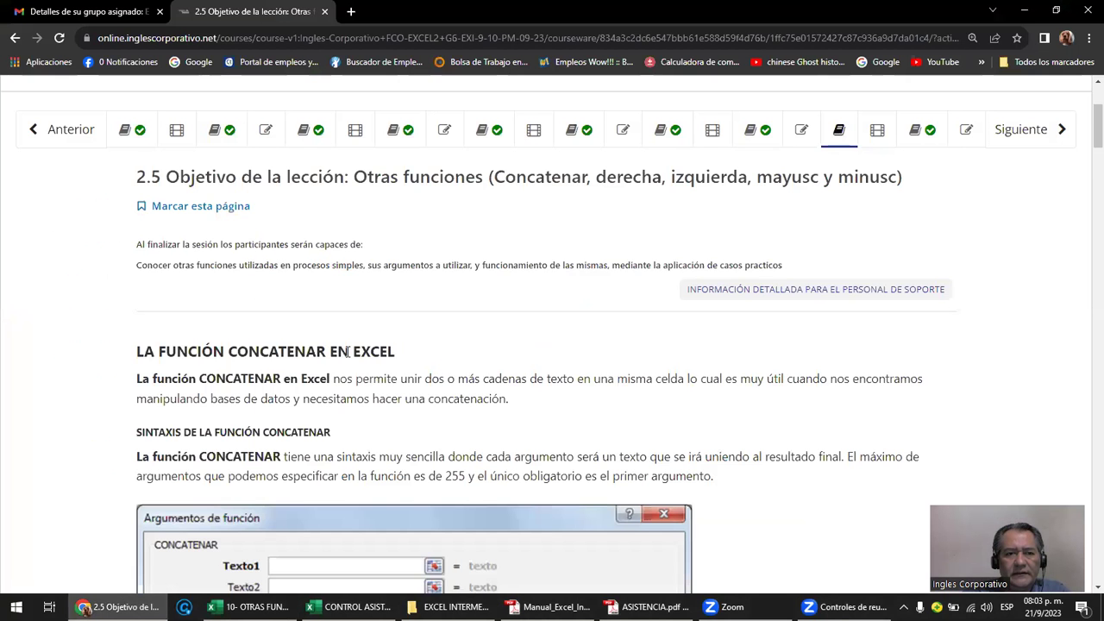
- Read the CONCATENAR introduction, syntax and employee-names example table in the lesson
scroll(348, 351, down, 3)
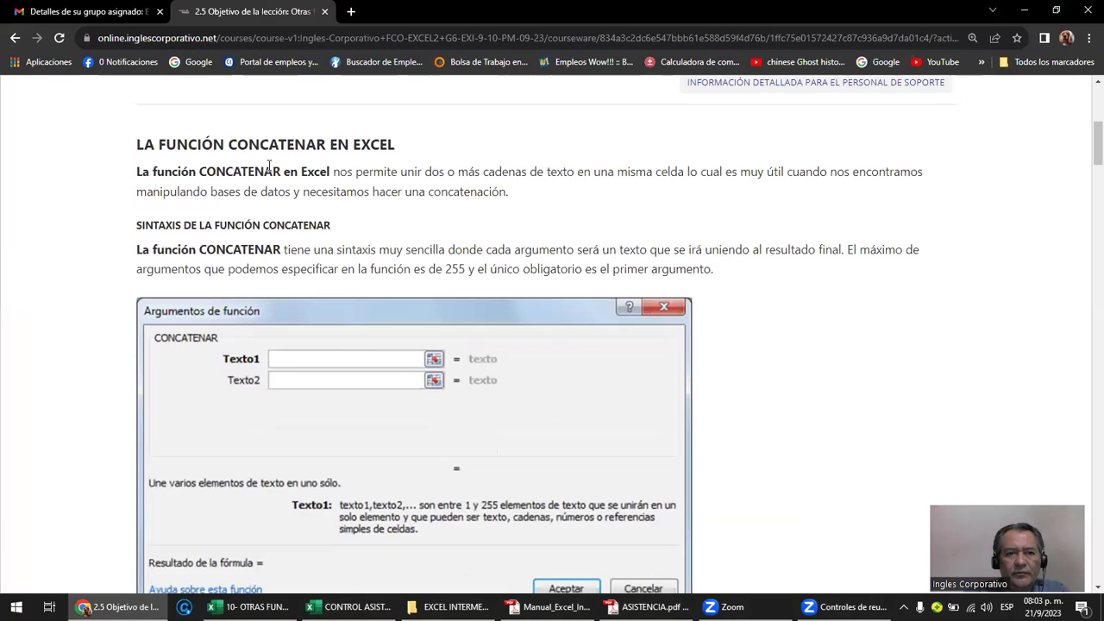
mouse_move(142, 171)
mouse_down()
mouse_move(509, 193)
mouse_move(108, 171)
mouse_up()
click(531, 208)
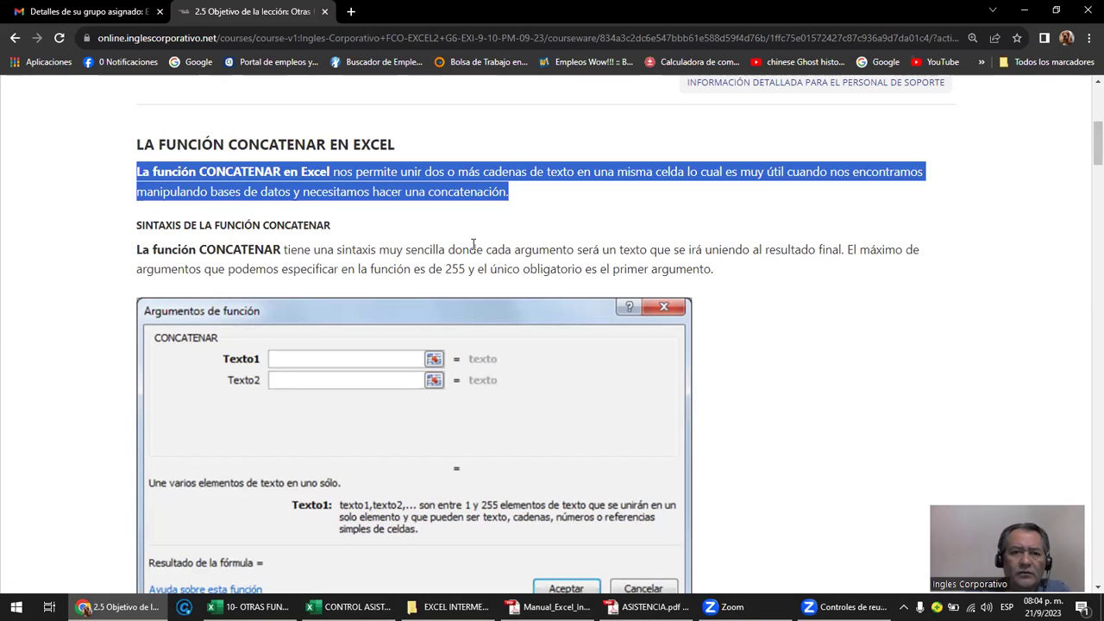
scroll(472, 244, down, 4)
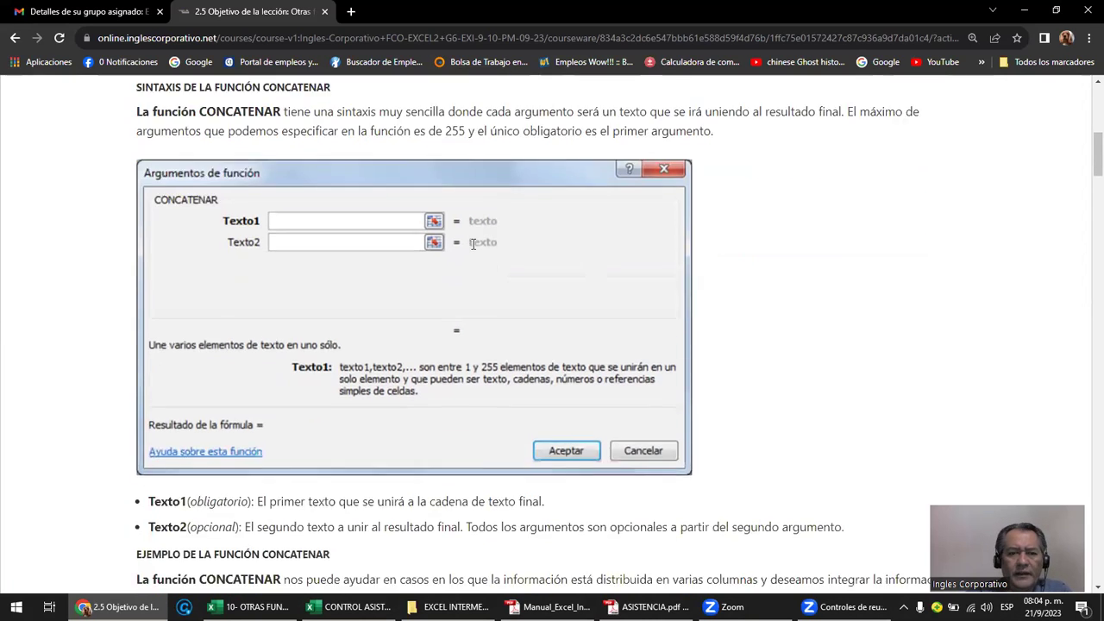
scroll(473, 248, down, 1)
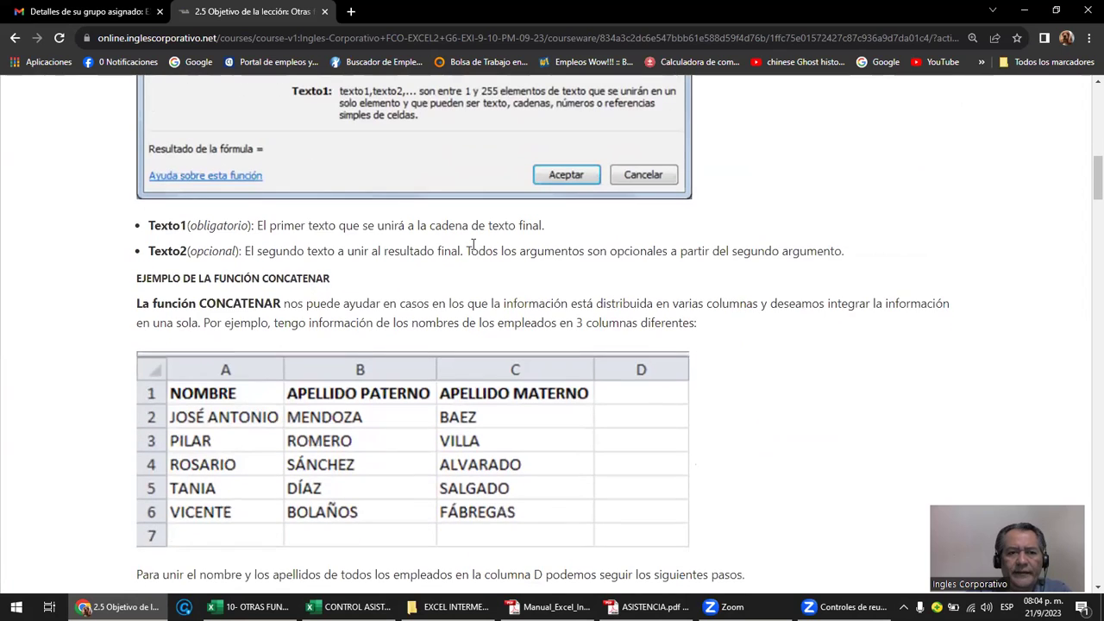
scroll(473, 244, down, 1)
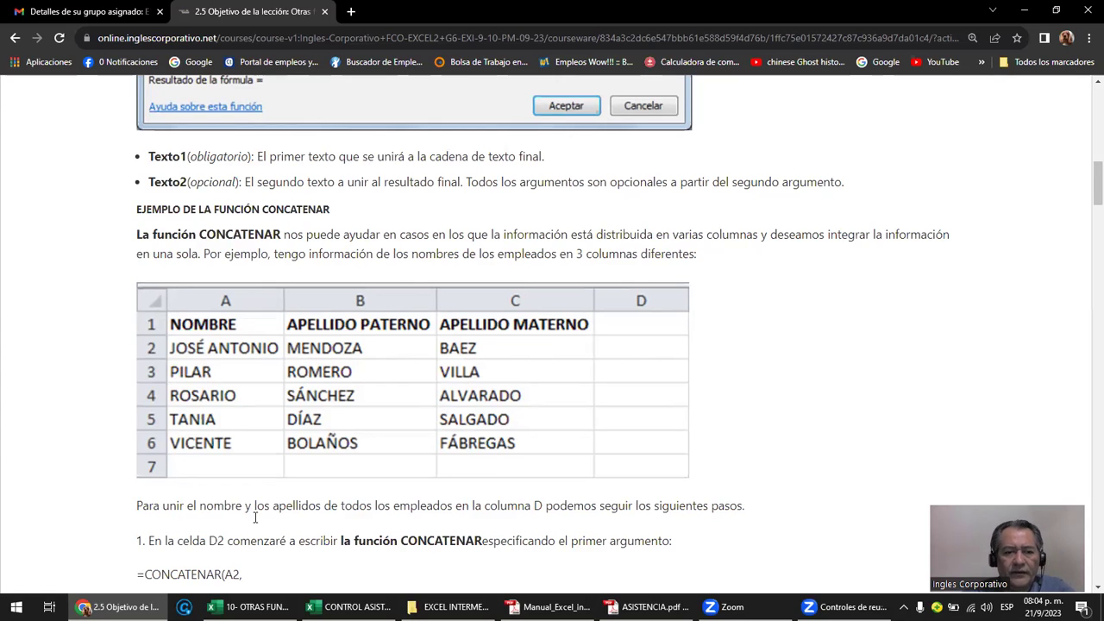
- Bring Excel back and switch to the CONCATENAR sheet, landing on Jose in A4
mouse_move(246, 607)
click(223, 552)
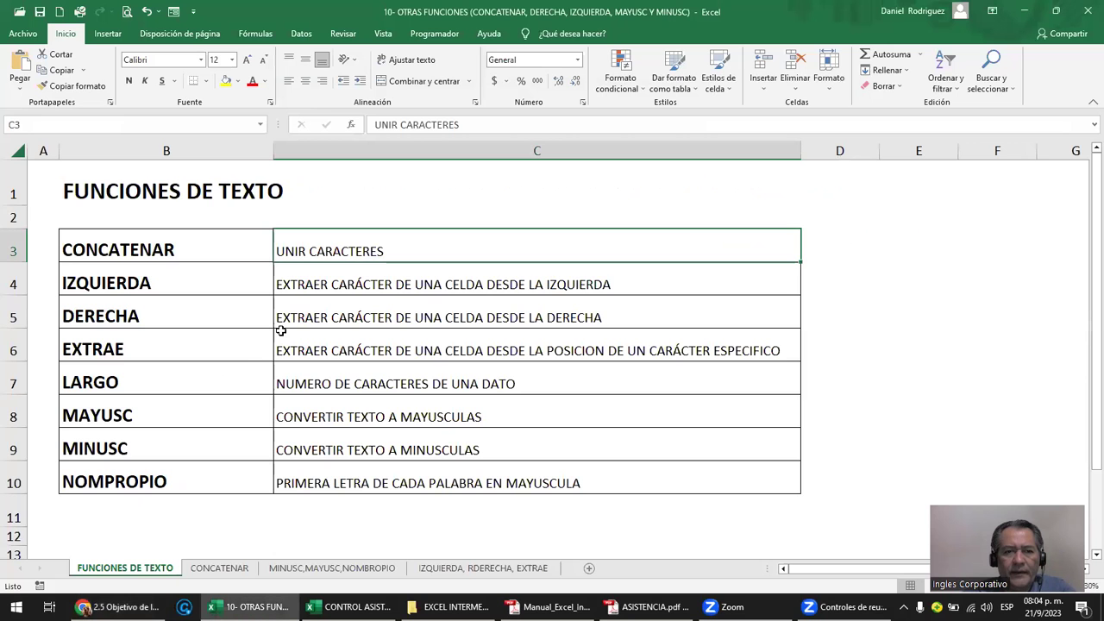
click(221, 570)
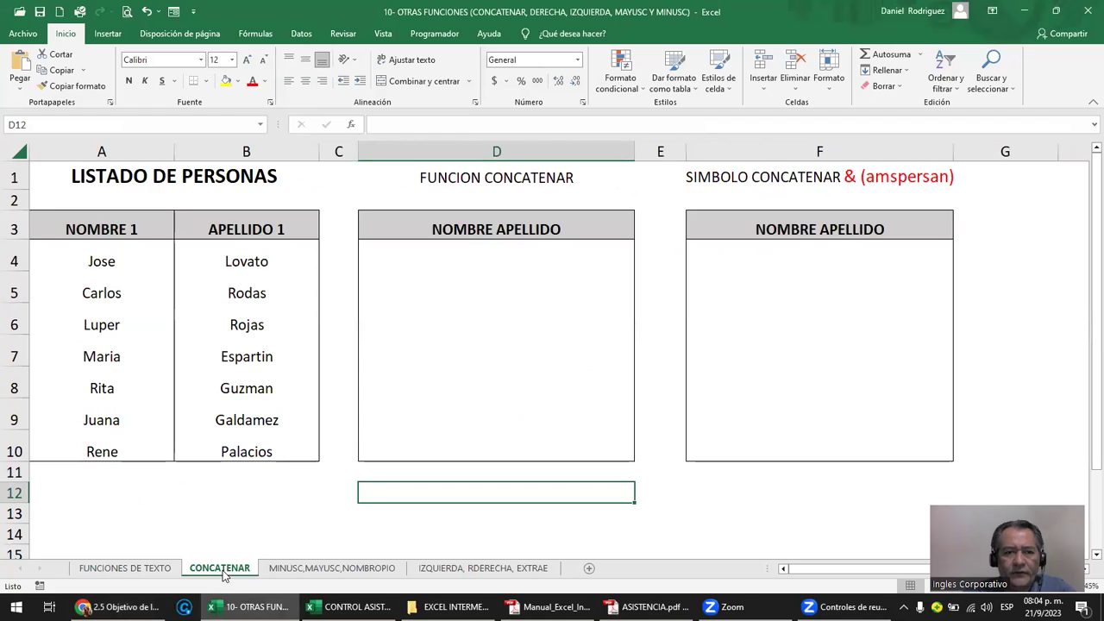
click(257, 265)
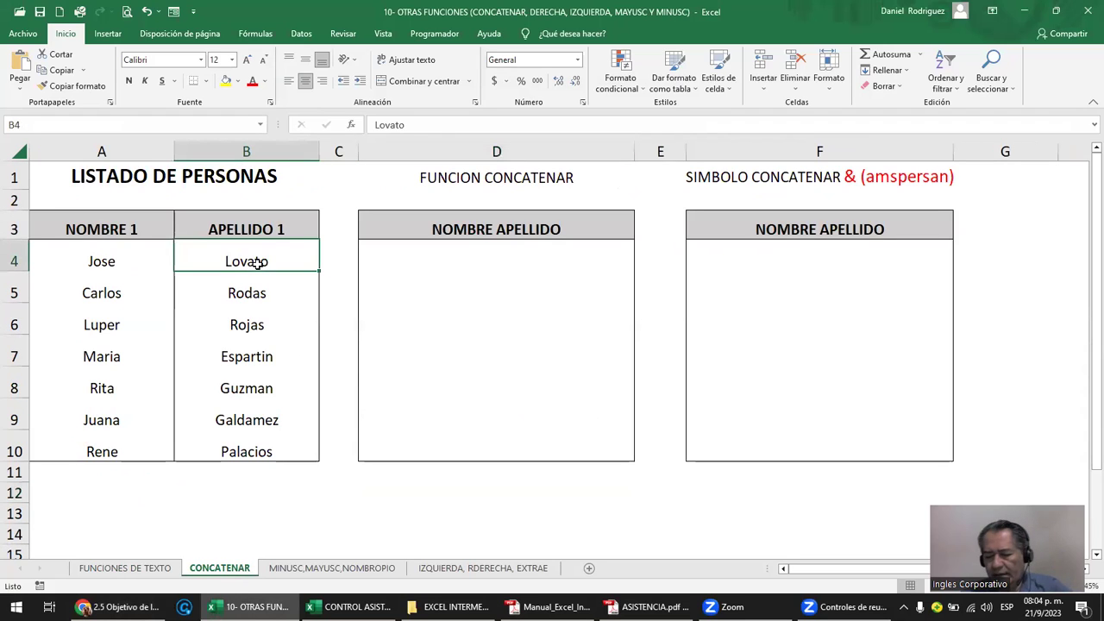
key(Left)
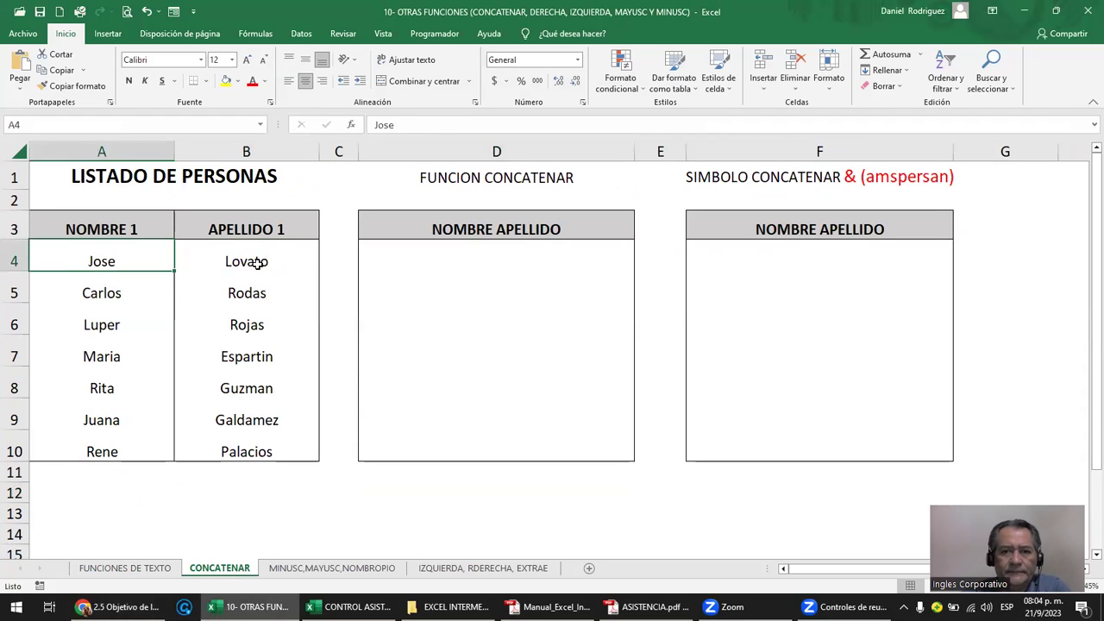
click(100, 224)
click(112, 264)
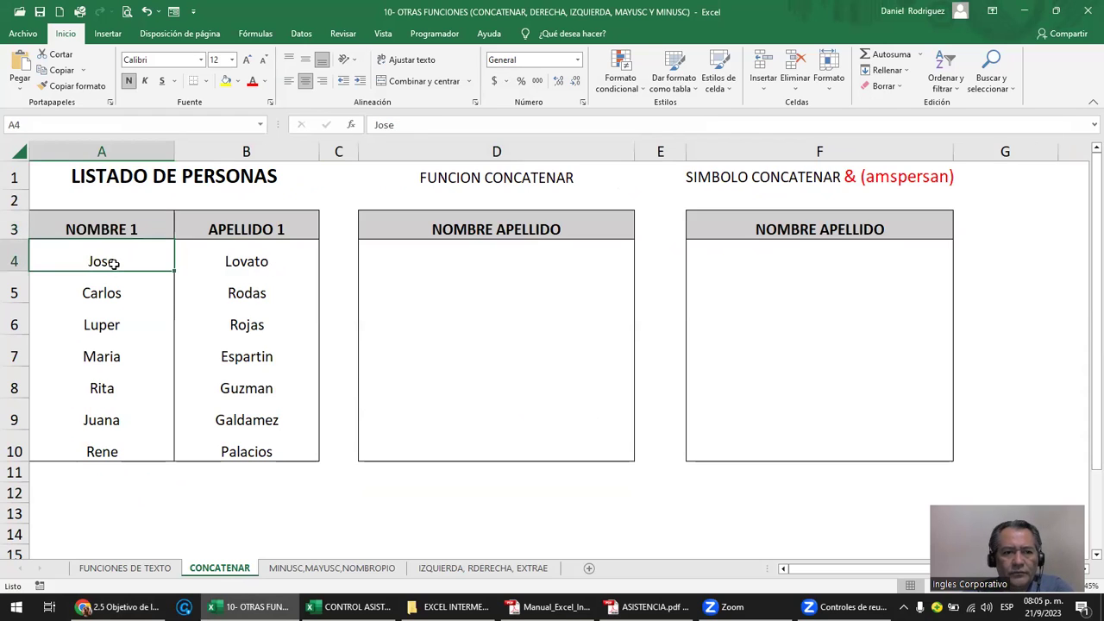
click(239, 235)
click(247, 265)
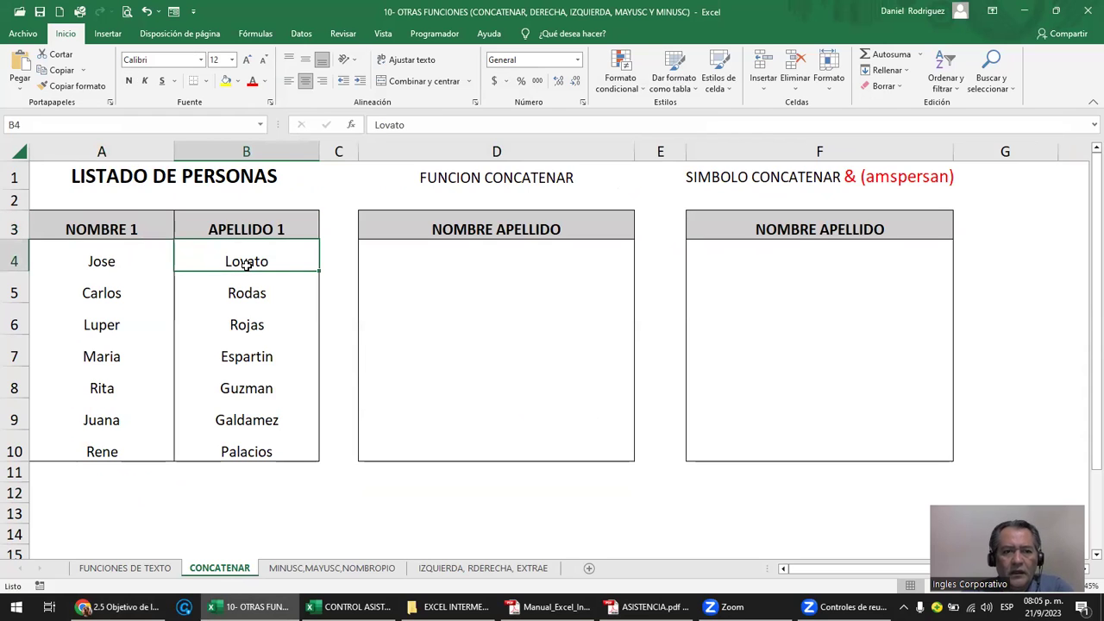
click(108, 264)
click(207, 260)
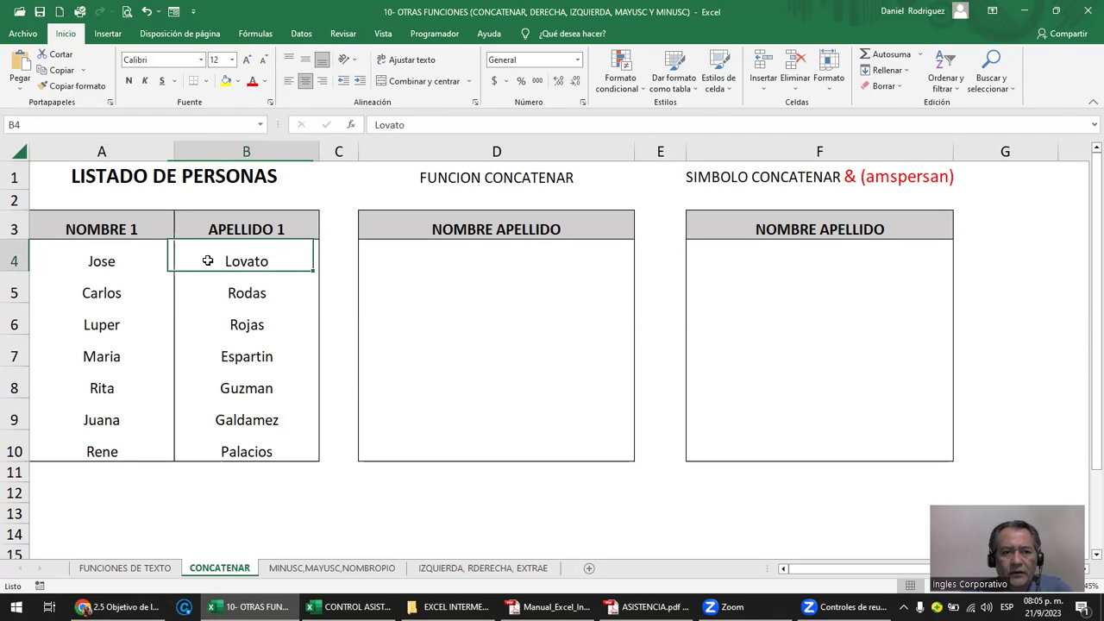
click(114, 293)
click(227, 293)
click(102, 264)
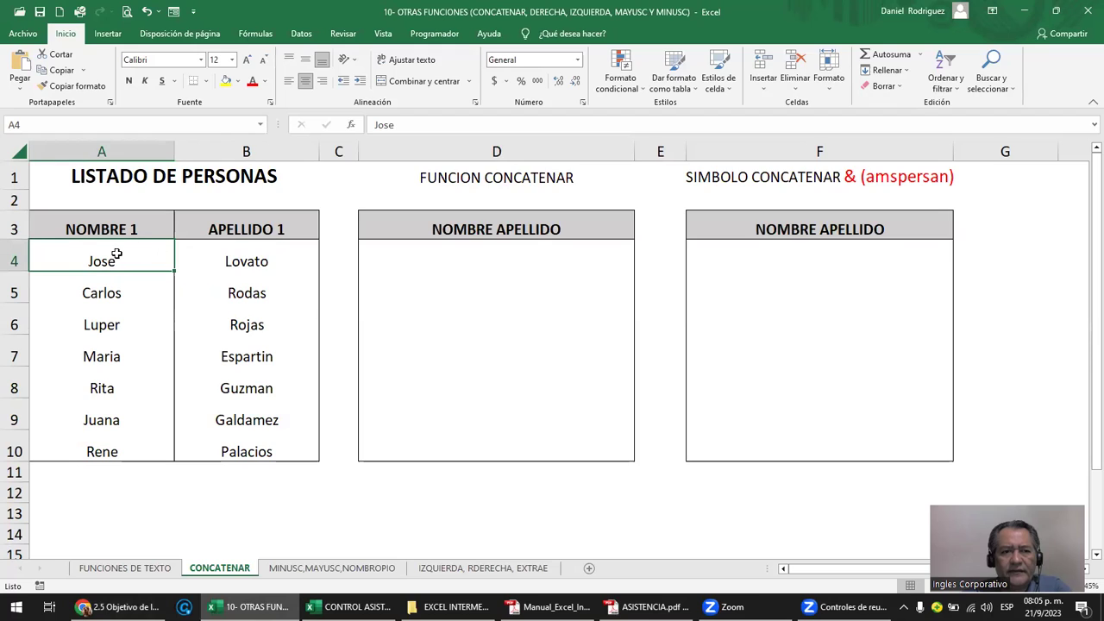
- Select cell D4, where the joined name will go
click(446, 262)
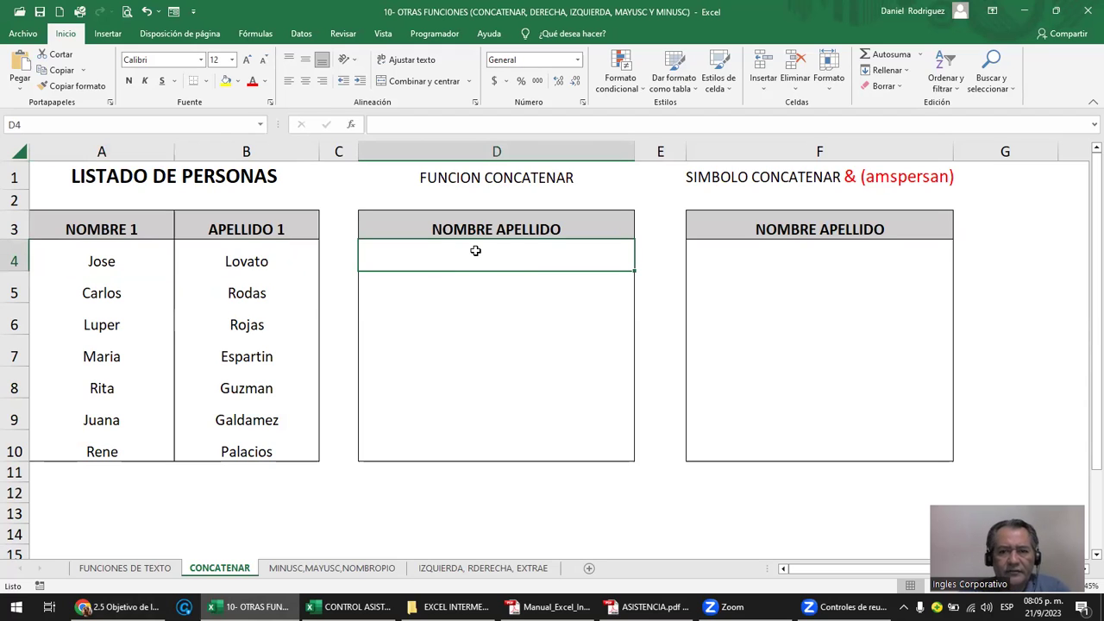
scroll(388, 358, up, 1)
scroll(388, 358, up, 1)
scroll(388, 358, down, 1)
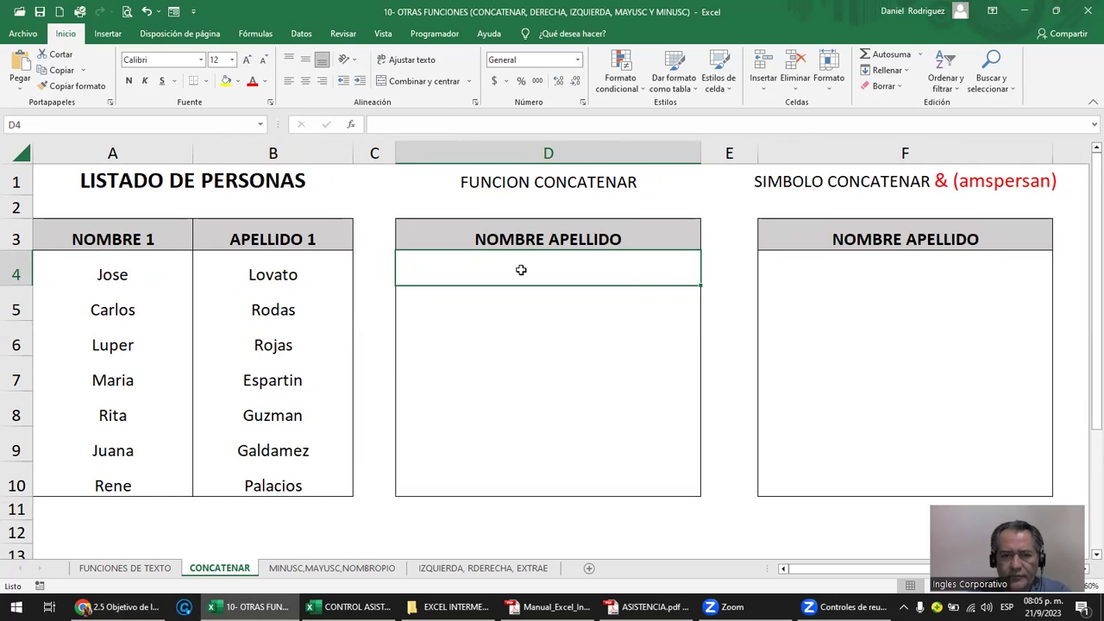
text(=CON)
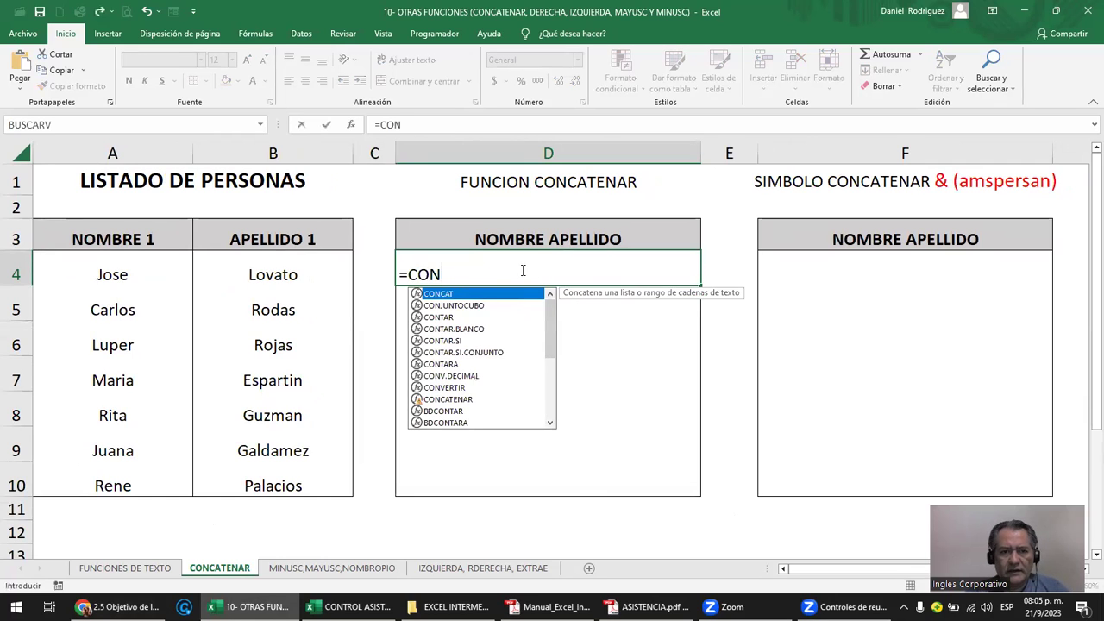
text(C)
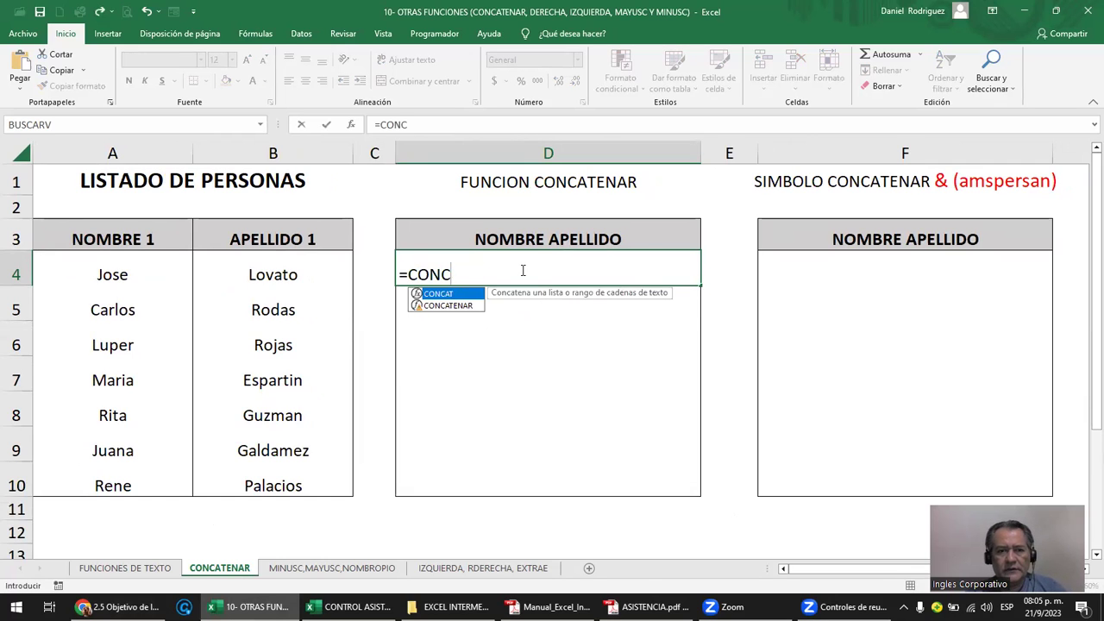
key(Down)
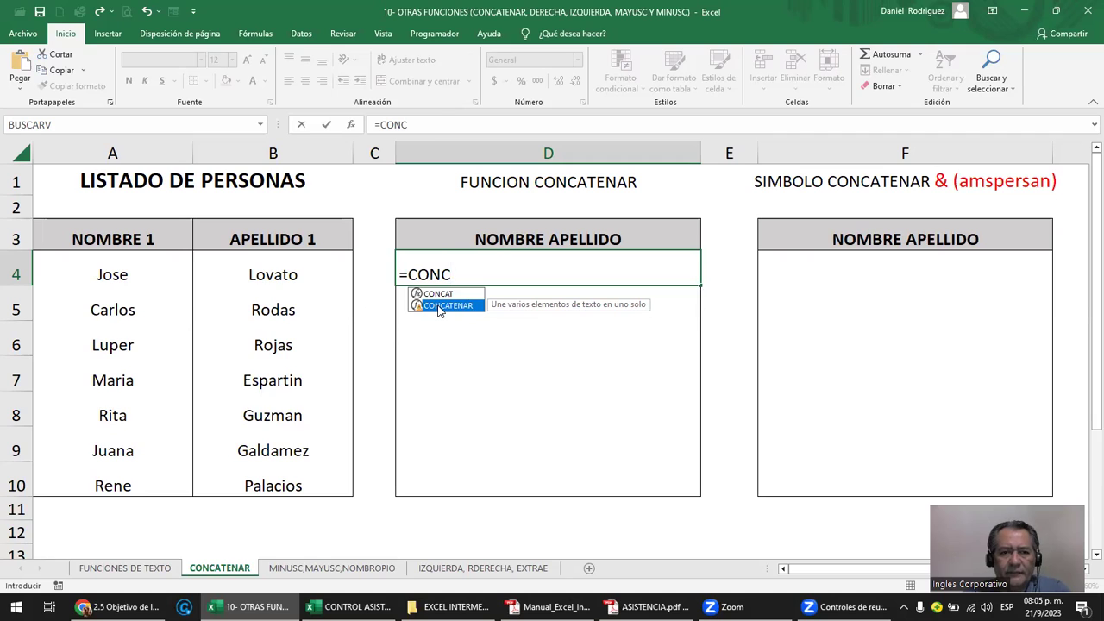
double_click(441, 307)
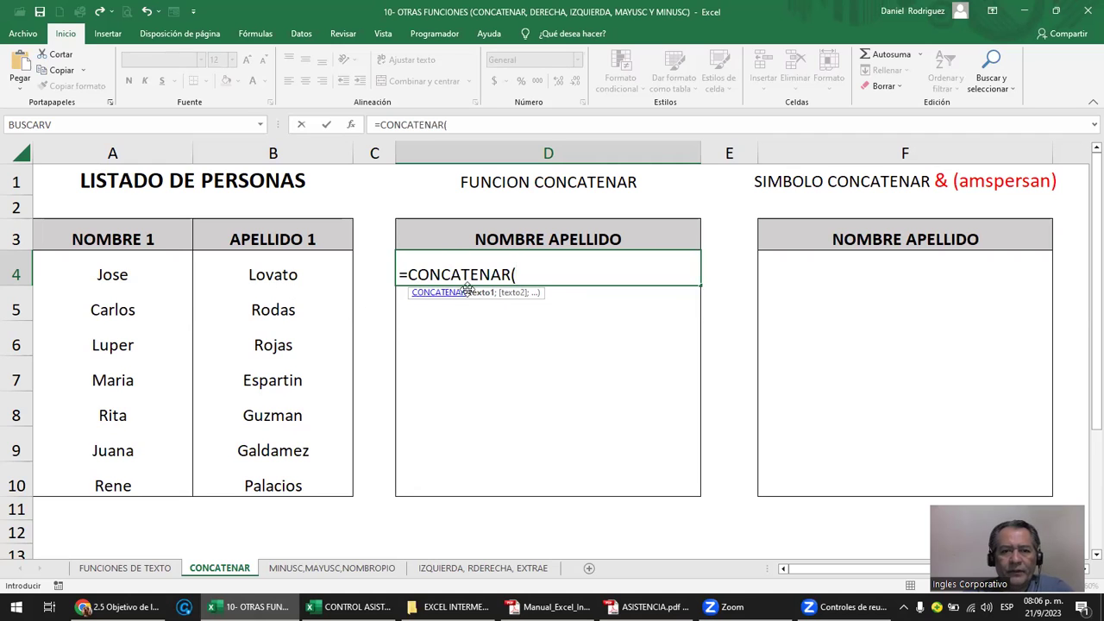
click(124, 275)
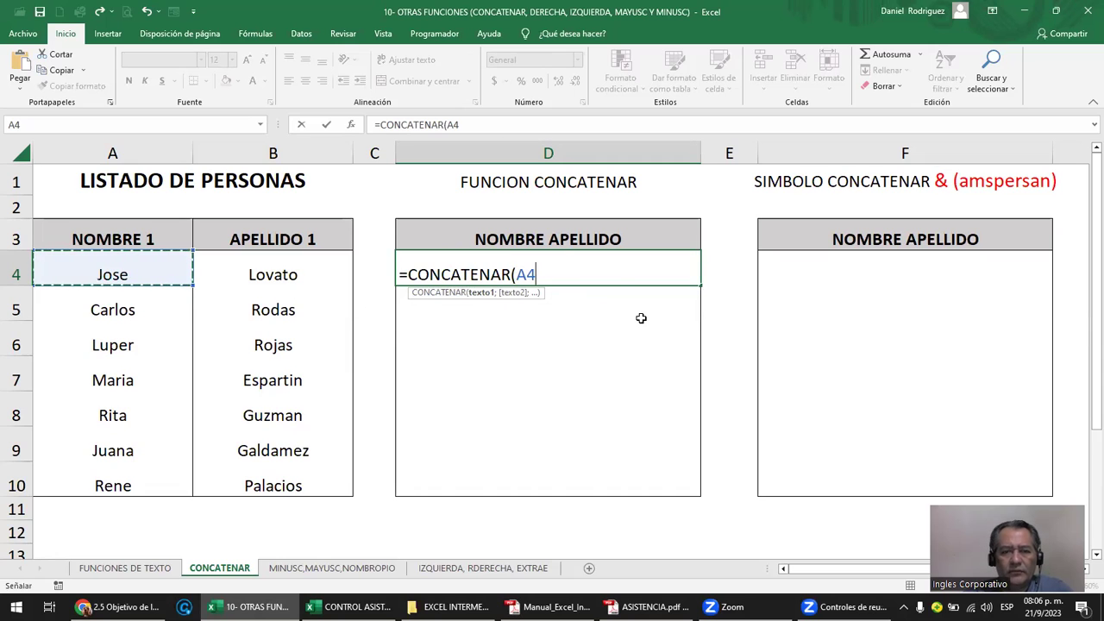
text(;)
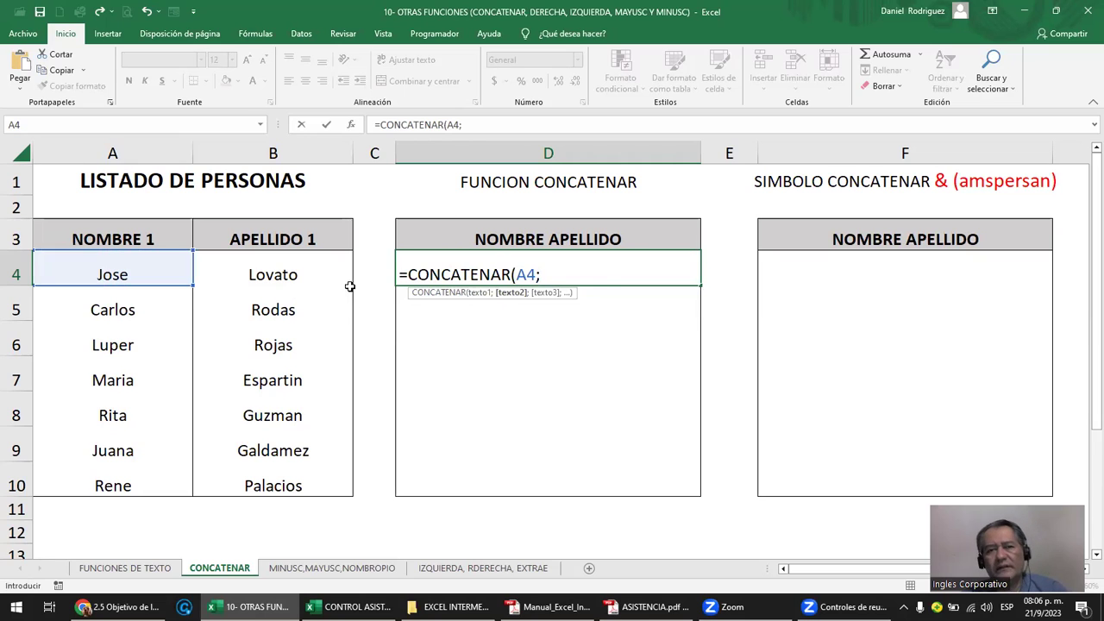
click(296, 275)
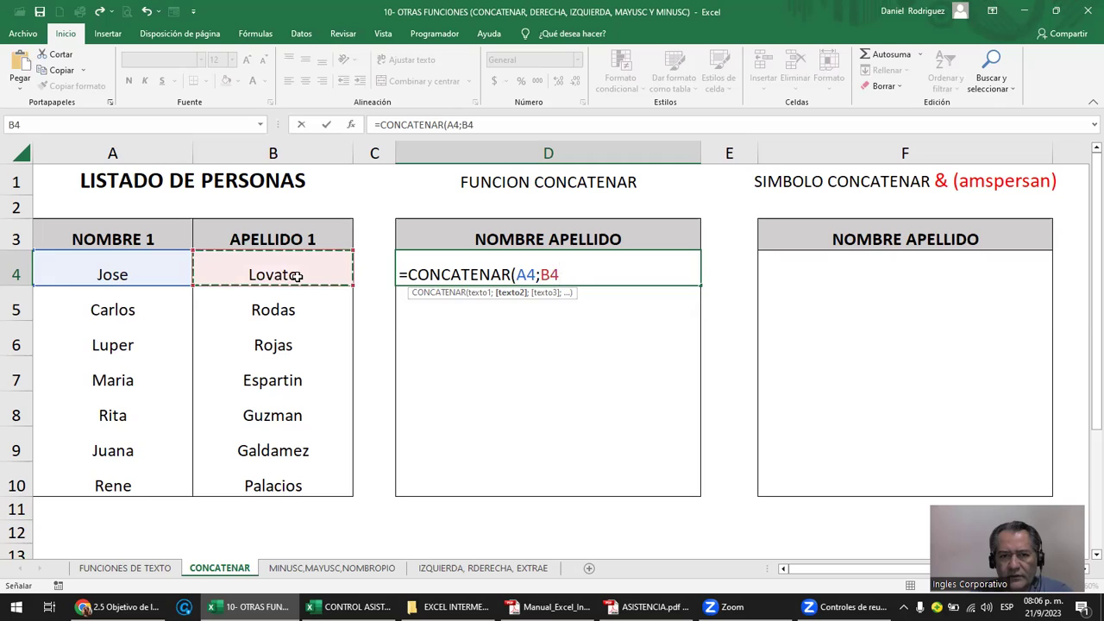
text())
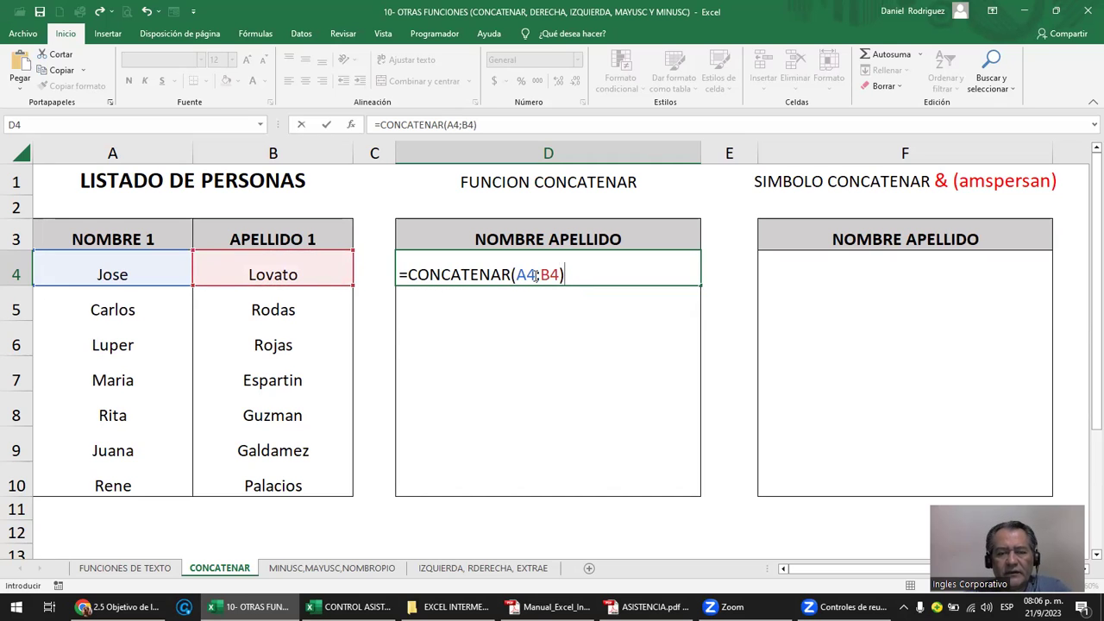
key(Return)
click(490, 273)
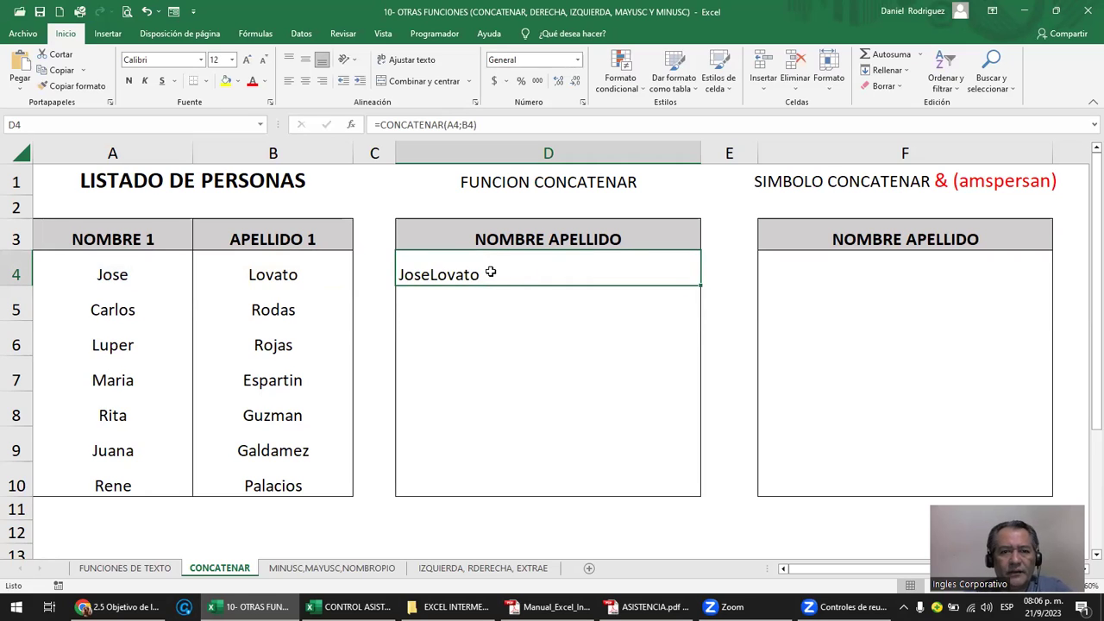
- Fill the CONCATENAR formula from D4 down to D10, then select empty cell D12
drag(700, 284, 700, 496)
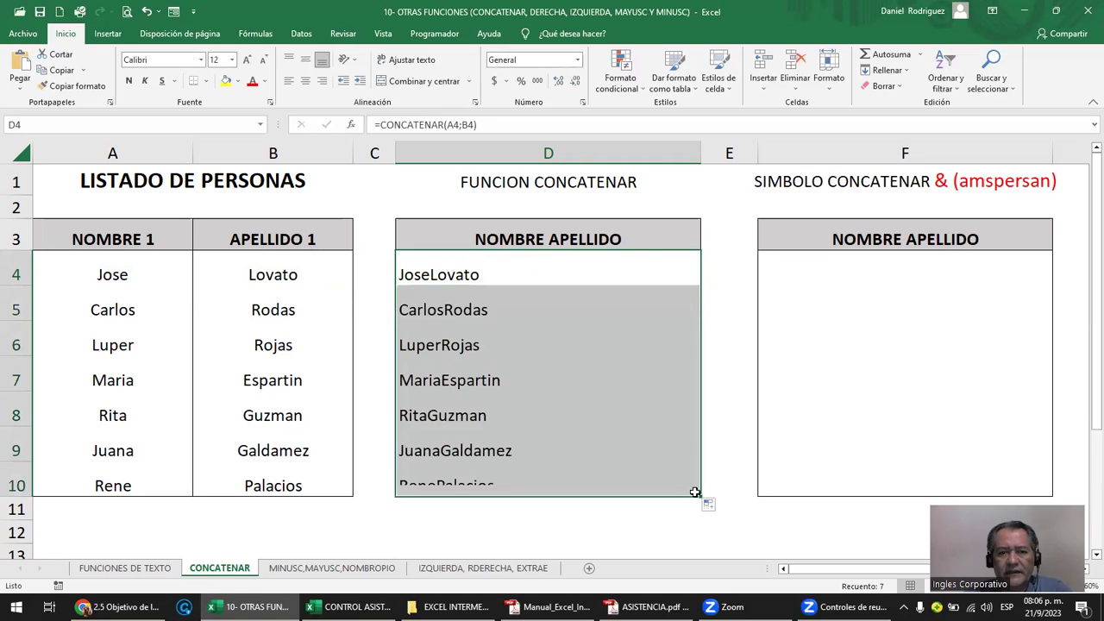
click(439, 276)
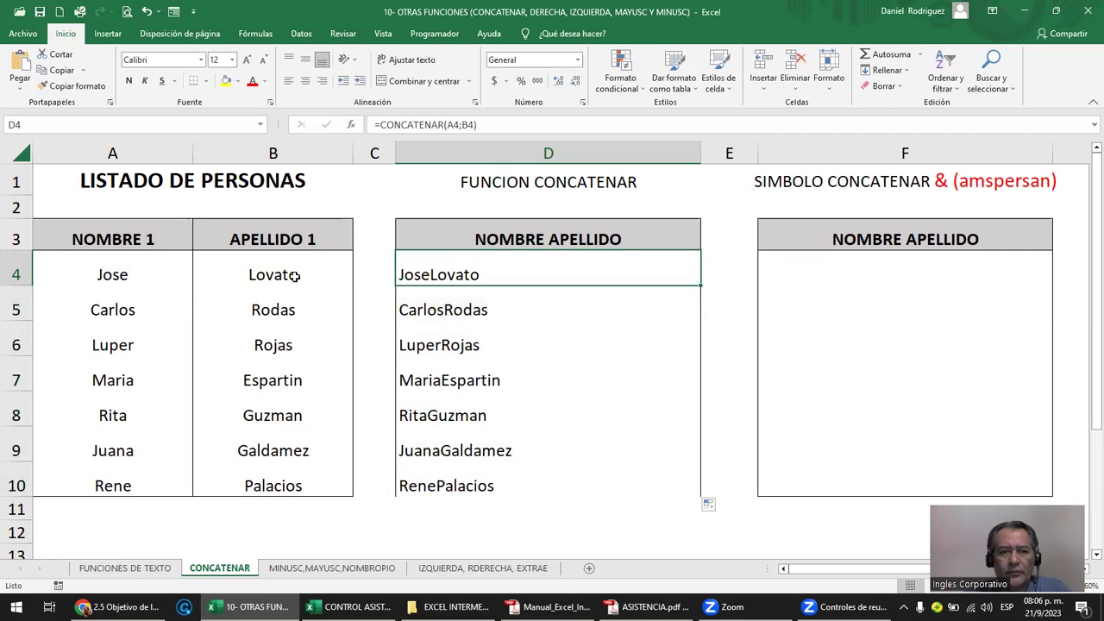
click(148, 276)
click(253, 273)
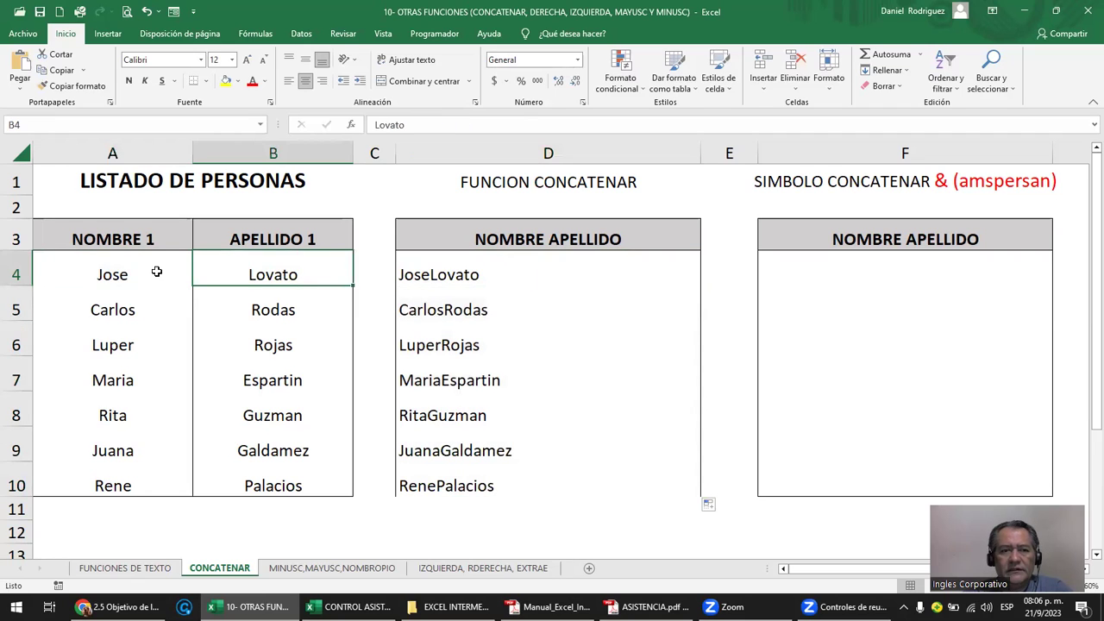
click(460, 274)
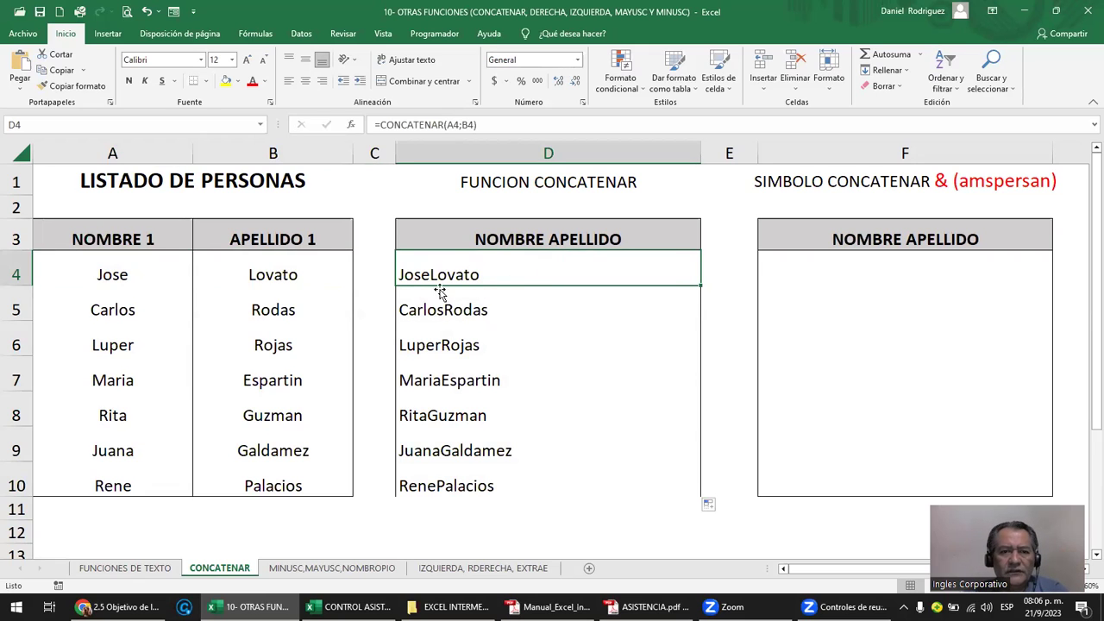
click(428, 518)
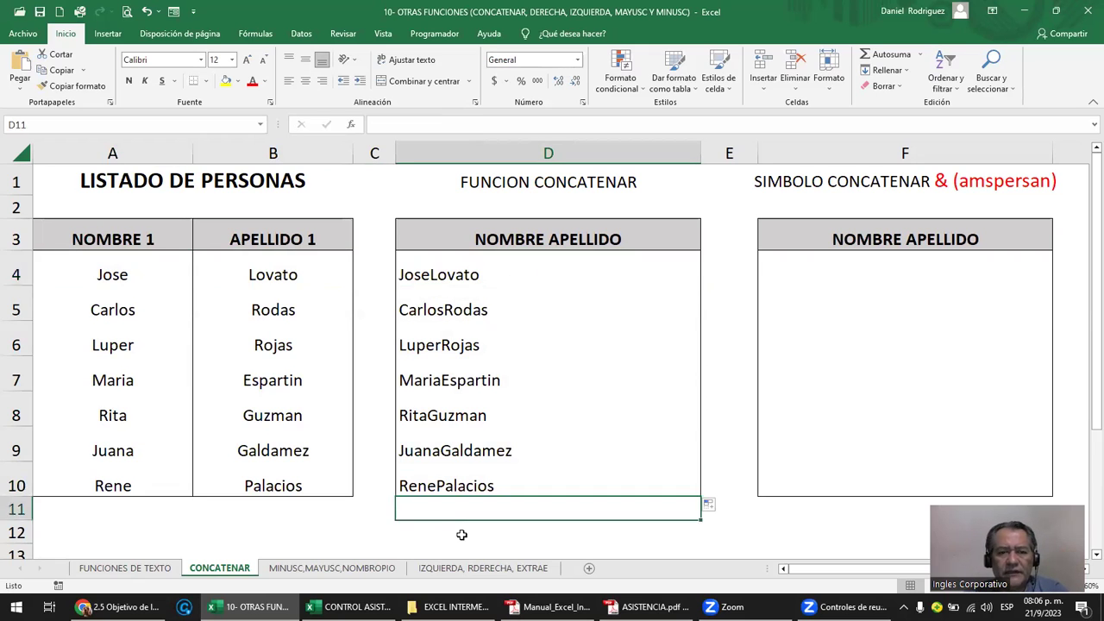
click(418, 532)
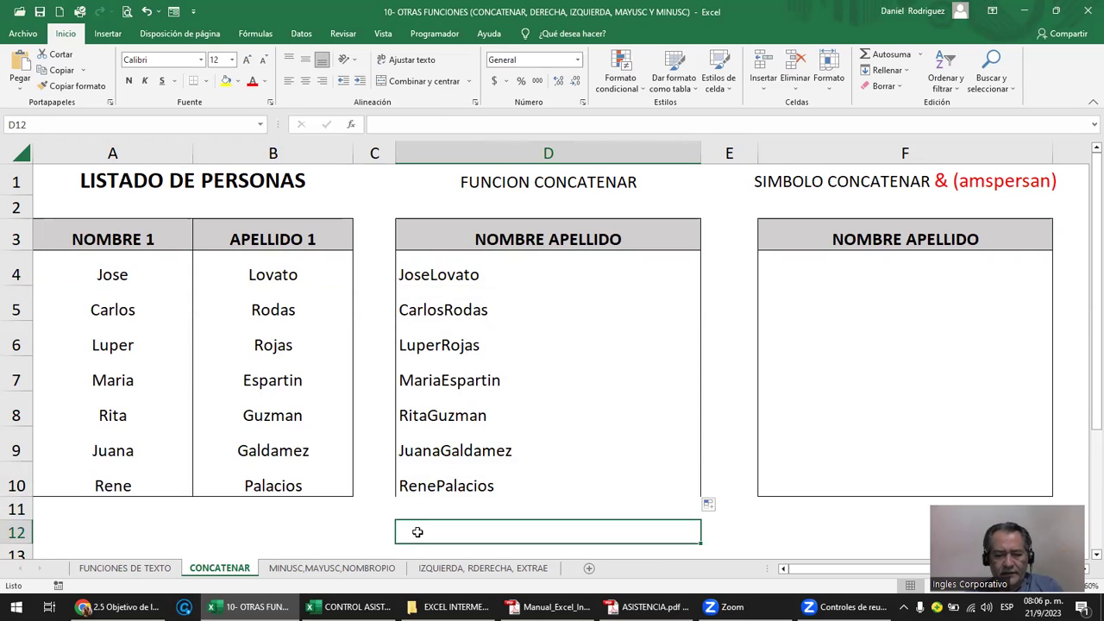
- Enter =CONCATENAR("HOLA";"COMO ESTAN") in D12 as a text-joining test
text(=CON)
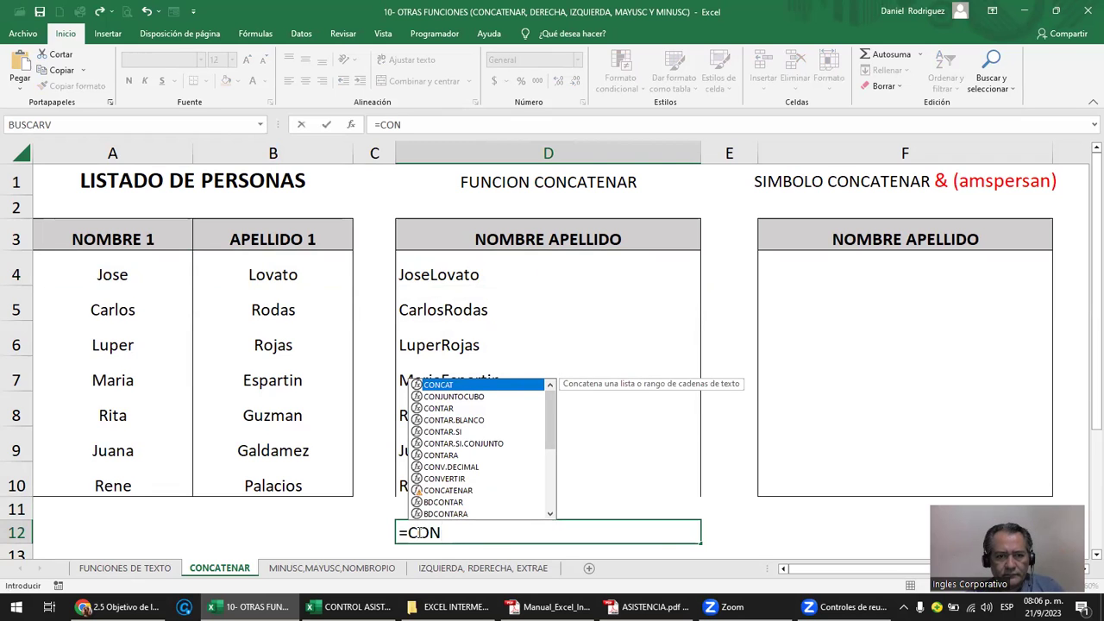
text(CA)
key(Tab)
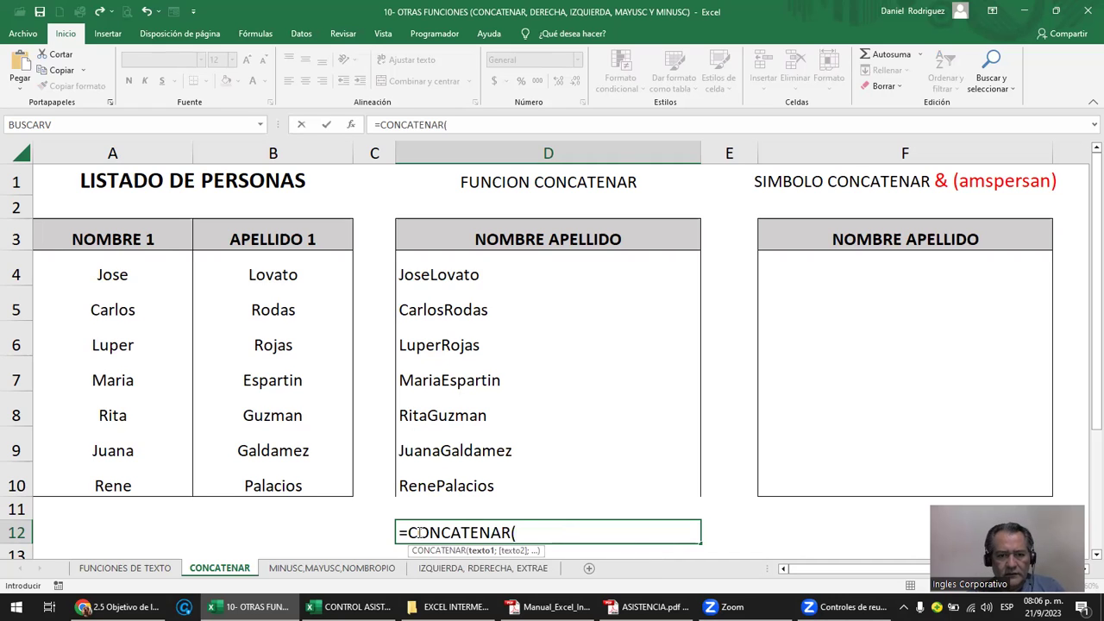
text(HORA)
key(BackSpace)
key(BackSpace)
text(LA")
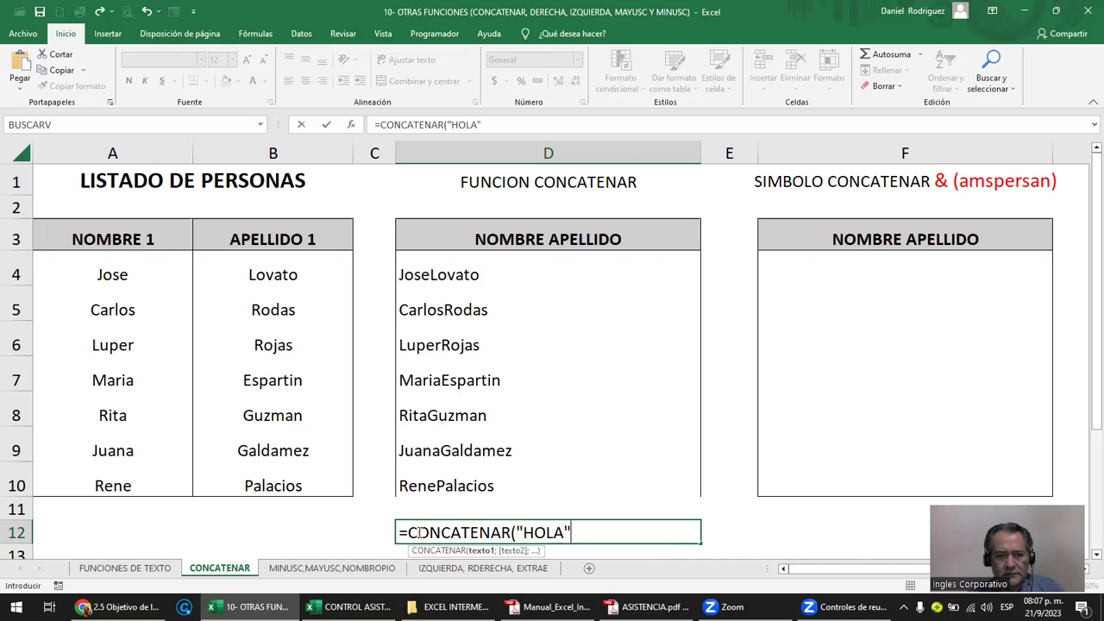
text(;)
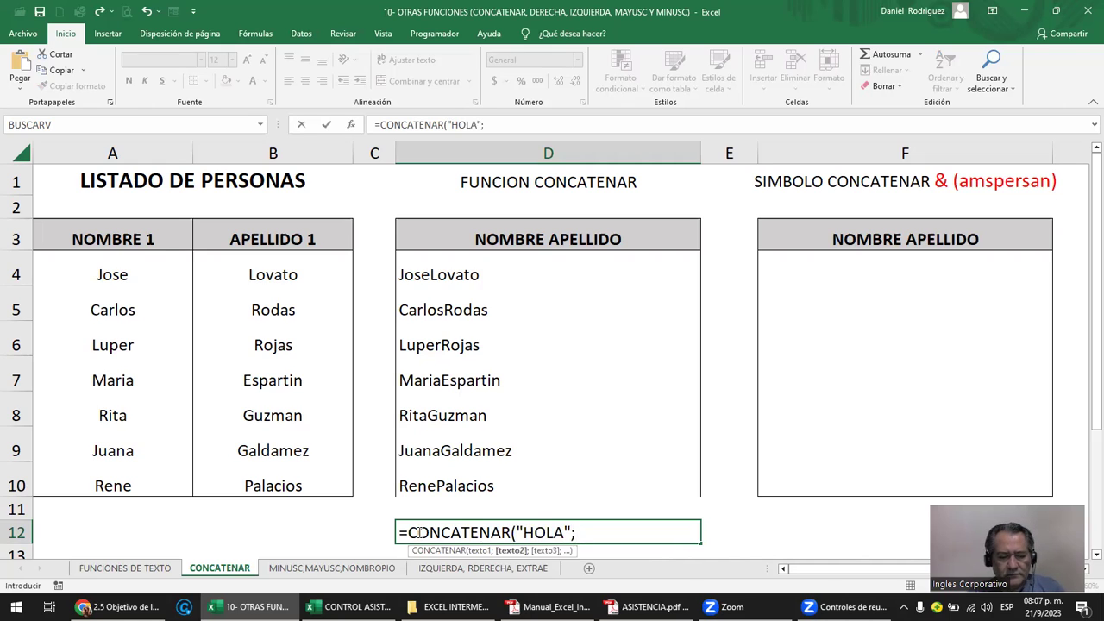
text("COMO ESTAN"))
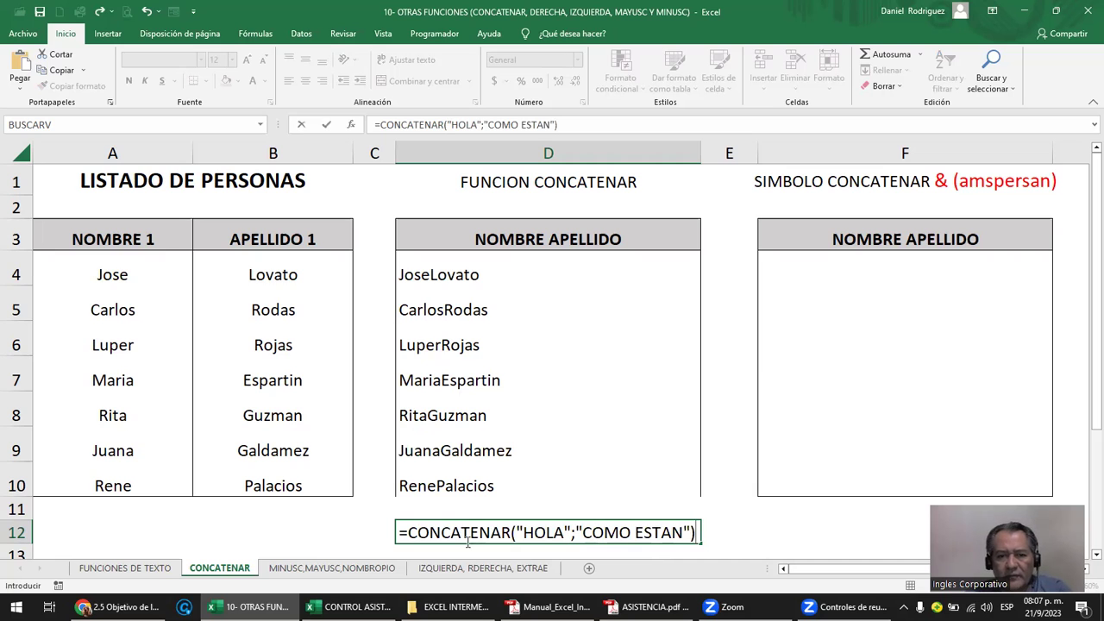
key(Return)
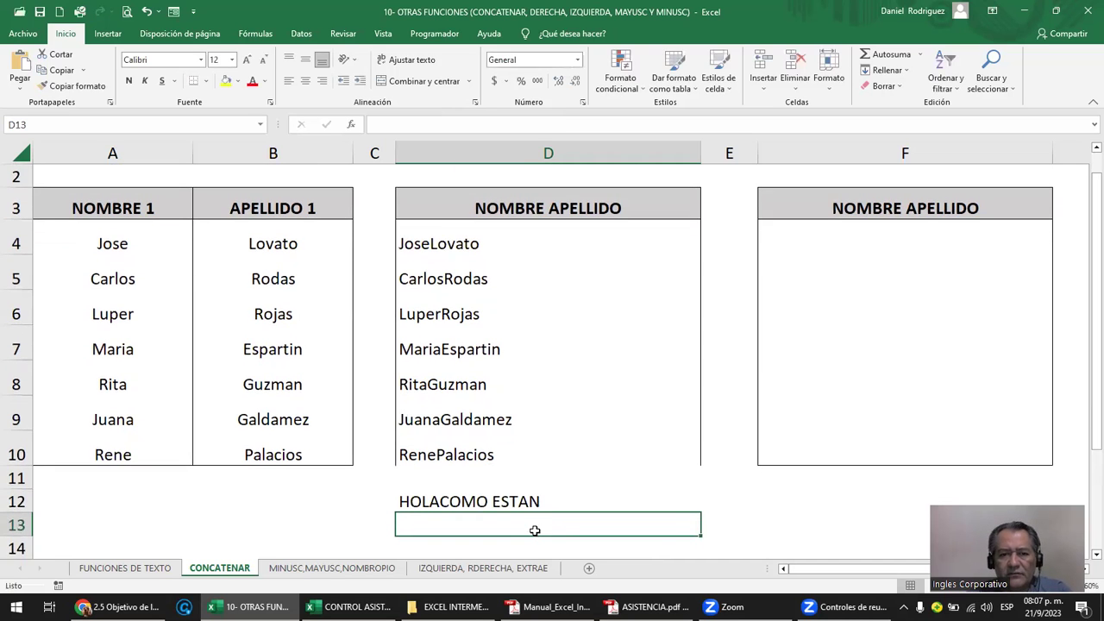
- Replace the HOLA and COMO ESTAN arguments in D12 with 1 and 2
double_click(500, 501)
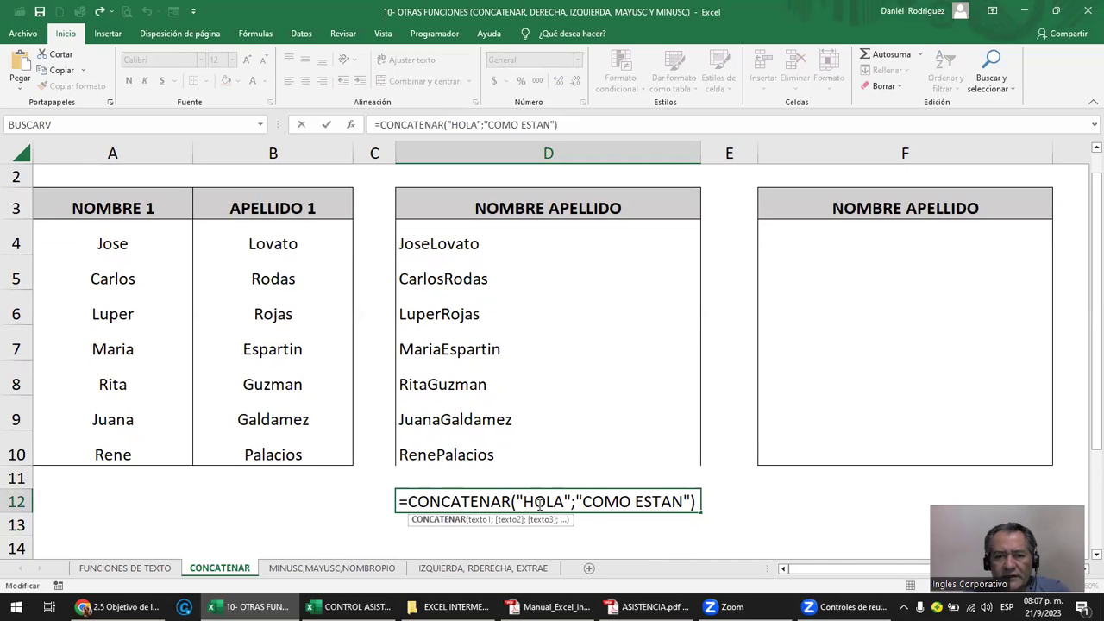
drag(518, 501, 568, 500)
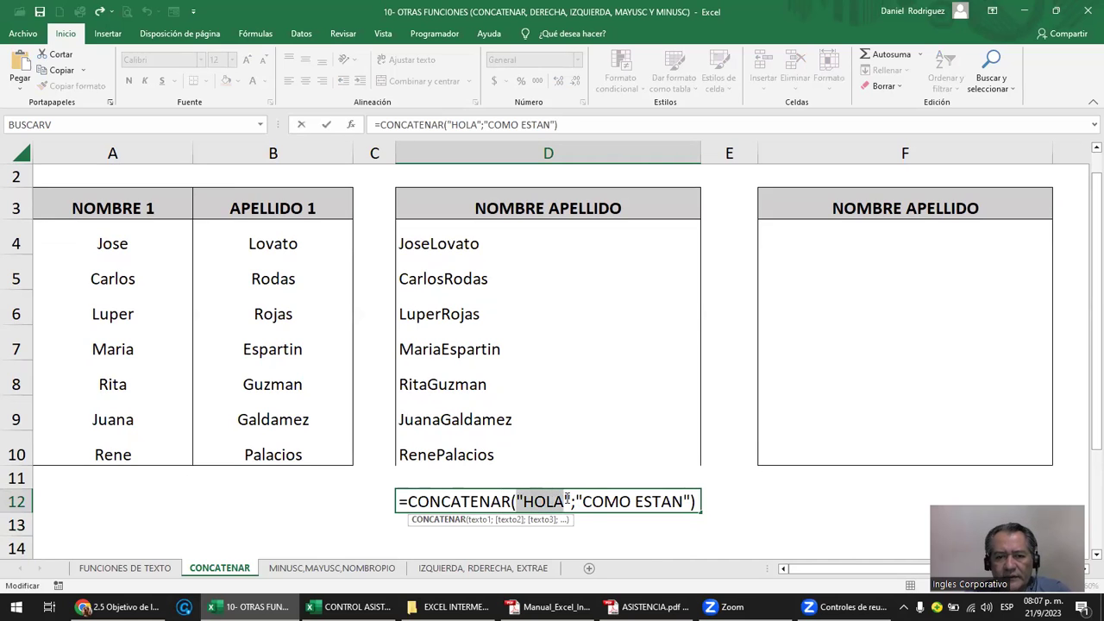
drag(576, 501, 696, 500)
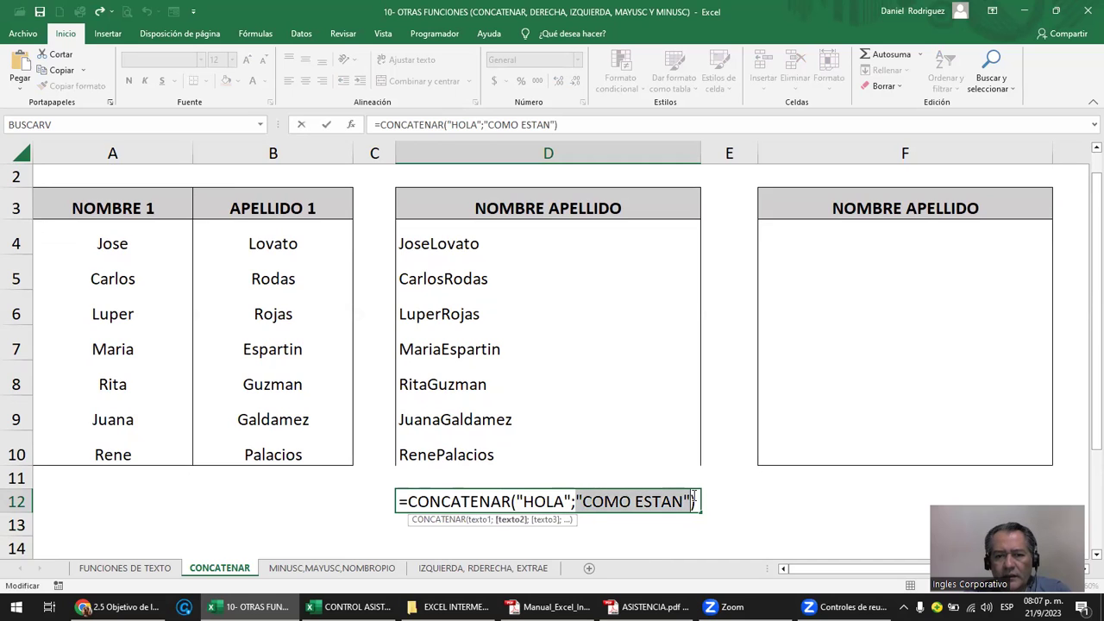
click(524, 501)
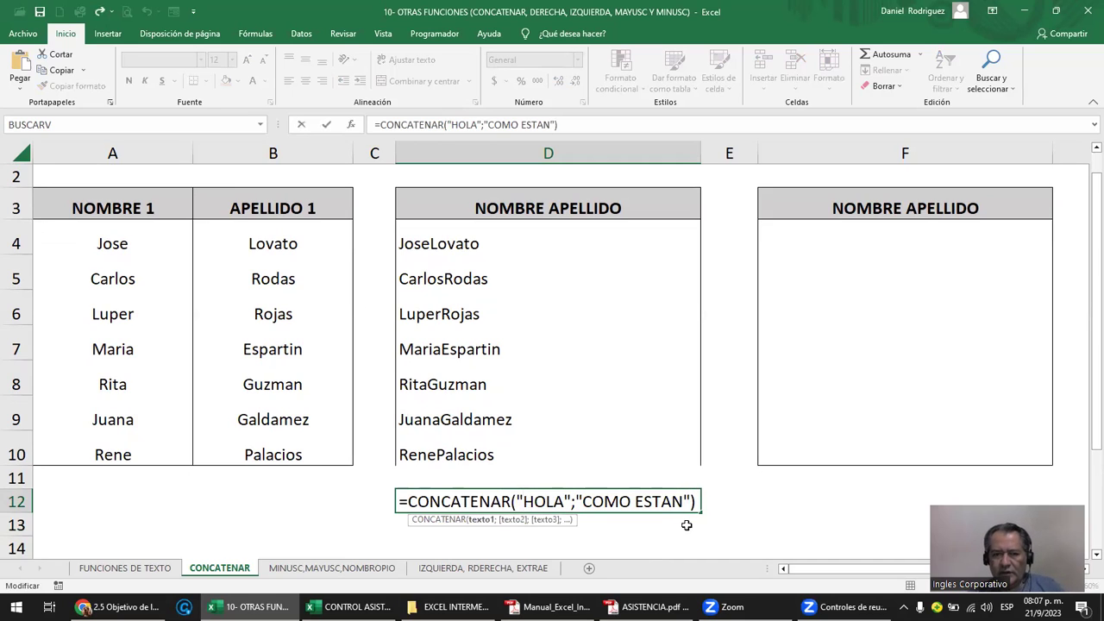
text(1)
key(Delete)
key(Delete)
key(Delete)
key(Delete)
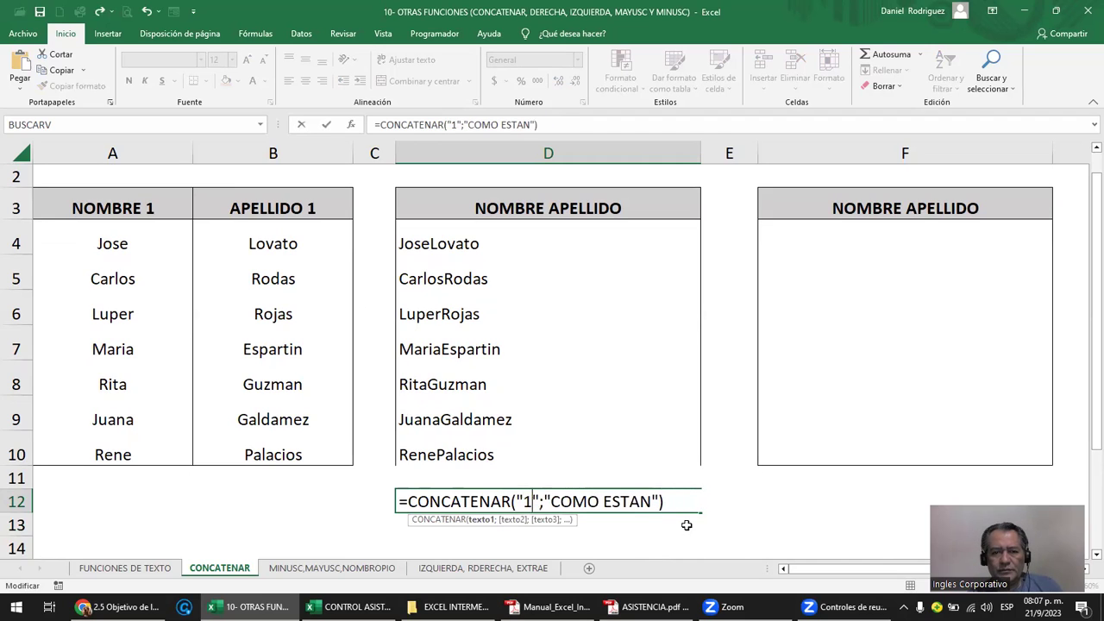
key(Right)
key(Right)
key(Right)
text(2)
key(Delete)
key(Delete)
key(Delete)
key(Delete)
key(Delete)
key(Delete)
key(Delete)
key(Delete)
key(Delete)
key(Delete)
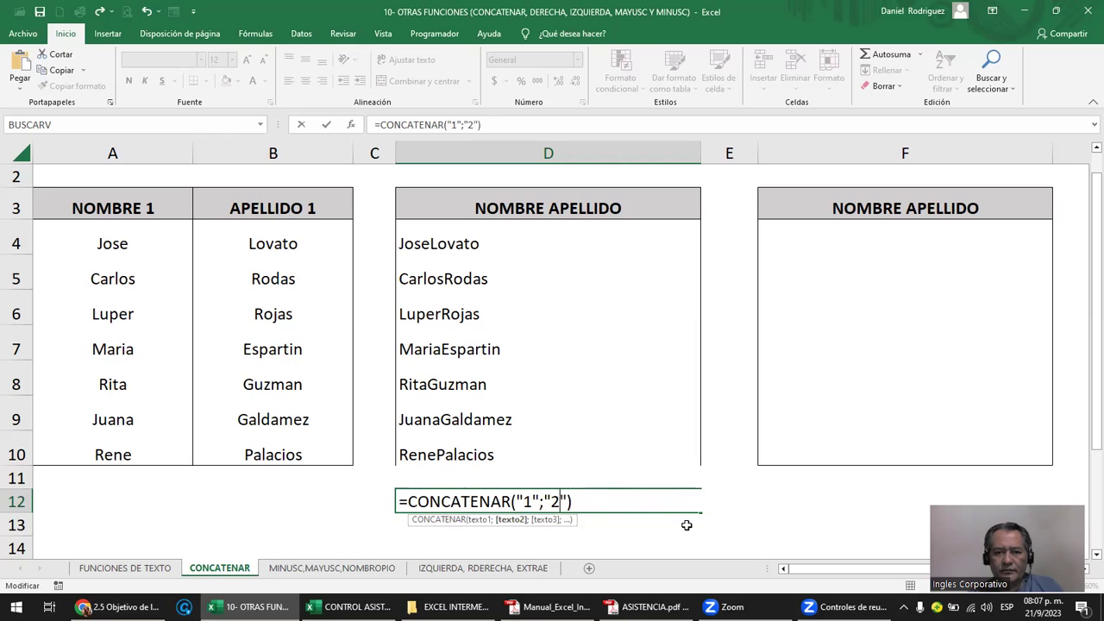
key(Return)
key(Up)
- Remove the quotes around the numbers so D12 holds =CONCATENAR(1;2)
key(F2)
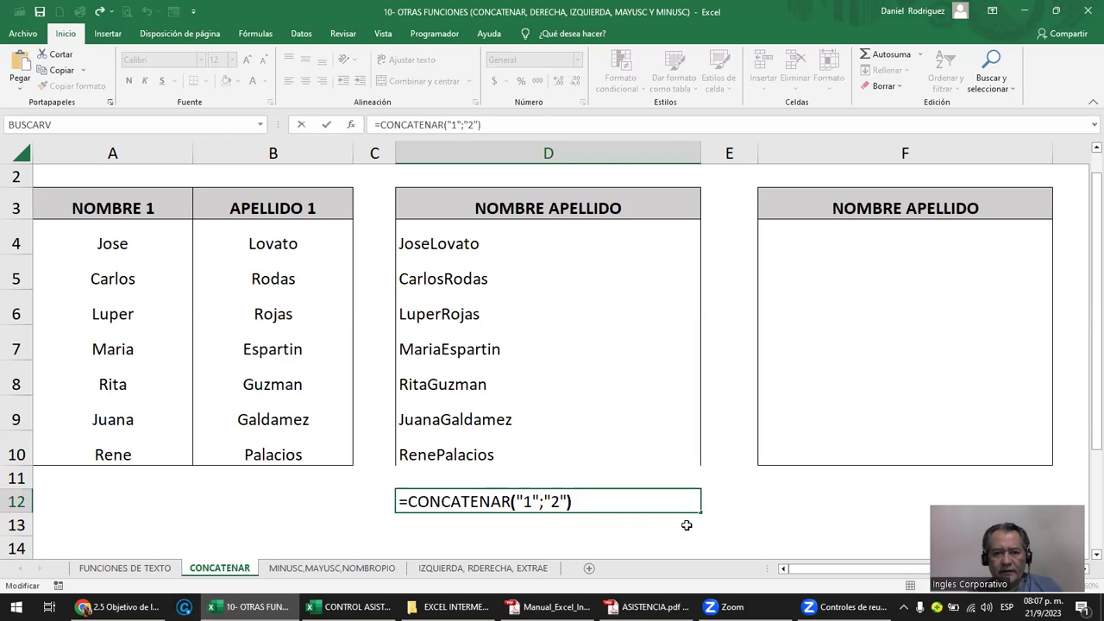
key(Left)
key(Left)
key(Left)
key(Left)
key(Left)
key(Delete)
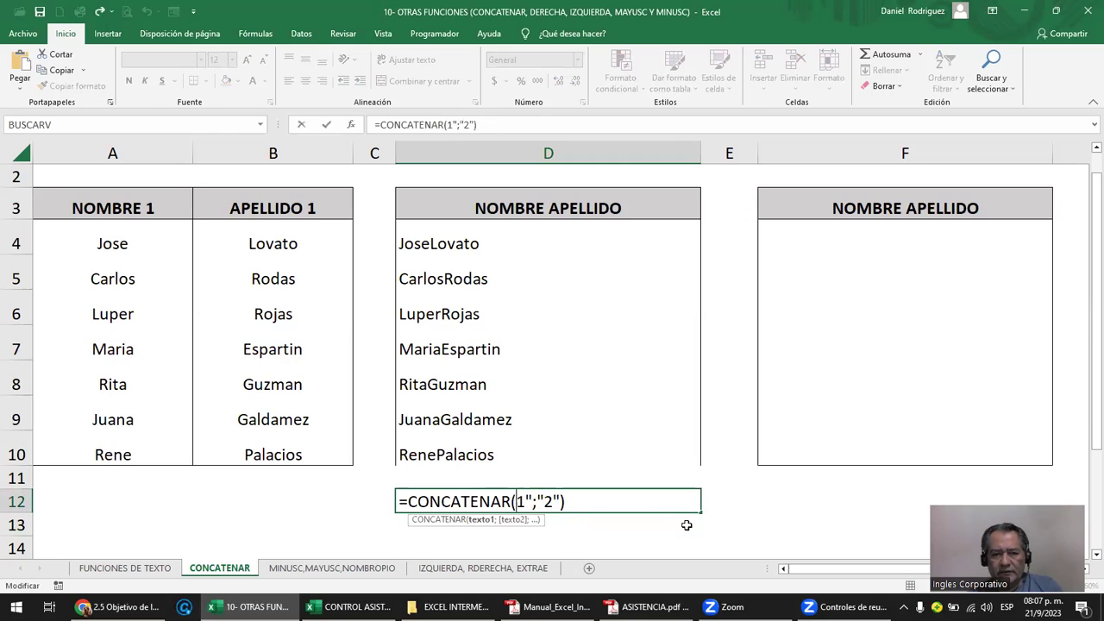
key(Delete)
key(Right)
key(Delete)
key(BackSpace)
key(Return)
- Reopen D12 to review the =CONCATENAR(1;2) formula and its result 12
key(Up)
key(F2)
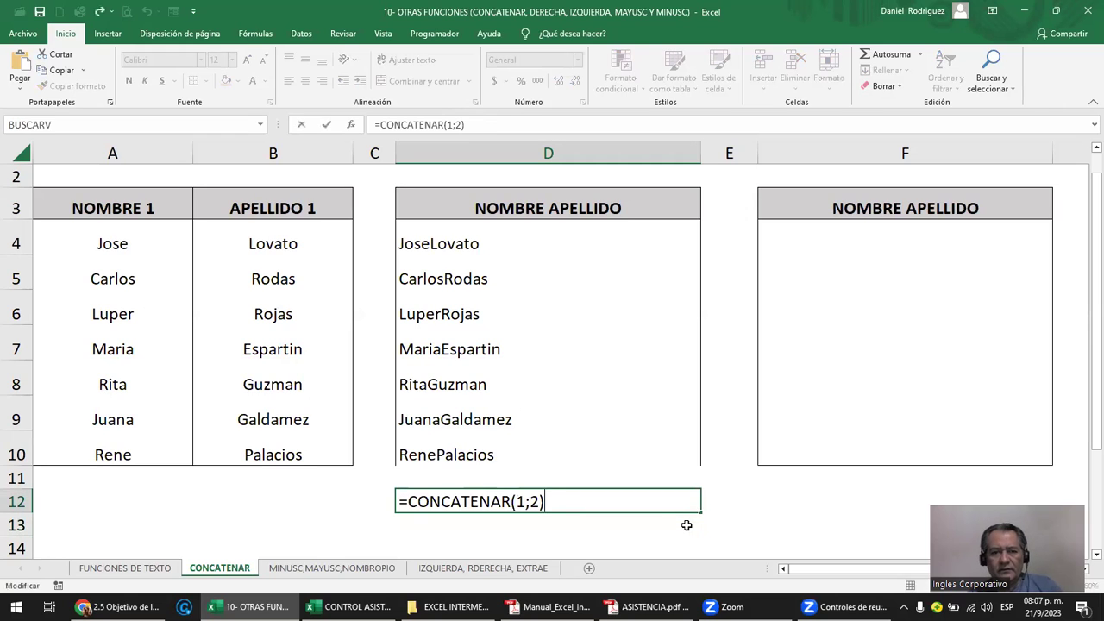
key(Escape)
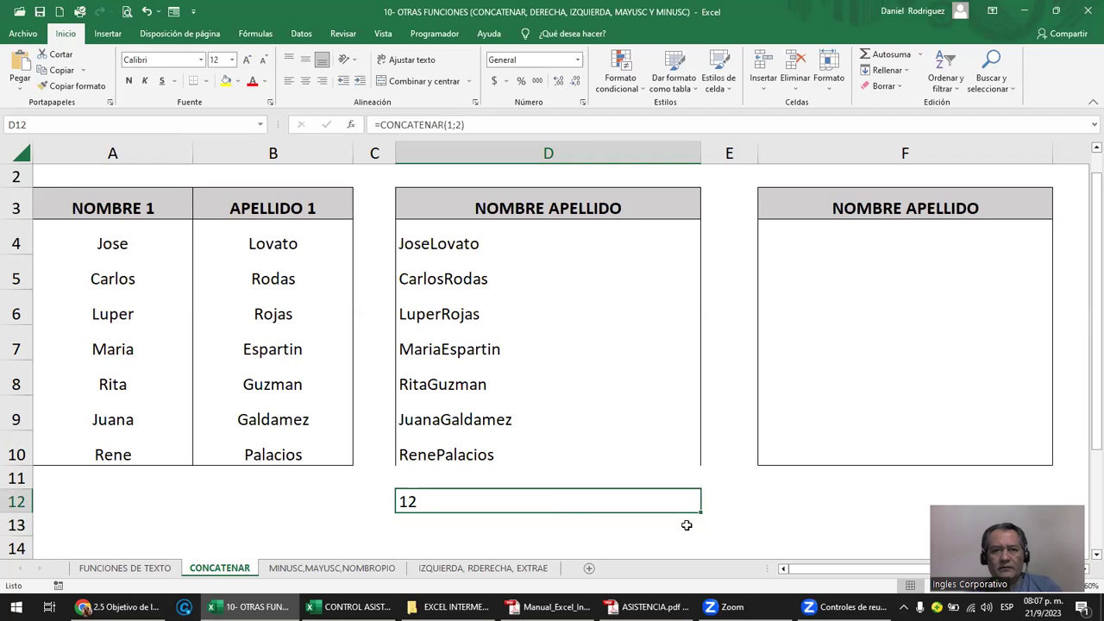
double_click(427, 505)
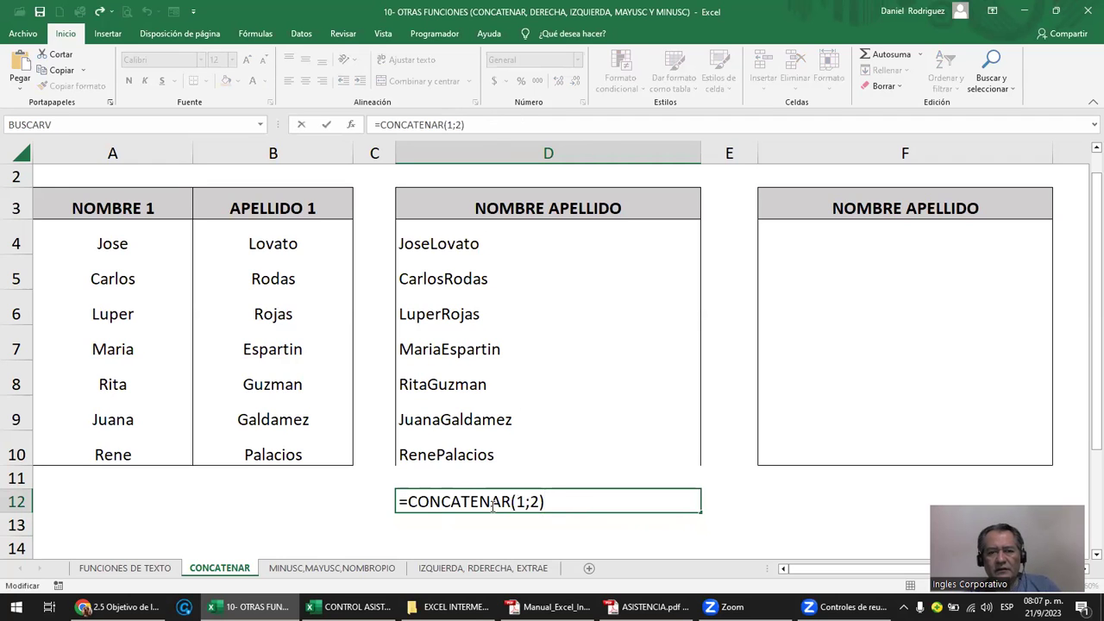
key(Escape)
scroll(552, 312, up, 1)
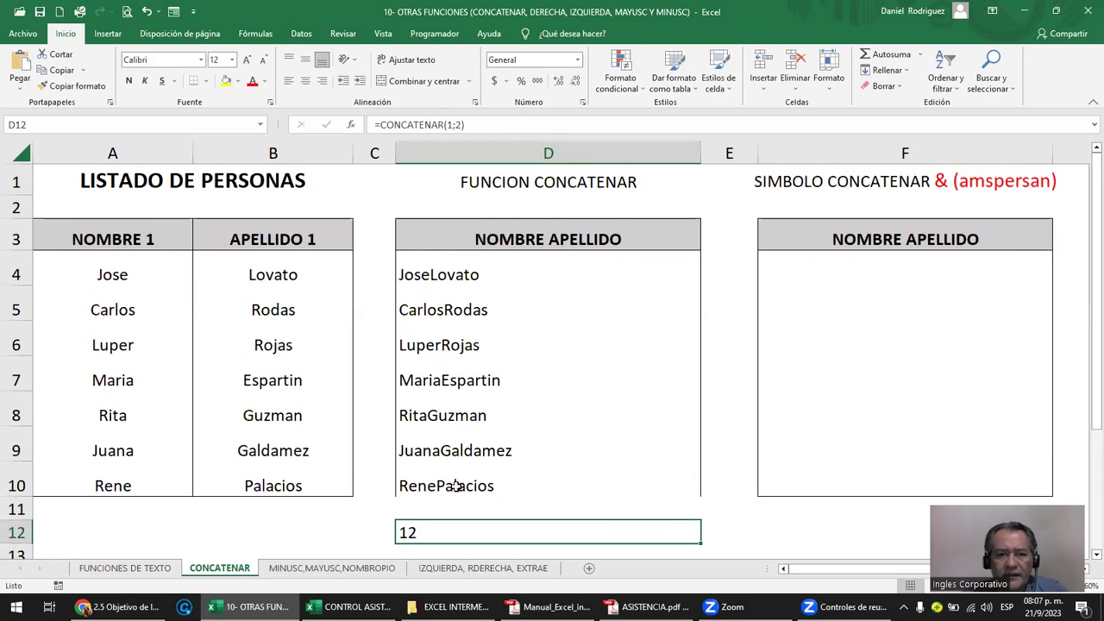
scroll(455, 485, down, 1)
- Enter =D12+1 in D14 to show 13, then delete it
click(486, 487)
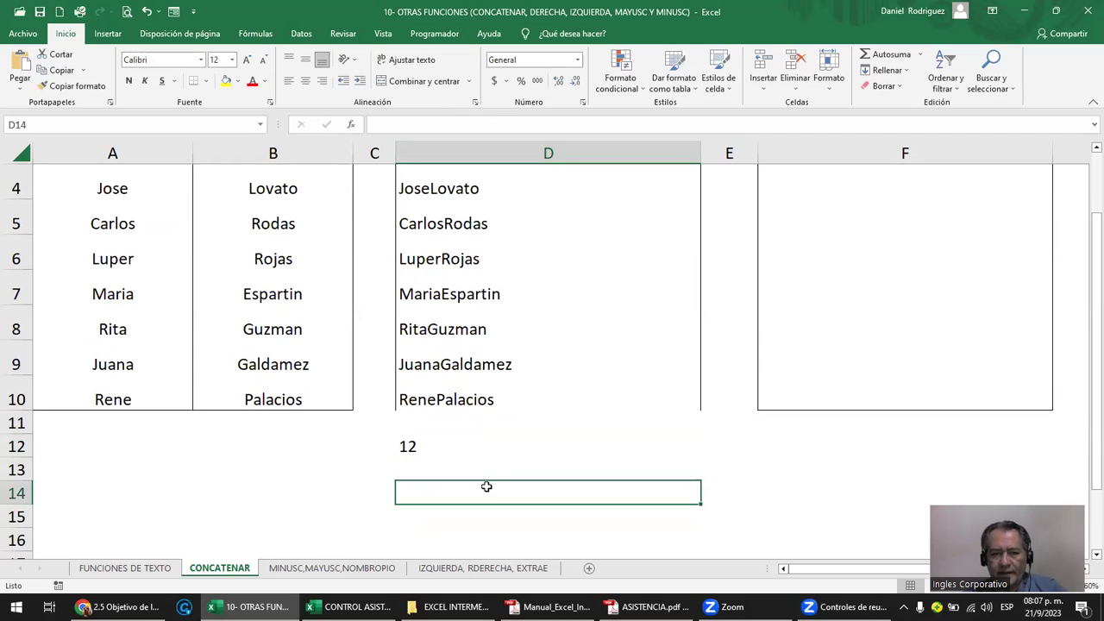
text(=)
key(Up)
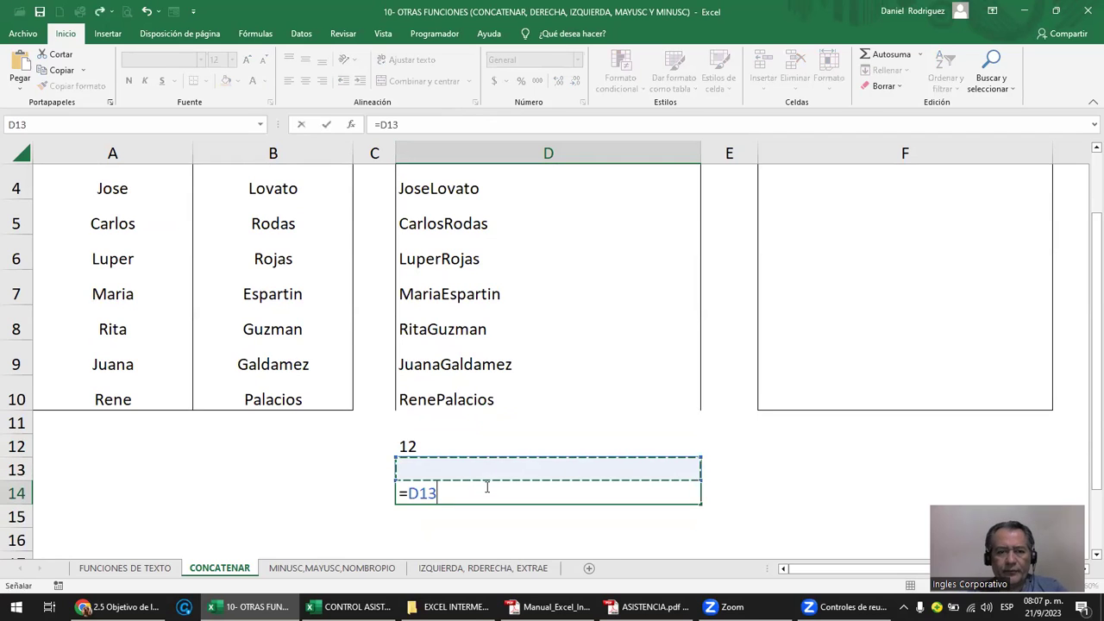
key(Up)
text(+1)
key(Return)
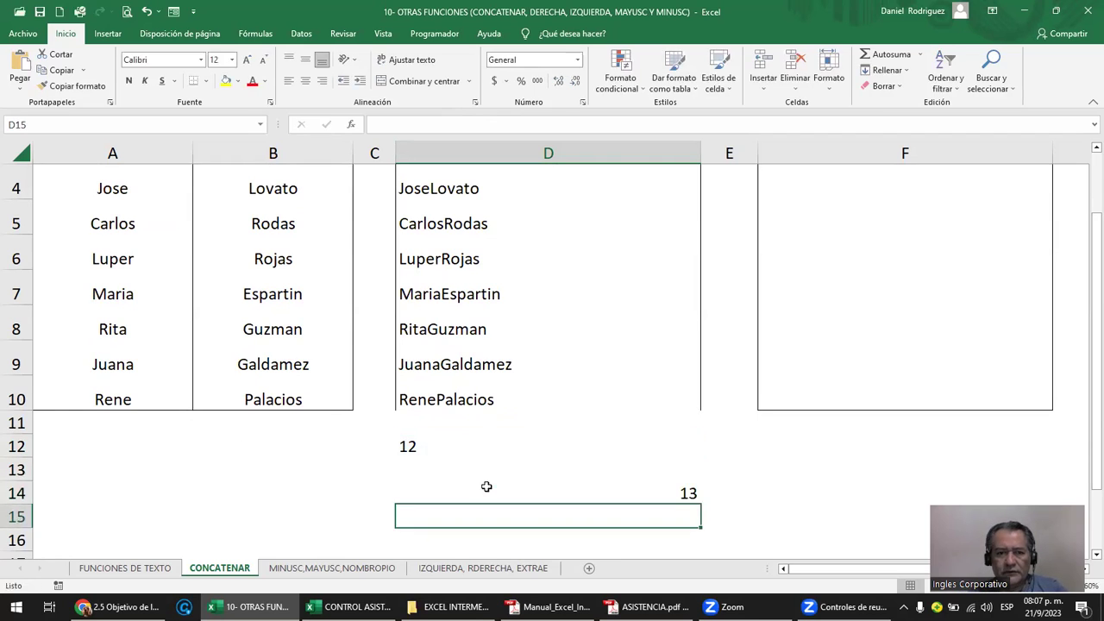
click(563, 489)
click(426, 445)
click(575, 493)
key(Delete)
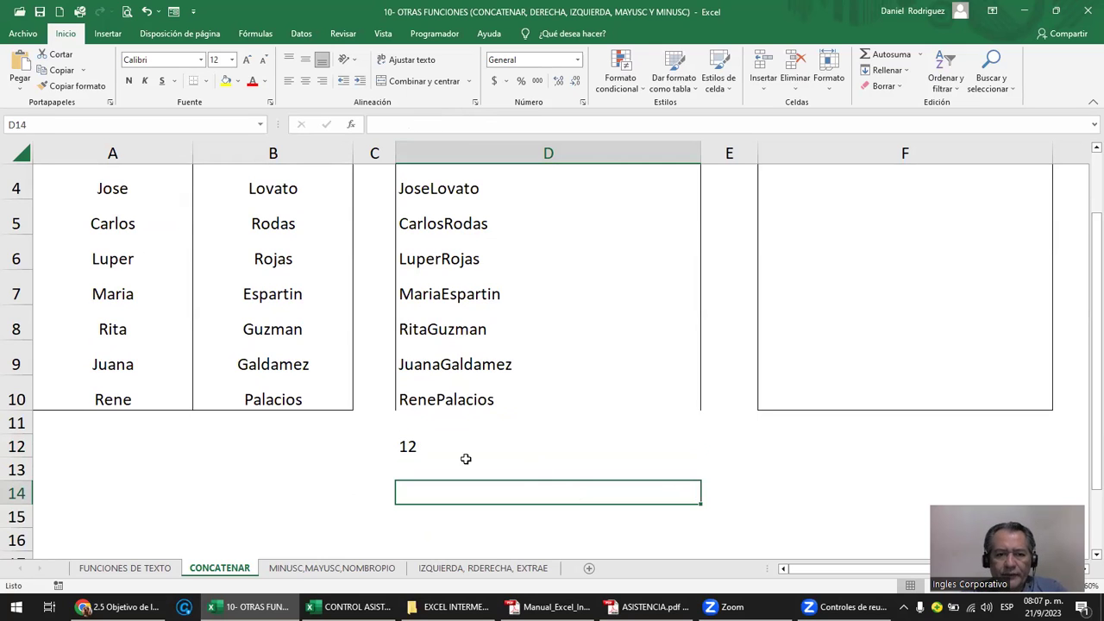
- Review the two arguments of D12's CONCATENAR formula, then clear D12
click(429, 442)
double_click(430, 442)
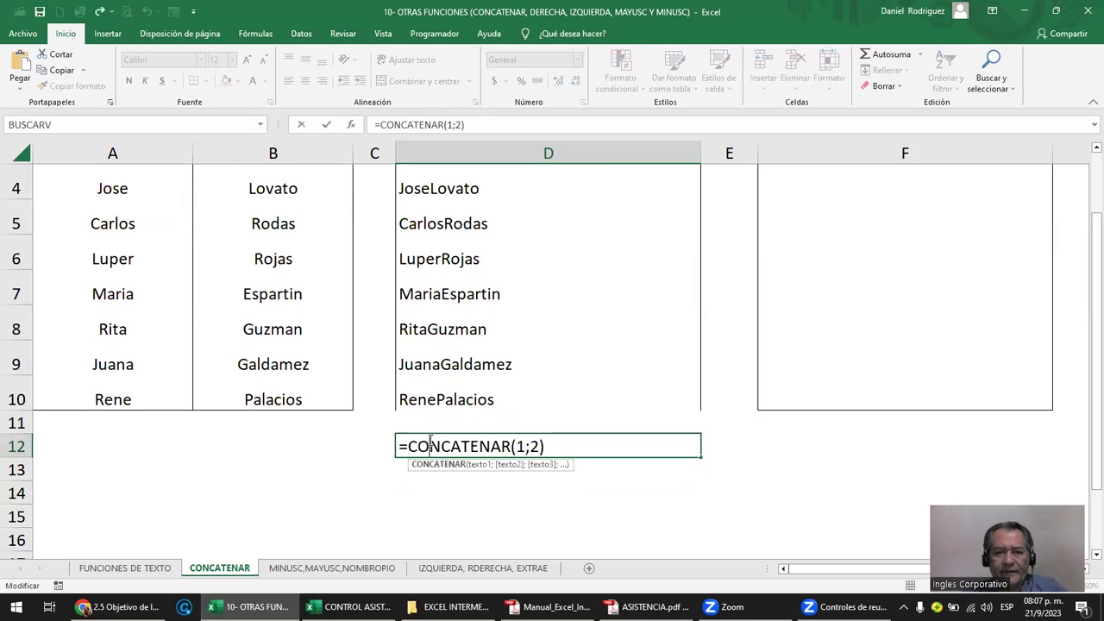
click(515, 446)
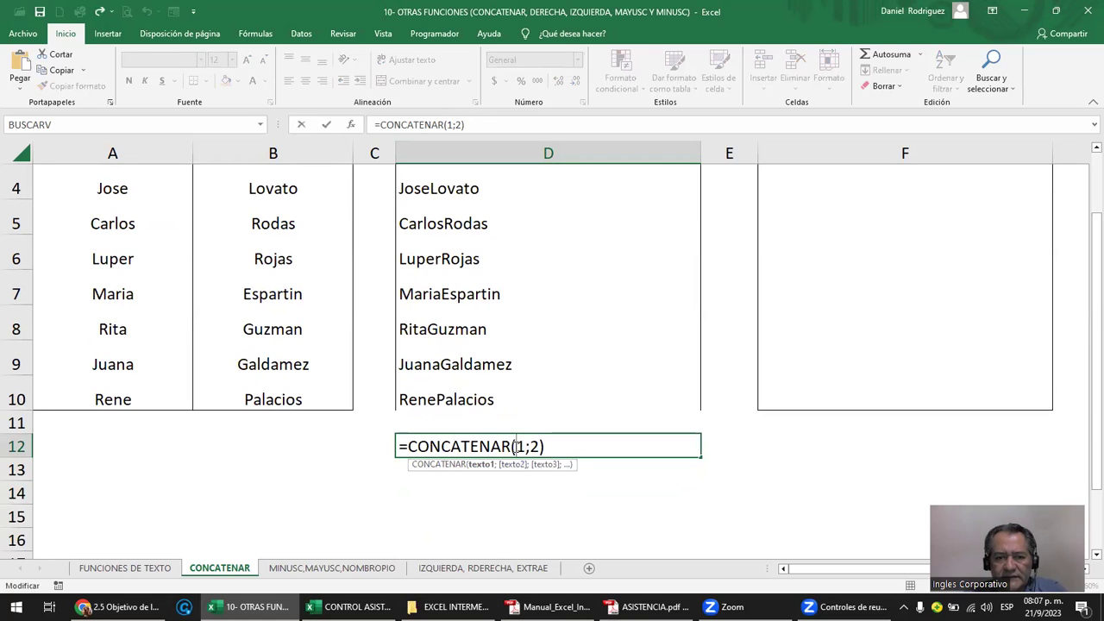
click(533, 446)
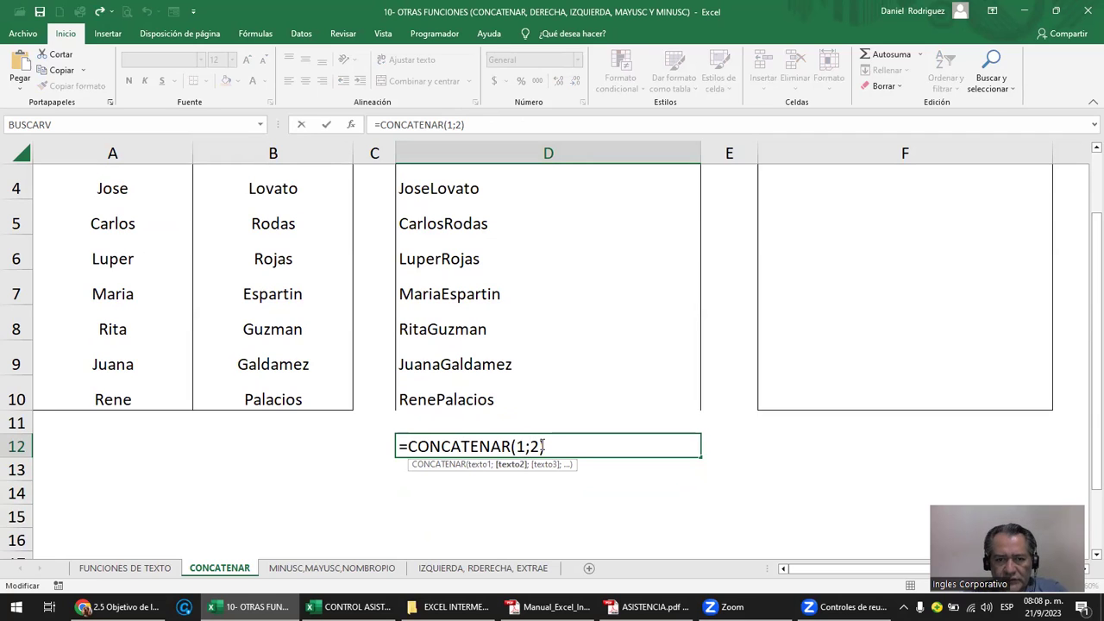
scroll(541, 445, up, 1)
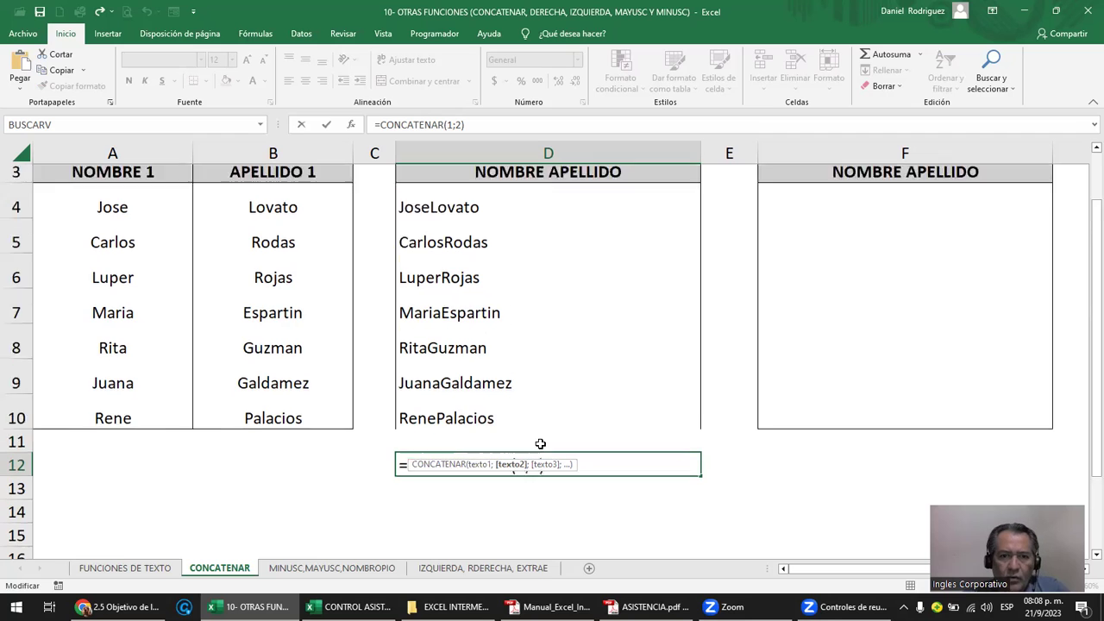
key(Return)
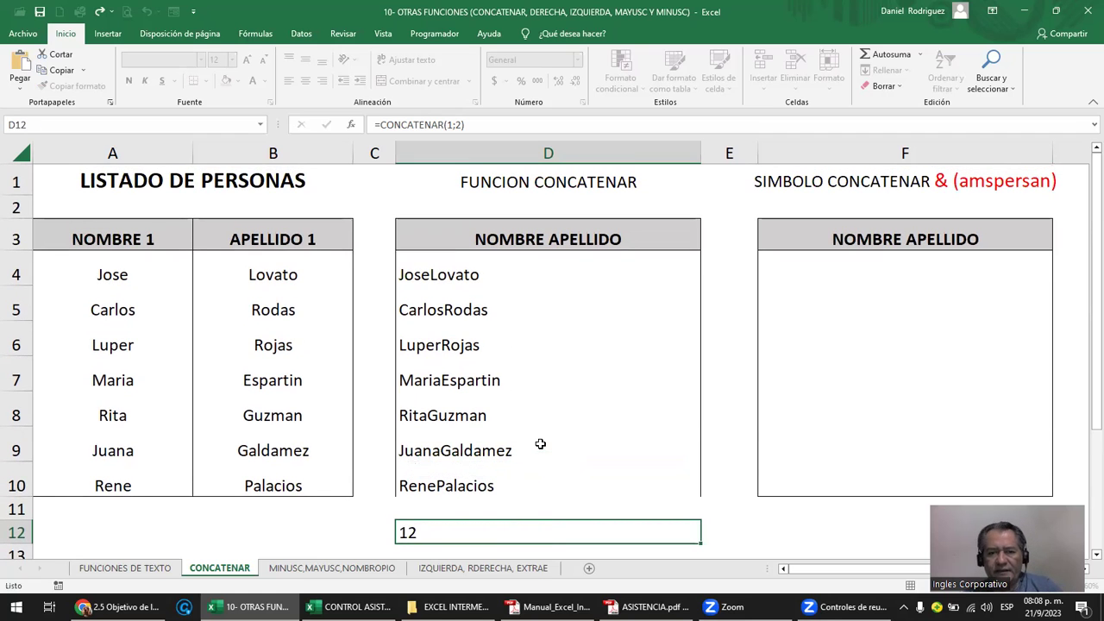
key(Up)
key(Delete)
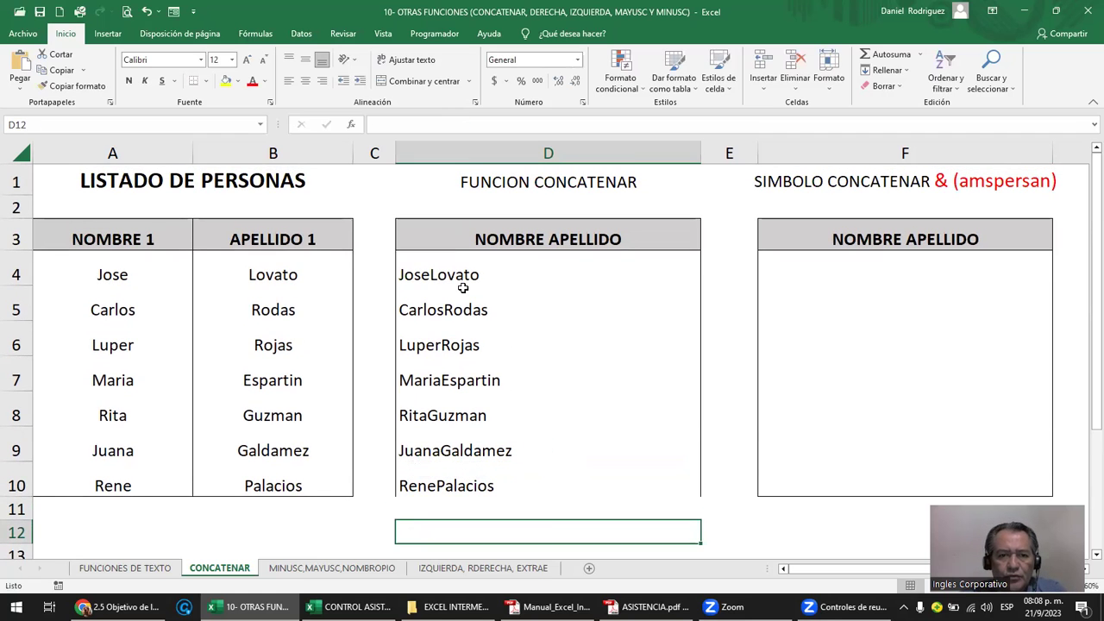
double_click(464, 275)
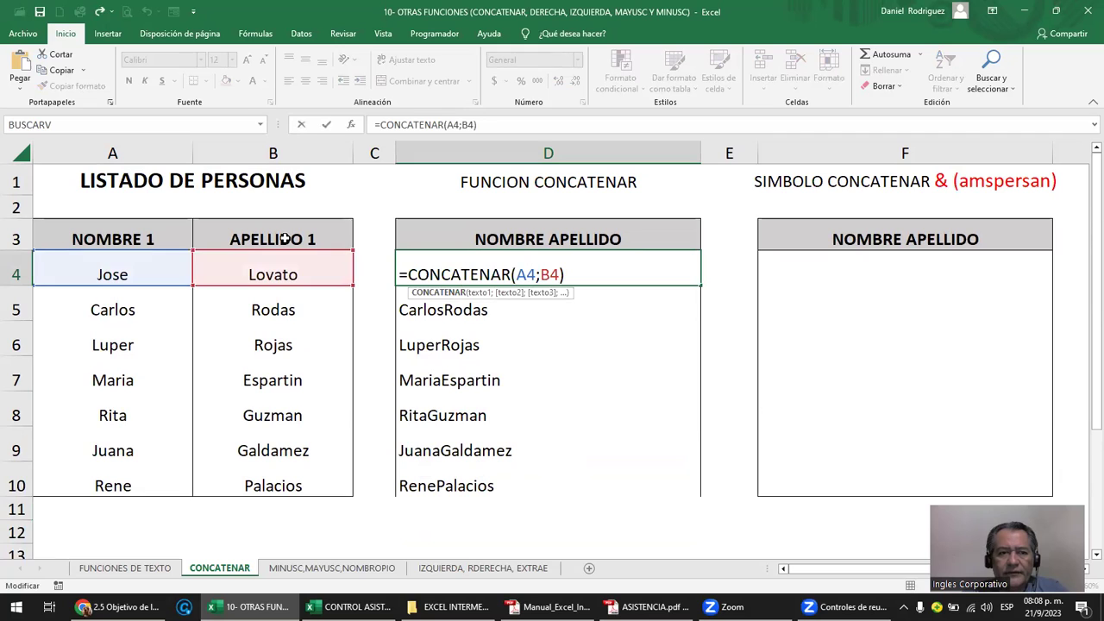
key(Return)
click(539, 263)
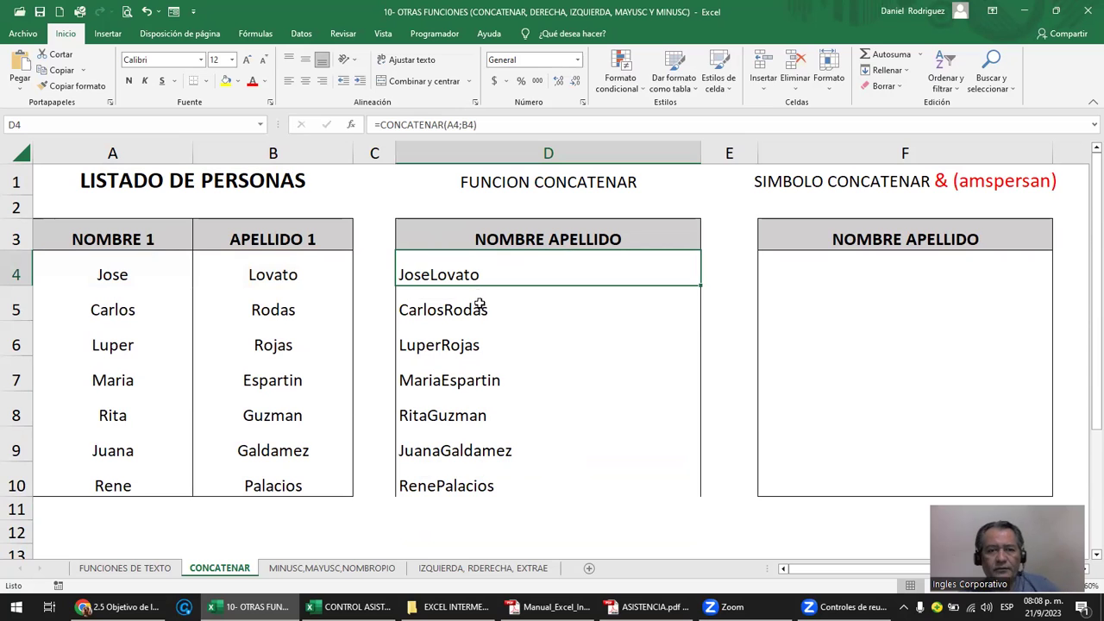
double_click(491, 275)
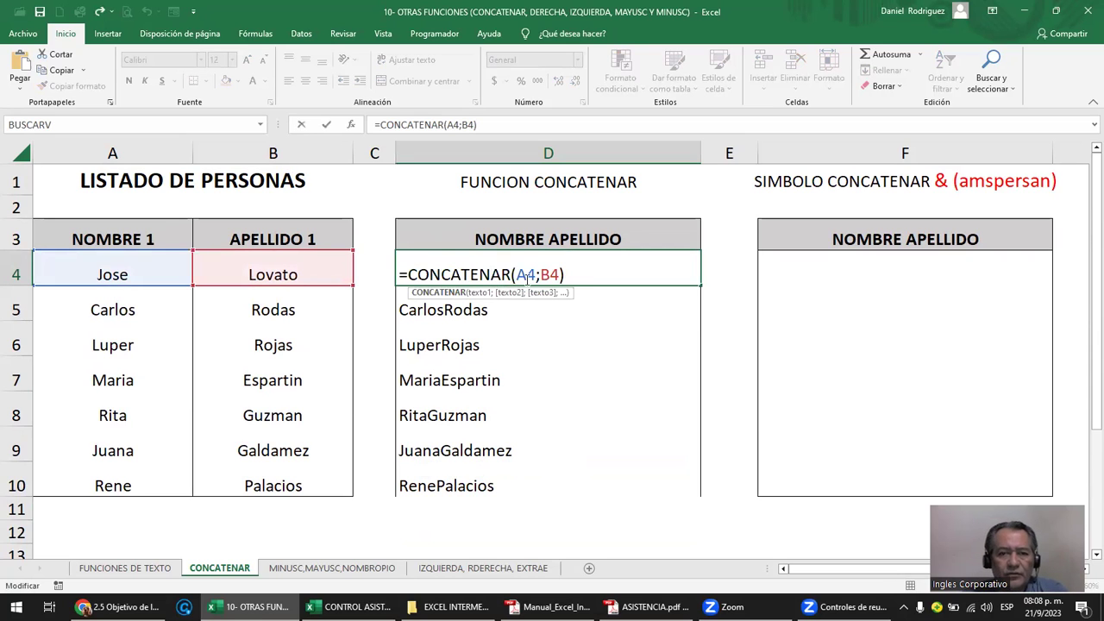
click(536, 274)
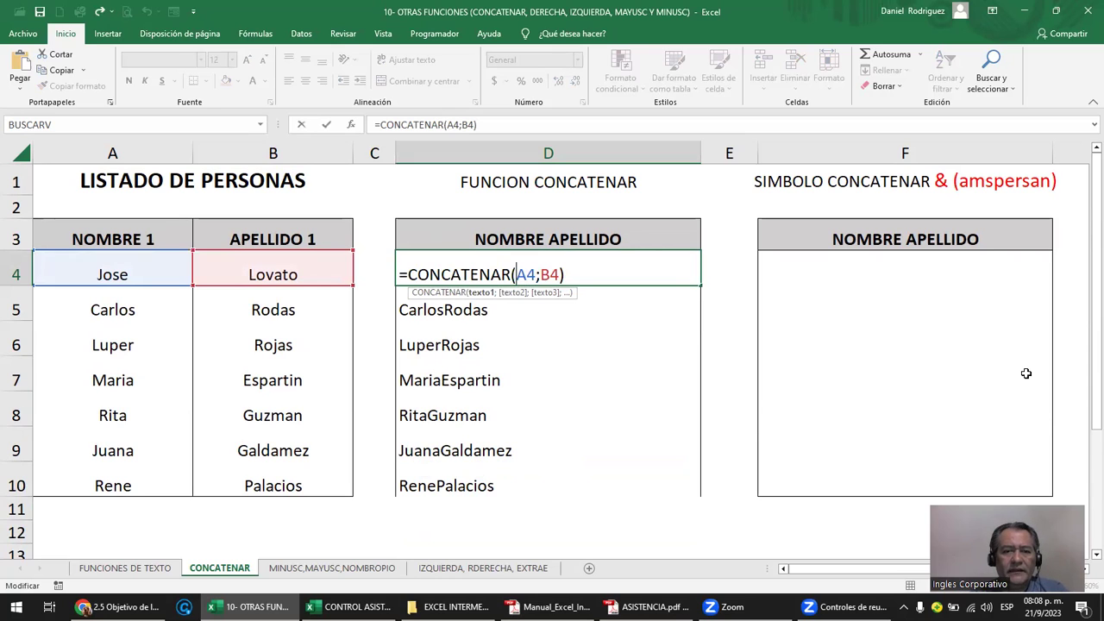
key(Right)
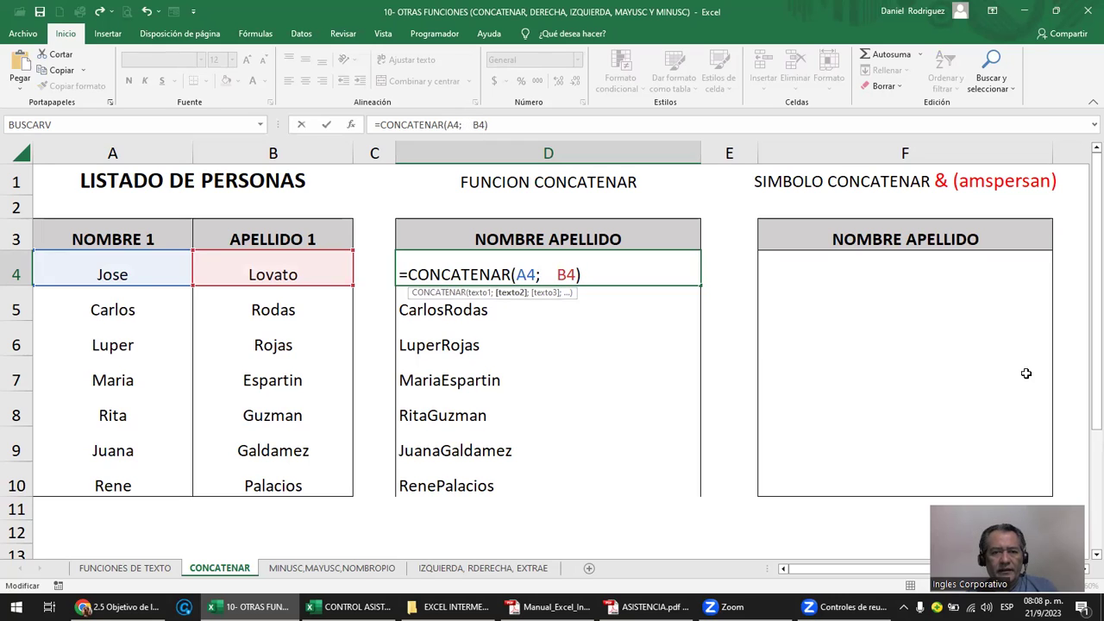
text(")
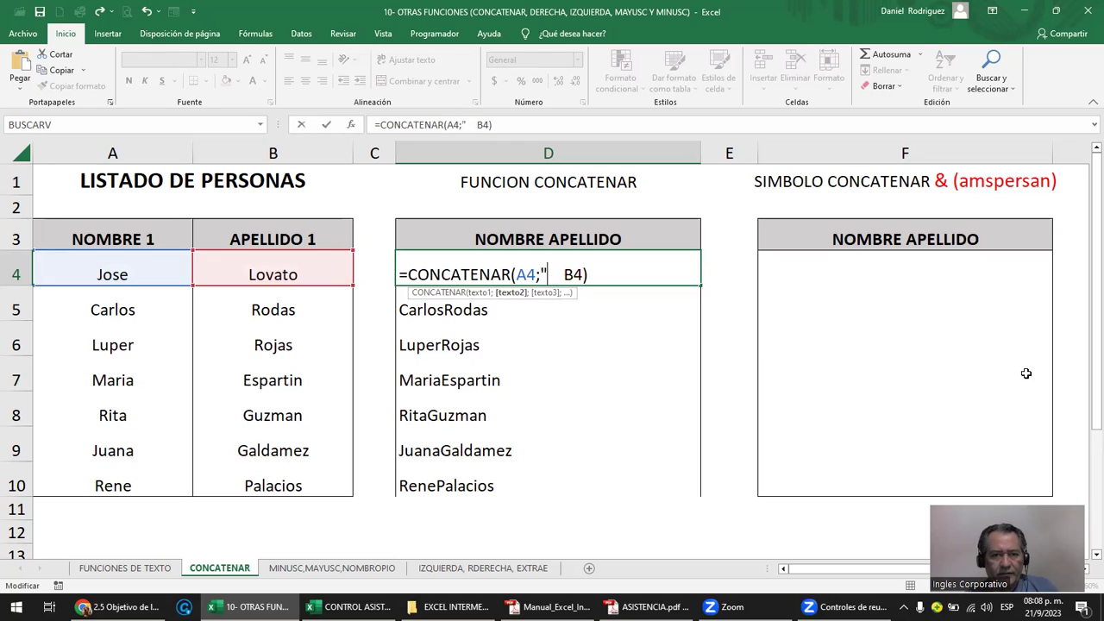
text( ")
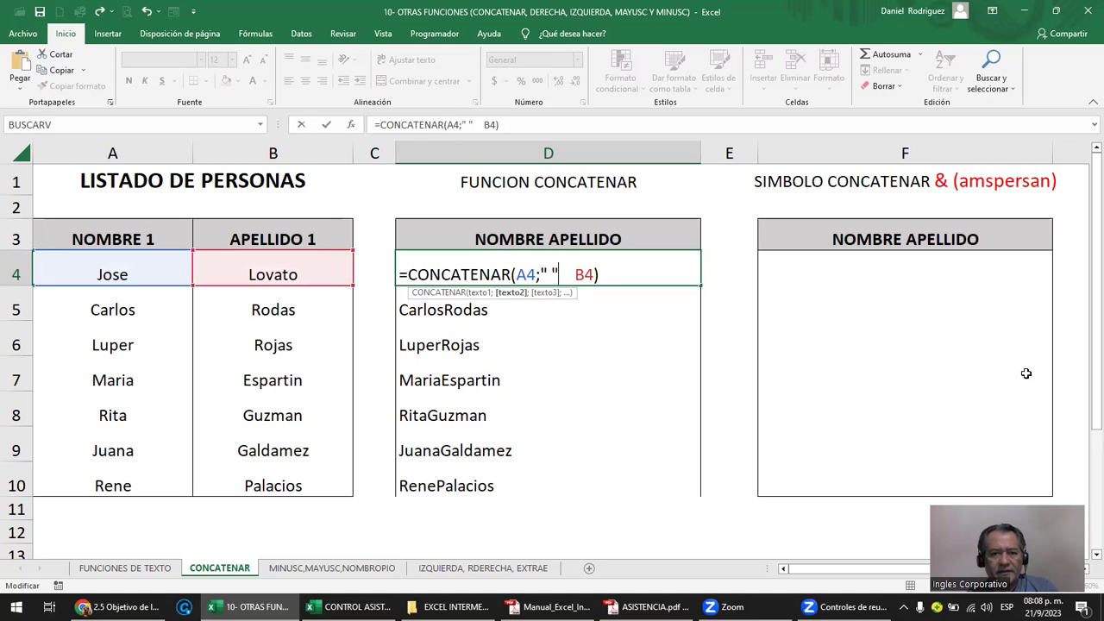
key(BackSpace)
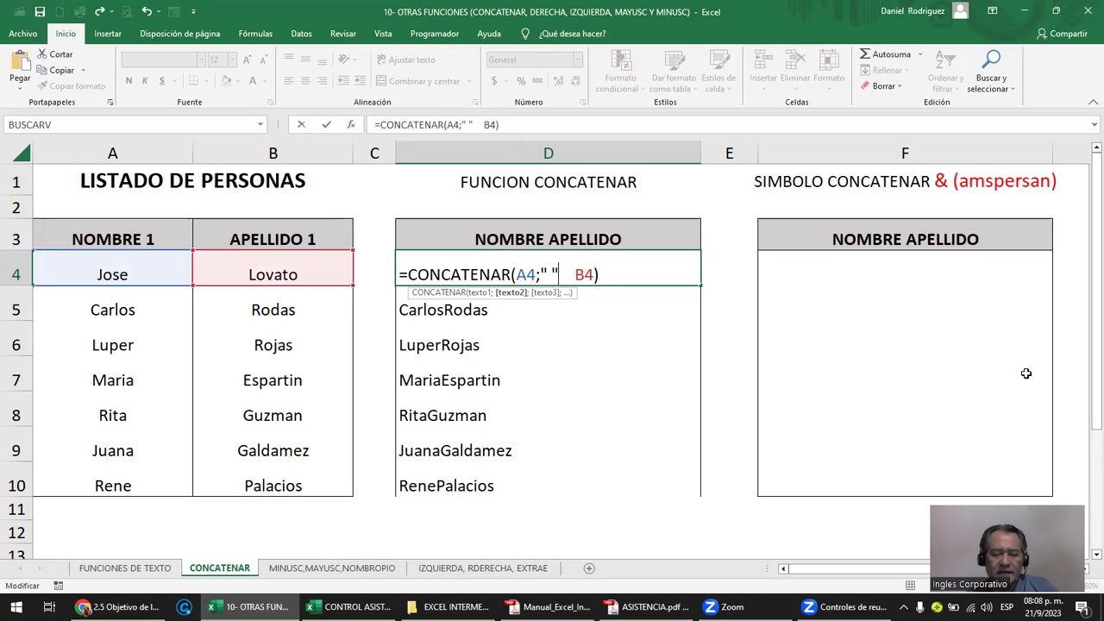
text(;)
key(Delete)
key(Delete)
key(Delete)
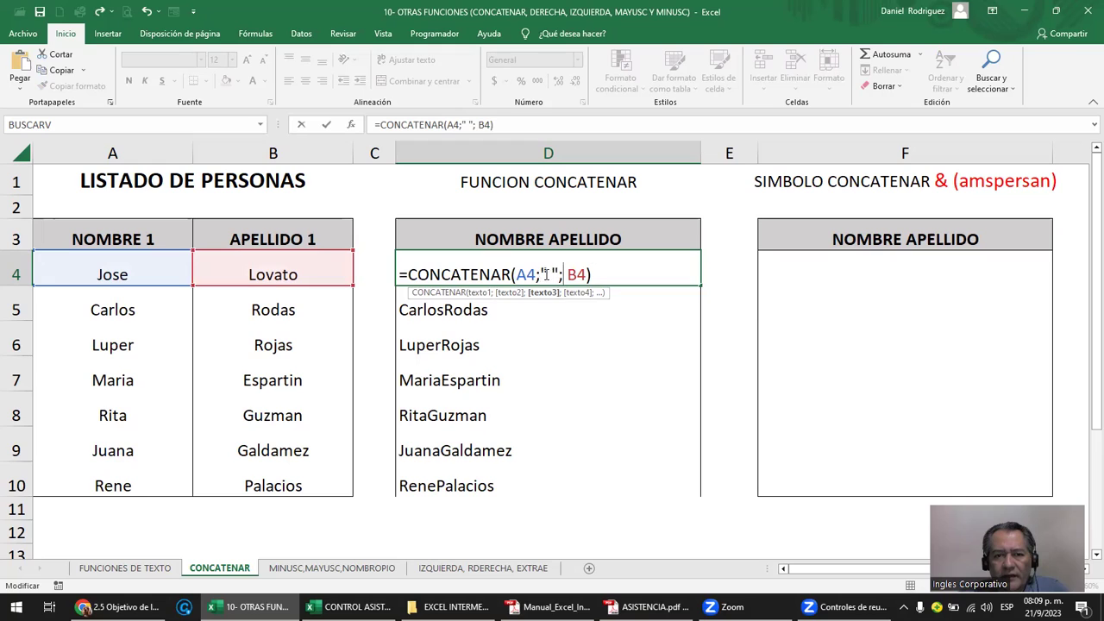
drag(541, 275, 558, 276)
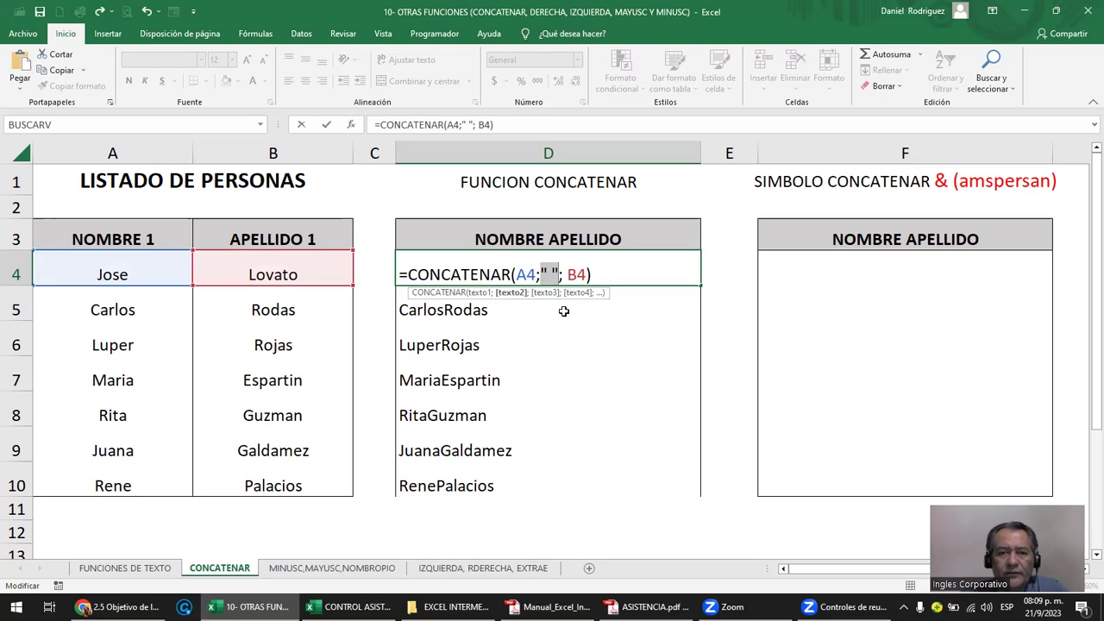
key(Return)
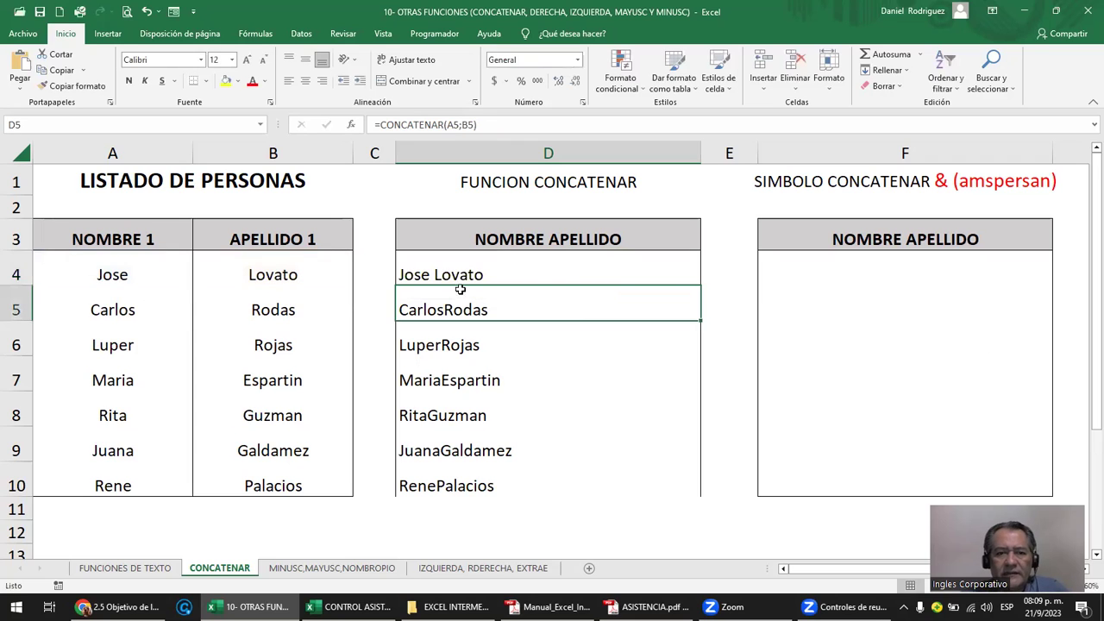
- Centre the joined names in D4:D10
click(442, 274)
drag(482, 263, 523, 479)
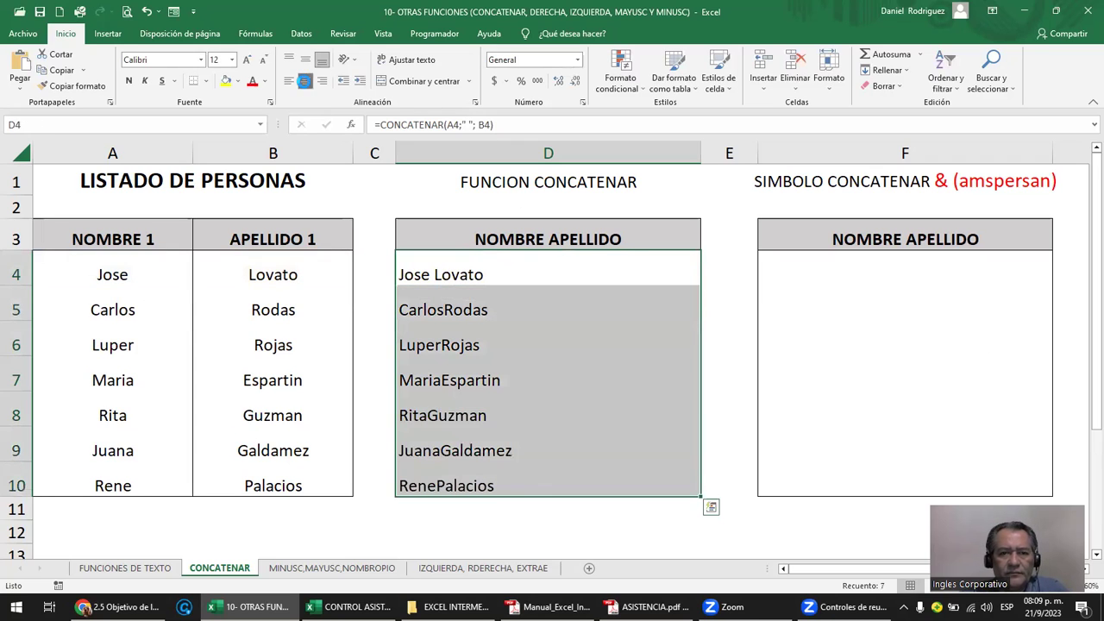
click(305, 81)
- Copy D4's space-separated formula down through D10
click(677, 276)
drag(700, 284, 692, 490)
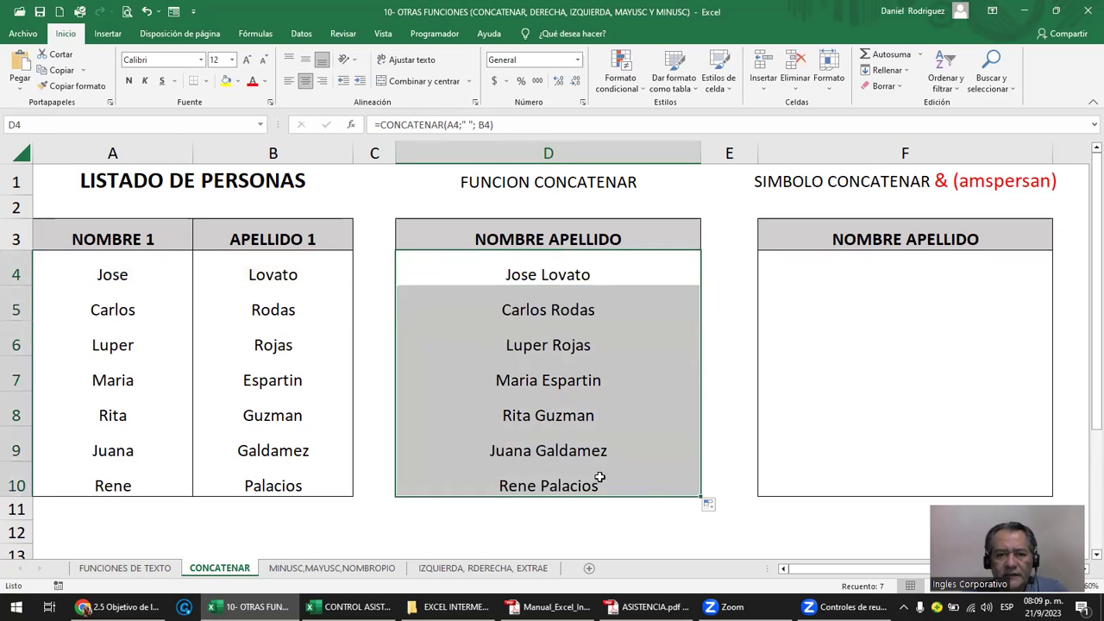
click(555, 272)
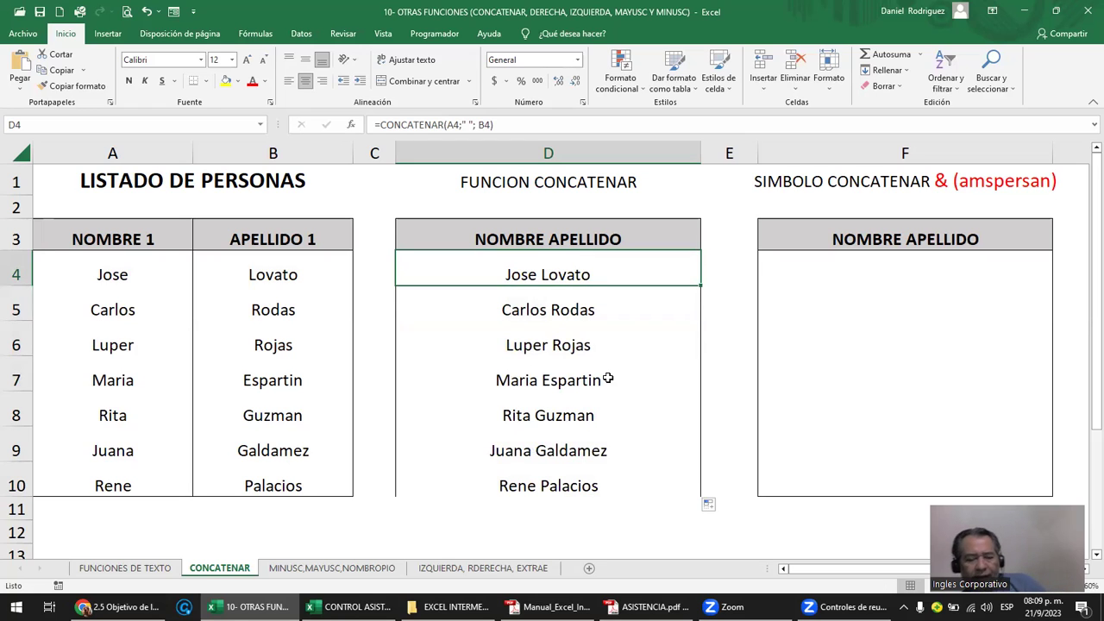
key(F2)
key(Left)
key(Left)
key(Left)
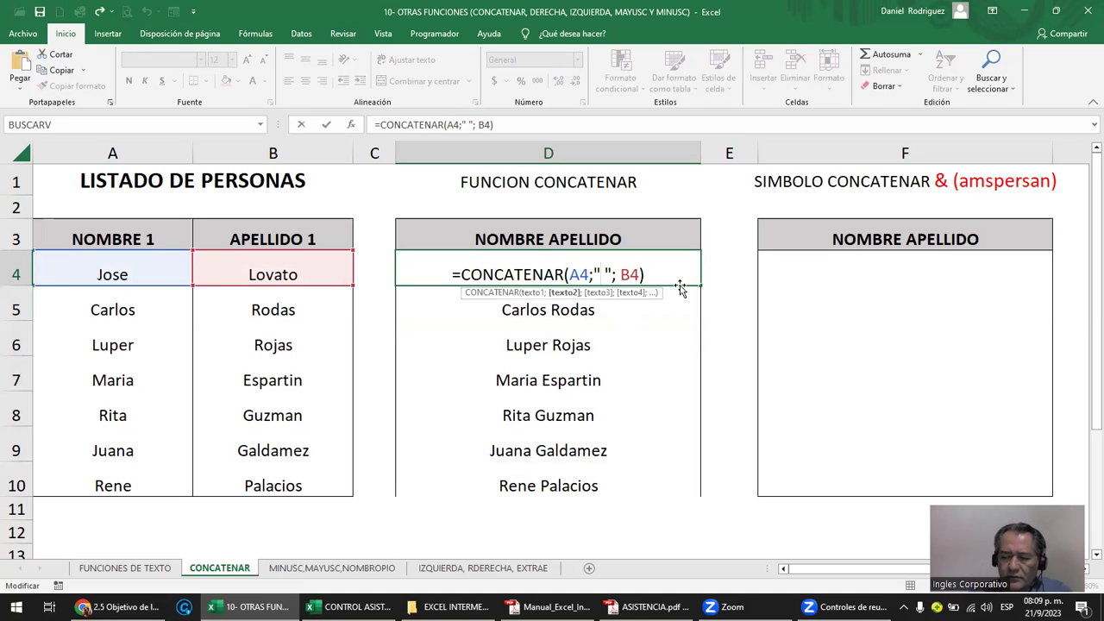
text(-)
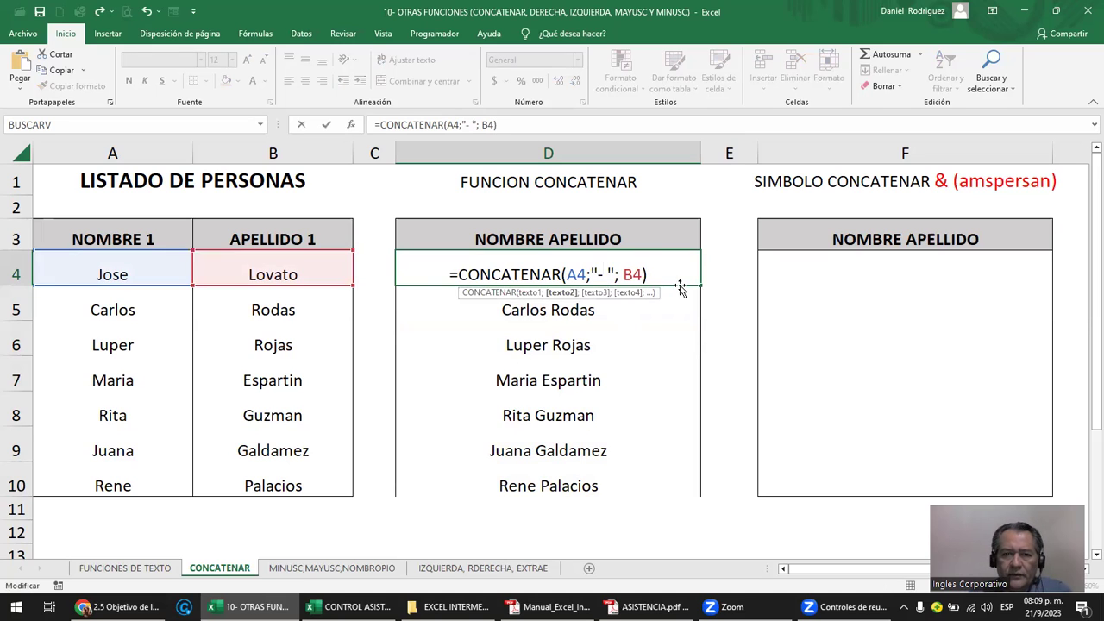
key(Delete)
key(Return)
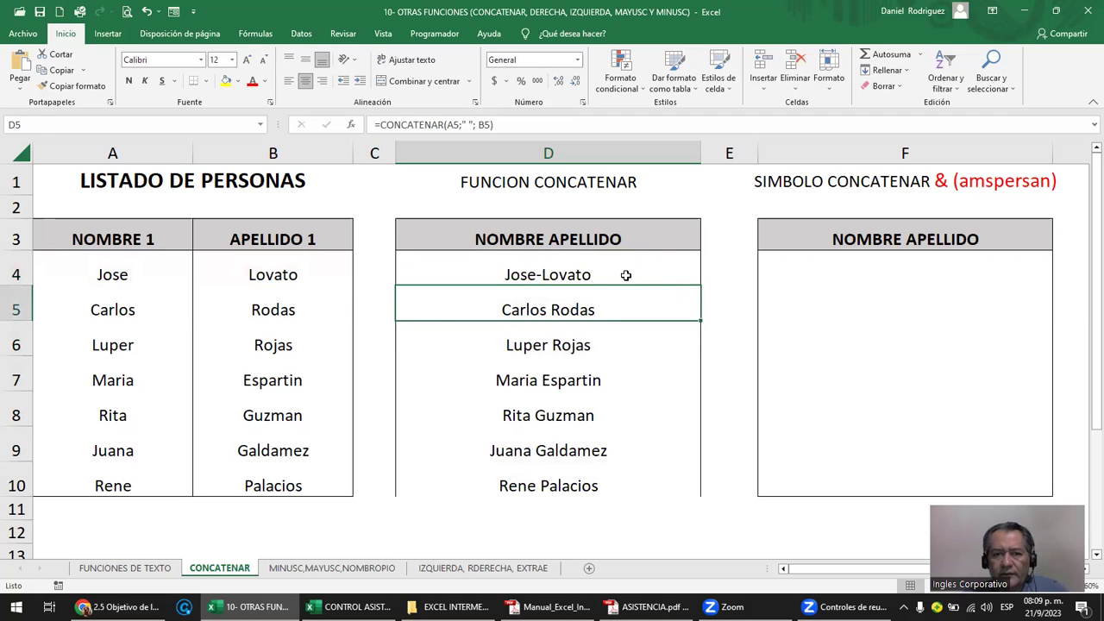
double_click(625, 274)
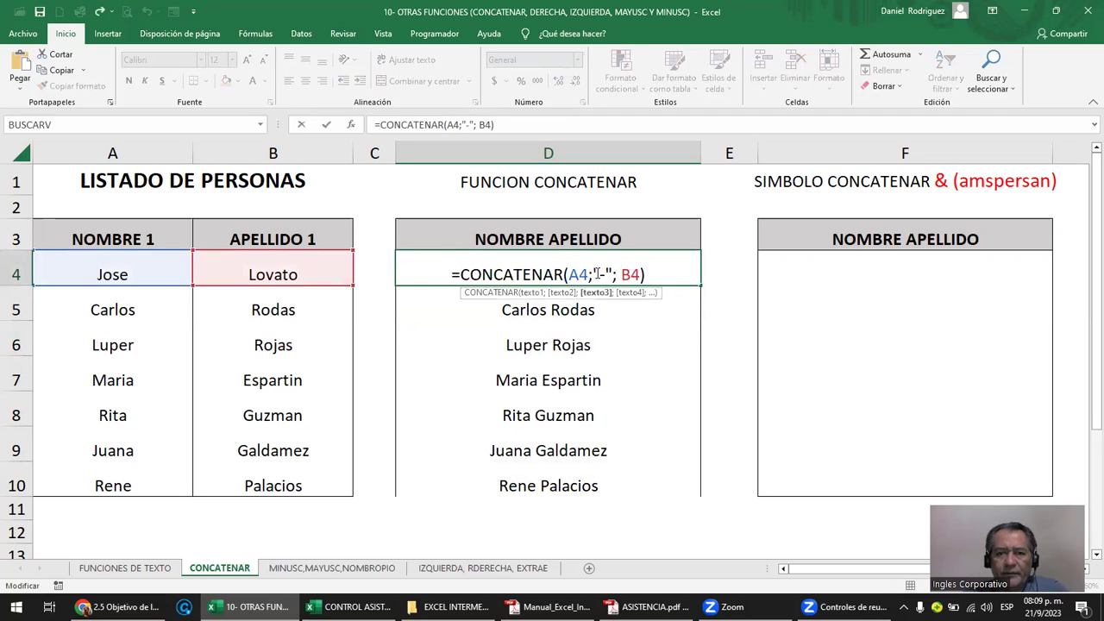
click(603, 274)
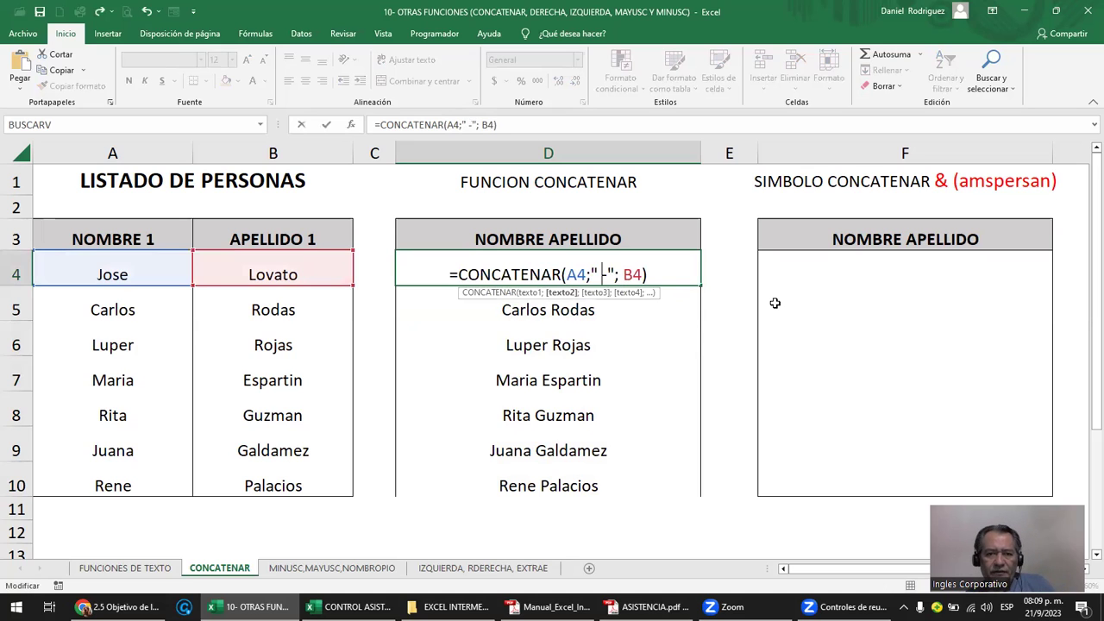
key(Return)
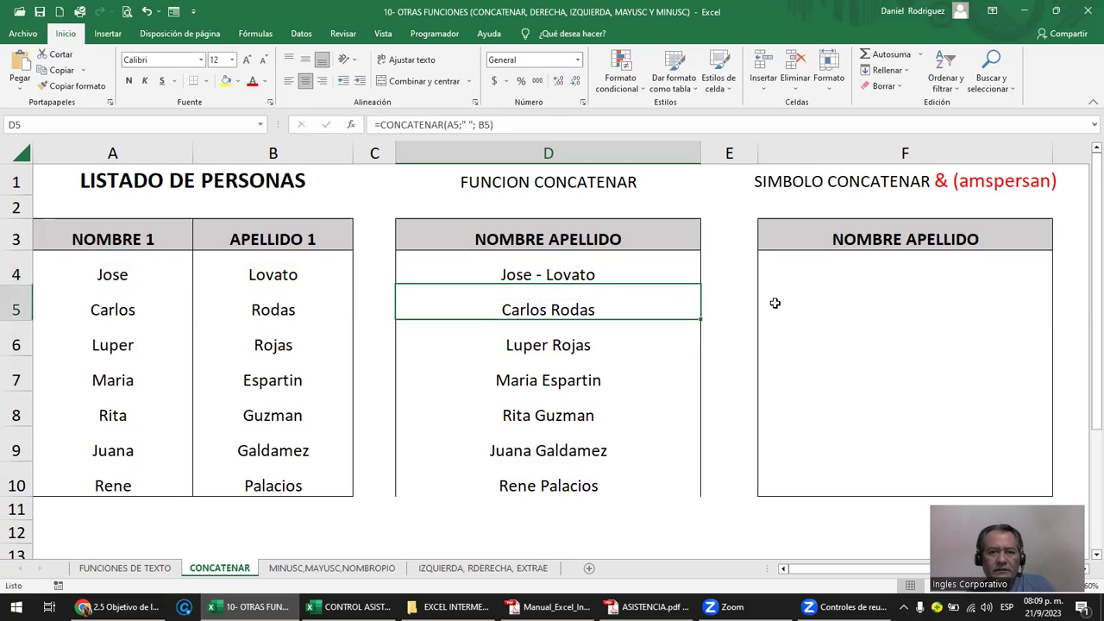
- Replace the dash with " * " in D4 and copy the formula down to D10
double_click(576, 276)
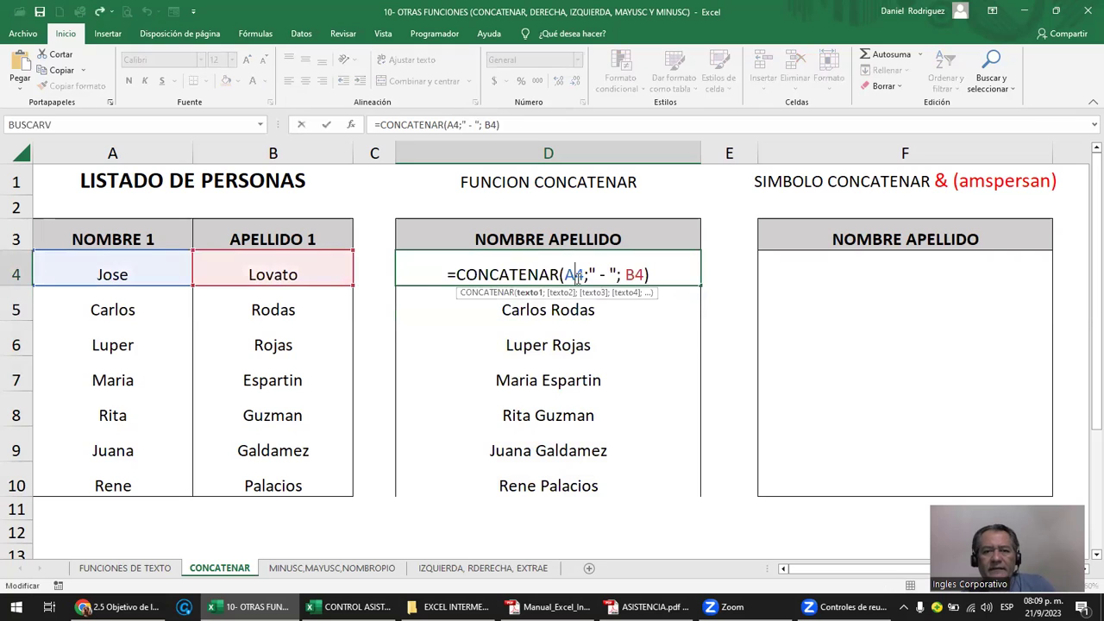
click(601, 274)
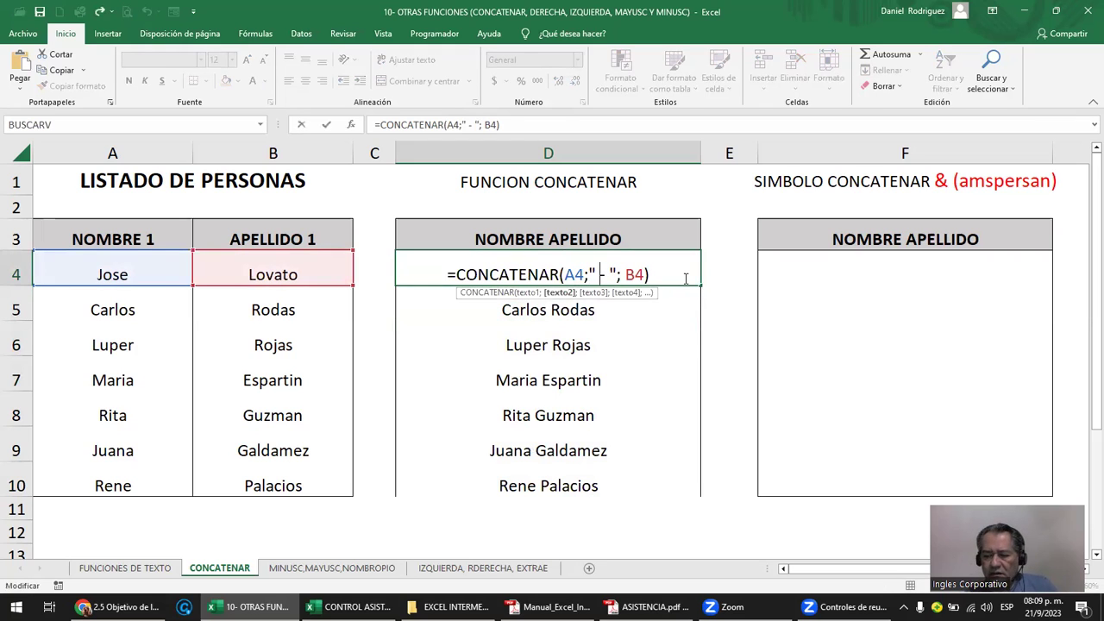
key(Delete)
text(*)
key(Return)
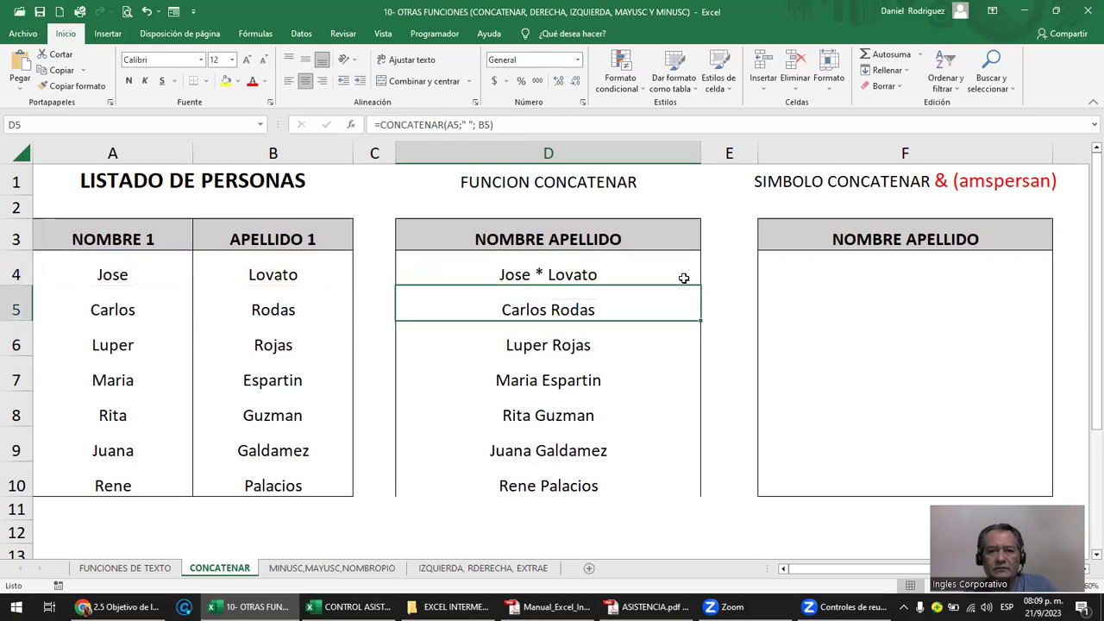
click(620, 274)
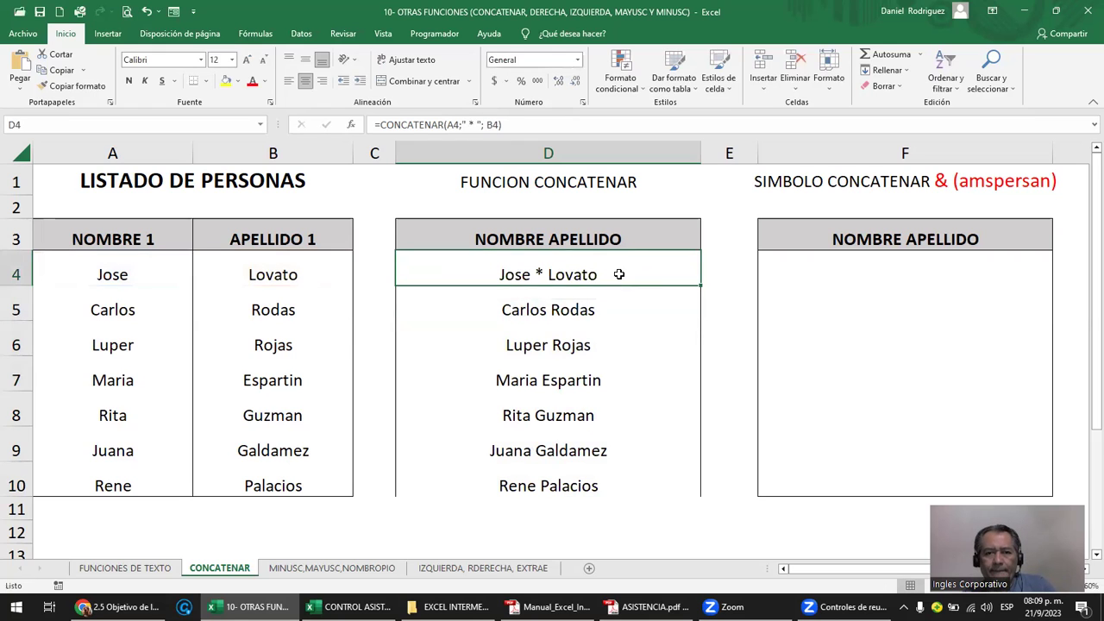
double_click(697, 285)
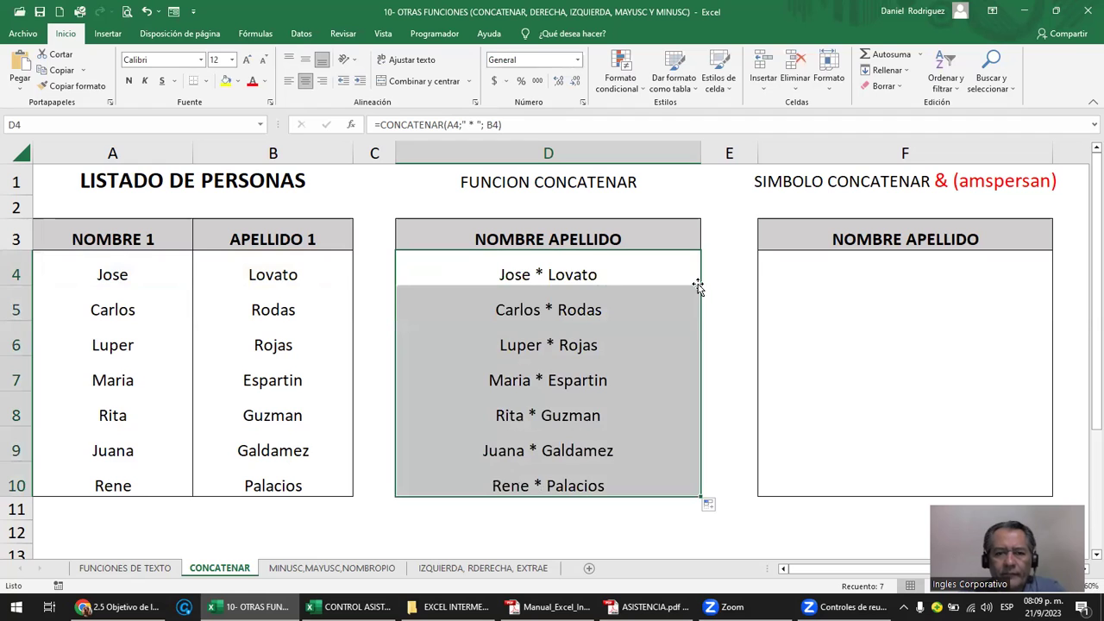
- Reopen D4's formula to review its arguments, leaving it unchanged
double_click(603, 273)
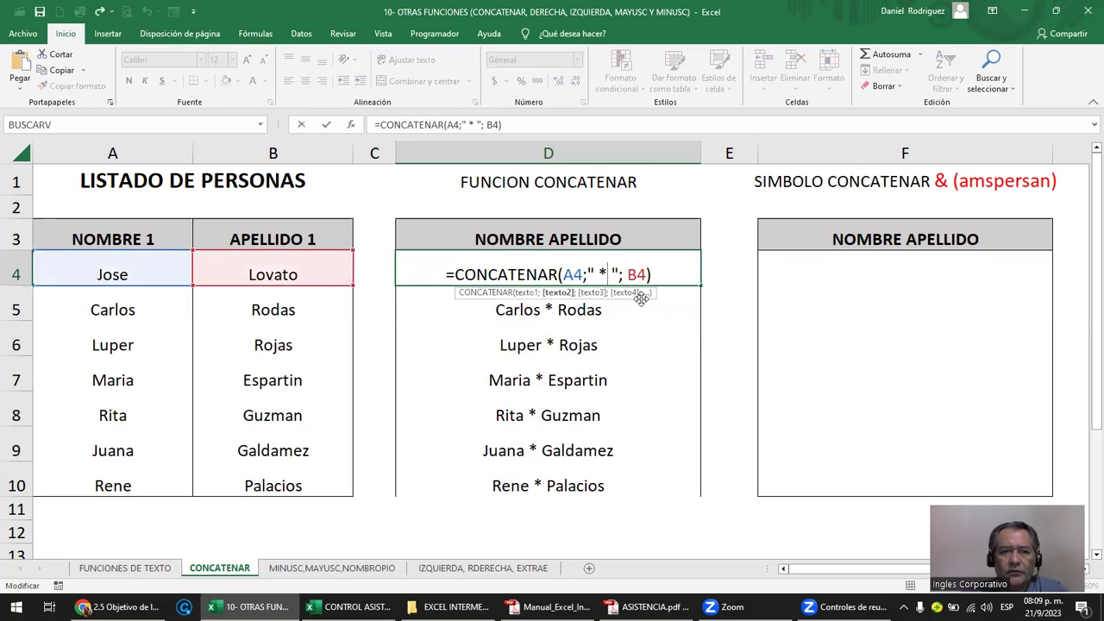
click(563, 312)
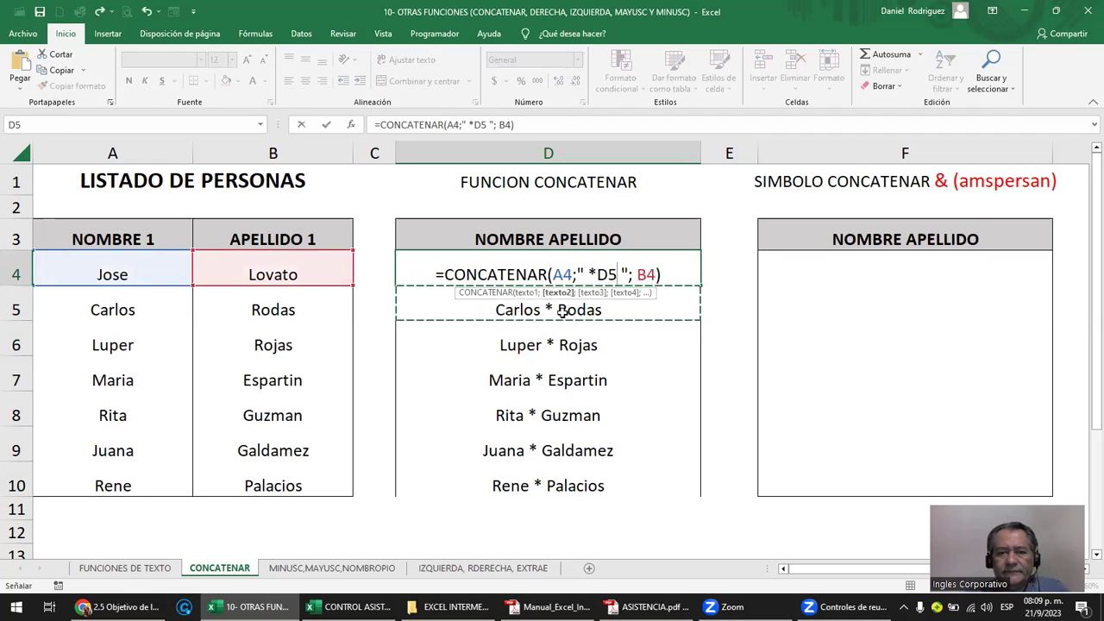
key(Escape)
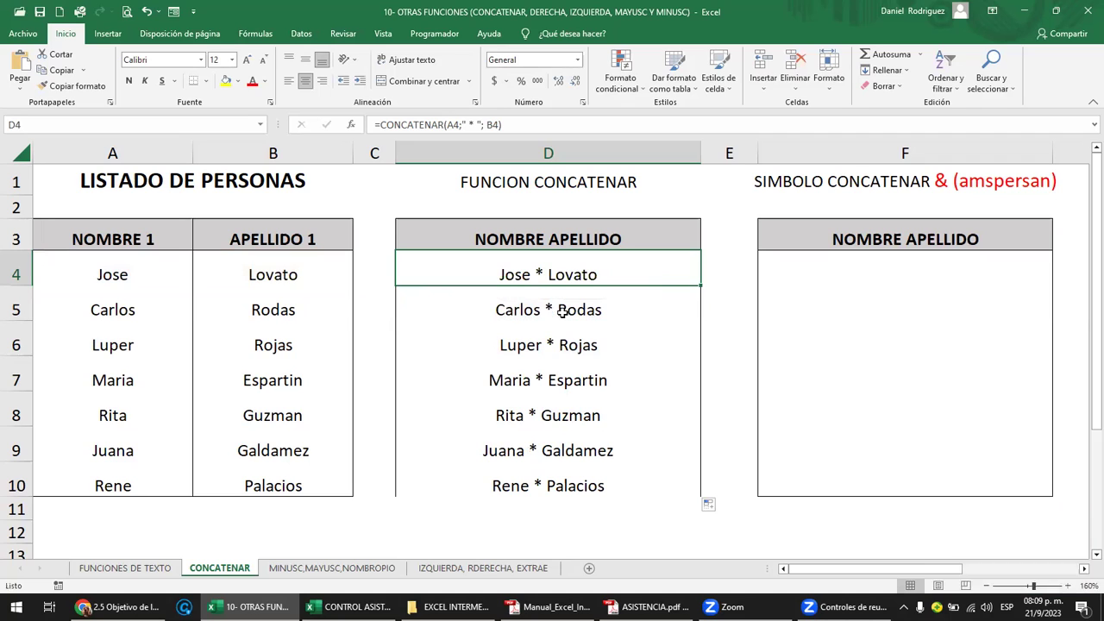
double_click(520, 268)
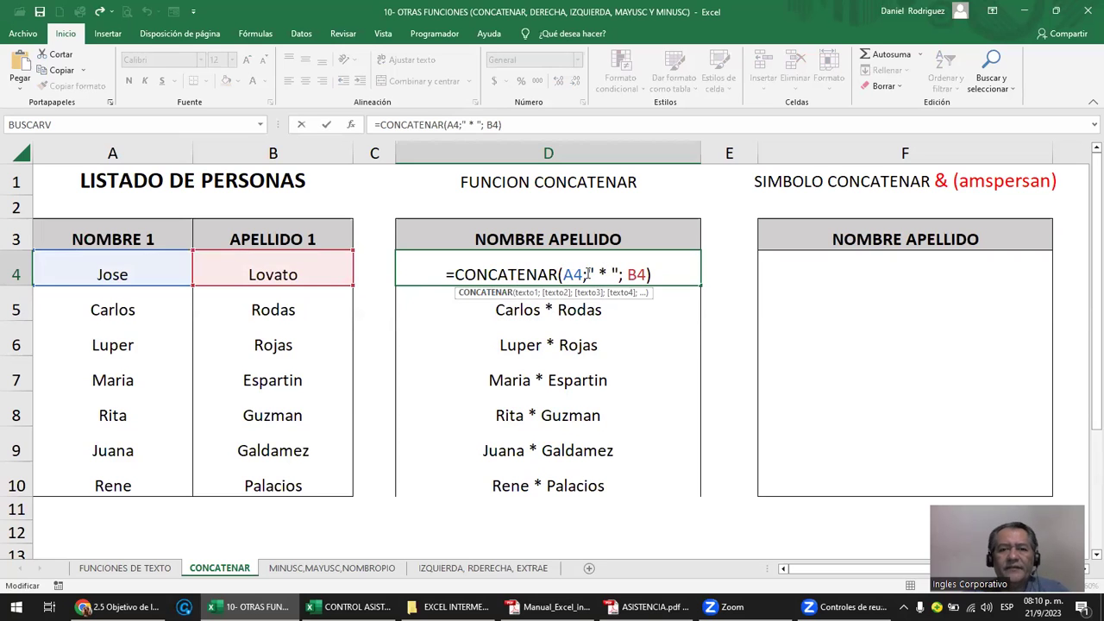
key(Escape)
click(505, 517)
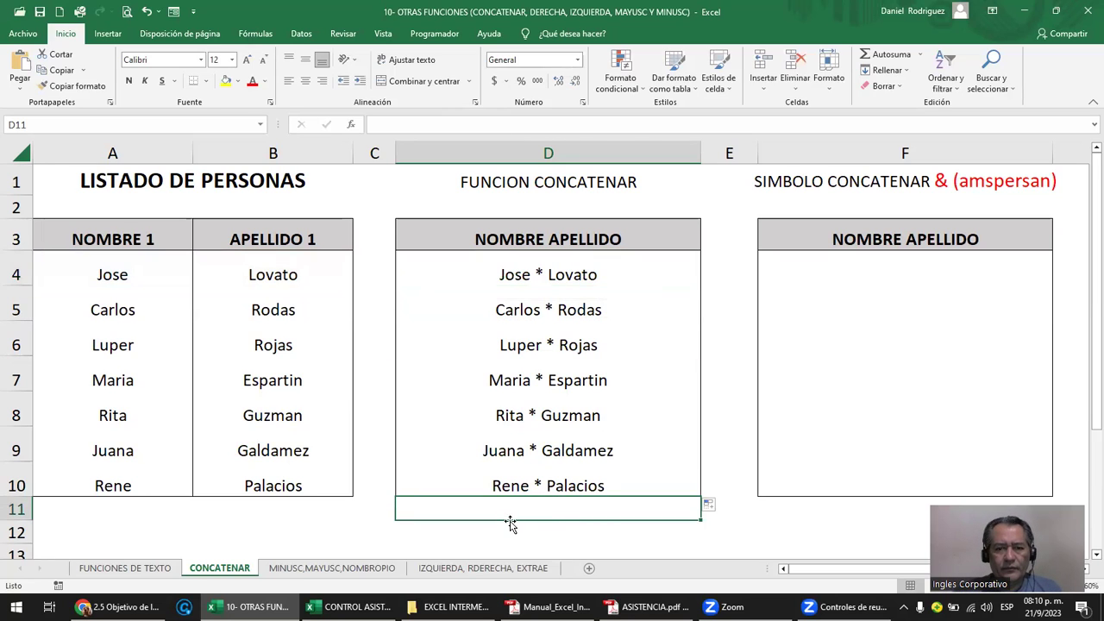
- In D12, start a CONCATENAR formula with the text "ESTIMADO SR(A). "
click(482, 535)
scroll(485, 532, down, 2)
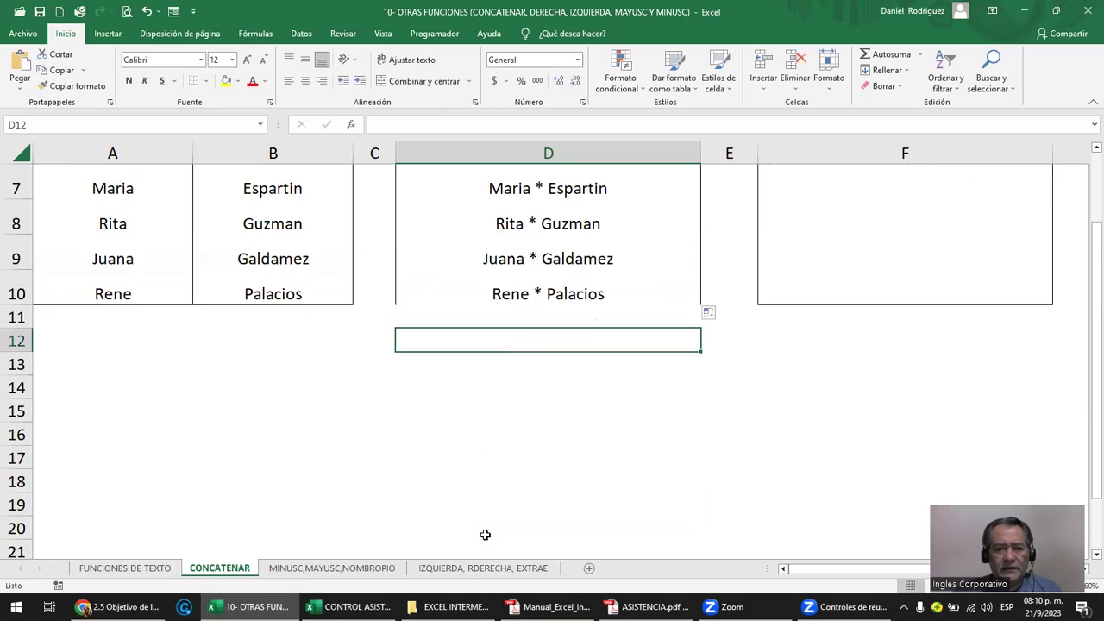
scroll(406, 469, up, 1)
scroll(439, 481, up, 1)
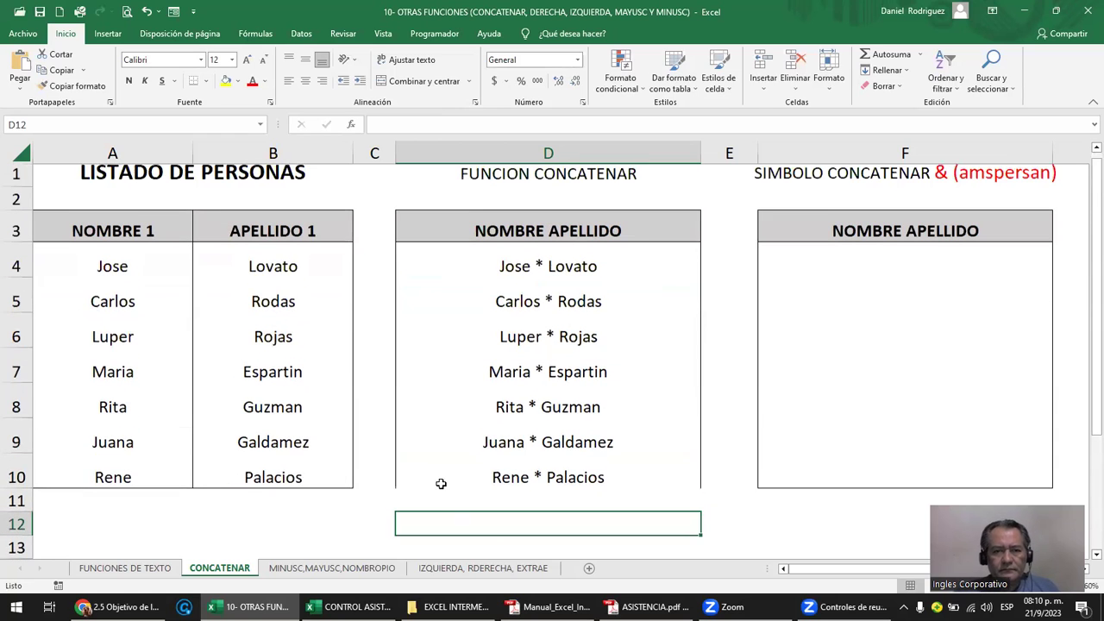
scroll(410, 528, down, 1)
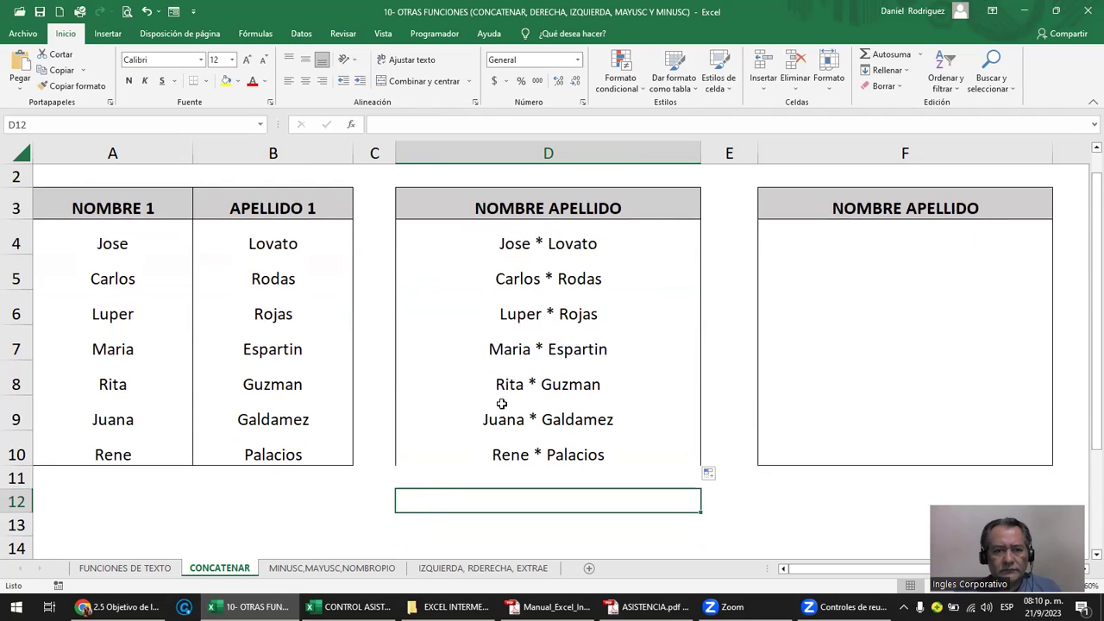
text(=)
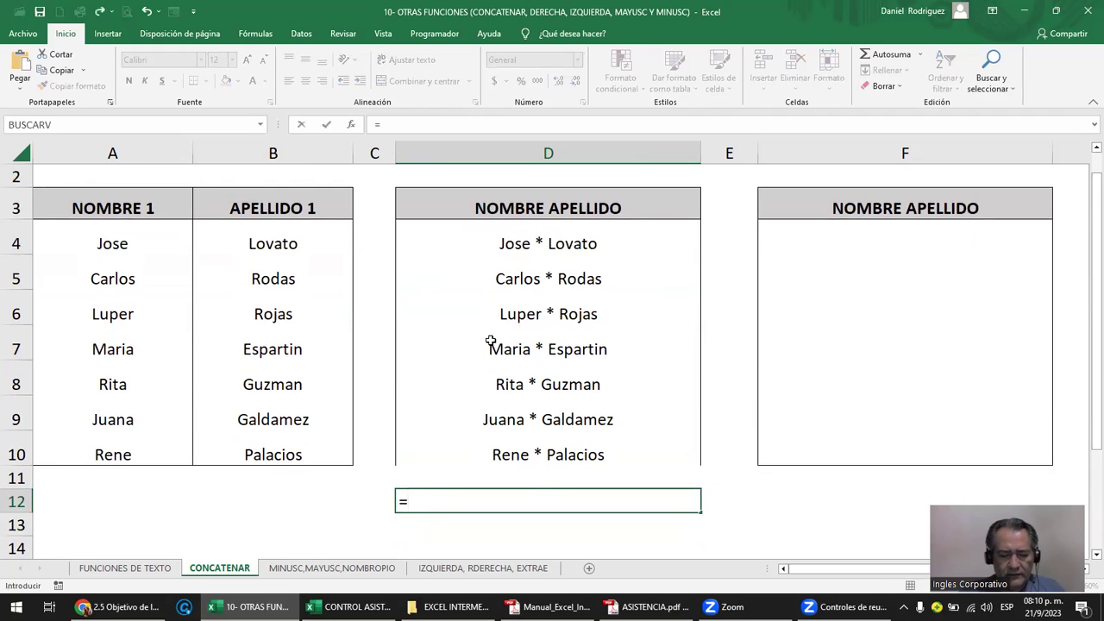
text(CONCA)
key(Down)
key(Tab)
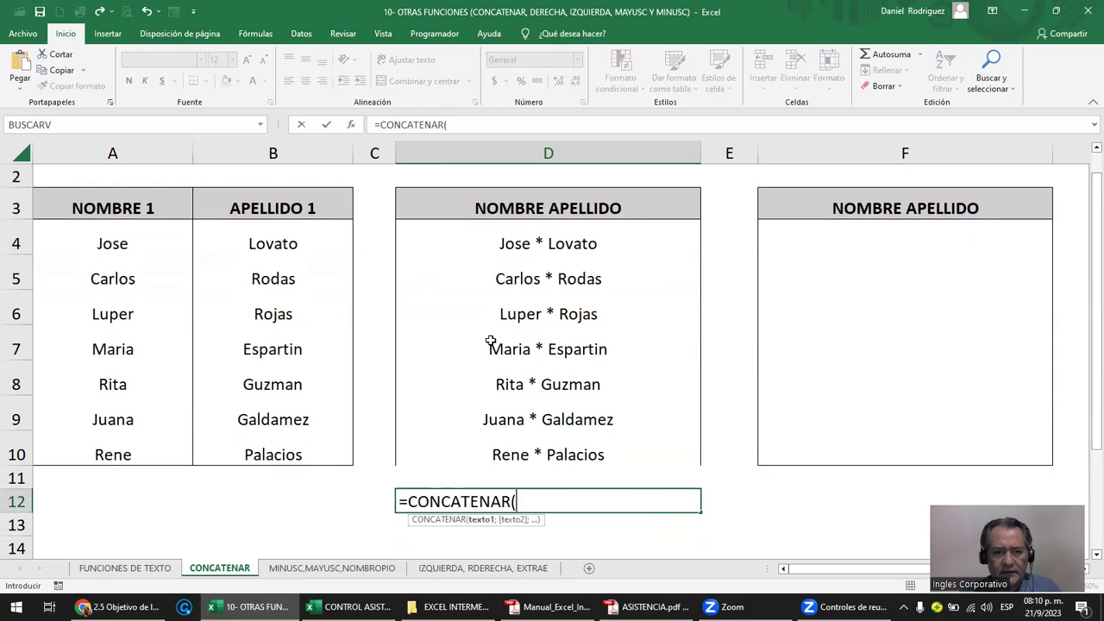
text(")
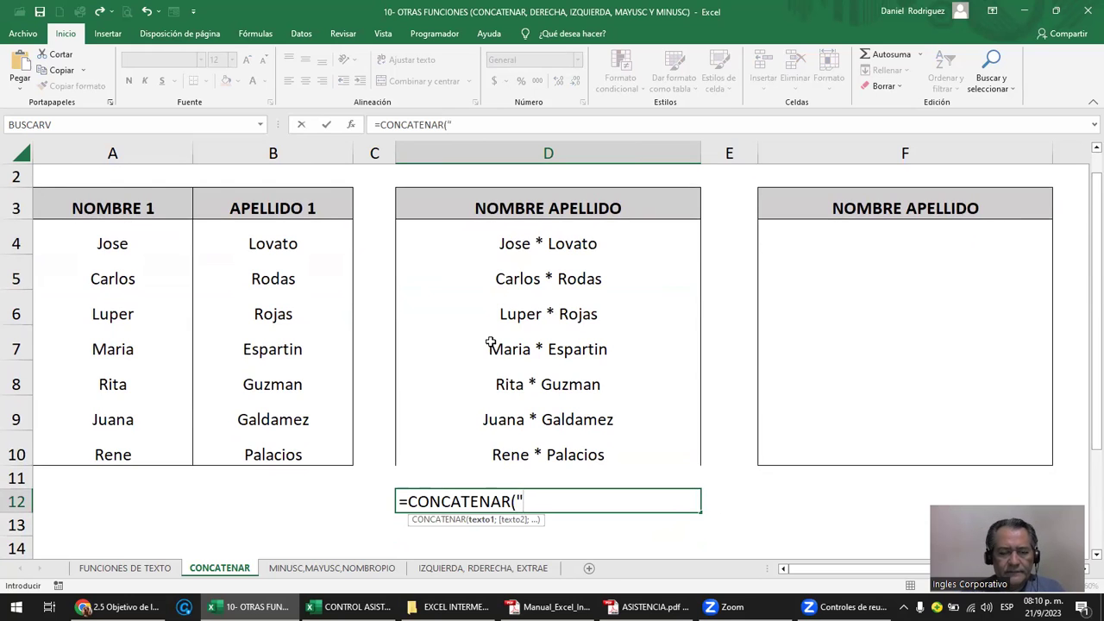
text(E)
key(BackSpace)
text(ESTIMADO SR())
key(Return)
key(Return)
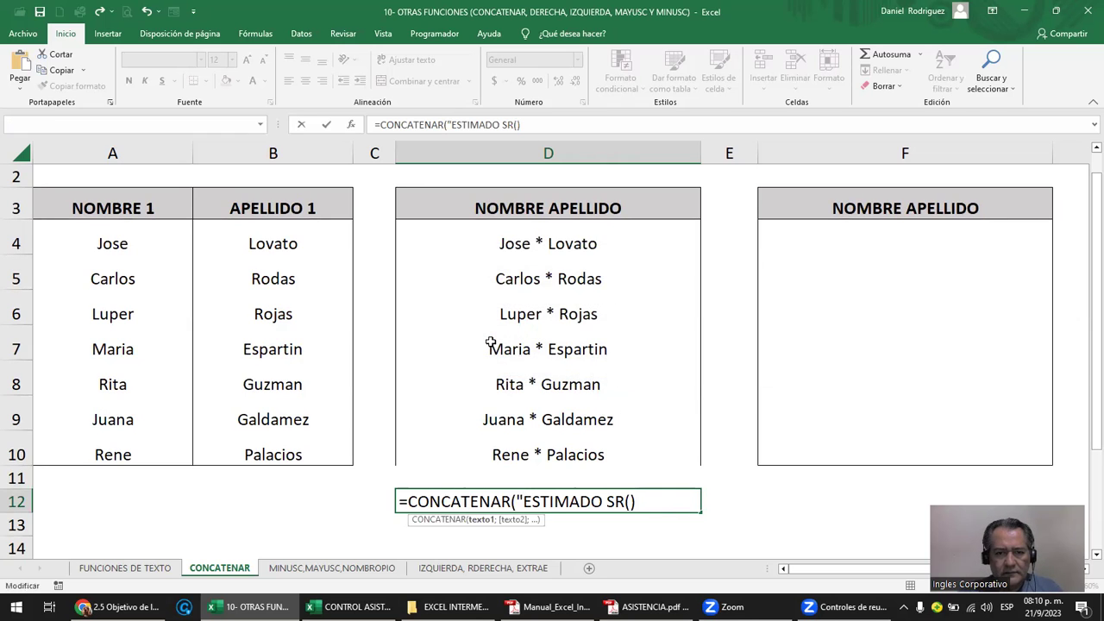
text(A))
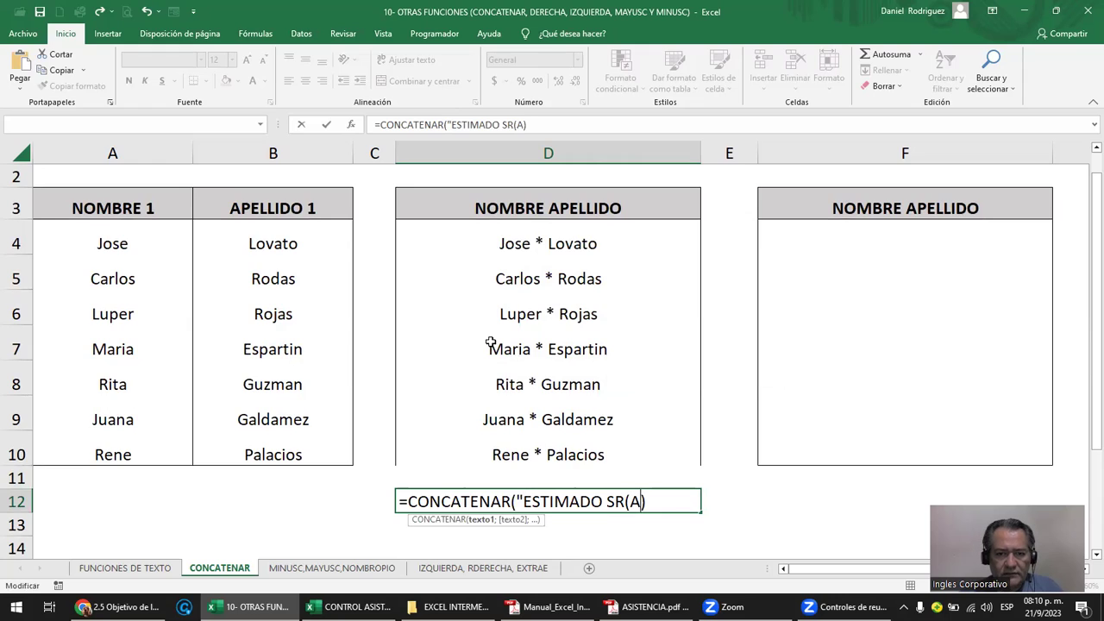
text(.)
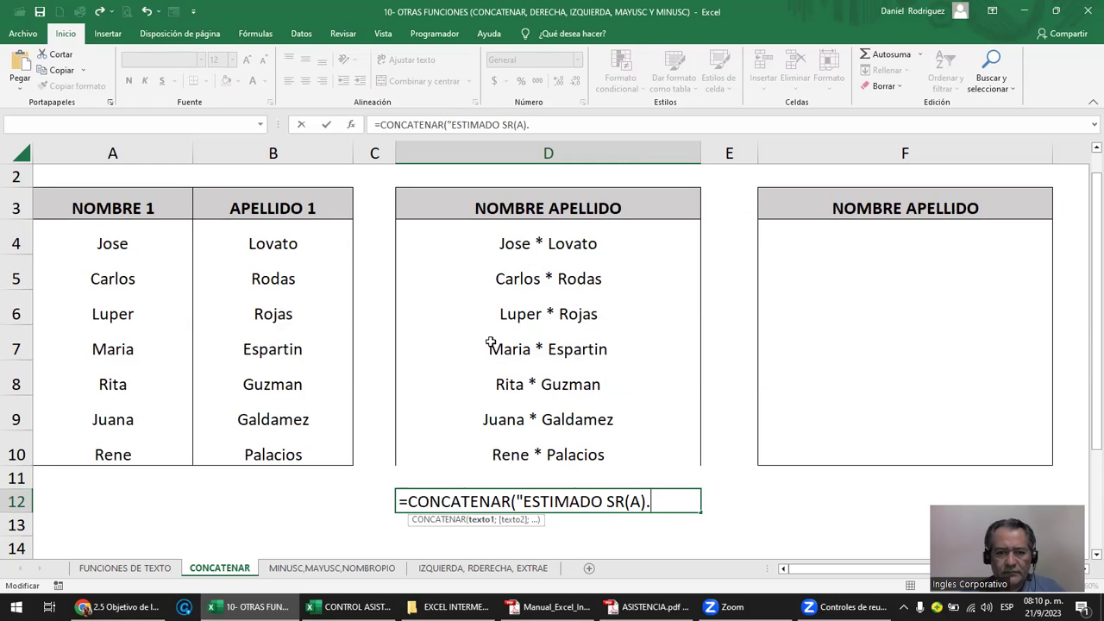
text( ")
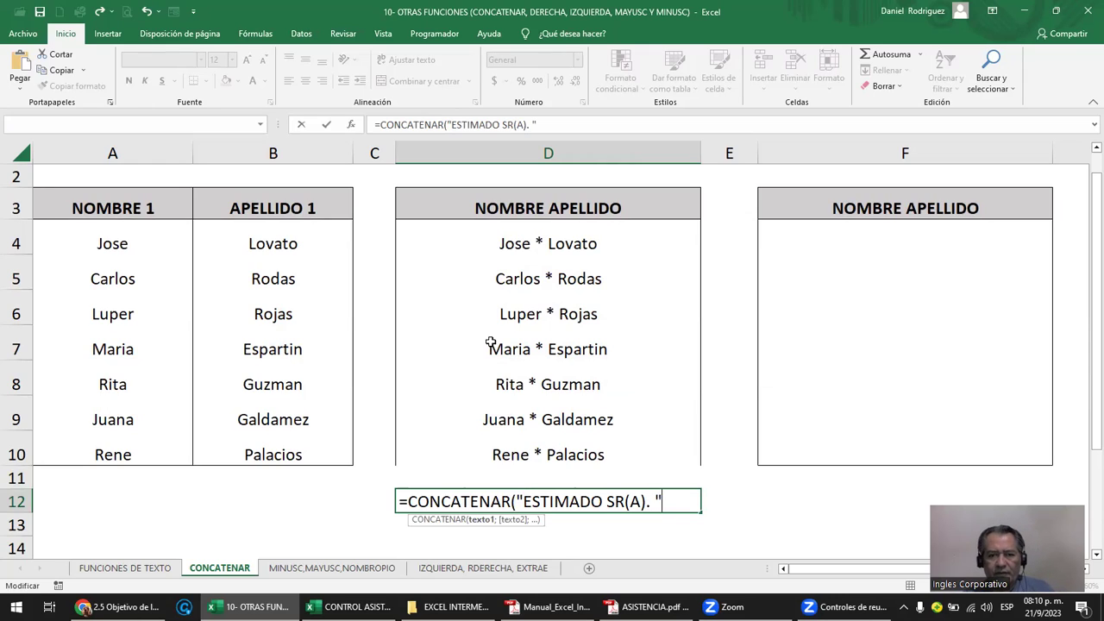
text(;)
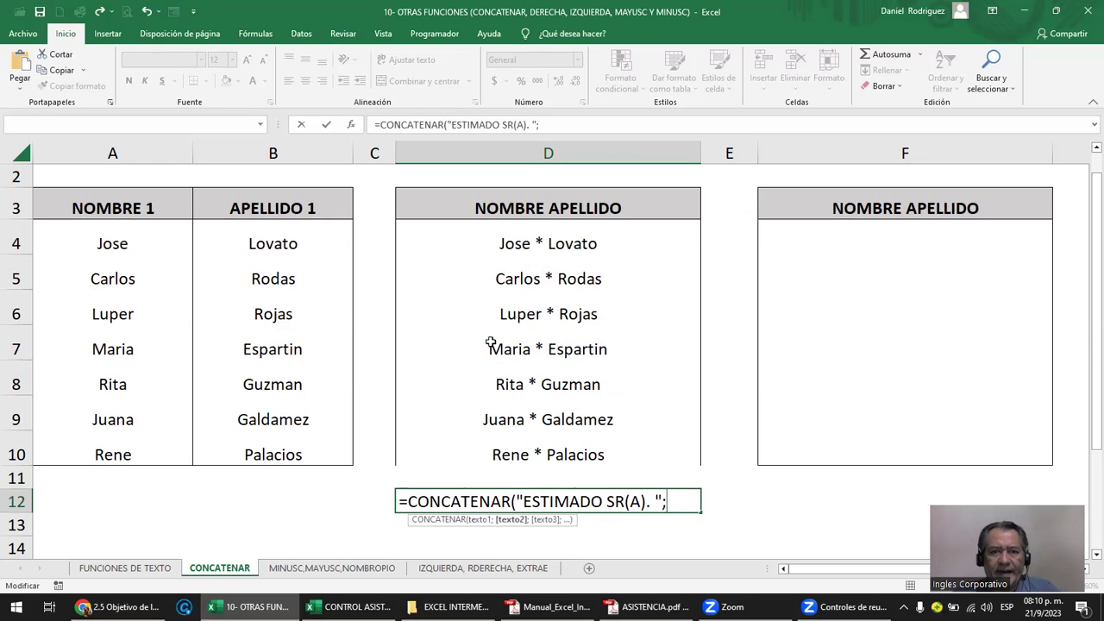
click(123, 244)
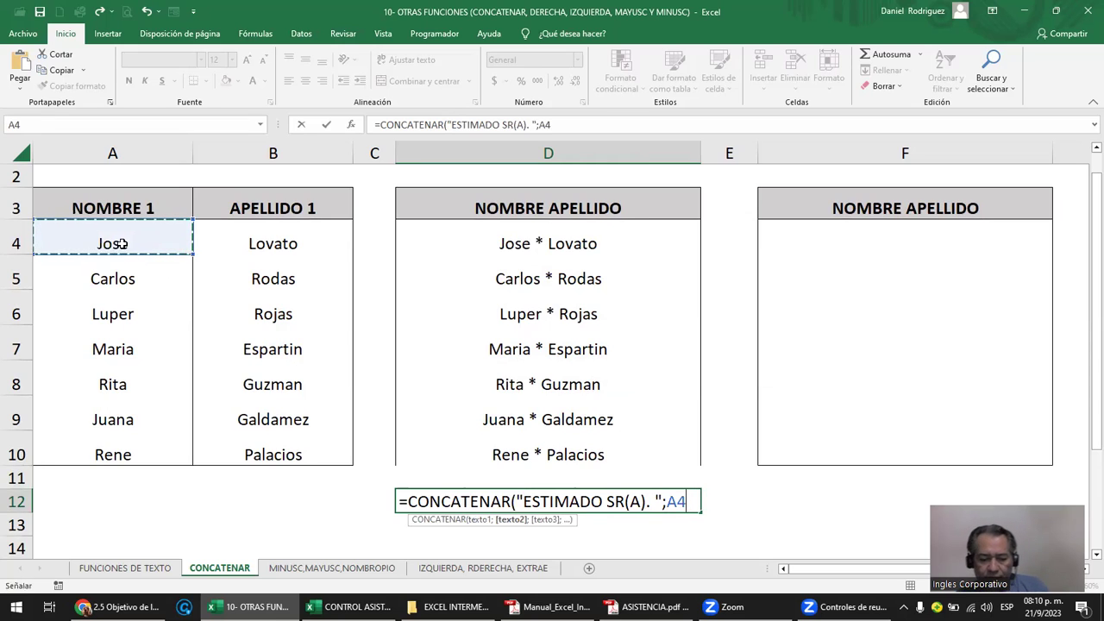
text(;)
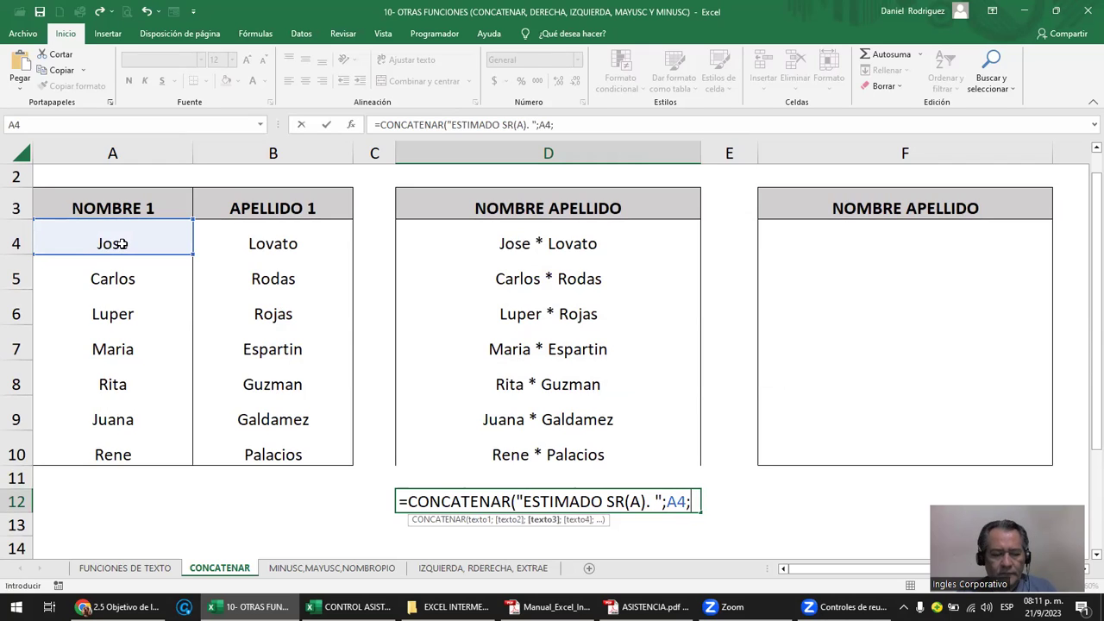
text(" ";)
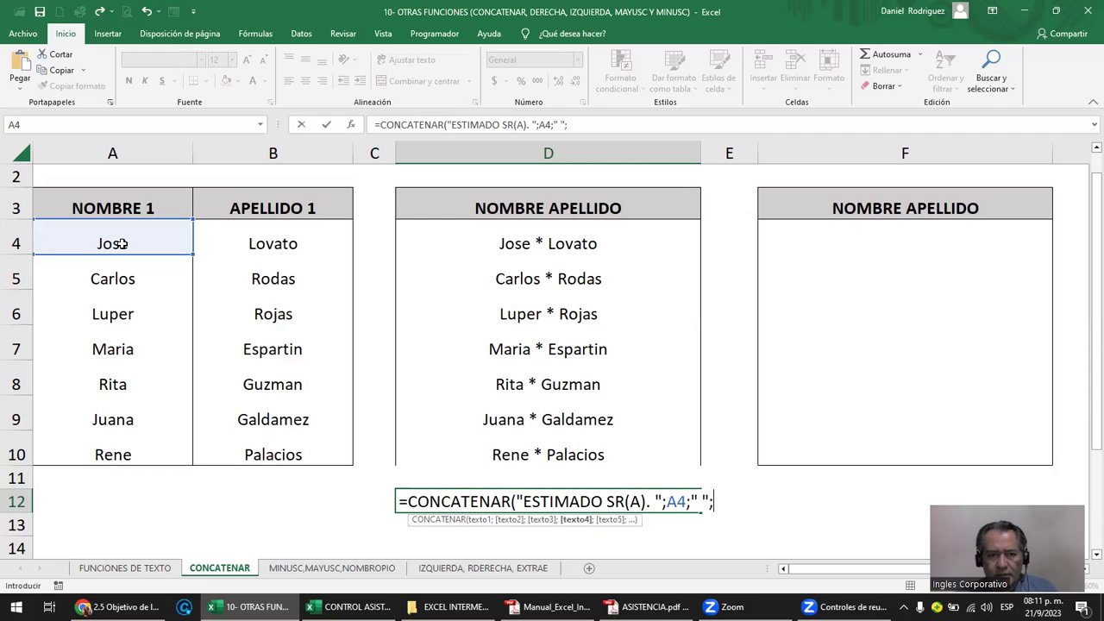
click(260, 244)
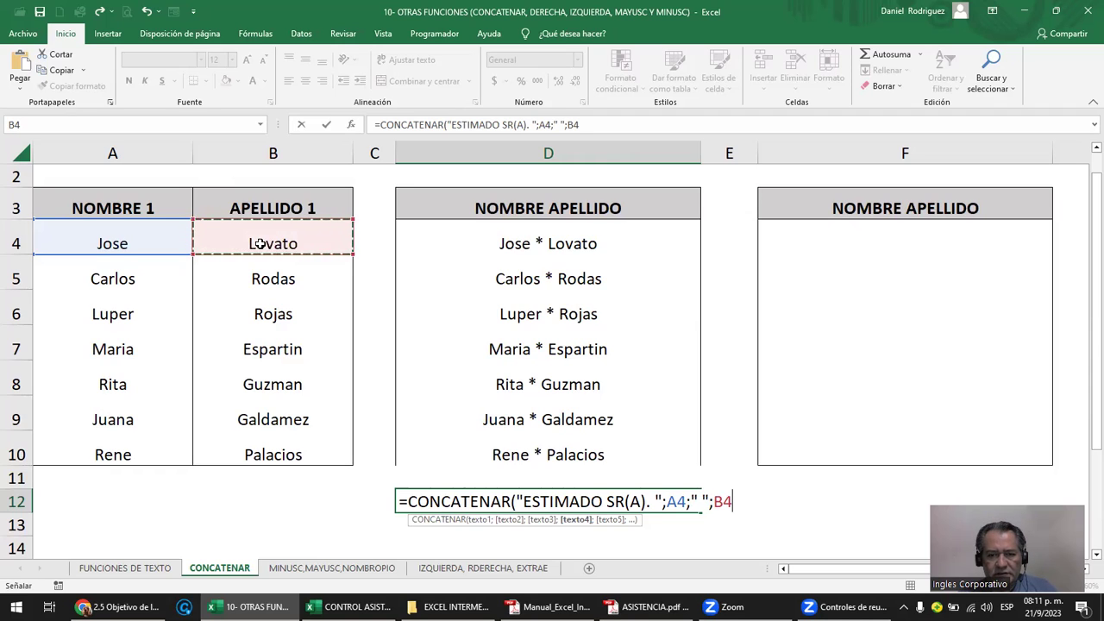
text())
key(Return)
key(Up)
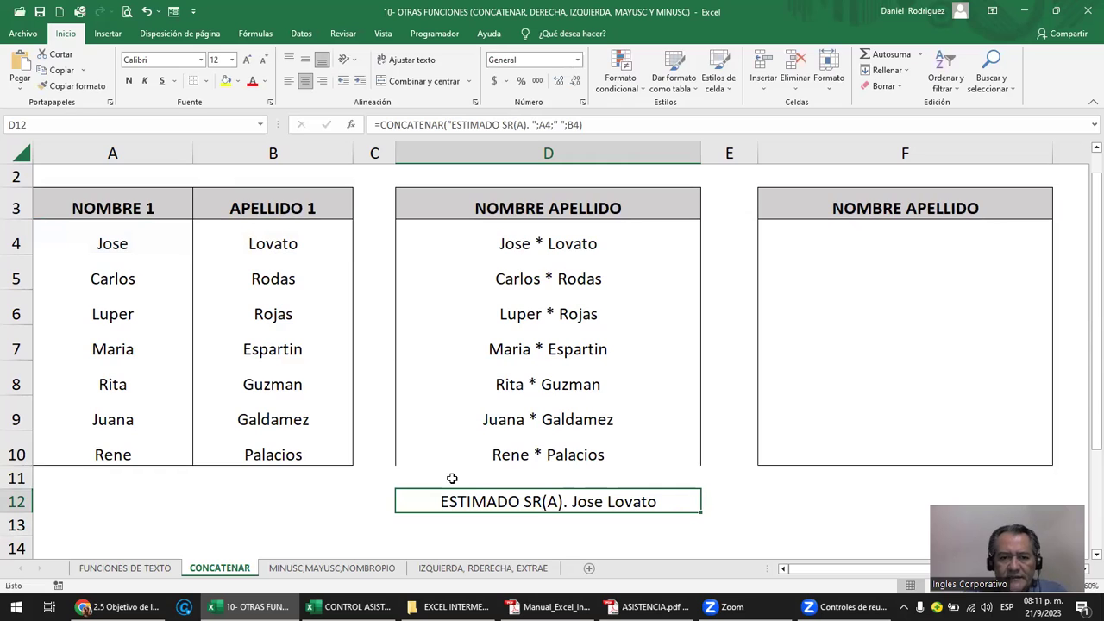
- Change the period after SR(A) to a colon in D12's greeting
double_click(538, 504)
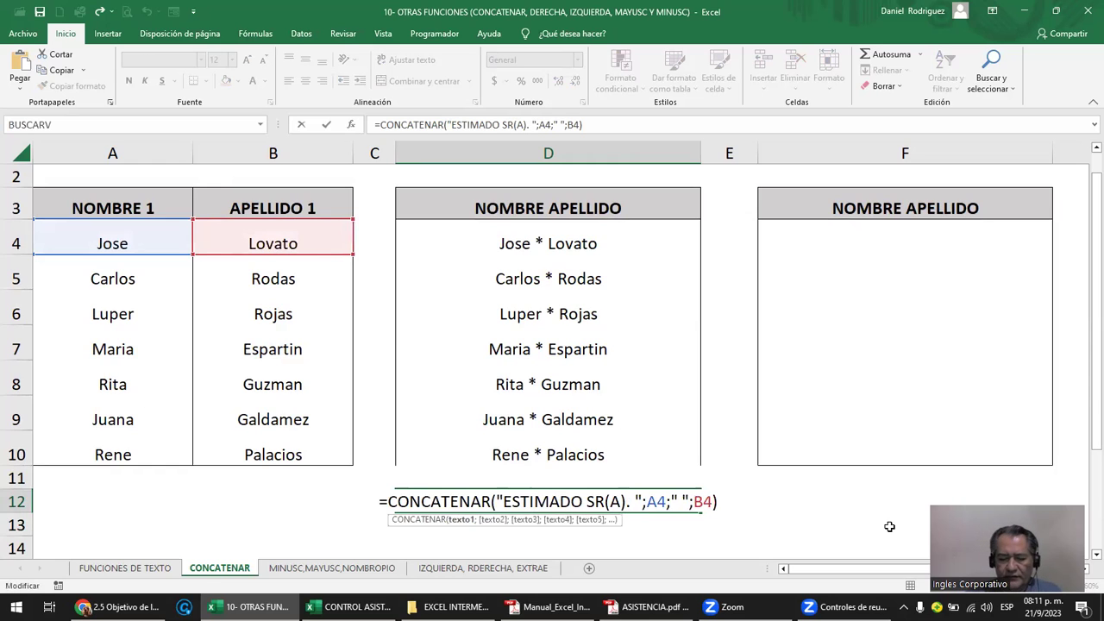
key(Delete)
text(:)
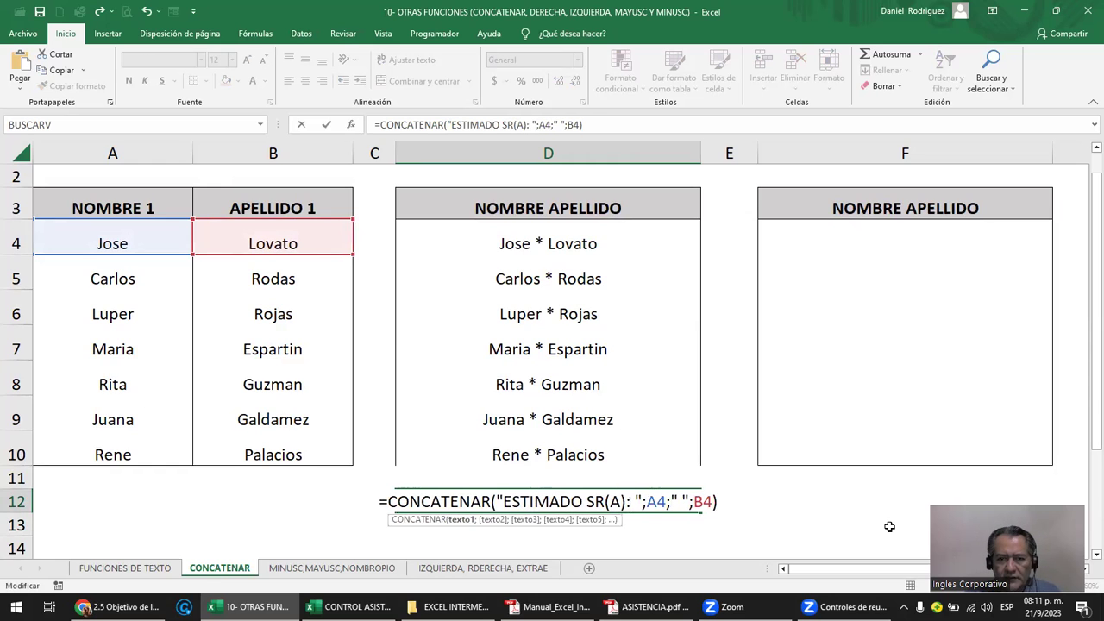
key(ctrl+Return)
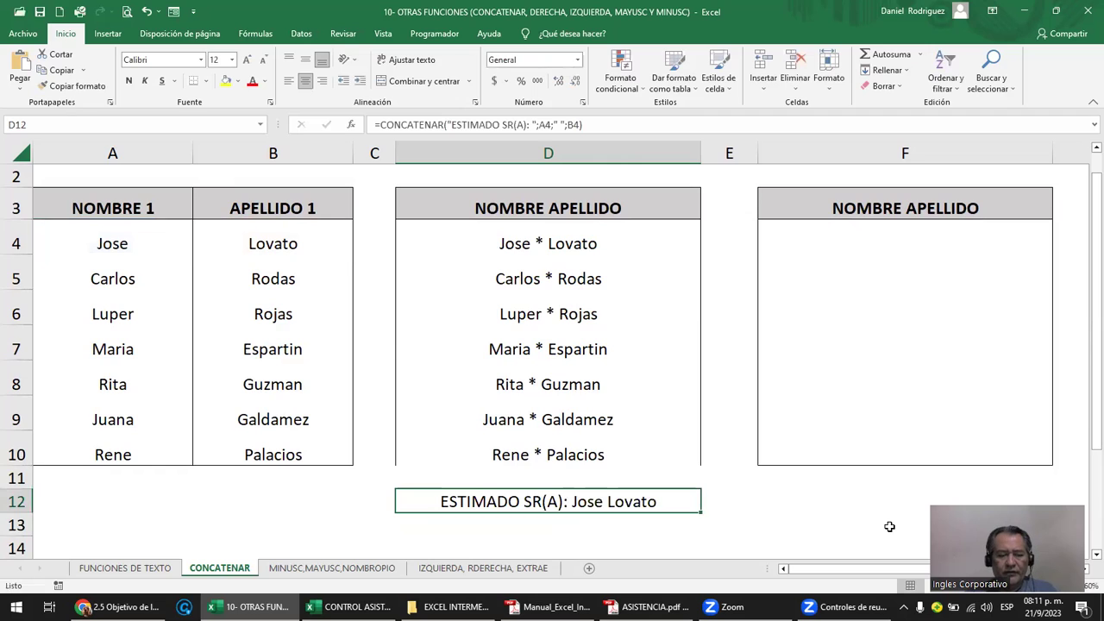
- Append the argument " LE NOTIFICAMOS QUE GANO" to D12's CONCATENAR formula
key(F2)
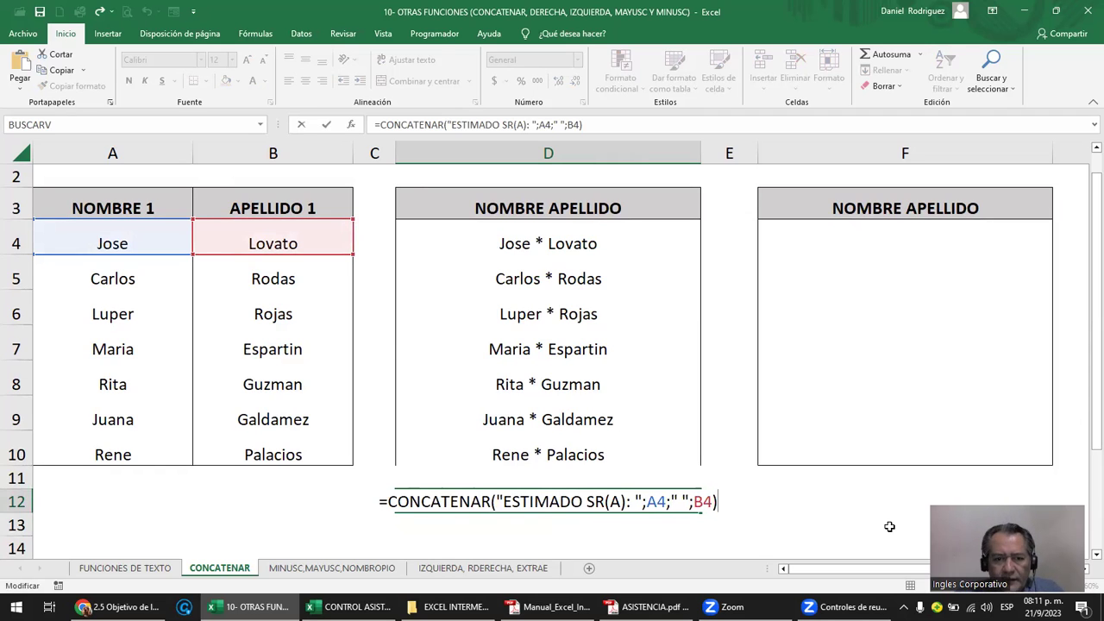
click(714, 501)
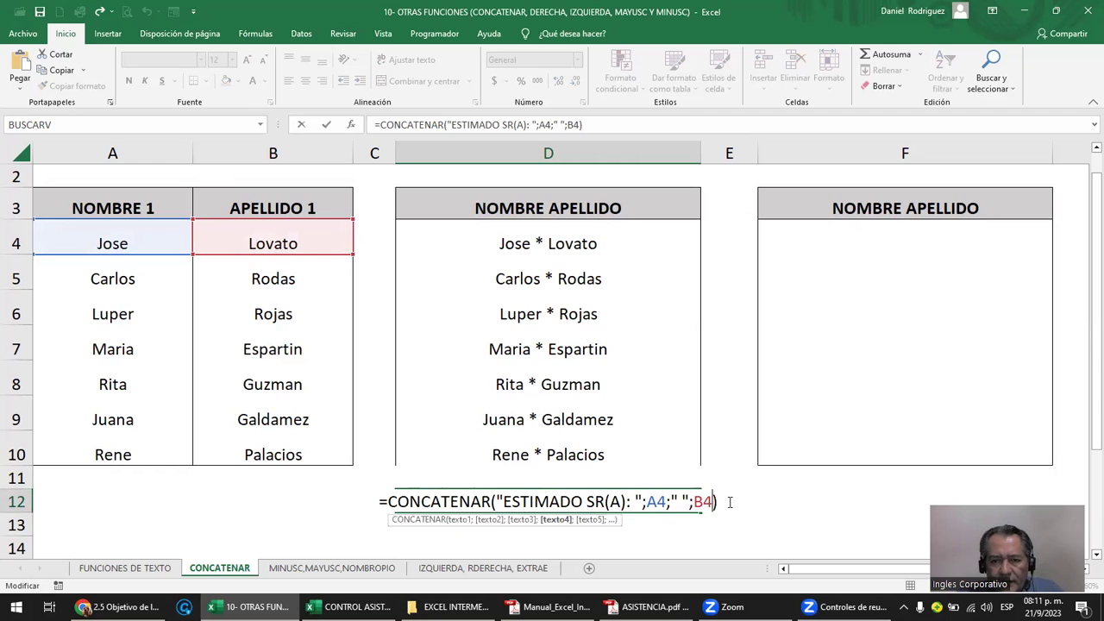
text(;)
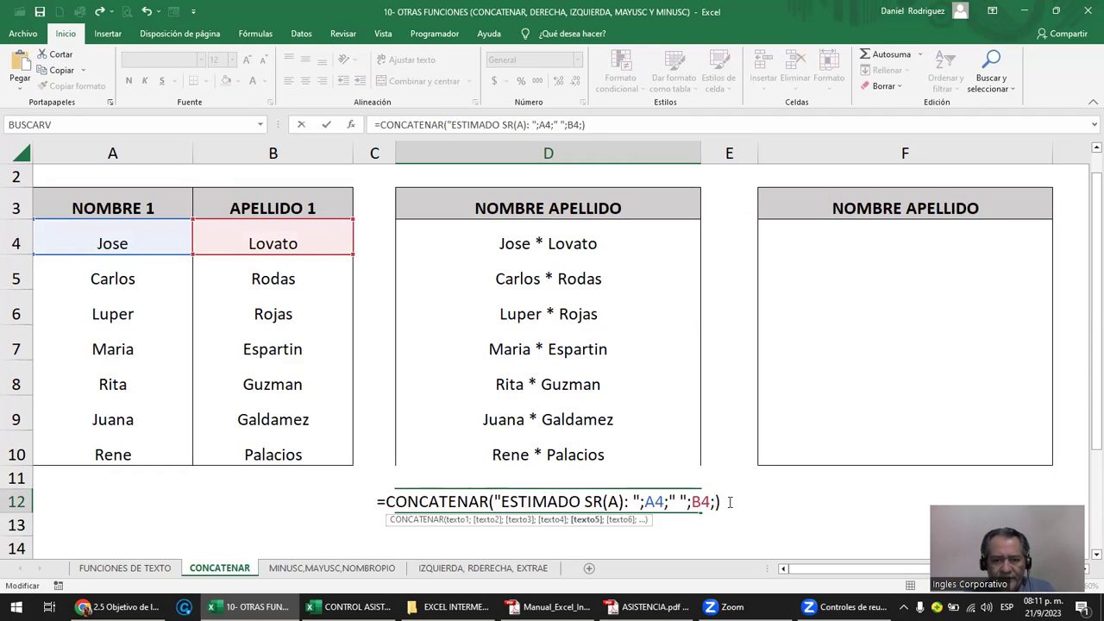
text(" LE NOTIFICAMOS)
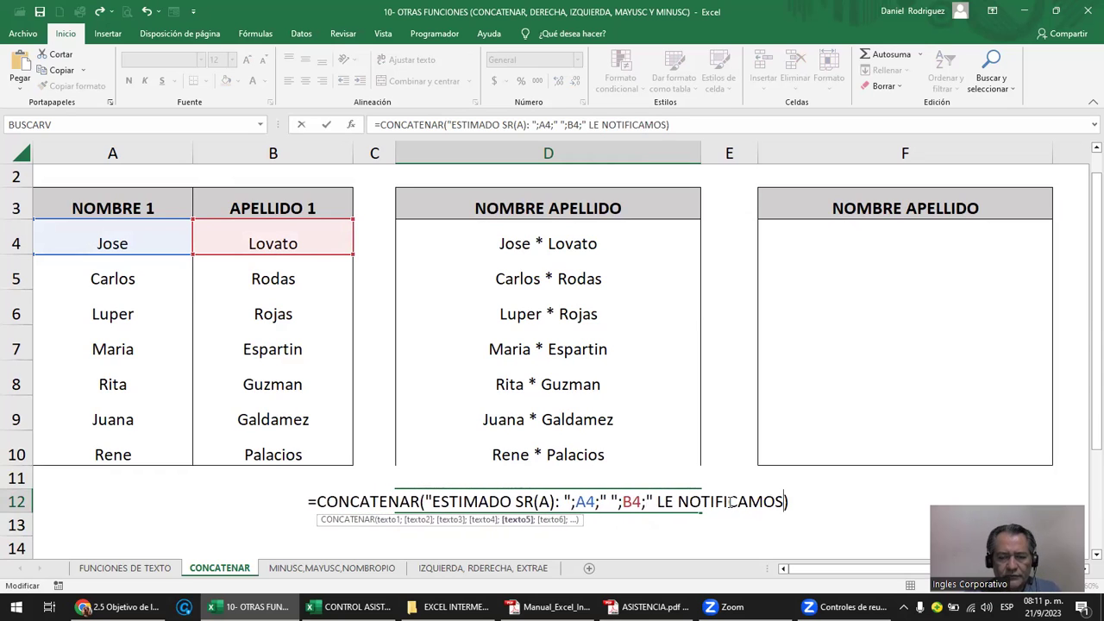
text( QUE GANO)
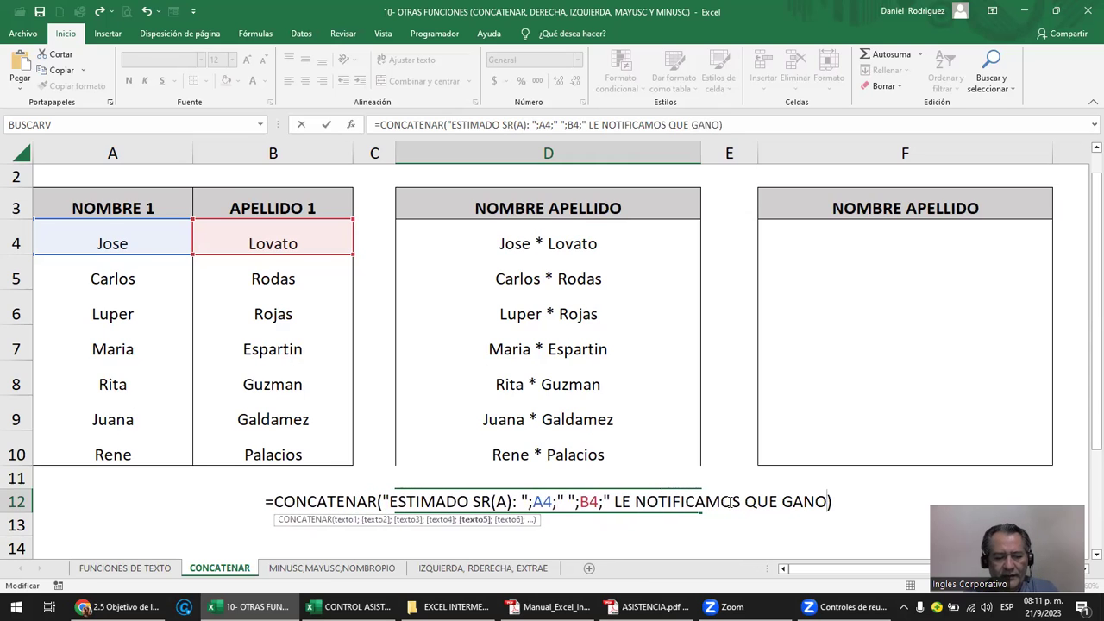
text(")
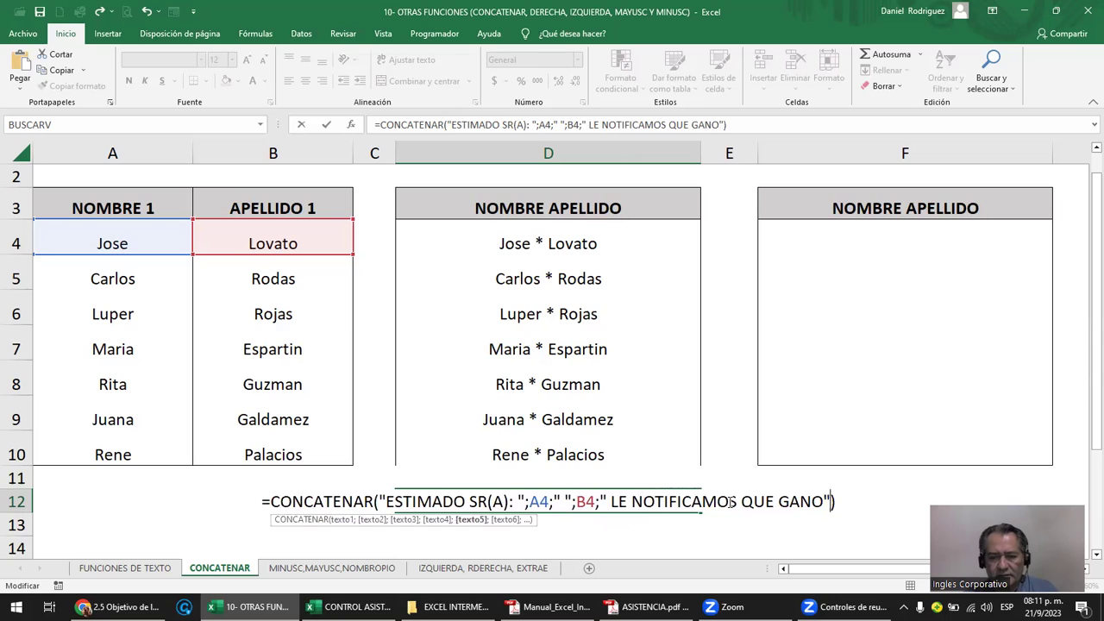
text())
key(BackSpace)
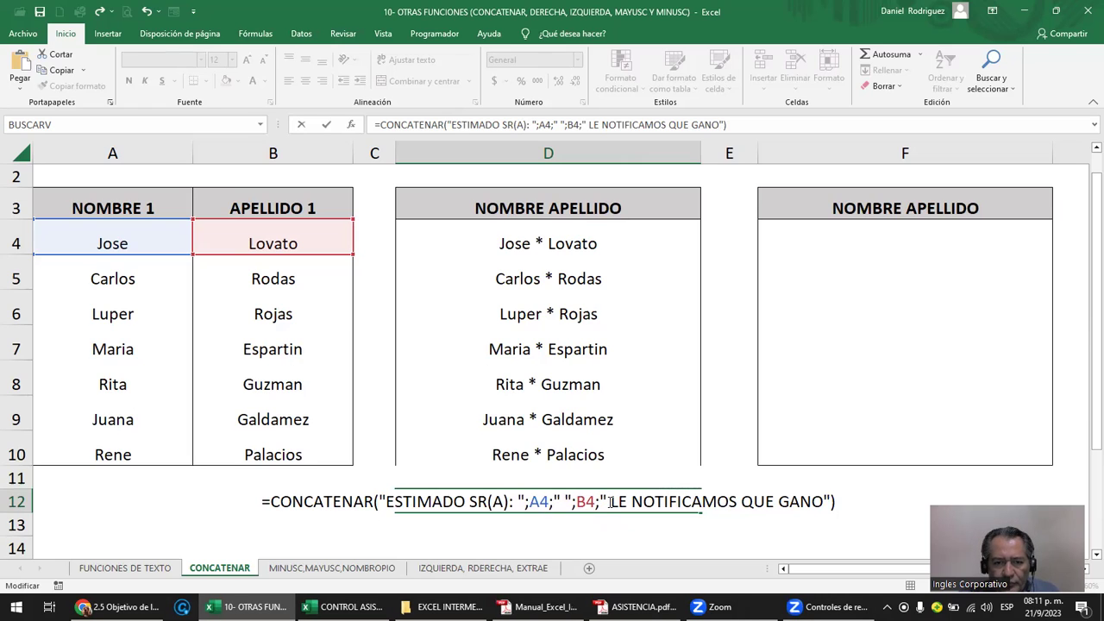
click(609, 501)
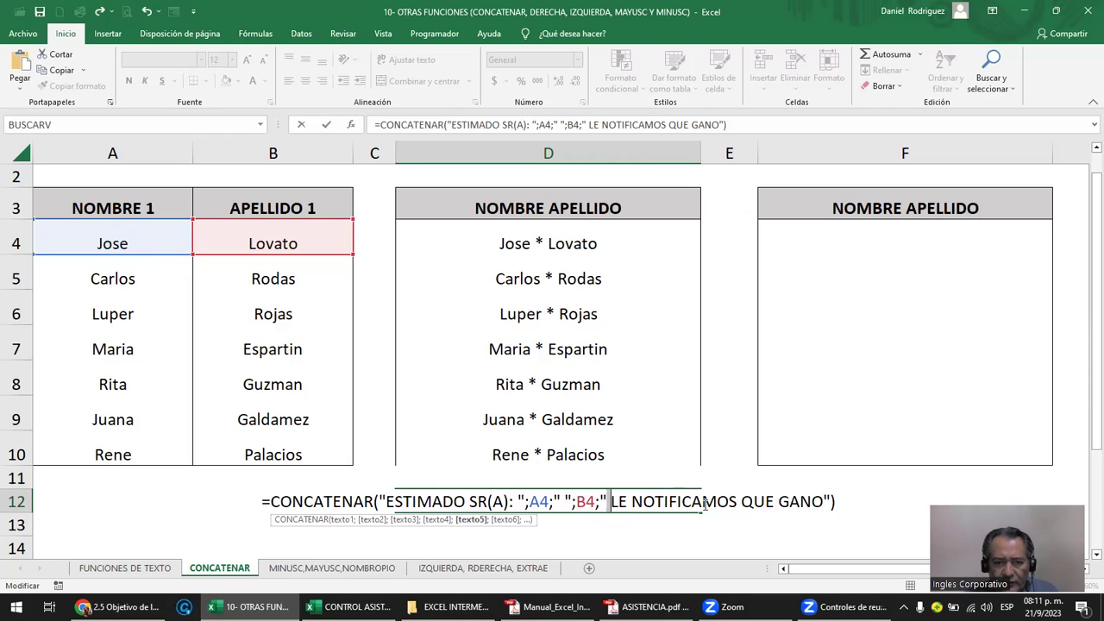
key(Return)
key(Up)
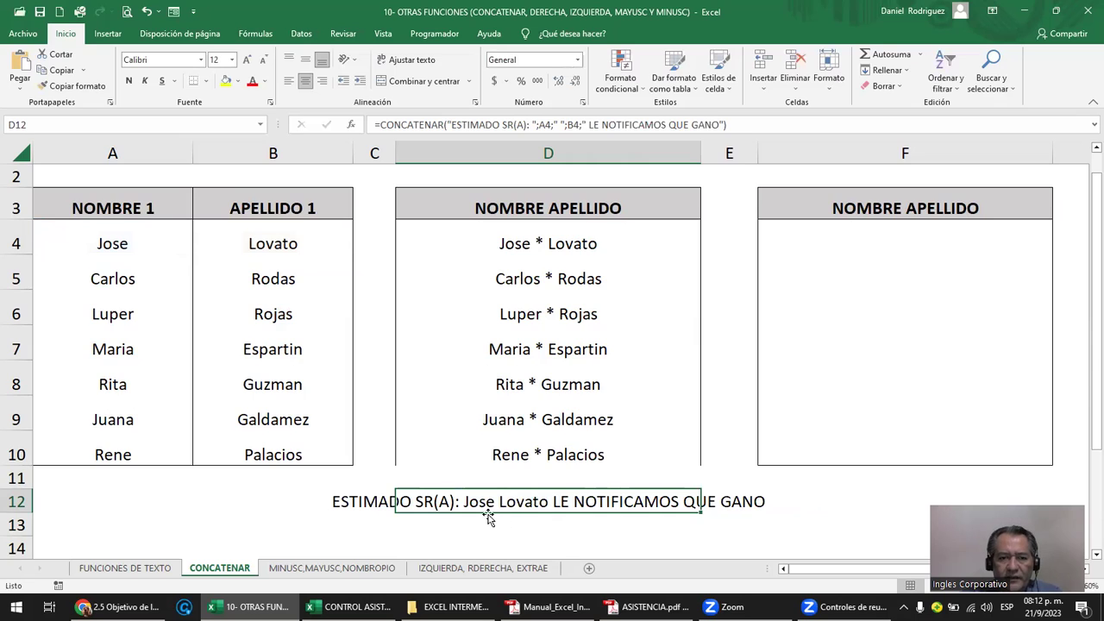
click(455, 542)
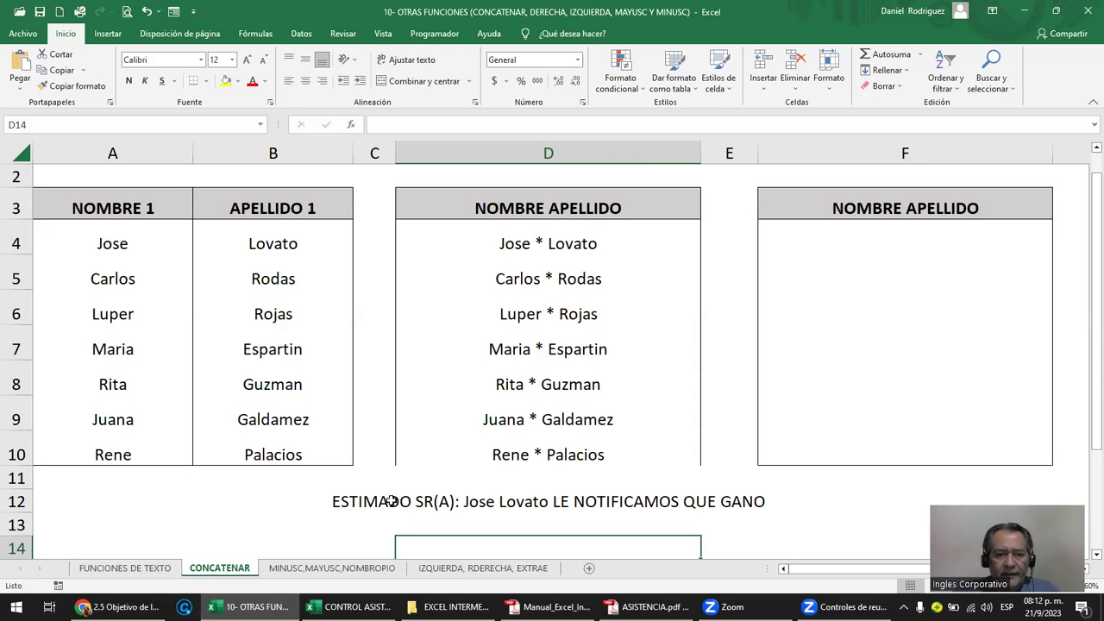
click(343, 507)
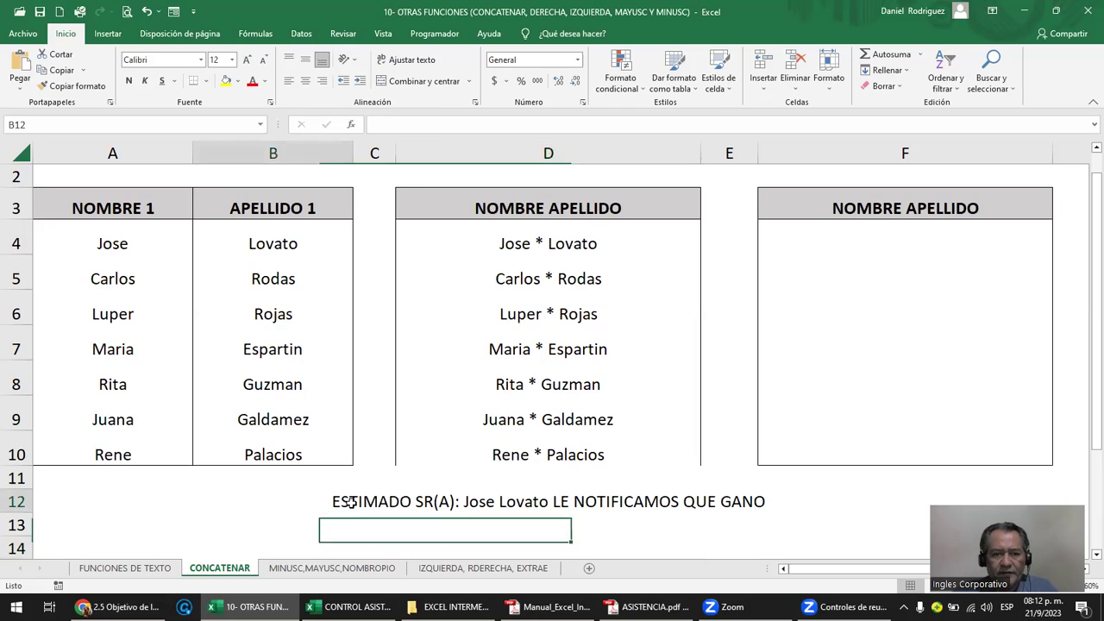
click(371, 500)
double_click(457, 502)
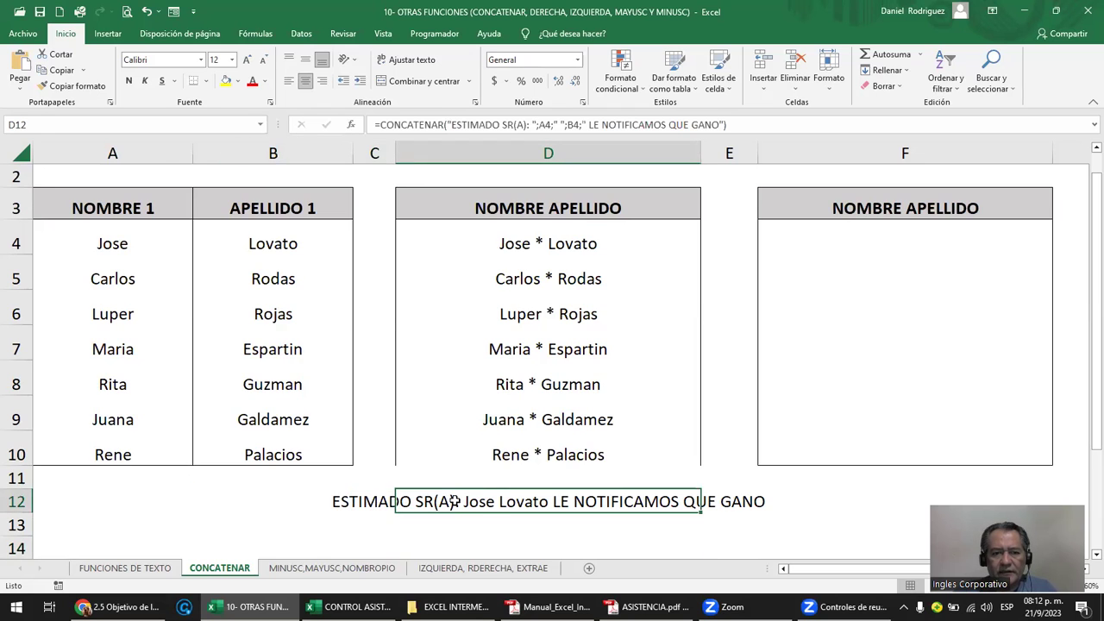
key(Escape)
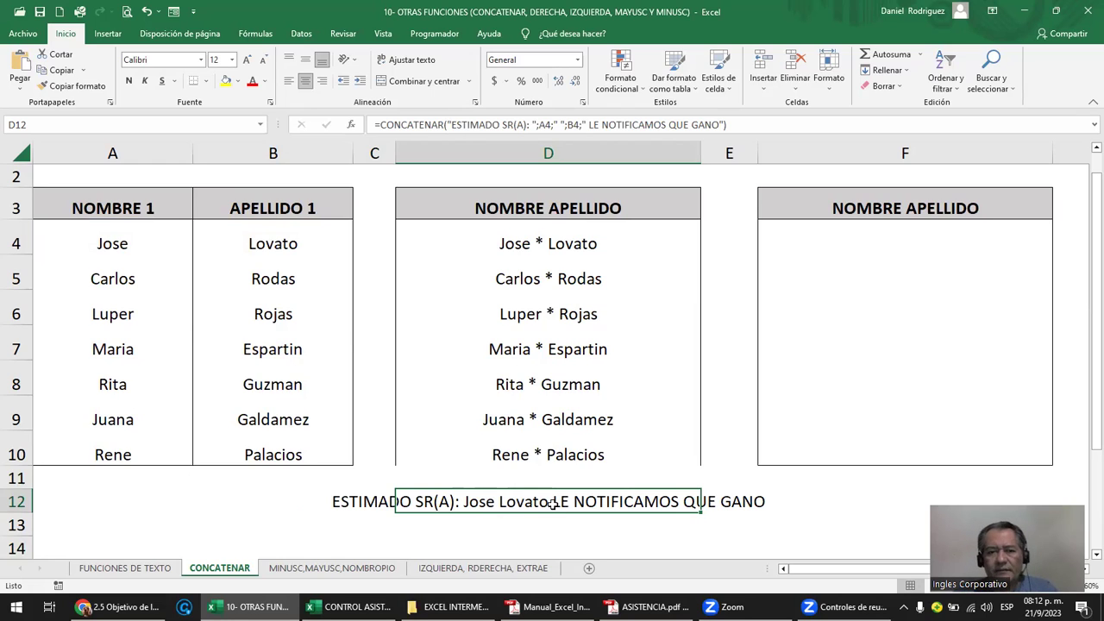
click(535, 252)
scroll(535, 252, up, 1)
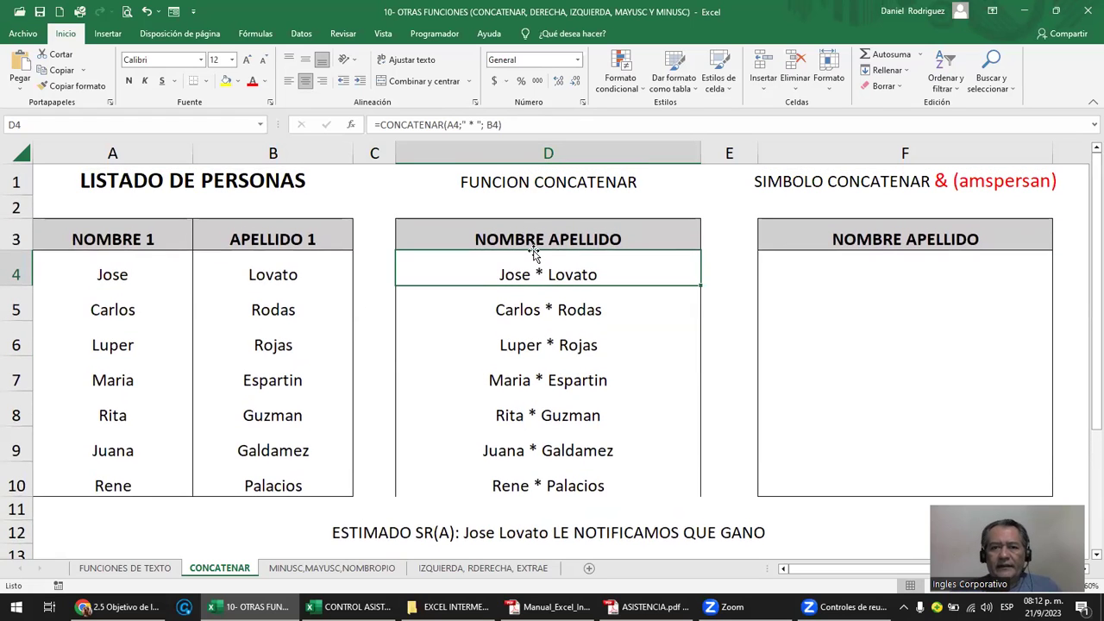
click(796, 265)
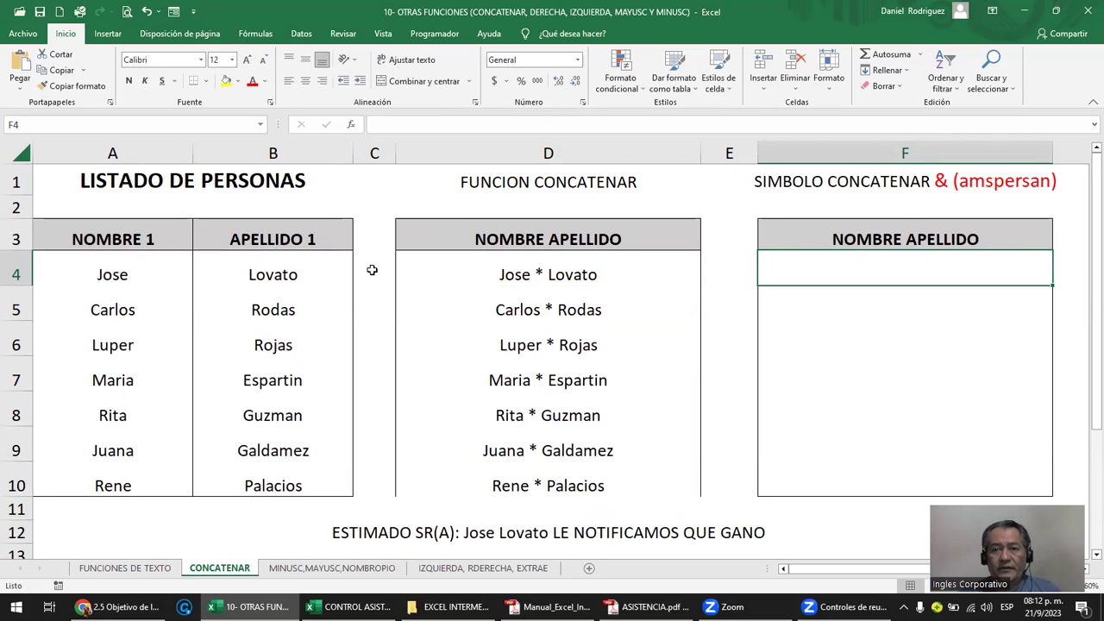
text(=)
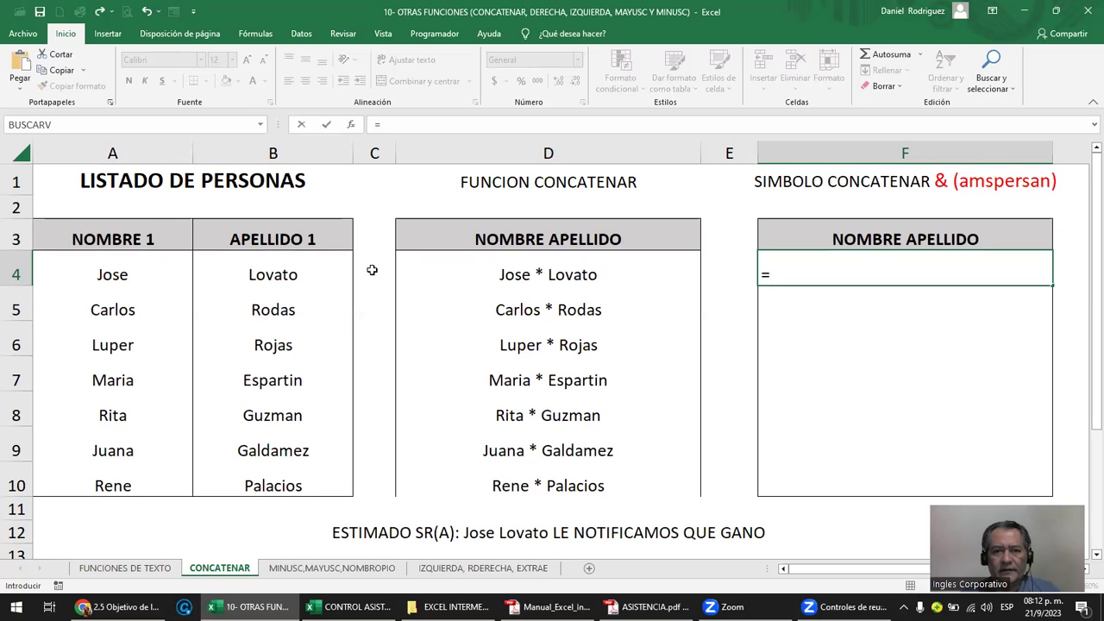
click(127, 272)
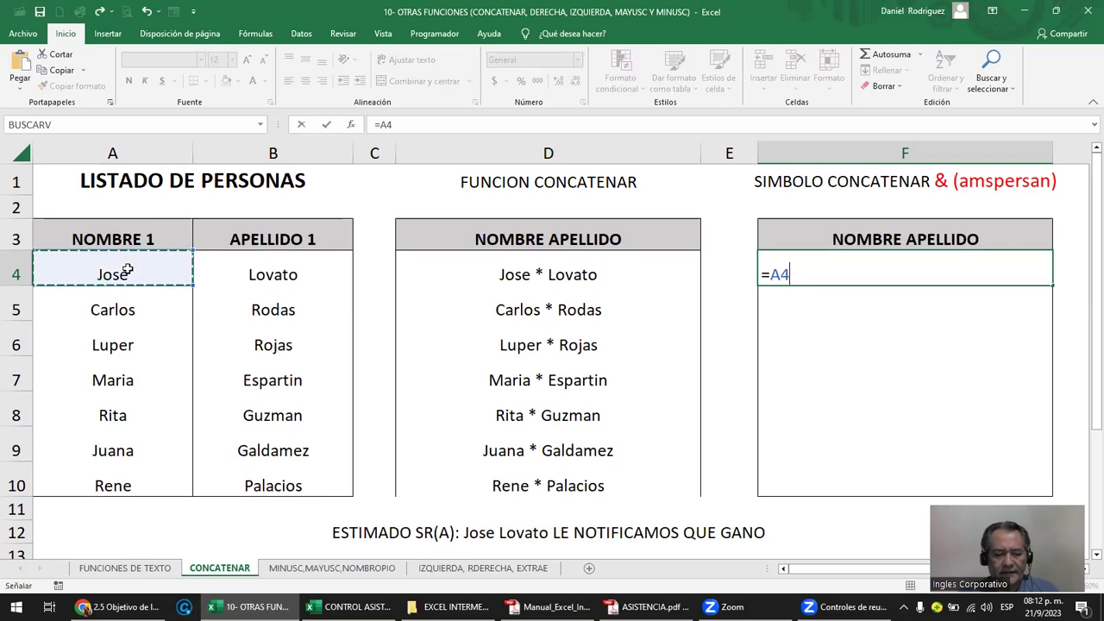
text(&)
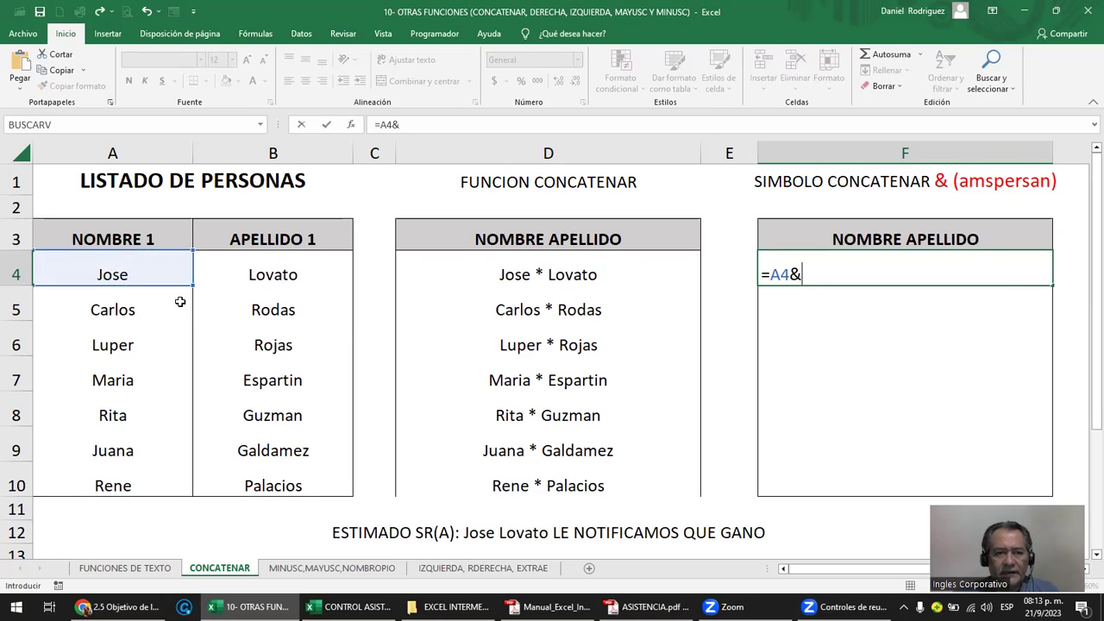
click(287, 274)
key(Return)
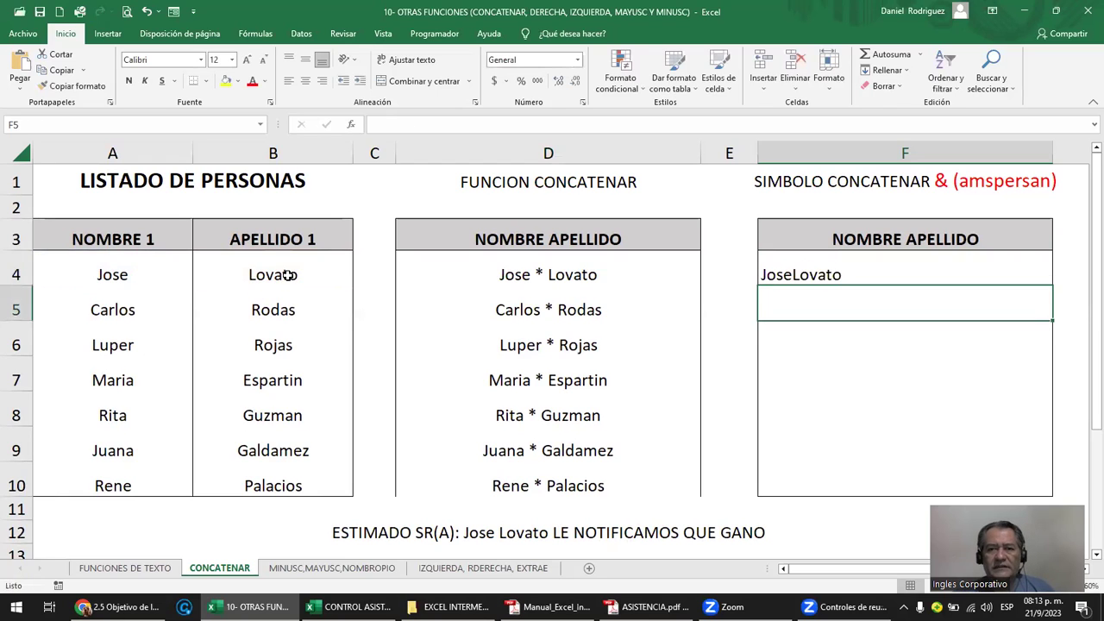
drag(836, 260, 833, 483)
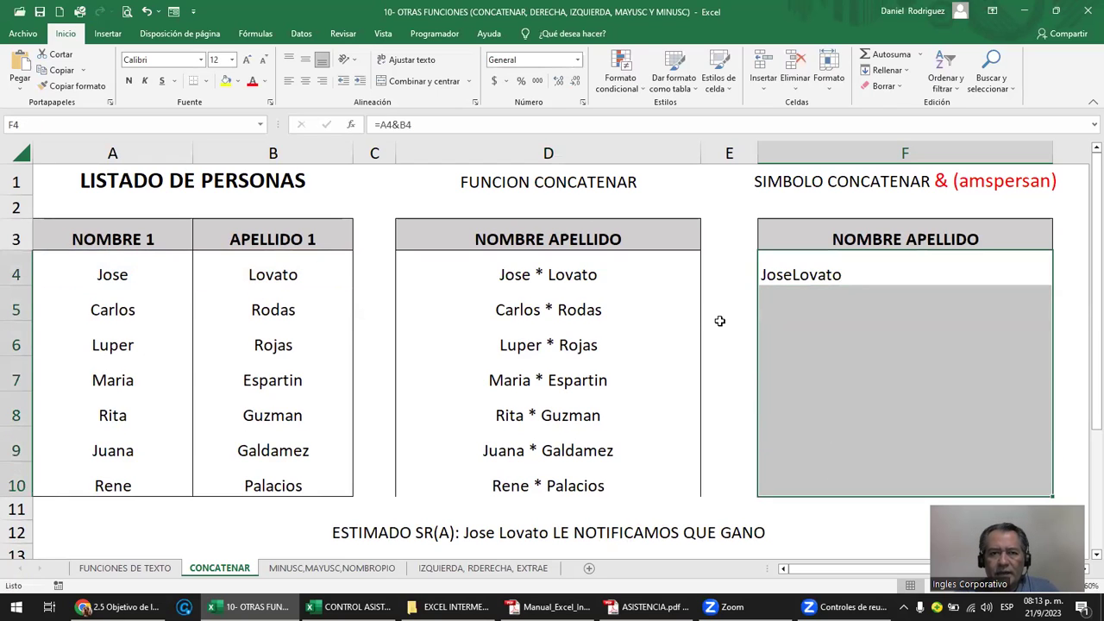
- Centre F4:F10 and copy F4's =A4&B4 formula down to F10
click(306, 80)
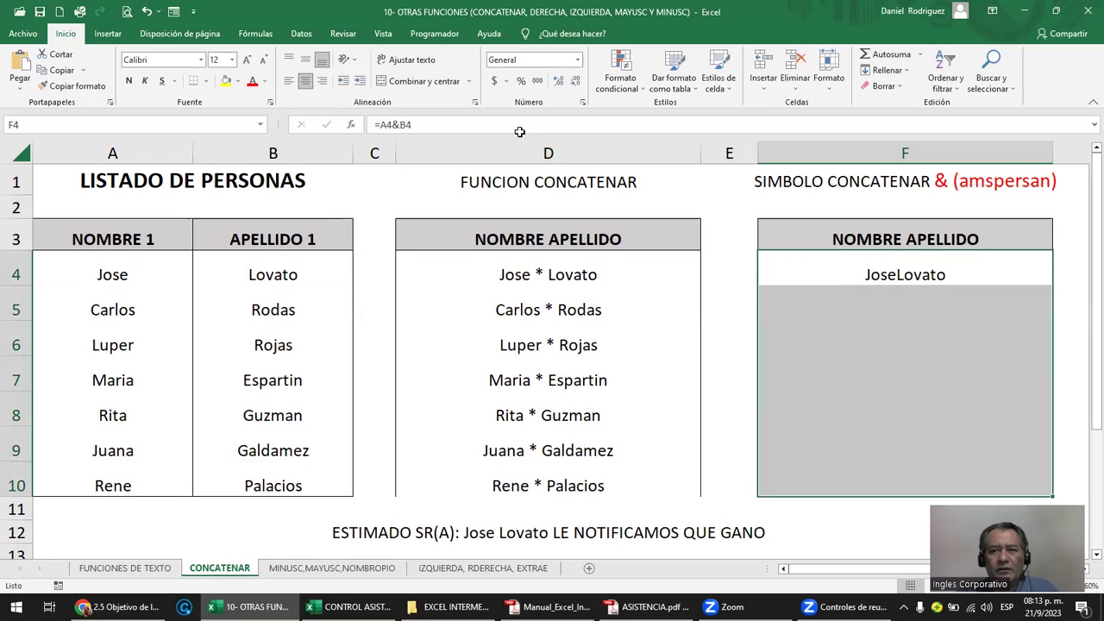
click(873, 270)
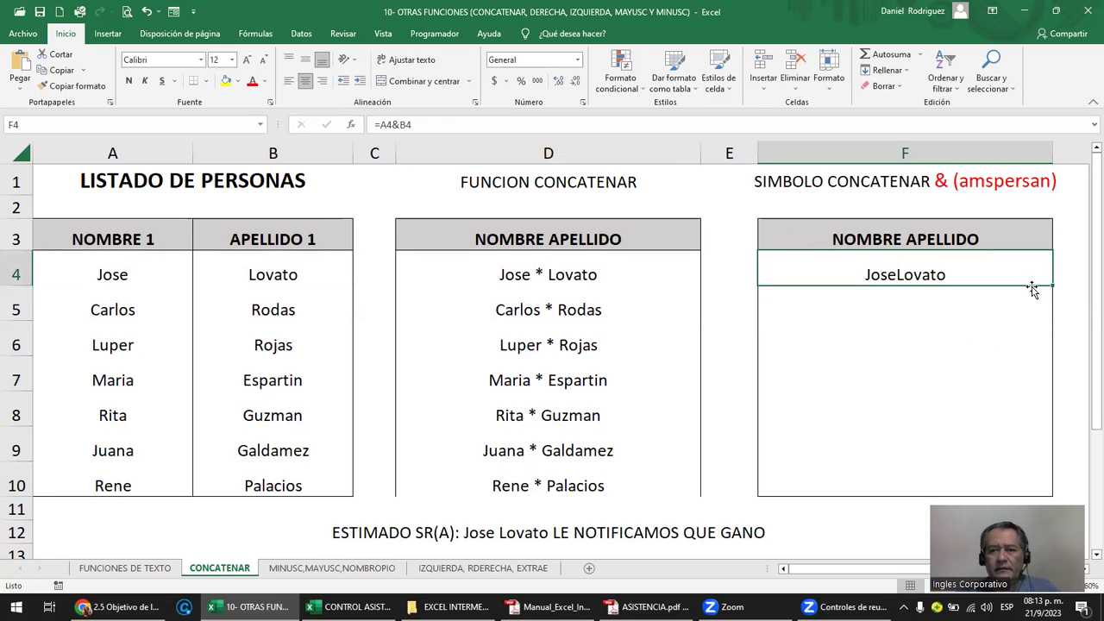
drag(1052, 285, 1037, 486)
- Open F4's formula, try removing A4, then cancel to keep =A4&B4
double_click(884, 275)
drag(883, 274, 924, 272)
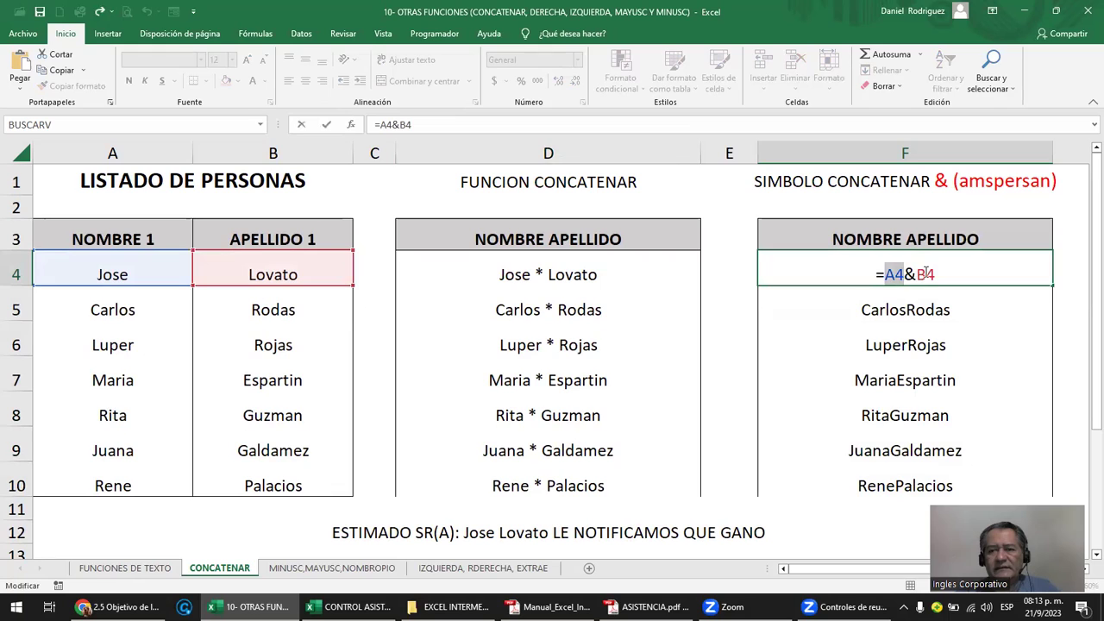
key(Delete)
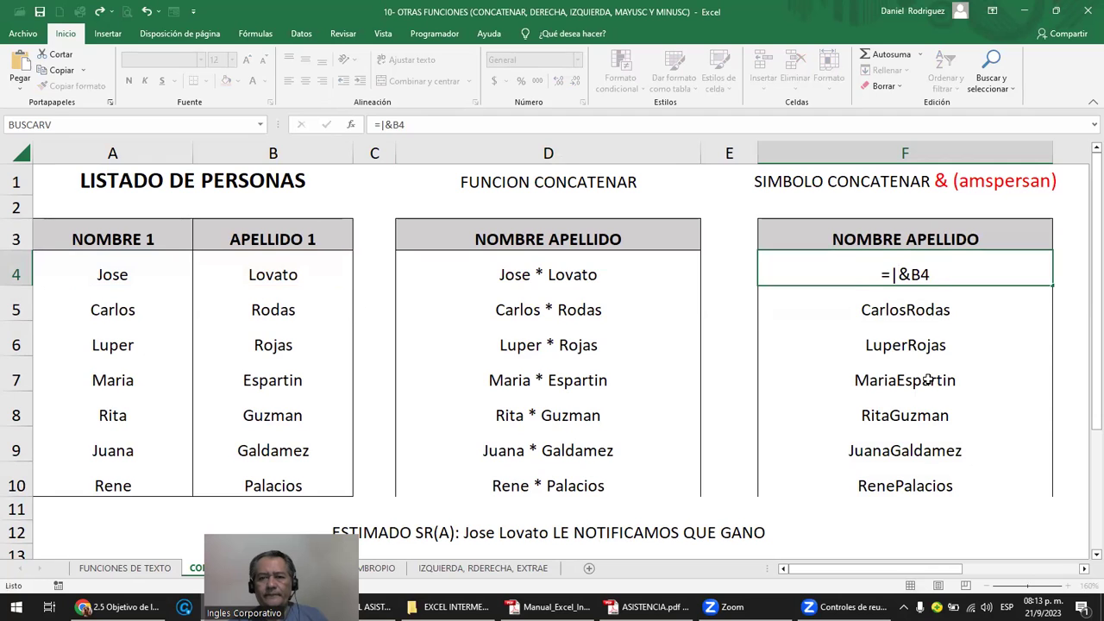
key(Escape)
click(957, 537)
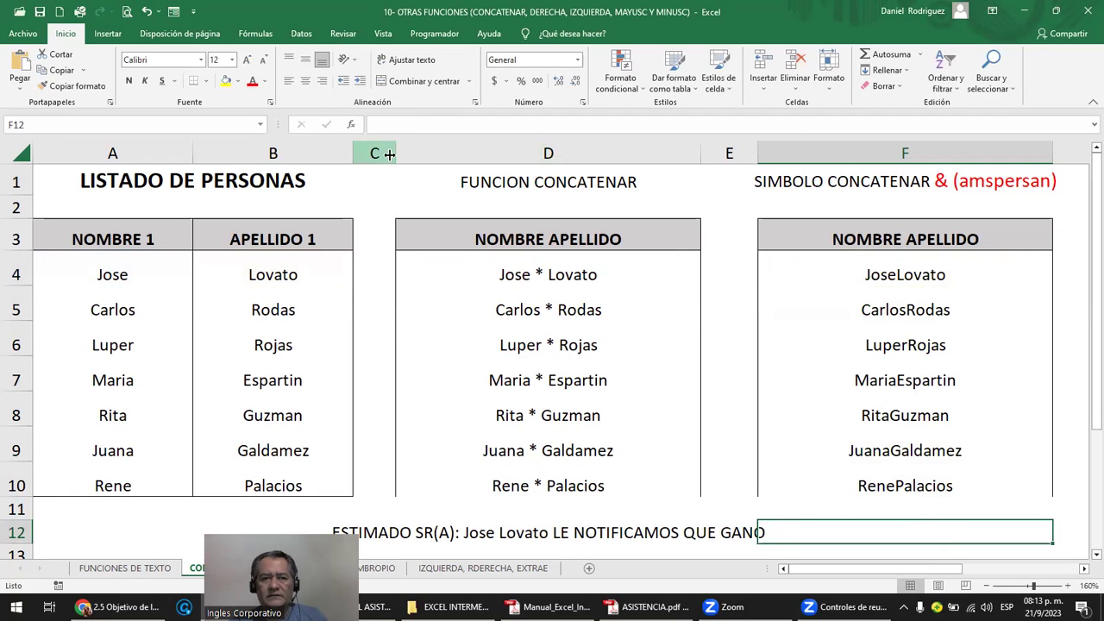
click(734, 260)
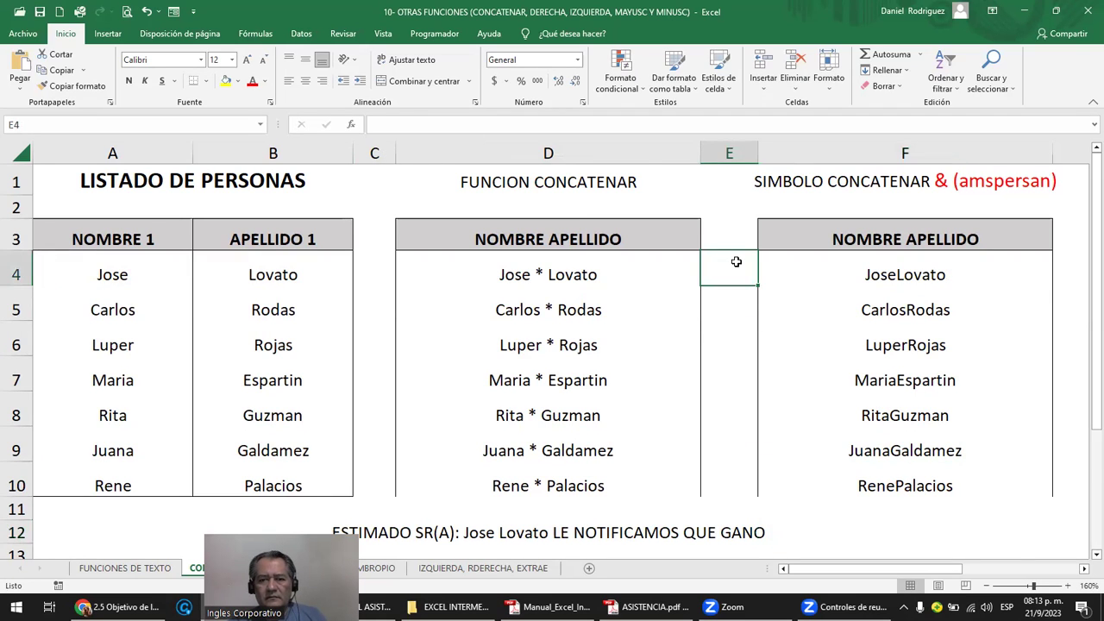
- Widen column E and enter ="HOLA" in cell F12
scroll(733, 261, down, 1)
drag(686, 159, 721, 160)
click(842, 502)
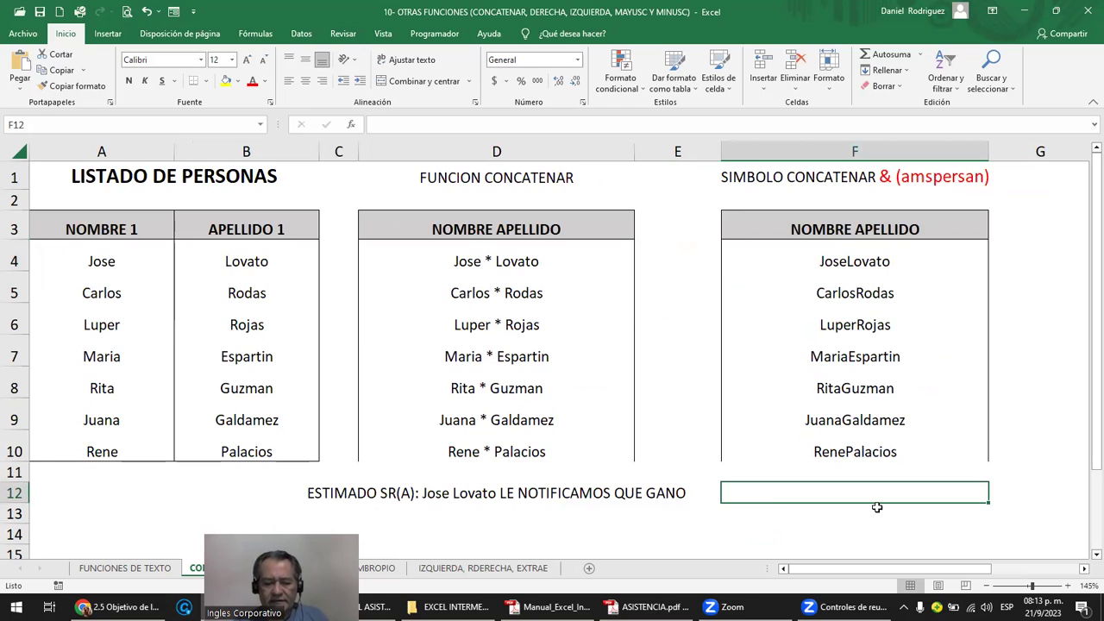
text(=)
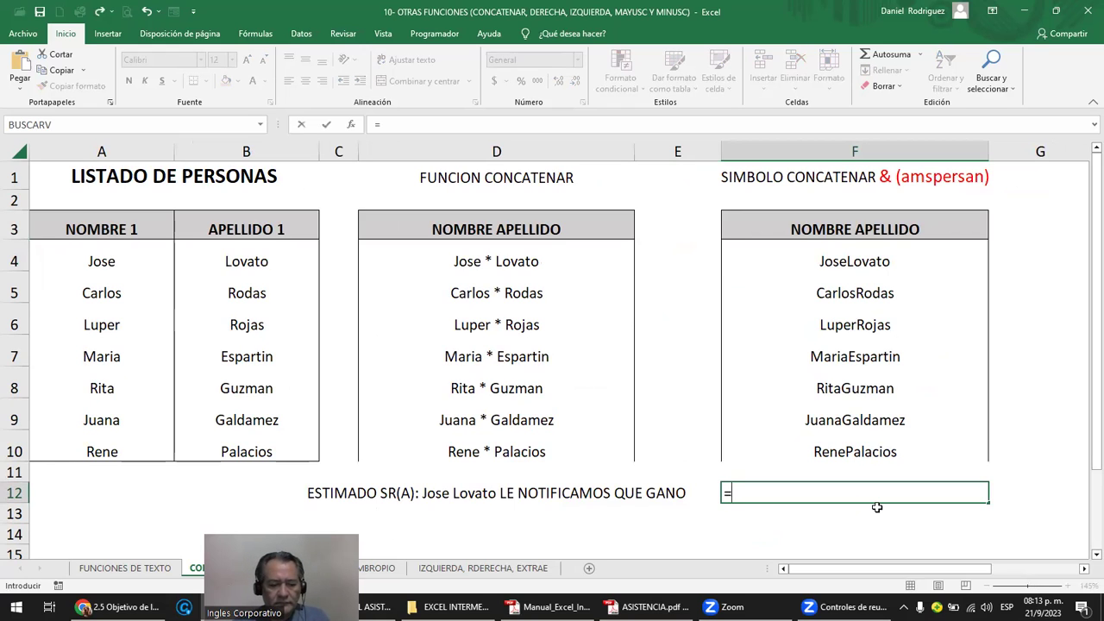
text("HOLA)
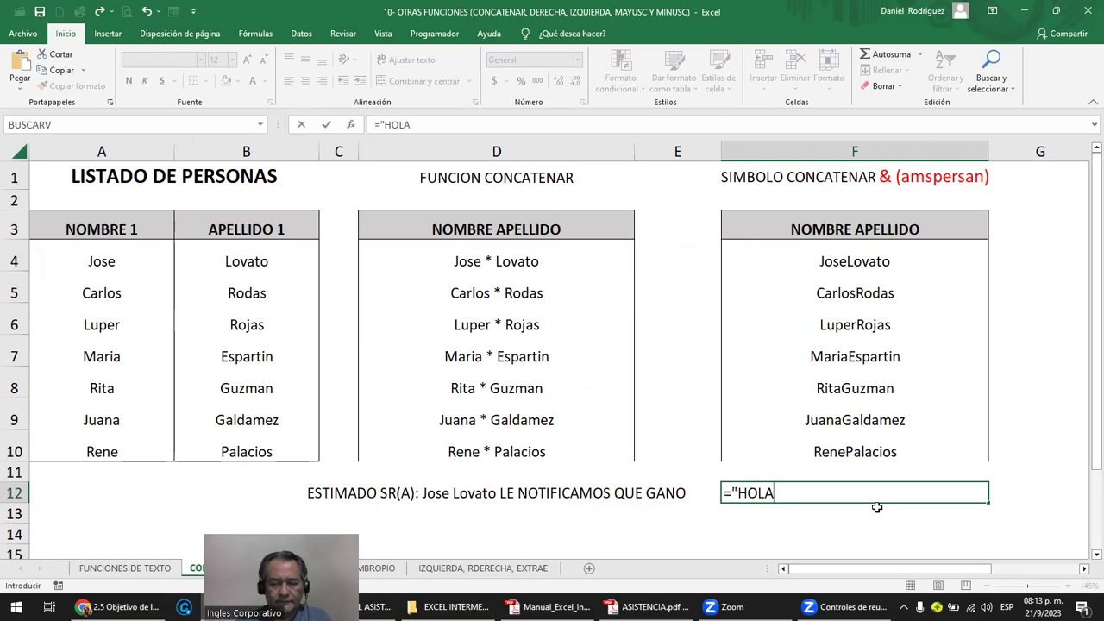
text(")
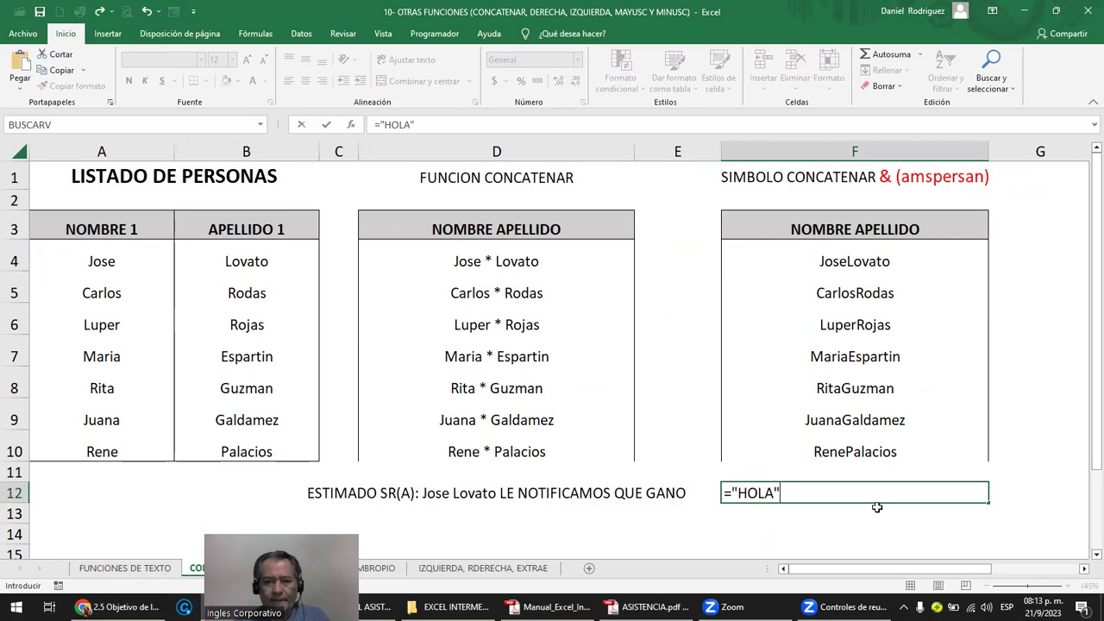
key(Return)
- Reopen the F12 formula and append & with the first-name reference A4
key(Up)
key(F1)
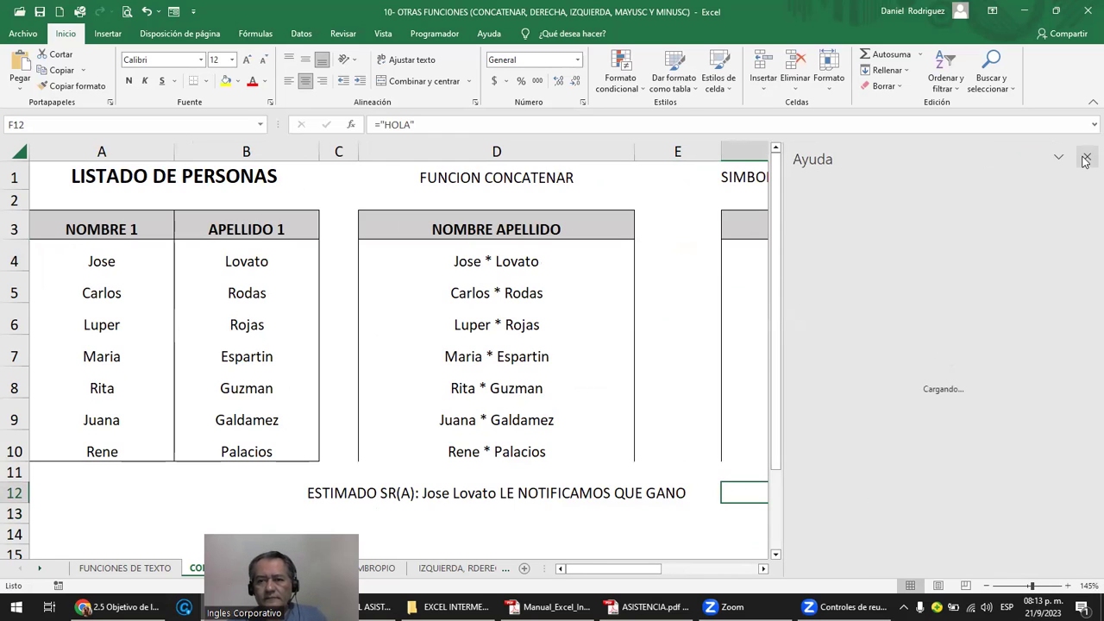
click(1087, 156)
double_click(884, 490)
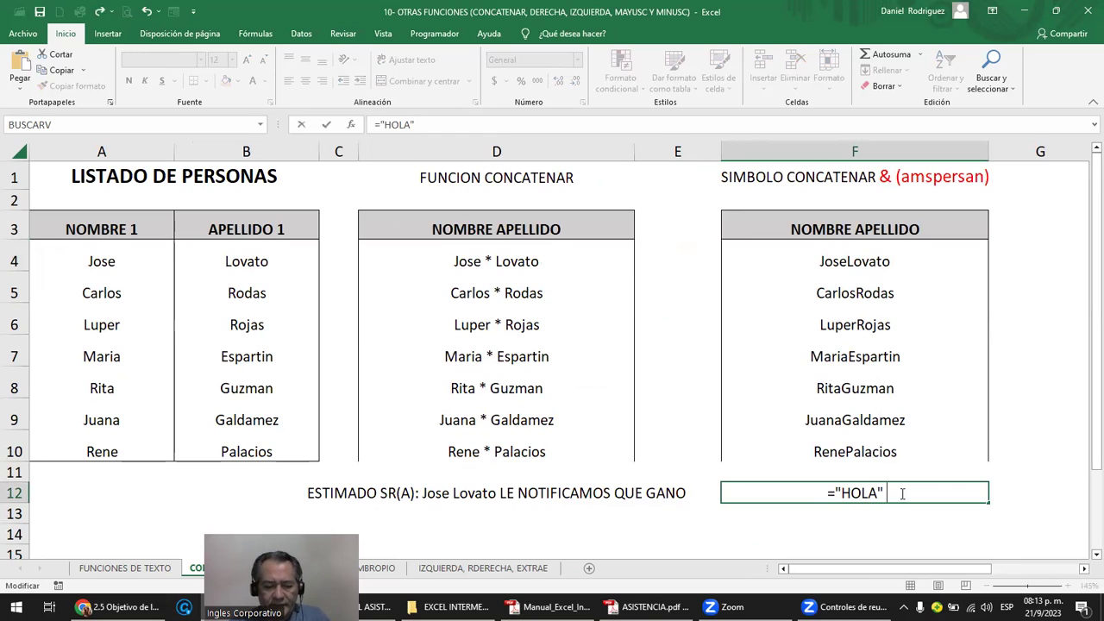
text(&)
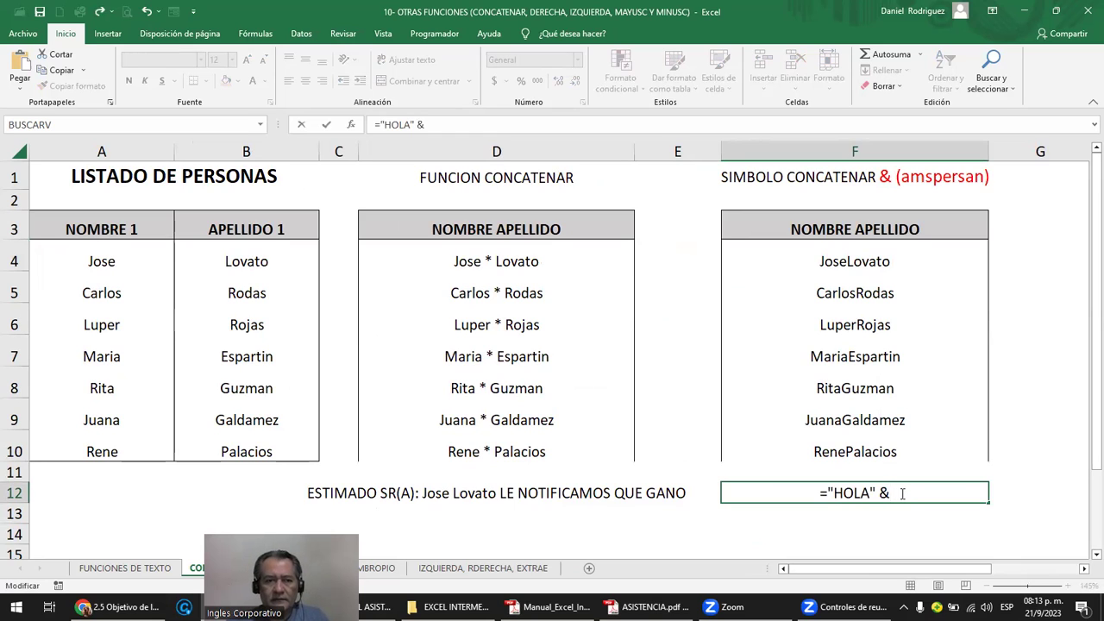
click(93, 263)
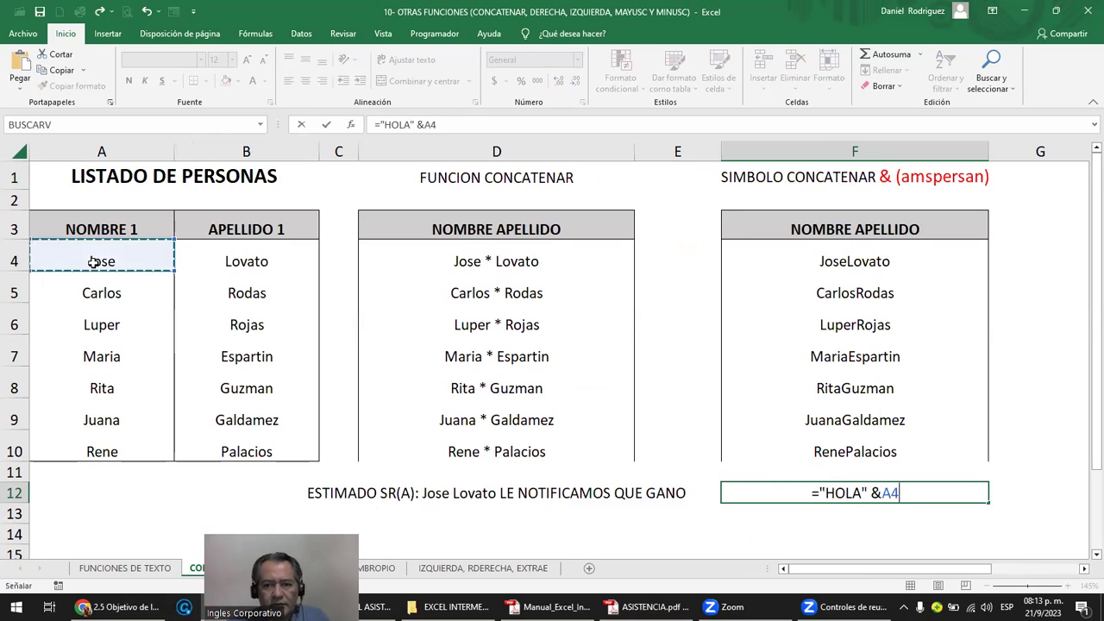
- Dismiss the formula-problem warning caused by the $ and delete the stray $ after A4
text($)
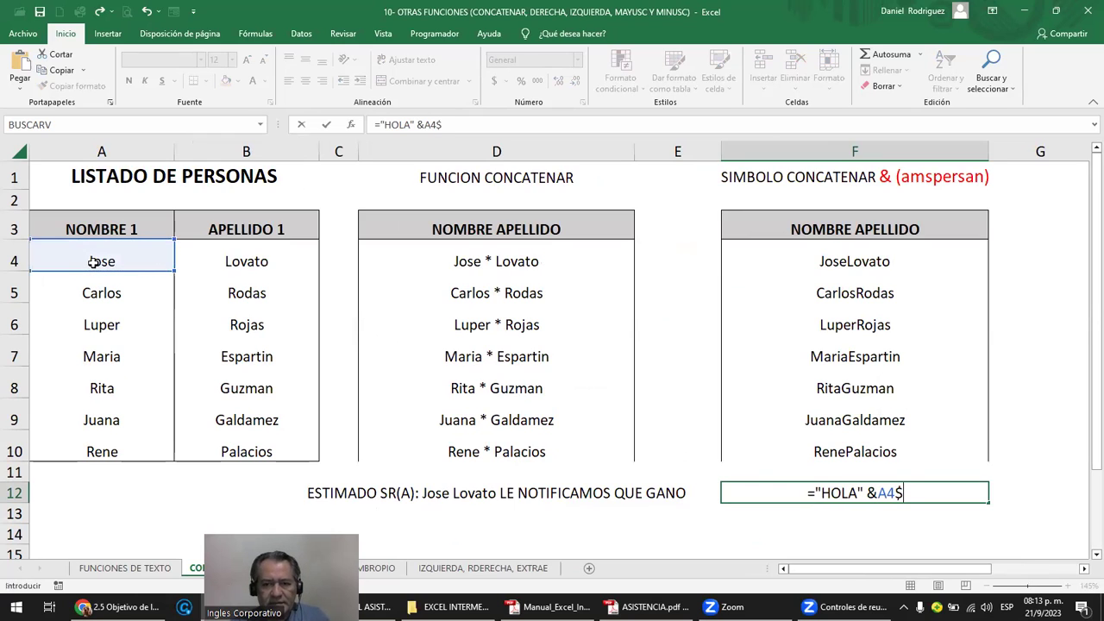
click(246, 263)
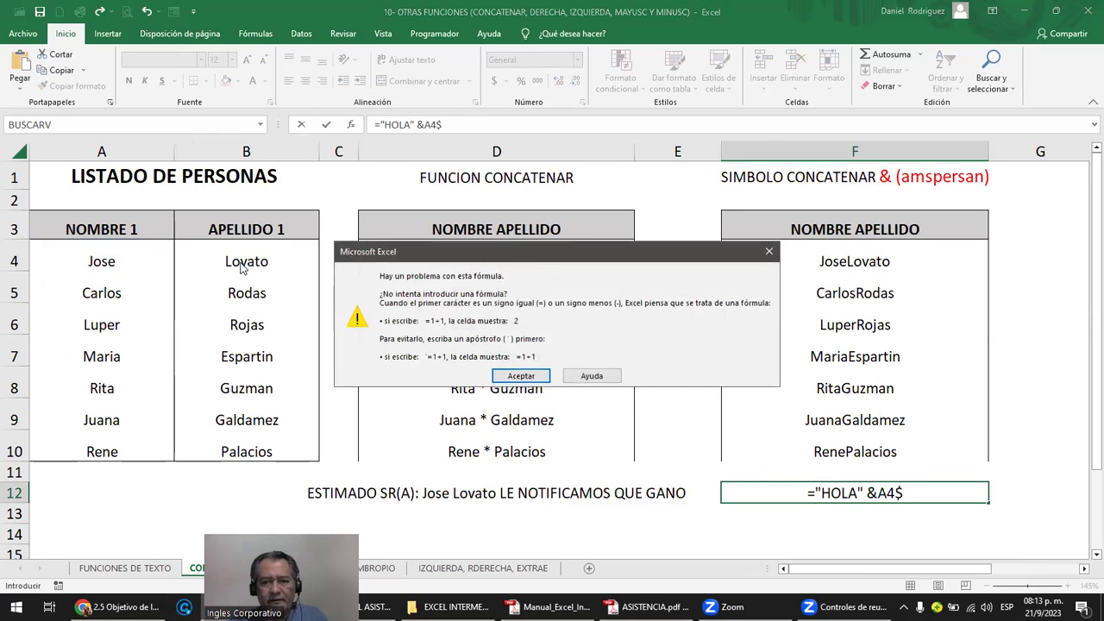
click(511, 376)
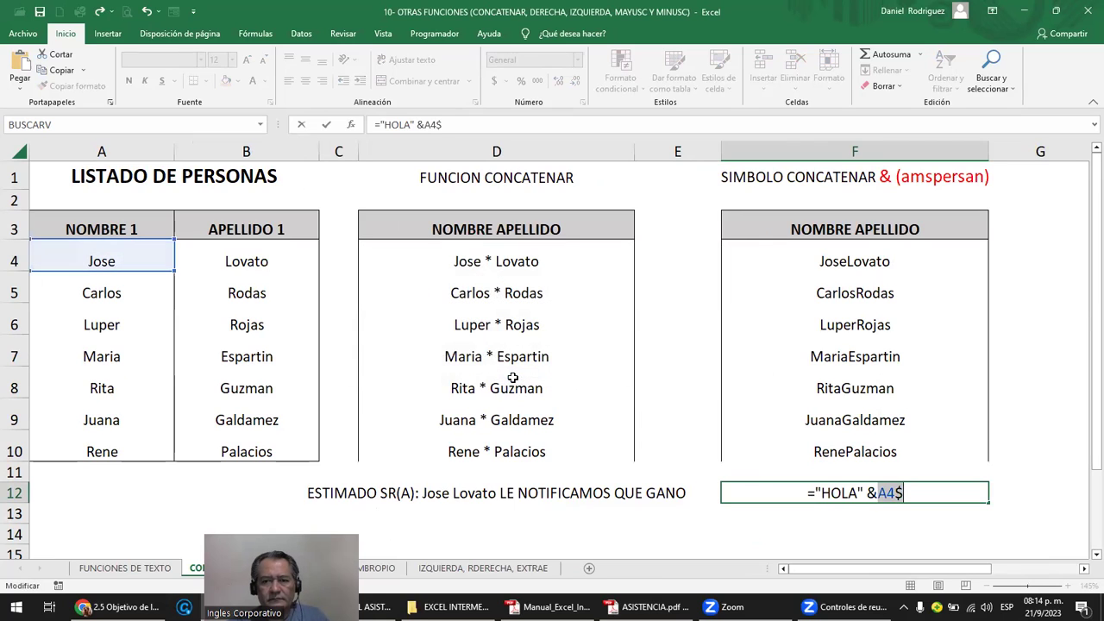
click(931, 496)
key(BackSpace)
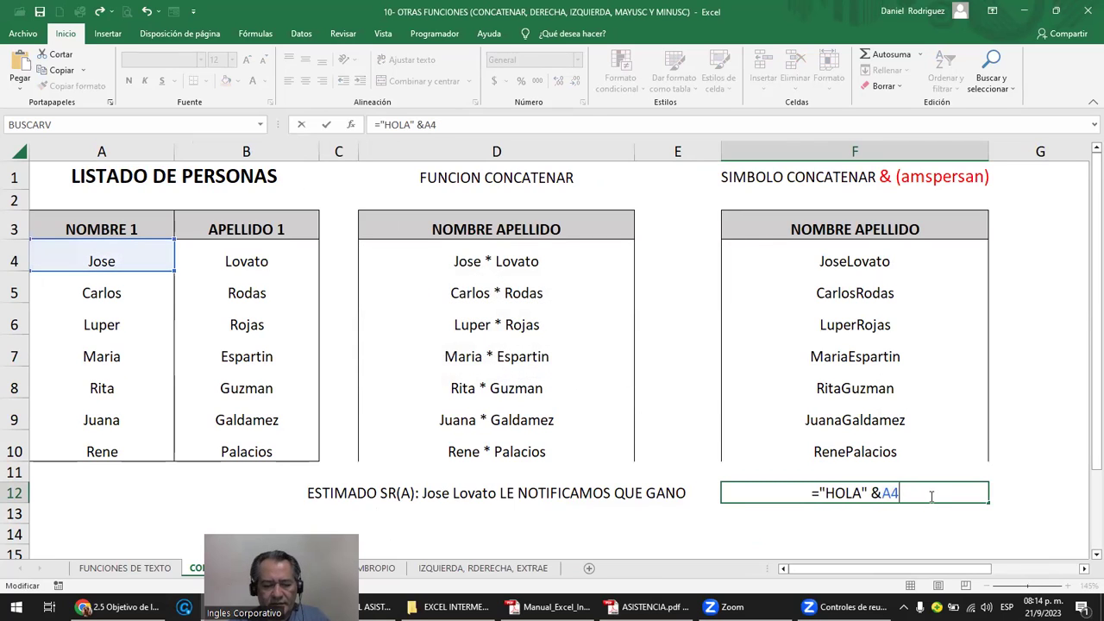
- Append &B4 so F12 reads ="HOLA" &A4&B4, then reopen it for editing
text(&)
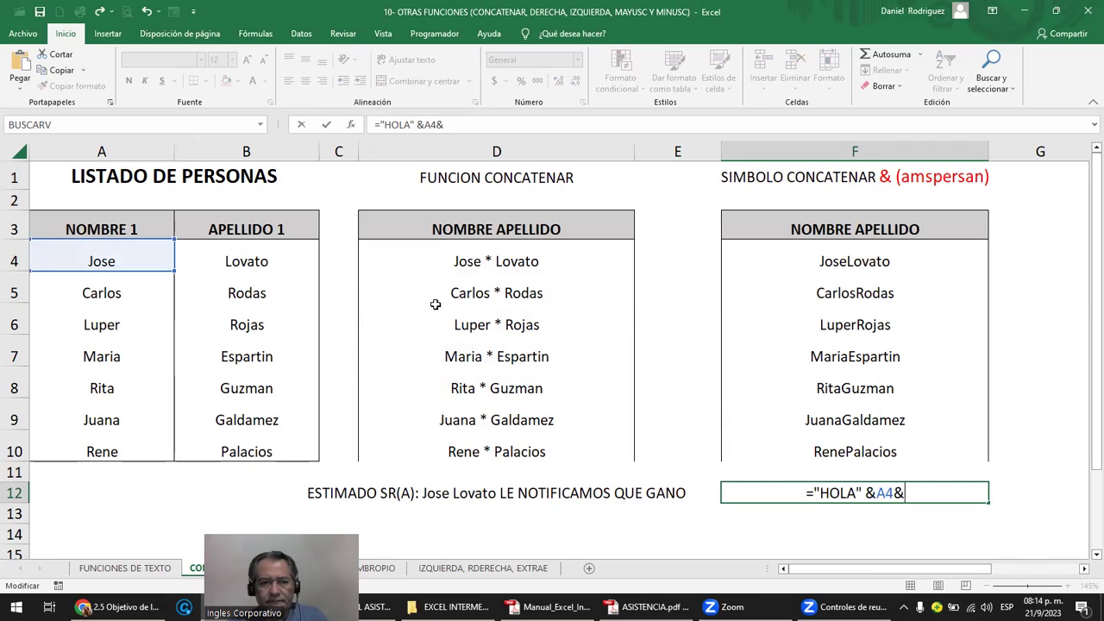
click(258, 261)
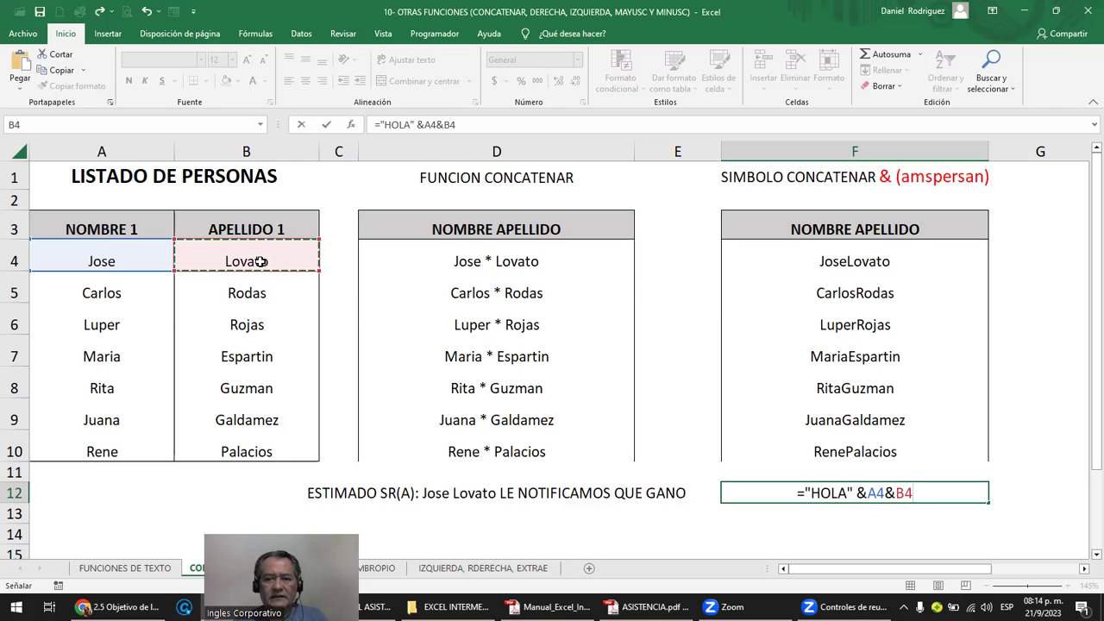
key(Return)
key(Up)
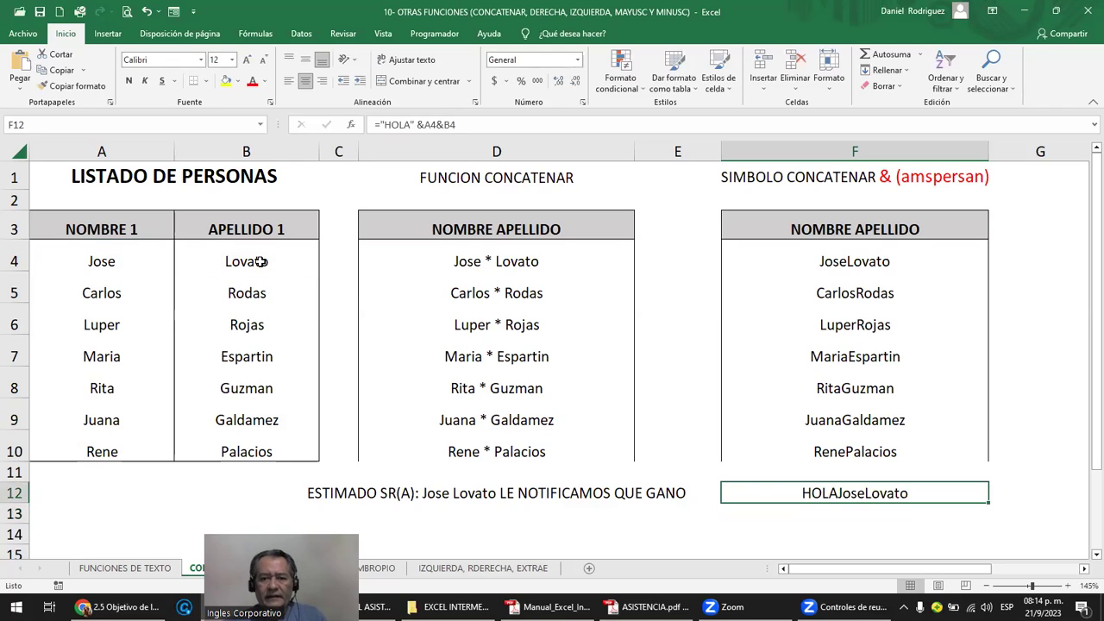
key(F2)
- Add ' : ' after HOLA inside the quotes of the F12 formula
click(844, 492)
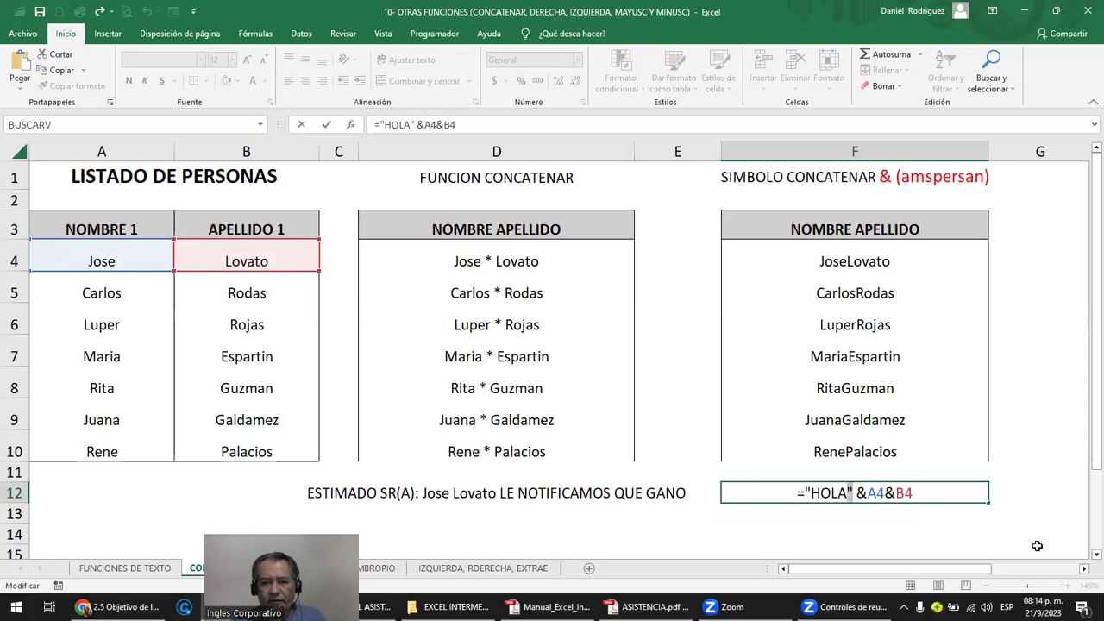
text(:)
key(ctrl+Return)
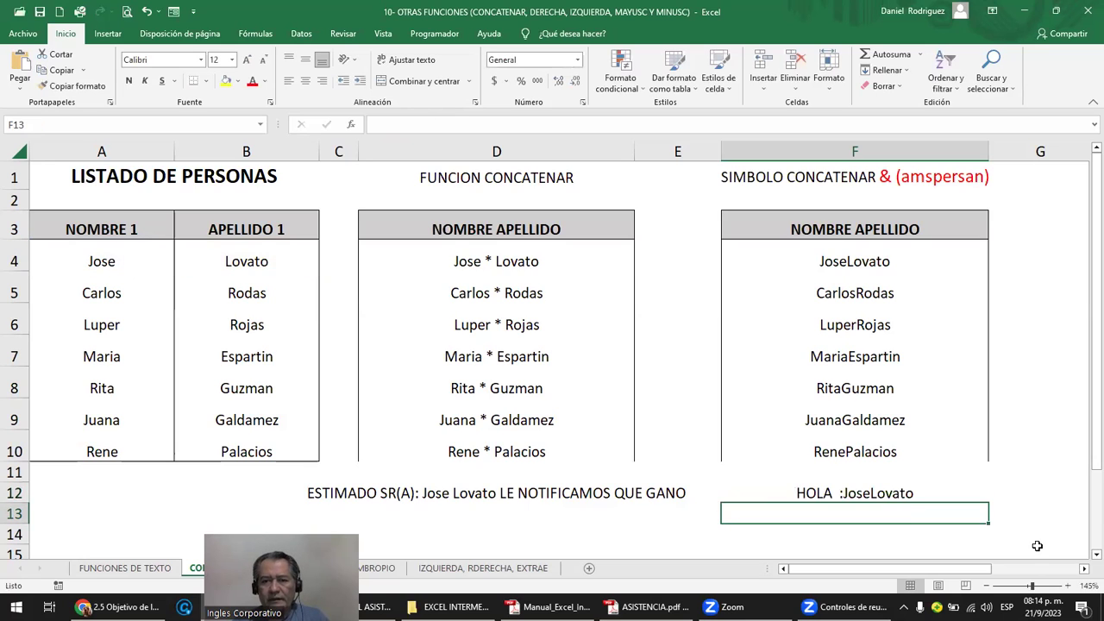
key(F2)
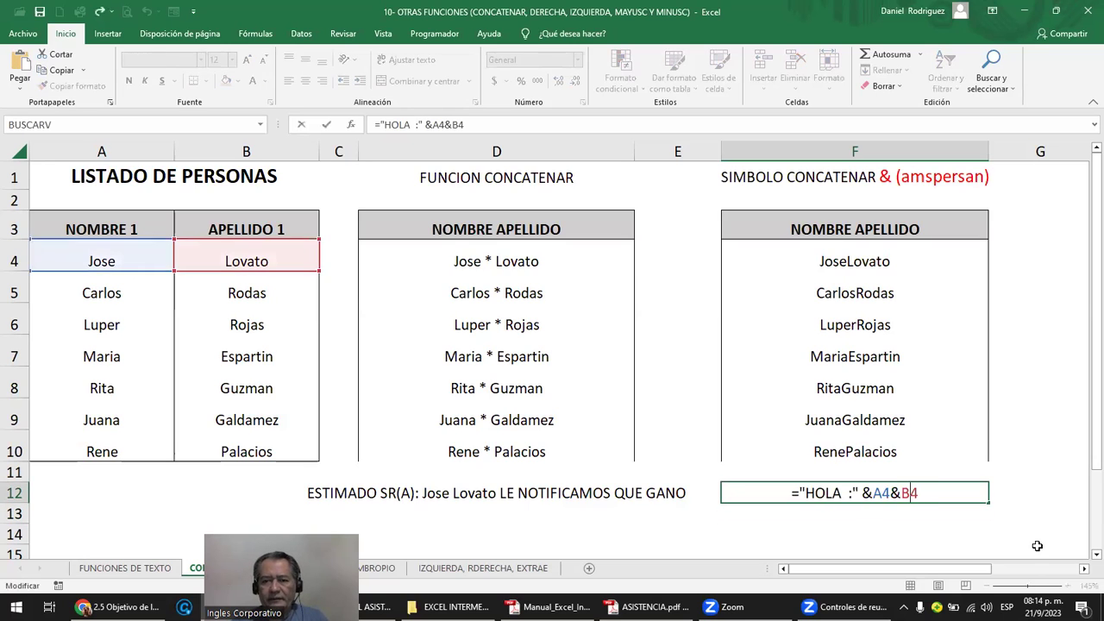
key(Left)
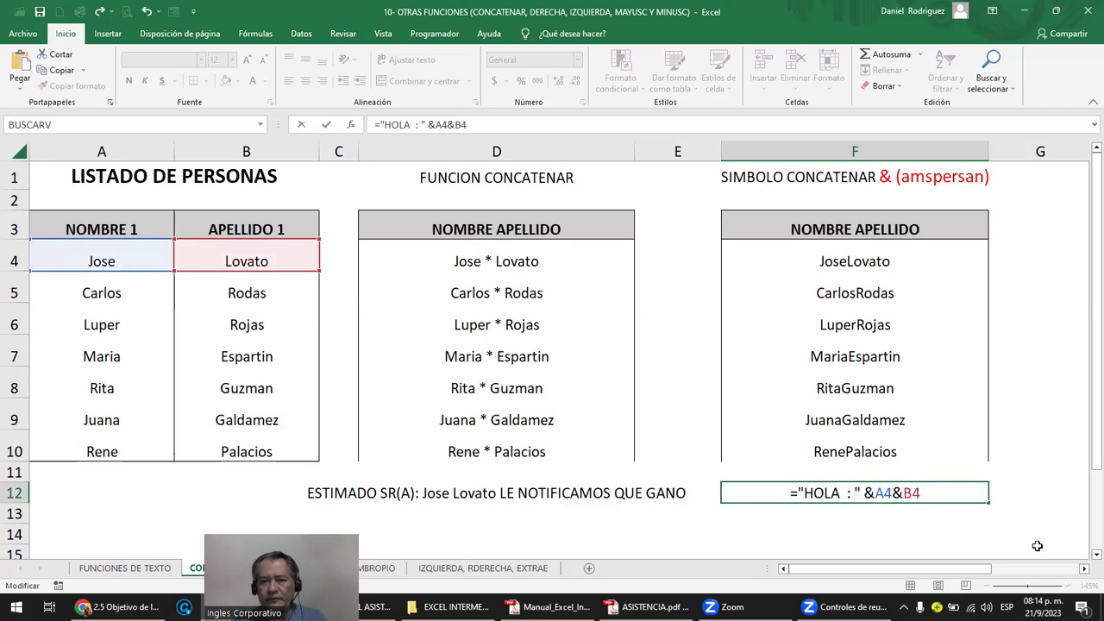
key(ctrl+Return)
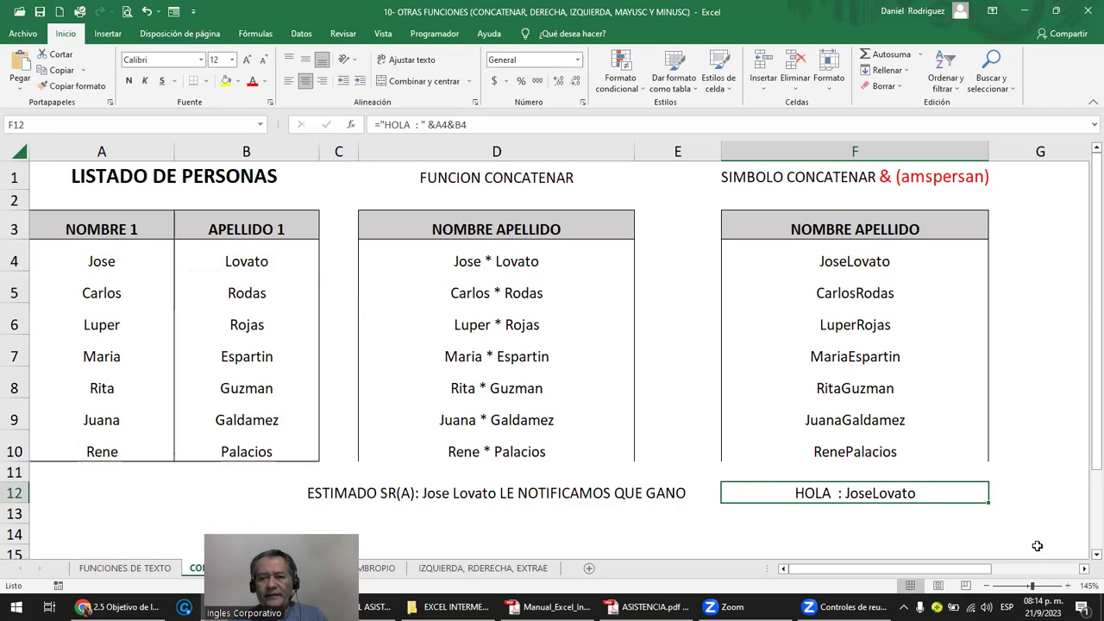
key(F2)
key(Left)
key(Left)
key(Left)
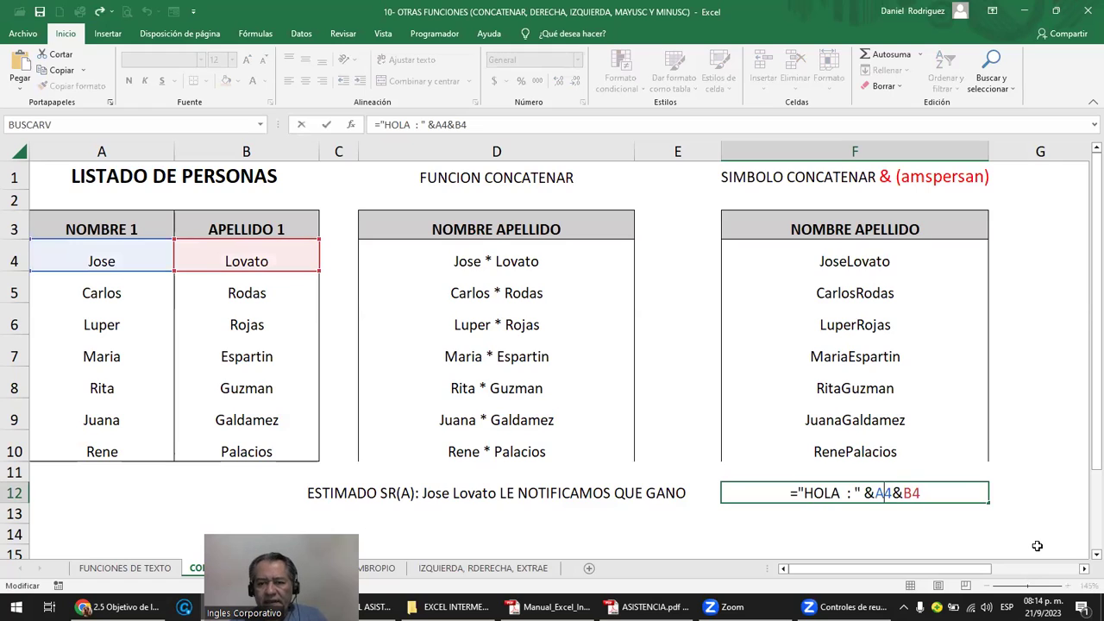
key(Right)
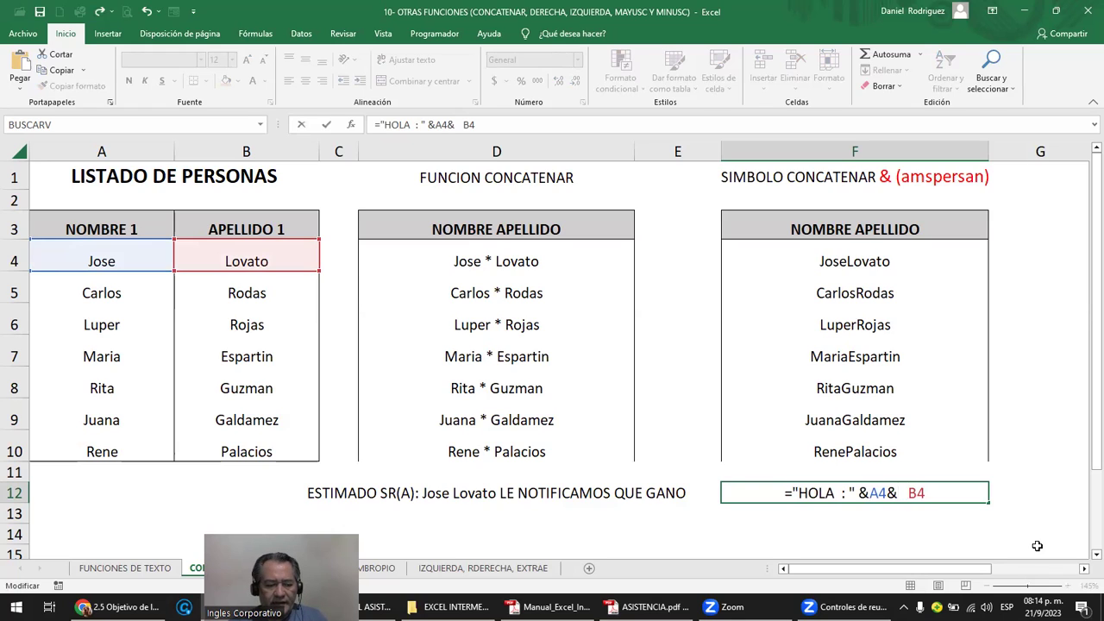
text("")
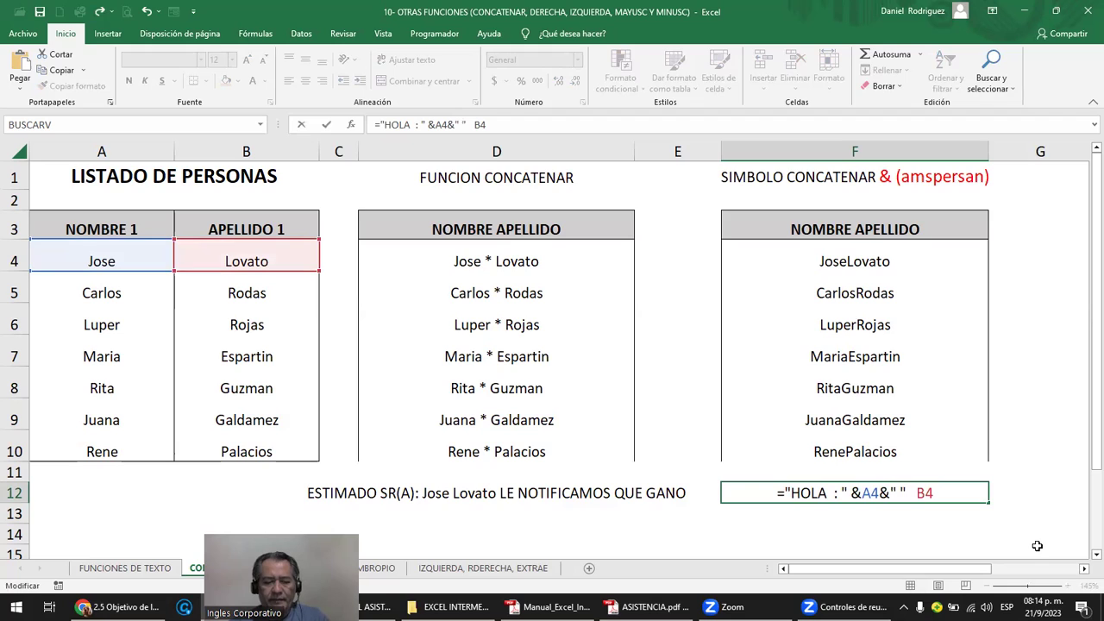
text(&)
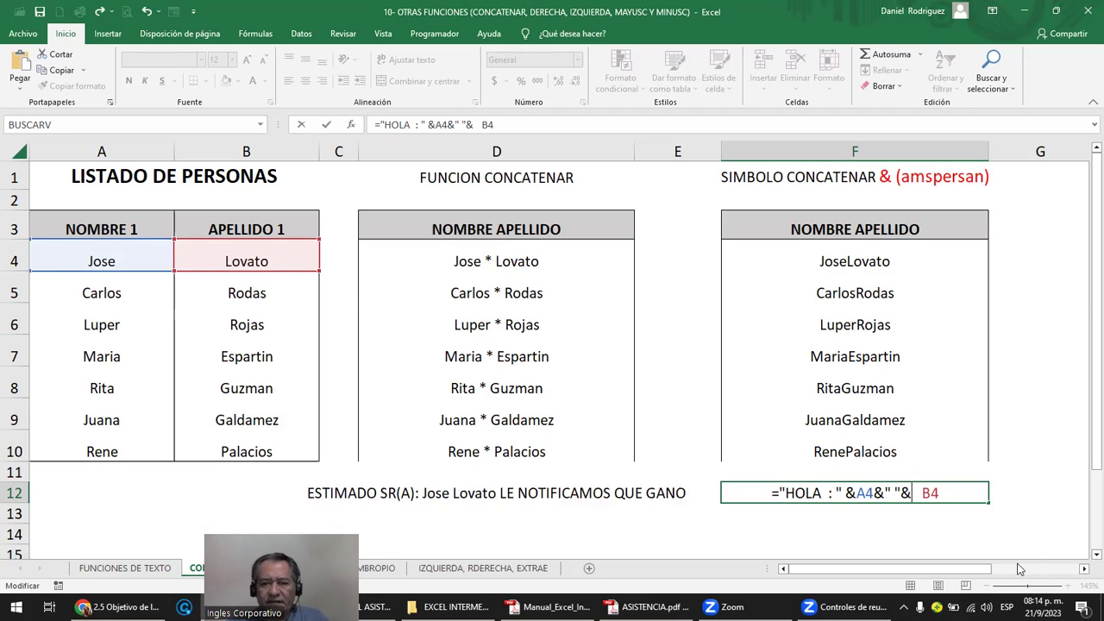
click(855, 493)
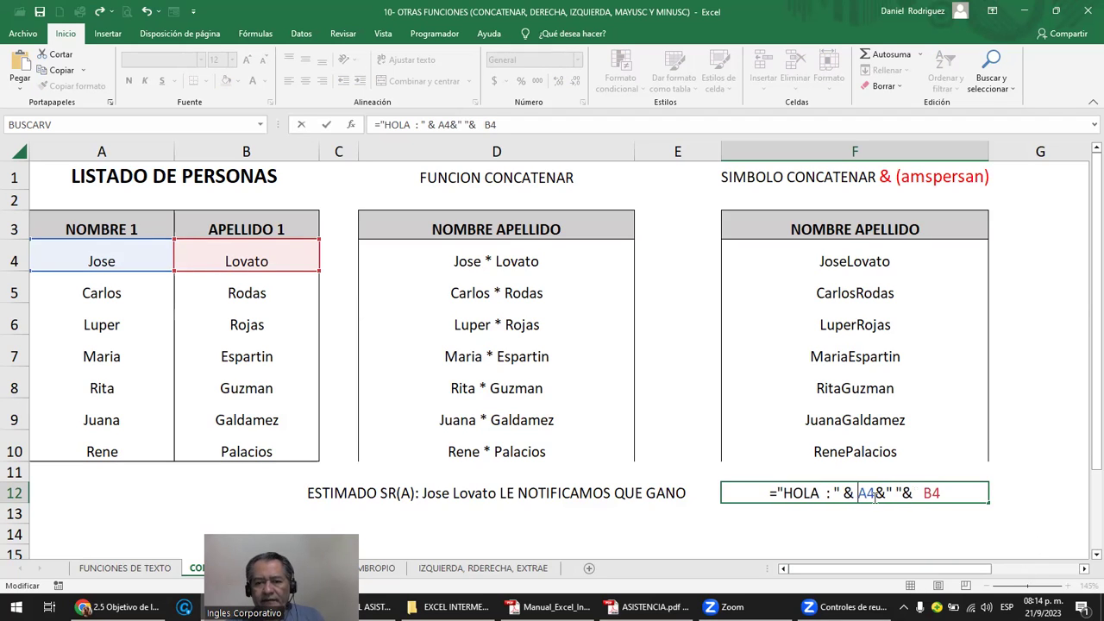
click(878, 494)
double_click(847, 493)
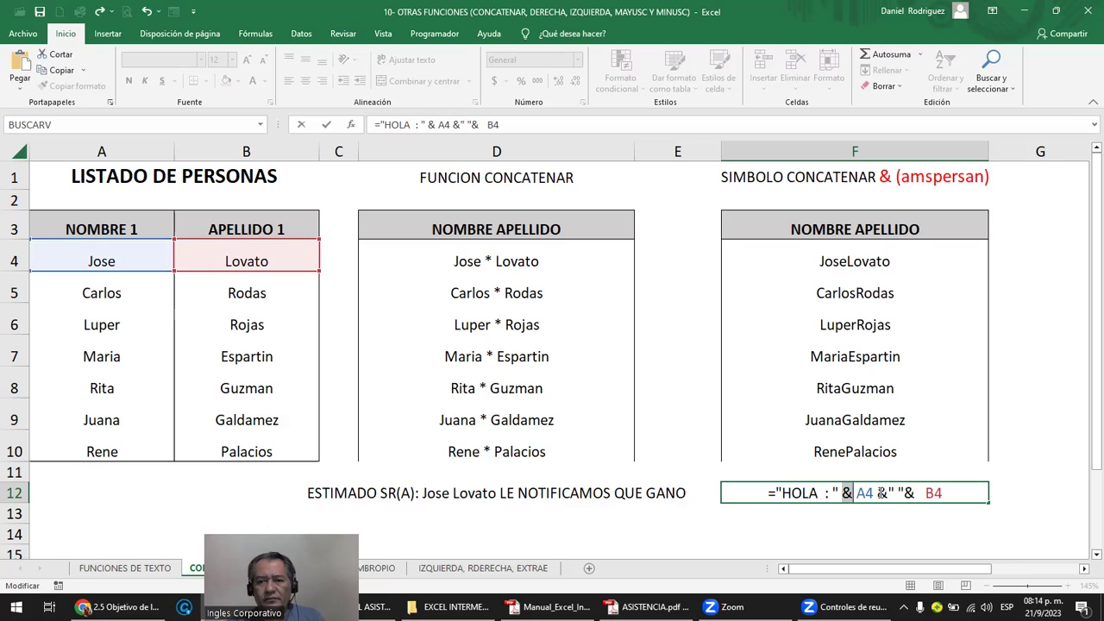
double_click(883, 493)
click(900, 494)
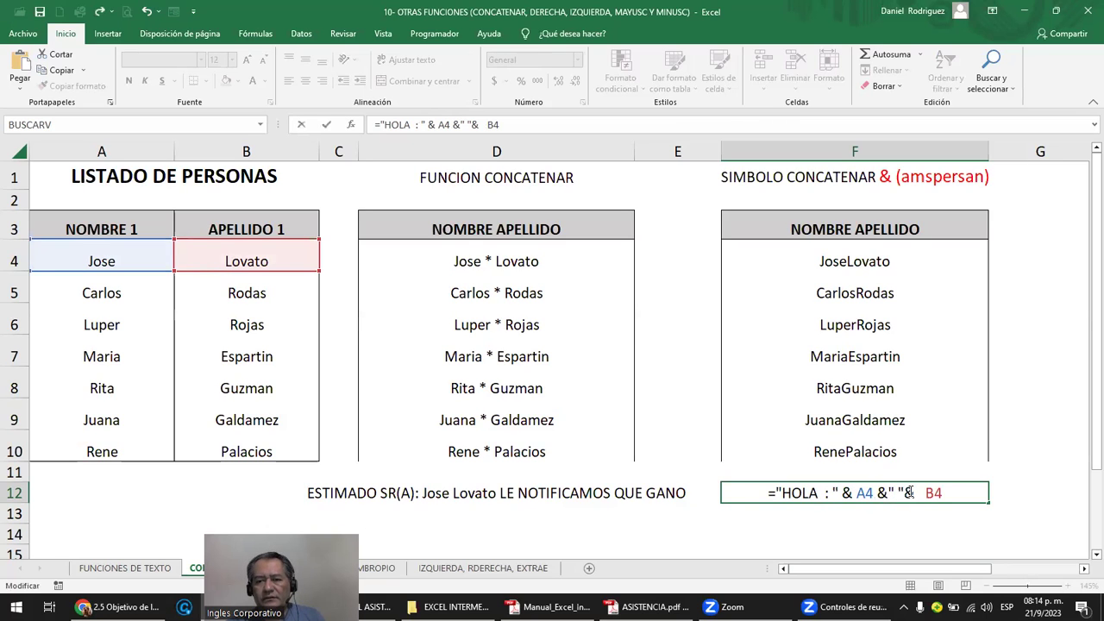
double_click(932, 494)
click(963, 494)
key(Return)
- Compare the F12 formula with the CONCATENAR formula in D12
click(961, 494)
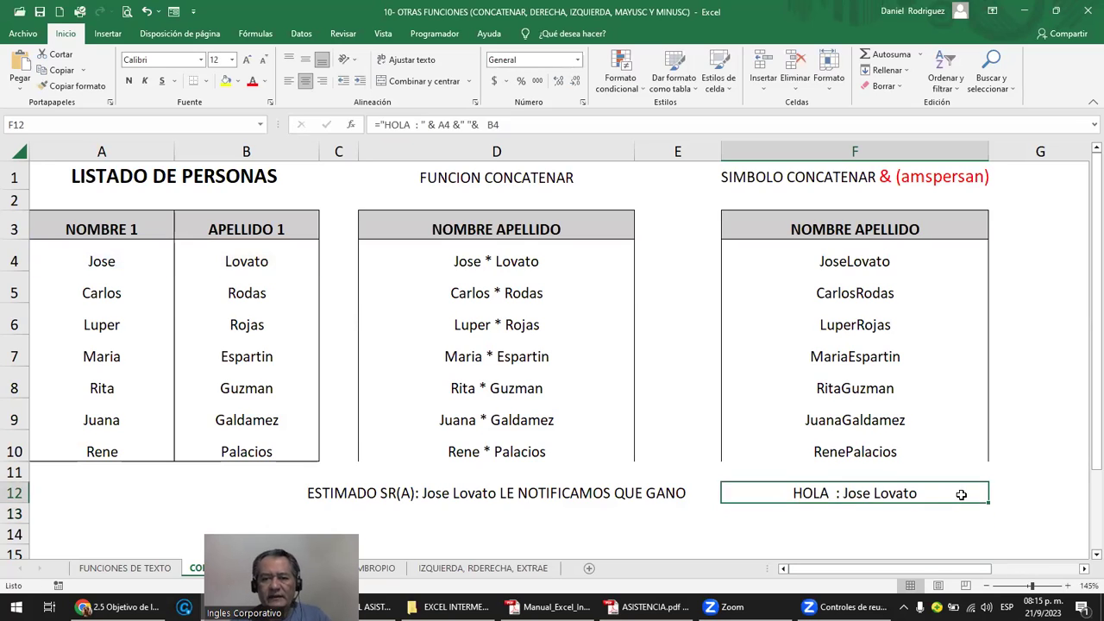
double_click(962, 494)
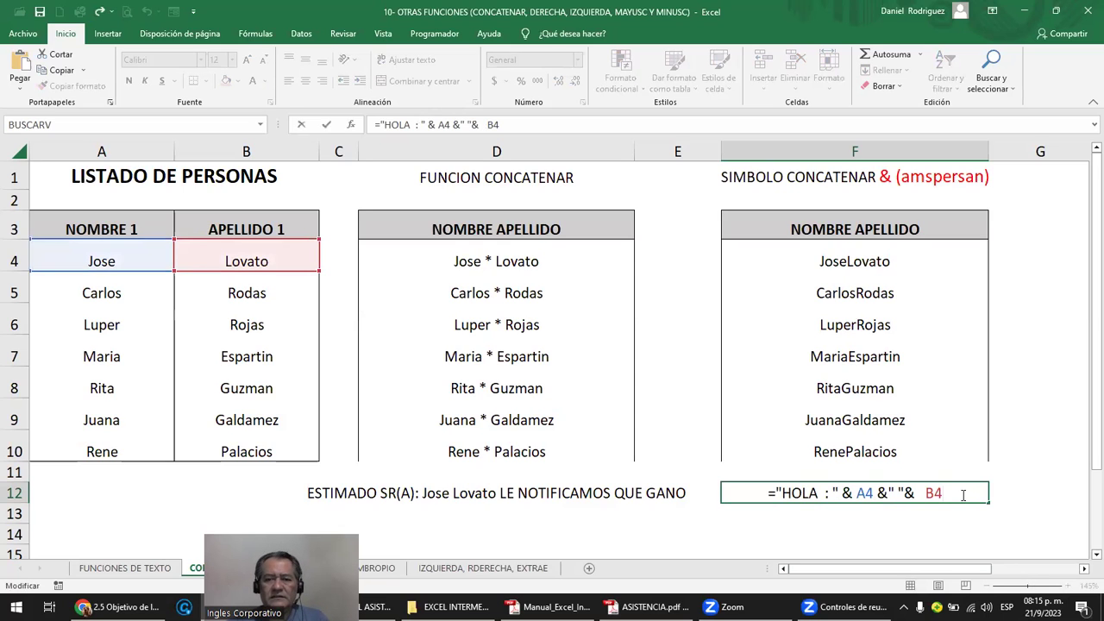
key(Return)
click(961, 494)
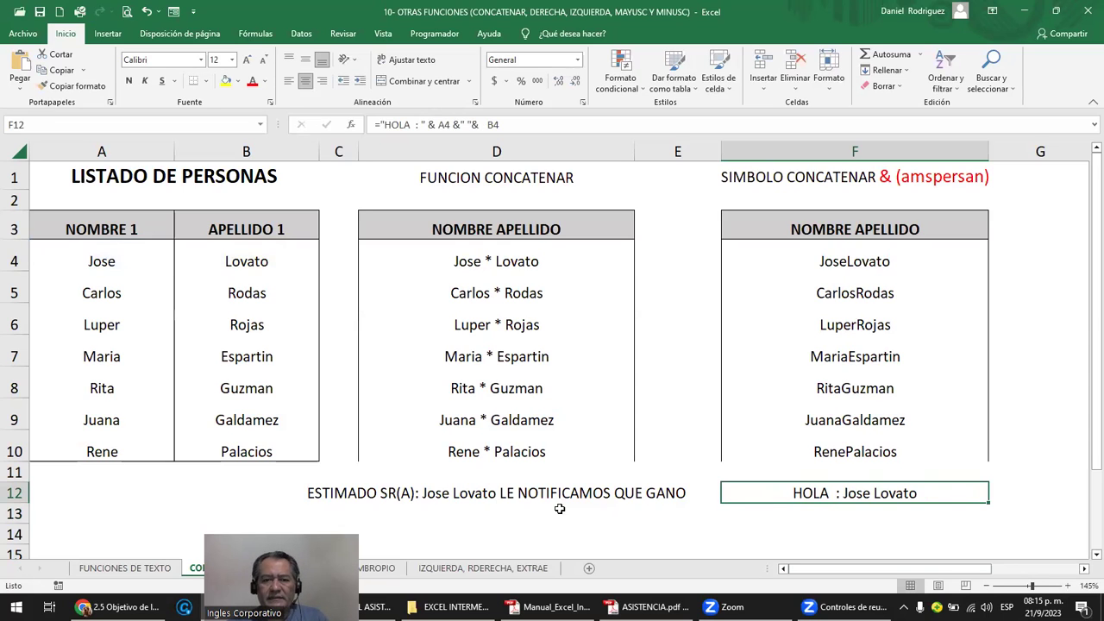
double_click(428, 492)
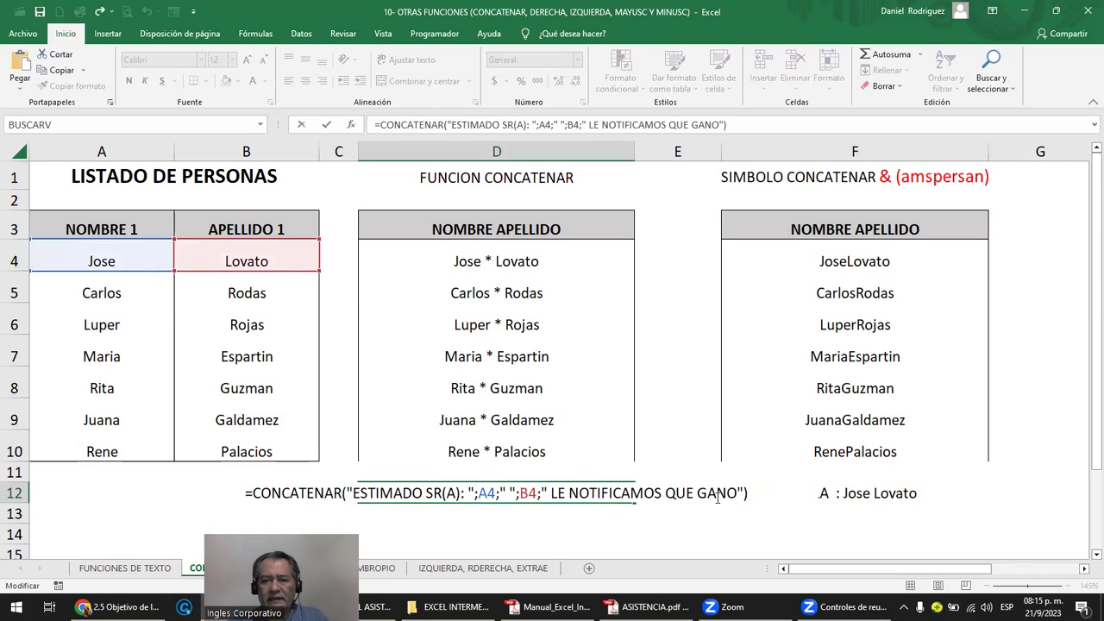
key(Escape)
click(880, 492)
key(F2)
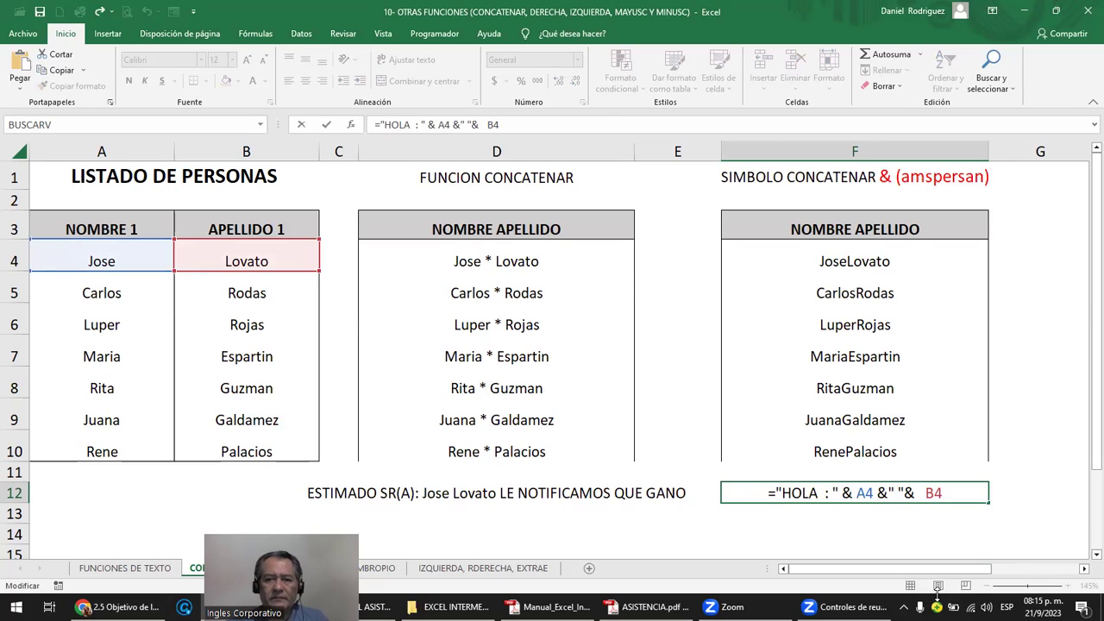
- Edit F4 to join A4 and B4 with an asterisk separator
key(Escape)
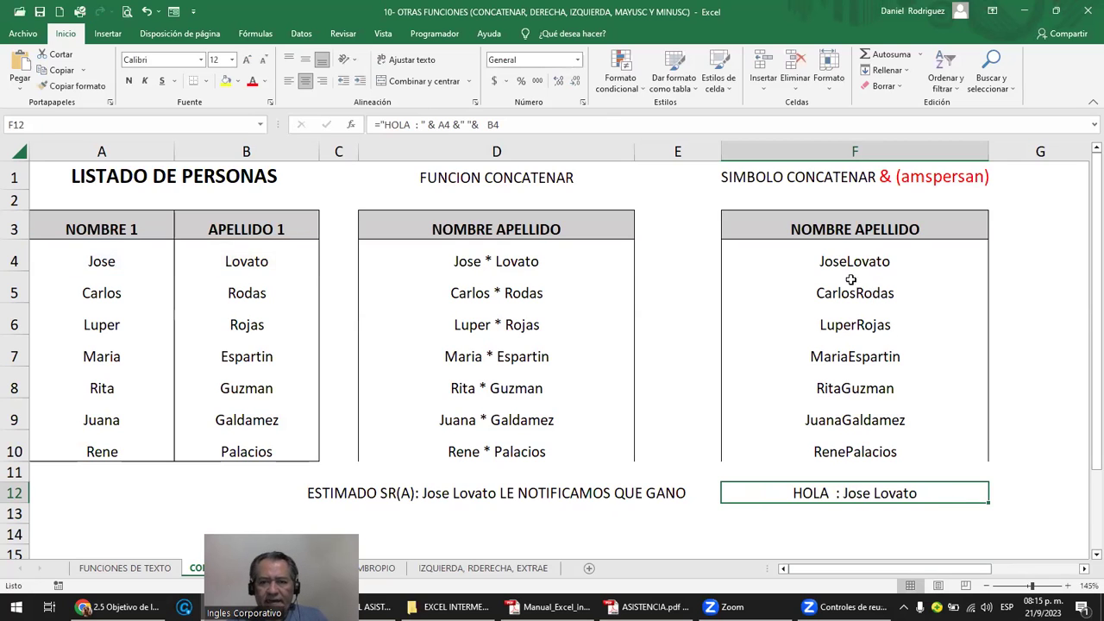
double_click(847, 264)
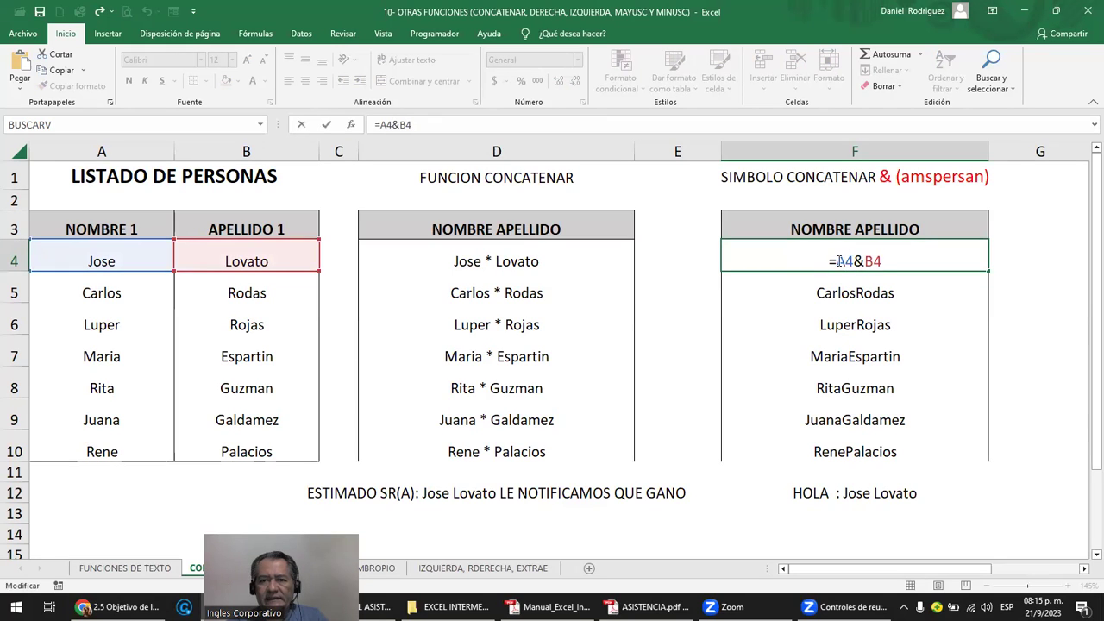
click(864, 261)
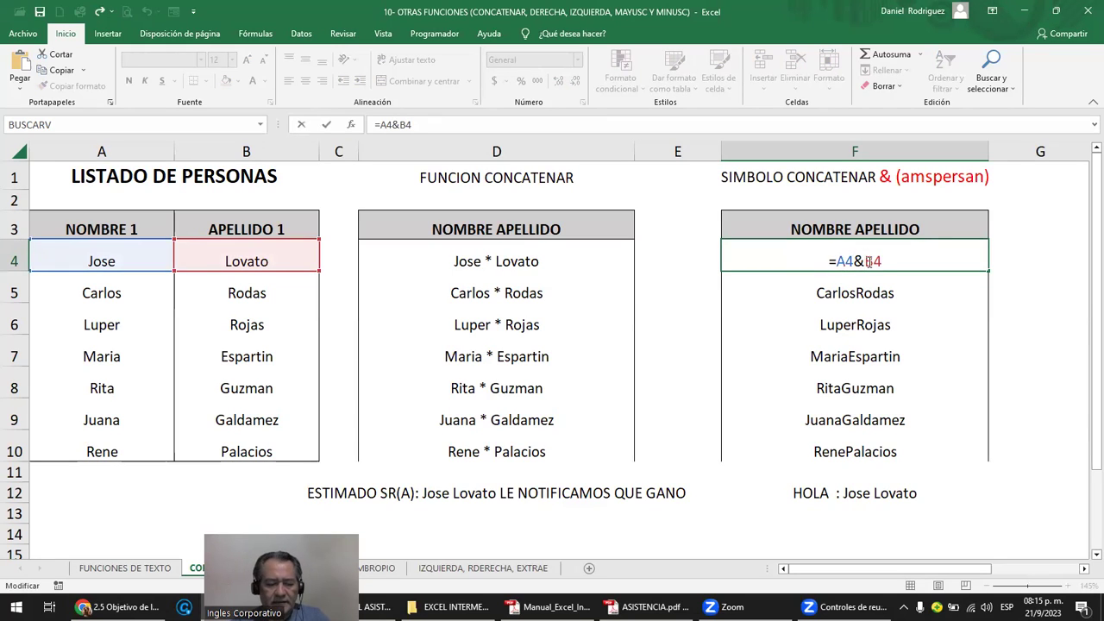
text(" ")
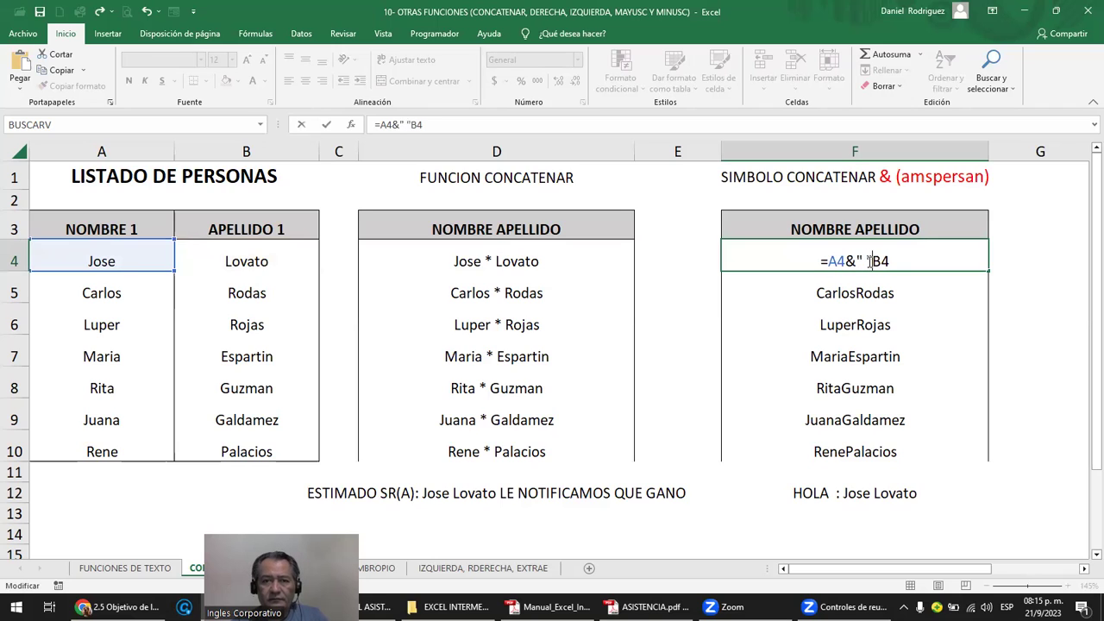
key(BackSpace)
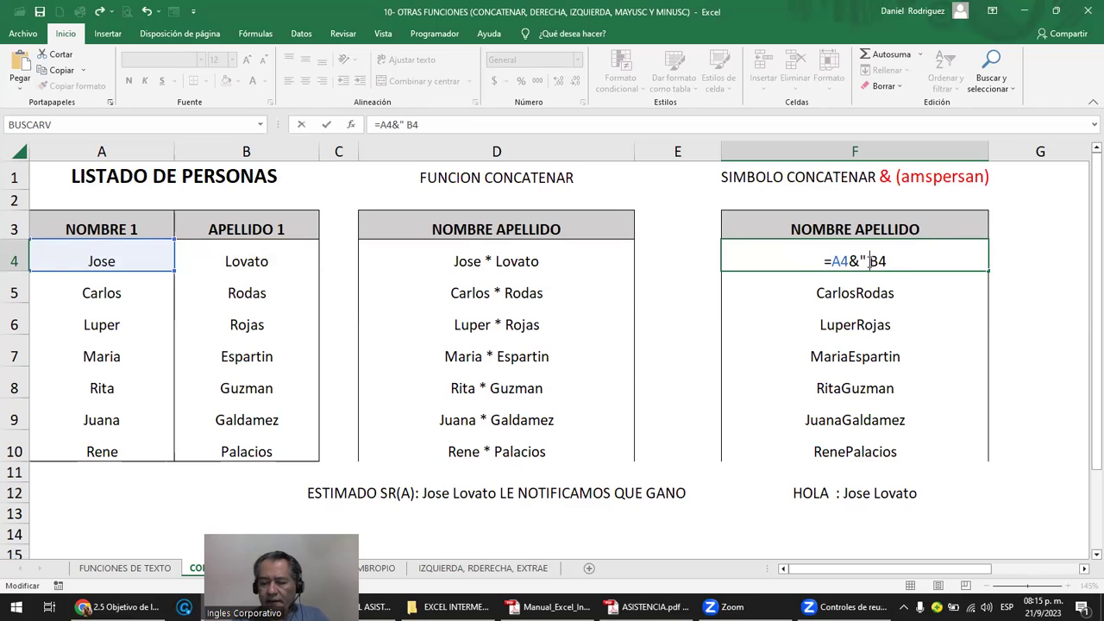
key(BackSpace)
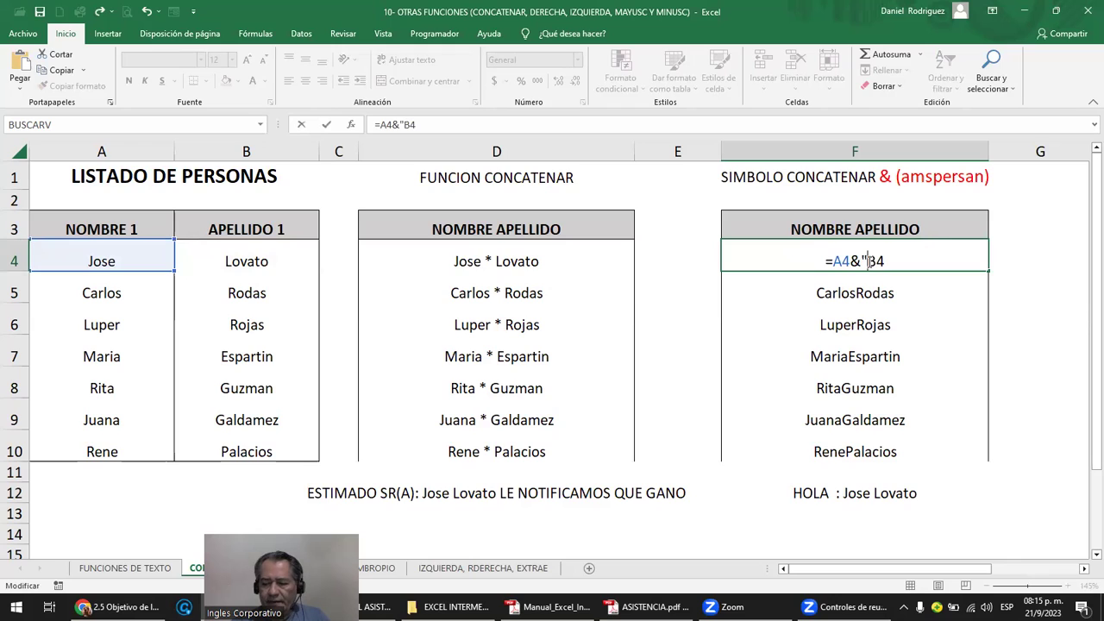
text(*)
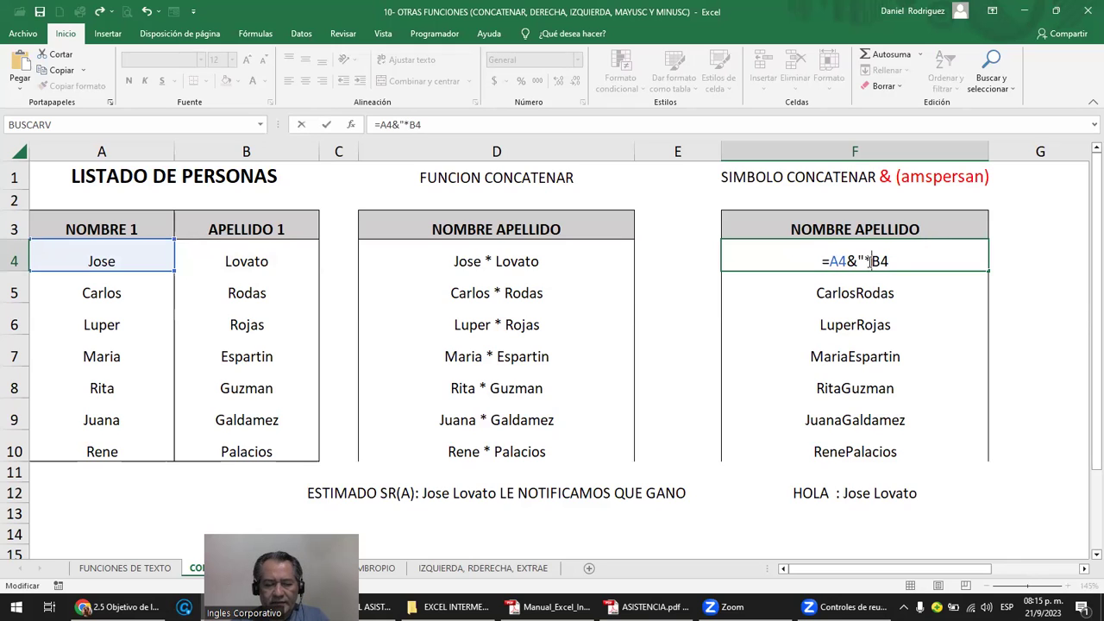
text(")
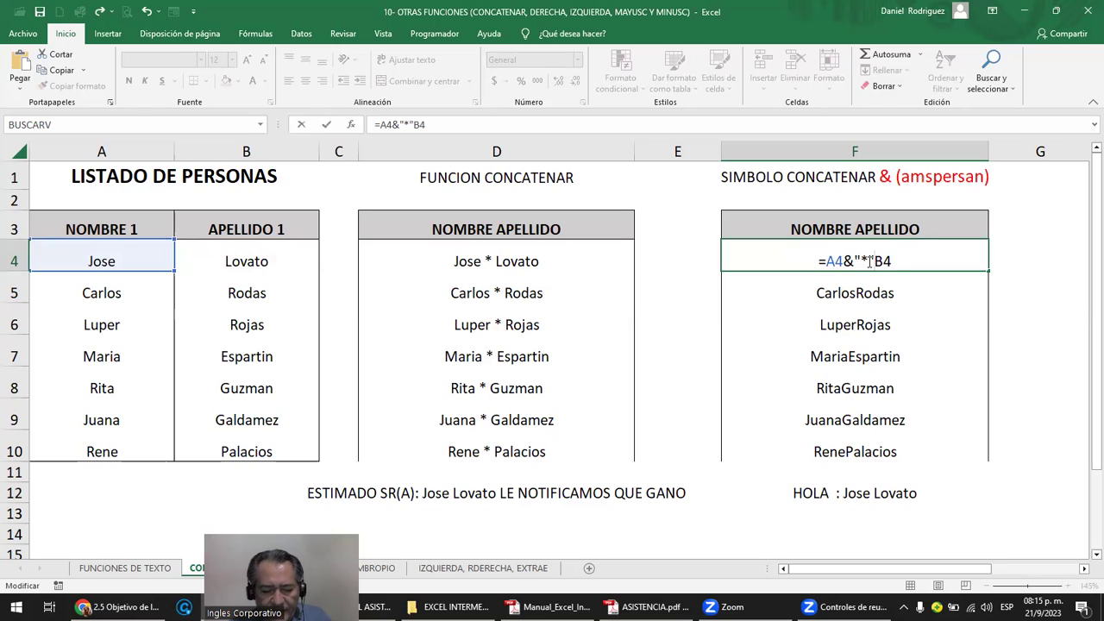
text(&)
key(Return)
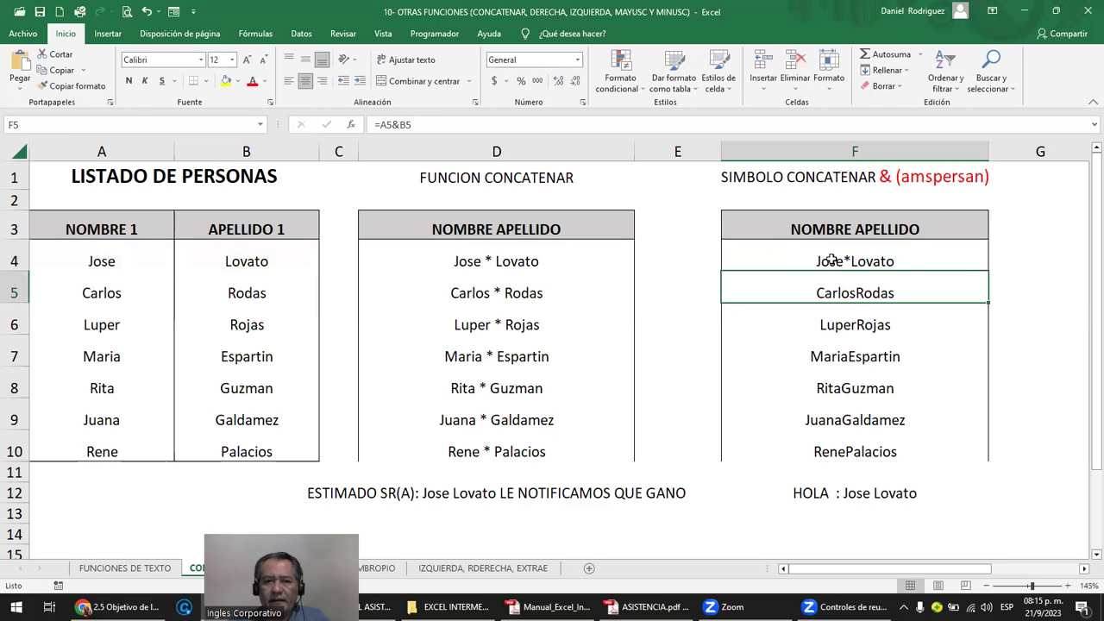
double_click(832, 259)
click(856, 260)
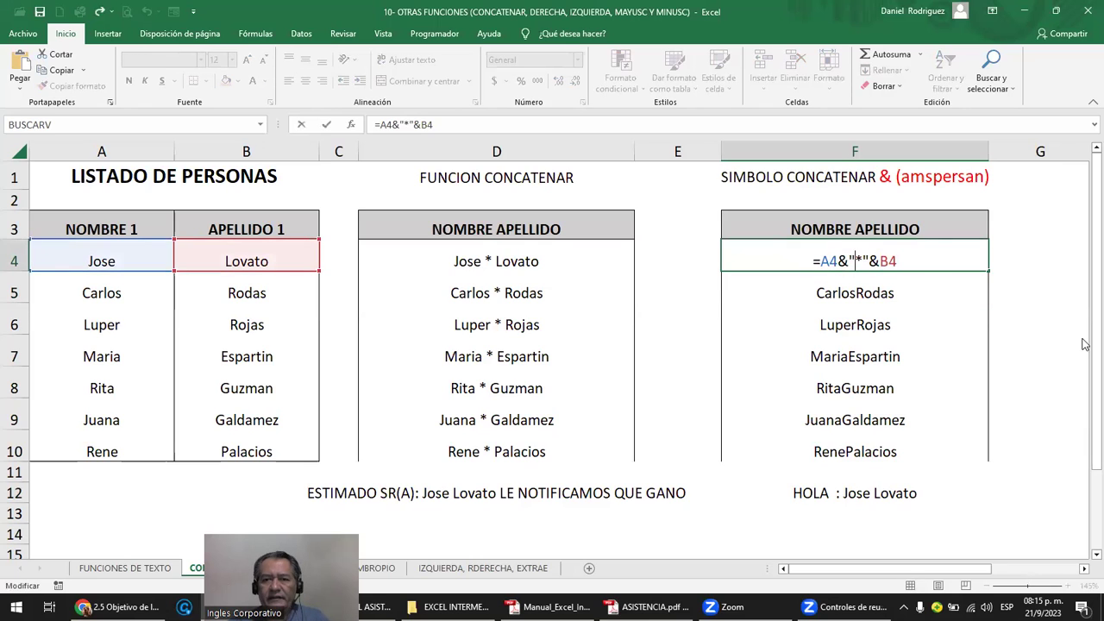
key(Right)
key(Right)
key(shift+Right)
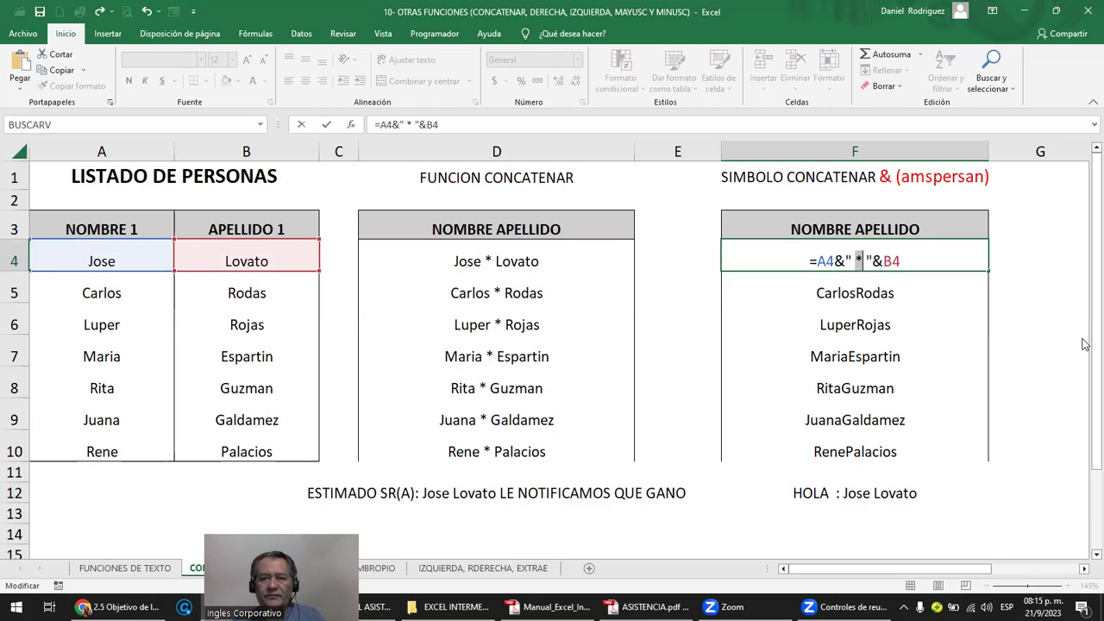
key(Left)
key(Left)
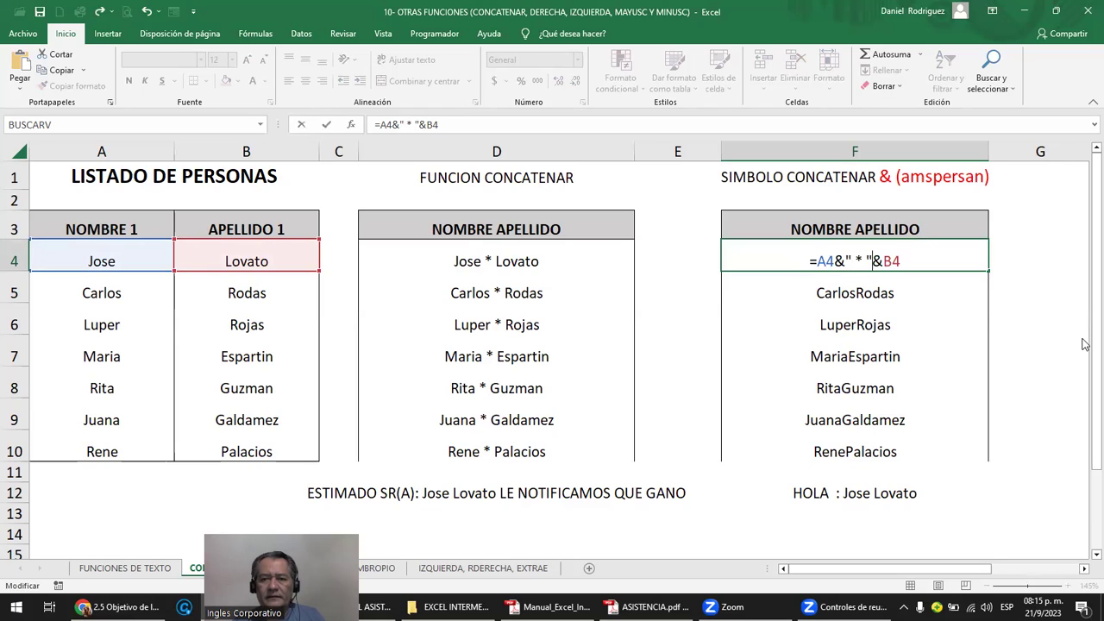
key(Return)
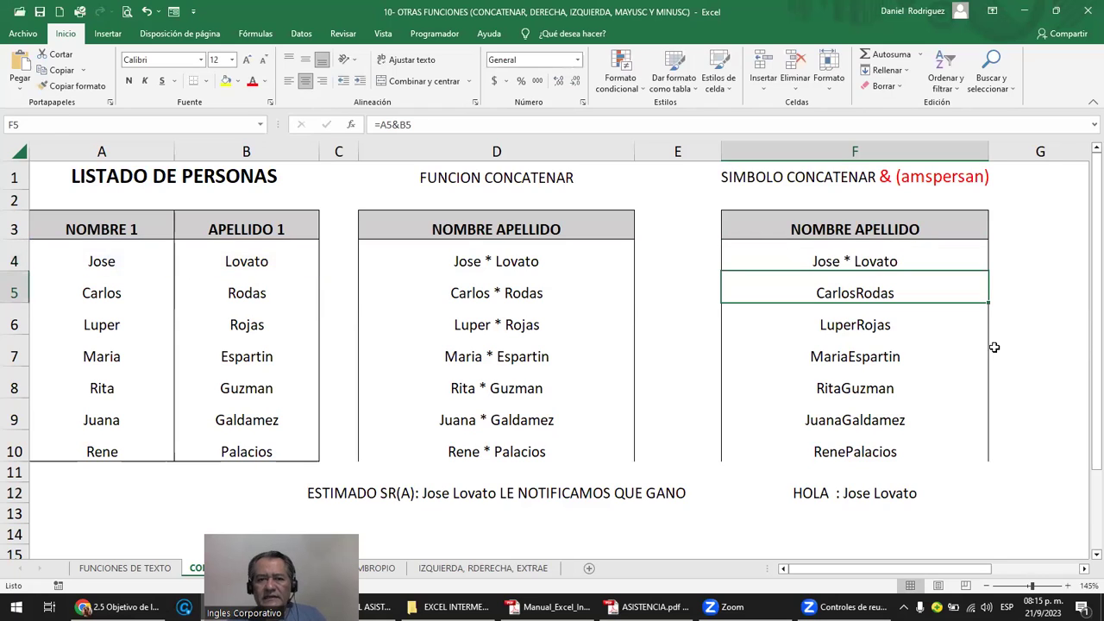
- Fill F4's formula down to F10 and compare with D4's CONCATENAR result
click(967, 253)
drag(988, 271, 973, 454)
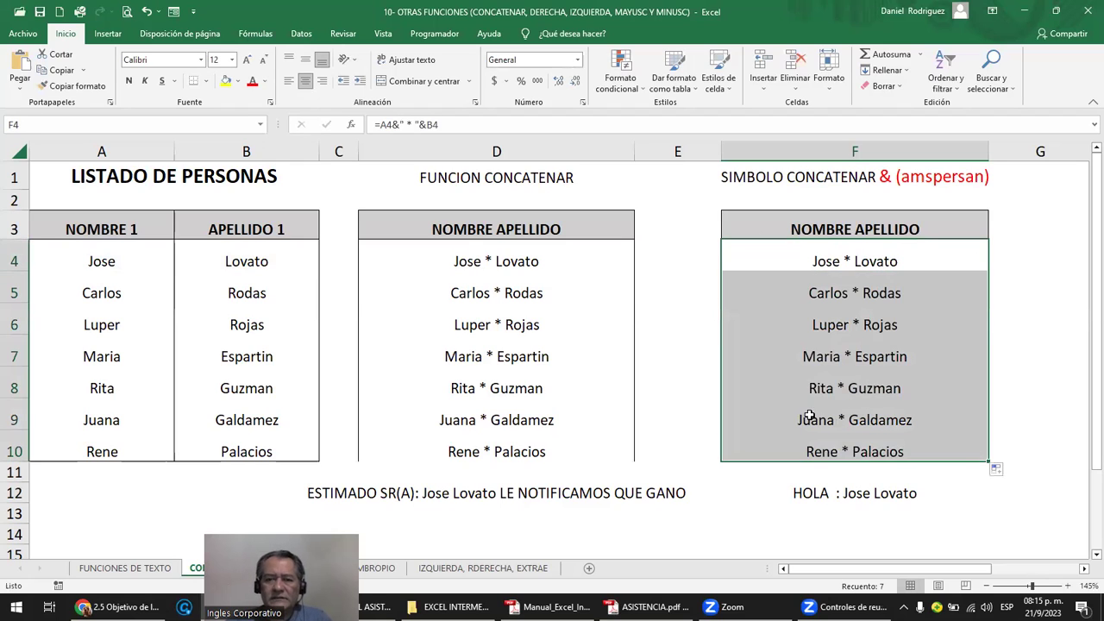
click(472, 265)
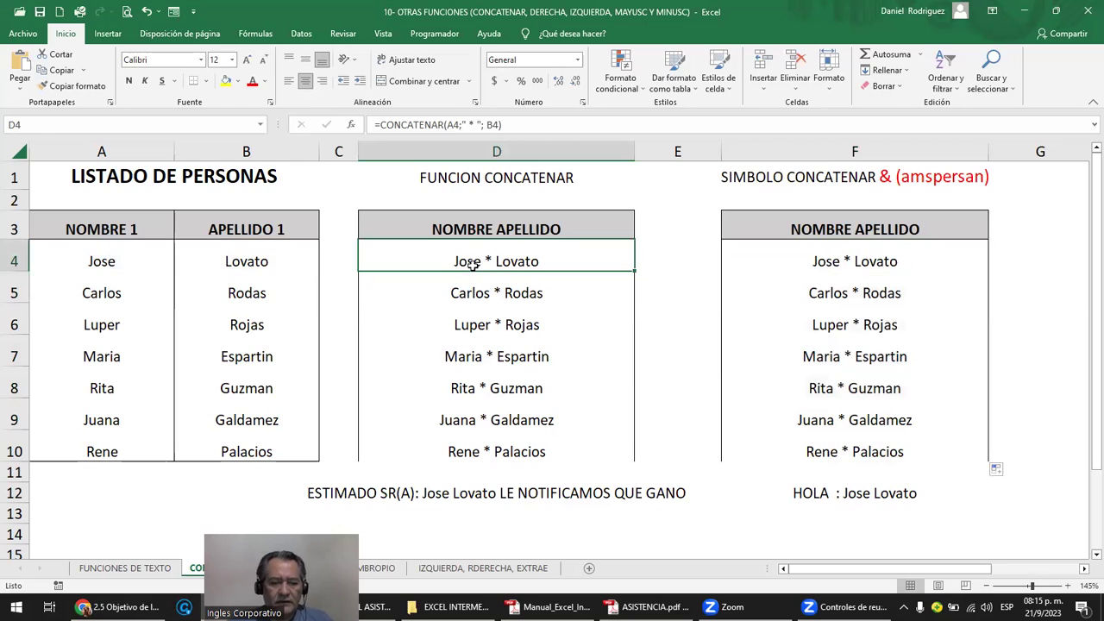
double_click(473, 265)
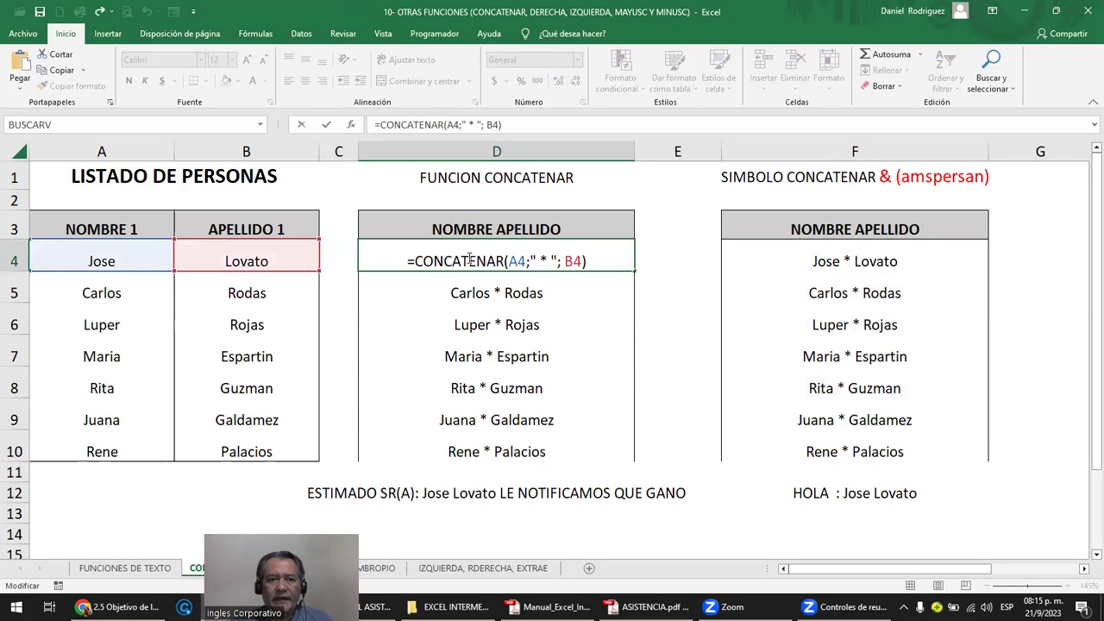
key(Escape)
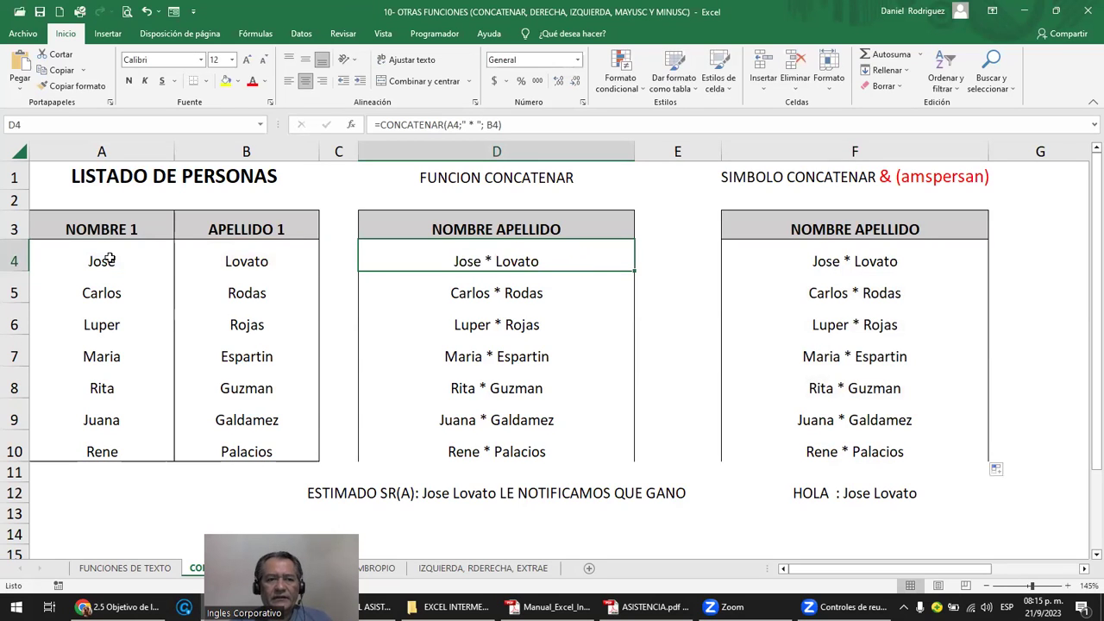
drag(110, 259, 220, 263)
click(184, 494)
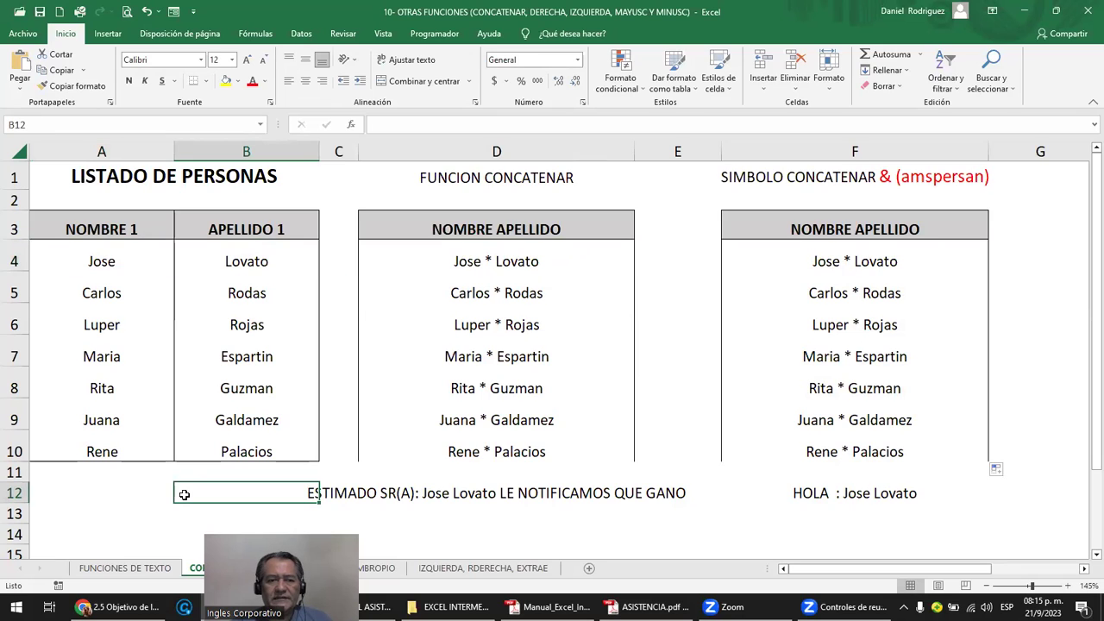
click(480, 528)
text(=COC)
key(BackSpace)
text(NCA)
key(Return)
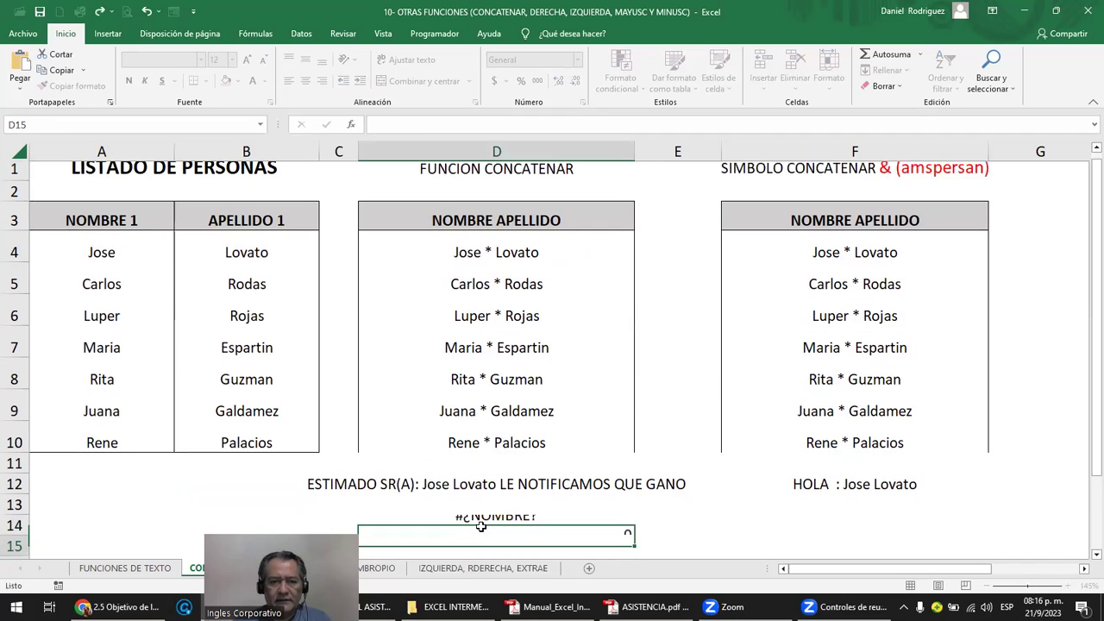
key(Up)
key(F2)
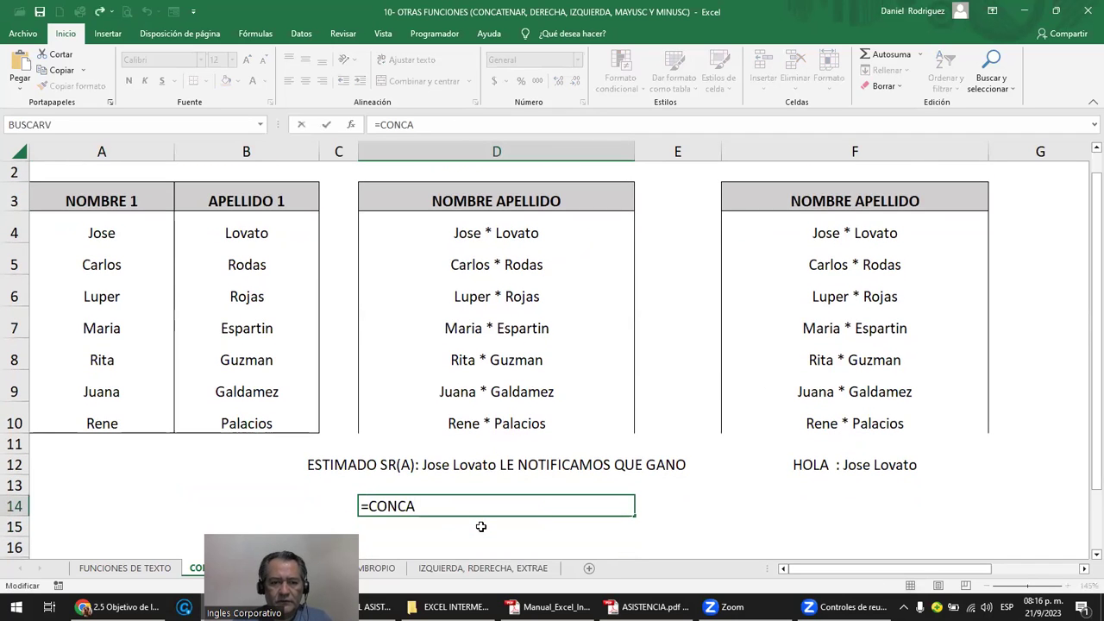
text(TE)
key(Tab)
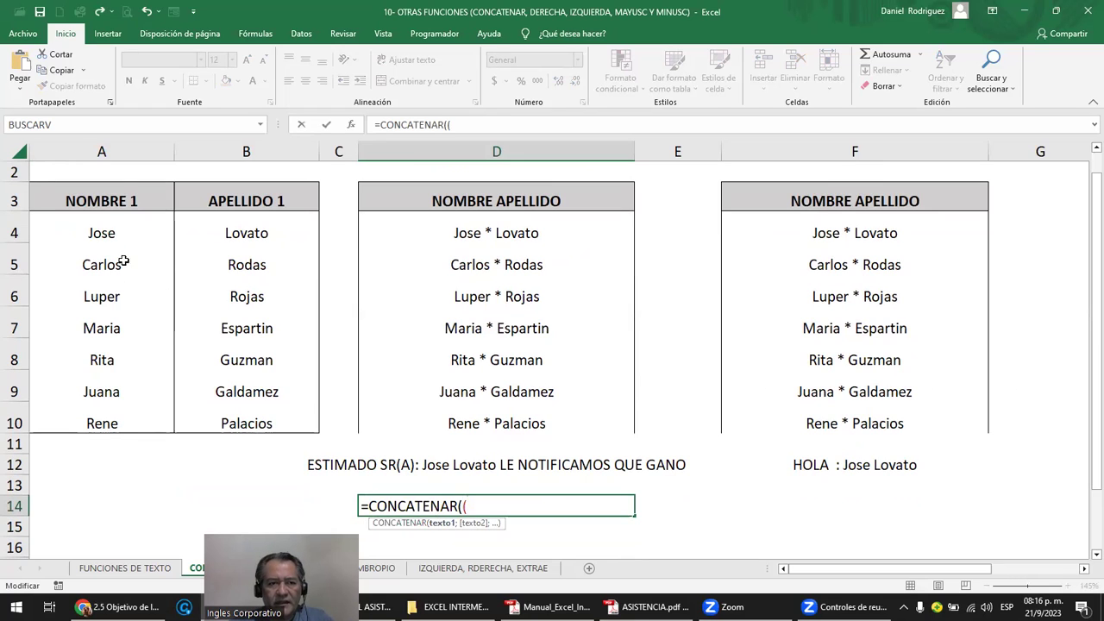
drag(92, 232, 222, 231)
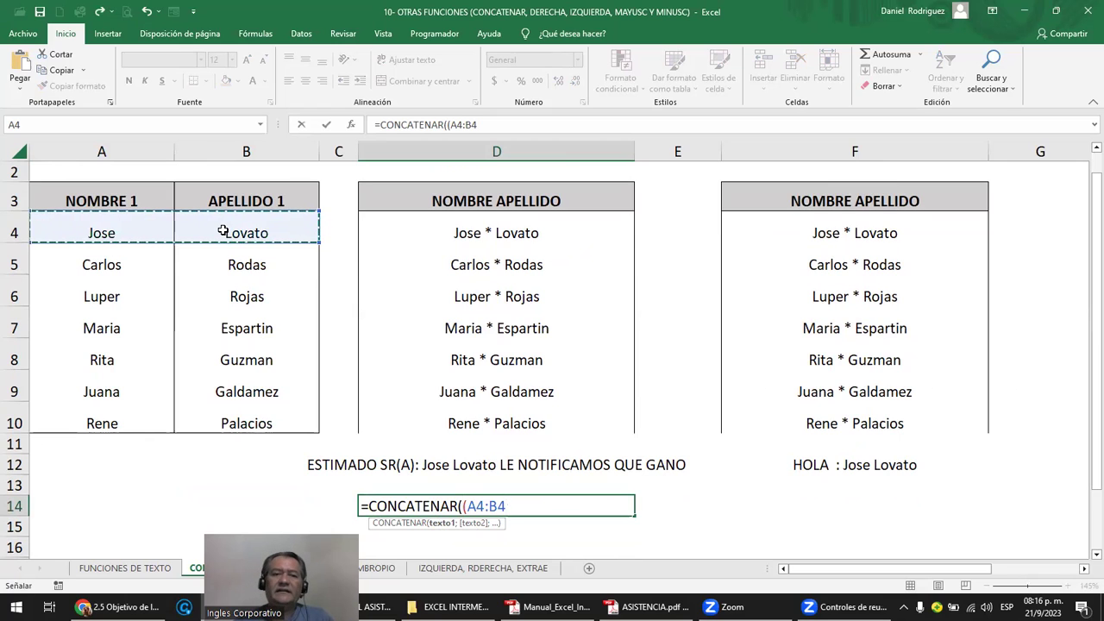
key(Return)
key(Return)
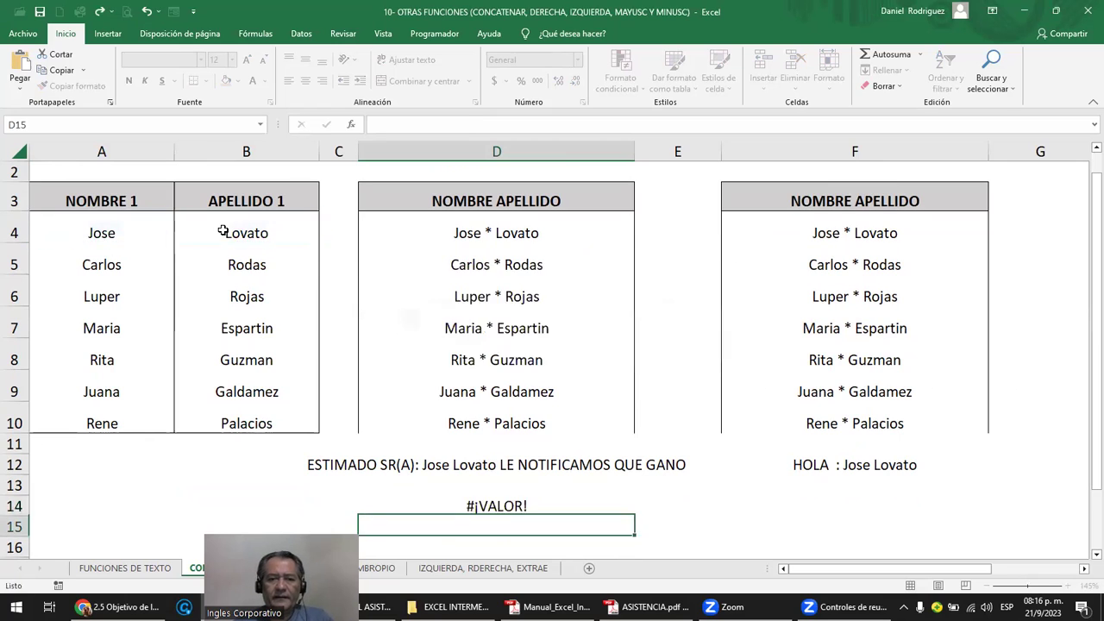
double_click(842, 232)
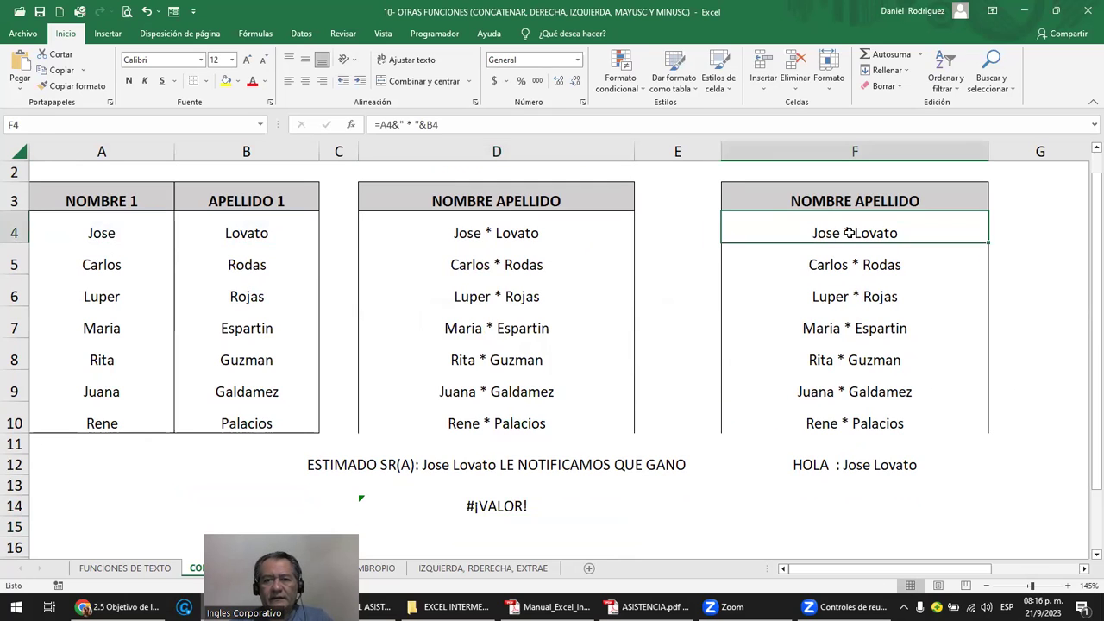
key(Escape)
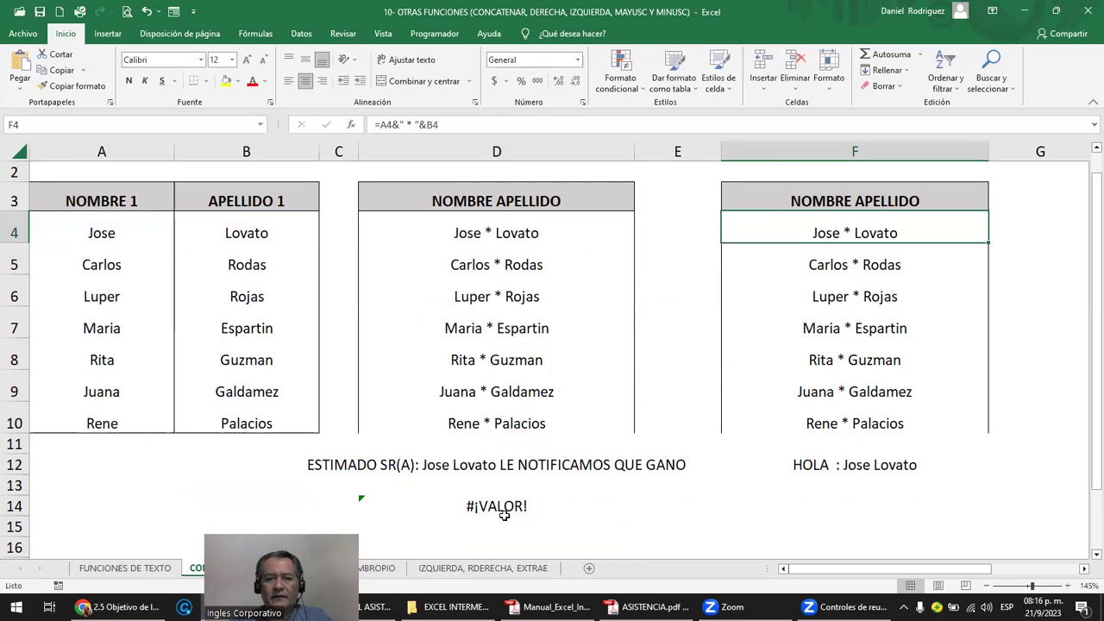
click(497, 510)
key(Delete)
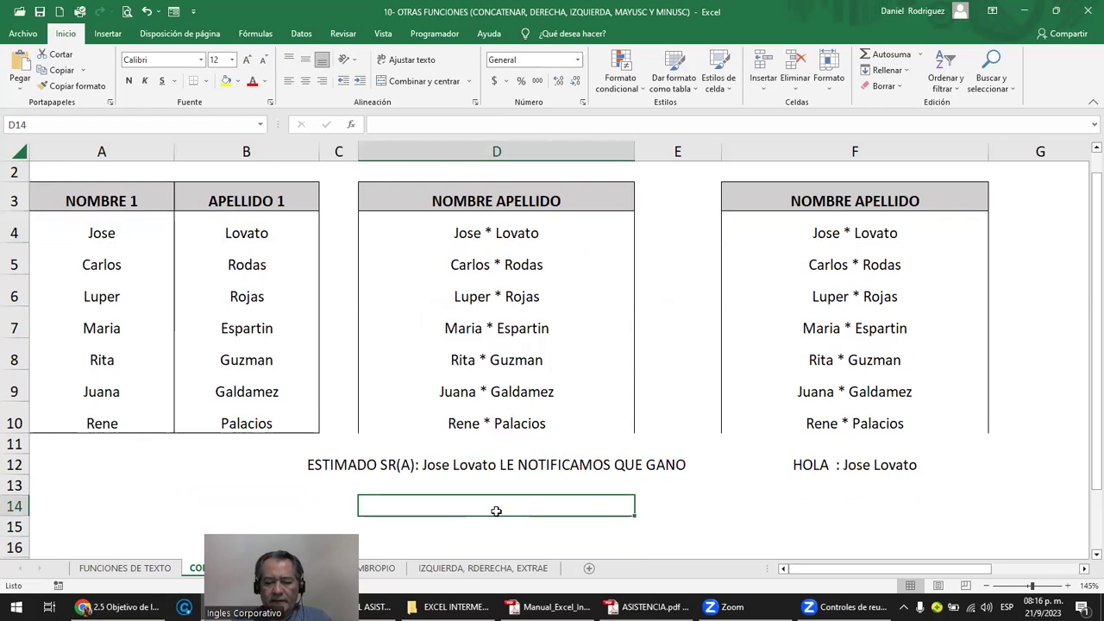
double_click(478, 233)
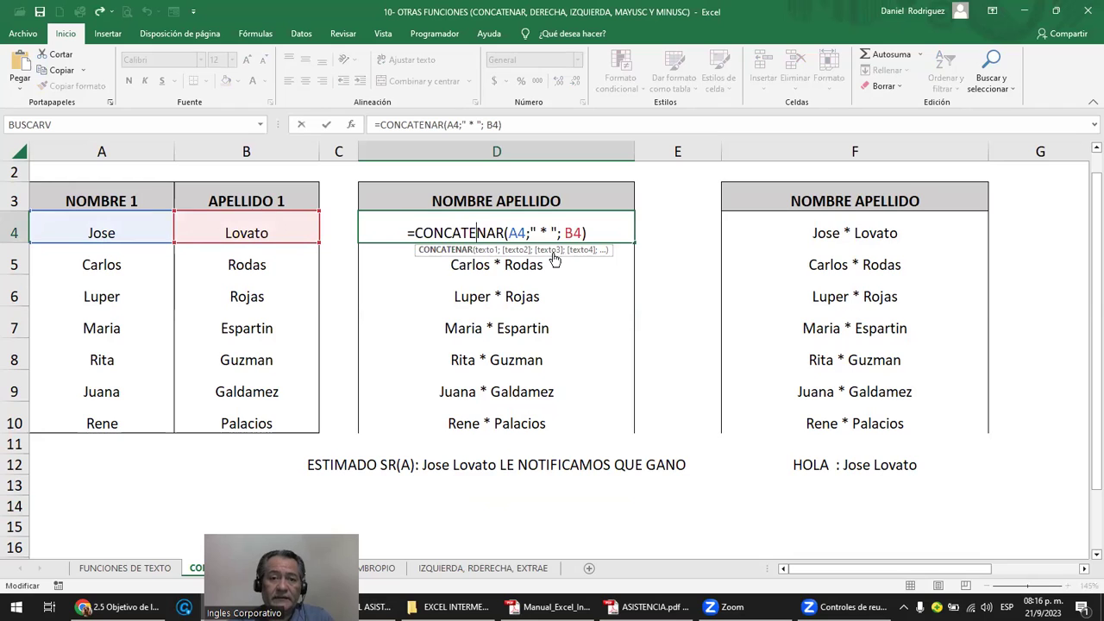
key(Escape)
click(474, 503)
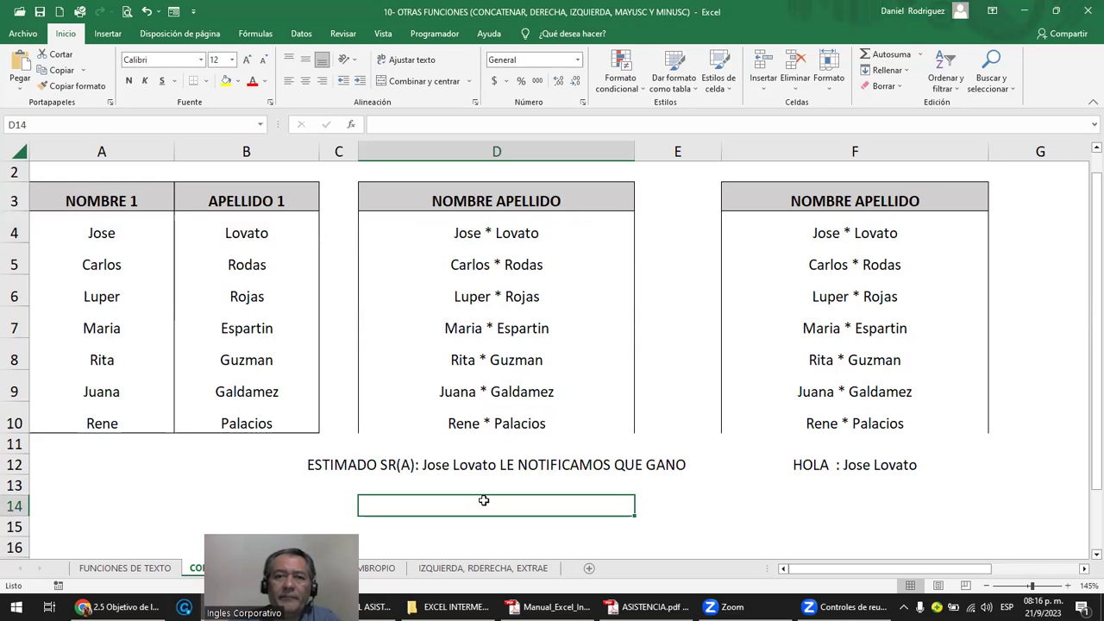
- Go to the FUNCIONES DE TEXTO sheet and highlight the CONCATENAR, IZQUIERDA and DERECHA entries
scroll(853, 269, up, 1)
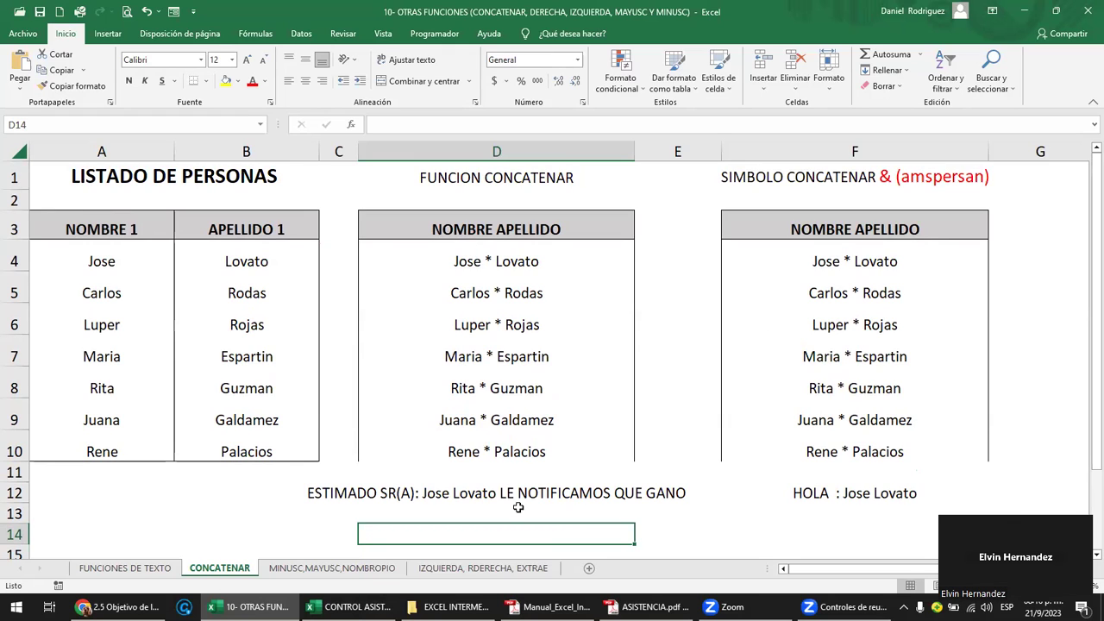
click(158, 569)
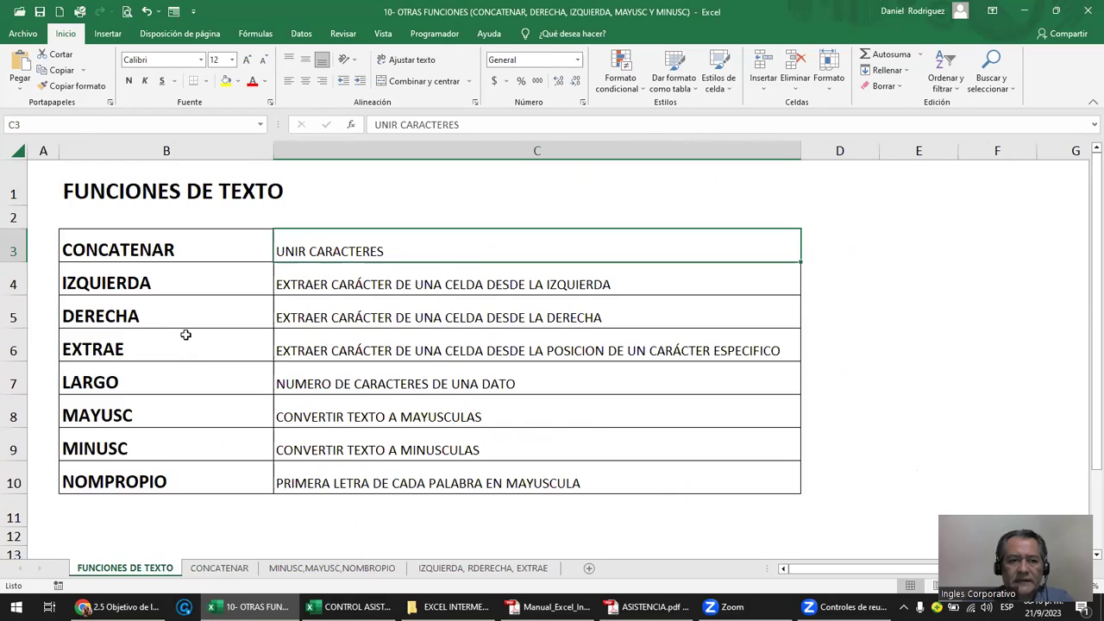
click(173, 251)
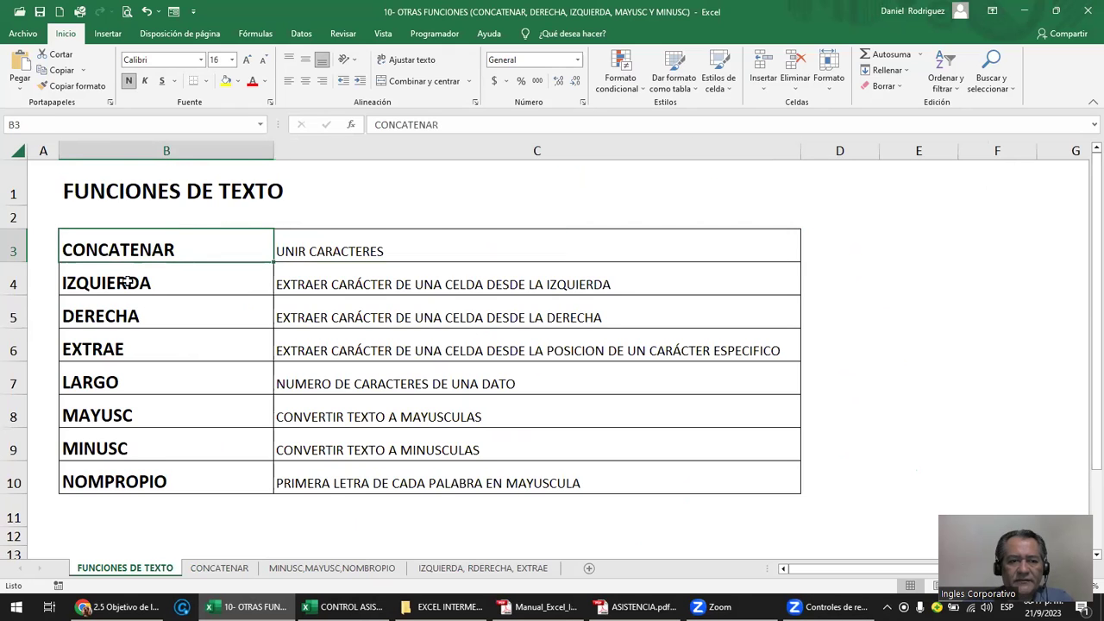
drag(130, 283, 365, 308)
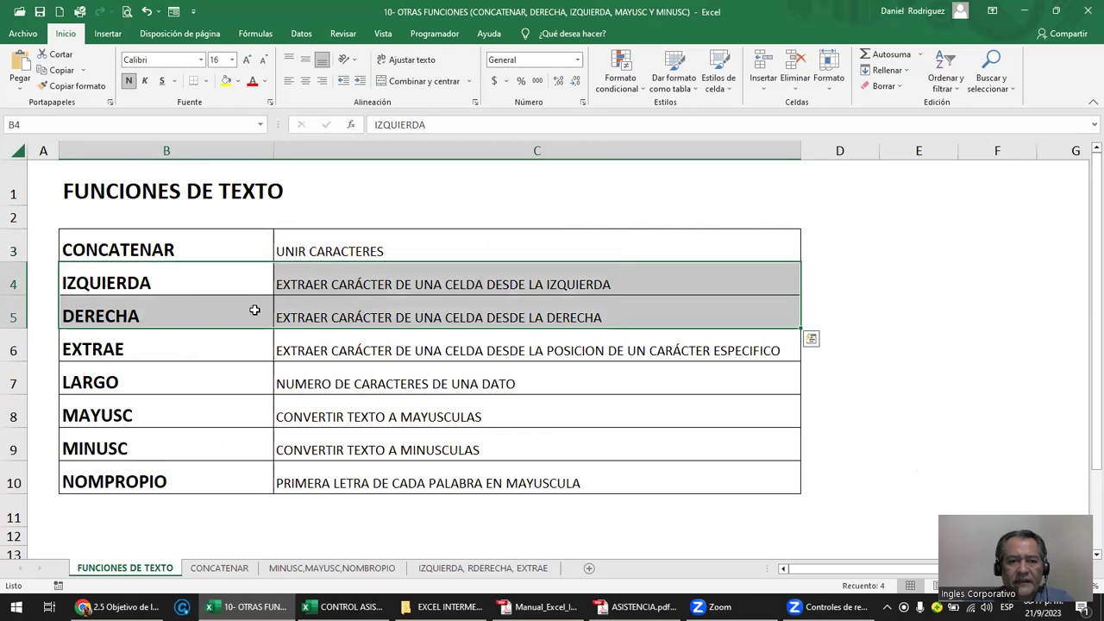
click(230, 288)
- Return to the Chrome lesson and scroll down to the LA FUNCIÓN IZQUIERDA EN EXCEL section
key(alt+Tab)
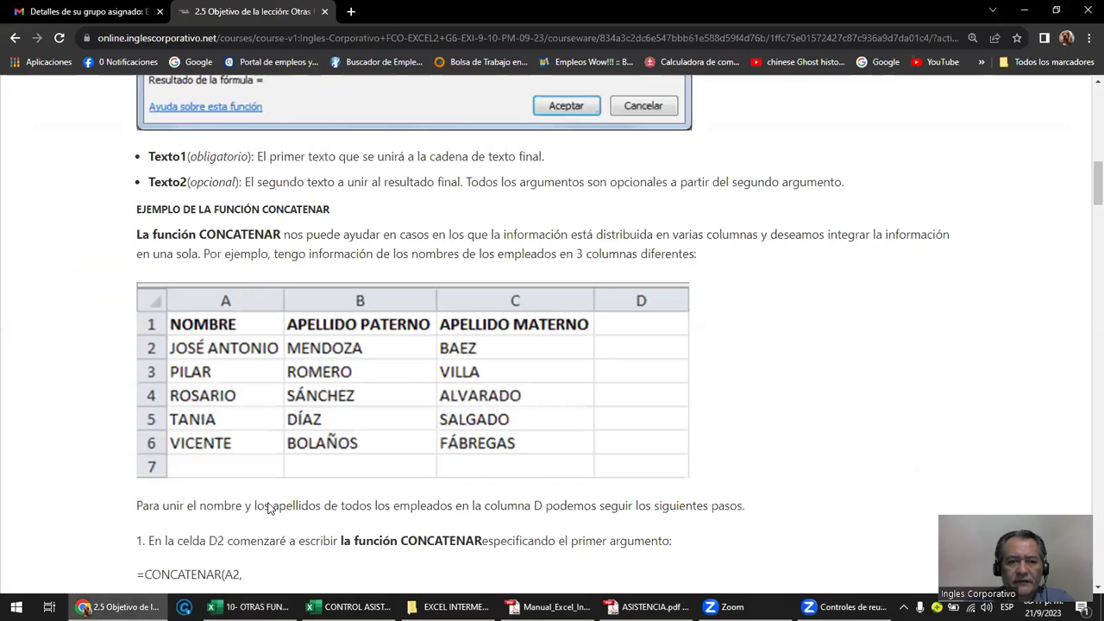
scroll(332, 449, down, 4)
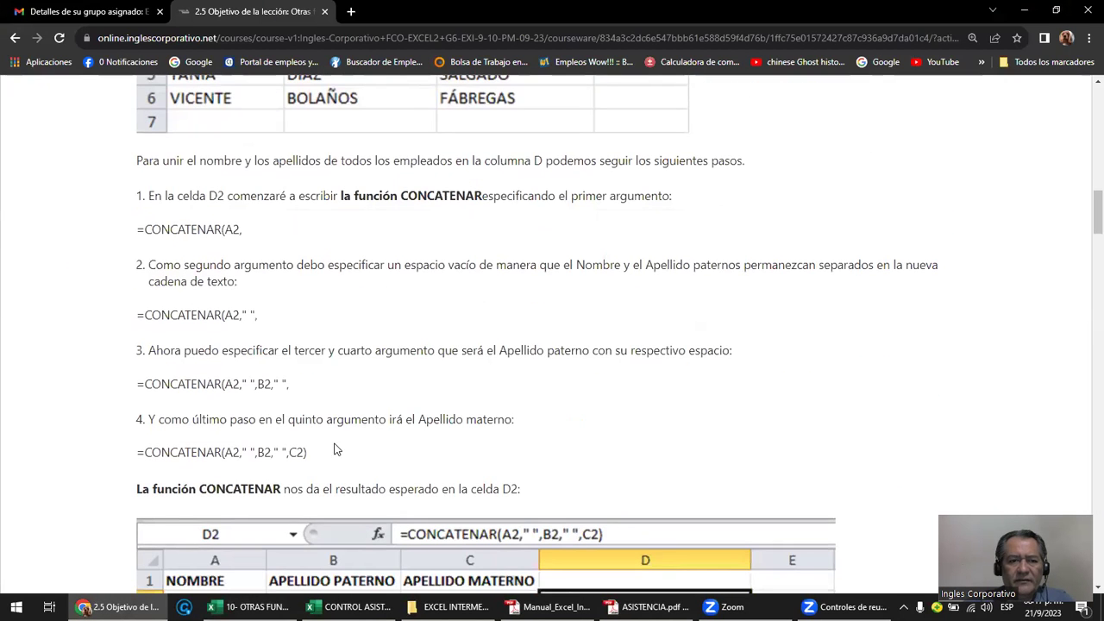
scroll(339, 417, down, 2)
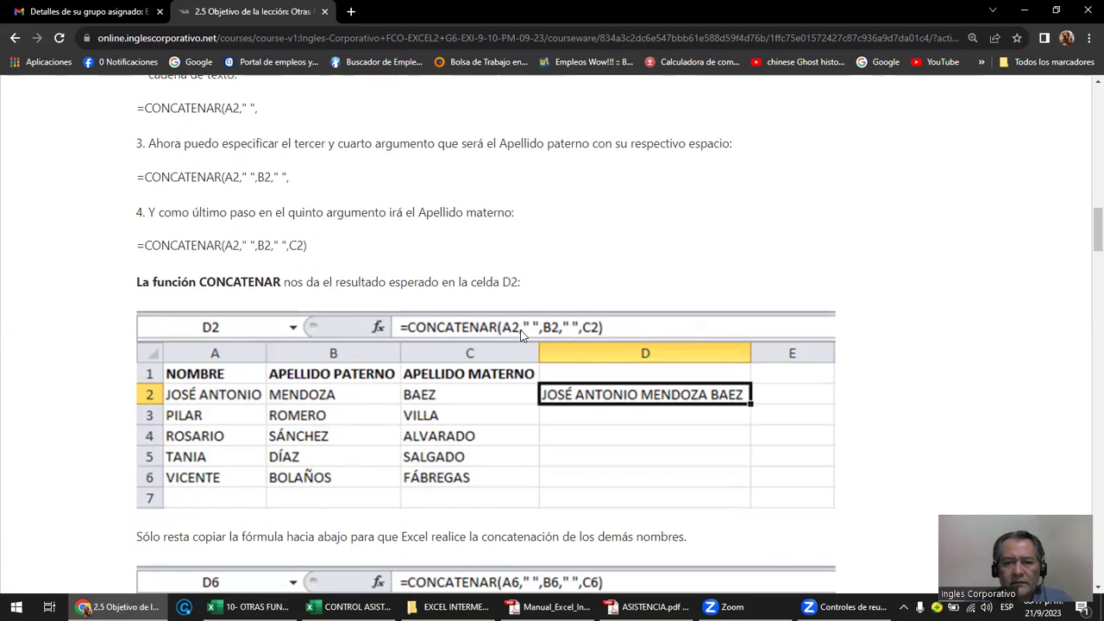
scroll(520, 336, down, 3)
scroll(520, 335, down, 2)
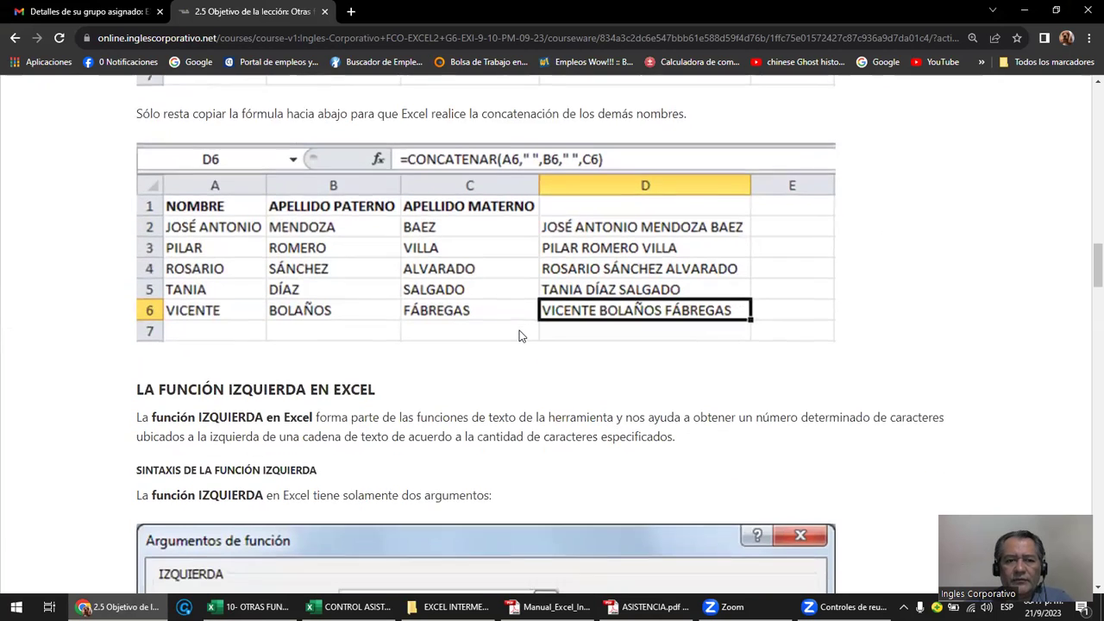
scroll(520, 335, down, 2)
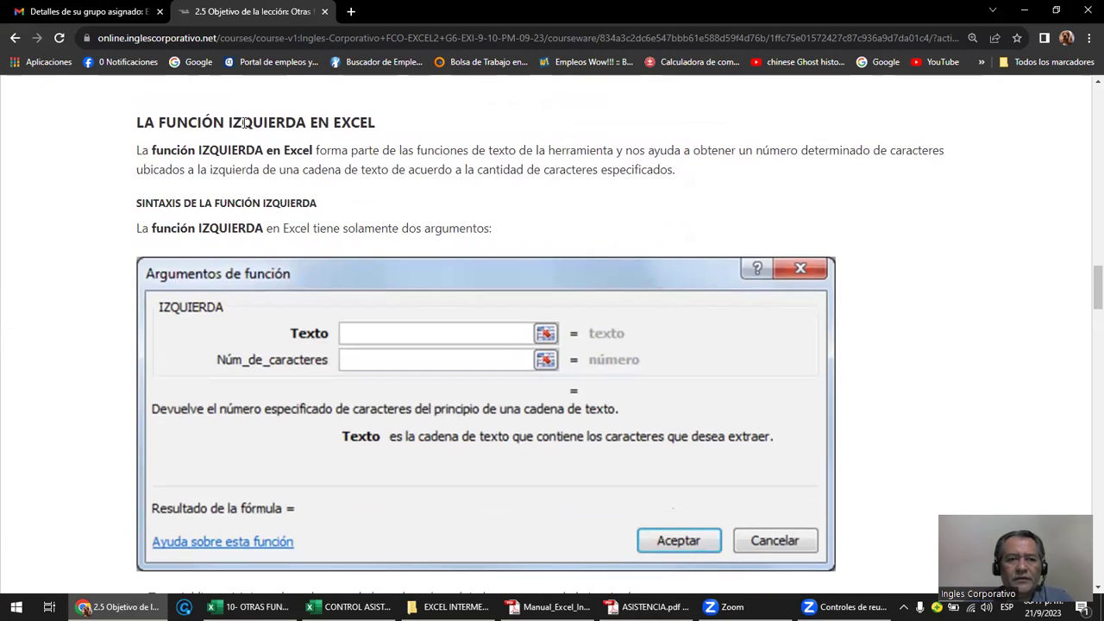
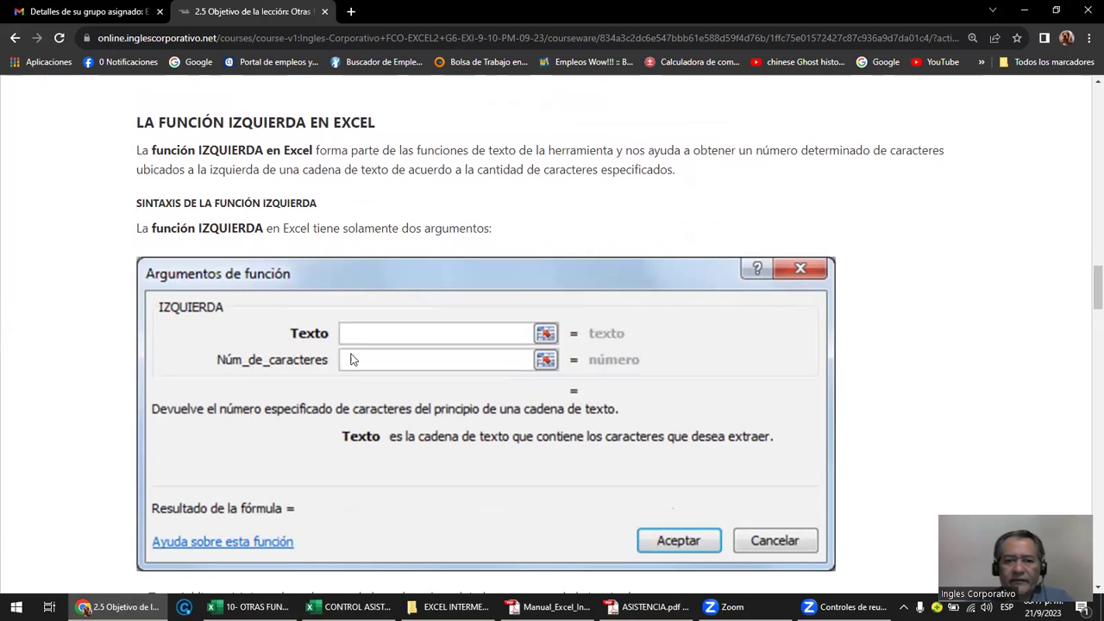
- Switch from Chrome to the Excel workbook '10- OTRAS FUNCIONES'
click(259, 607)
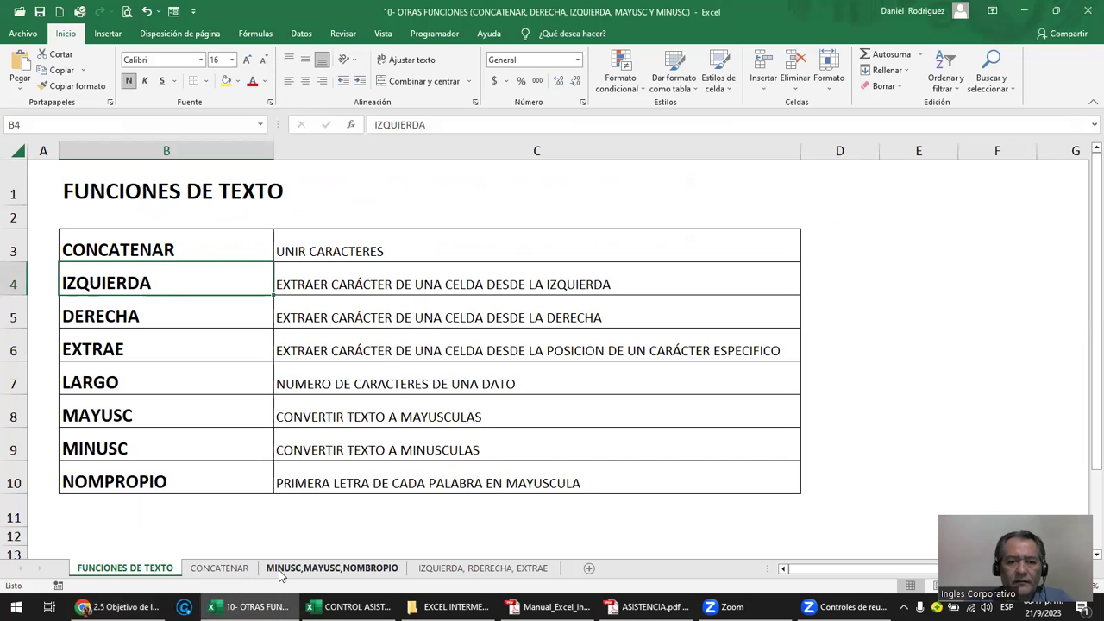
- Go to the IZQUIERDA, RDERECHA, EXTRAE sheet and review the IZQUIERDA, DERECHA, EXTRAE and LARGO columns
click(434, 569)
click(188, 312)
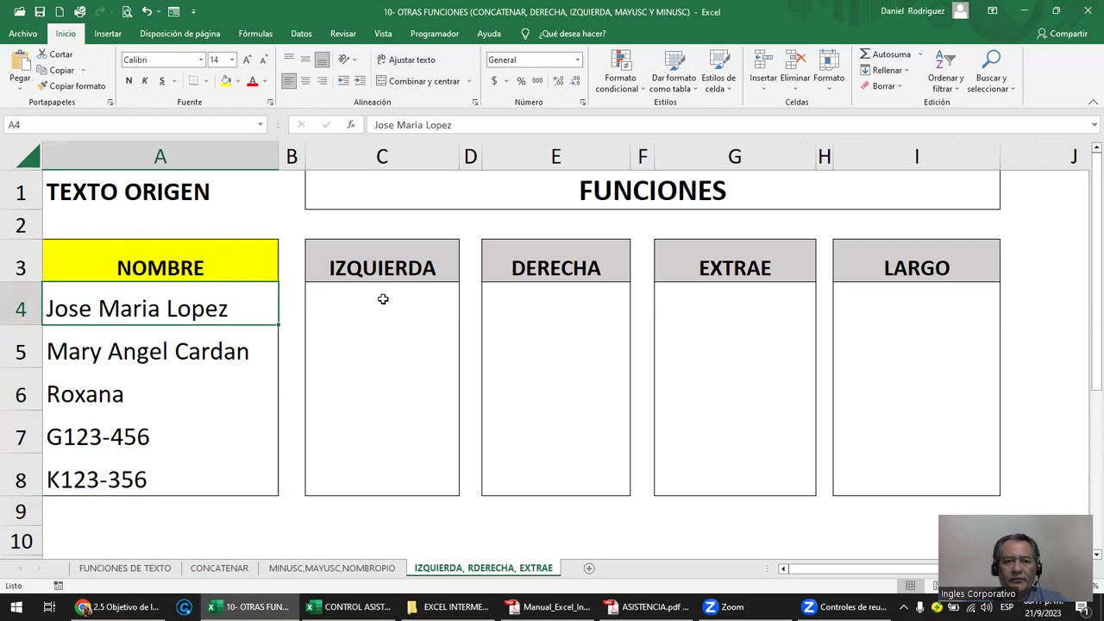
click(377, 267)
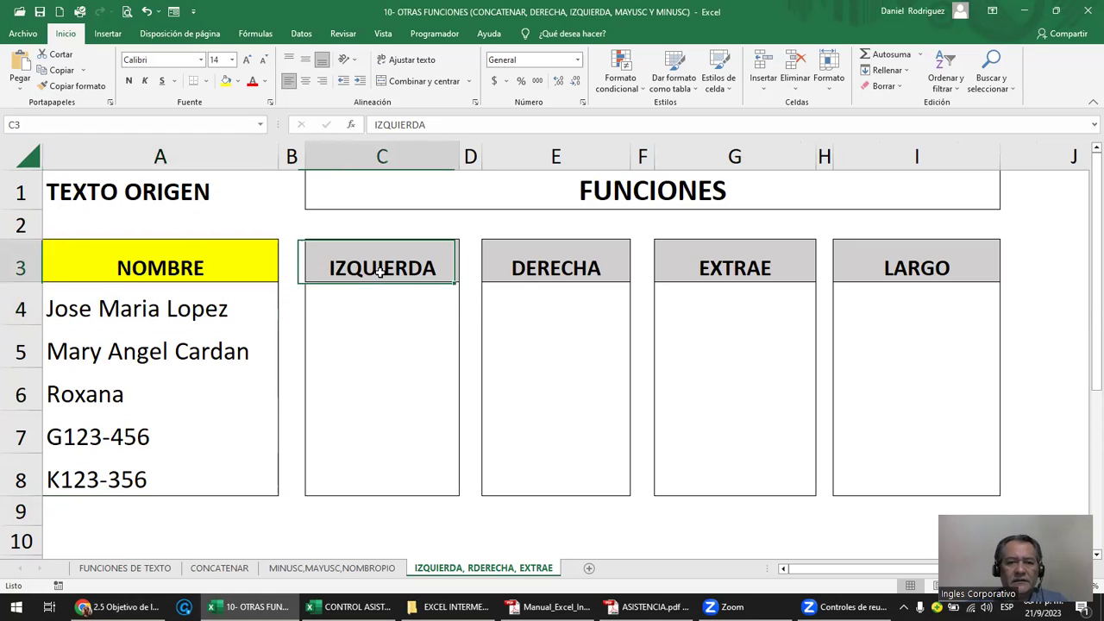
click(545, 268)
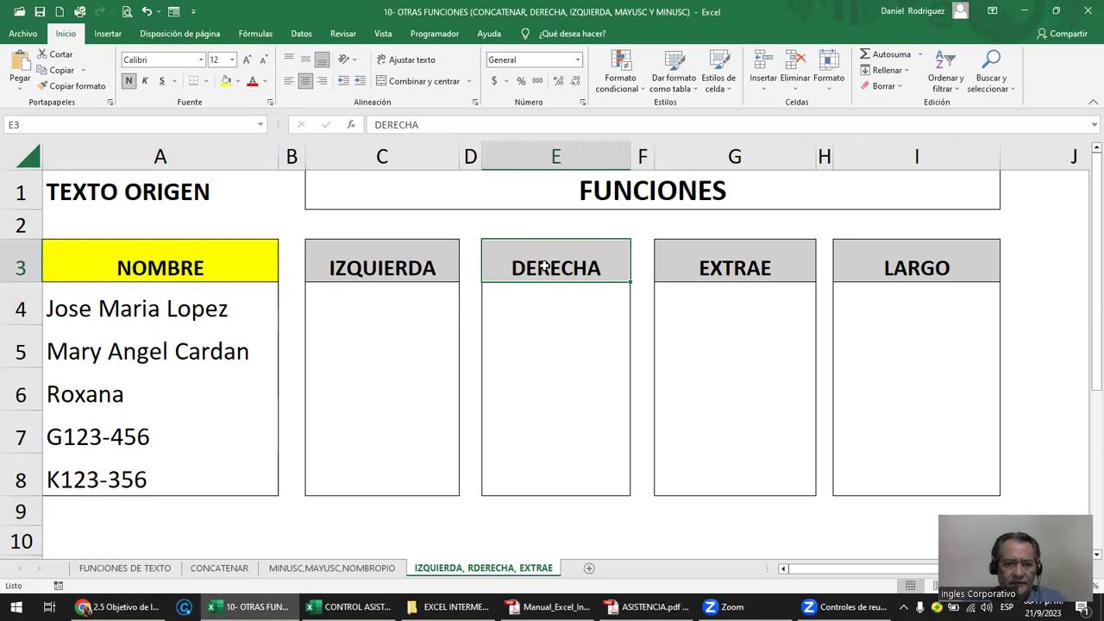
click(729, 266)
click(875, 260)
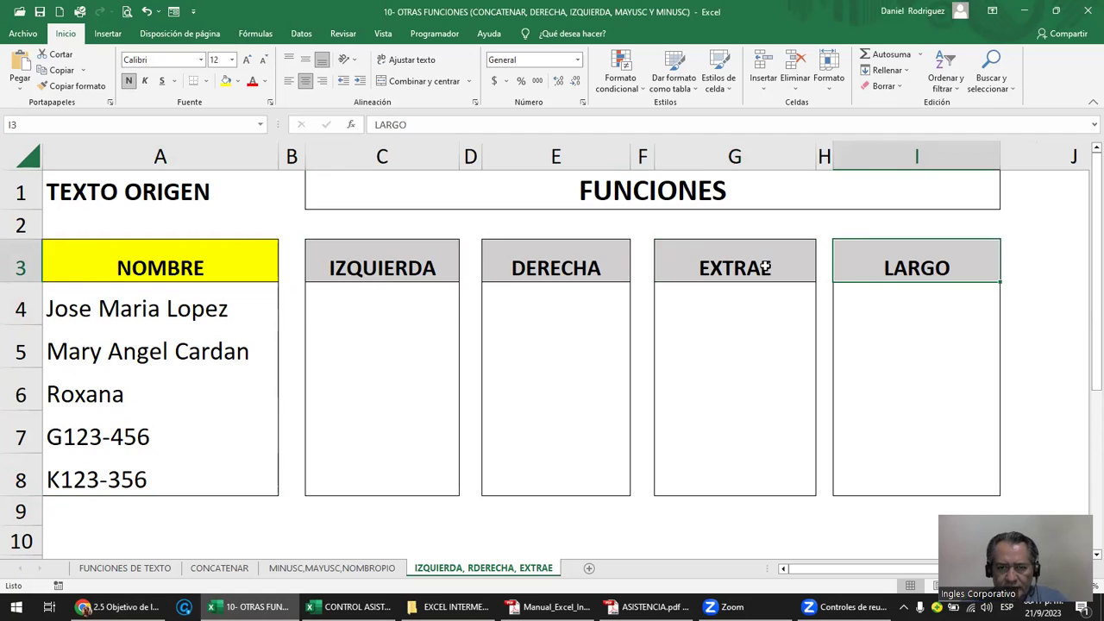
drag(765, 267, 884, 463)
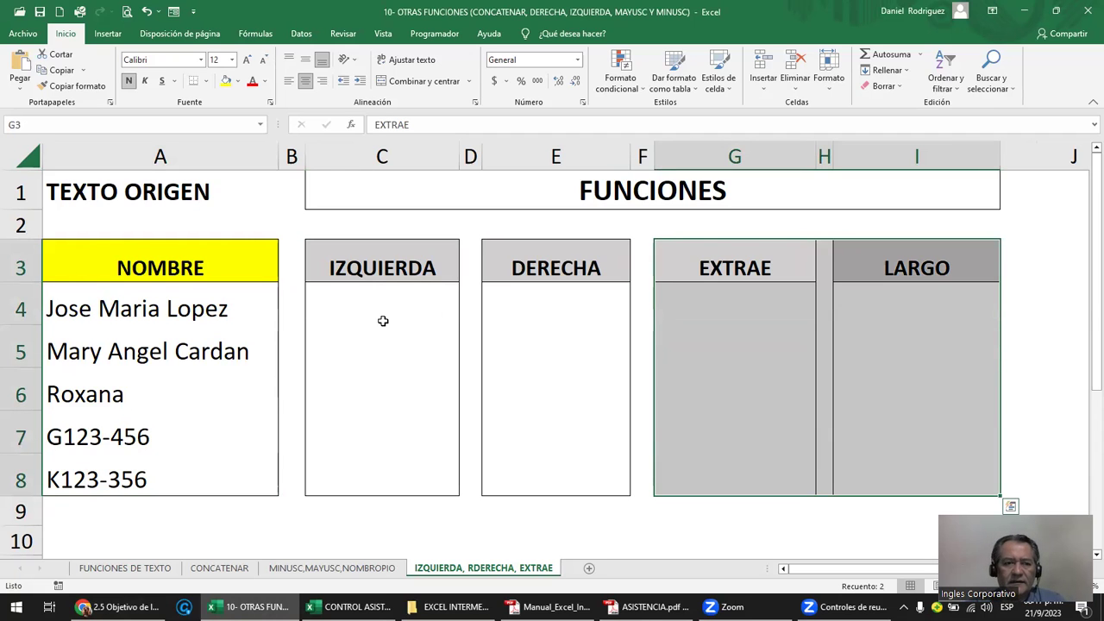
click(383, 320)
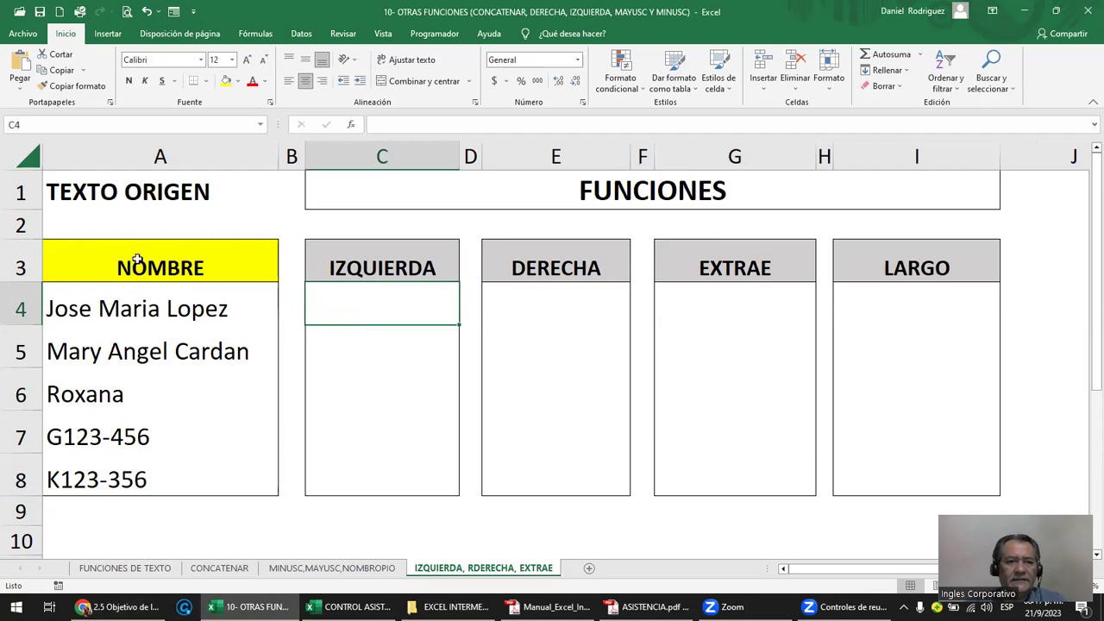
- Review the TEXTO ORIGEN source entries in A4:A8, including codes G123-456 and K123-356
click(145, 193)
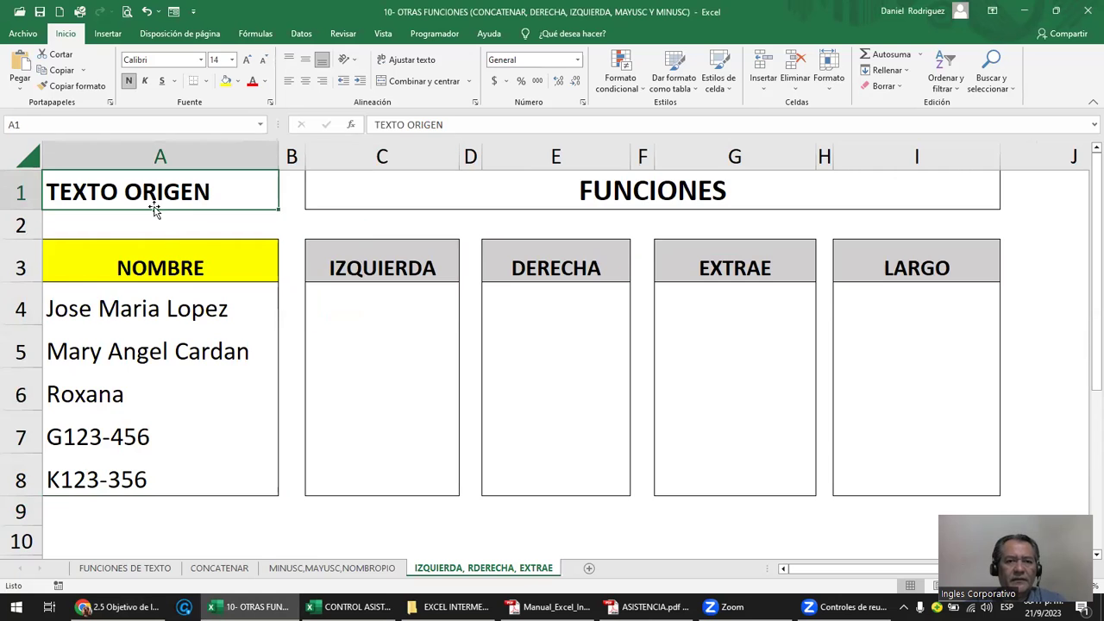
click(157, 276)
click(134, 312)
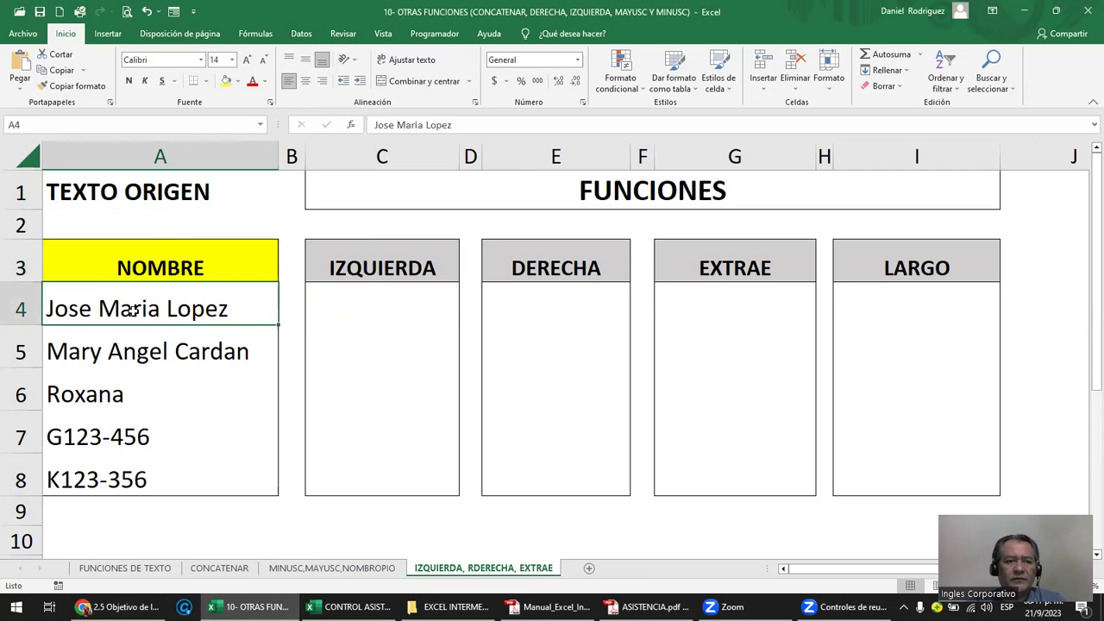
click(139, 355)
click(109, 395)
click(105, 427)
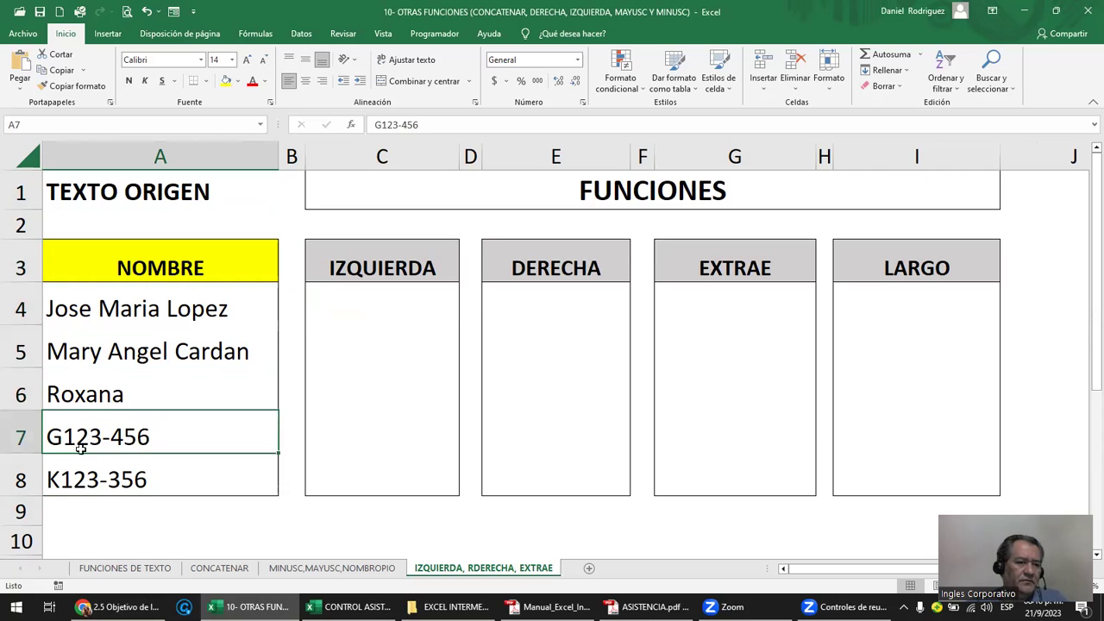
drag(77, 451, 92, 457)
click(99, 440)
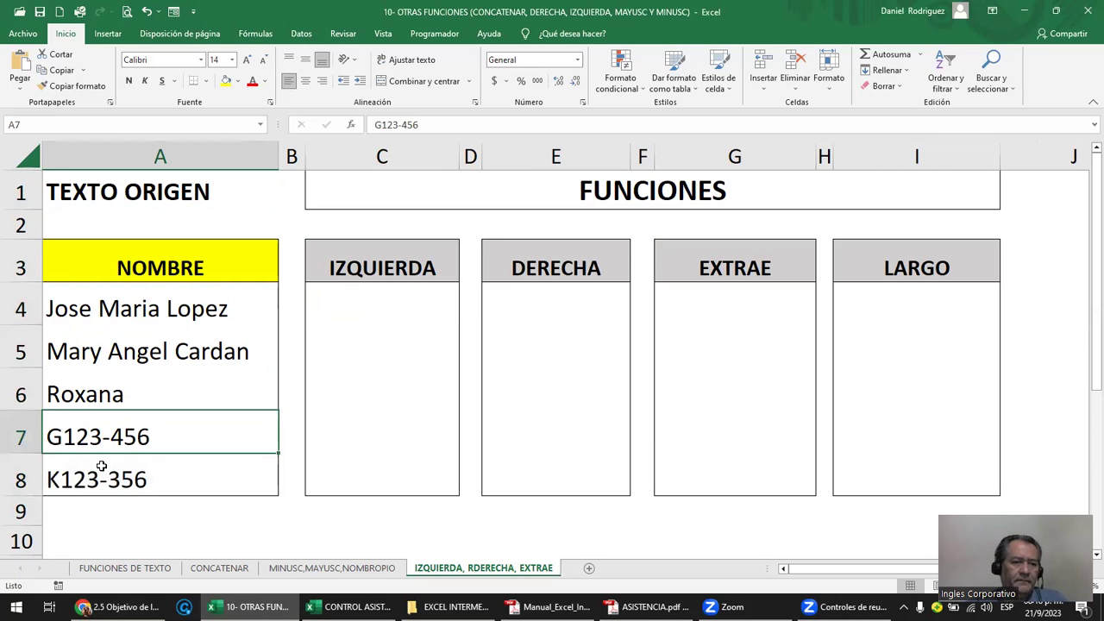
click(101, 466)
click(106, 434)
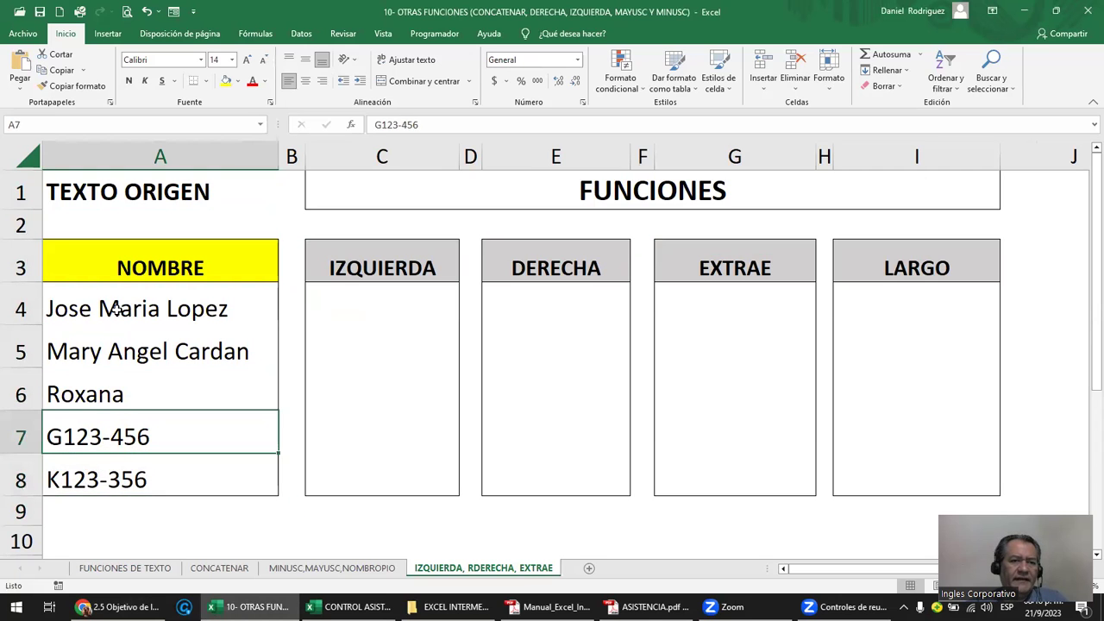
drag(115, 309, 109, 466)
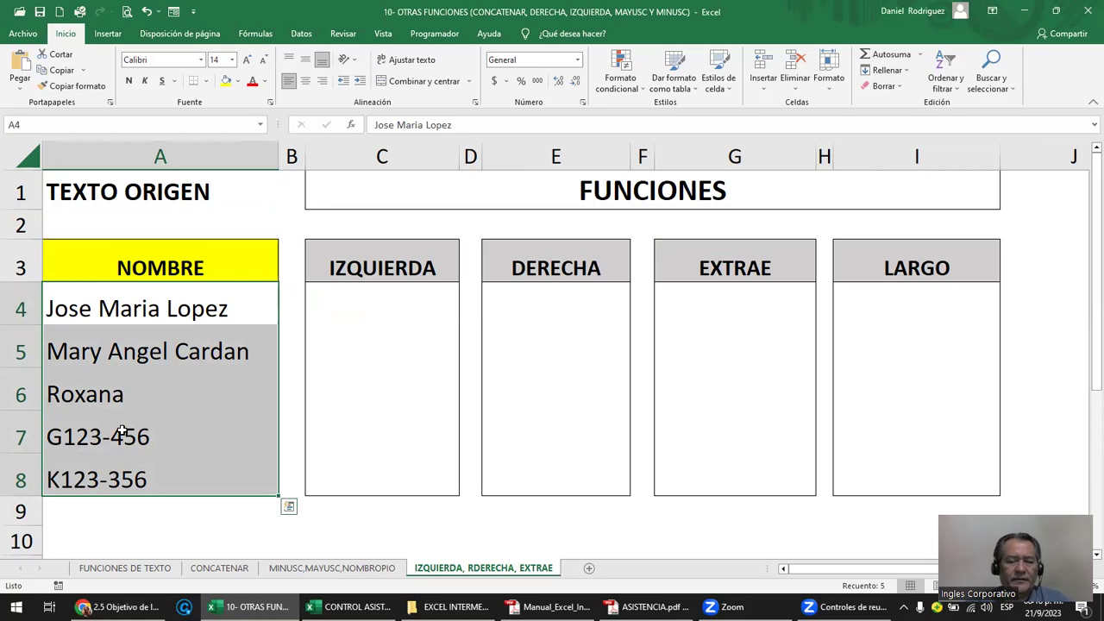
- Replace the third name in A6 with the number 12345
click(121, 391)
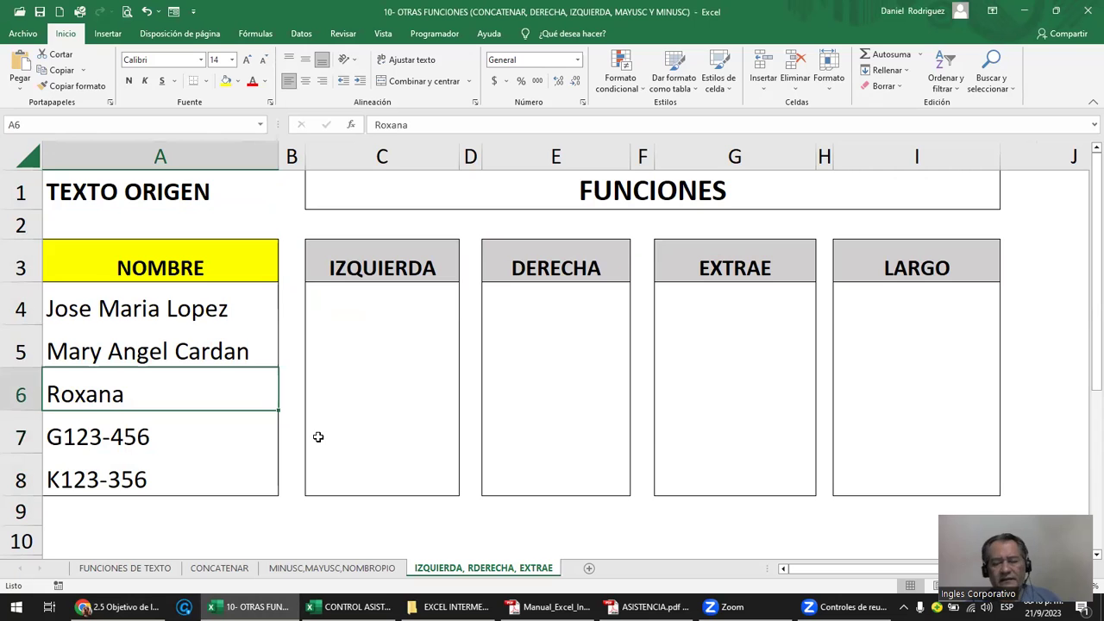
text(12345)
key(Return)
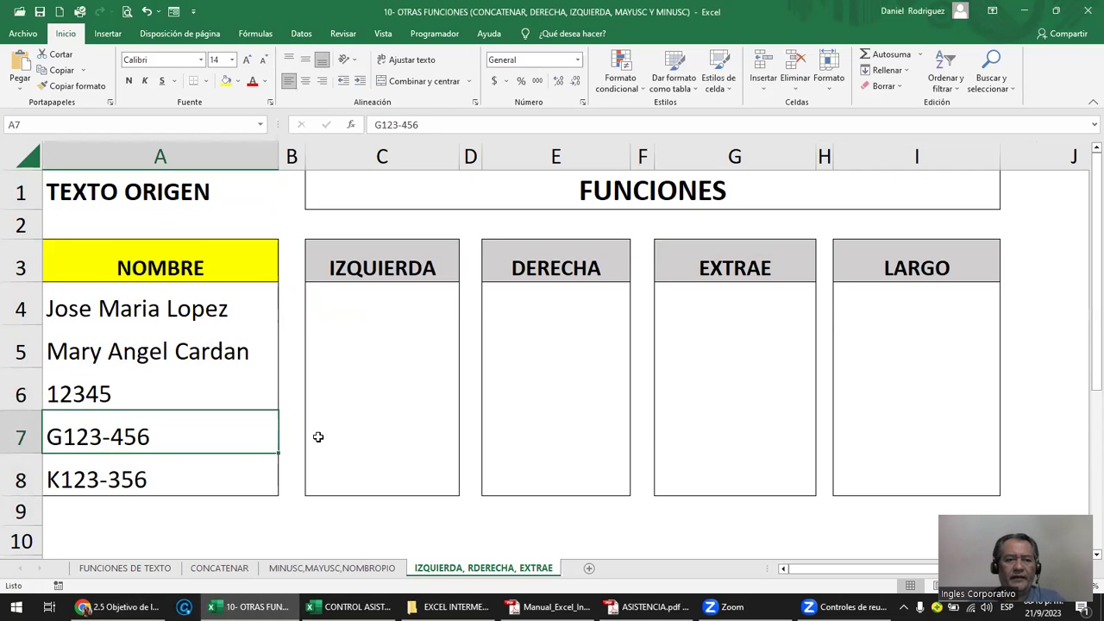
- Enter =IZQUIERDA(A4;4) in C4 to return the first four characters of A4's name
click(367, 302)
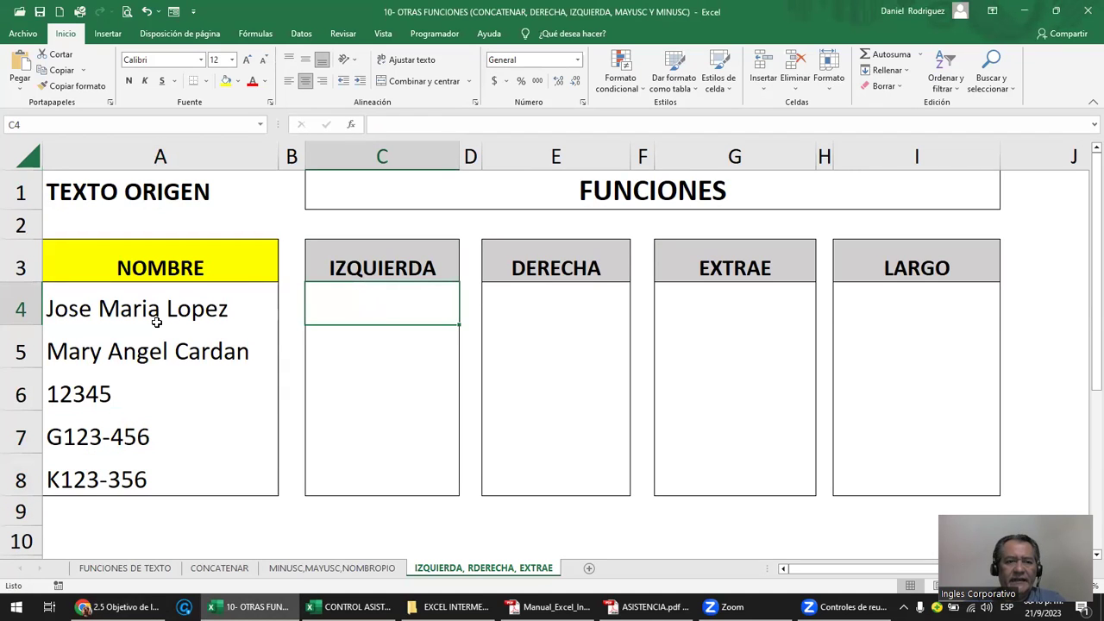
click(121, 306)
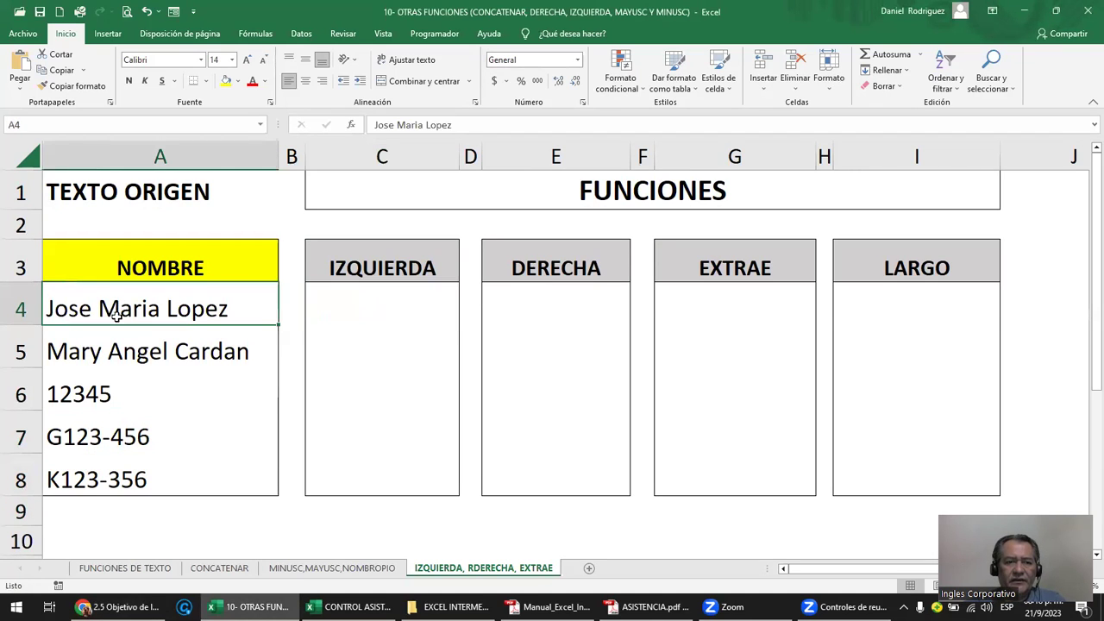
click(331, 298)
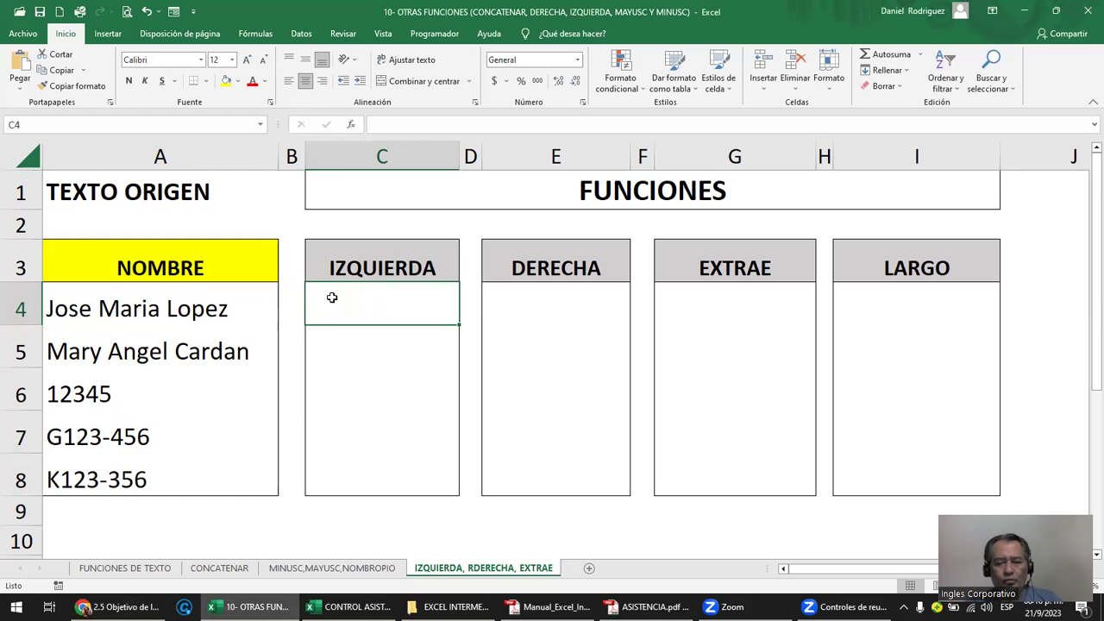
text(=)
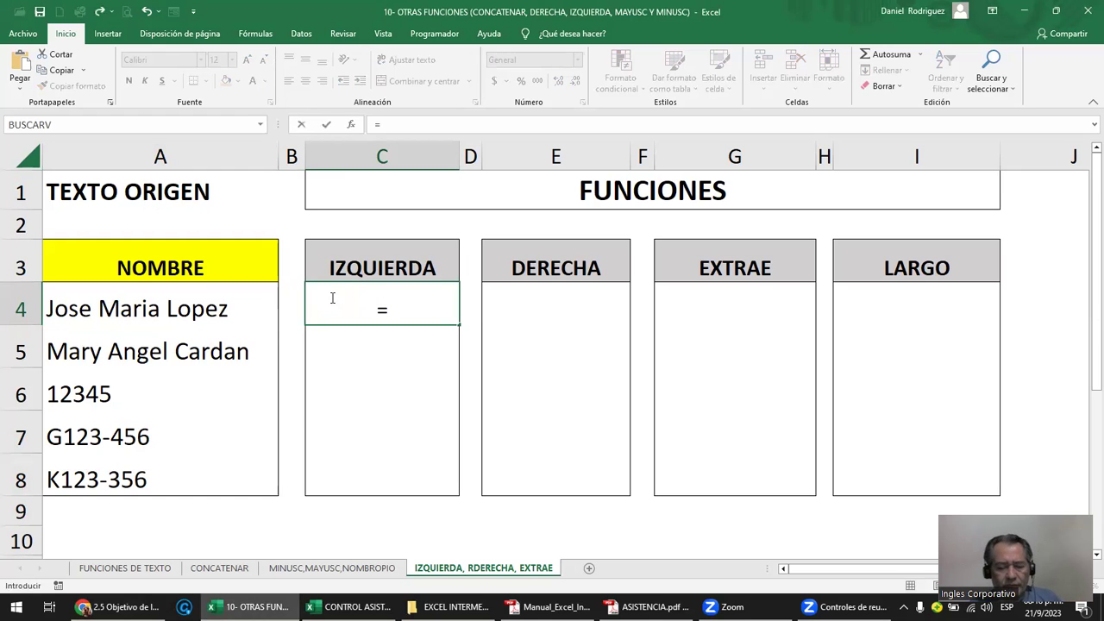
text(I)
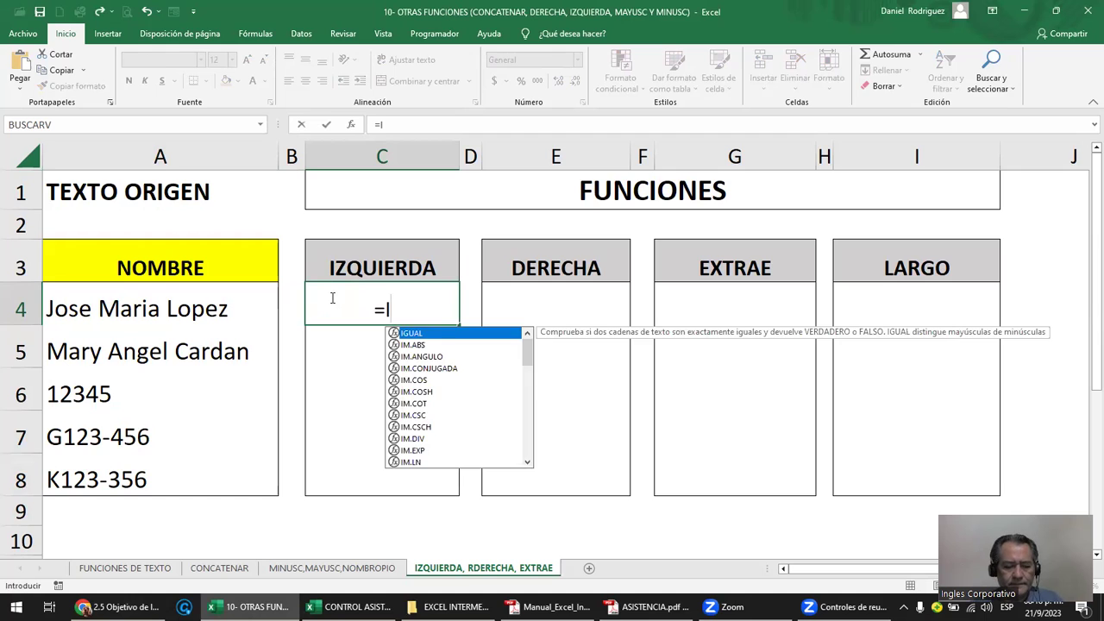
text(Z)
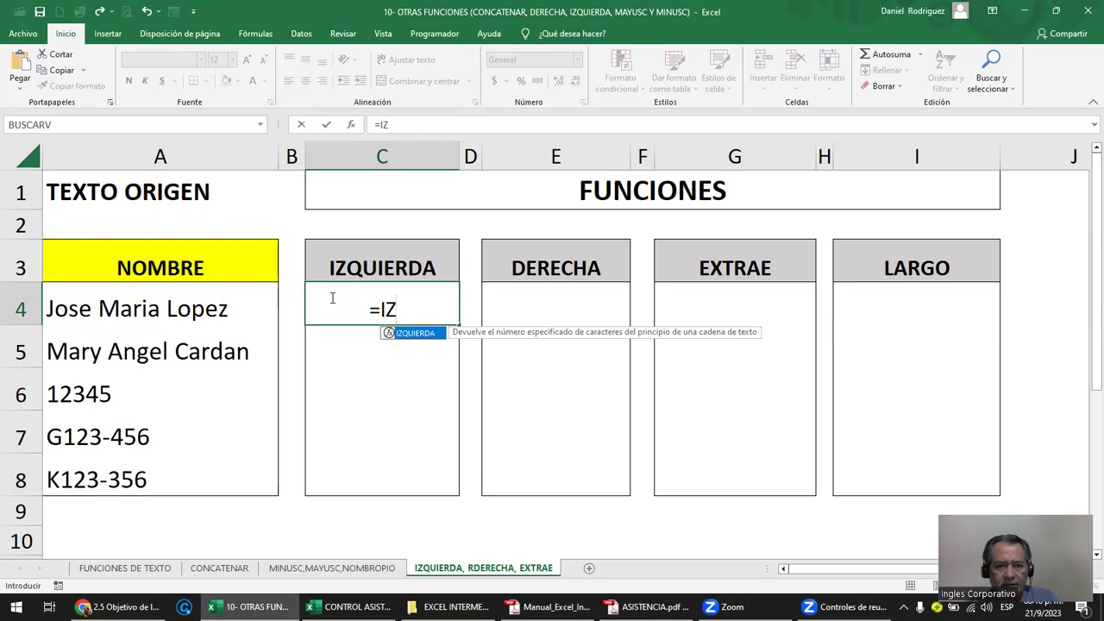
key(Tab)
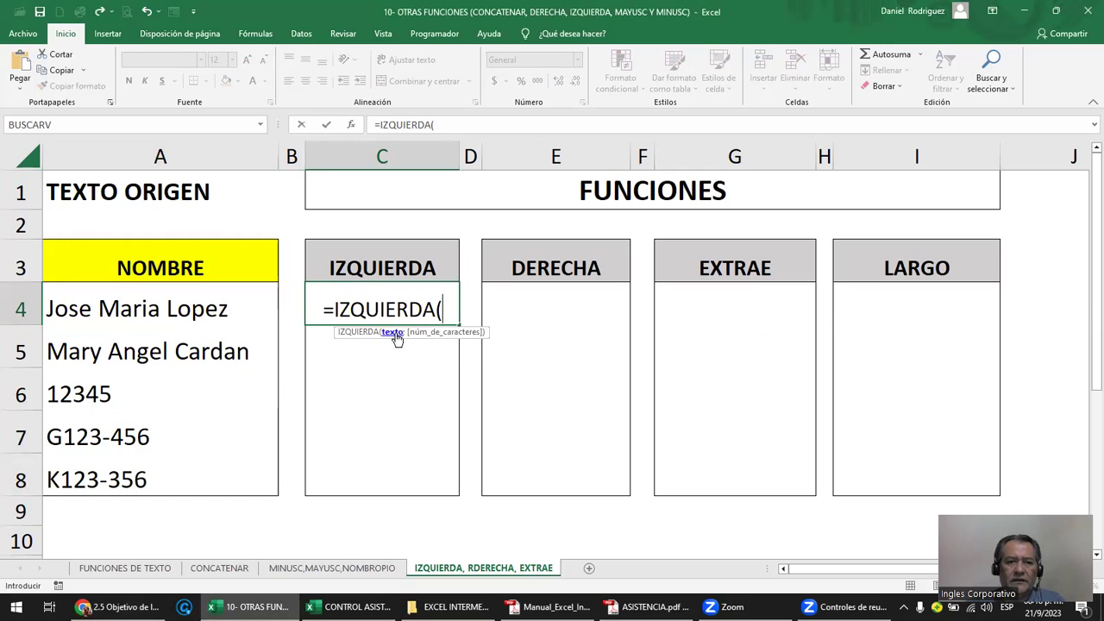
click(175, 308)
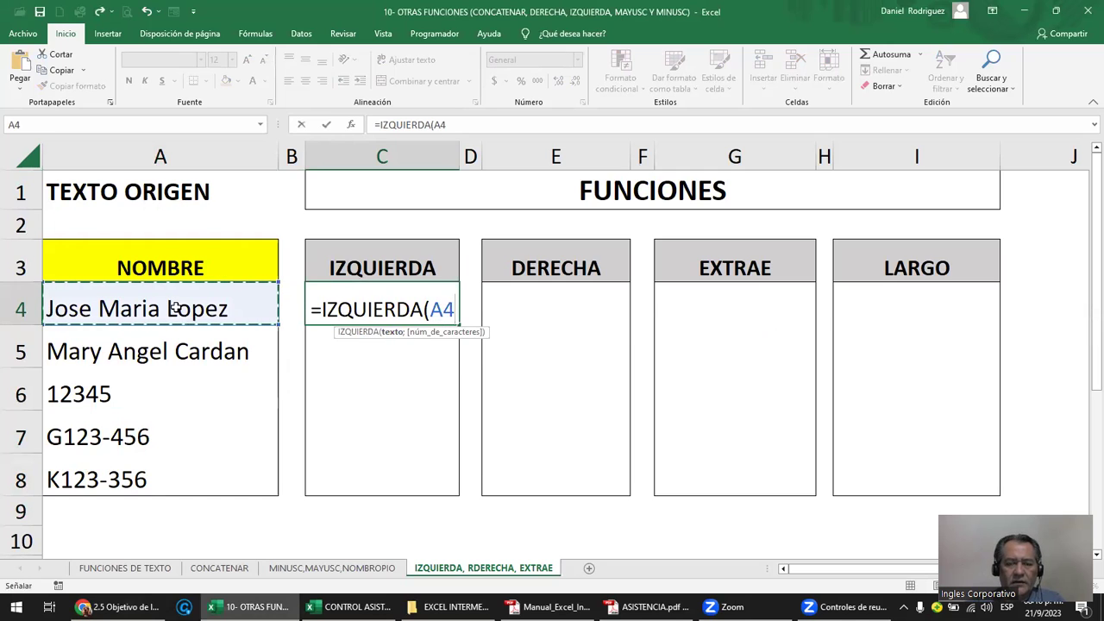
text(;)
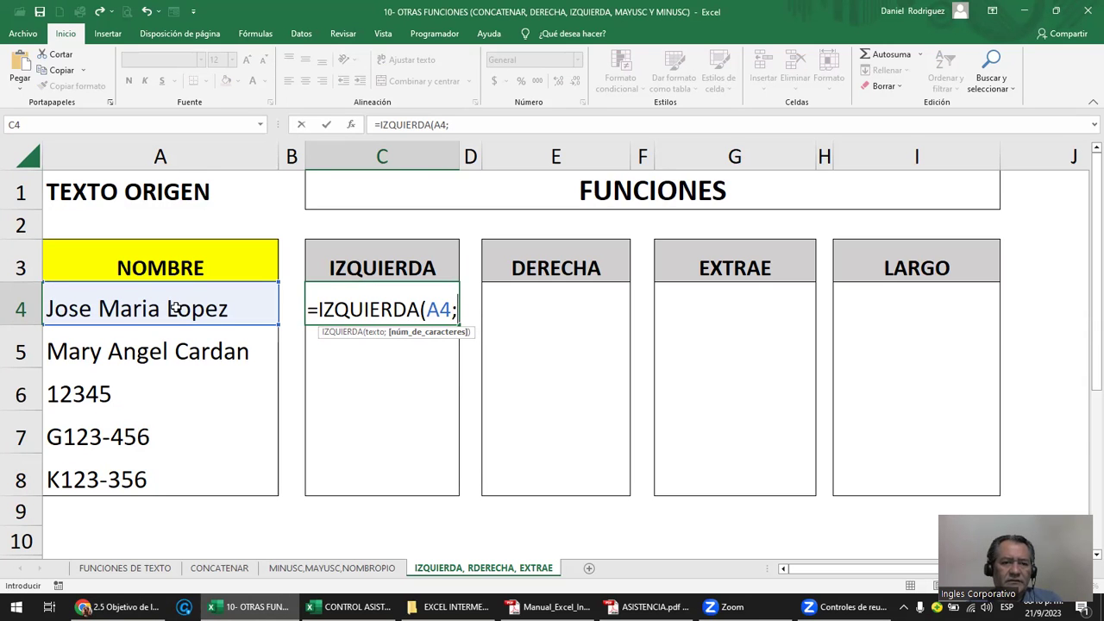
text(4)
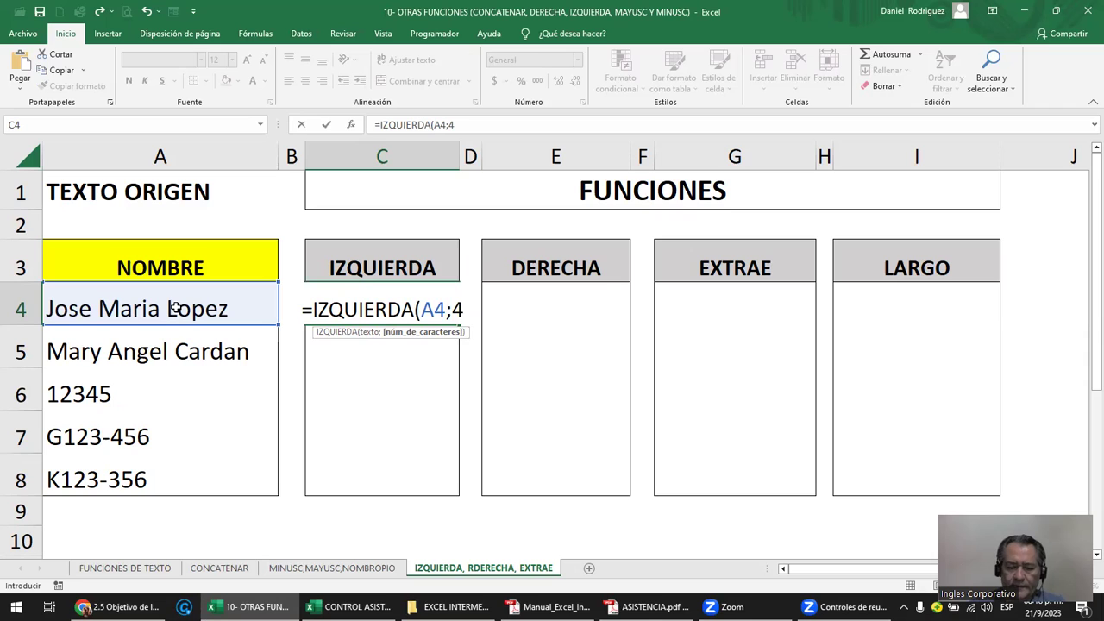
text())
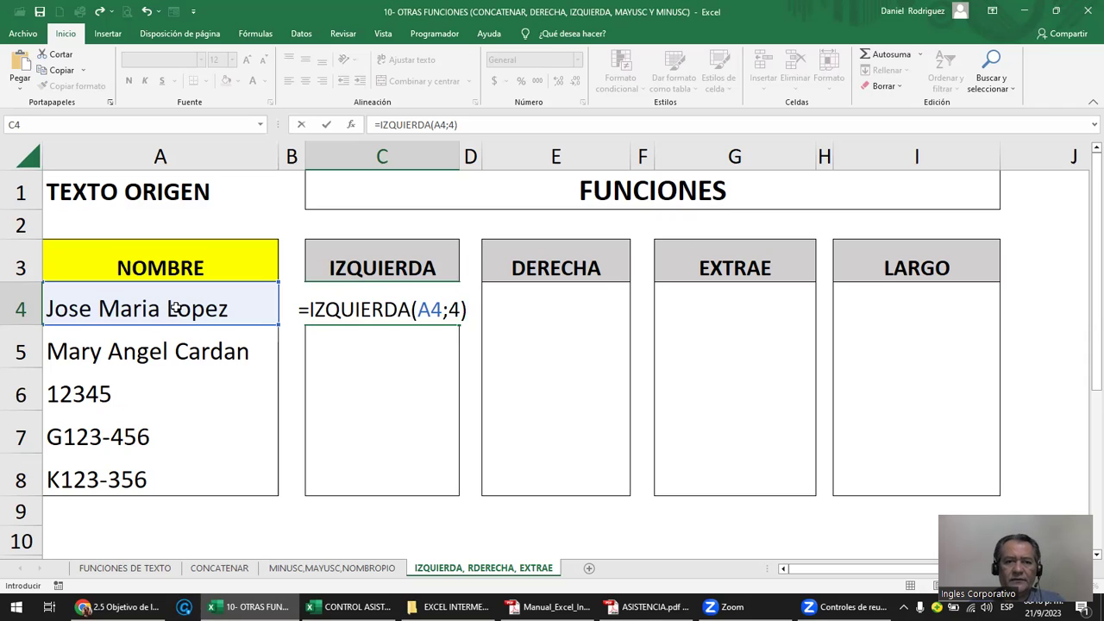
key(Return)
key(Up)
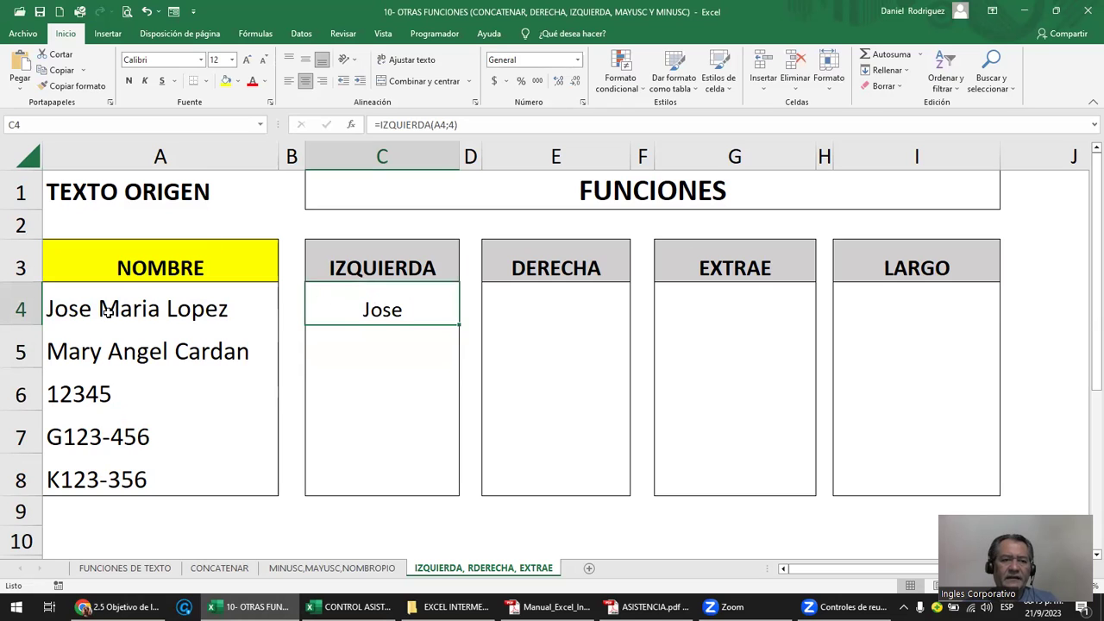
- Highlight the first four characters of A4's name to compare with C4's result
double_click(50, 308)
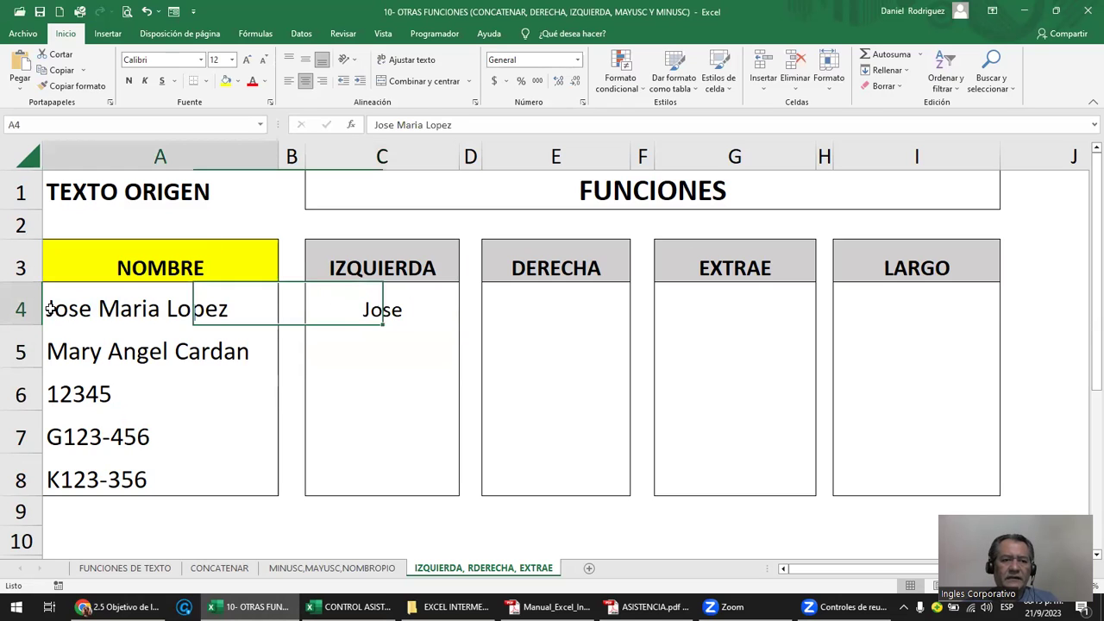
drag(52, 309, 92, 309)
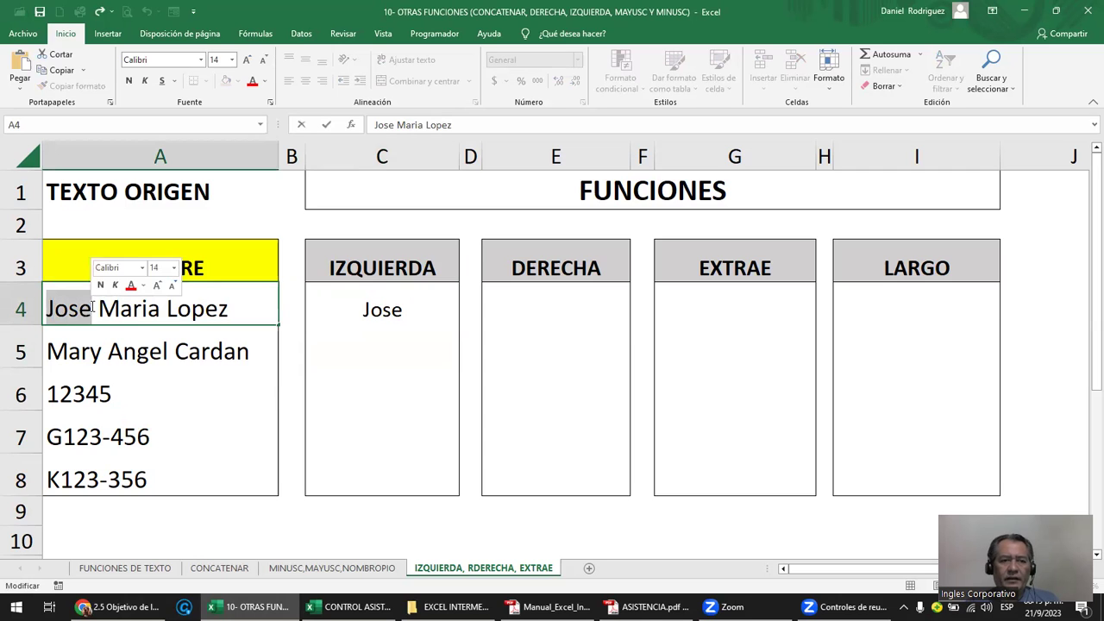
key(Escape)
key(Down)
key(Right)
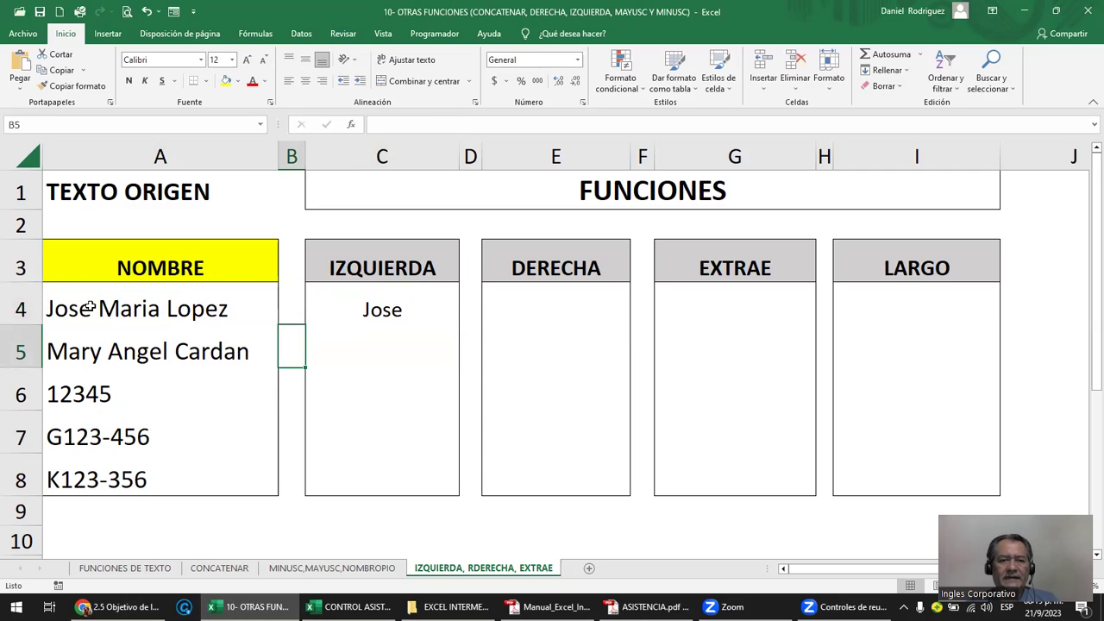
key(Up)
key(Right)
key(F2)
key(Escape)
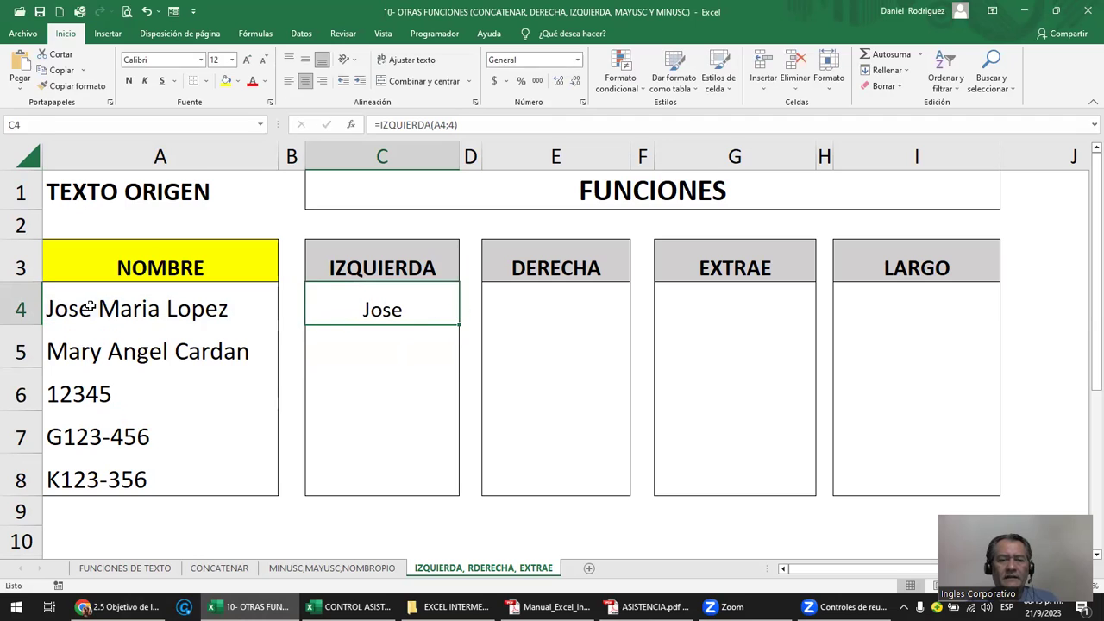
- Change C4's character count to 10, making it =IZQUIERDA(A4;10)
key(F2)
key(BackSpace)
key(BackSpace)
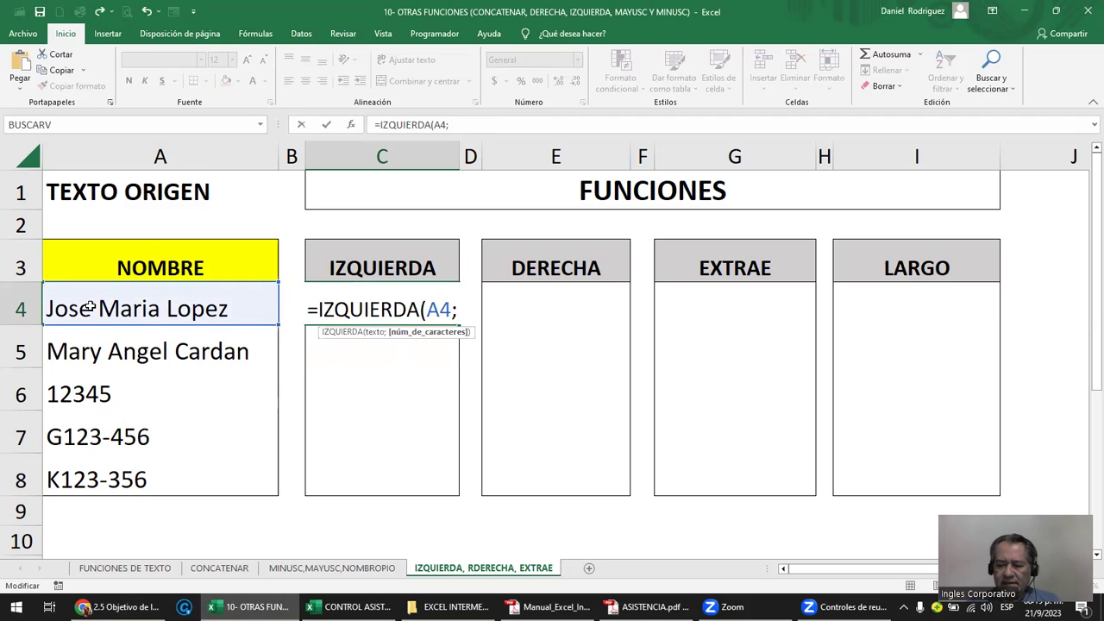
text(10))
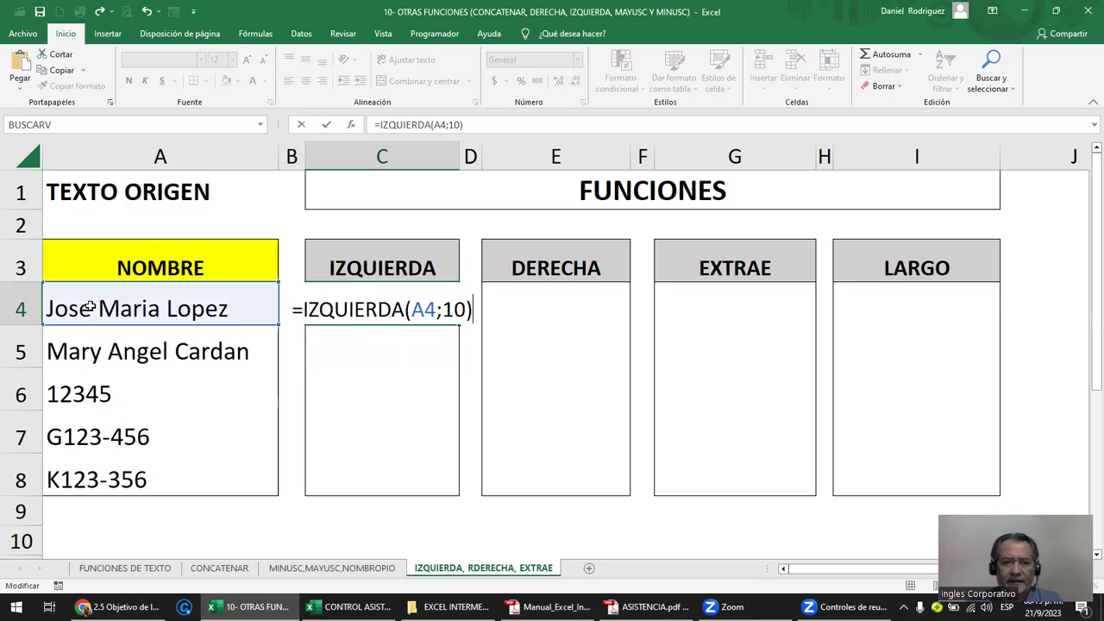
key(Return)
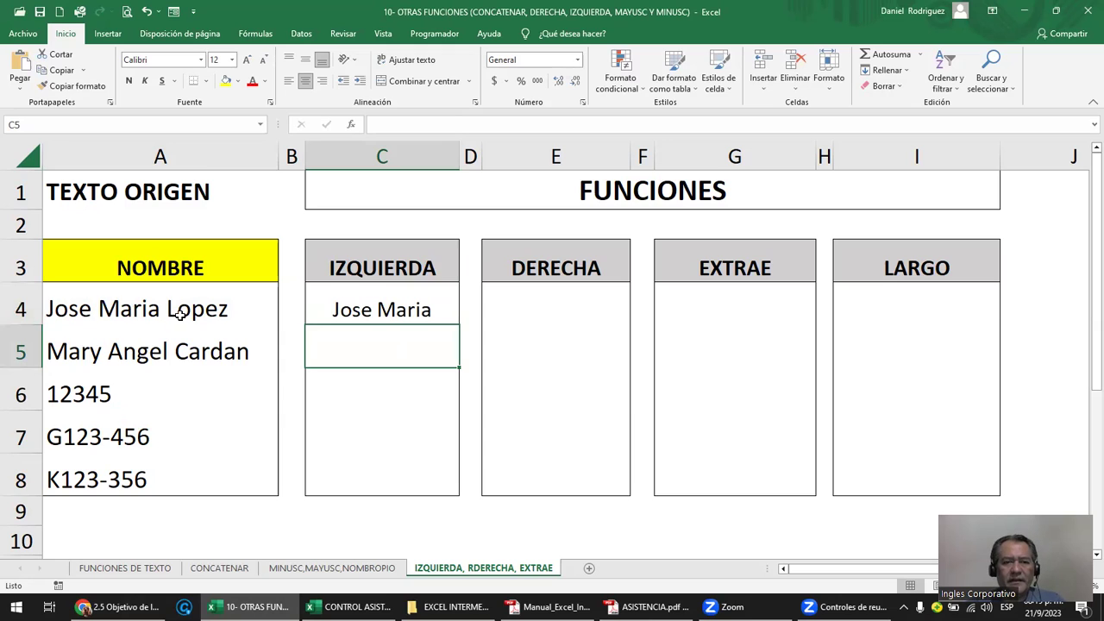
- Review the full =IZQUIERDA(A4;10) formula in C4 without changing it
click(389, 308)
double_click(389, 309)
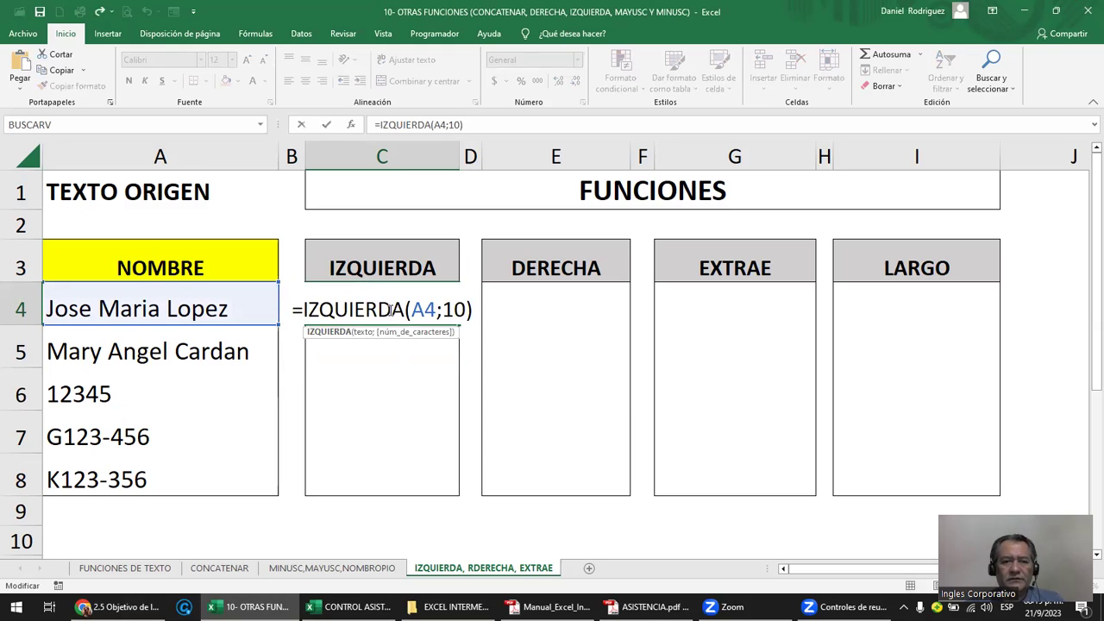
key(Escape)
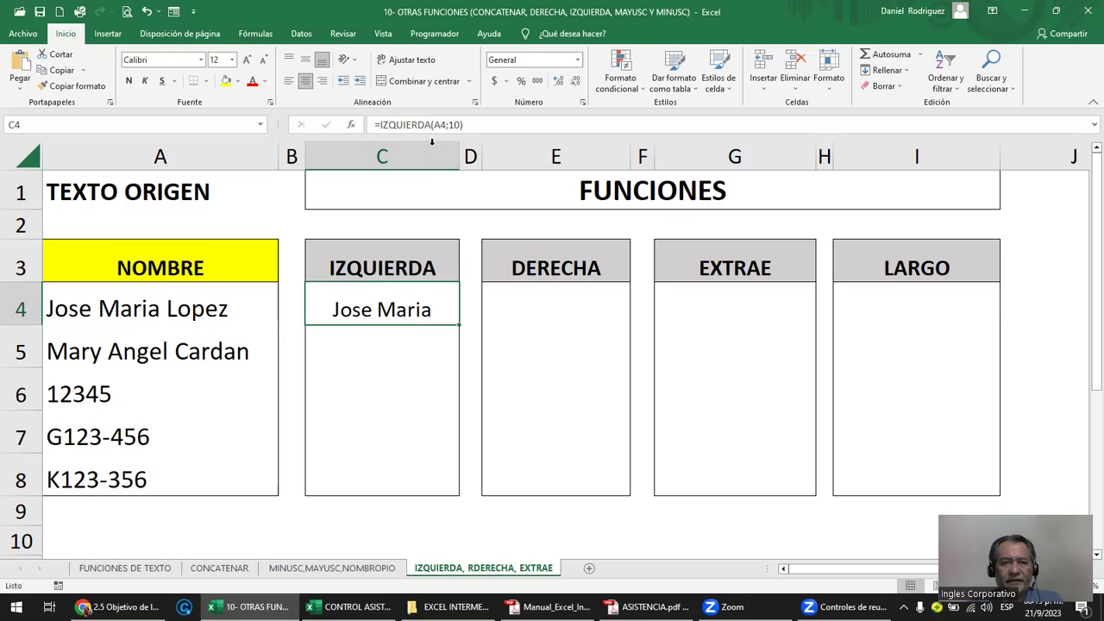
drag(462, 125, 401, 124)
key(F2)
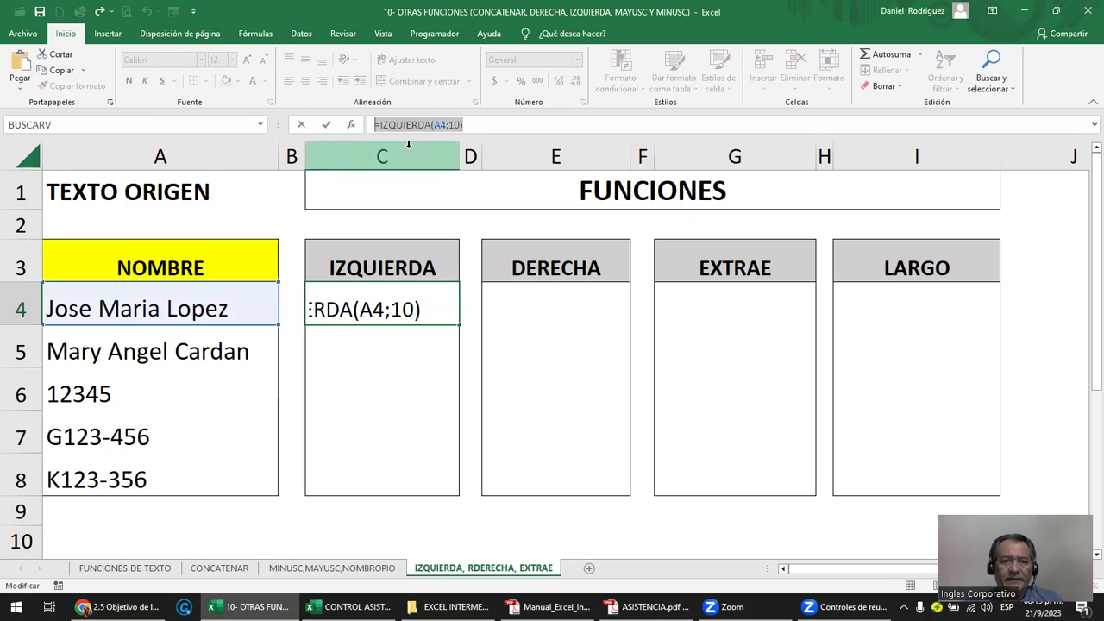
key(Escape)
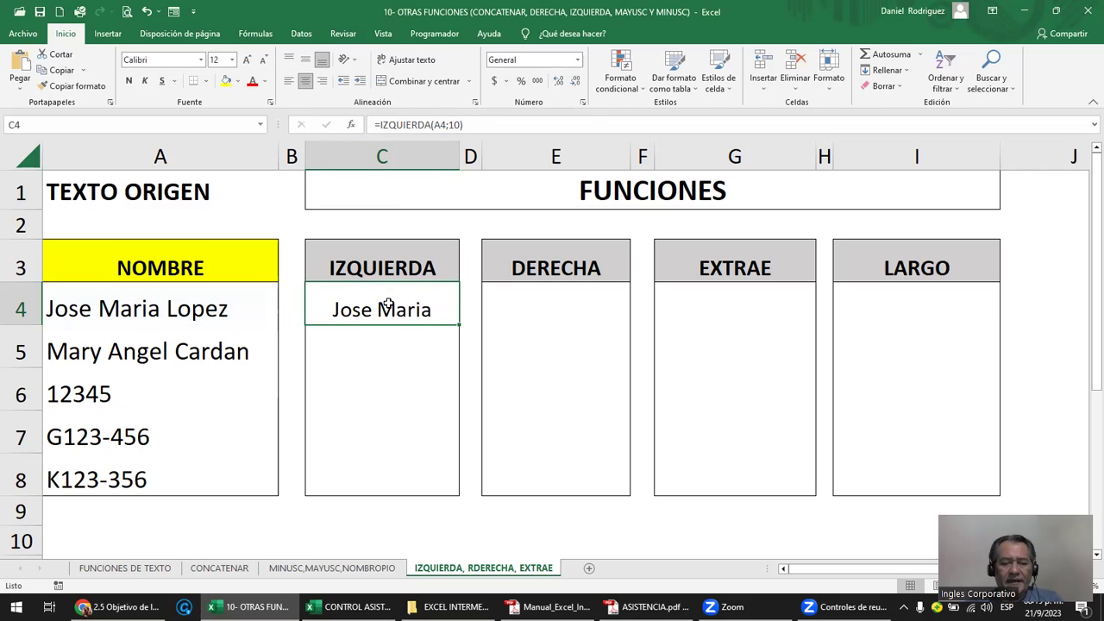
key(F2)
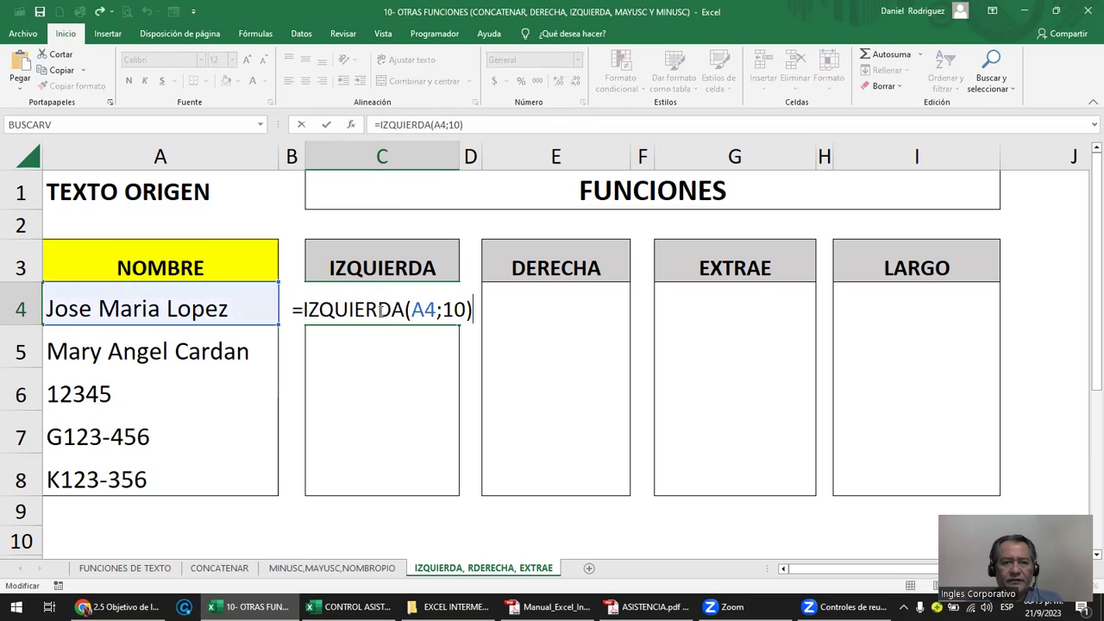
key(Escape)
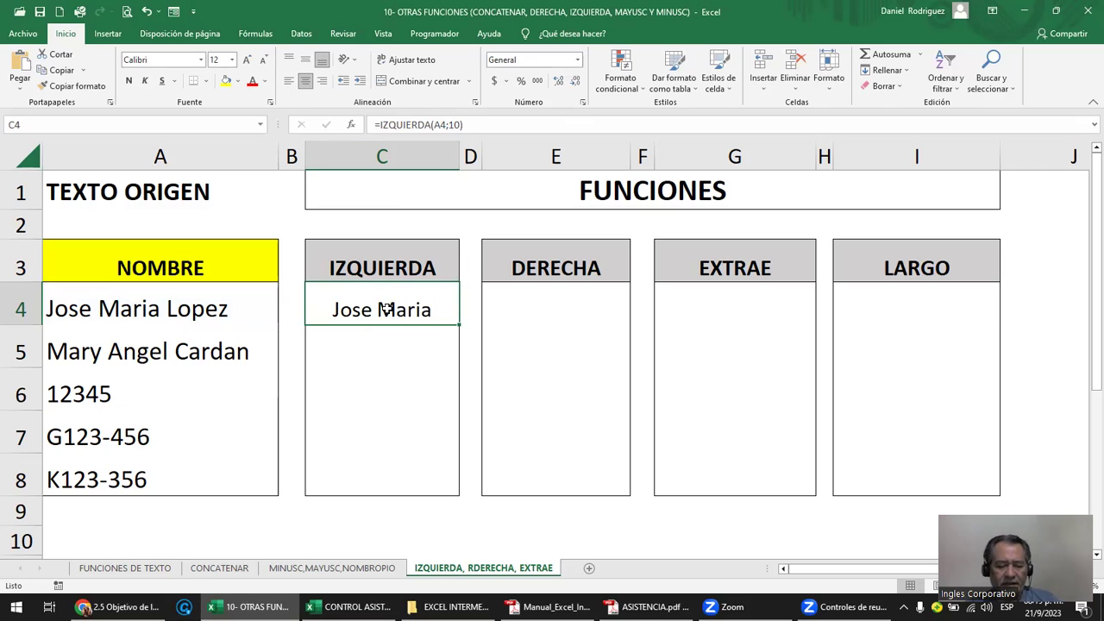
- Copy C4 into C9 and inspect how its reference shifts to A9
key(ctrl+c)
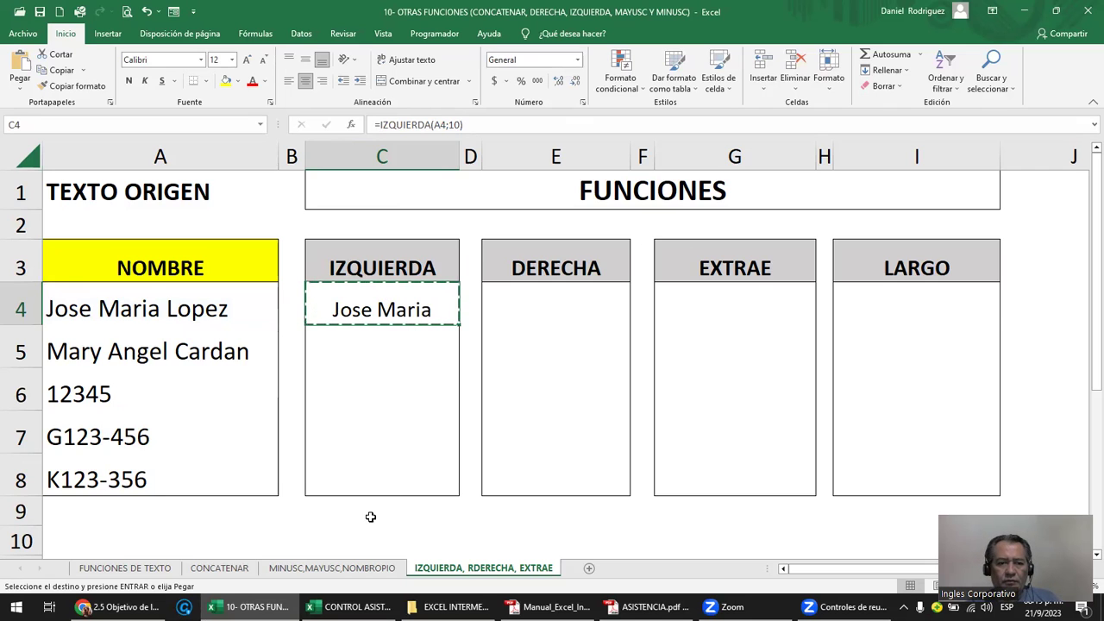
click(370, 517)
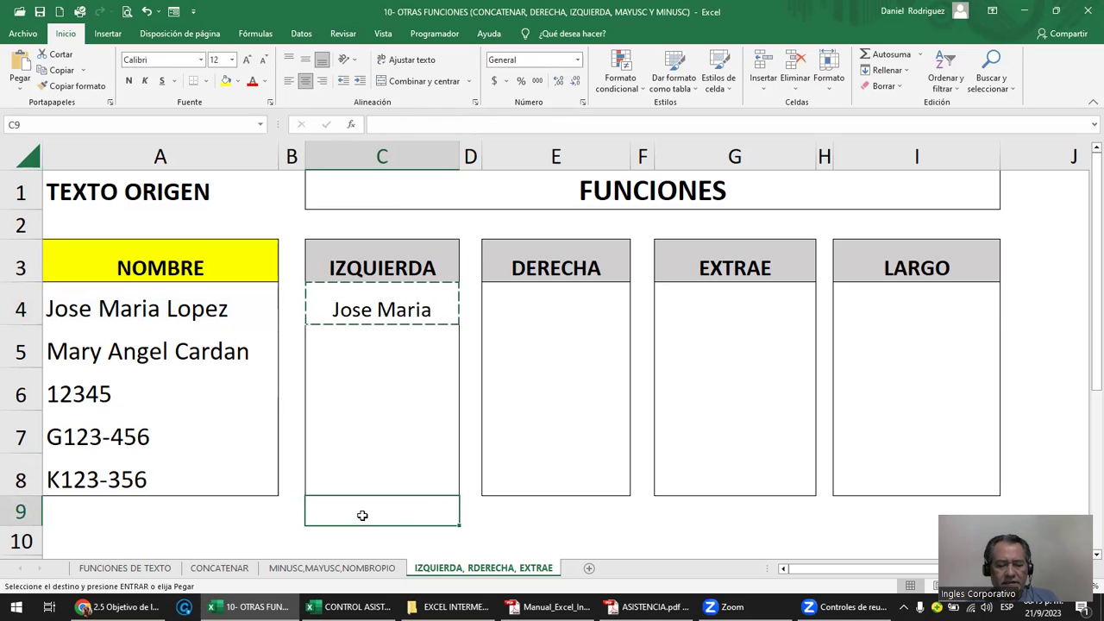
key(ctrl+v)
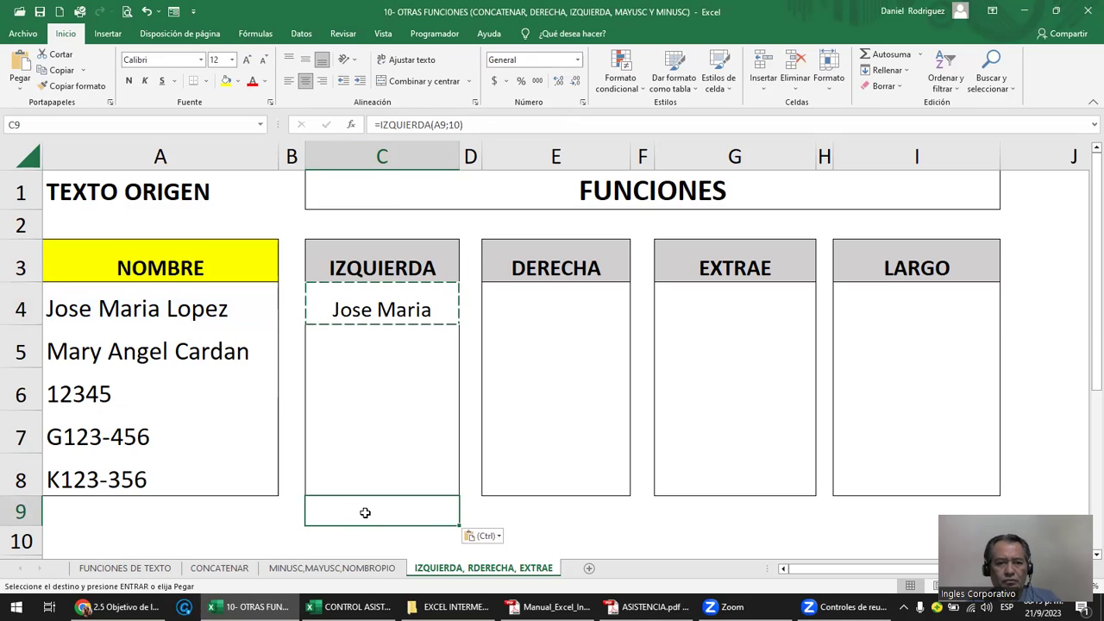
double_click(363, 515)
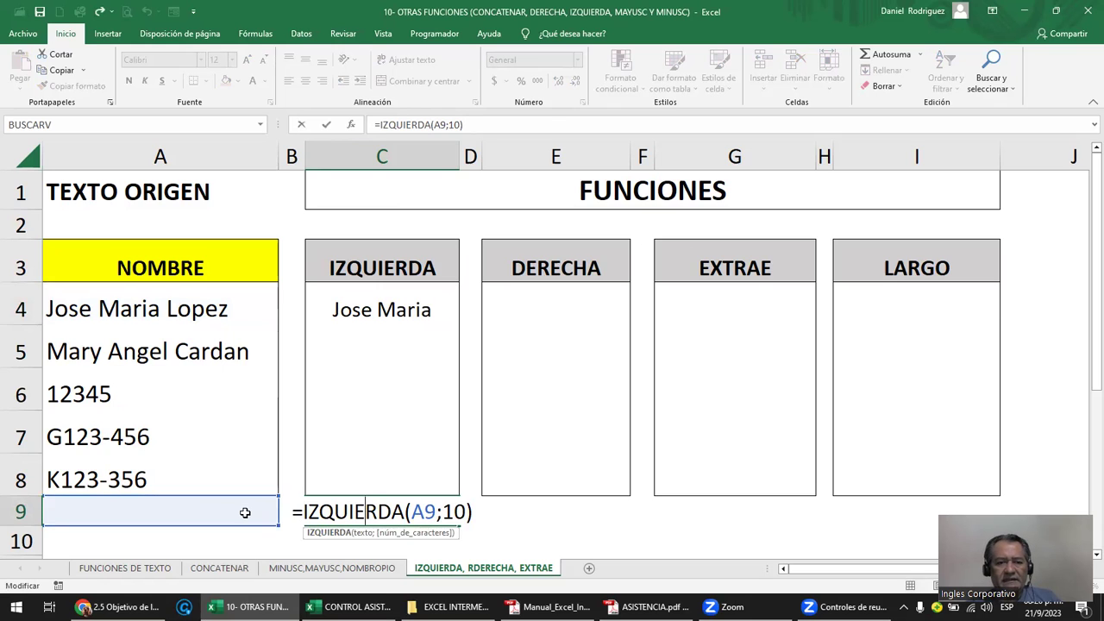
click(326, 518)
- Paste C4's result into C9 as a plain value only
click(379, 316)
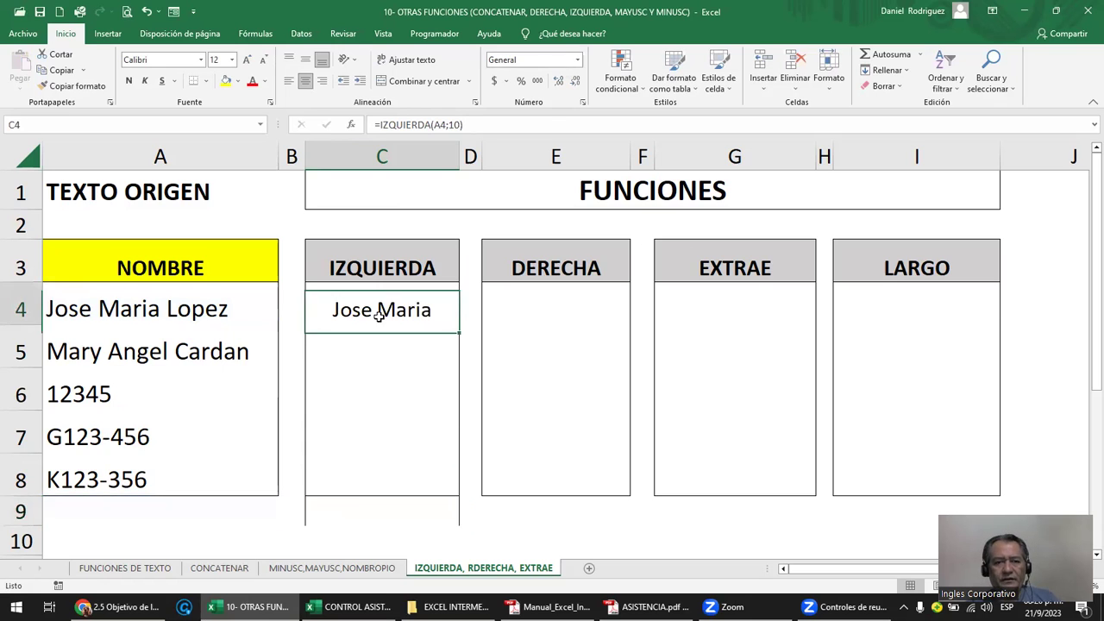
key(ctrl+c)
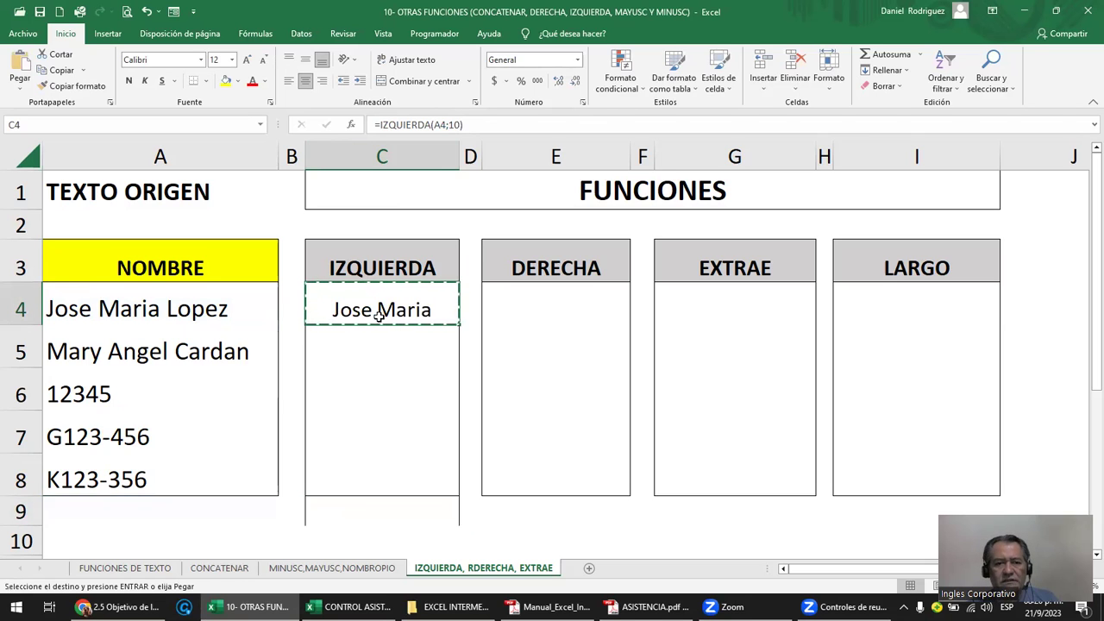
right_click(359, 509)
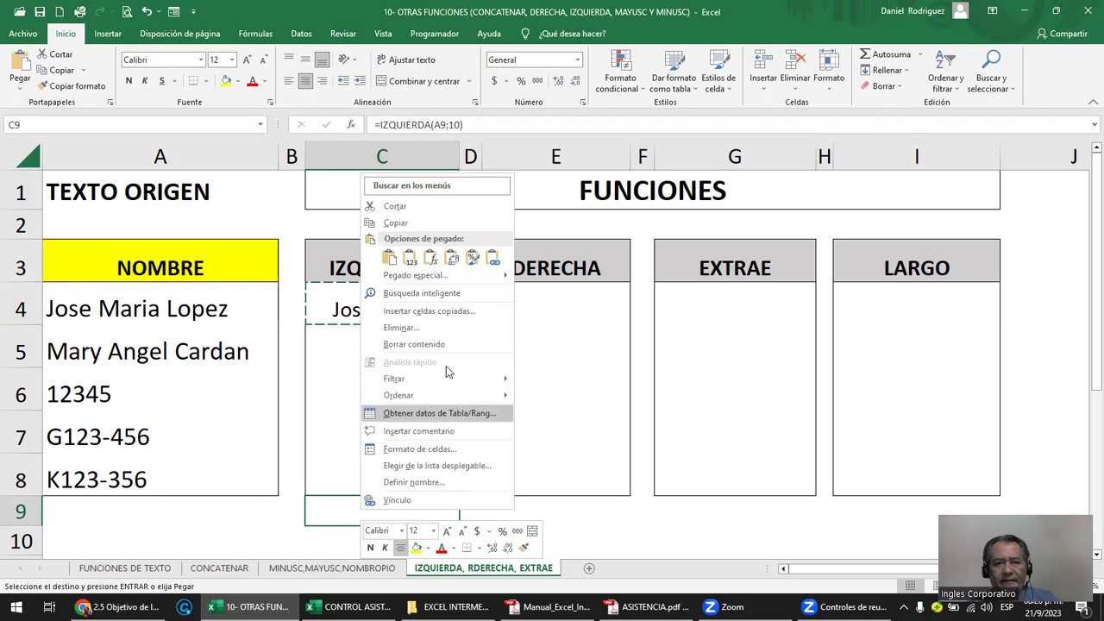
click(410, 257)
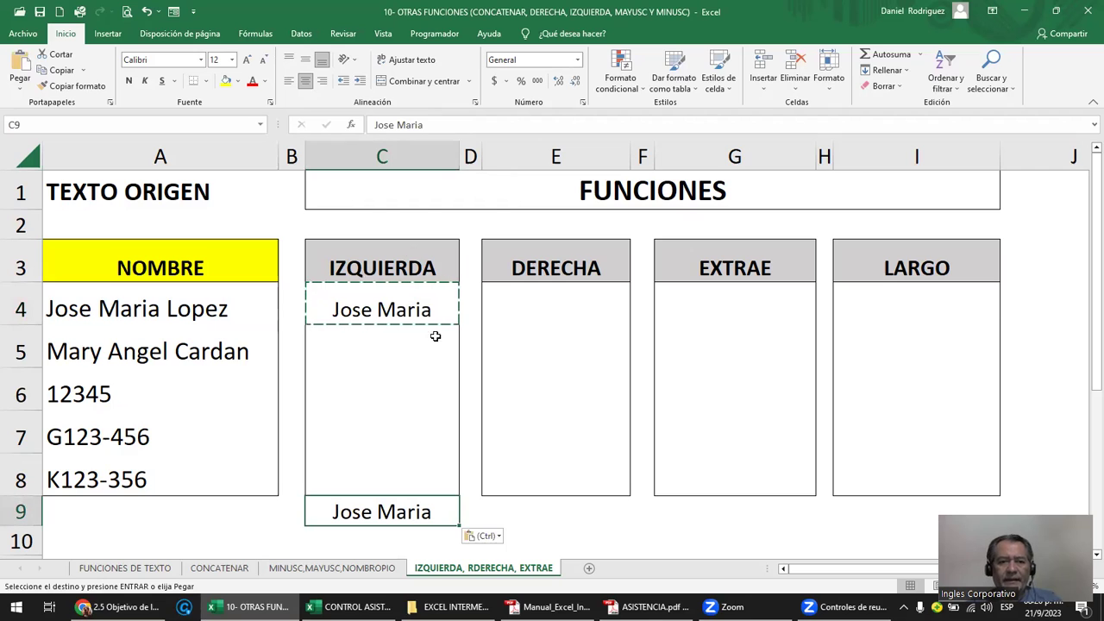
key(Escape)
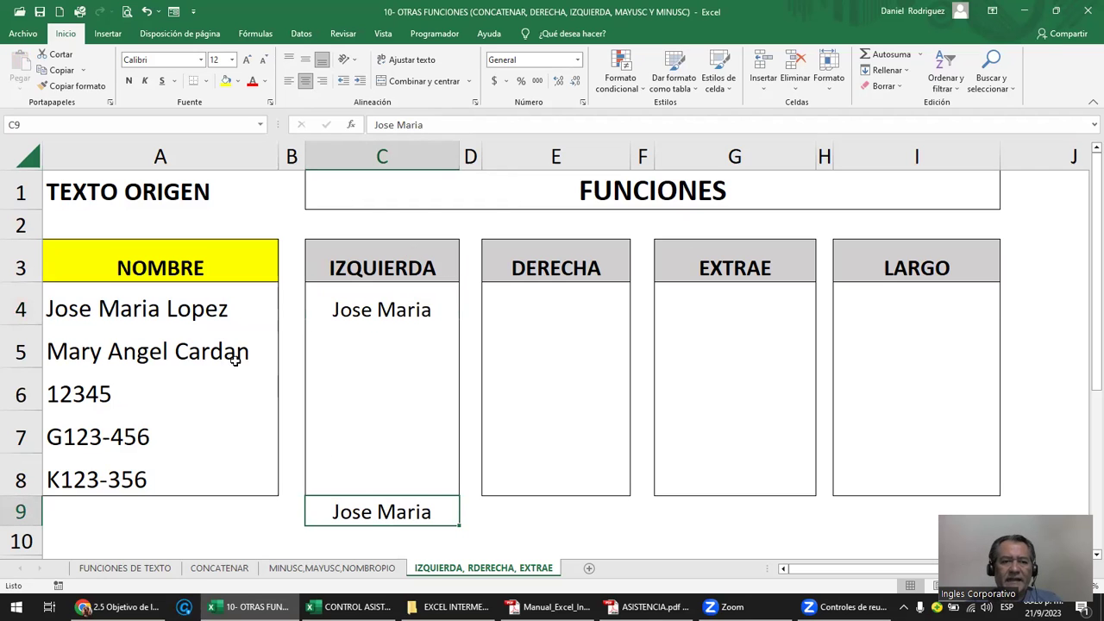
- Compare C4's formula with the static text now in C9
click(174, 309)
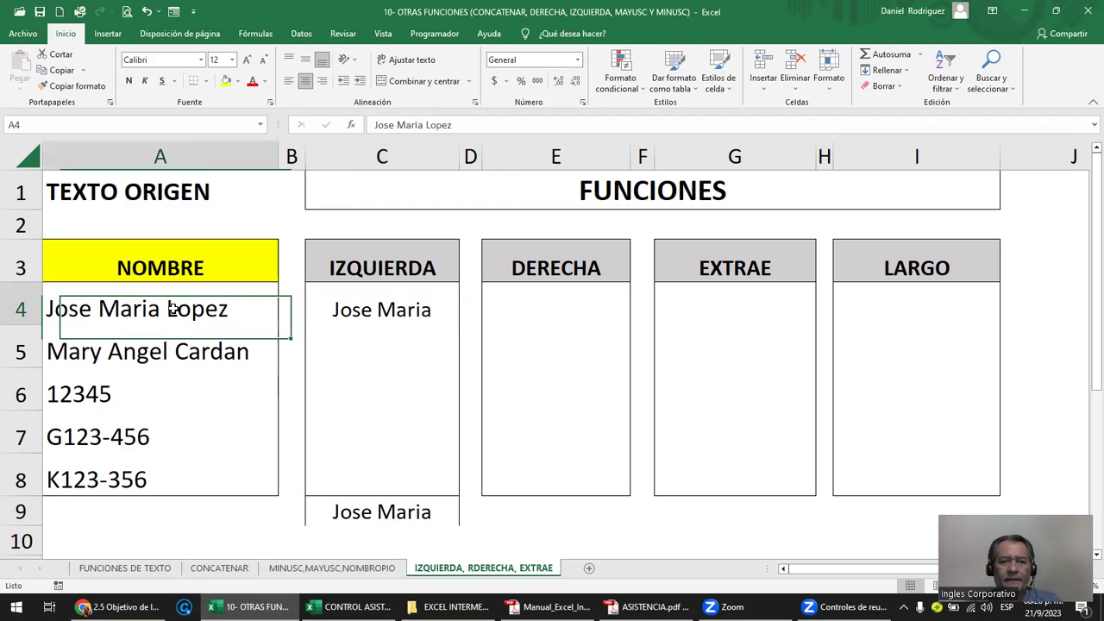
double_click(373, 308)
key(Escape)
click(369, 514)
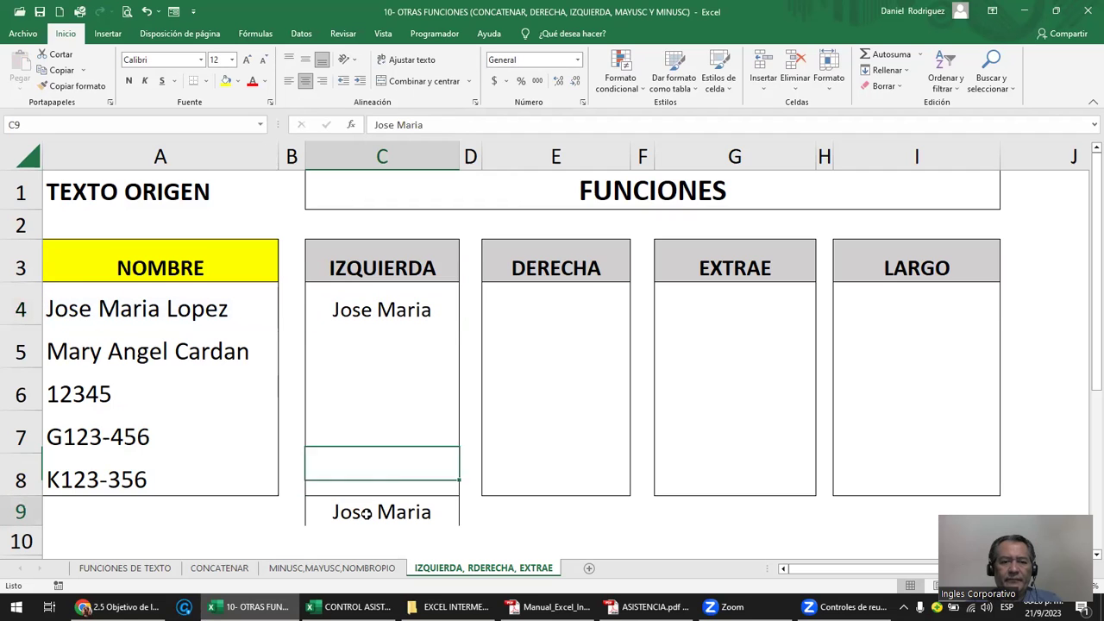
key(Escape)
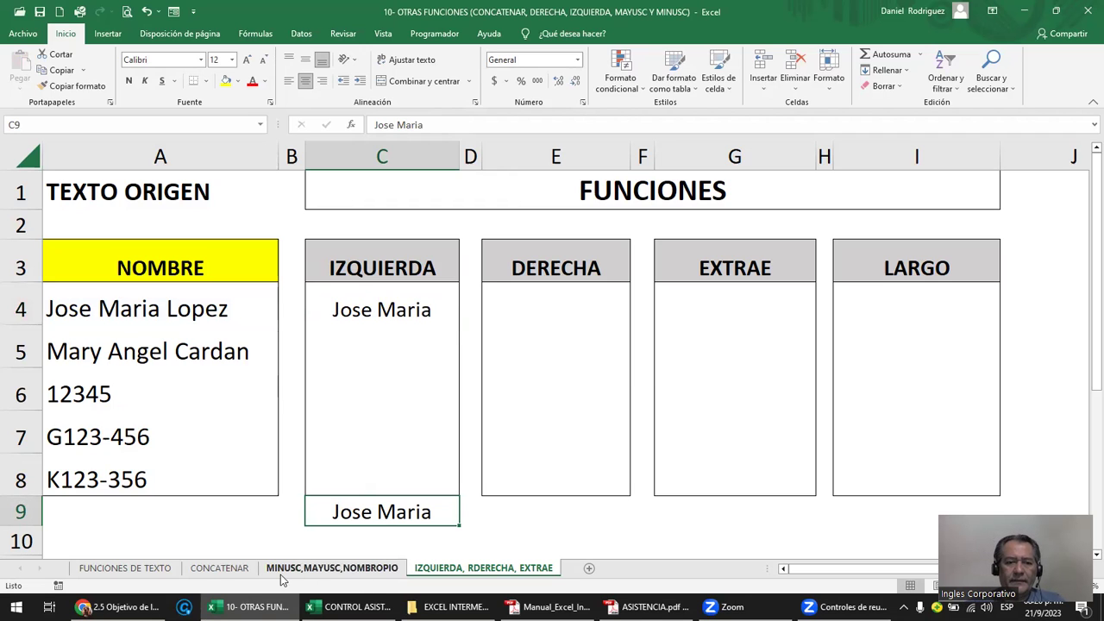
- On the CONCATENAR sheet, review the CONCATENAR formula in D4 and ampersand formula in F4
click(234, 573)
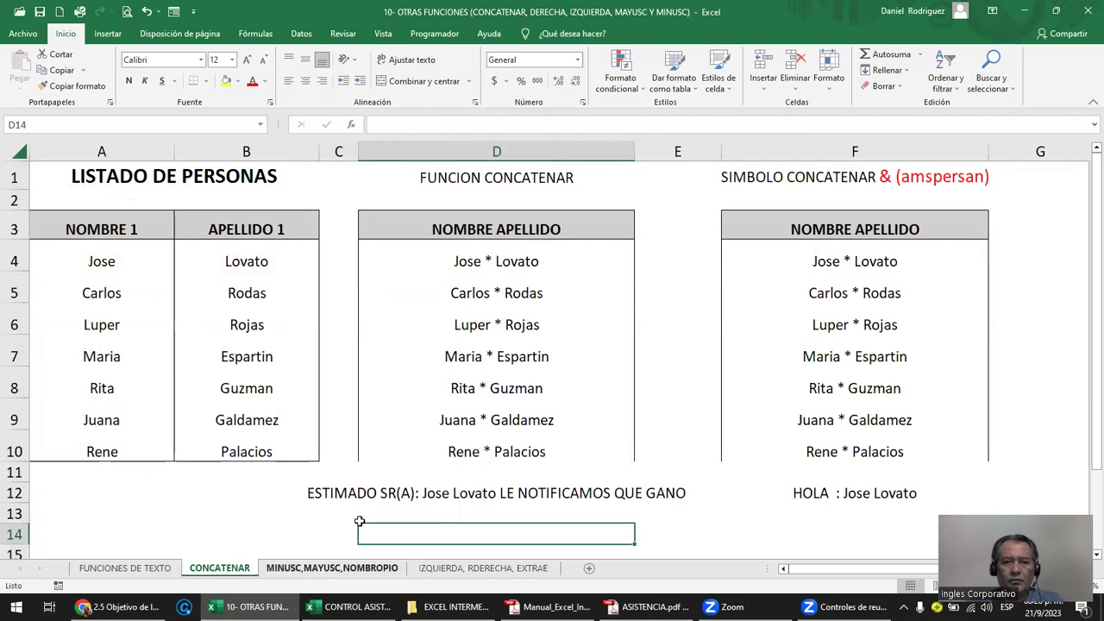
click(478, 259)
click(832, 261)
click(488, 262)
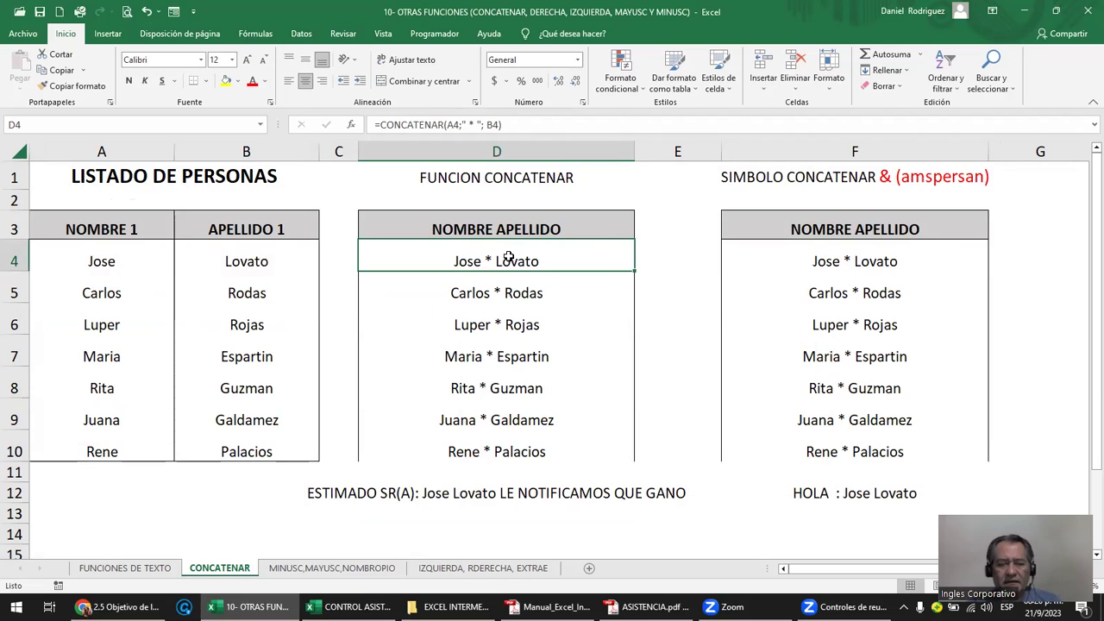
- Copy D4 into D14, where the shifted A14/B14 references leave only *
key(ctrl+c)
click(497, 535)
key(ctrl+v)
double_click(538, 540)
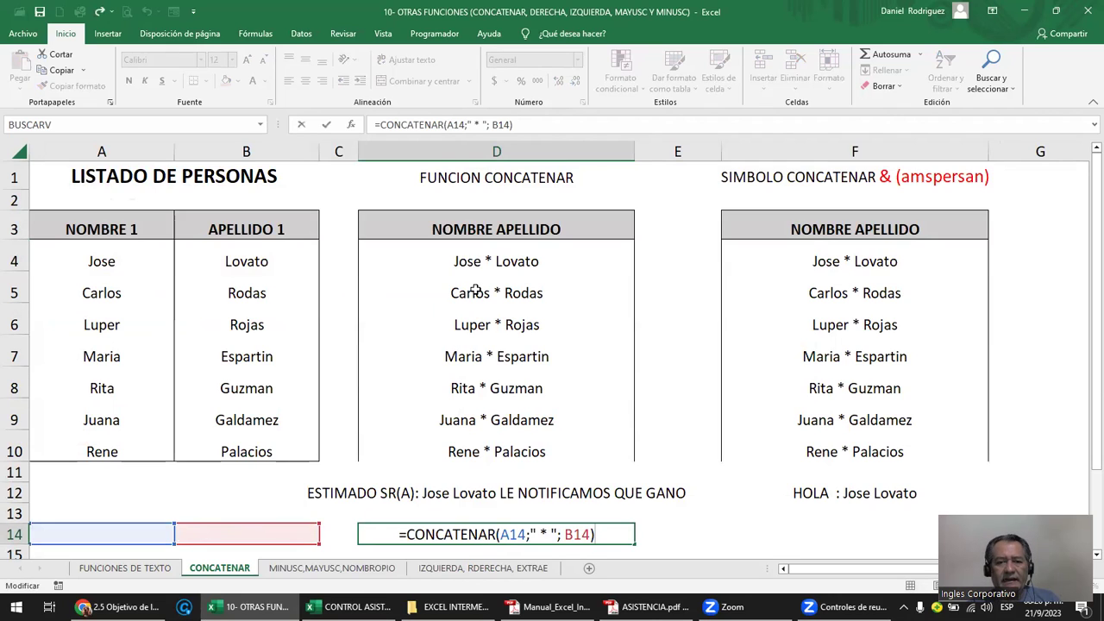
key(Escape)
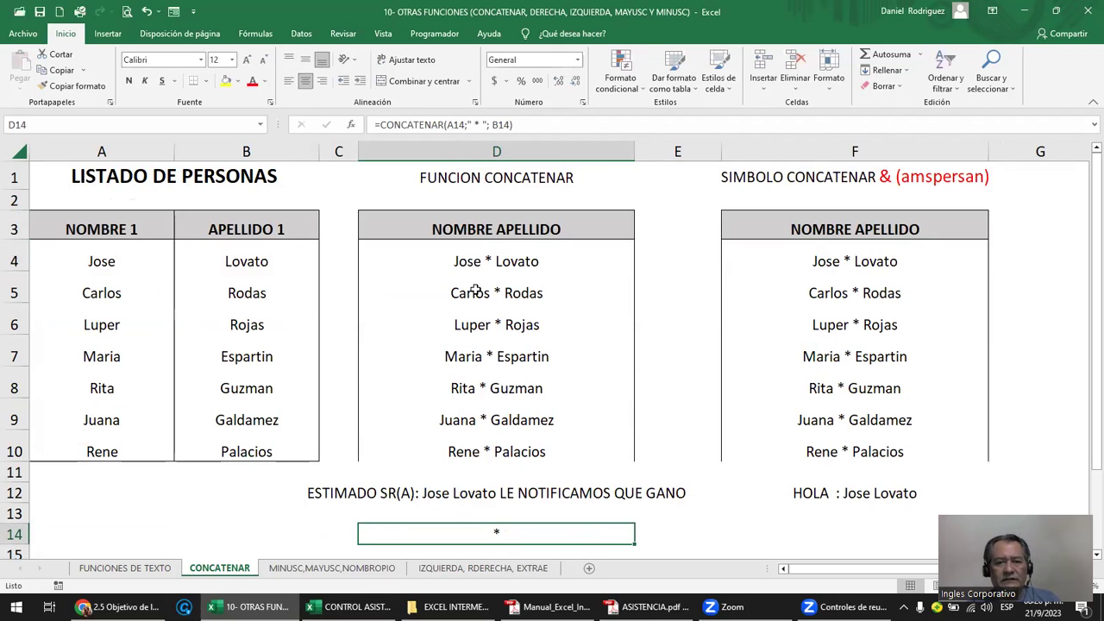
- Paste D4's joined-name result into D14 as plain text and verify it
click(504, 265)
key(ctrl+c)
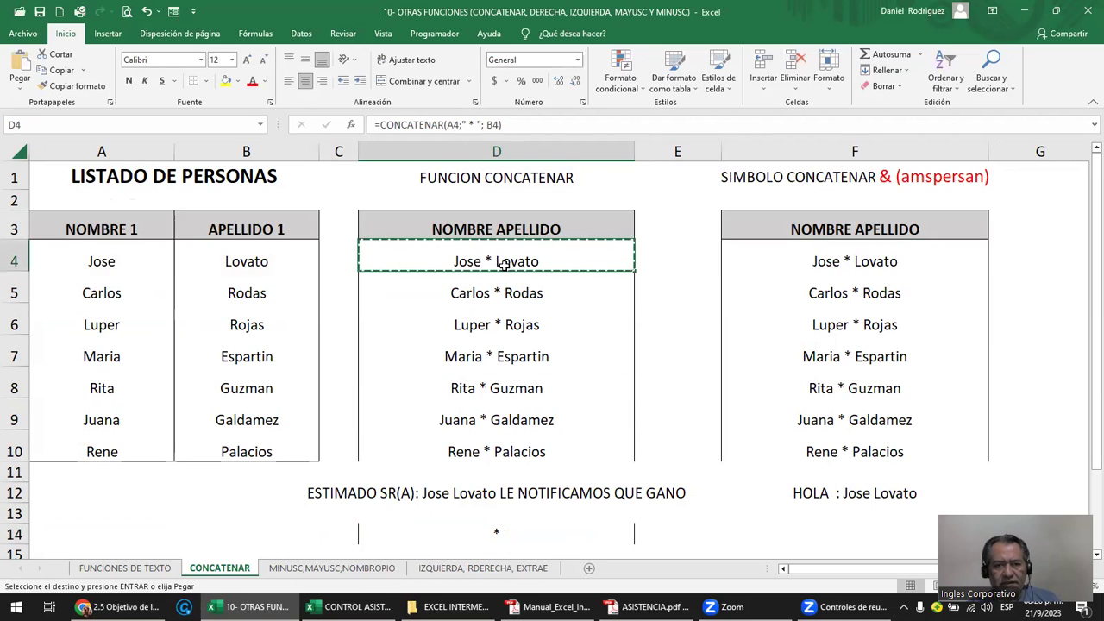
click(495, 537)
right_click(495, 536)
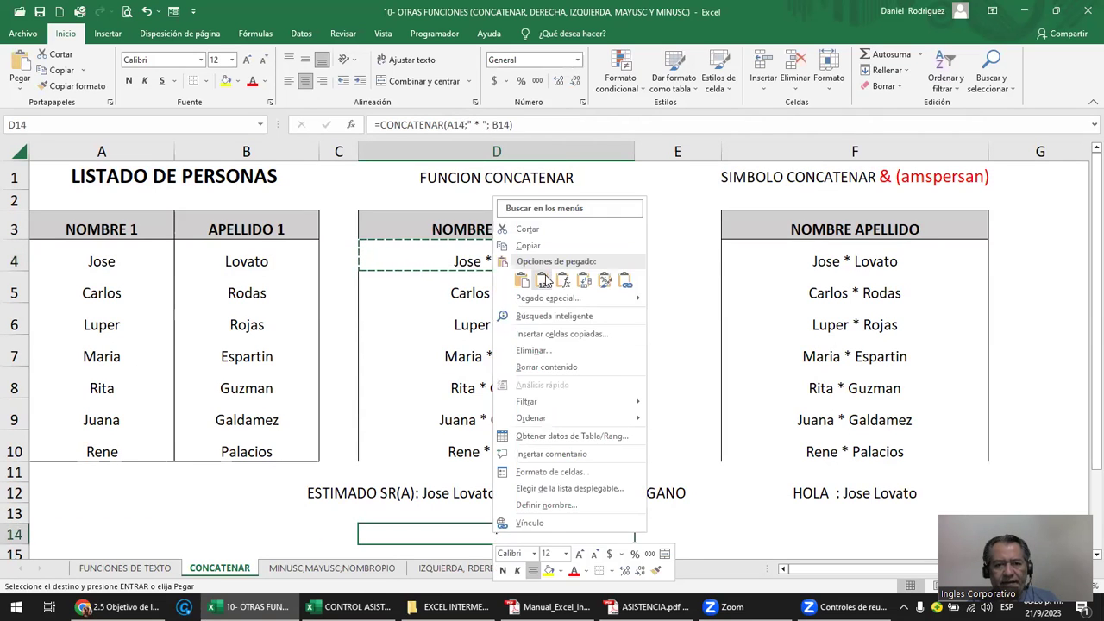
click(542, 280)
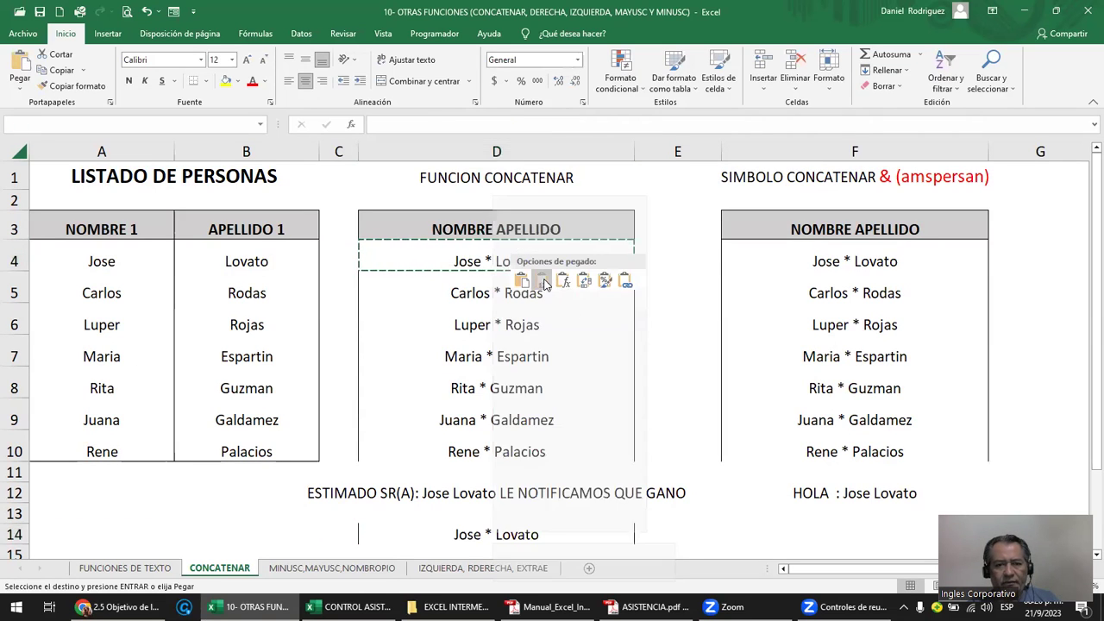
double_click(524, 534)
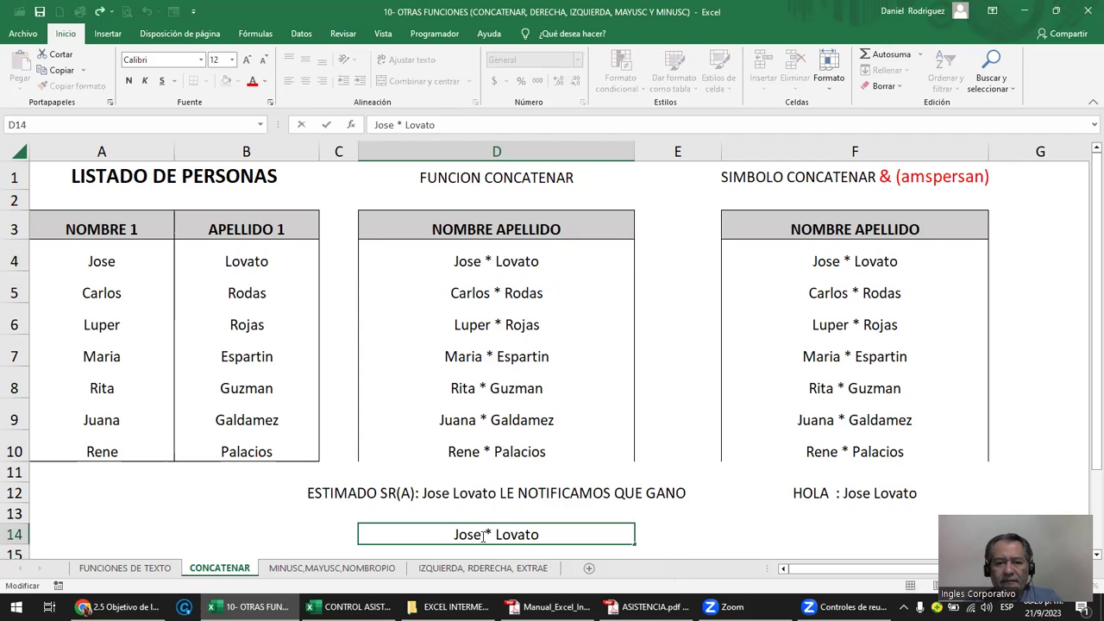
key(Escape)
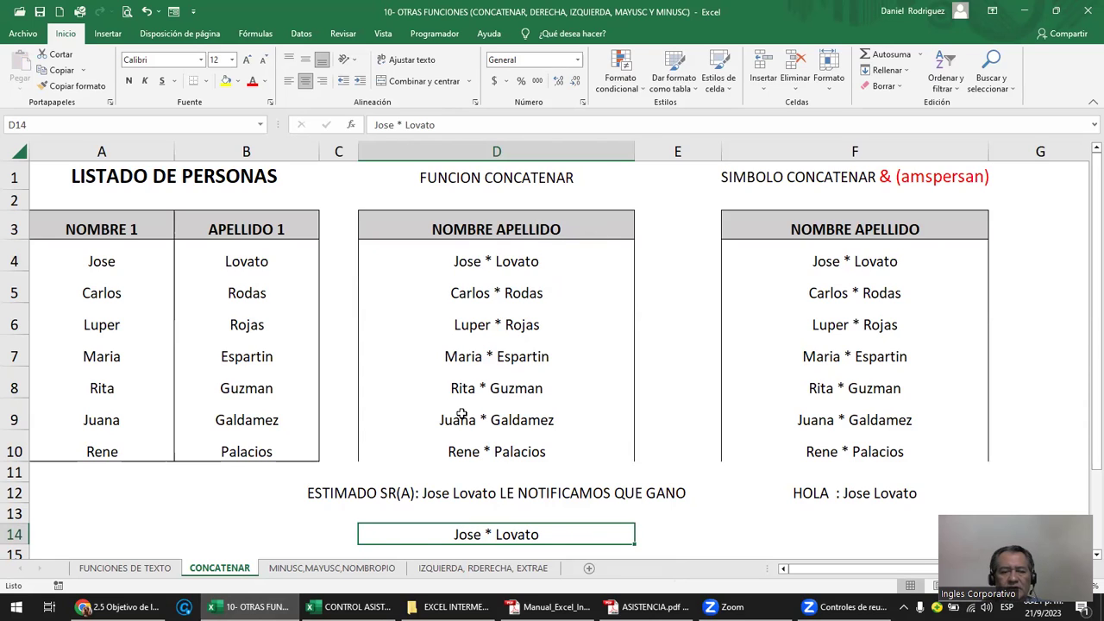
click(462, 568)
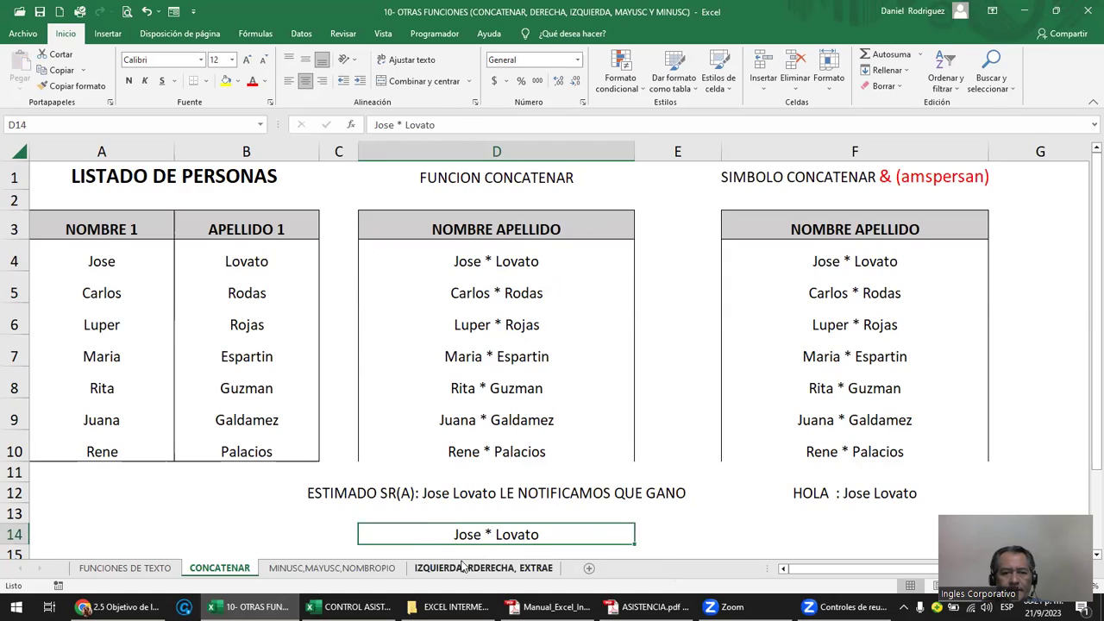
- Change C4's formula to =IZQUIERDA(A4;1)
click(390, 309)
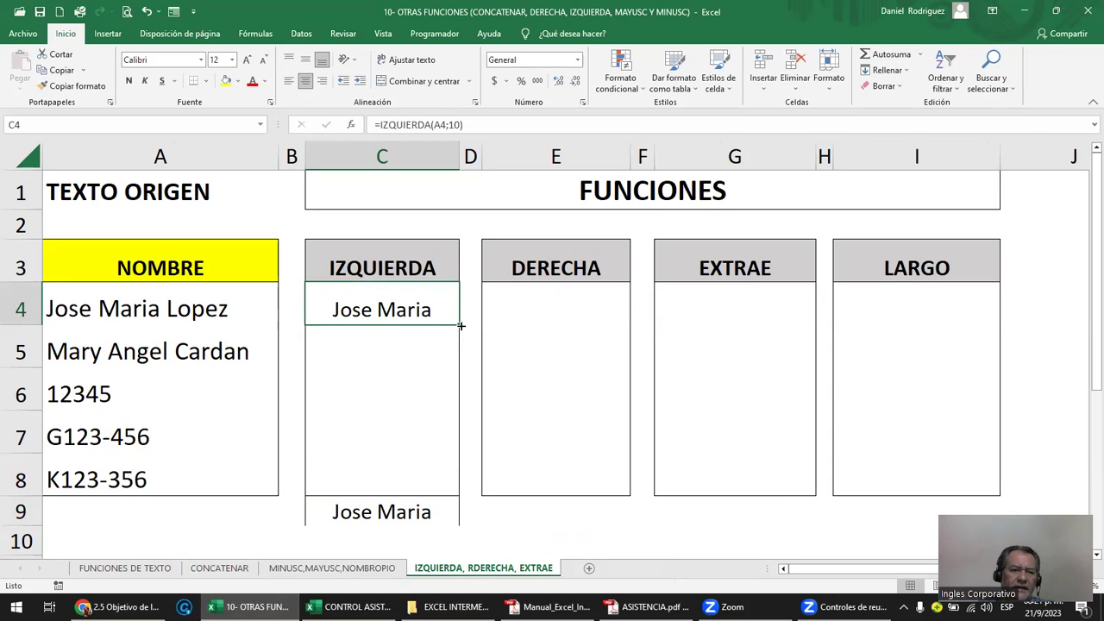
double_click(377, 309)
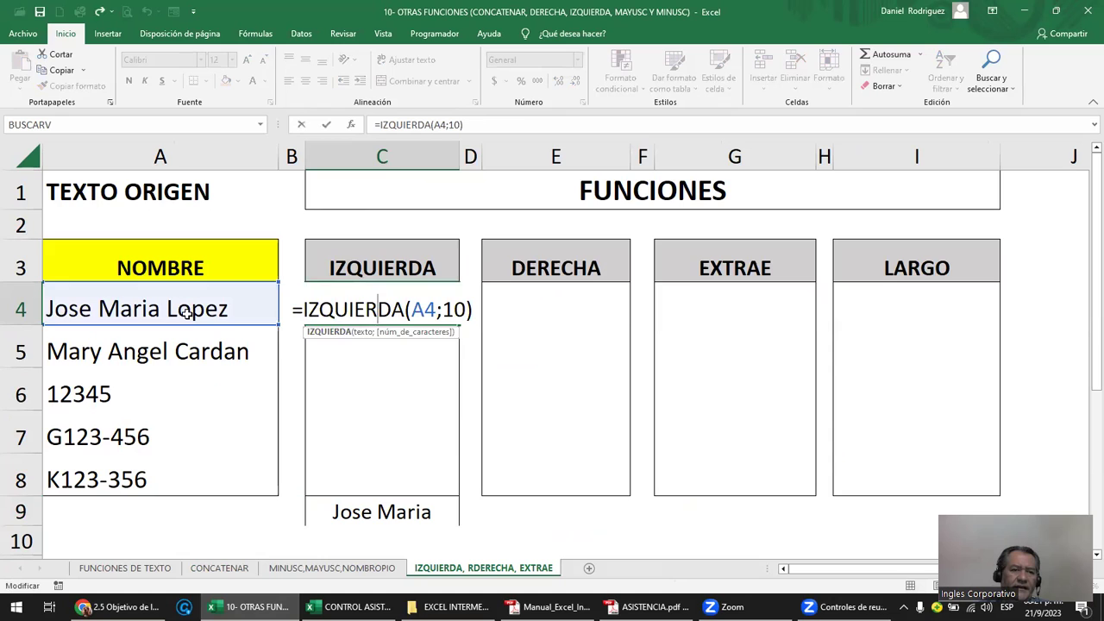
click(443, 308)
text(1)
key(Delete)
key(Delete)
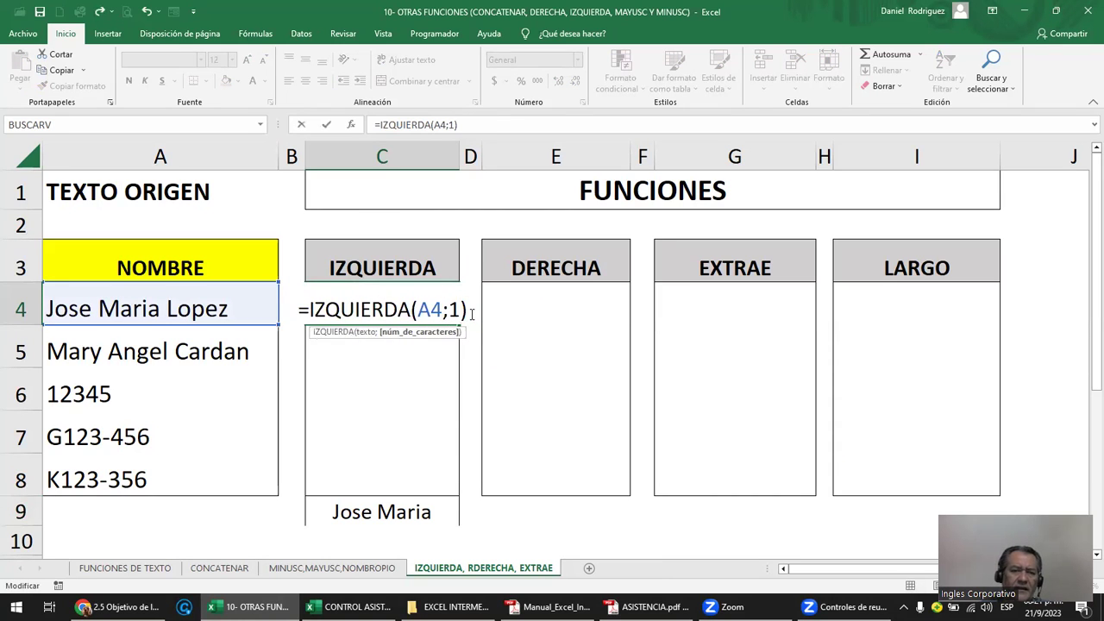
key(Return)
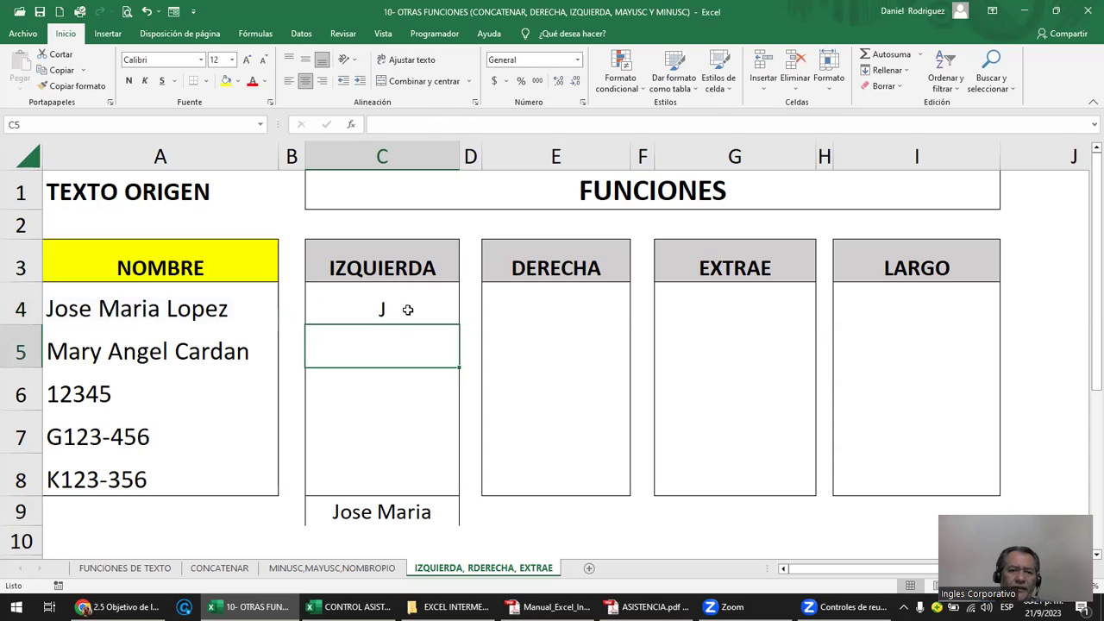
- Fill C4's formula down through C8, returning J, M, 1, G, K
click(406, 309)
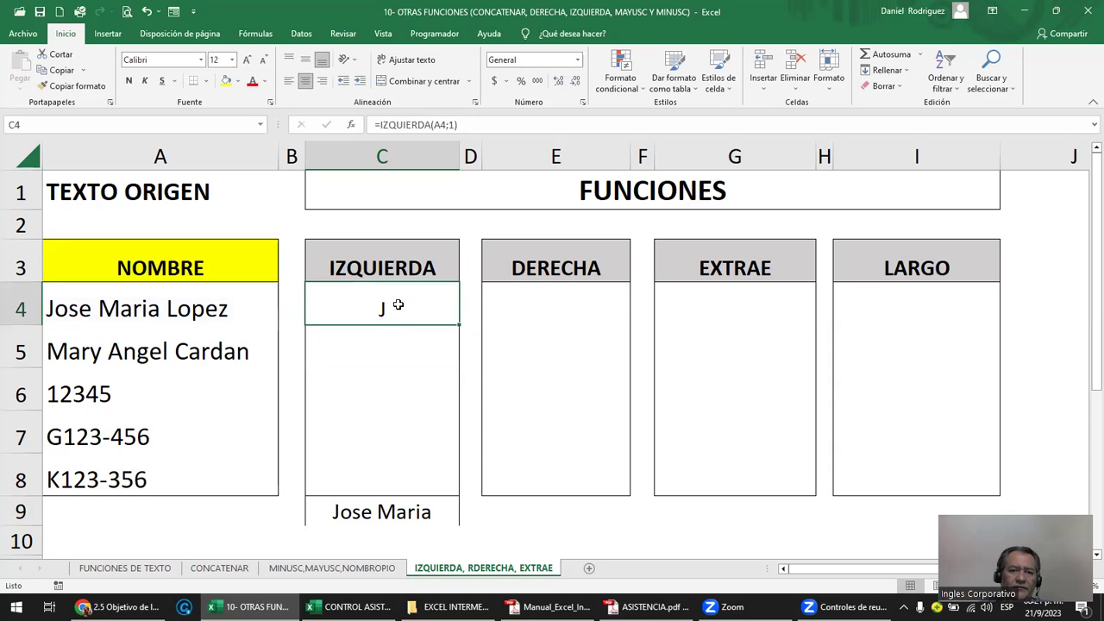
double_click(316, 318)
key(Escape)
drag(457, 327, 445, 494)
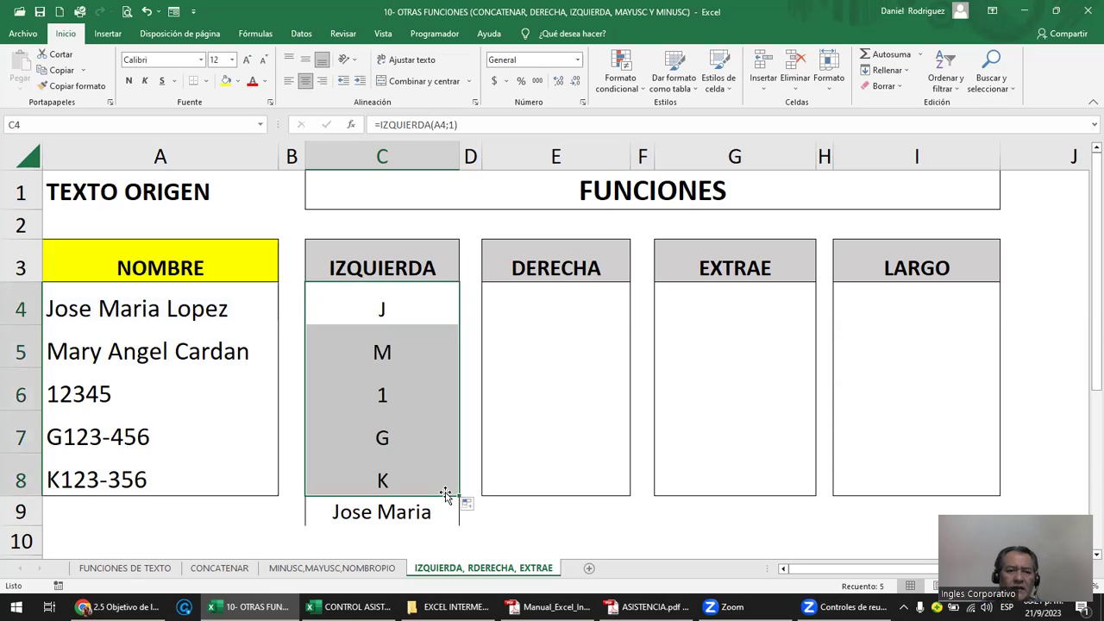
click(390, 310)
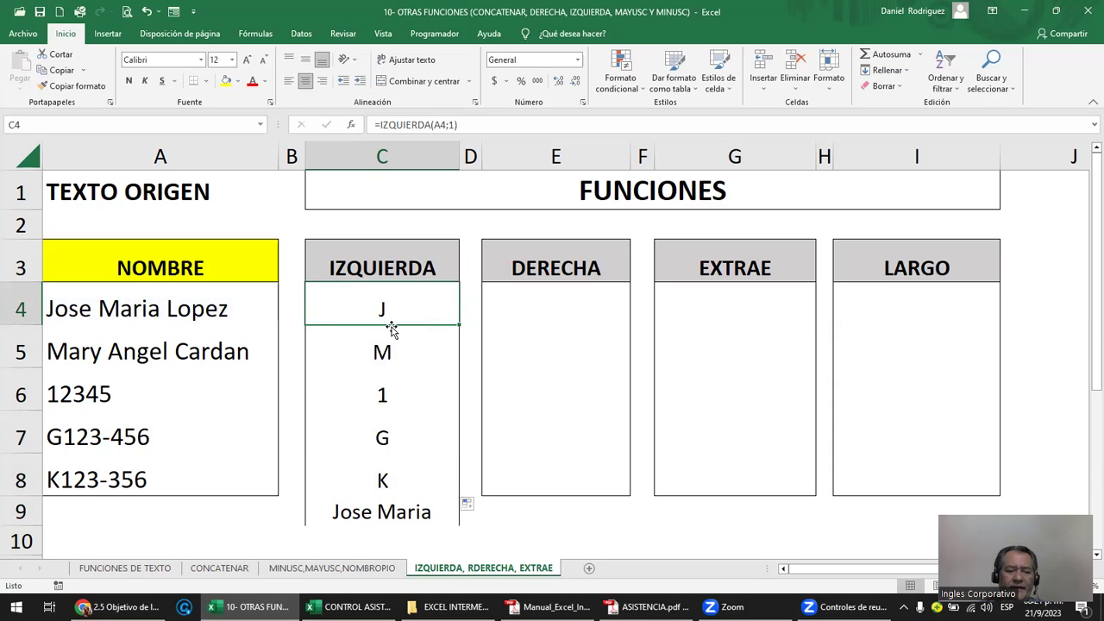
double_click(388, 322)
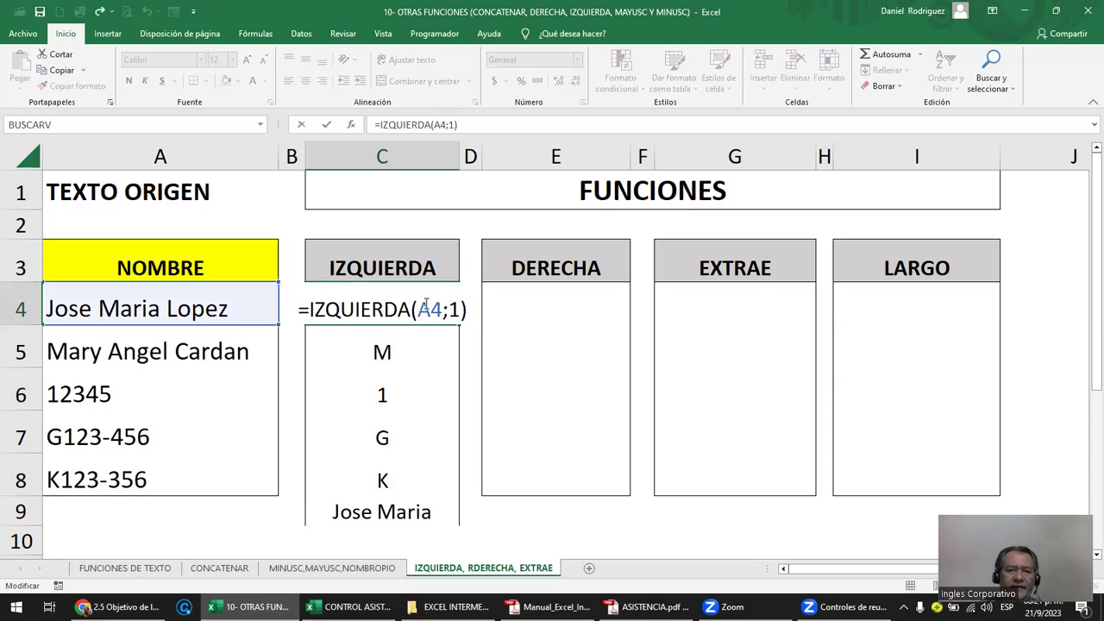
- Review C4's arguments and check the one-character results in C6, C7 and C8
drag(419, 309, 441, 310)
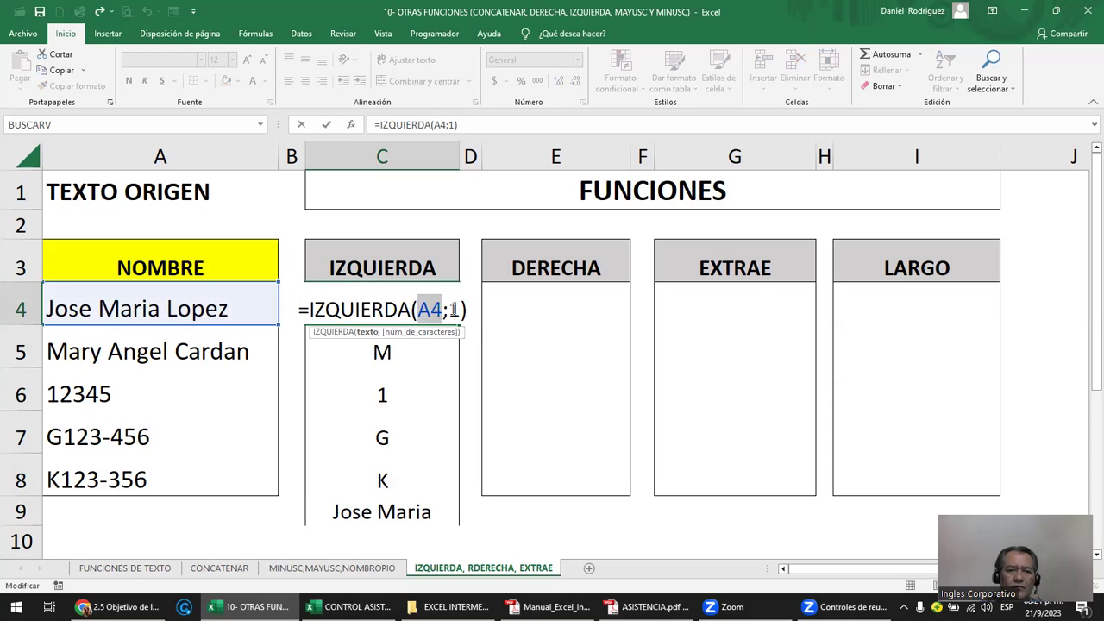
click(452, 310)
key(Return)
click(387, 397)
click(385, 432)
click(384, 480)
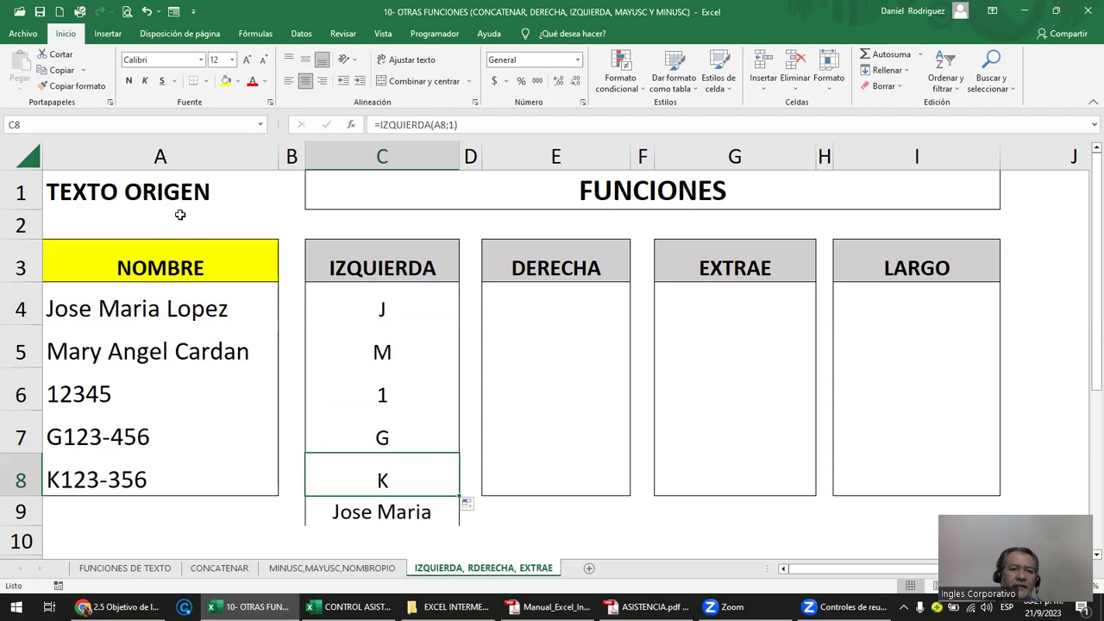
- Change C4 to =IZQUIERDA(A4;2) and fill it down the column
double_click(395, 312)
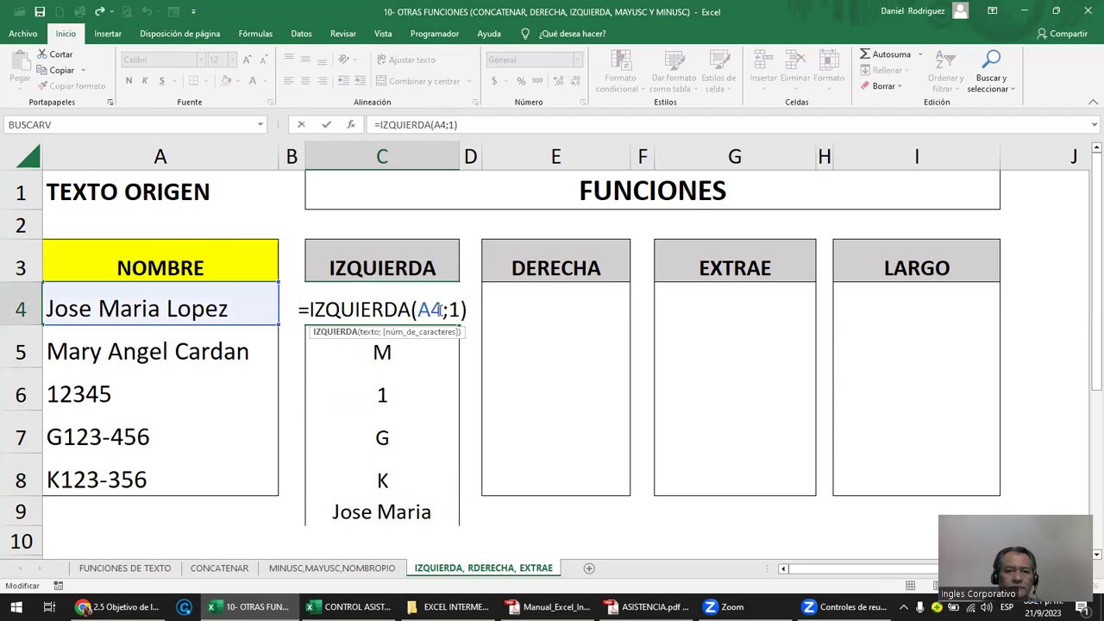
double_click(454, 311)
text(2)
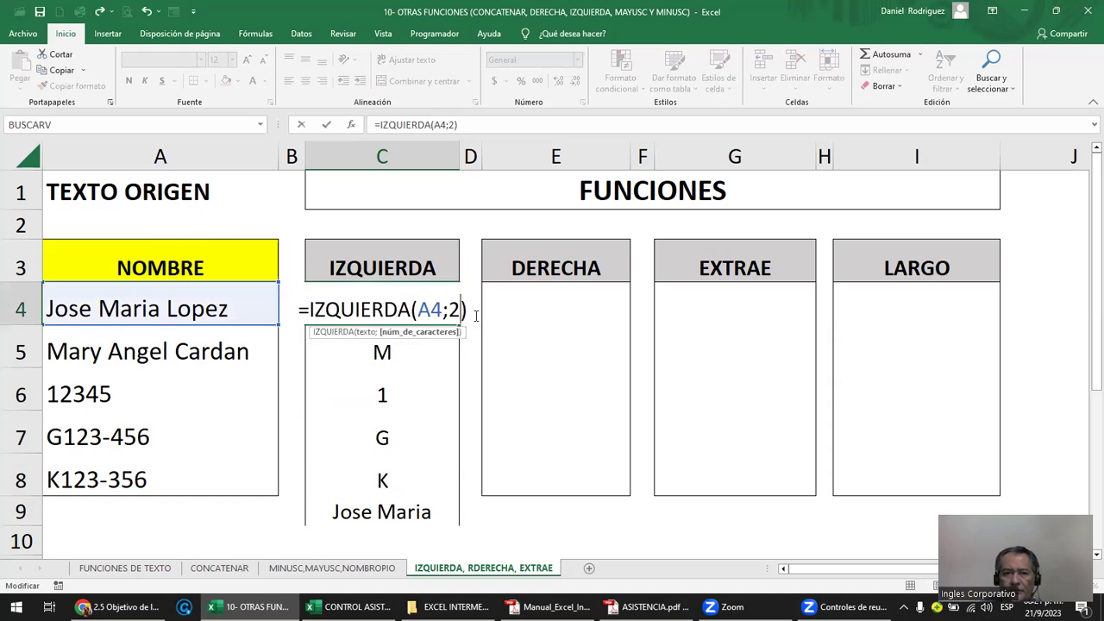
key(Return)
click(406, 303)
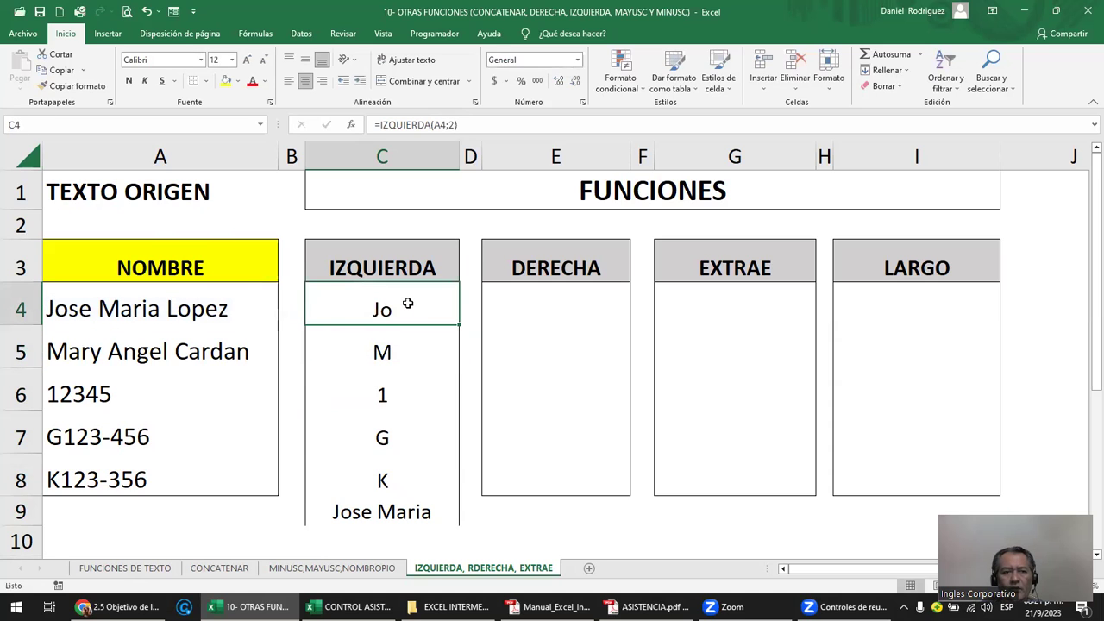
double_click(454, 323)
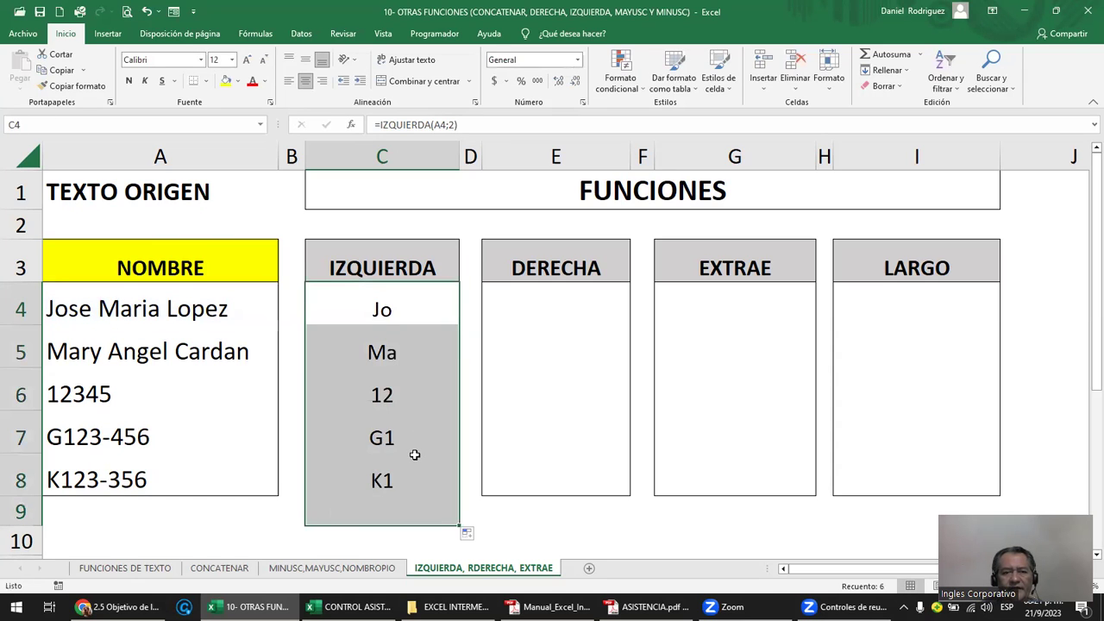
click(382, 394)
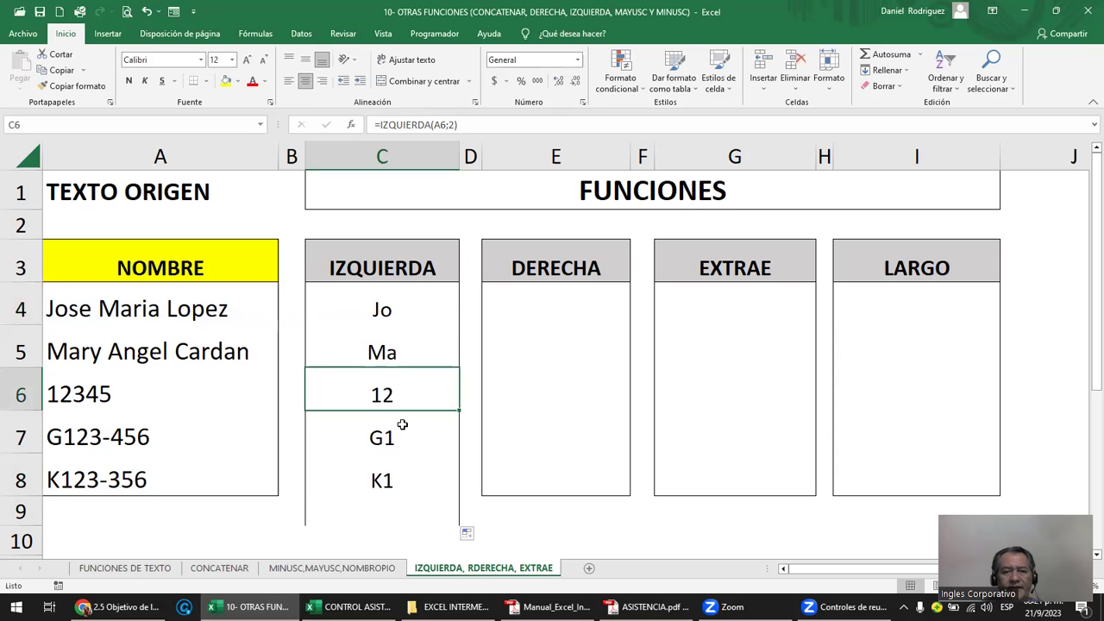
click(395, 516)
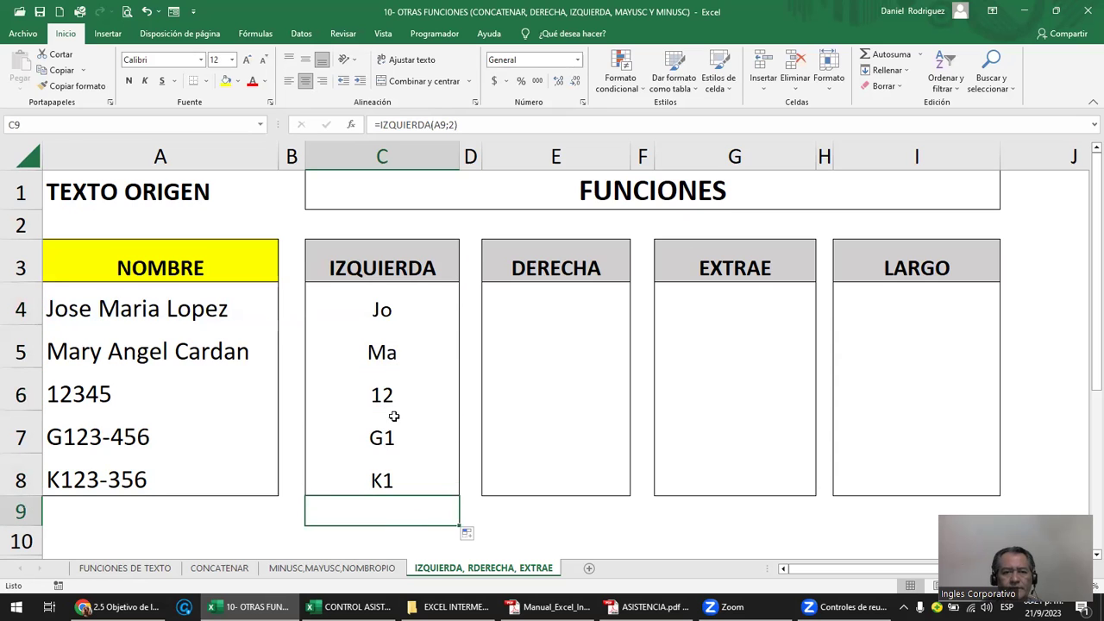
- Clear the unwanted extra formula from C9 with Borrar todo
click(393, 309)
drag(393, 309, 392, 472)
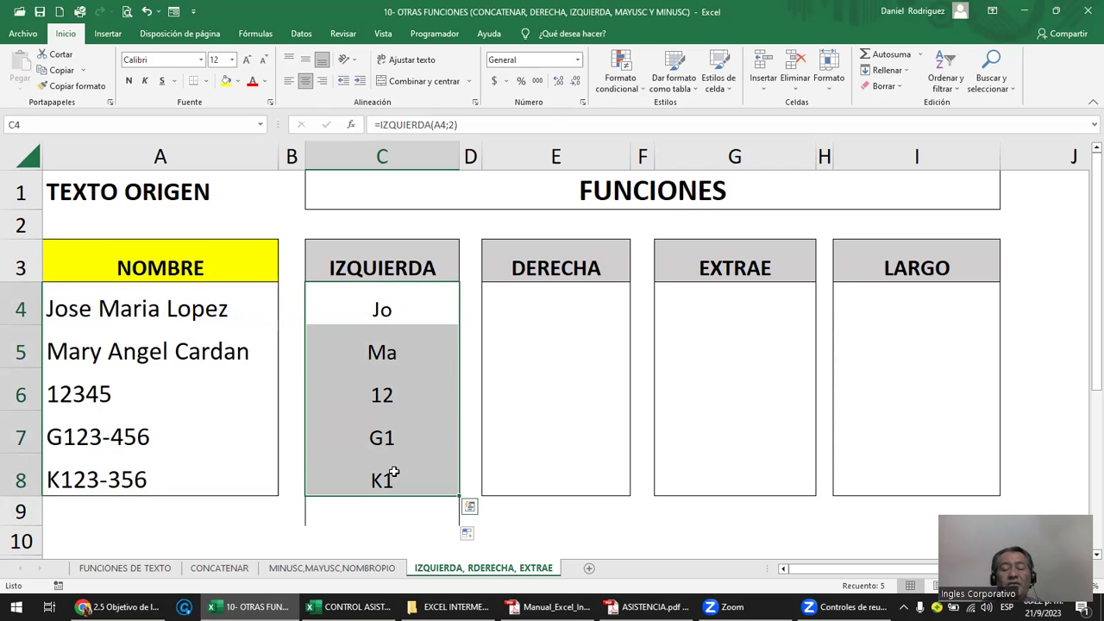
click(386, 512)
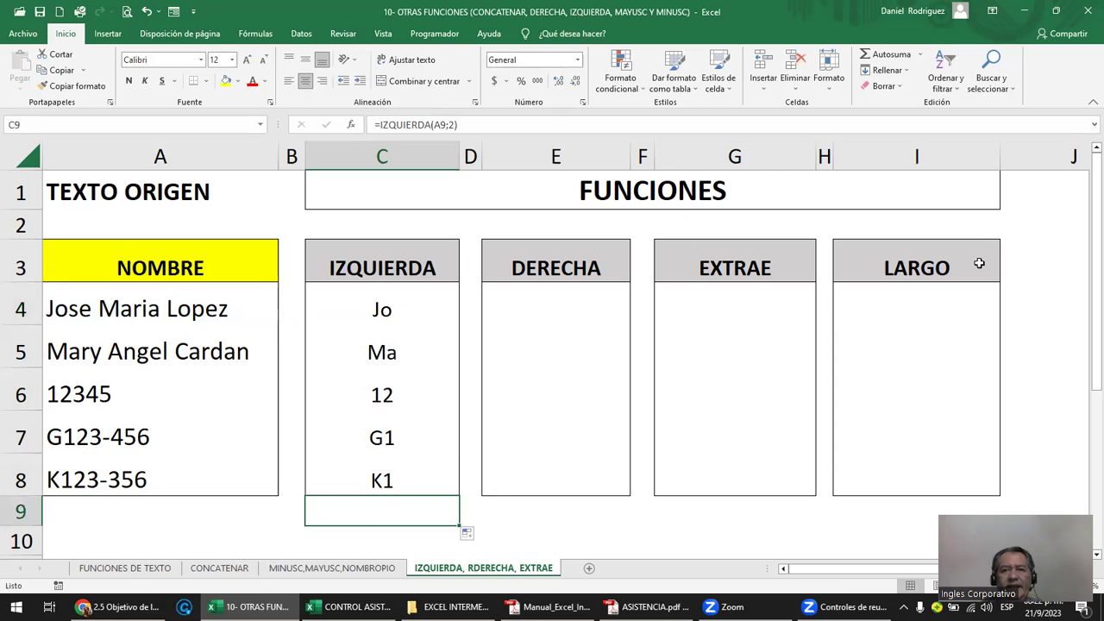
click(901, 88)
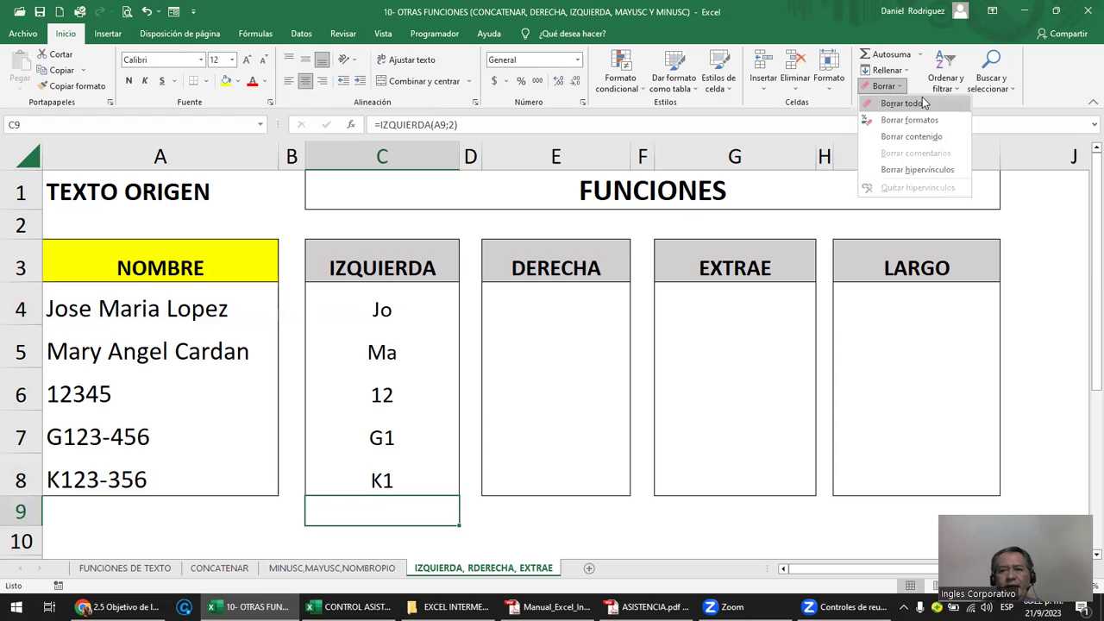
click(923, 103)
click(615, 502)
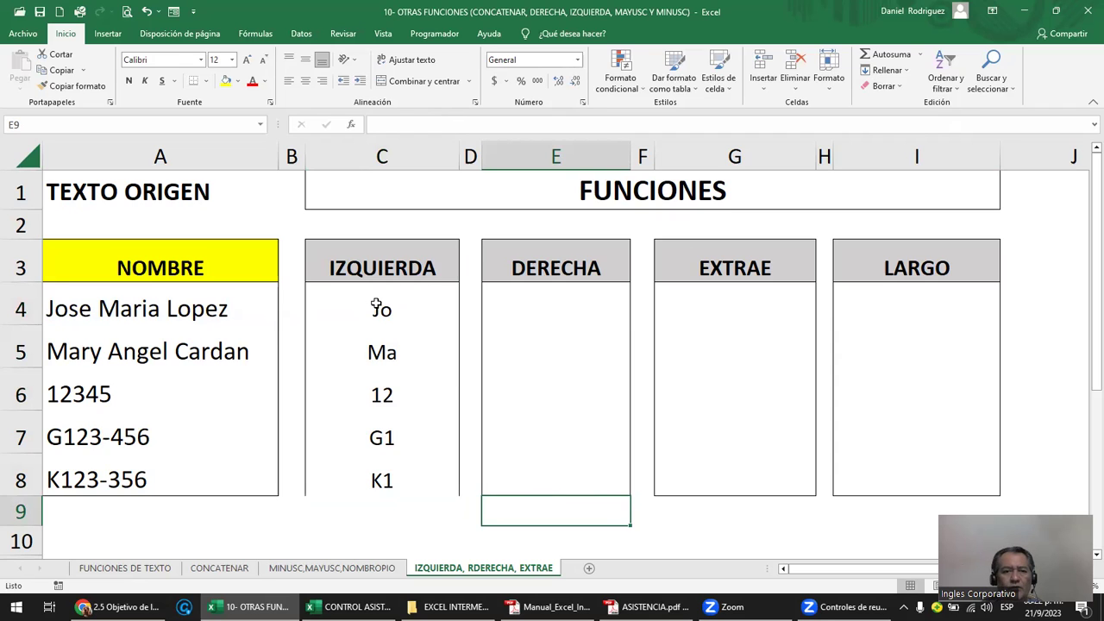
- Test a character count of 50 in C4's IZQUIERDA formula
click(377, 304)
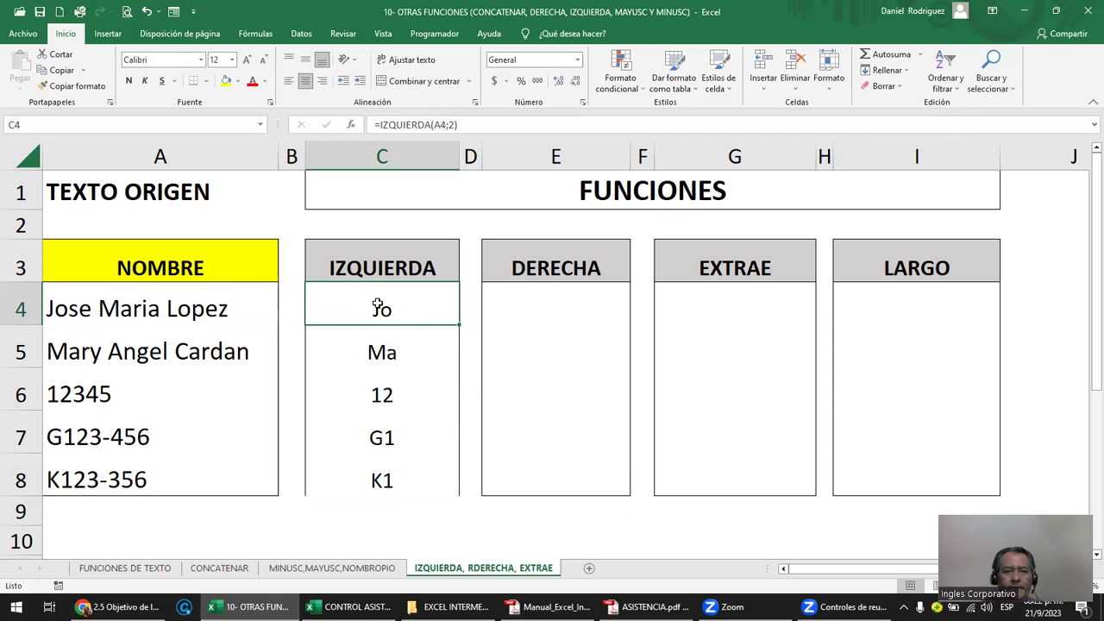
double_click(377, 304)
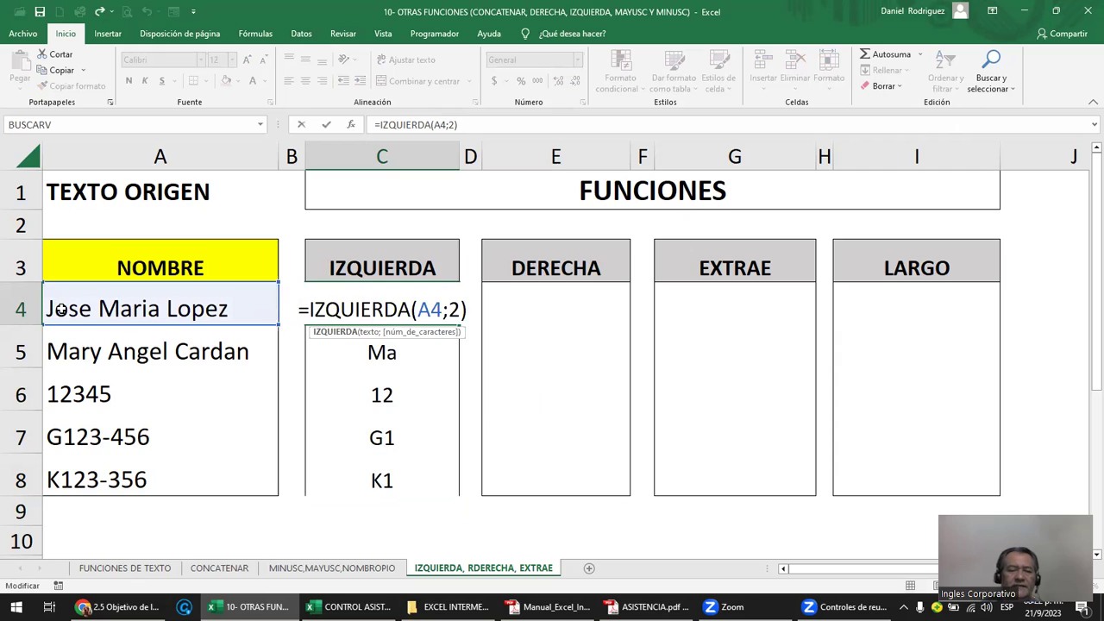
click(450, 309)
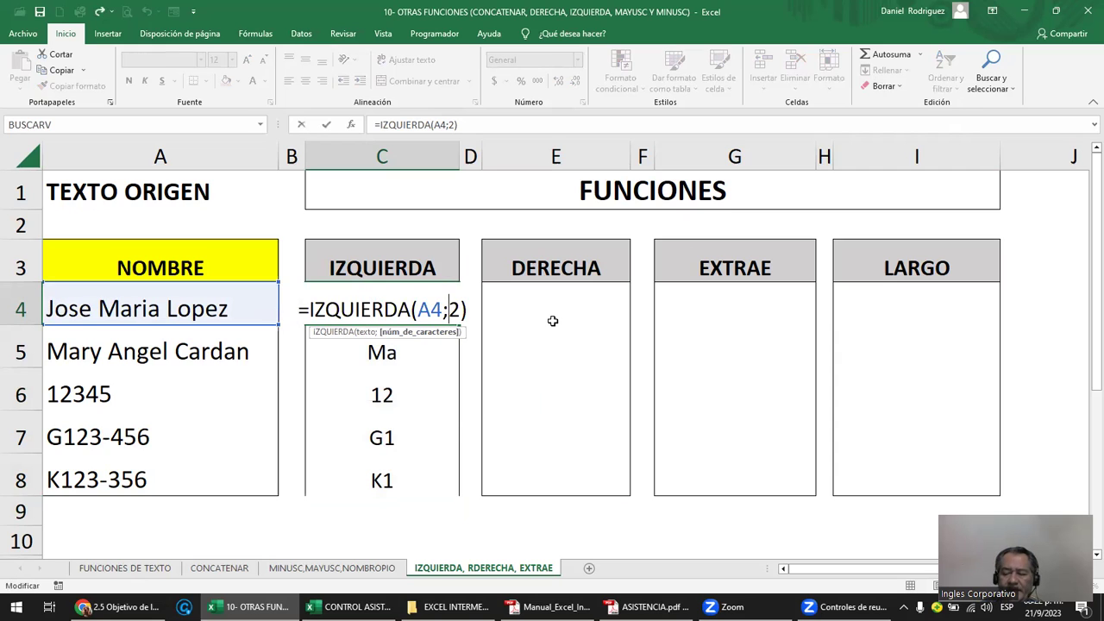
text(50)
key(Delete)
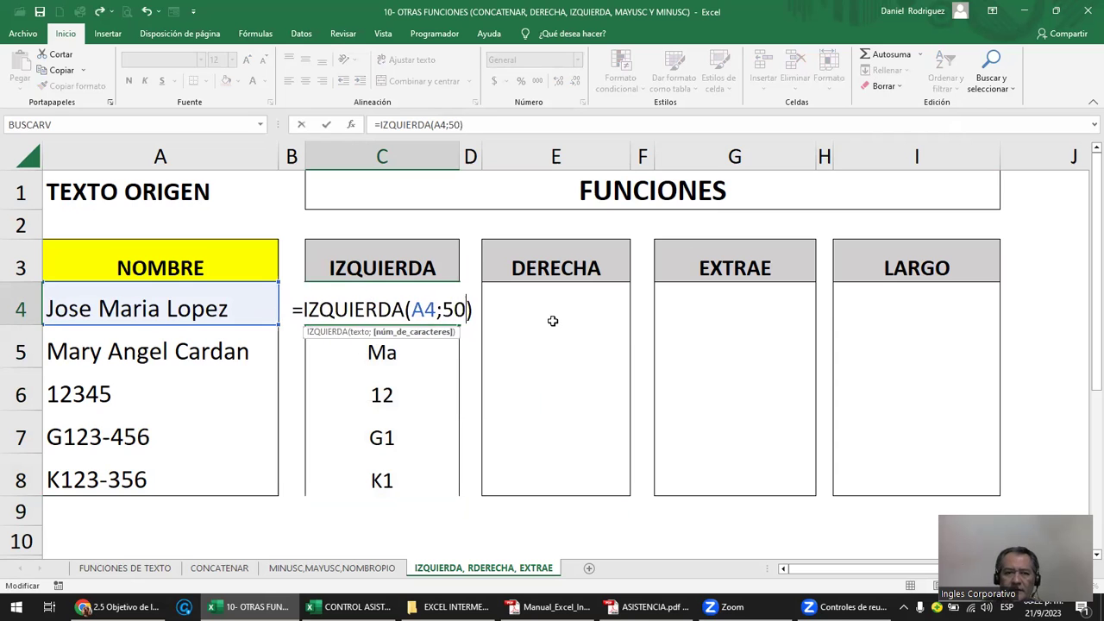
key(Return)
- Append EEE to A4's name to test the 50-character result, then undo
click(175, 305)
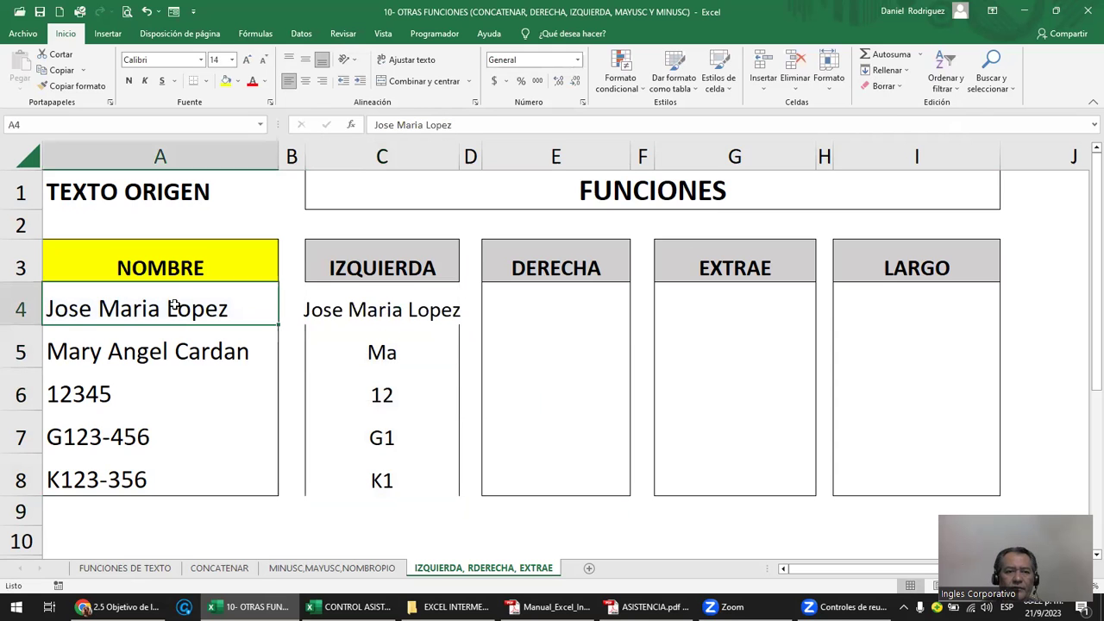
double_click(215, 308)
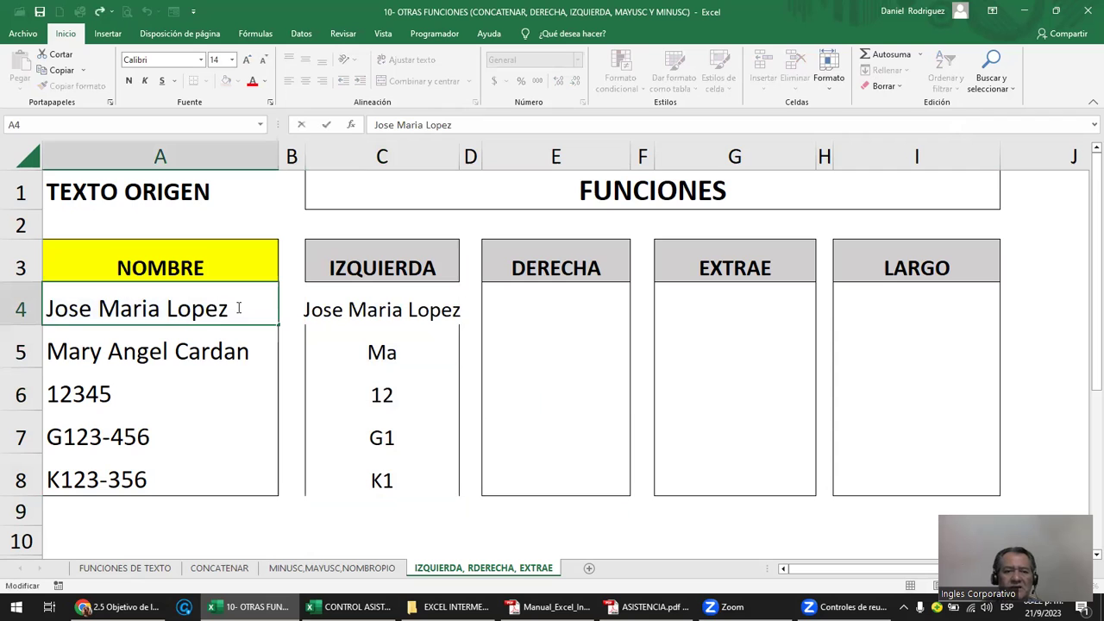
click(242, 309)
text(EEE)
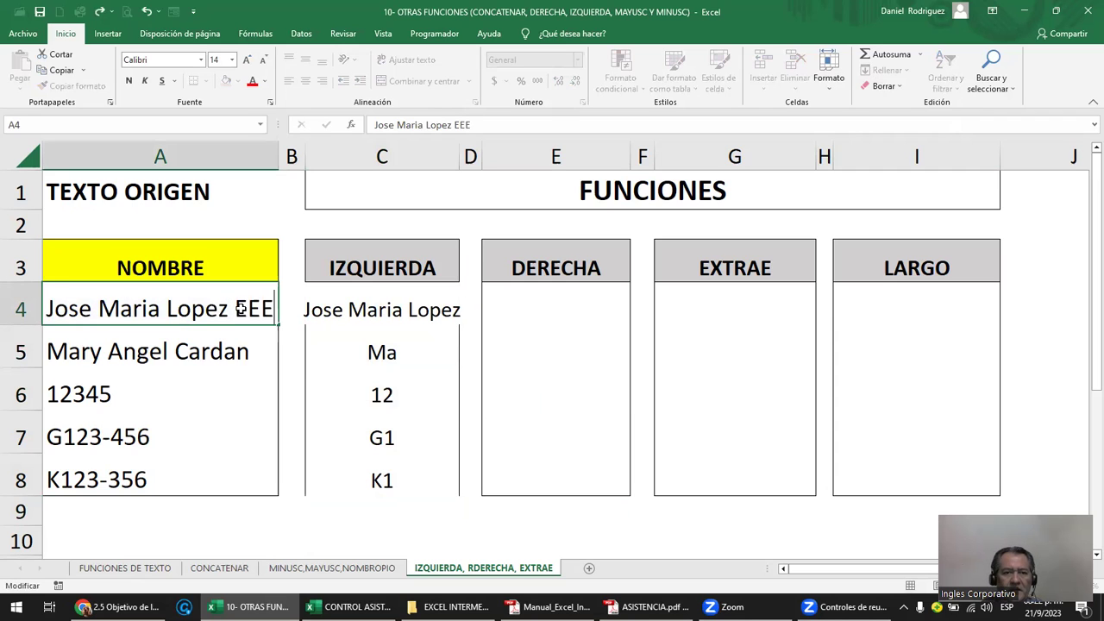
key(Return)
click(242, 308)
key(Right)
key(Right)
key(Right)
key(Left)
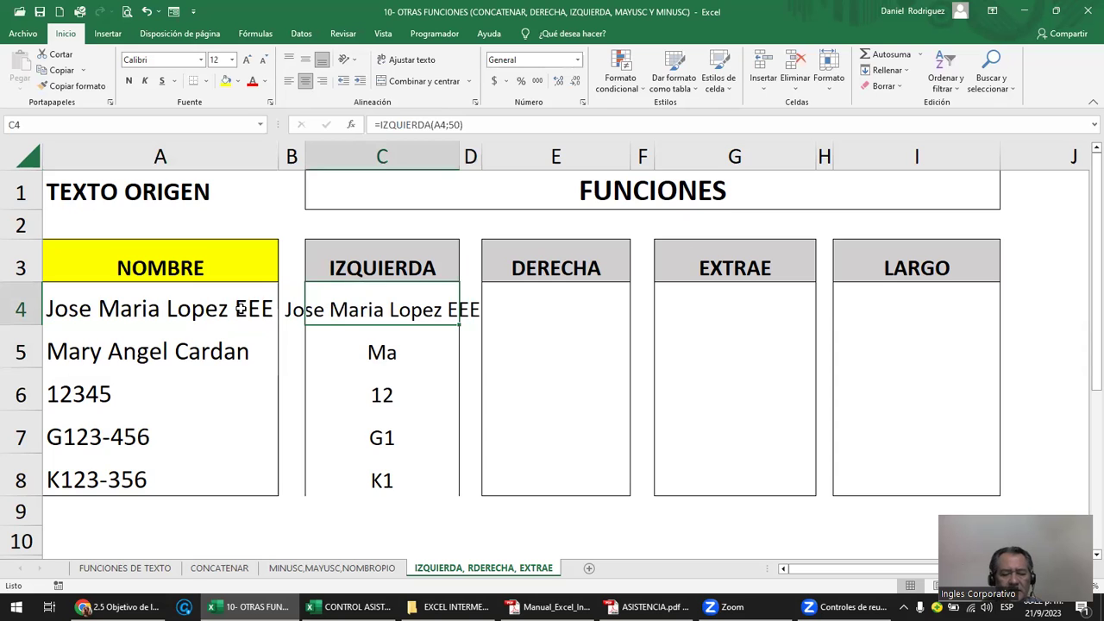
key(ctrl+z)
key(ctrl+z)
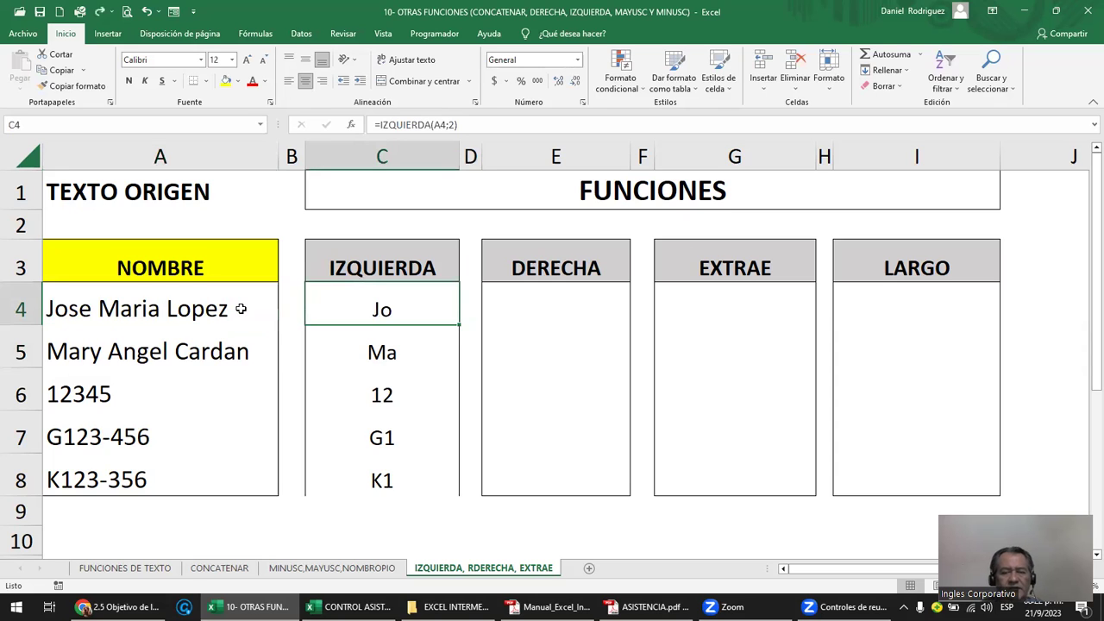
click(399, 268)
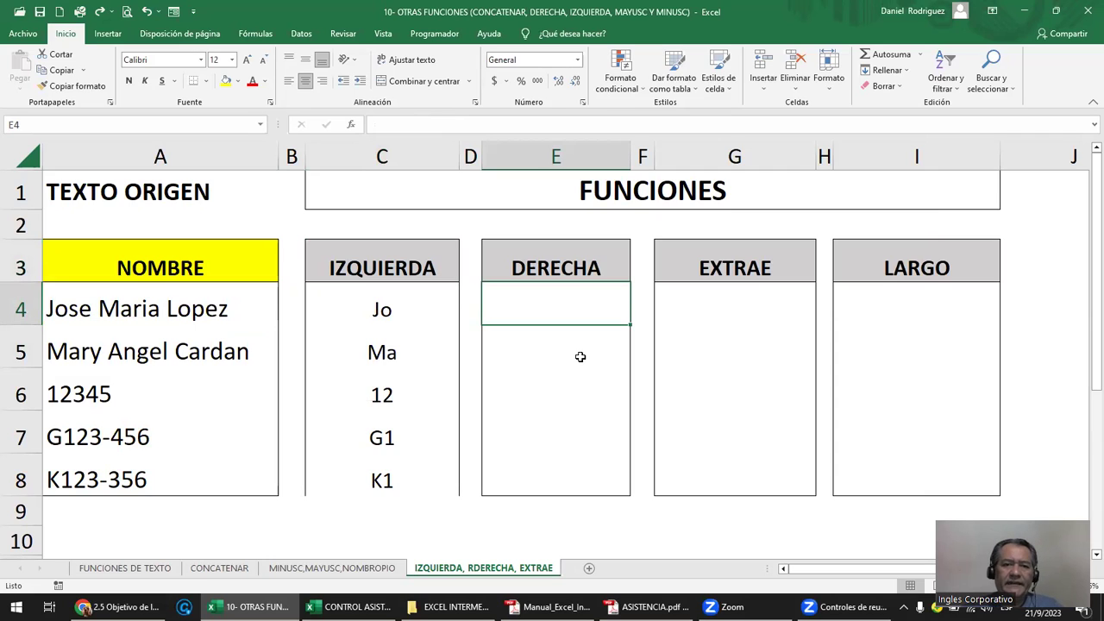
double_click(239, 315)
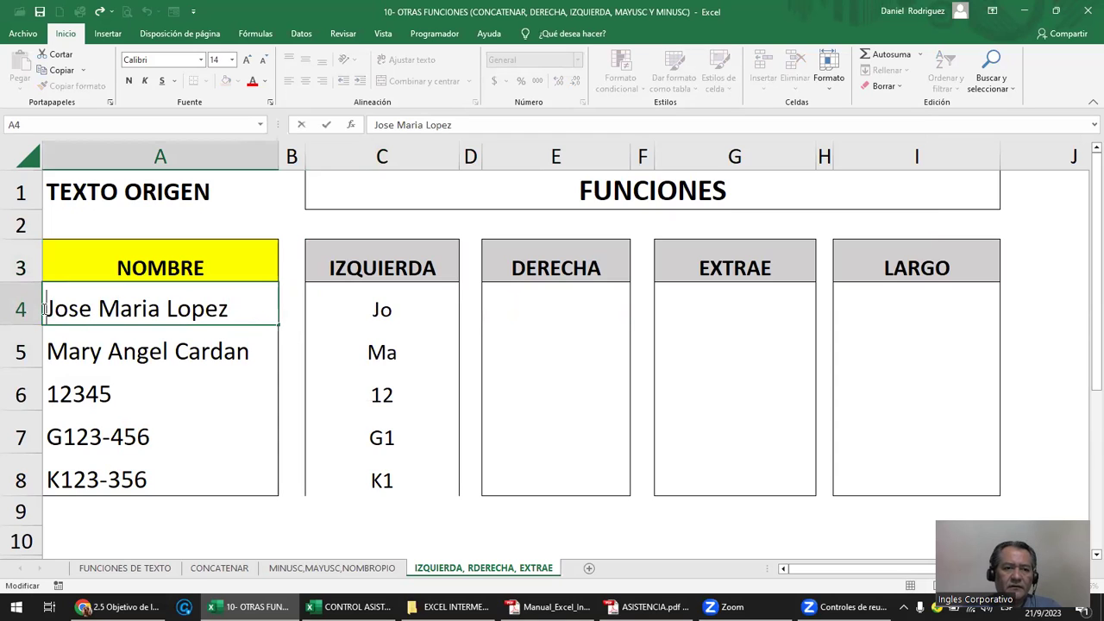
drag(46, 309, 64, 306)
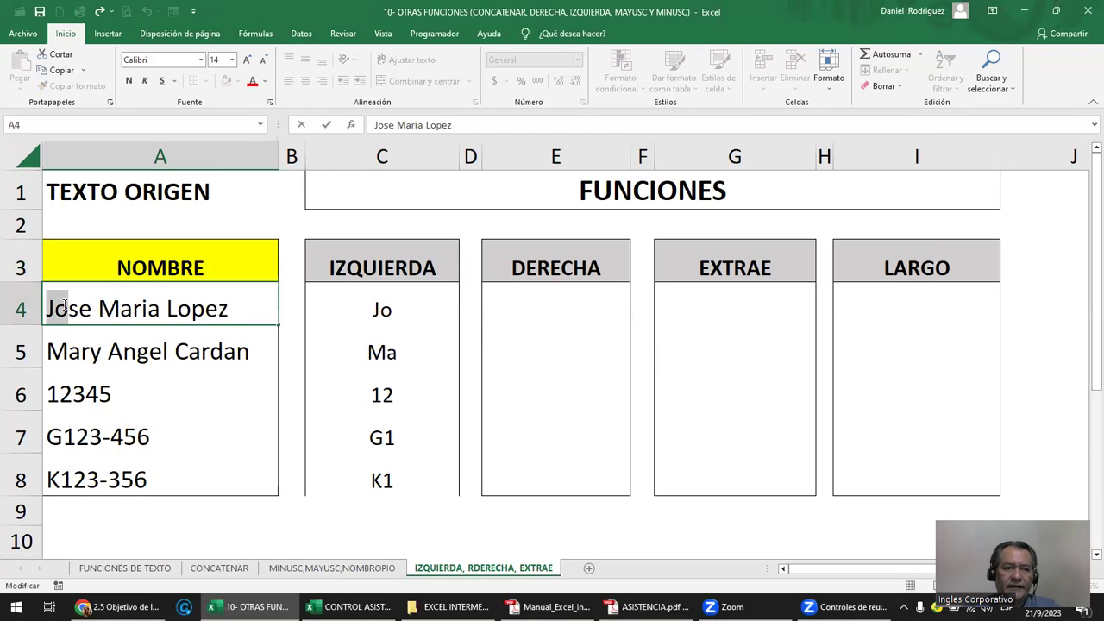
click(240, 308)
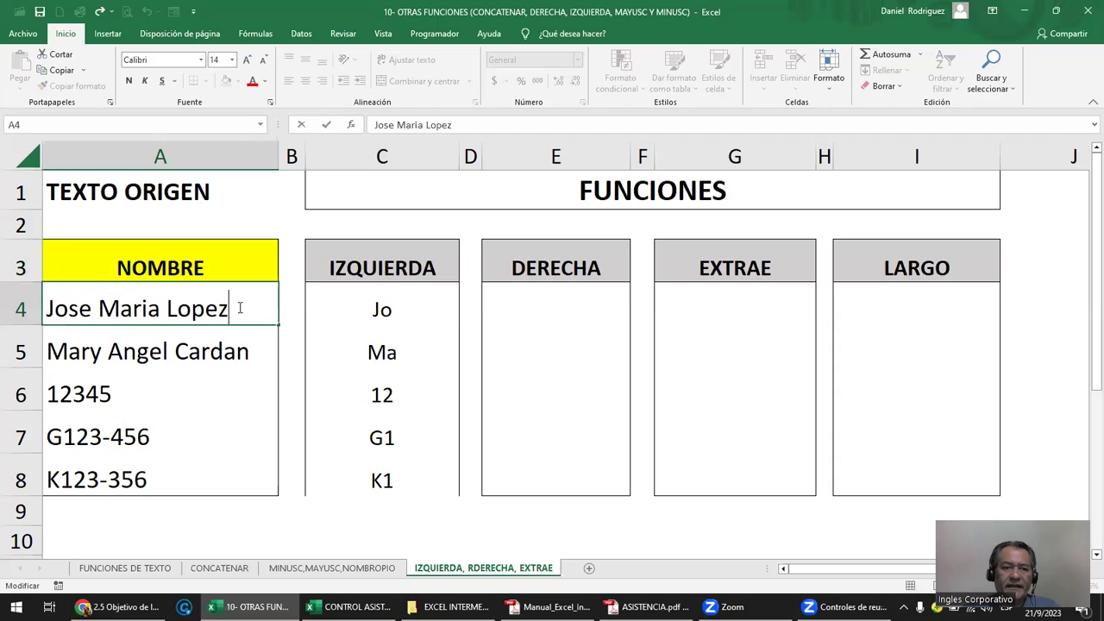
mouse_move(251, 308)
mouse_down()
mouse_move(198, 308)
mouse_move(211, 313)
mouse_up()
click(548, 306)
- Enter =DERECHA(A4;5) in E4 to return the last five characters, Lopez
text(=)
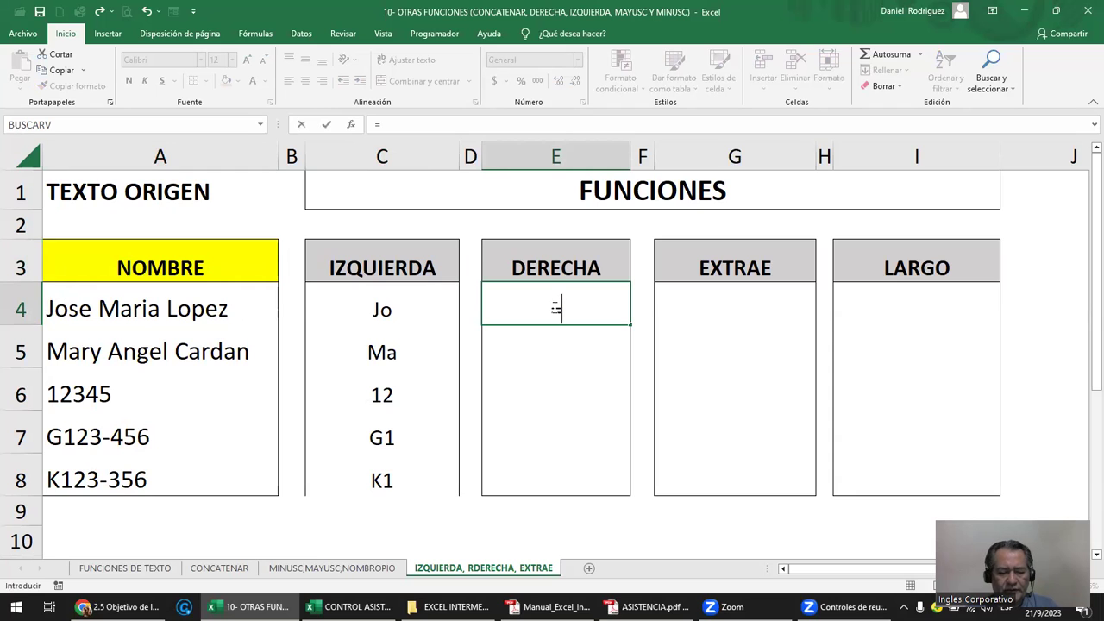
text(DERE)
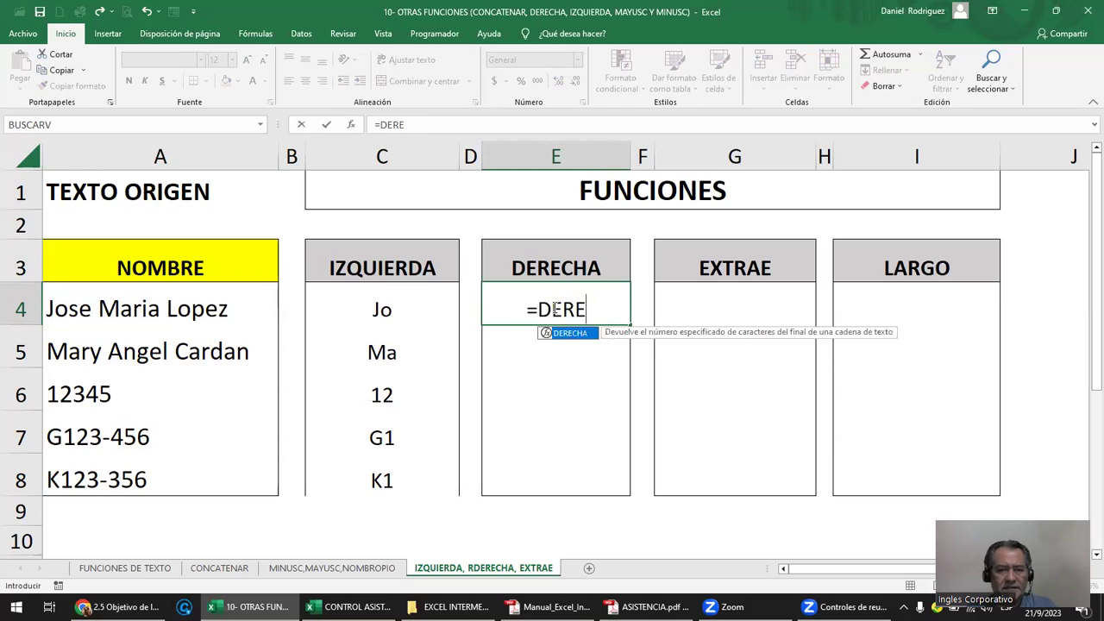
key(Tab)
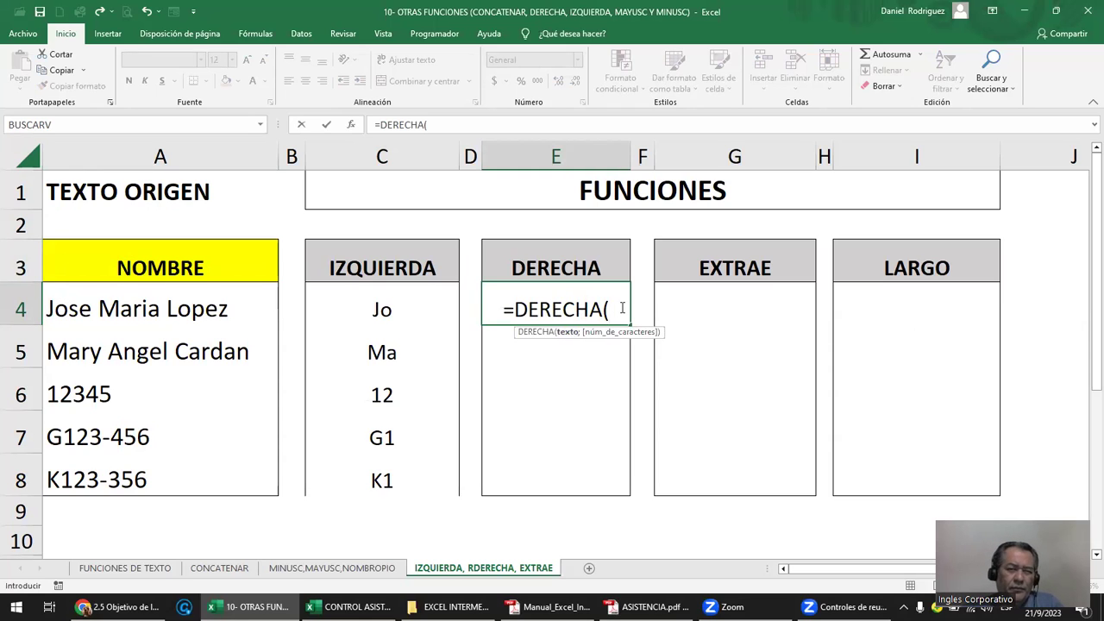
click(170, 309)
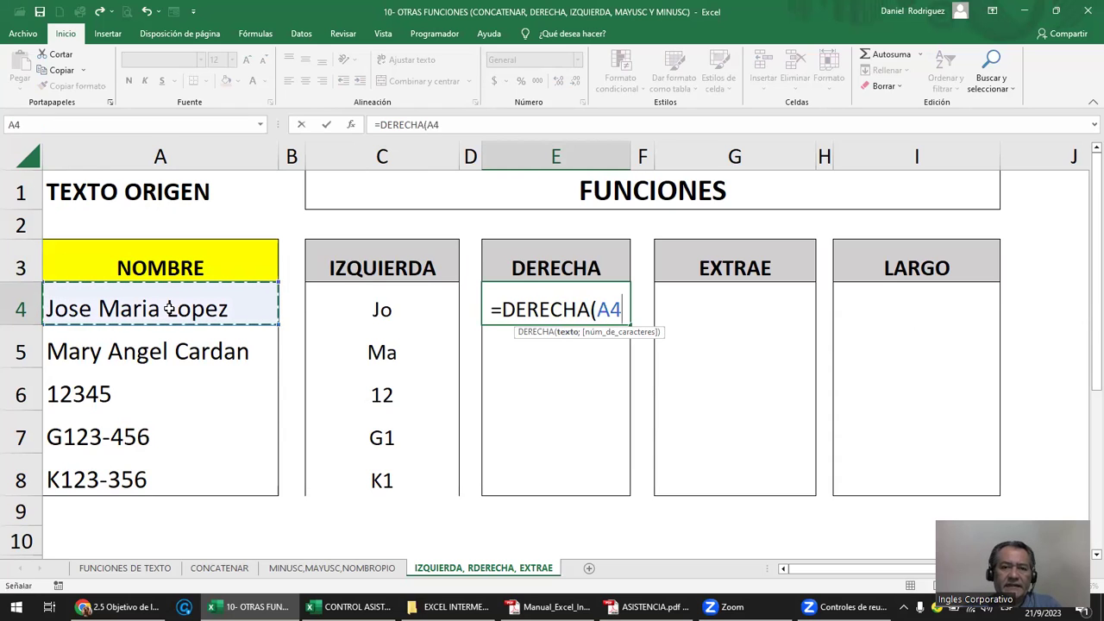
text(;)
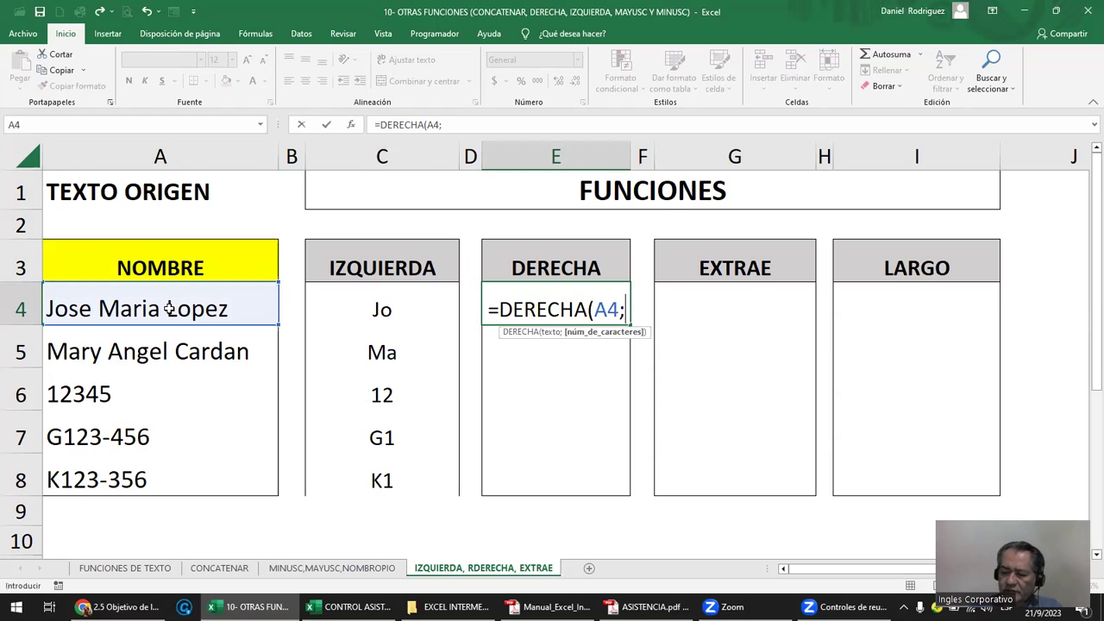
text(5)
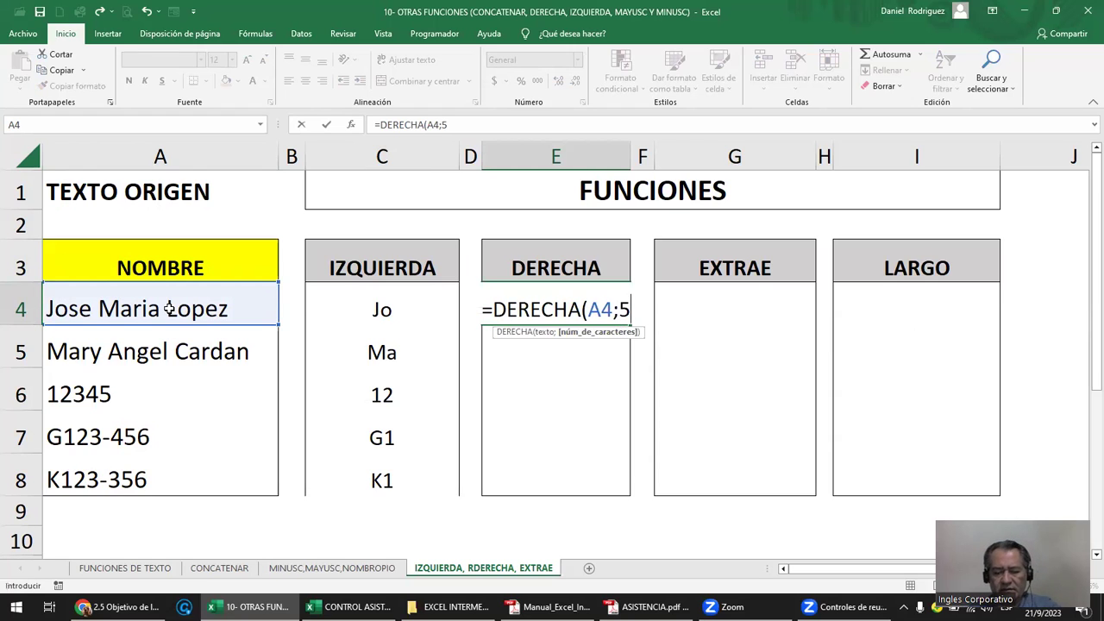
text())
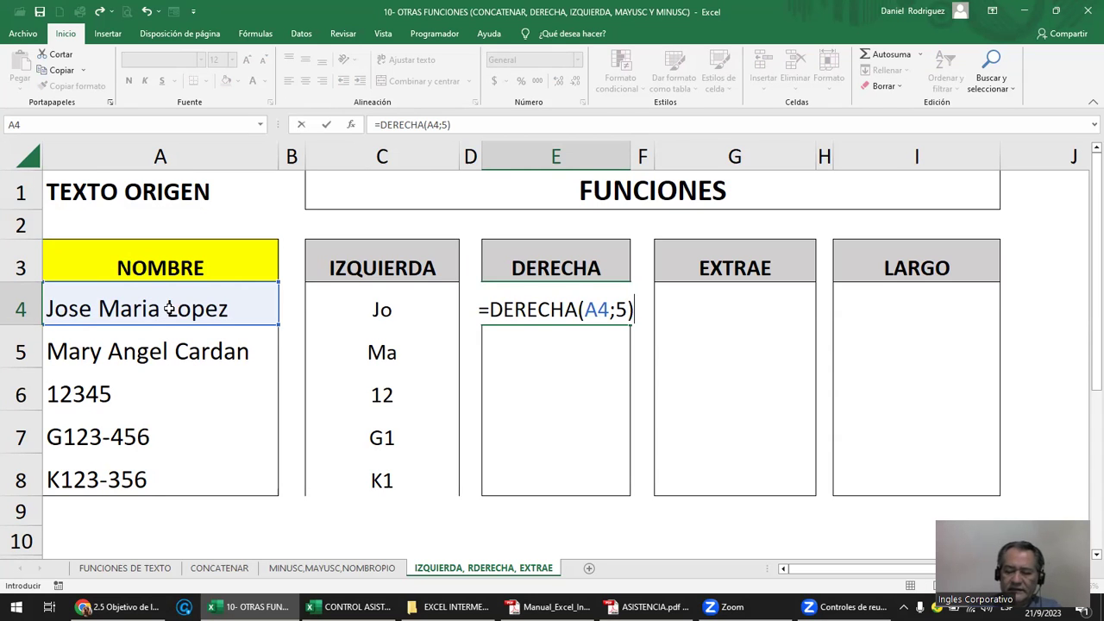
key(Return)
key(Up)
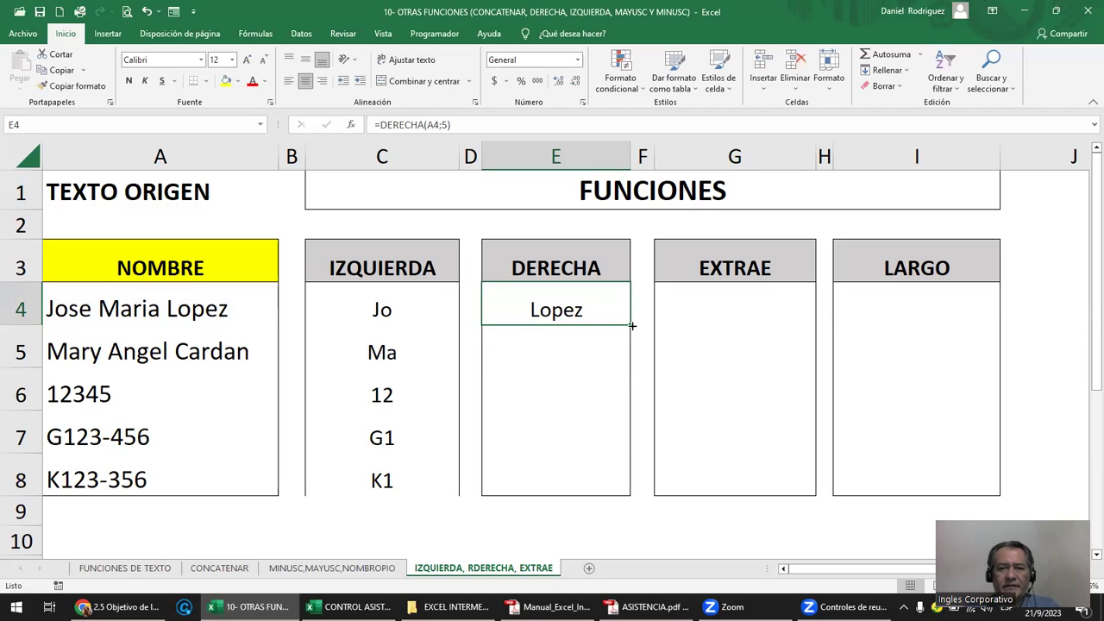
- Fill the original DERECHA formula down to E8 and compare it with code K123-356
drag(630, 325, 627, 505)
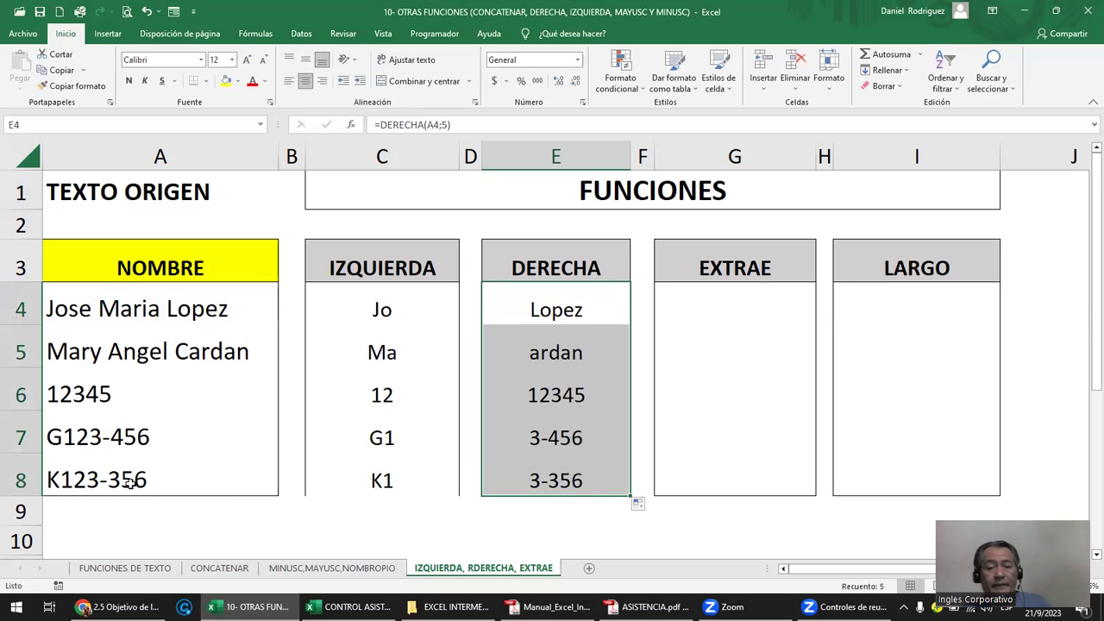
click(101, 477)
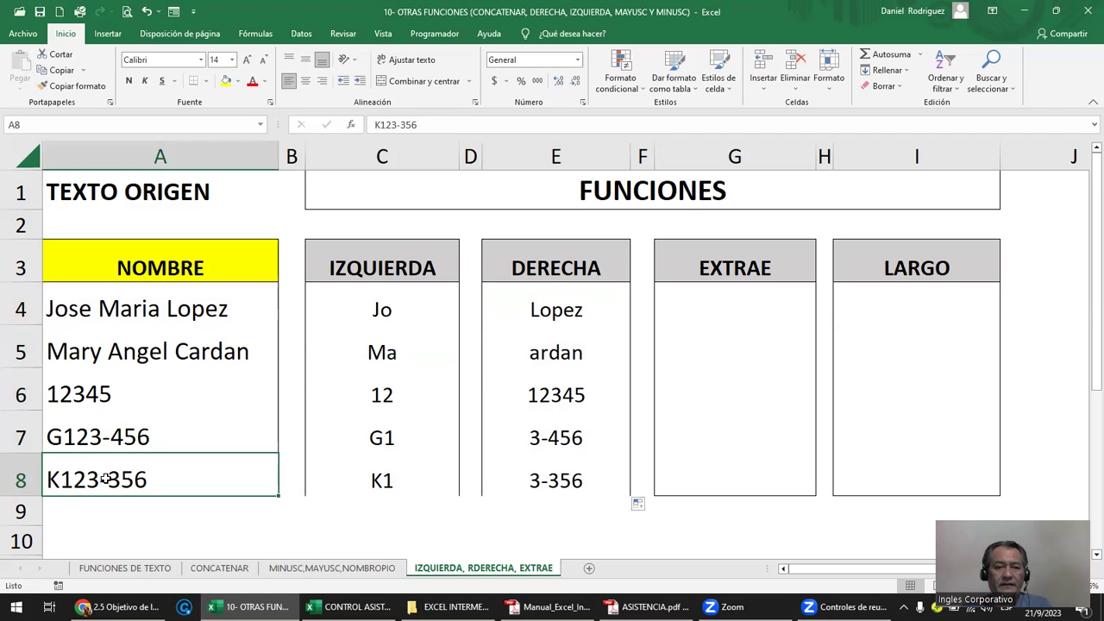
click(574, 293)
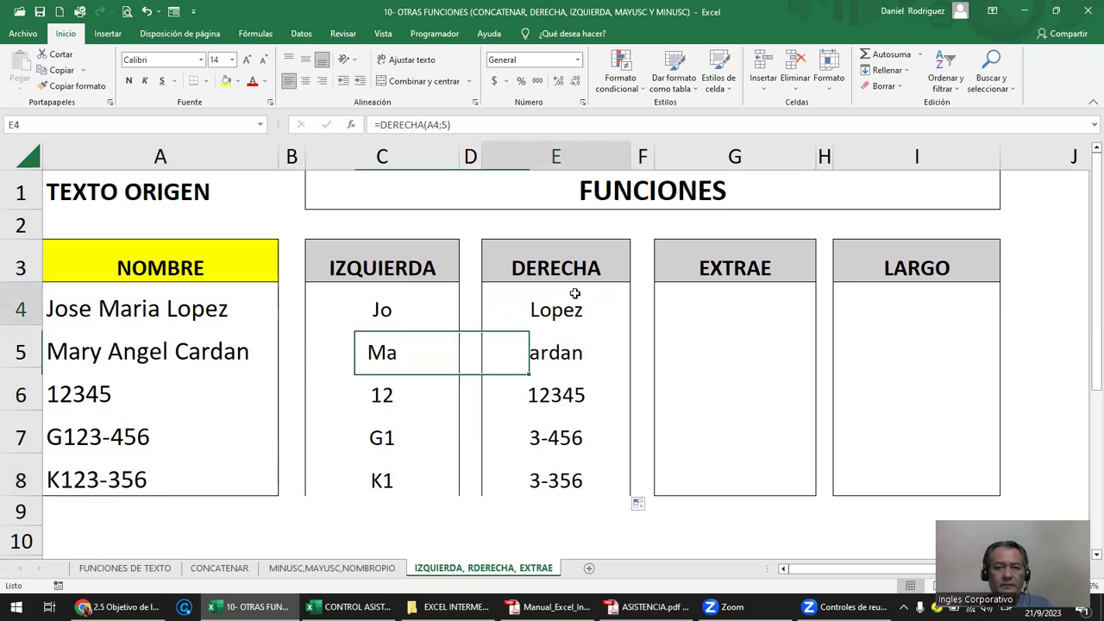
- Change E4 to =DERECHA(A4;4) and fill it to E8, giving opez, rdan, 2345, -456, -356
double_click(621, 319)
click(617, 313)
key(Delete)
text(4)
key(Return)
click(600, 303)
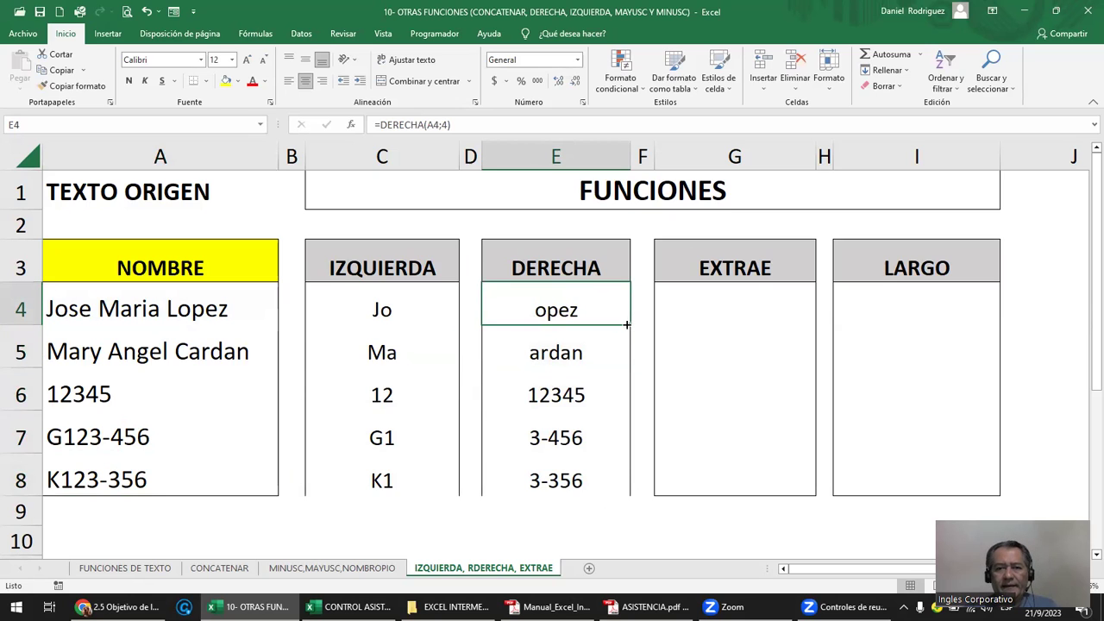
drag(629, 324, 620, 476)
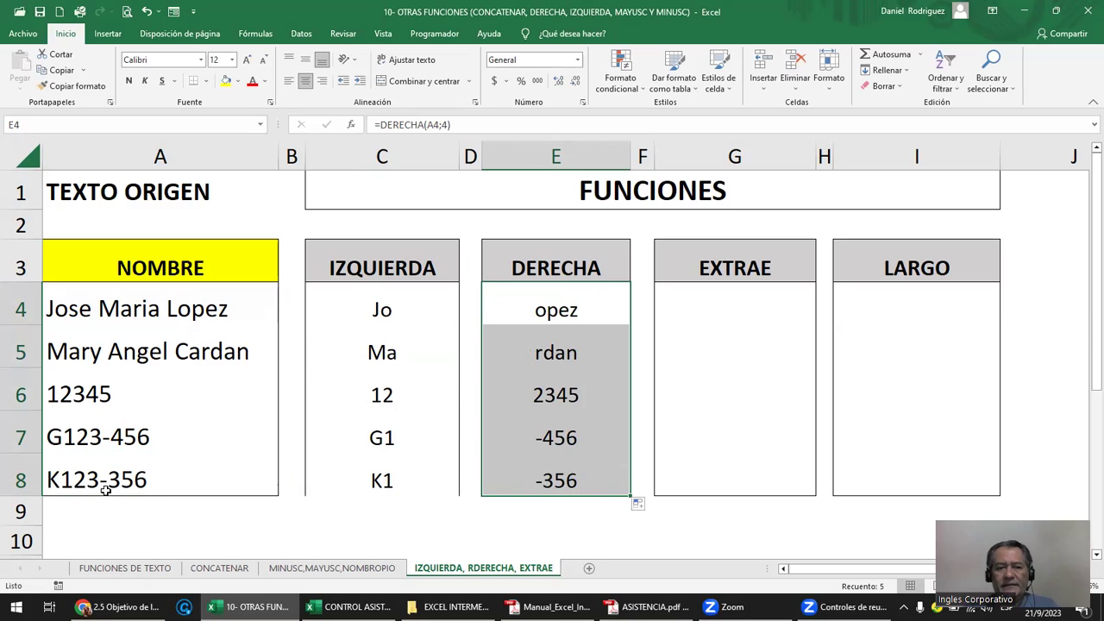
click(543, 483)
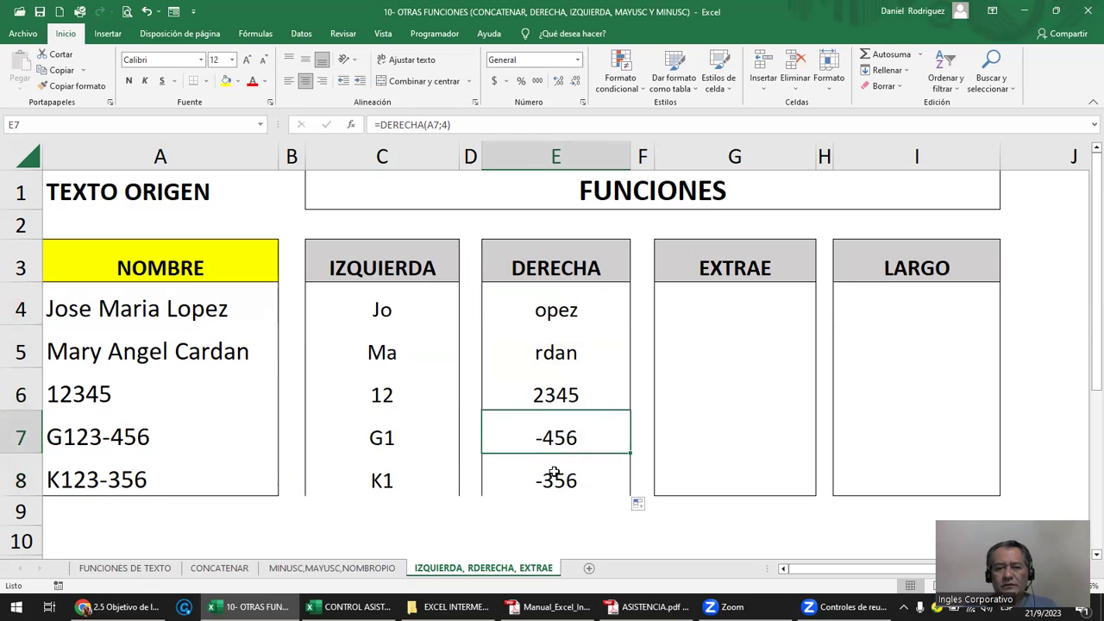
click(102, 482)
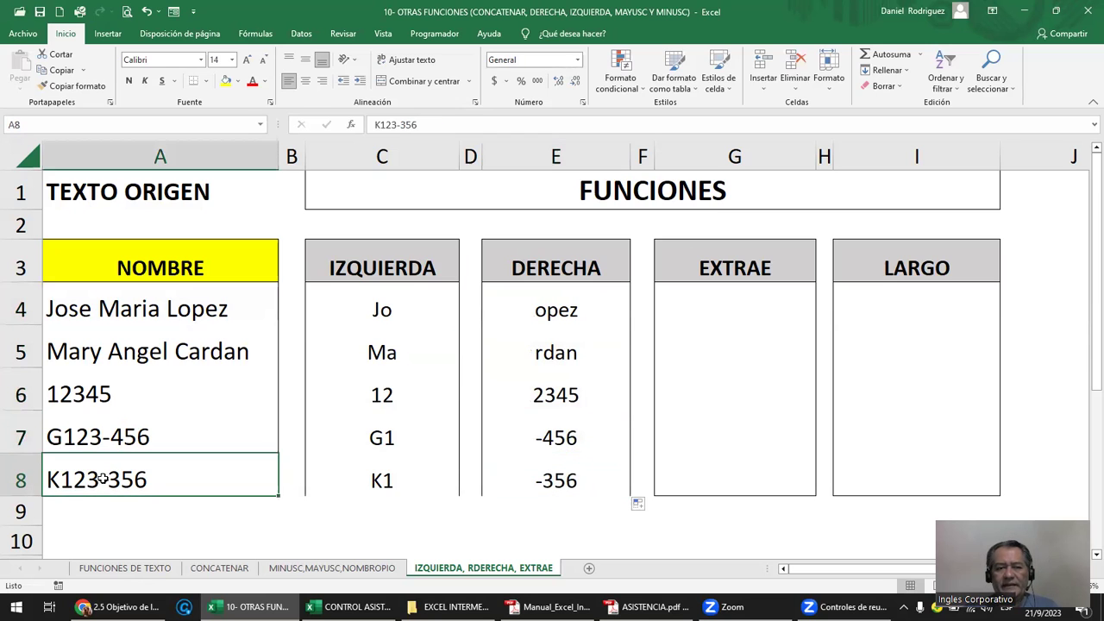
key(F2)
key(Left)
key(Left)
key(Left)
key(Left)
key(Delete)
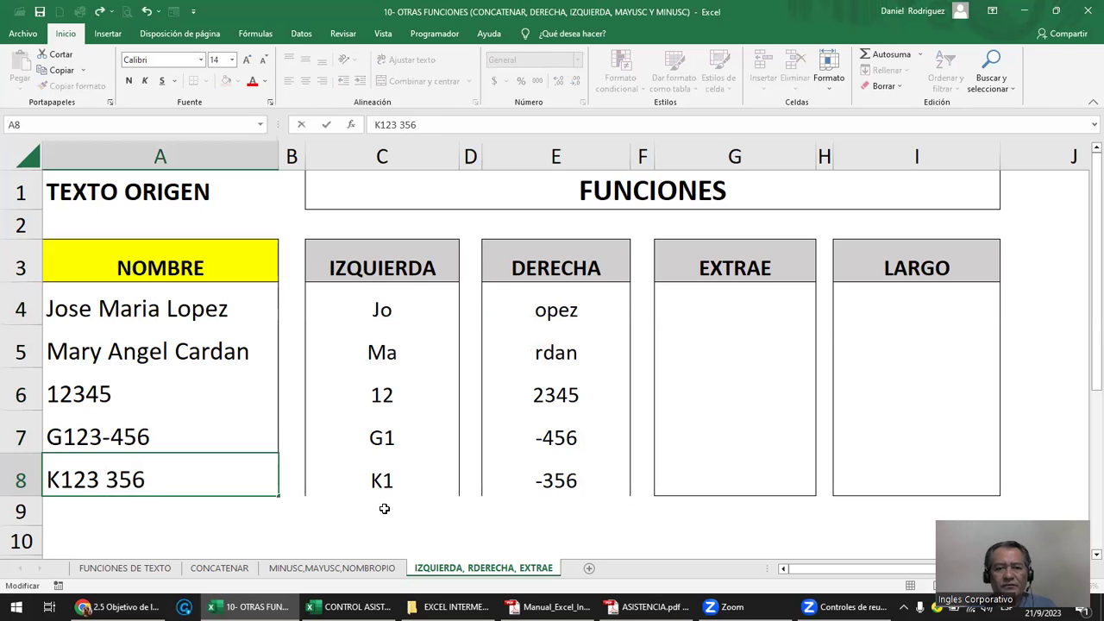
key(Return)
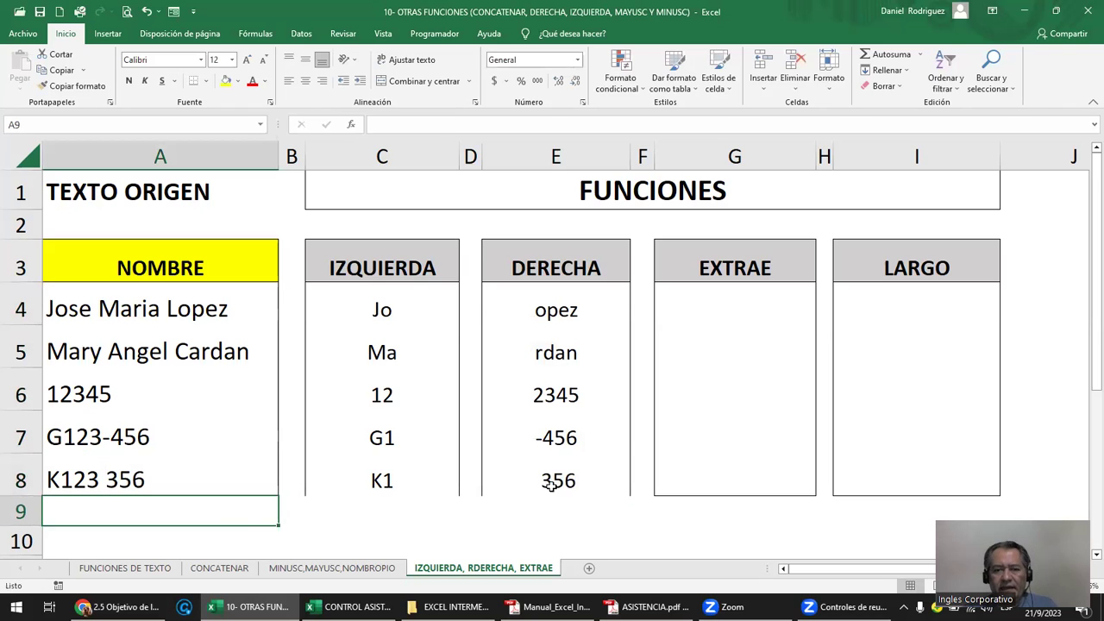
double_click(549, 490)
key(Escape)
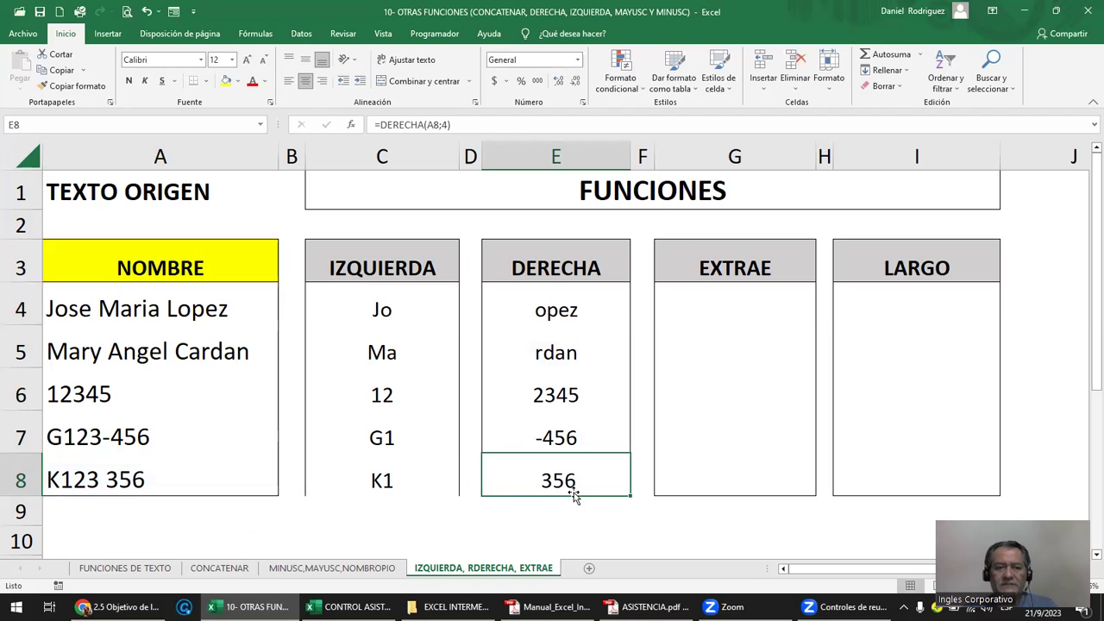
double_click(104, 479)
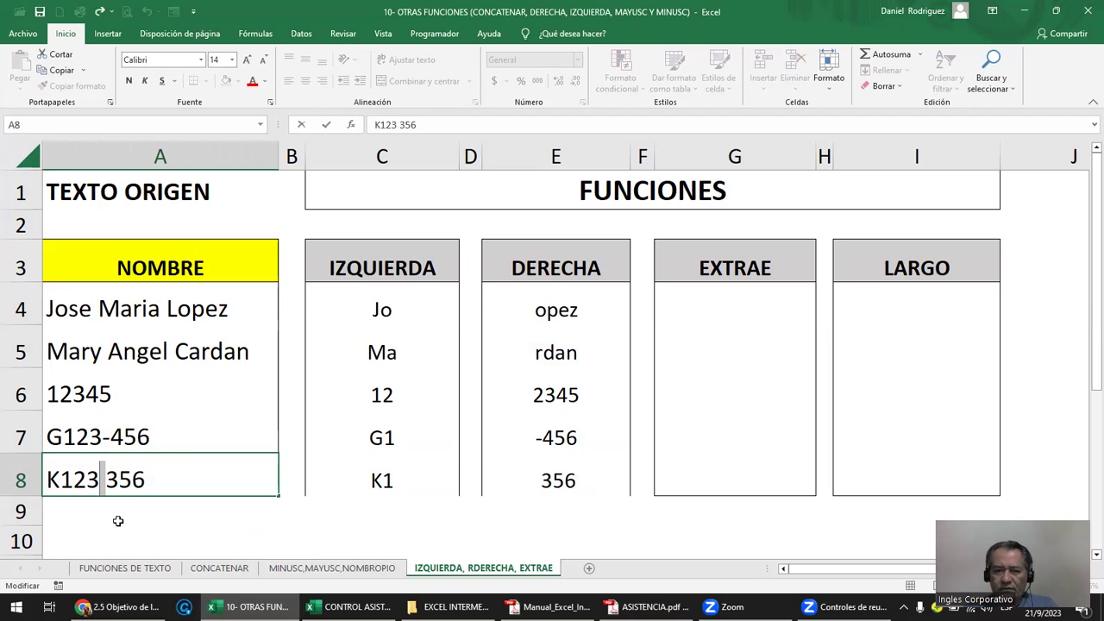
text(-)
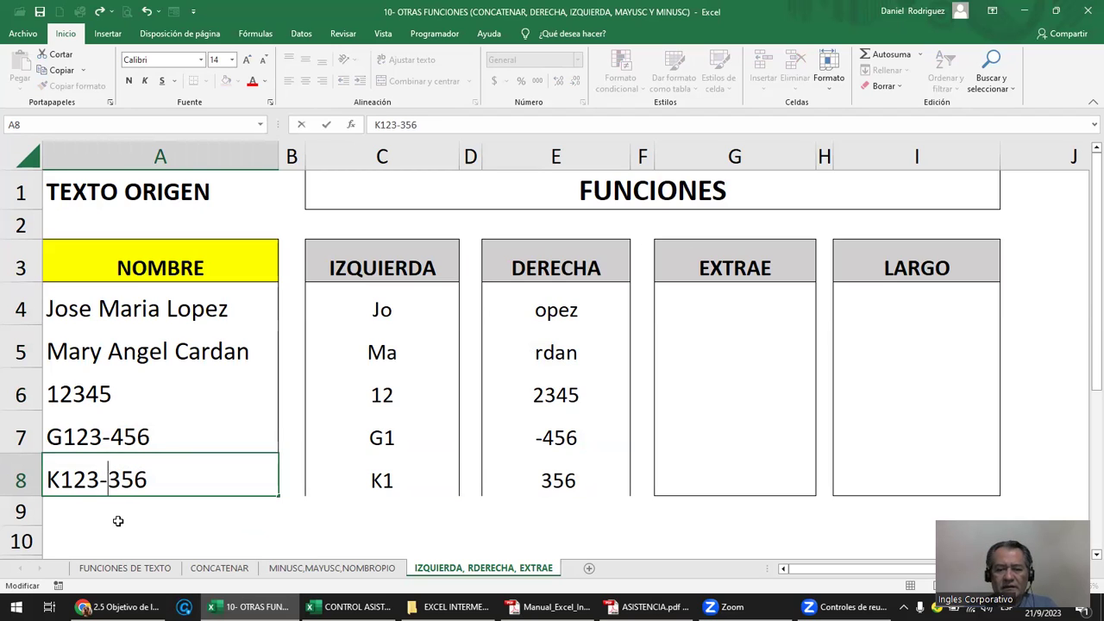
key(Delete)
key(Return)
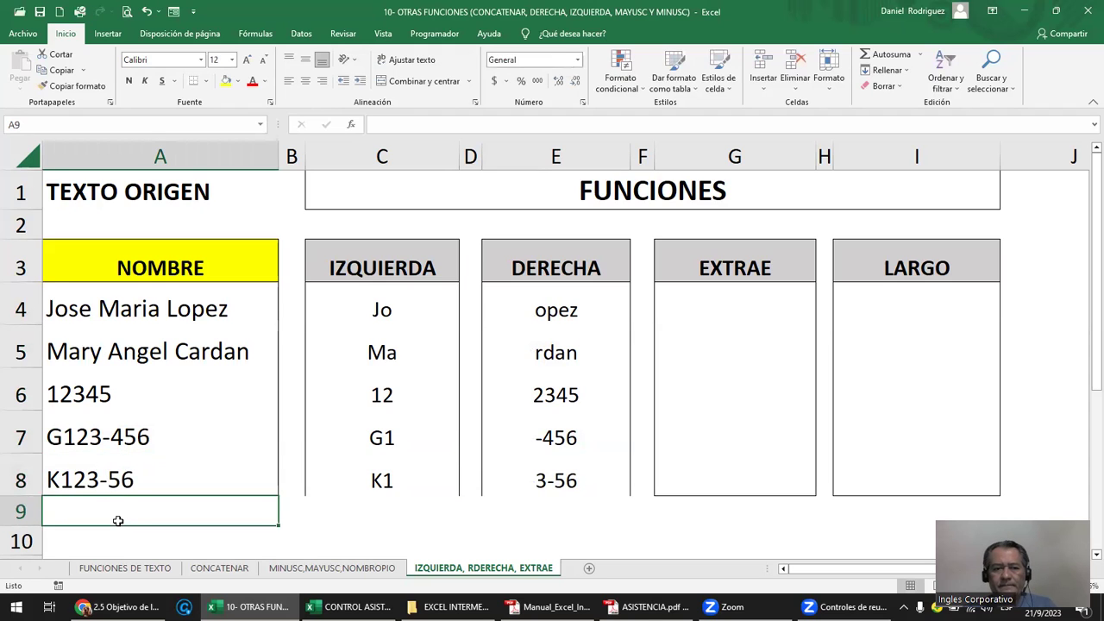
double_click(109, 479)
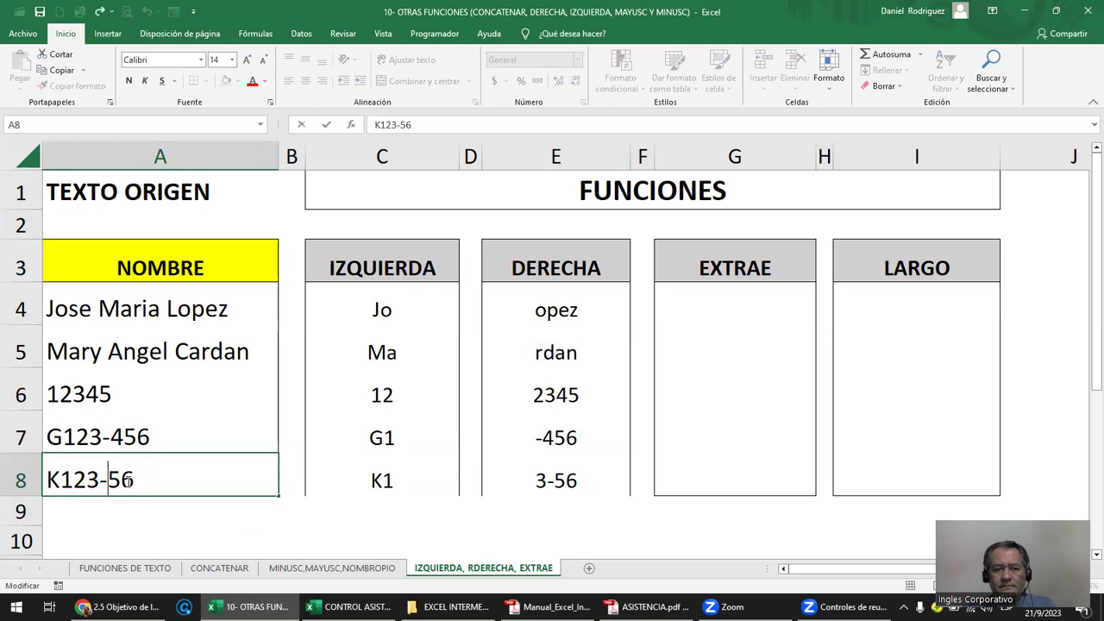
text(3)
key(Return)
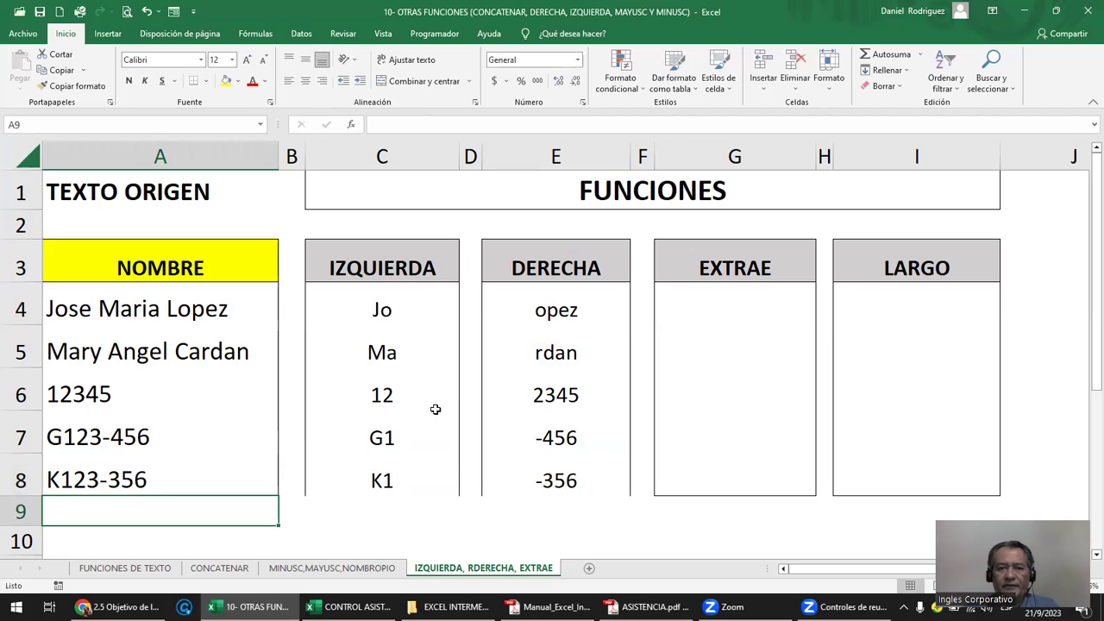
click(541, 316)
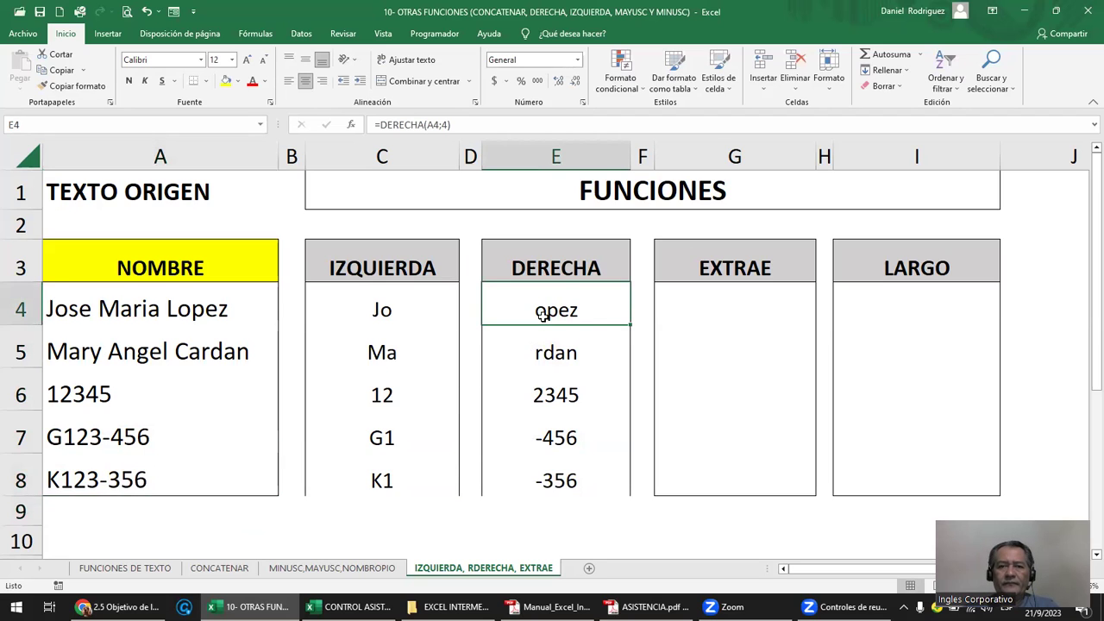
double_click(543, 315)
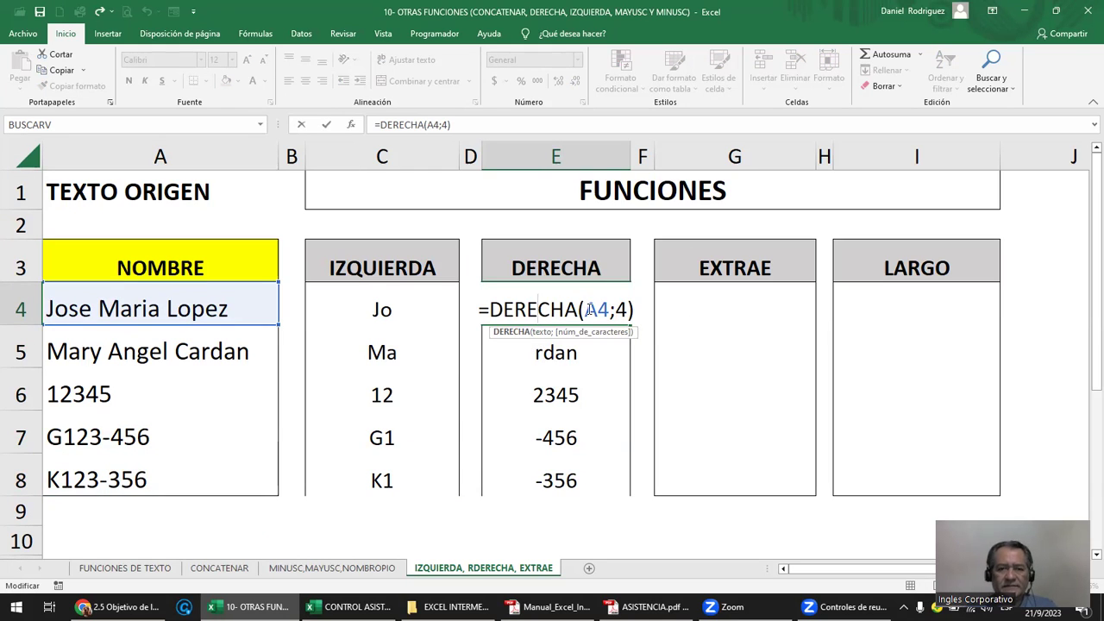
key(Return)
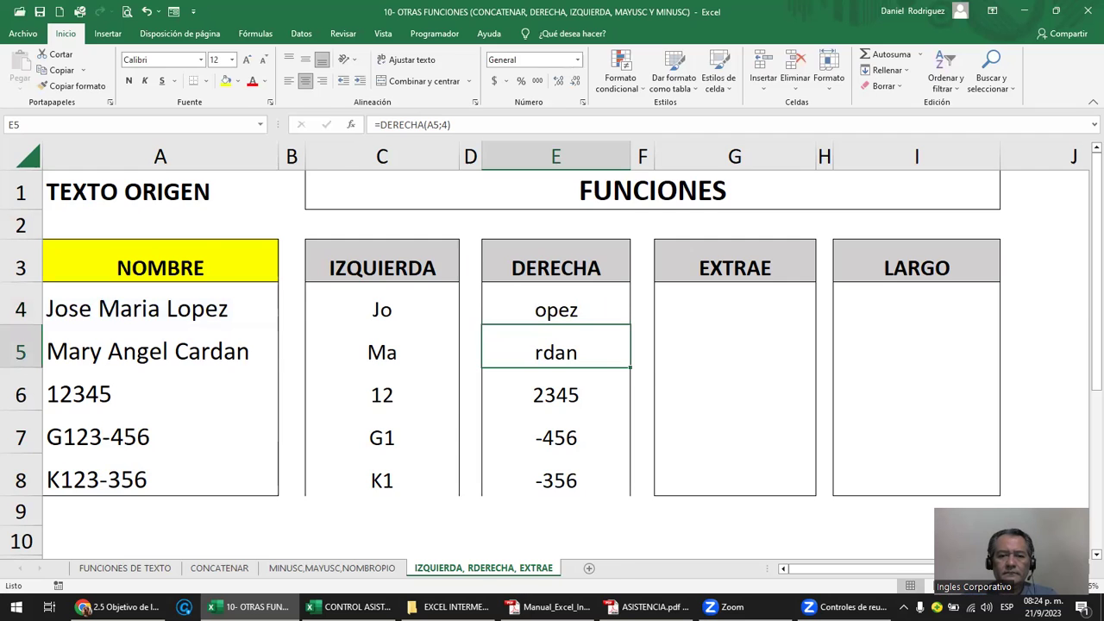
click(552, 606)
- Scroll the PDF manual from page 72 to page 73 through the IZQUIERDA example, then return to Excel
scroll(615, 353, down, 2)
scroll(615, 353, down, 3)
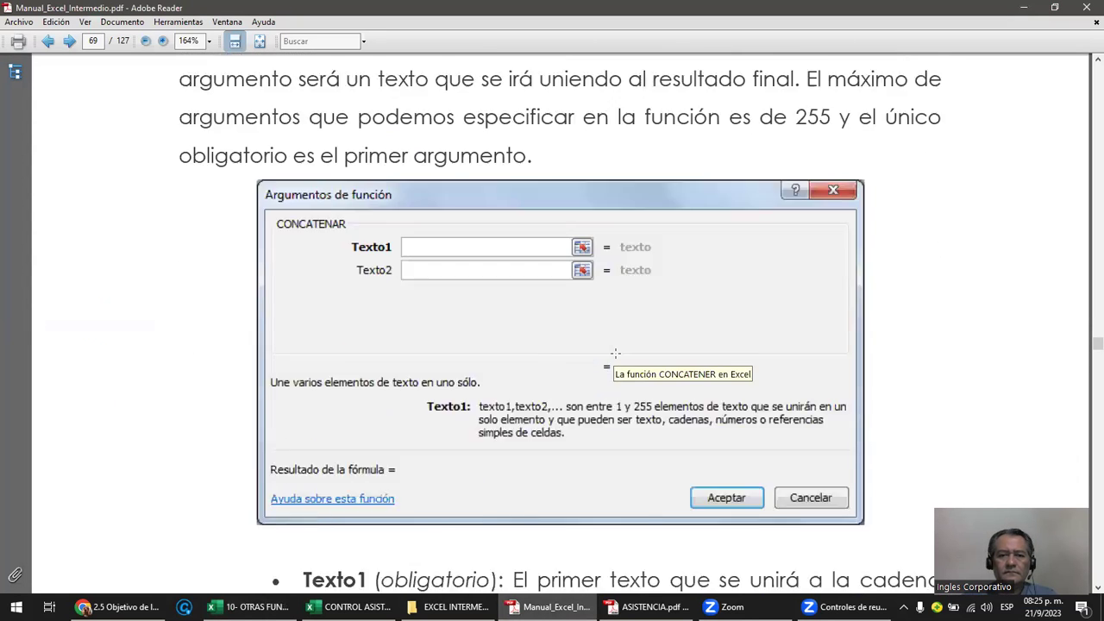
scroll(615, 353, down, 3)
scroll(615, 353, down, 1)
scroll(615, 353, down, 5)
scroll(616, 353, down, 5)
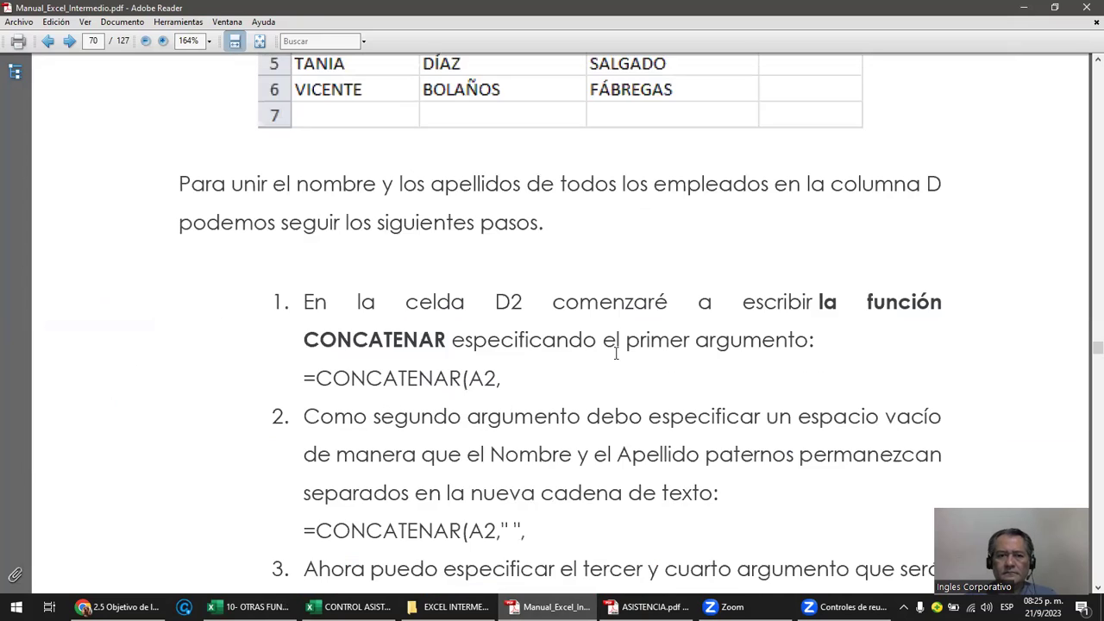
scroll(616, 355, down, 5)
scroll(618, 360, down, 5)
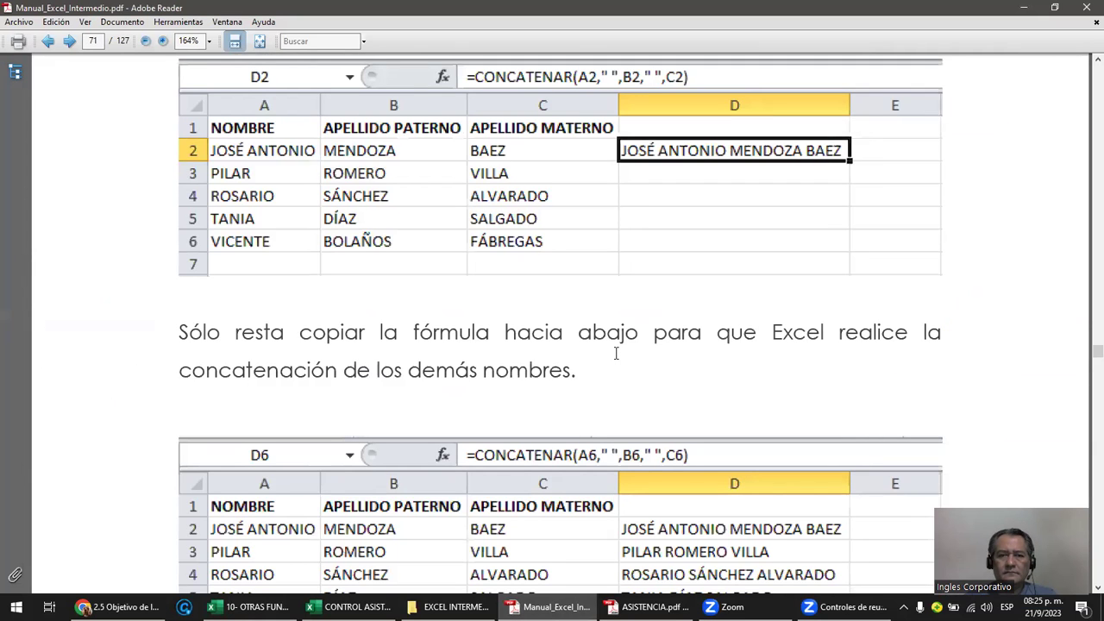
scroll(616, 353, down, 5)
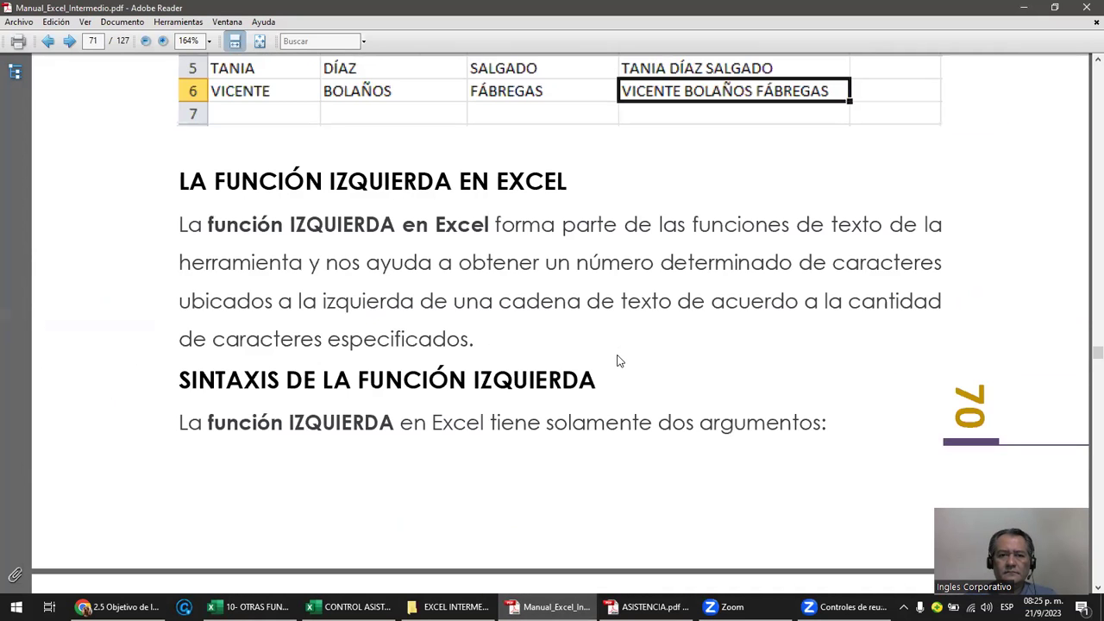
scroll(618, 360, down, 5)
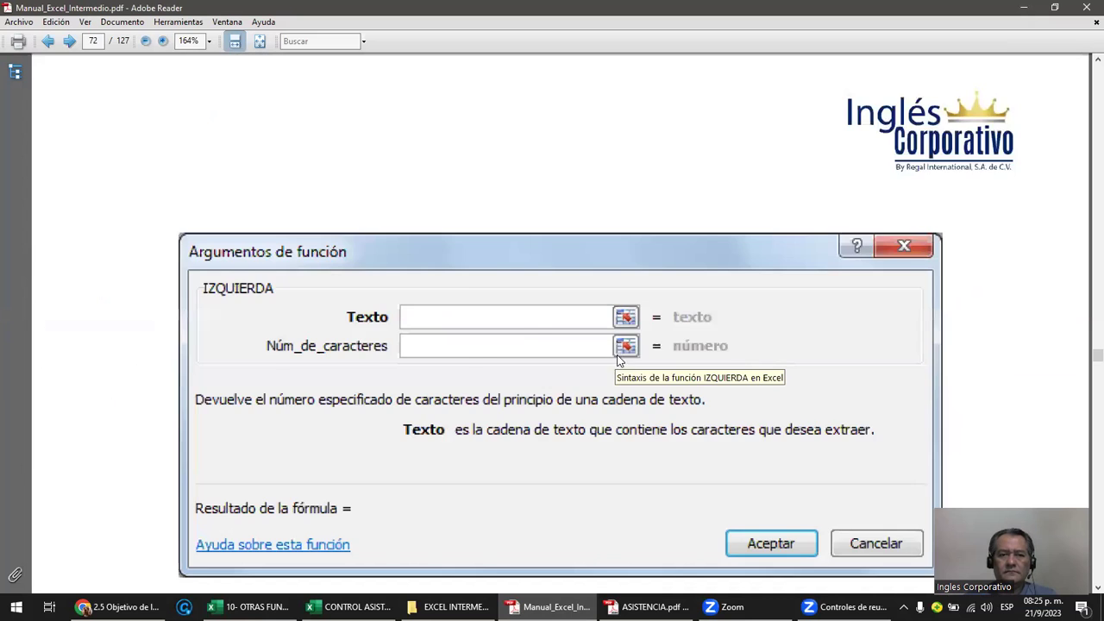
scroll(617, 361, down, 5)
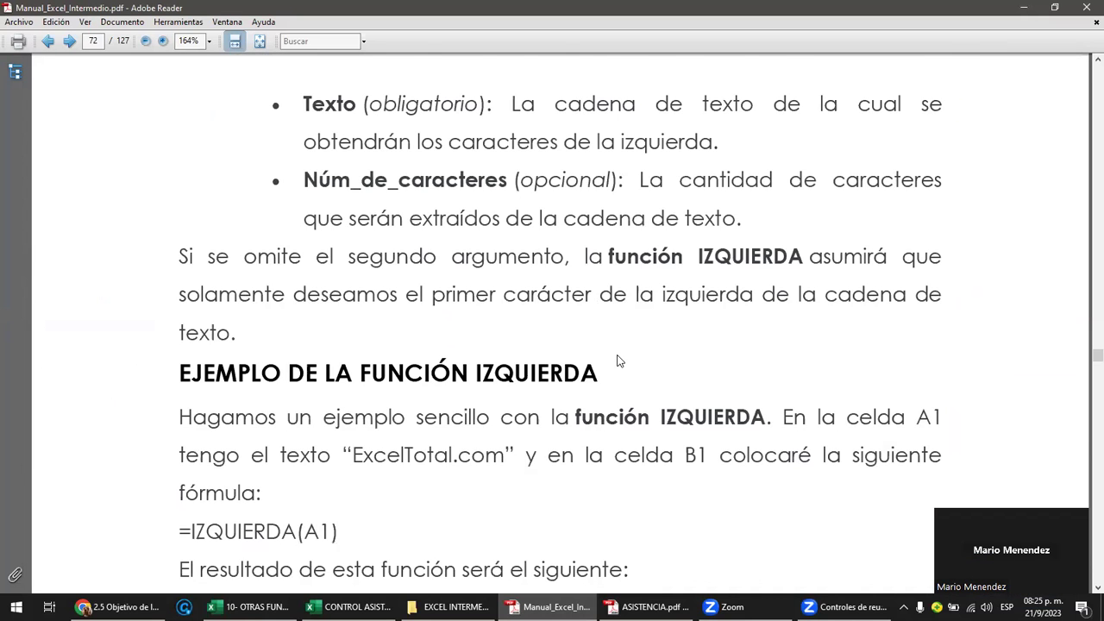
scroll(617, 360, down, 4)
scroll(618, 356, down, 3)
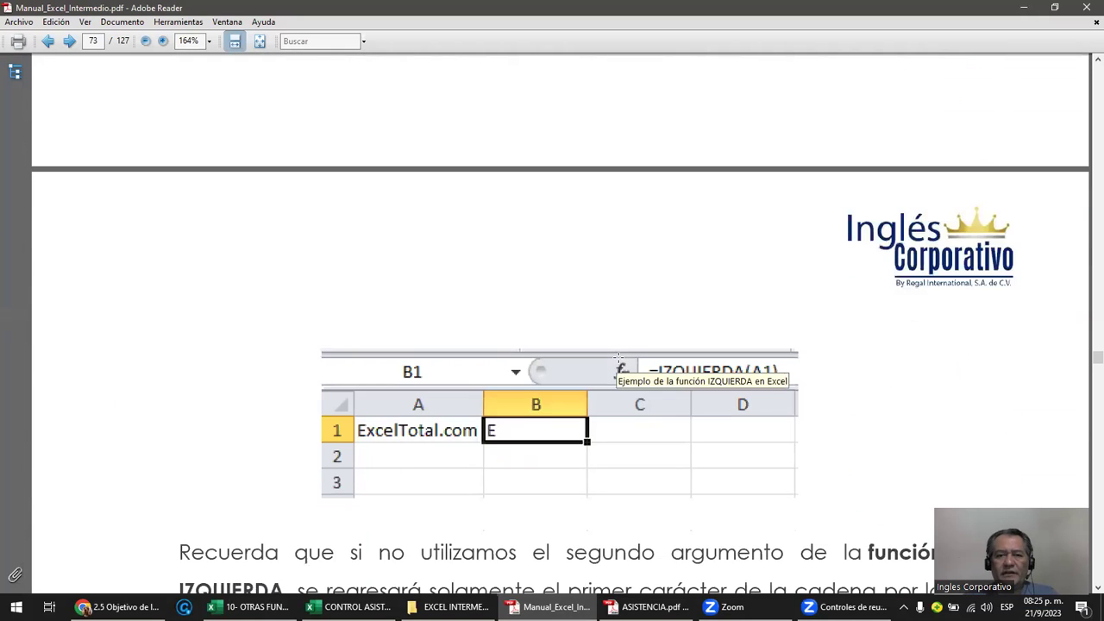
scroll(619, 356, down, 2)
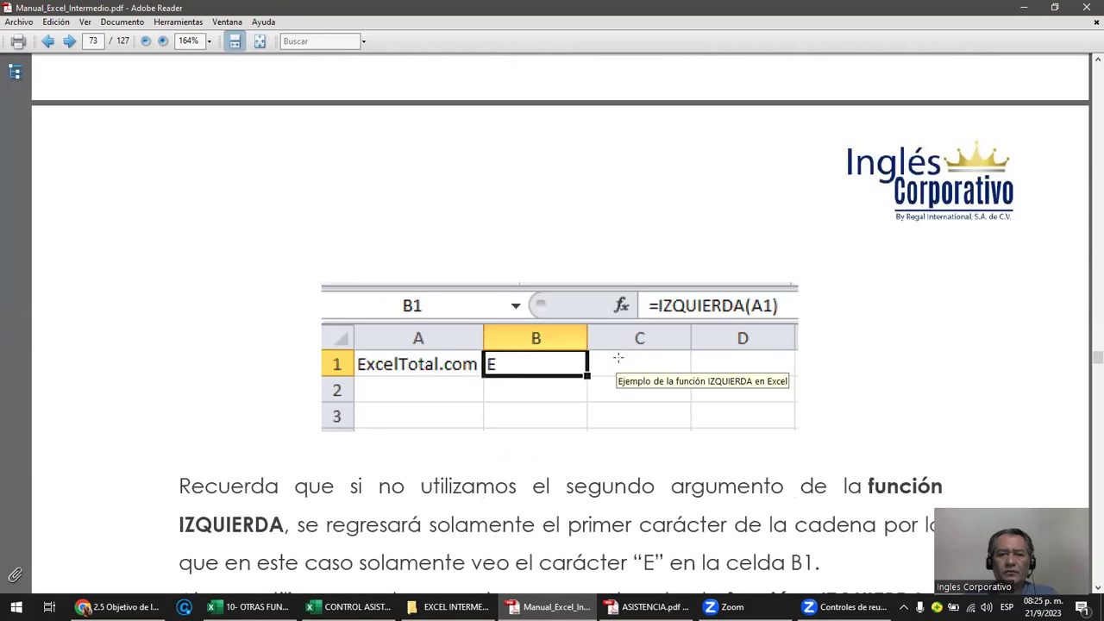
scroll(617, 356, down, 3)
scroll(617, 356, down, 2)
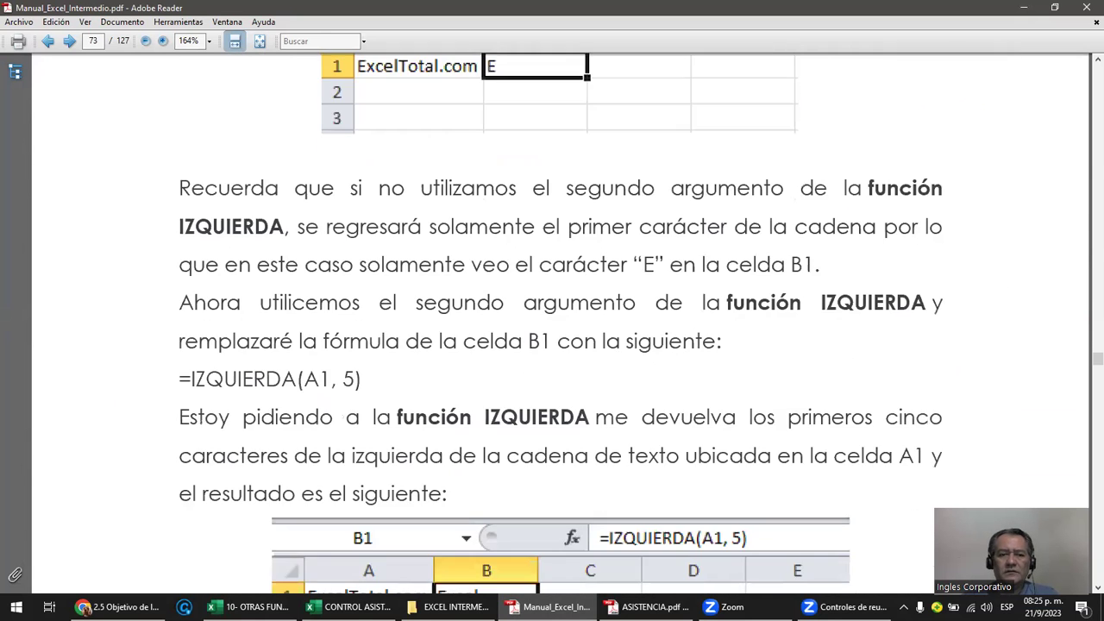
click(250, 606)
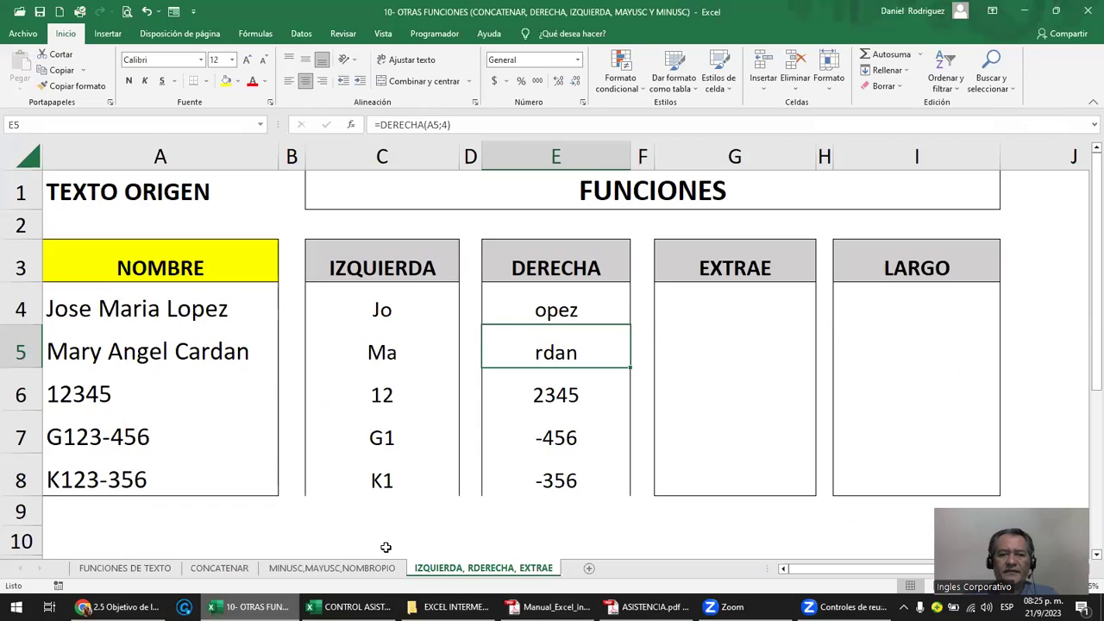
click(527, 517)
scroll(527, 518, down, 1)
scroll(528, 518, down, 3)
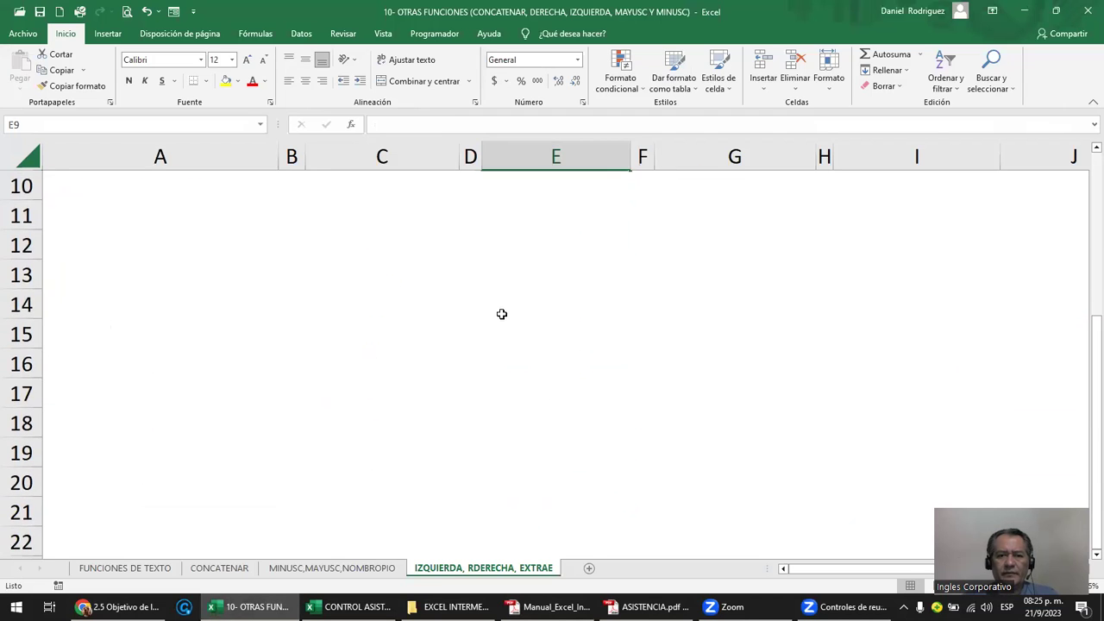
click(528, 316)
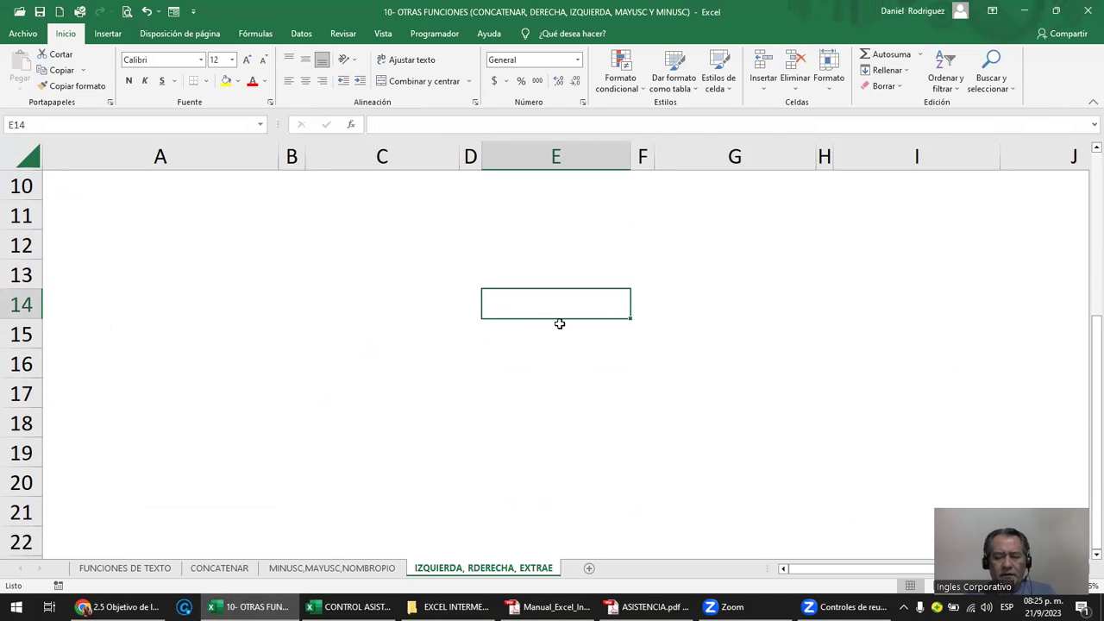
text(=)
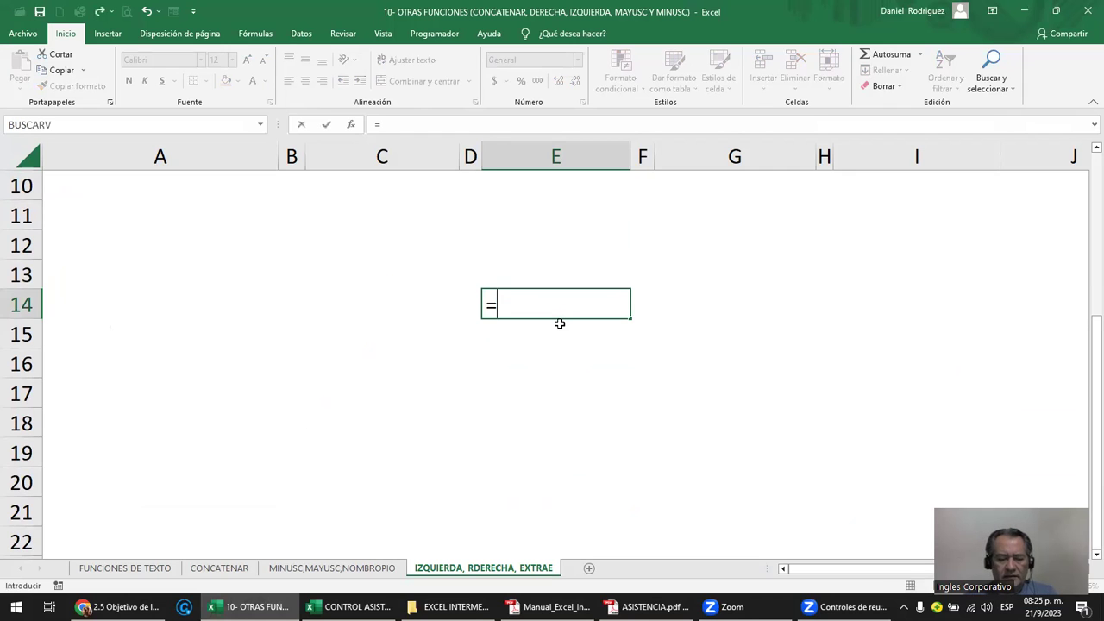
text(DERECHA)
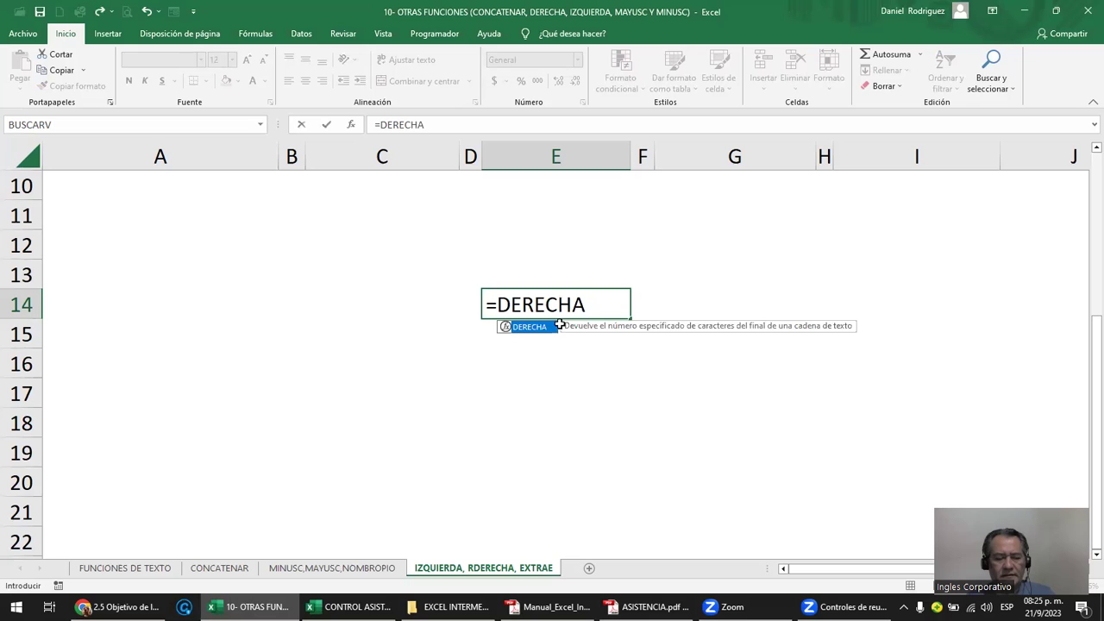
text(()
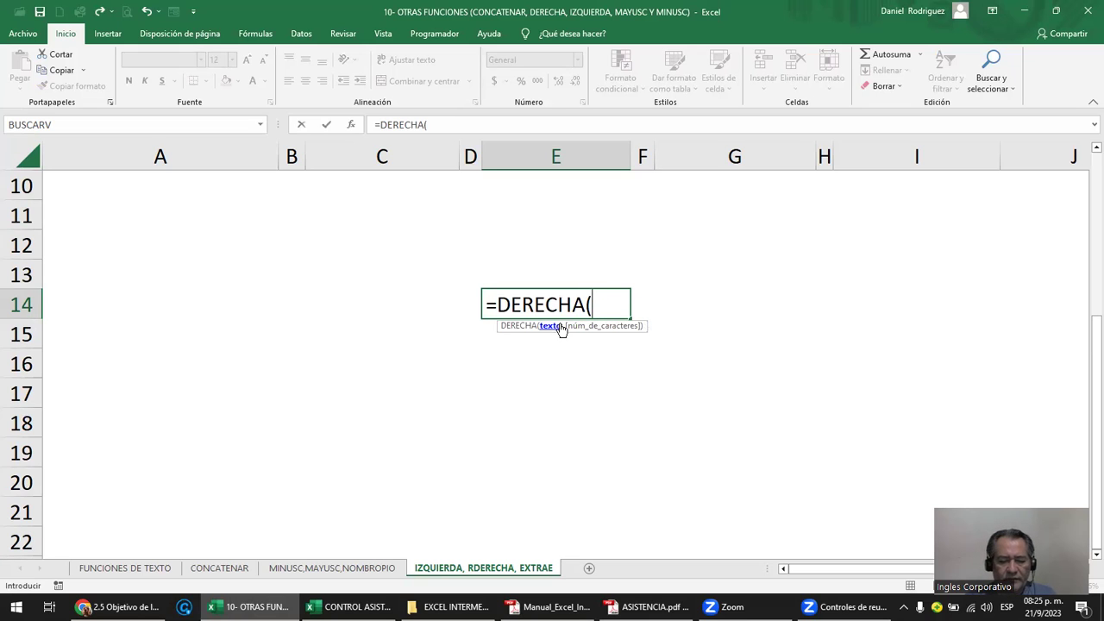
text(HOLA COMO ESTAN)
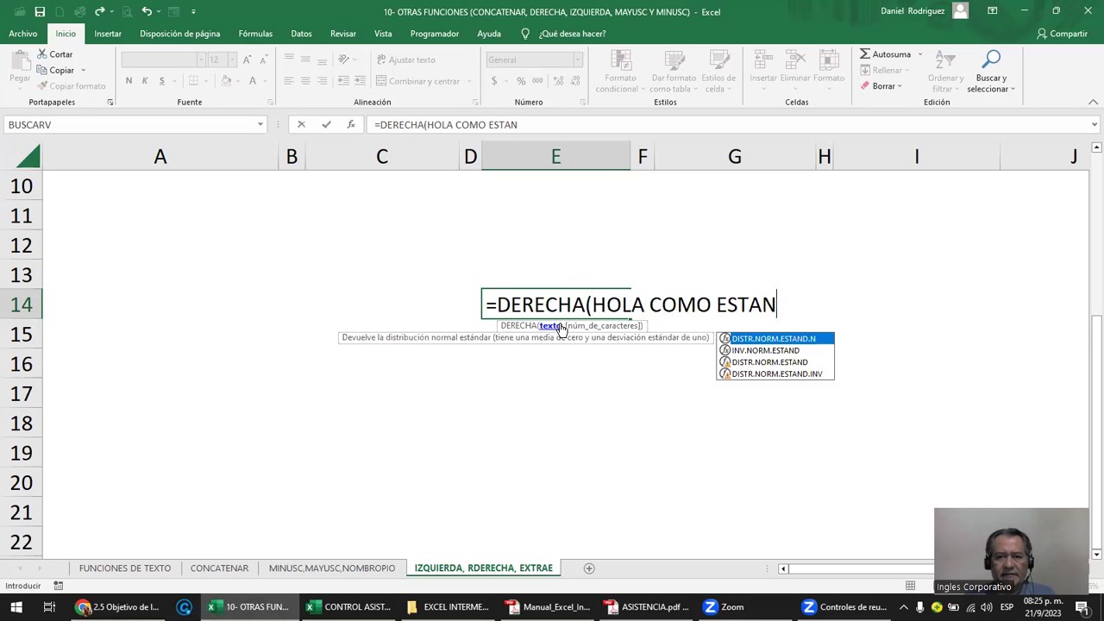
text(;)
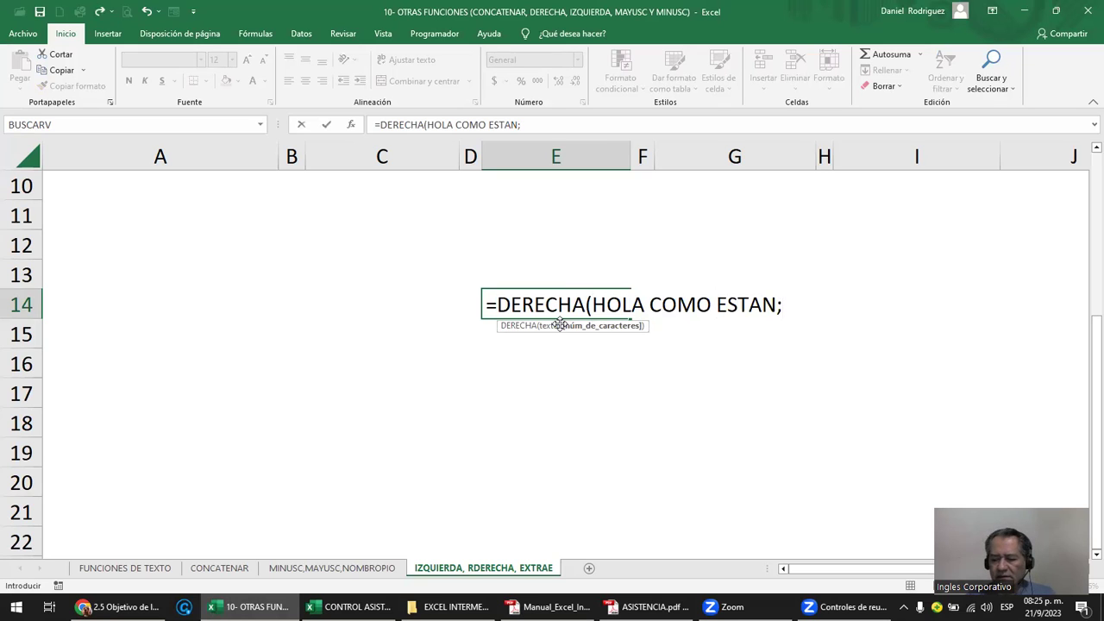
text(4)
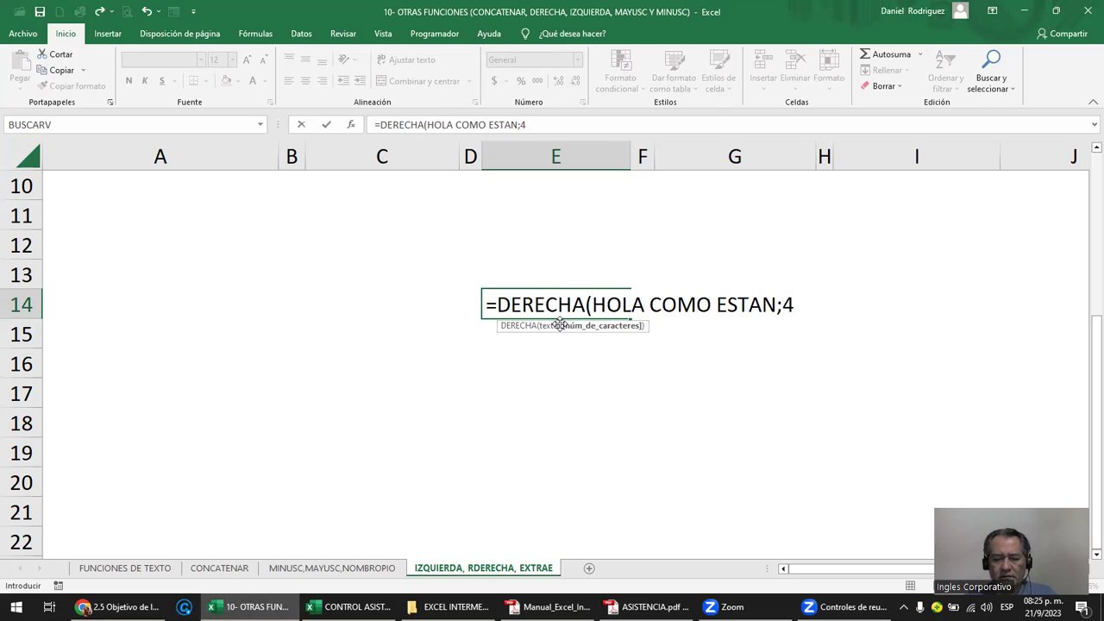
text())
key(Return)
key(Up)
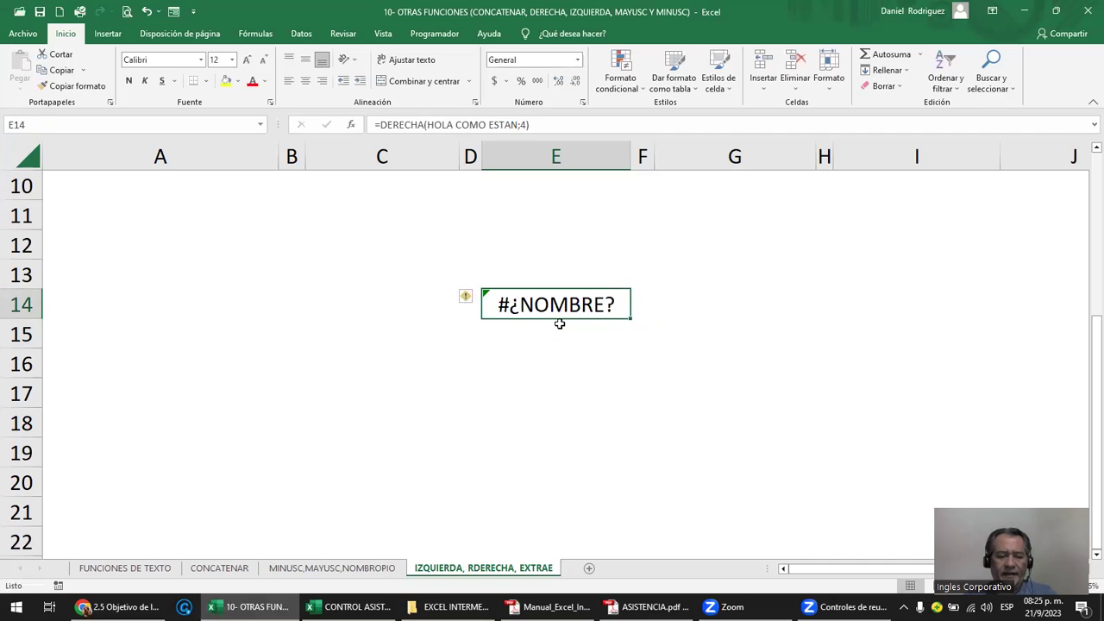
key(F2)
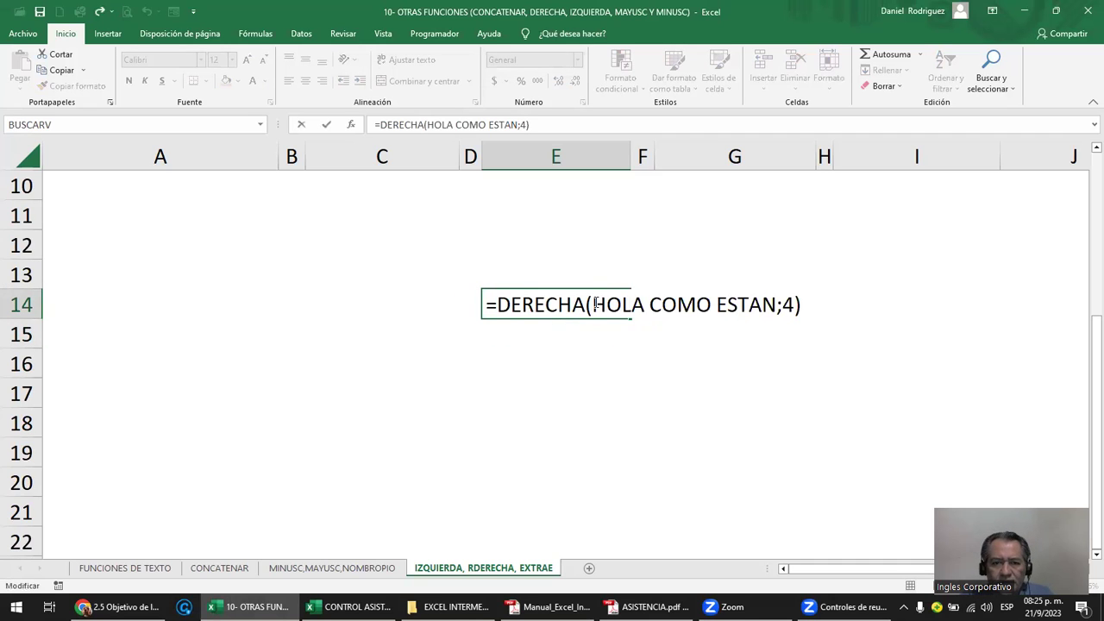
click(592, 304)
text(")
key(Right)
key(Right)
key(Right)
key(Right)
key(Right)
key(Right)
key(Right)
key(Left)
key(Left)
text(")
key(Return)
key(Up)
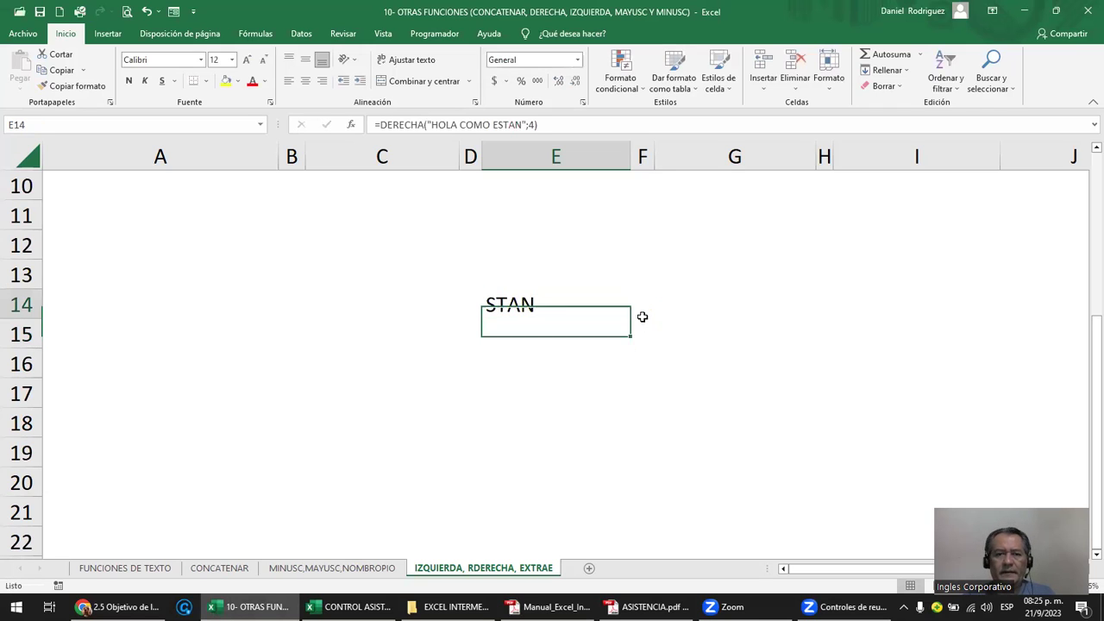
key(F2)
drag(592, 304, 795, 296)
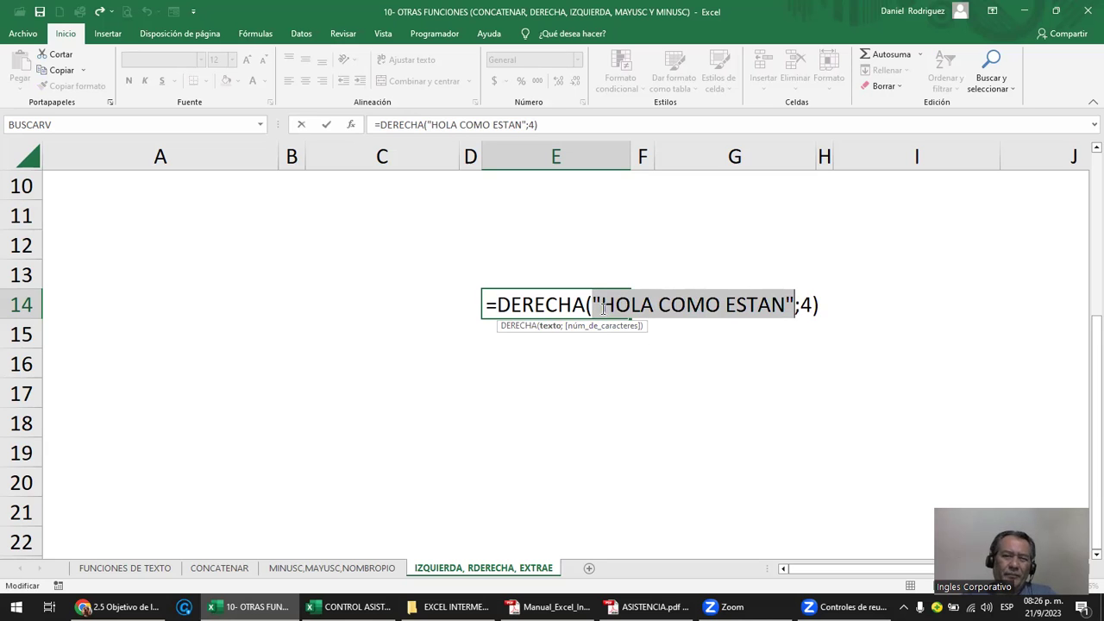
click(586, 391)
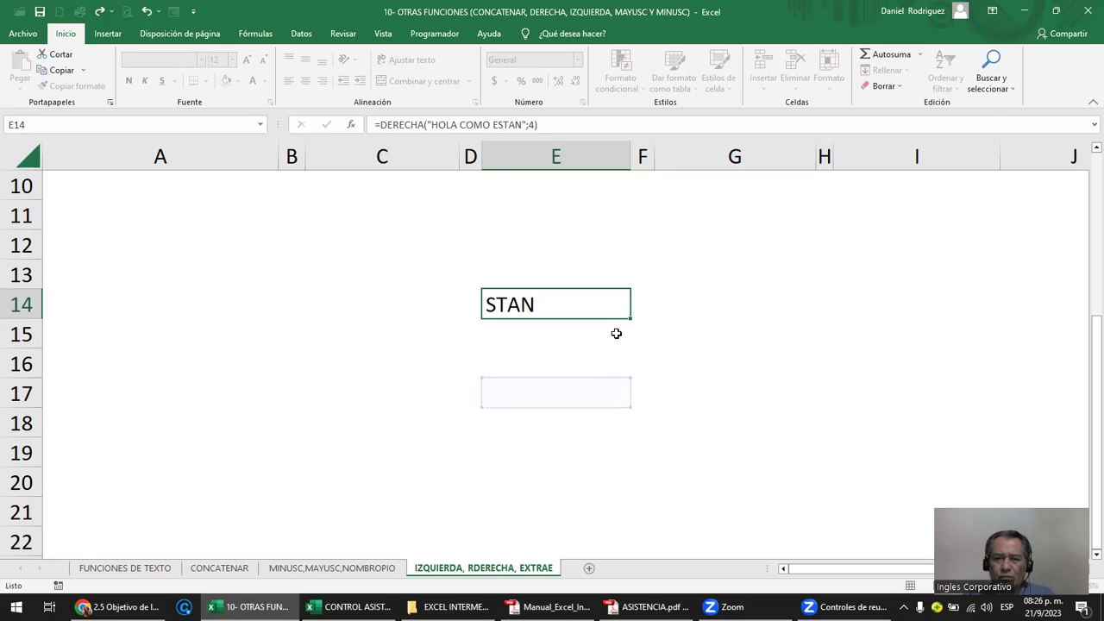
key(Escape)
key(Delete)
scroll(568, 300, up, 3)
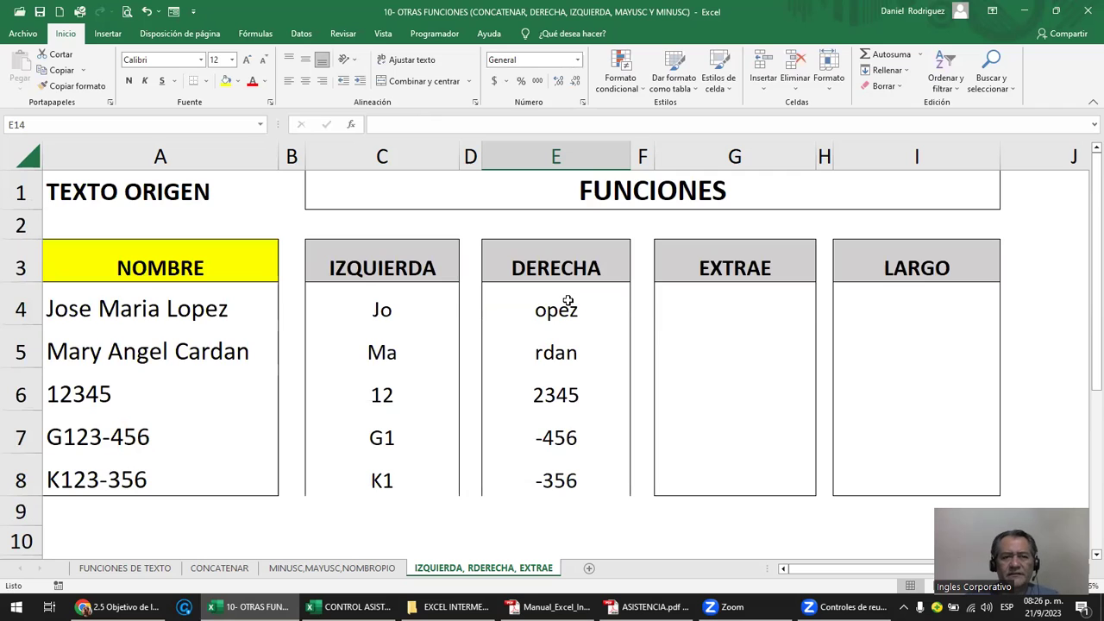
drag(140, 312, 124, 483)
click(143, 305)
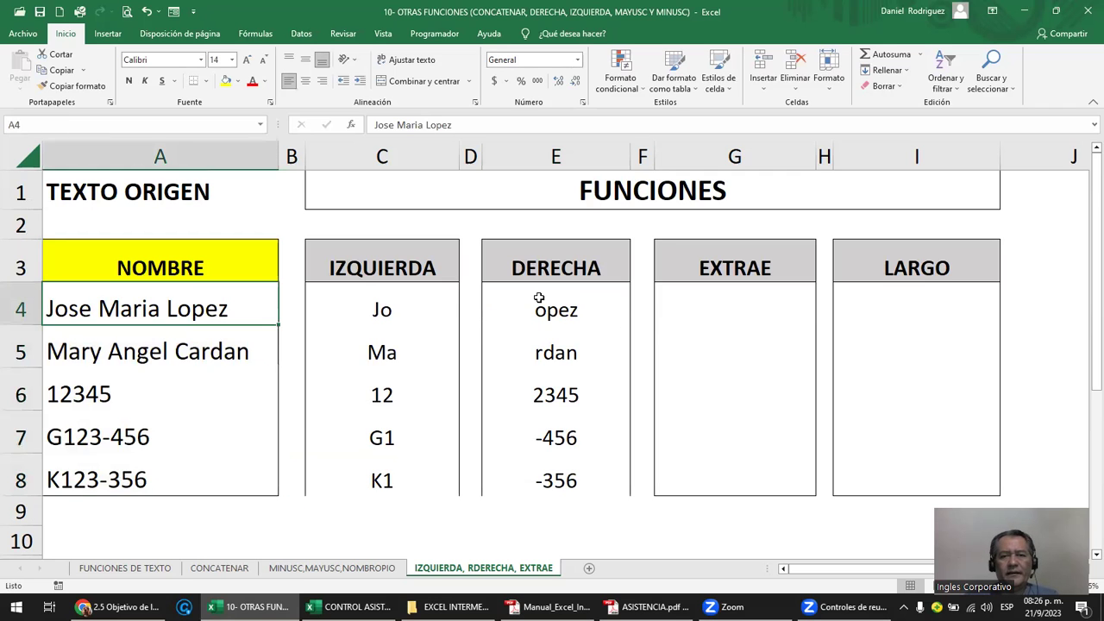
double_click(539, 298)
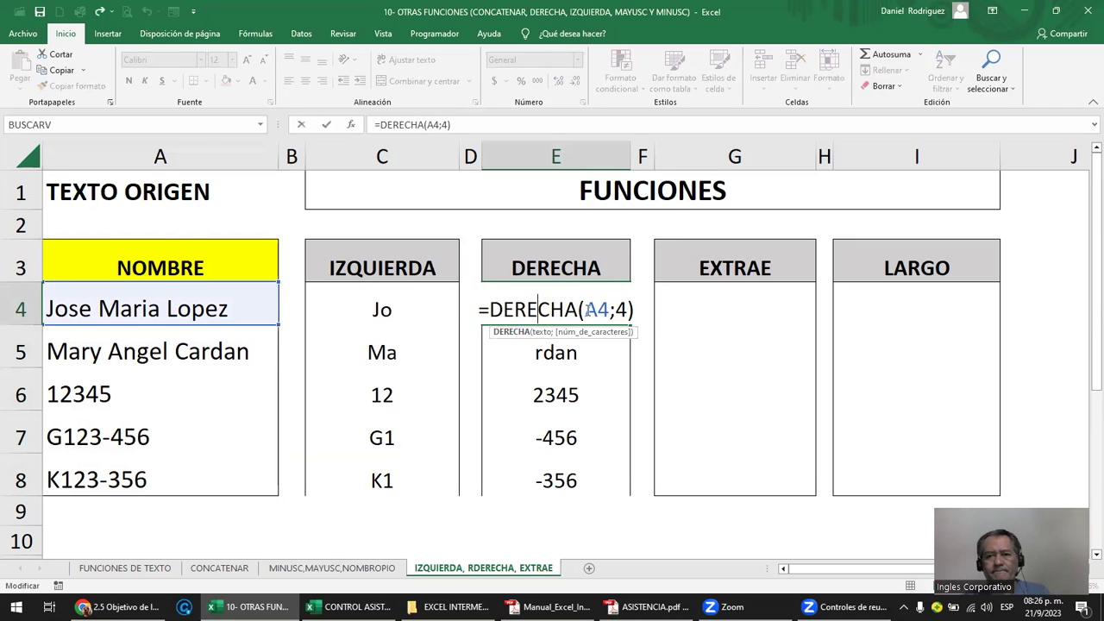
key(Escape)
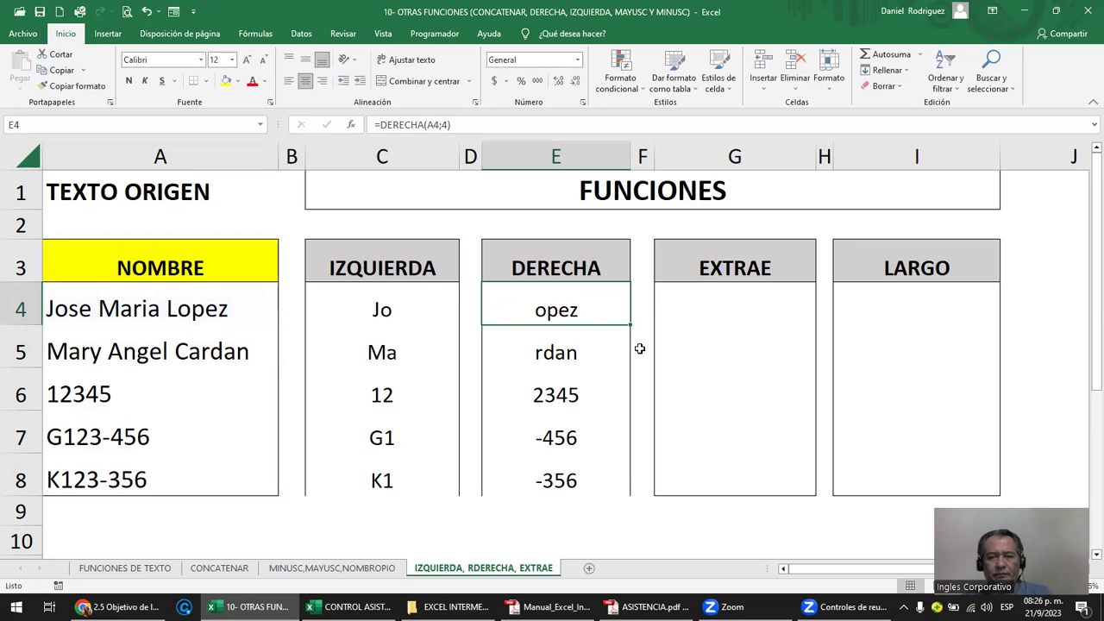
click(902, 302)
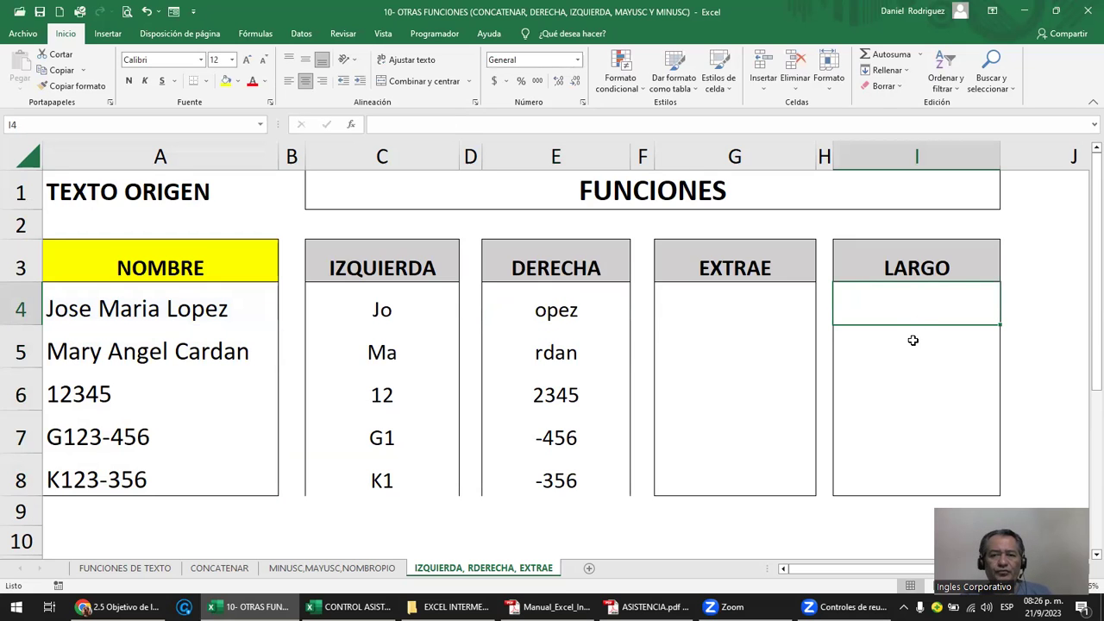
- Enter =LARGO(A4) in I4 so it returns 16 for the first name
text(=)
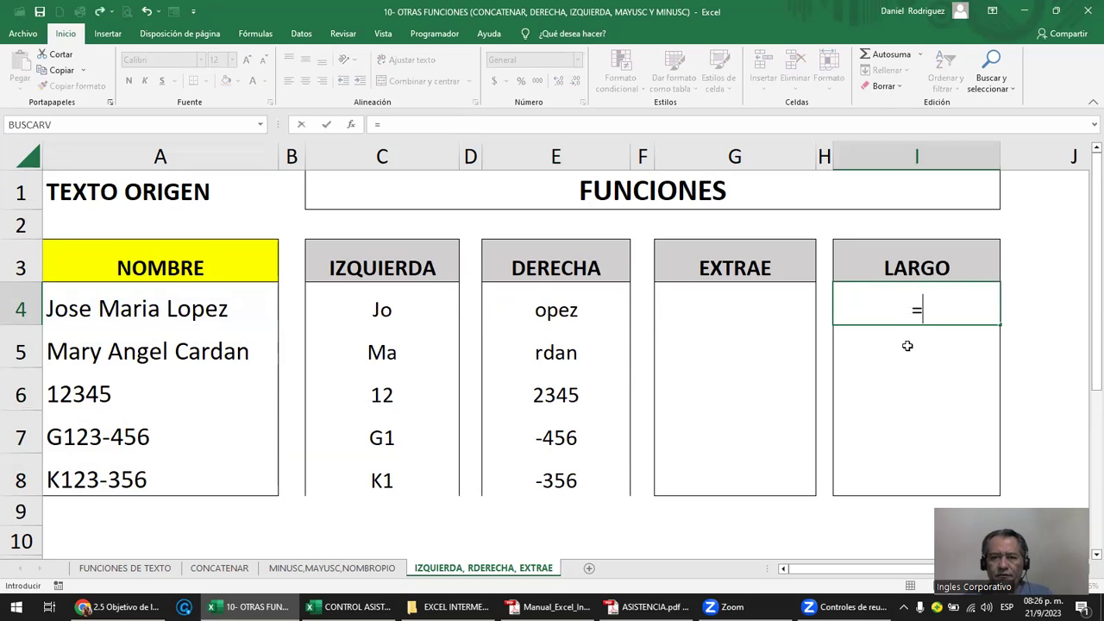
key(Escape)
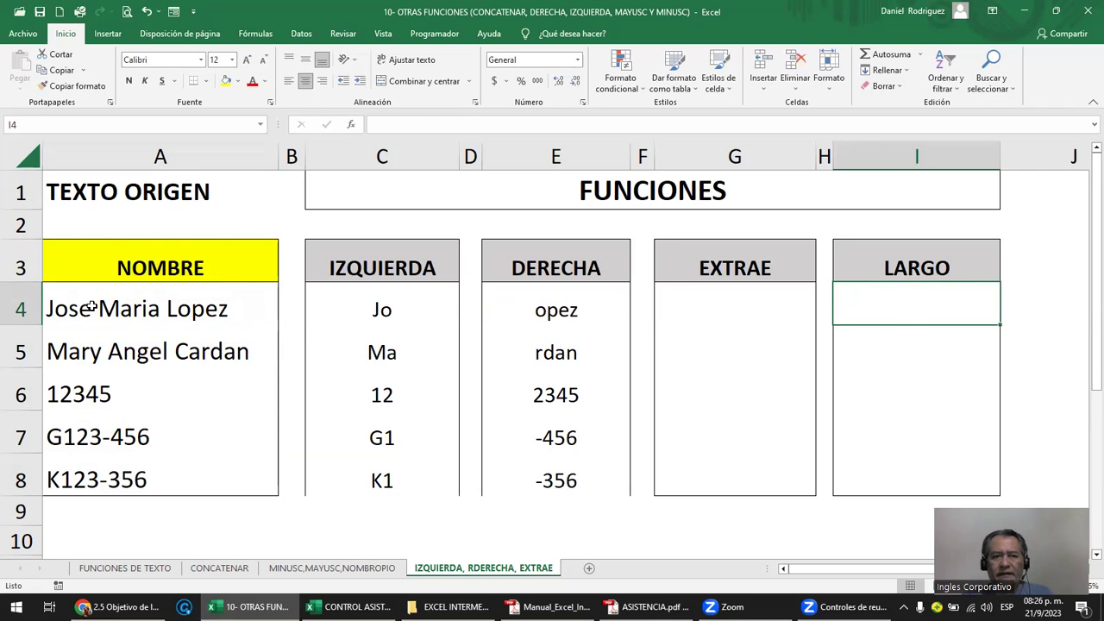
click(65, 309)
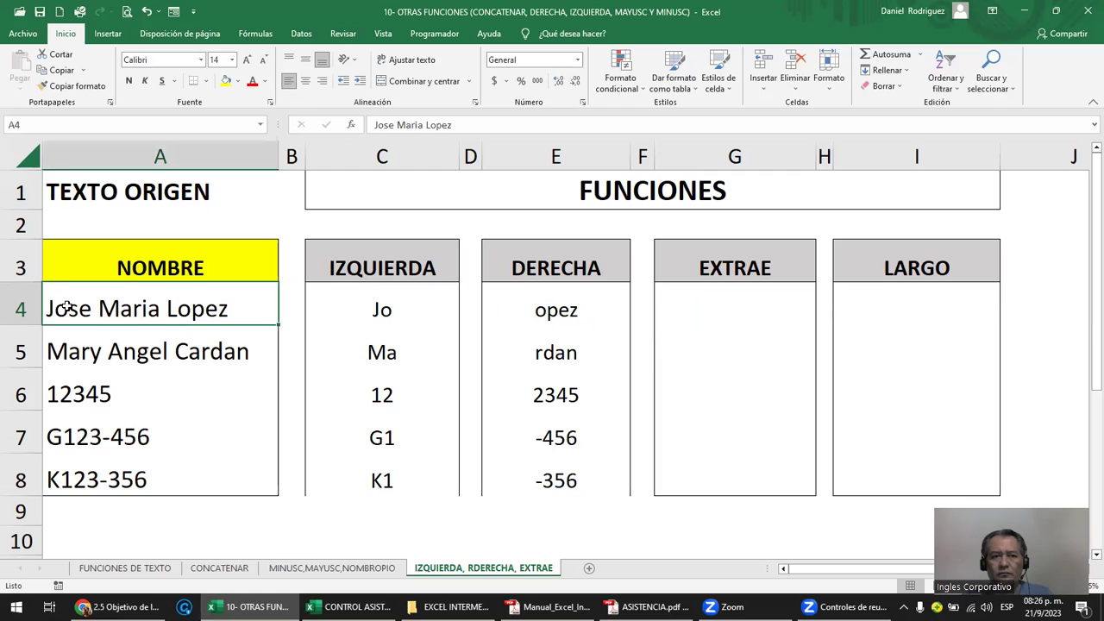
click(896, 312)
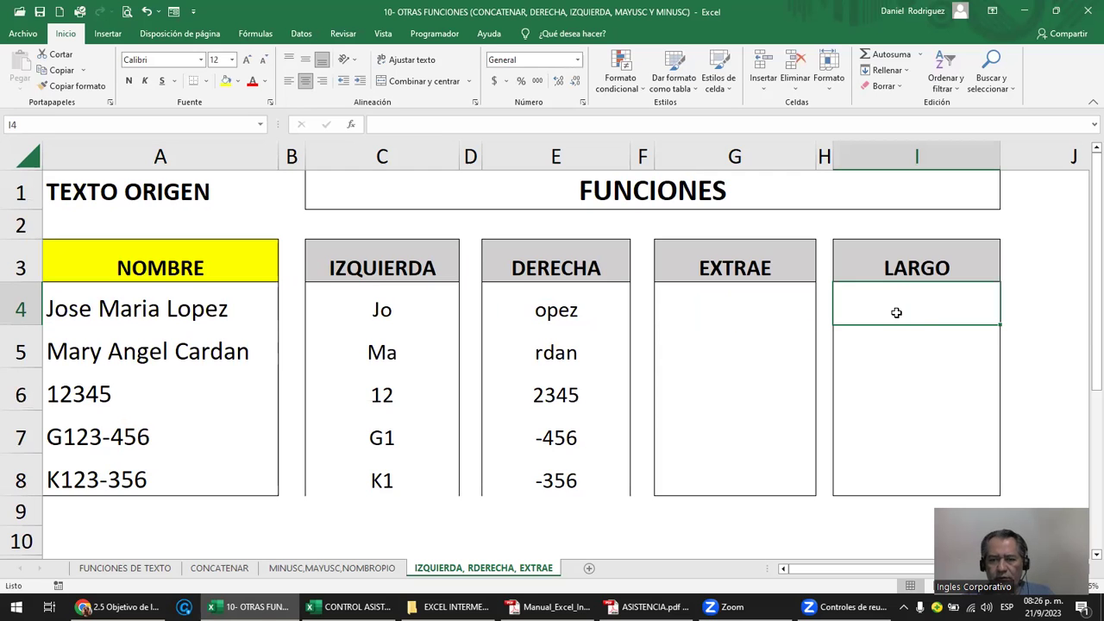
text(=LARGO)
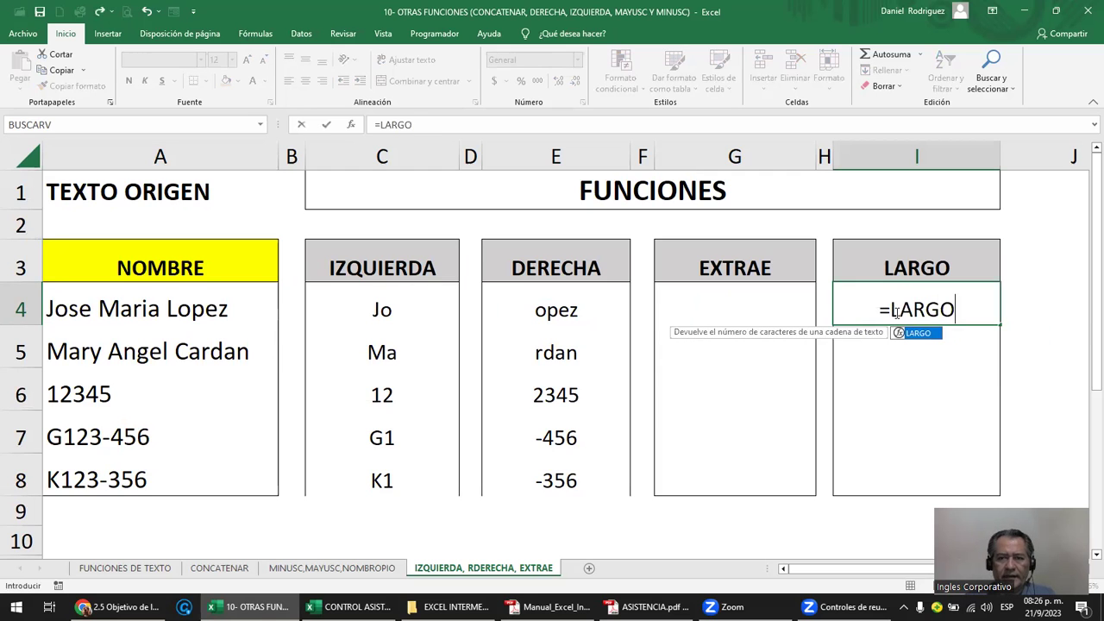
text(()
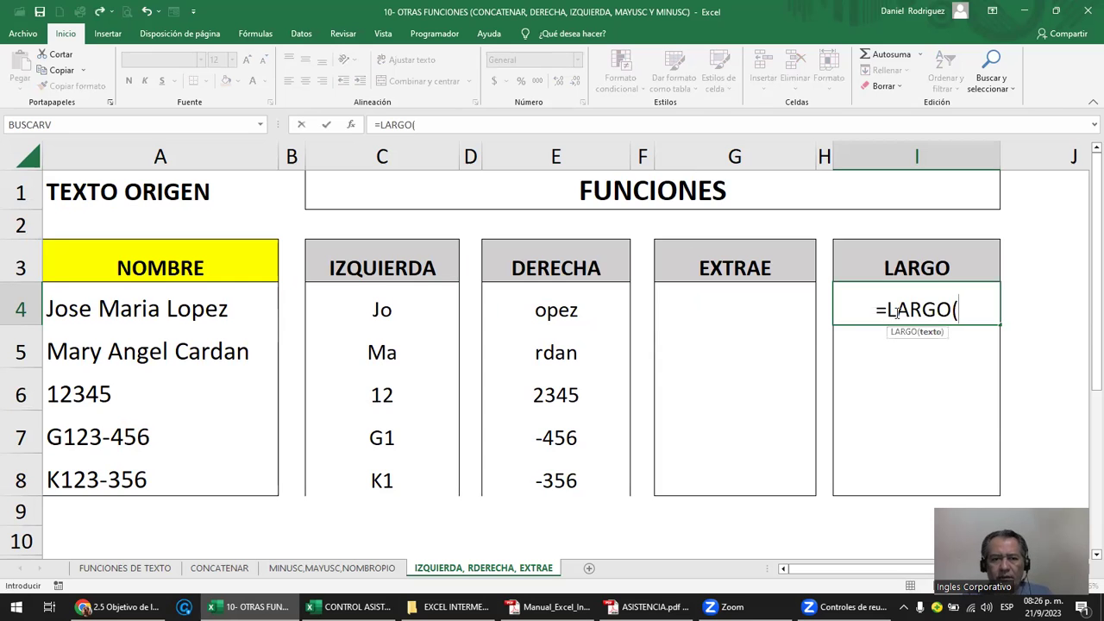
click(121, 308)
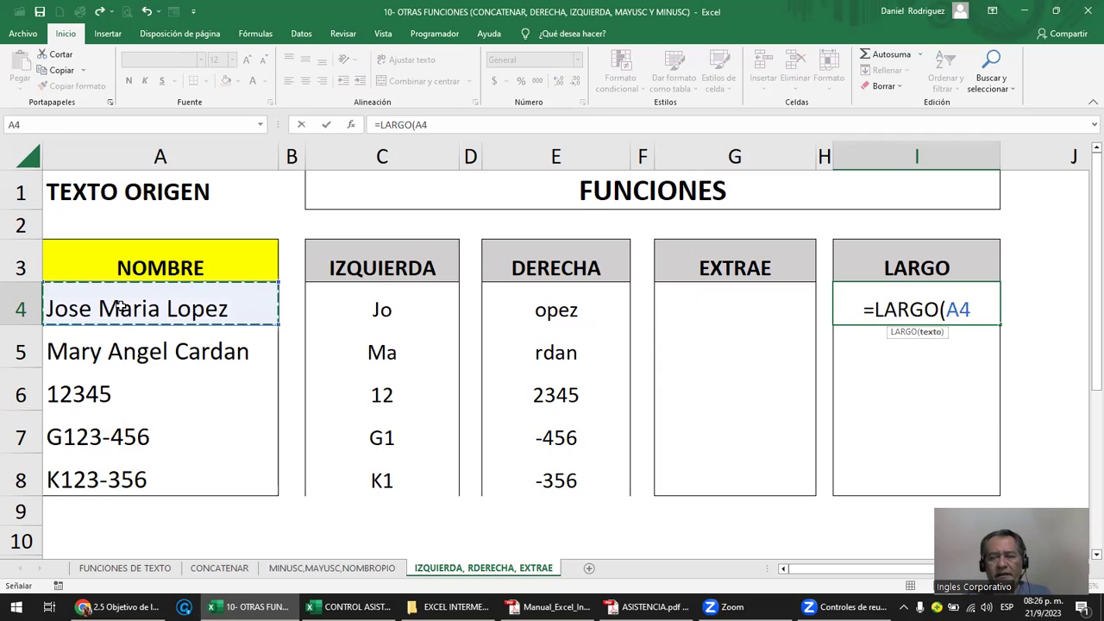
text())
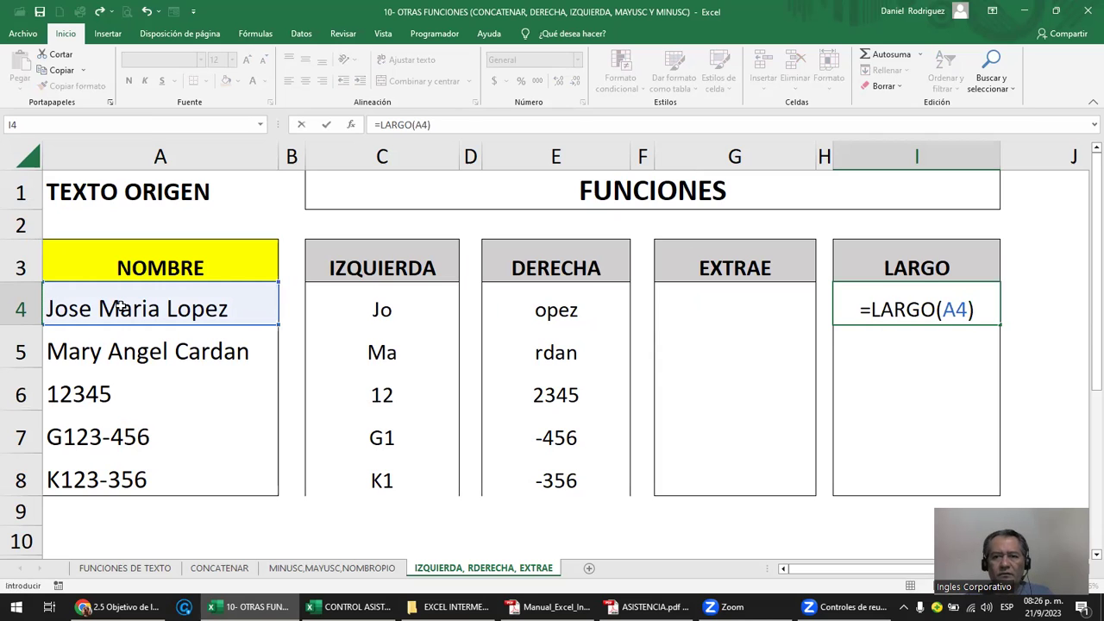
key(Return)
key(Up)
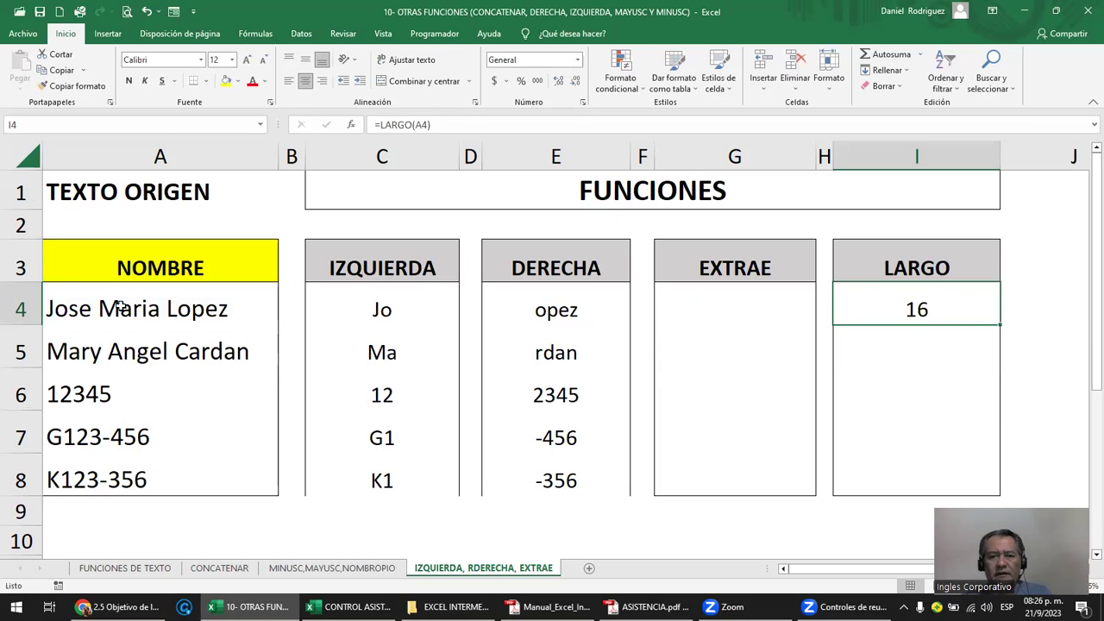
click(97, 309)
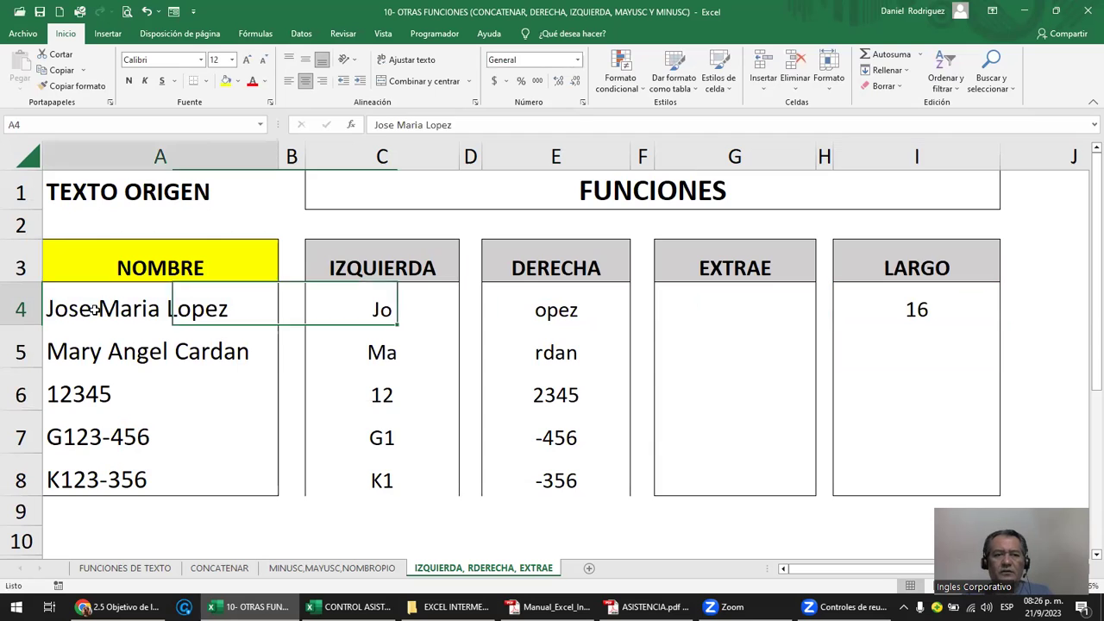
double_click(95, 309)
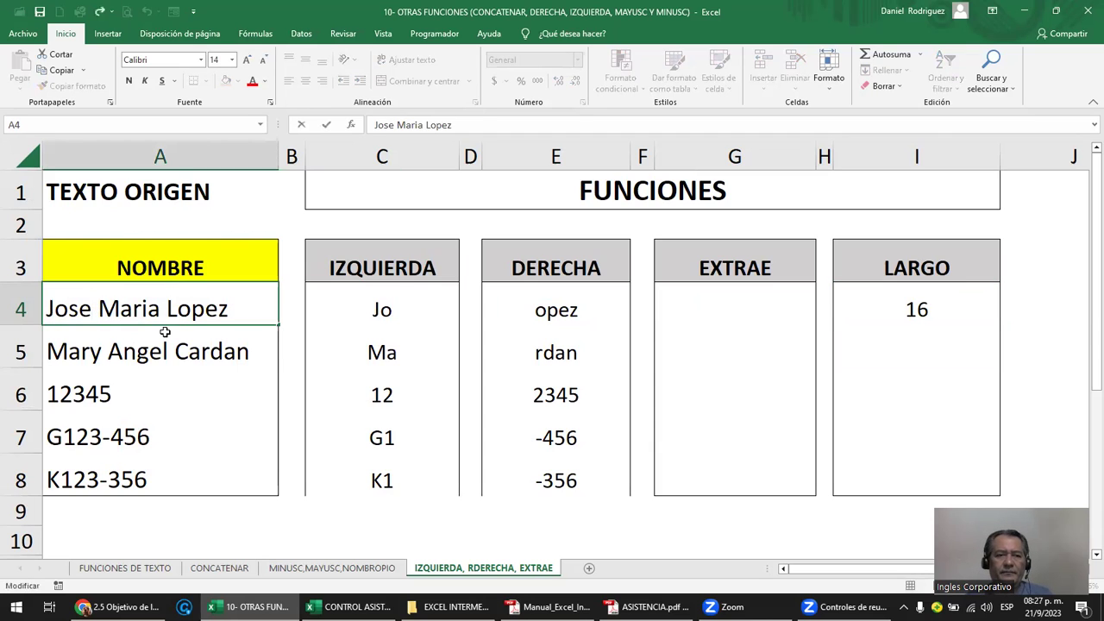
key(Right)
key(Right)
key(shift+Left)
key(Escape)
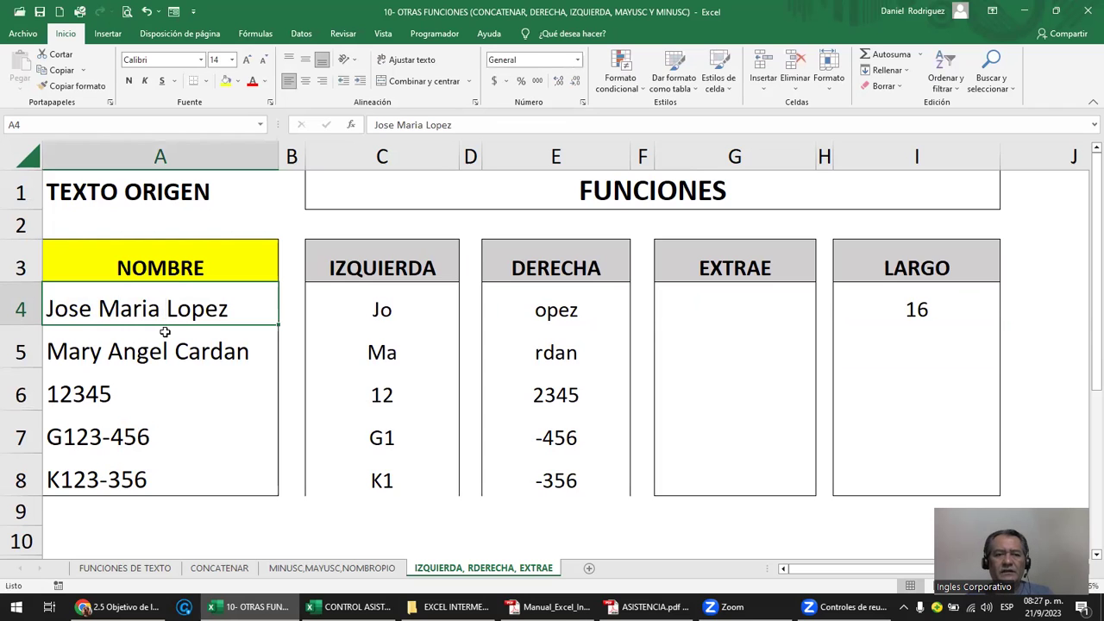
double_click(92, 310)
key(Delete)
key(Right)
key(Right)
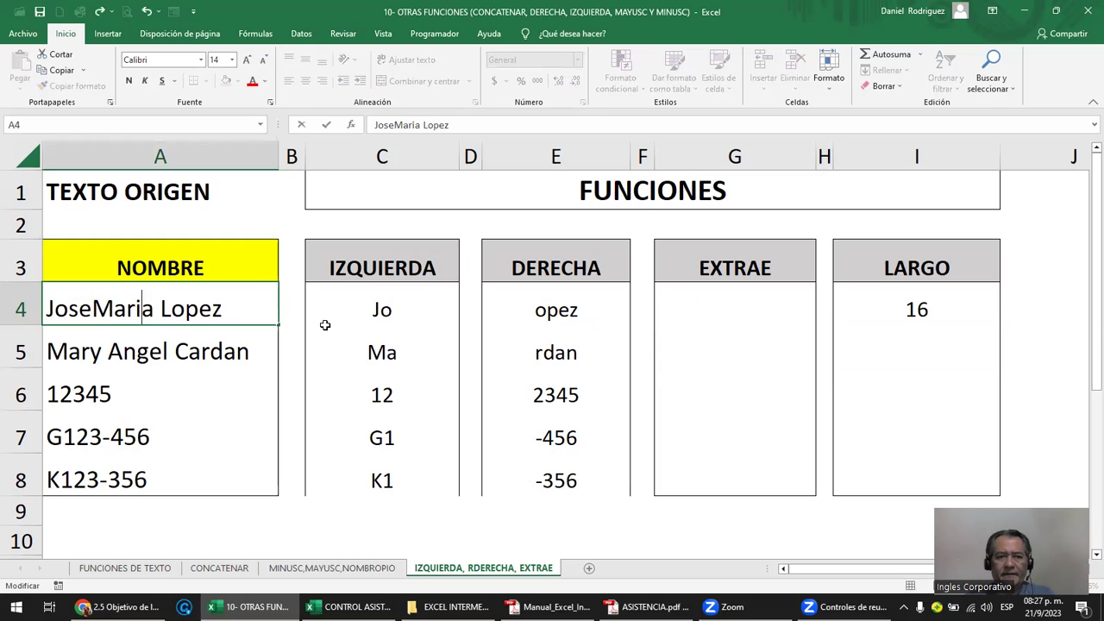
key(Delete)
key(Return)
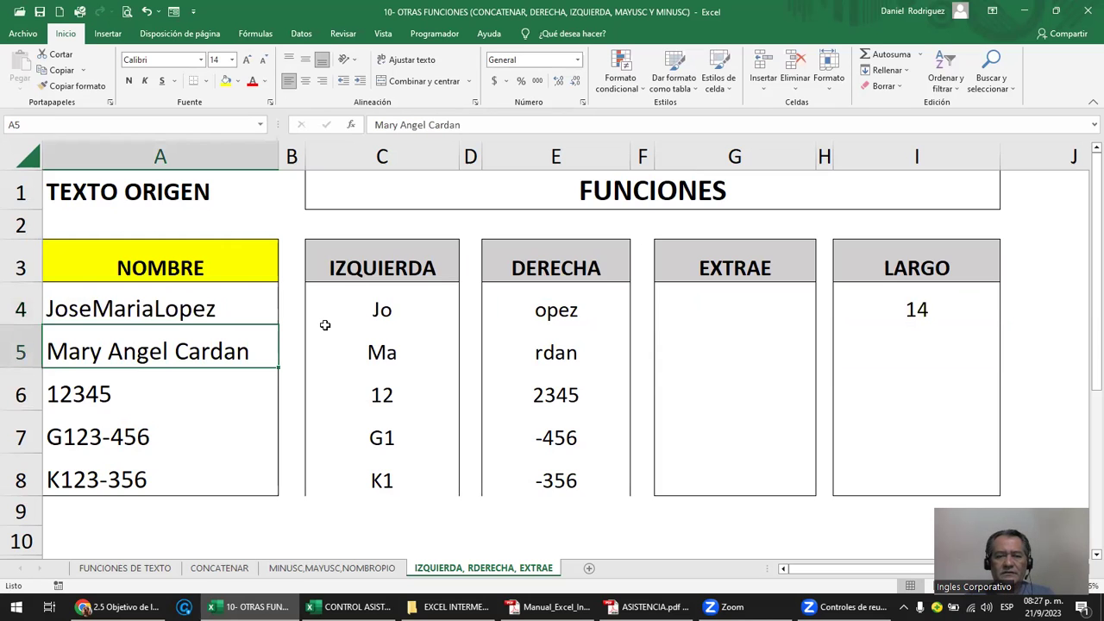
key(ctrl+z)
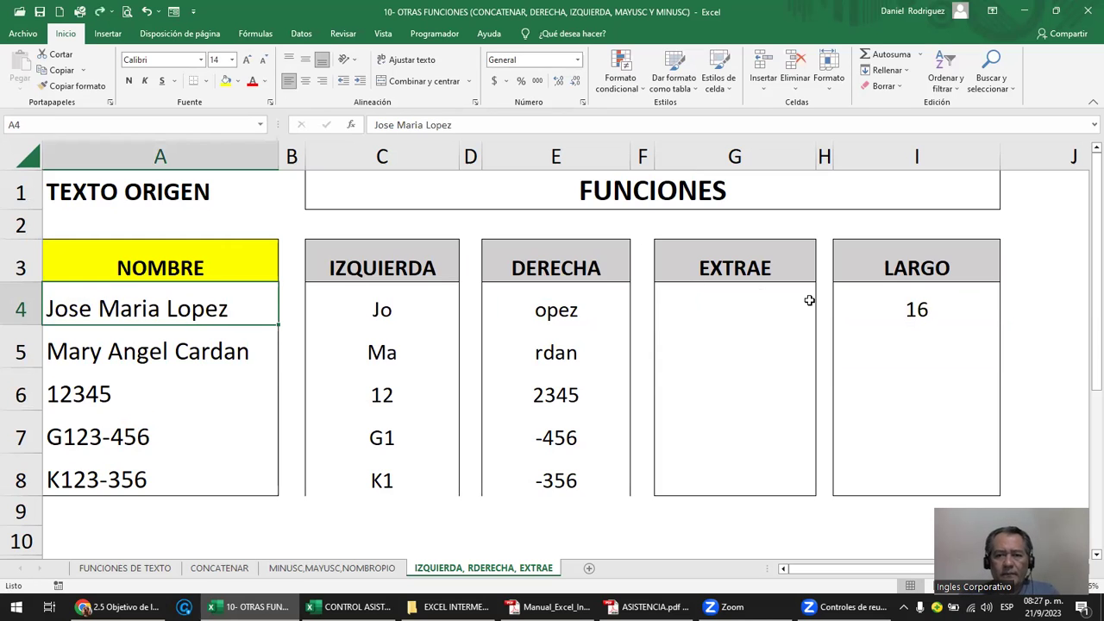
click(916, 308)
- Fill =LARGO(A4) from I4 down to I8, giving 17, 5, 8 and 8 below the 16
drag(1001, 325, 997, 493)
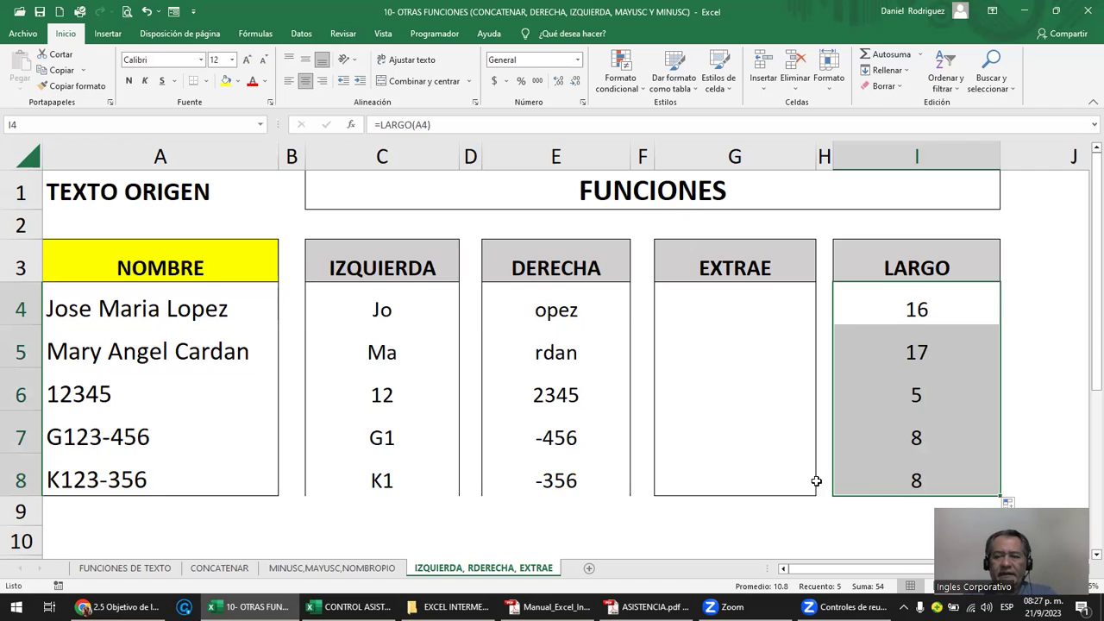
click(900, 295)
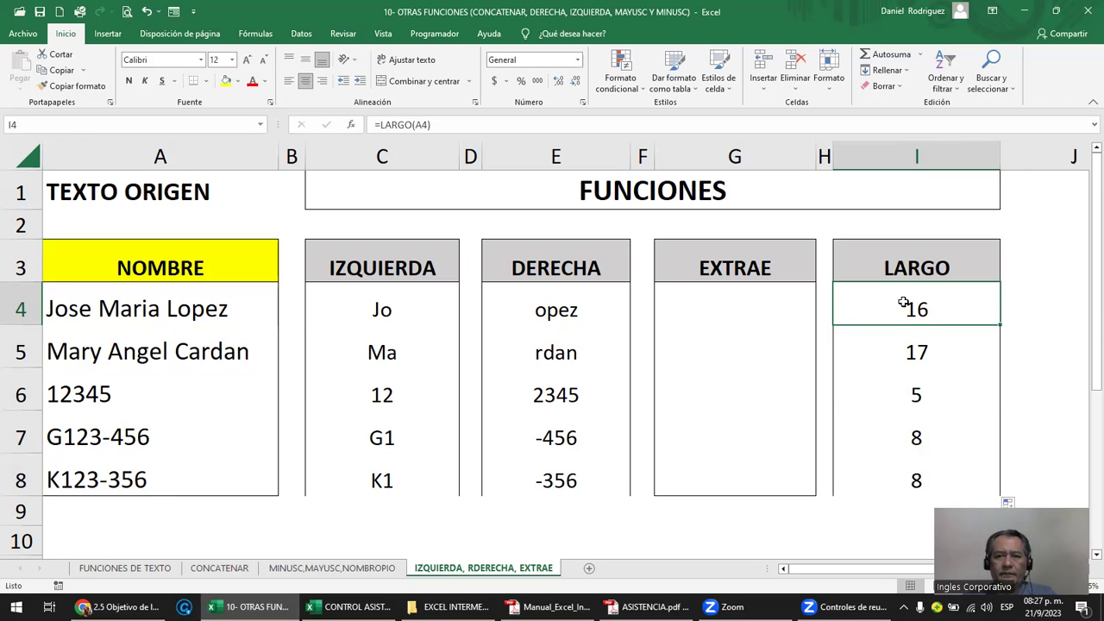
double_click(929, 310)
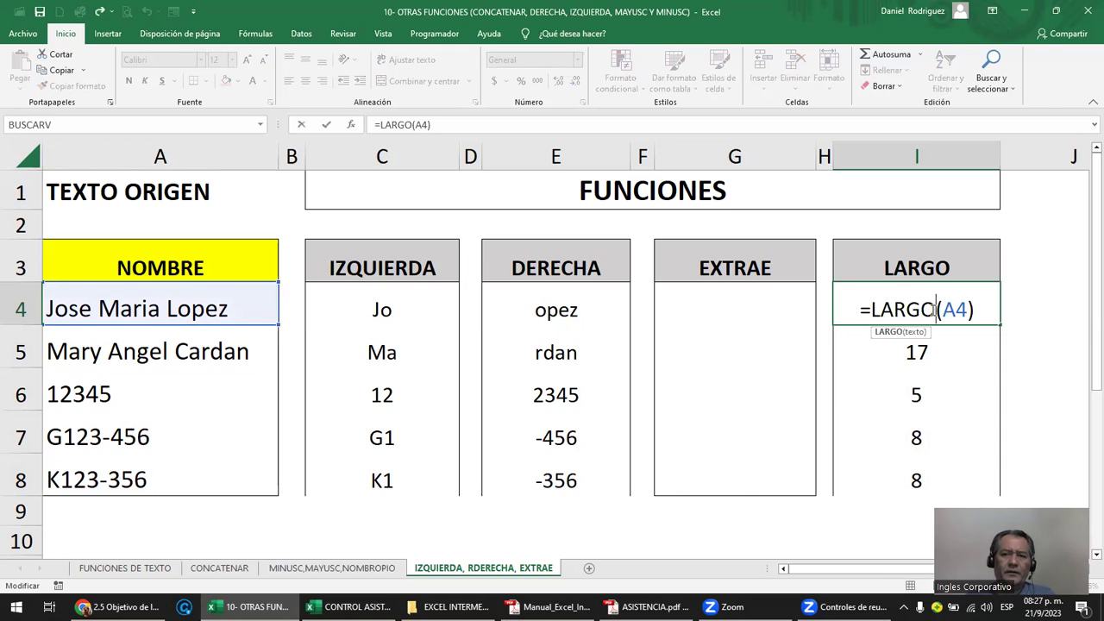
key(Escape)
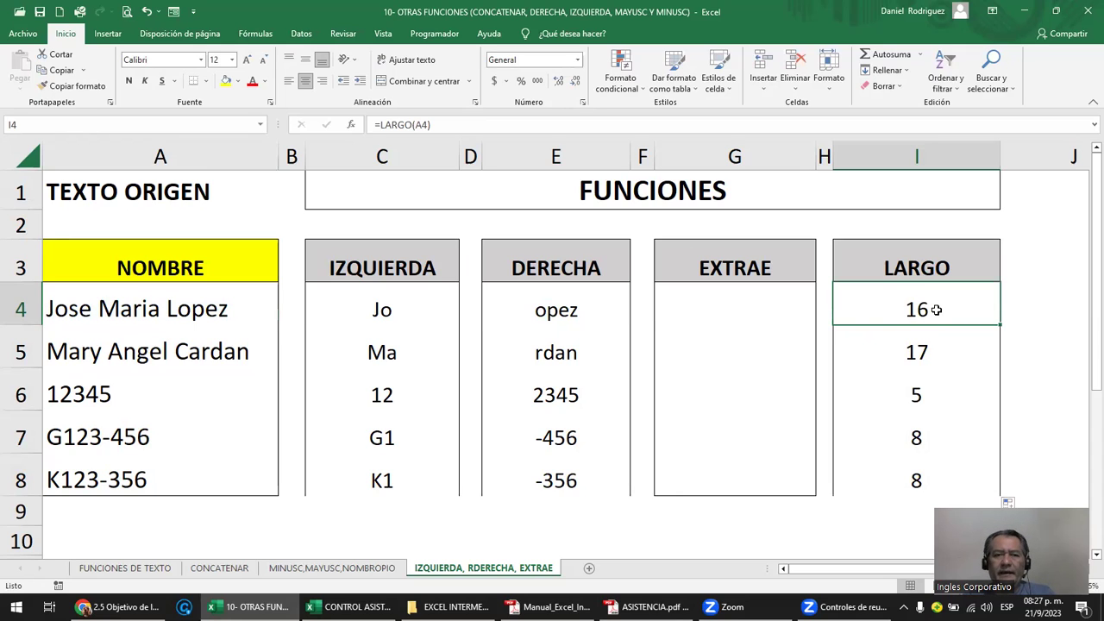
click(721, 307)
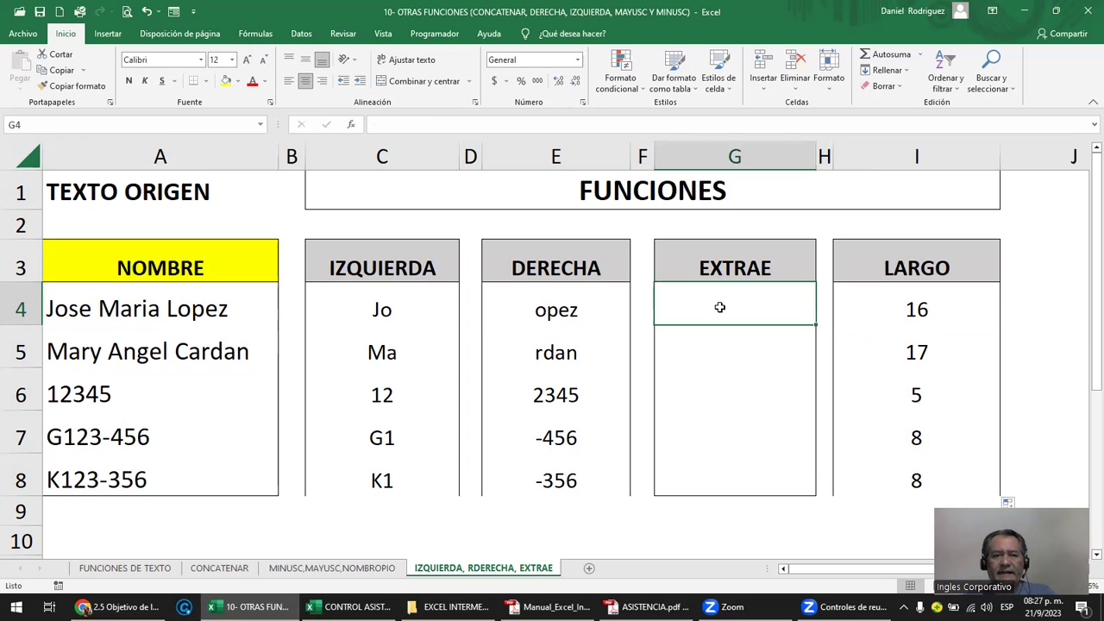
click(129, 568)
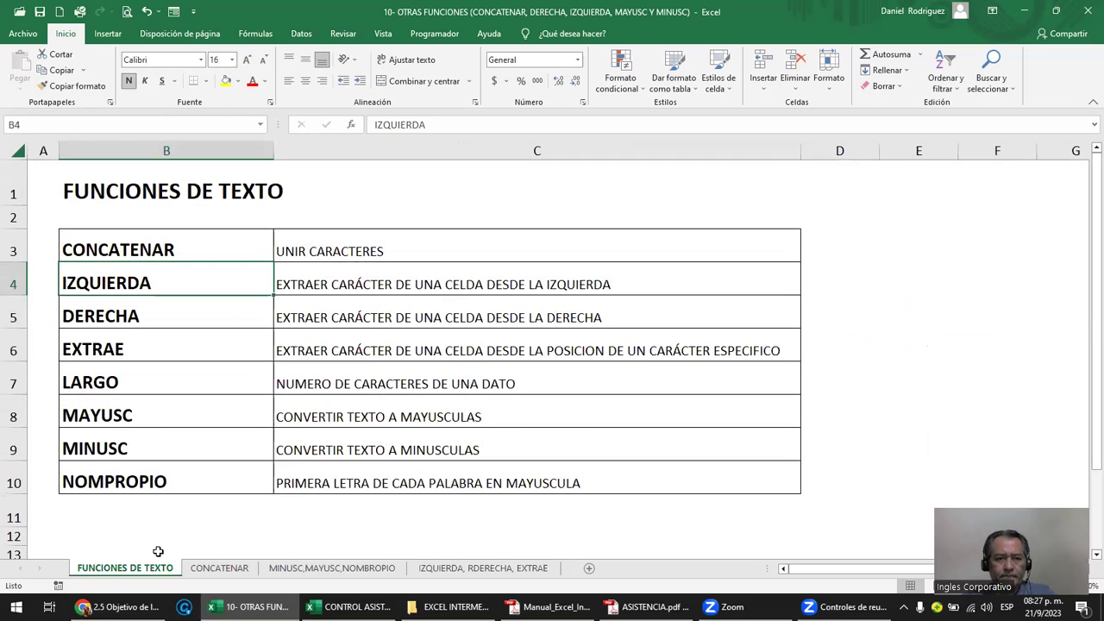
click(303, 352)
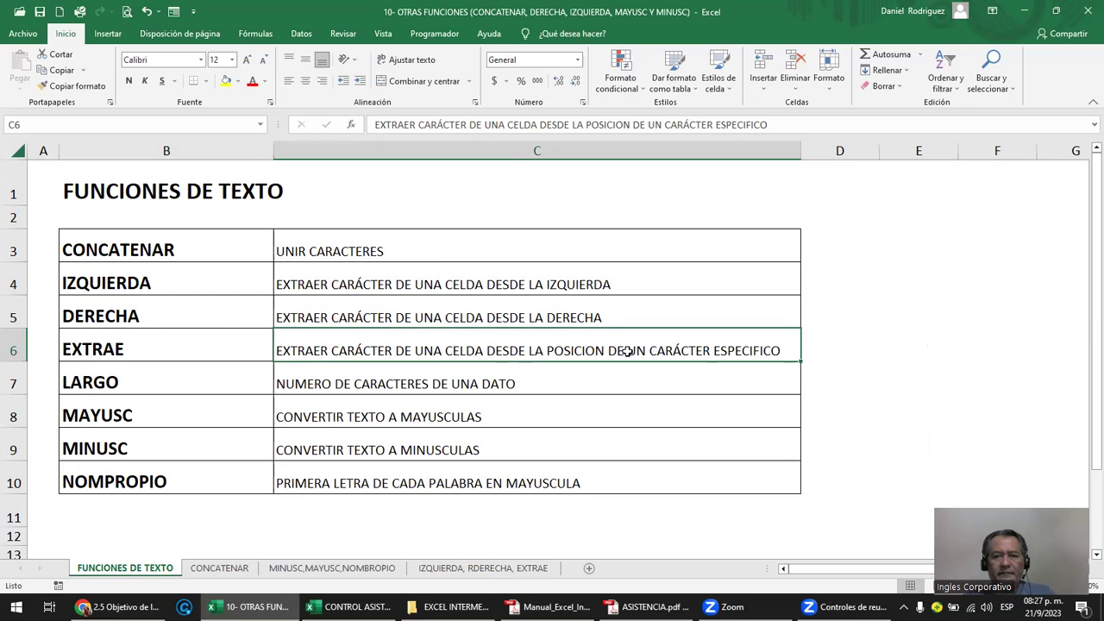
click(462, 568)
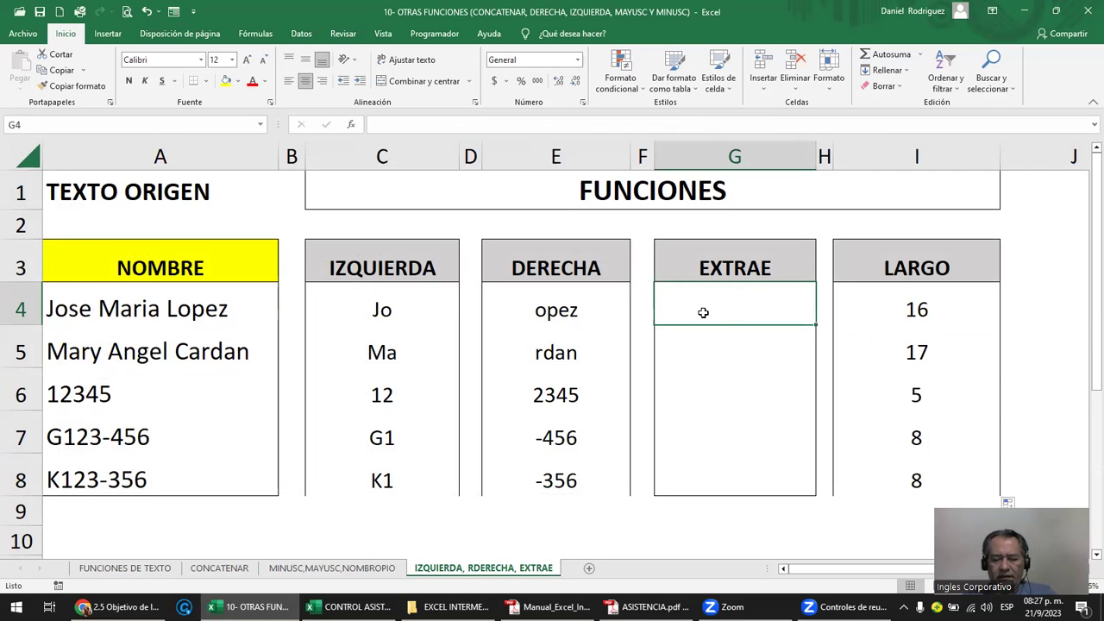
- Enter =EXTRAE(A4;6;5) in G4 so it returns Maria
text(=EXTRA)
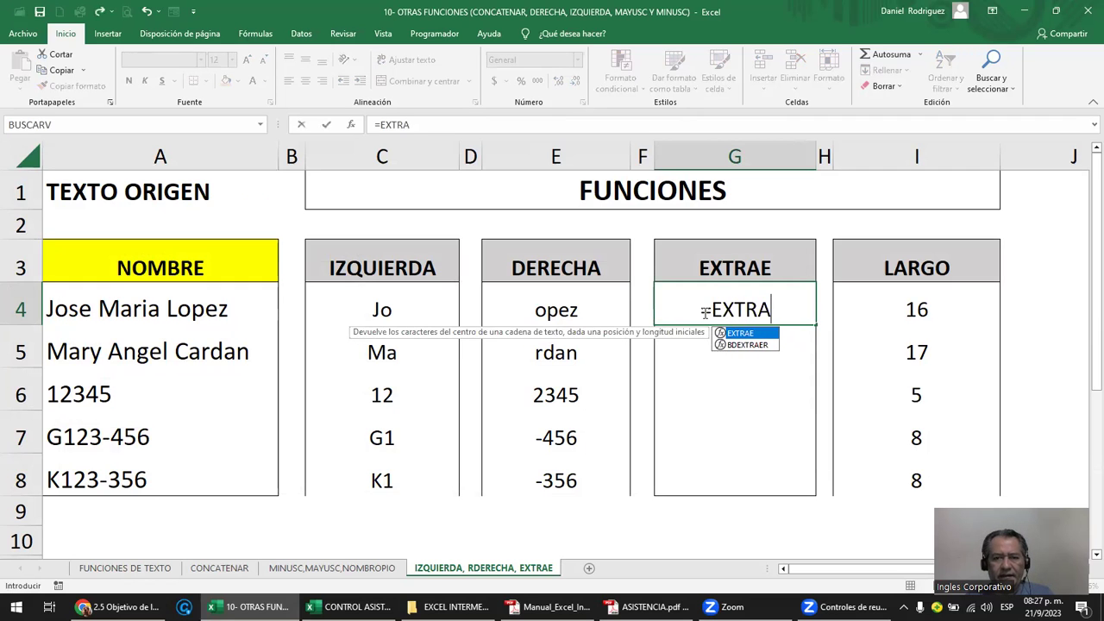
key(Tab)
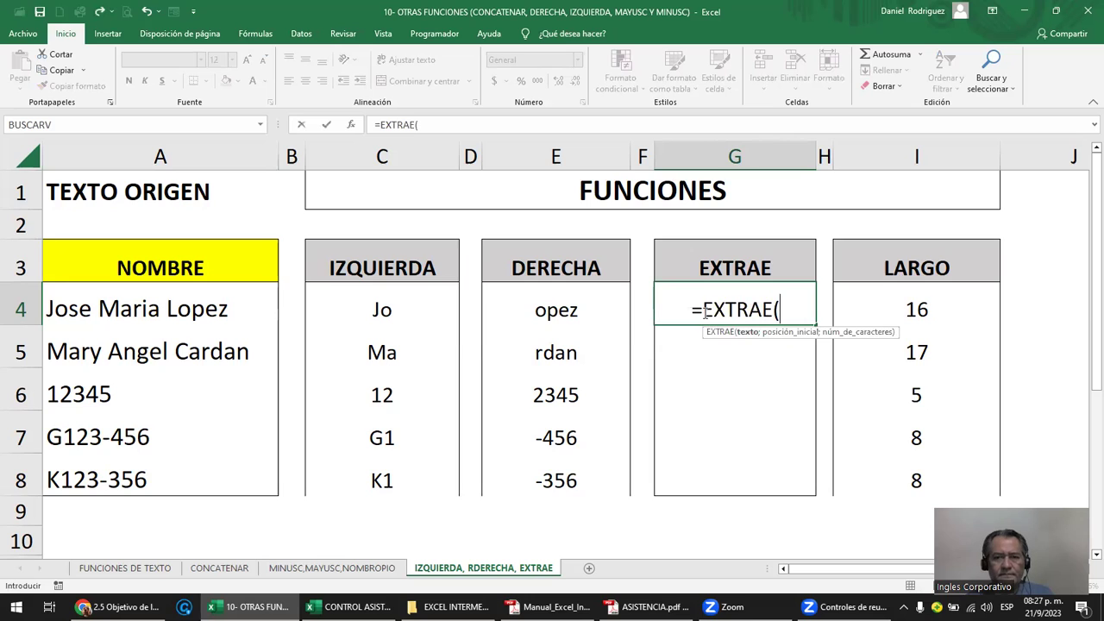
click(164, 310)
click(165, 311)
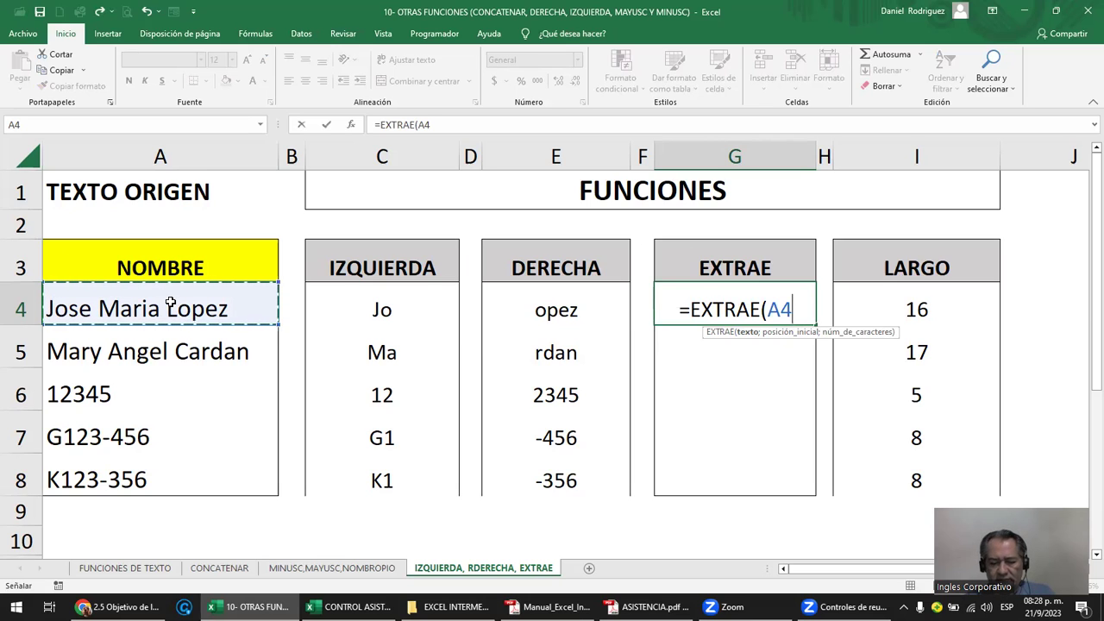
text(;)
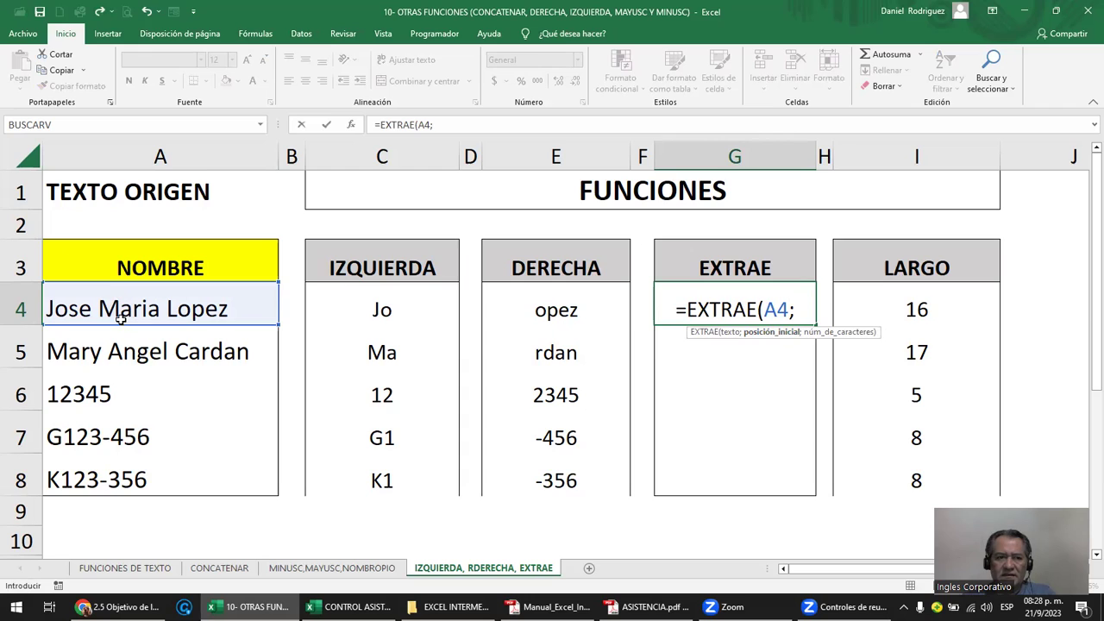
text(7)
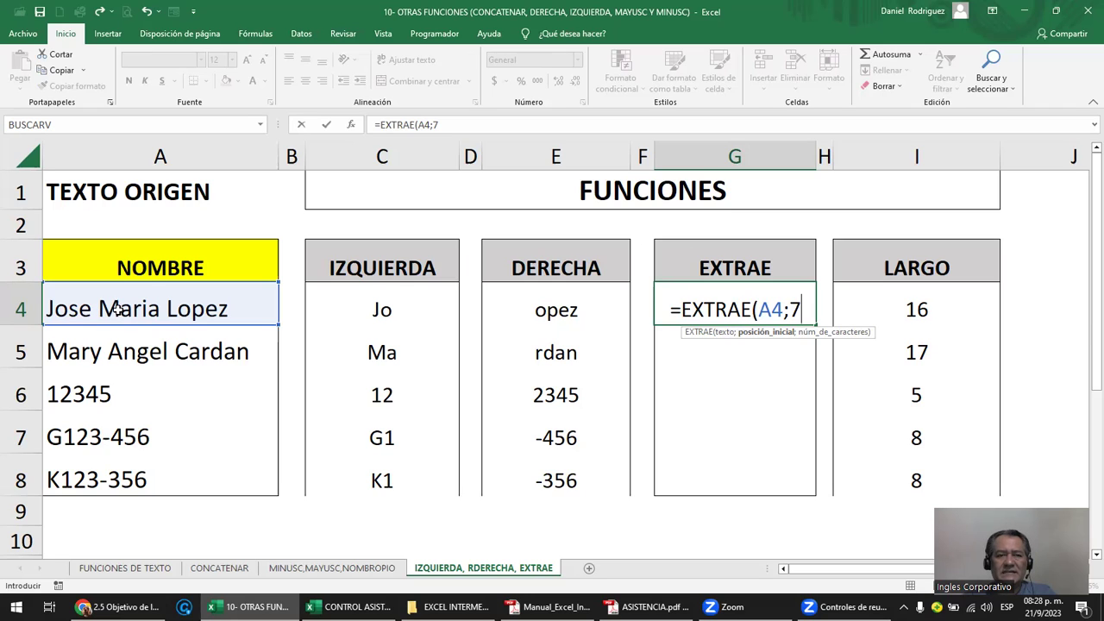
key(BackSpace)
text(6)
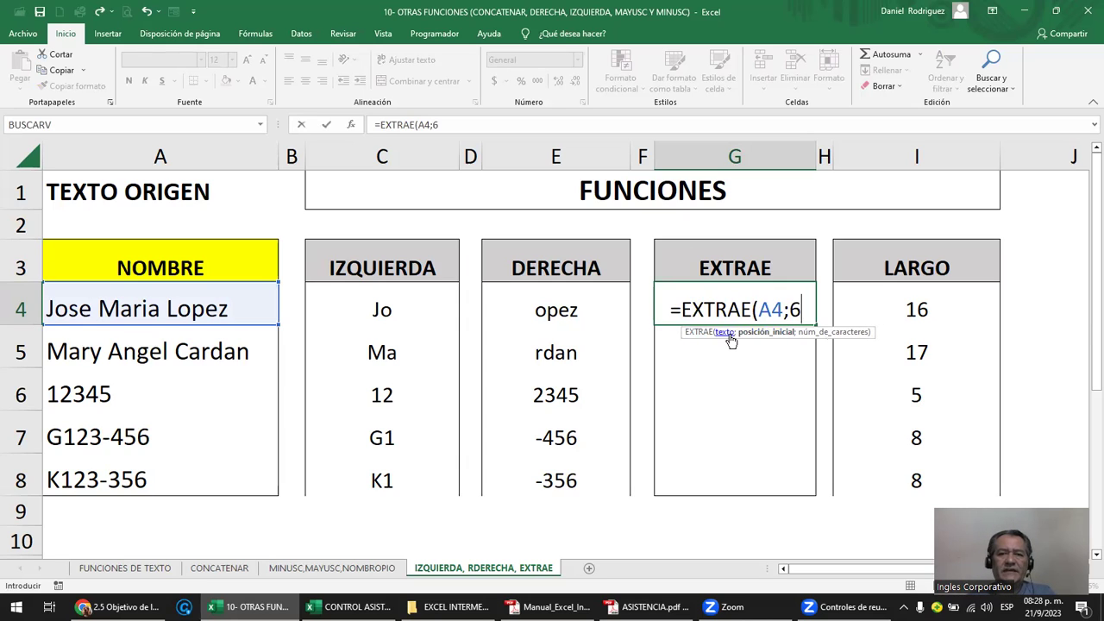
text(;)
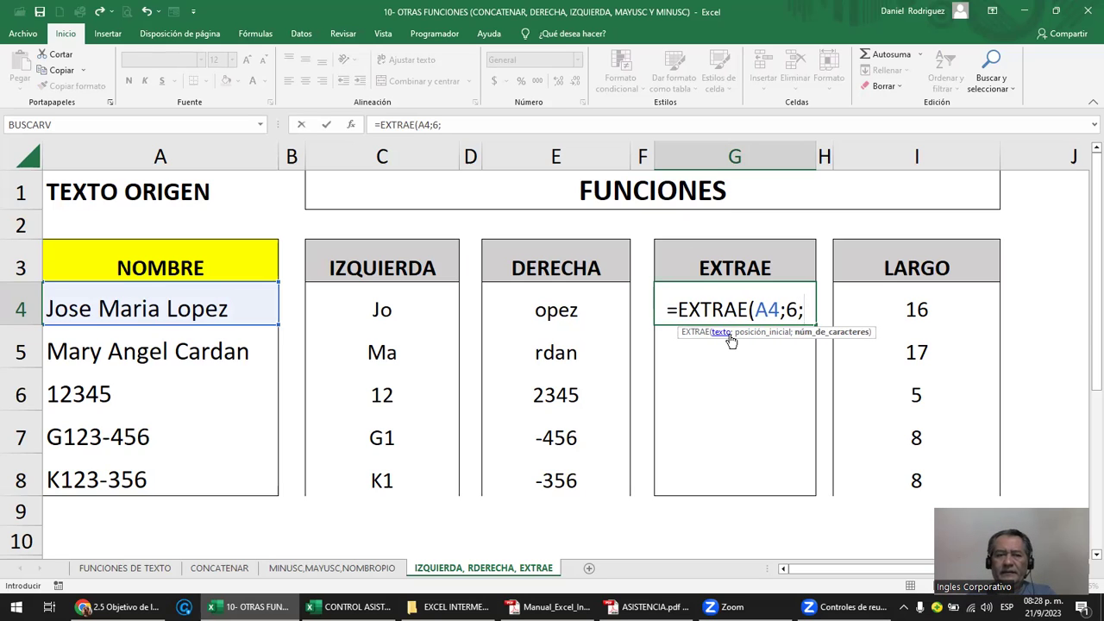
text(5)
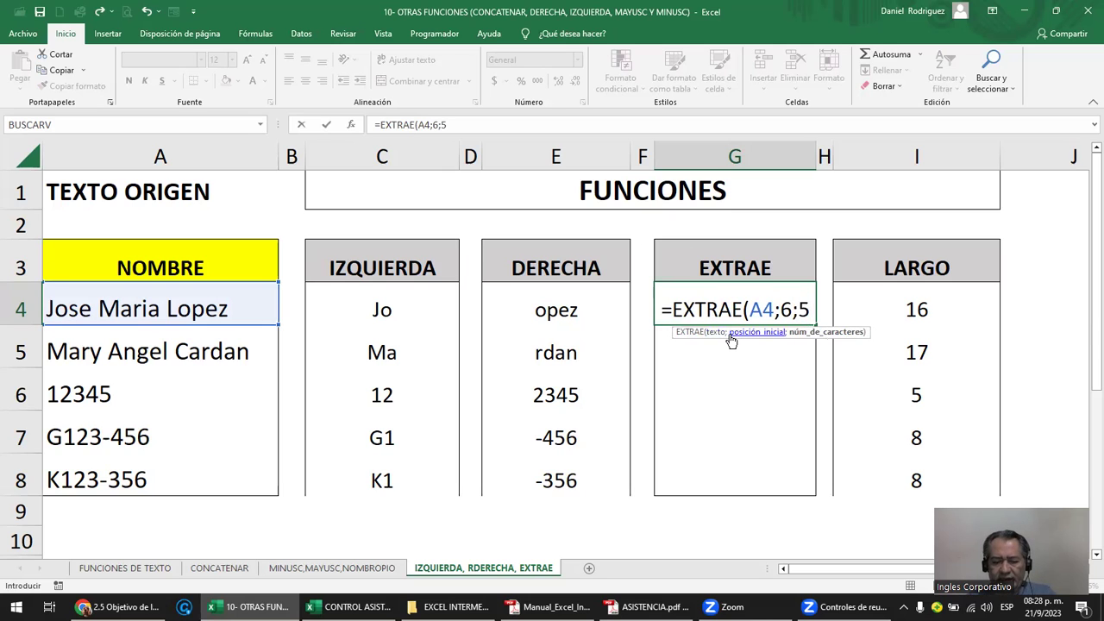
text())
key(Return)
key(Up)
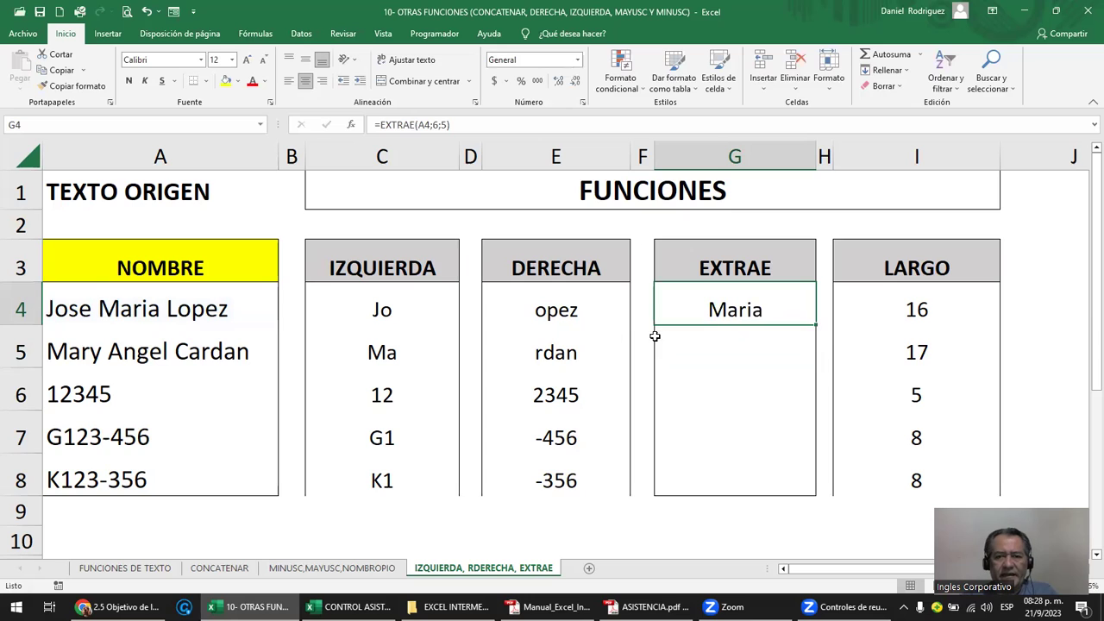
- Fill the EXTRAE formula down to G8 and lengthen A6 to 123451452
drag(815, 318, 813, 499)
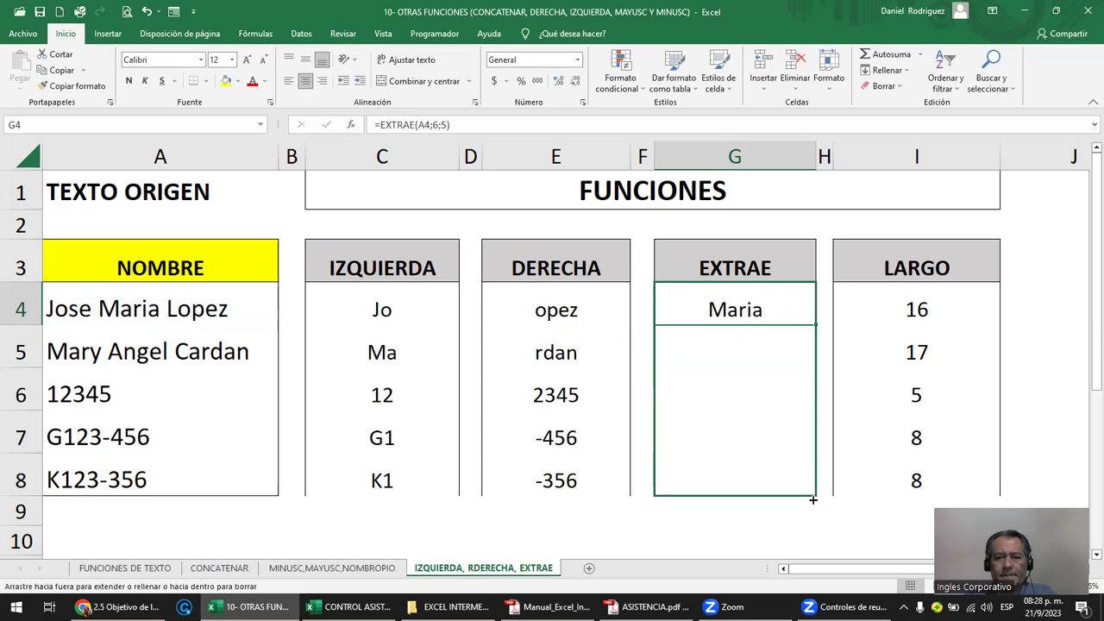
click(747, 403)
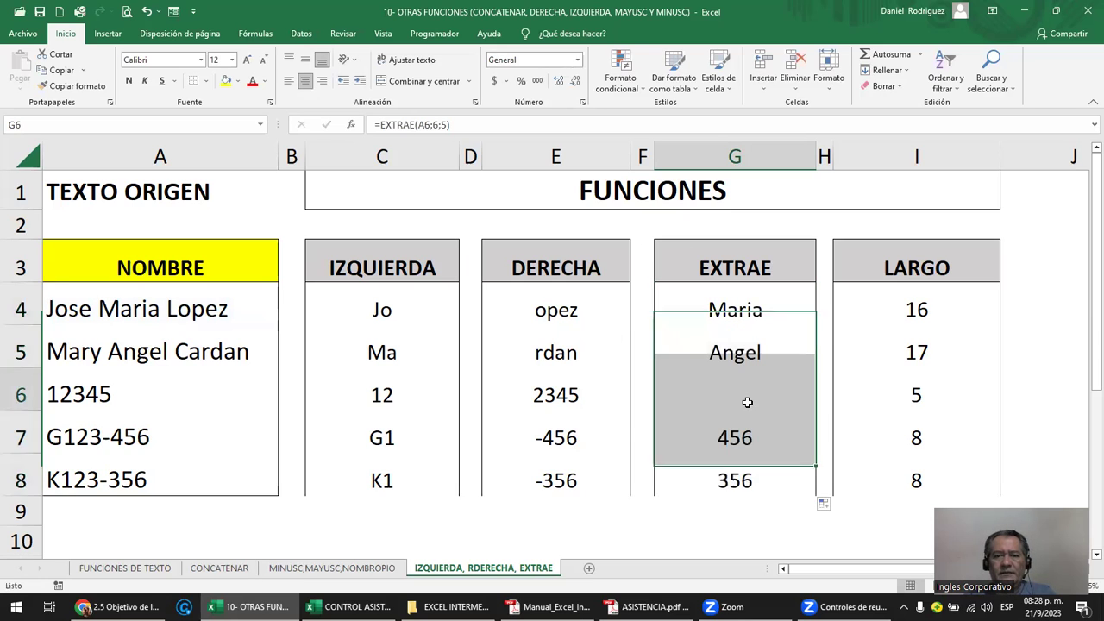
double_click(186, 396)
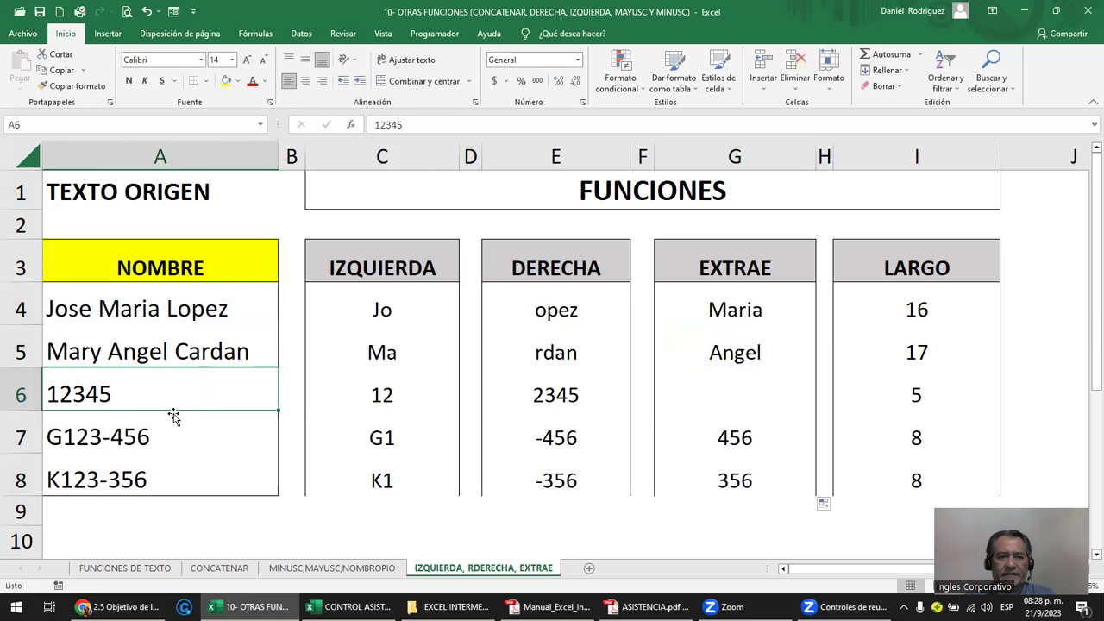
text(1452)
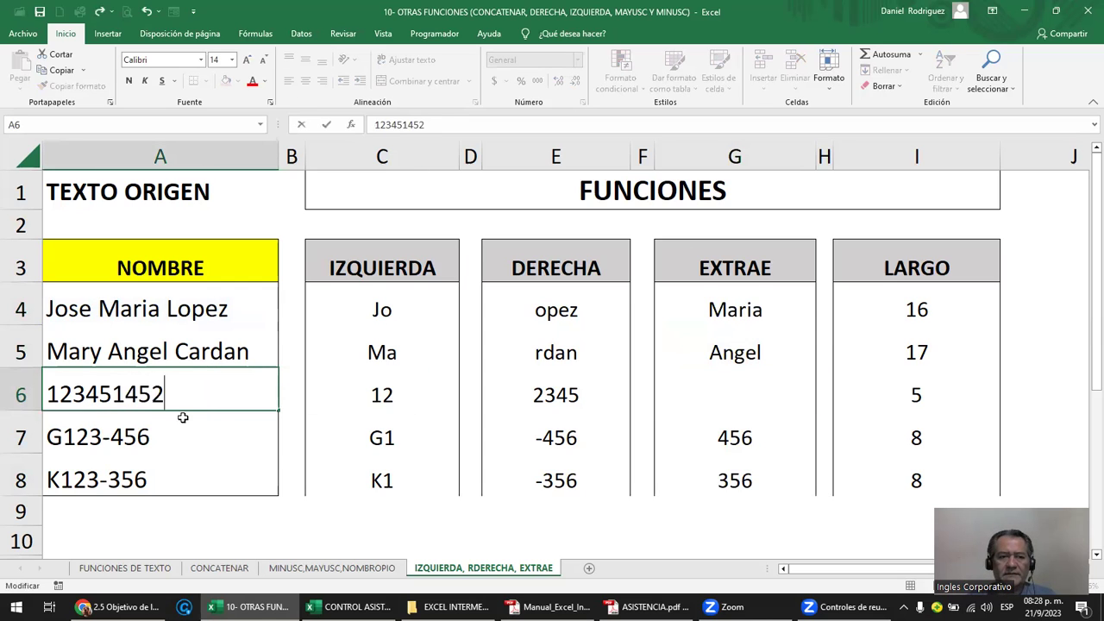
key(Return)
- Review G4's =EXTRAE(A4;6;5) formula, leaving it unchanged showing Maria
click(690, 395)
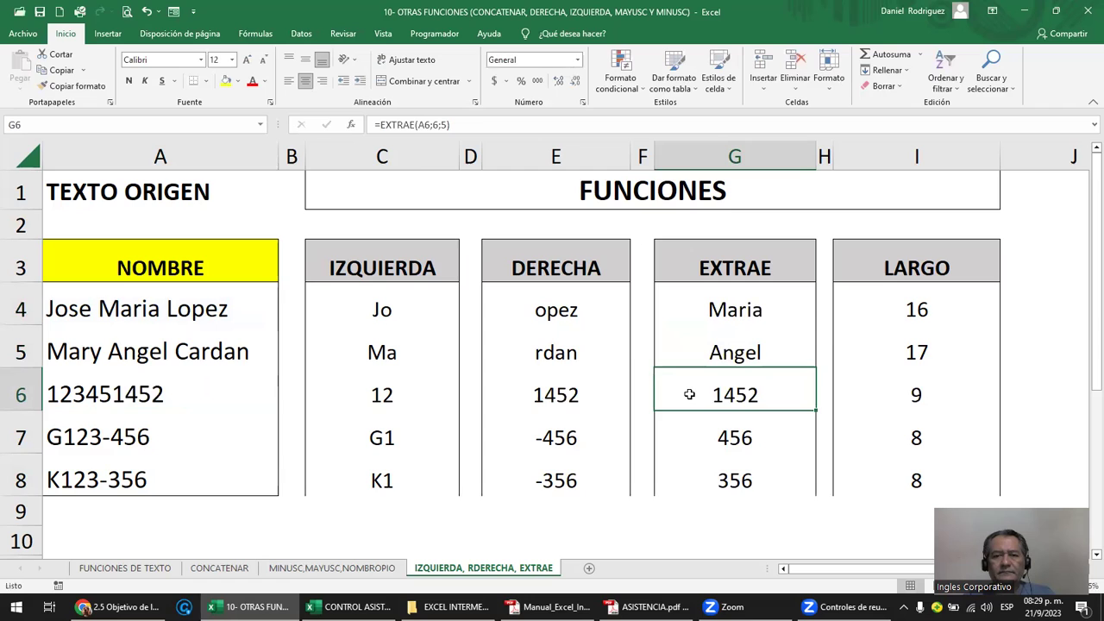
click(736, 309)
double_click(738, 308)
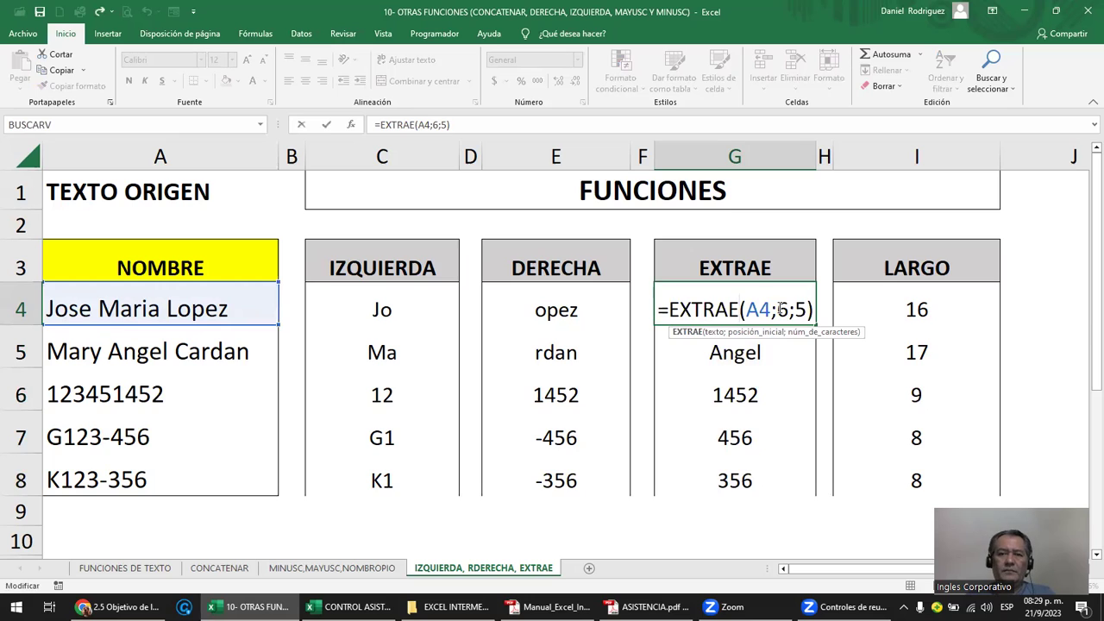
key(Return)
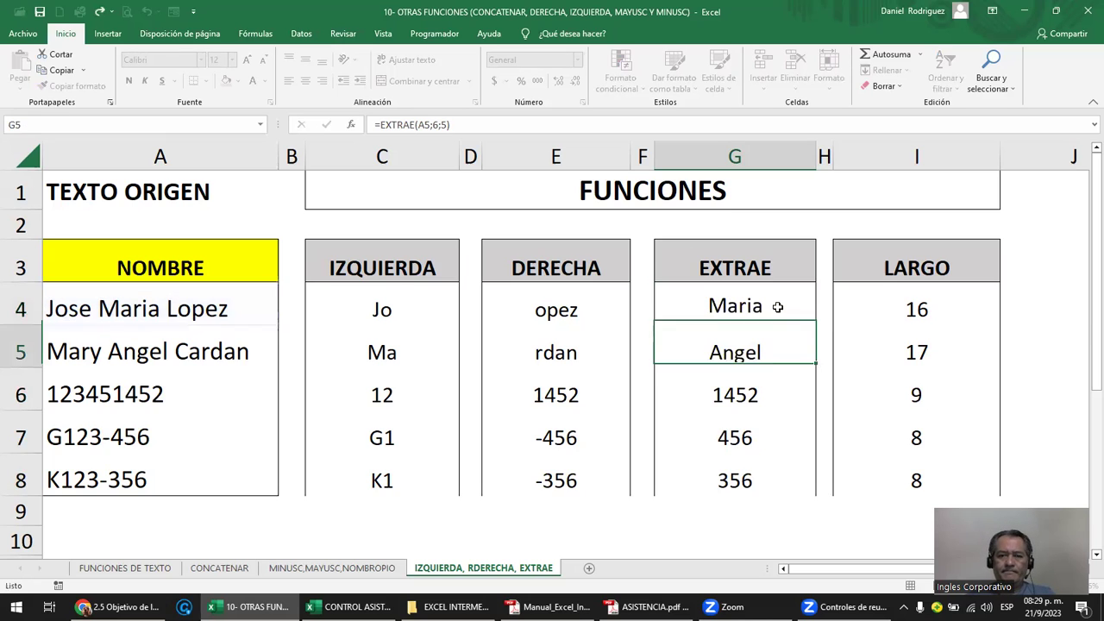
click(727, 309)
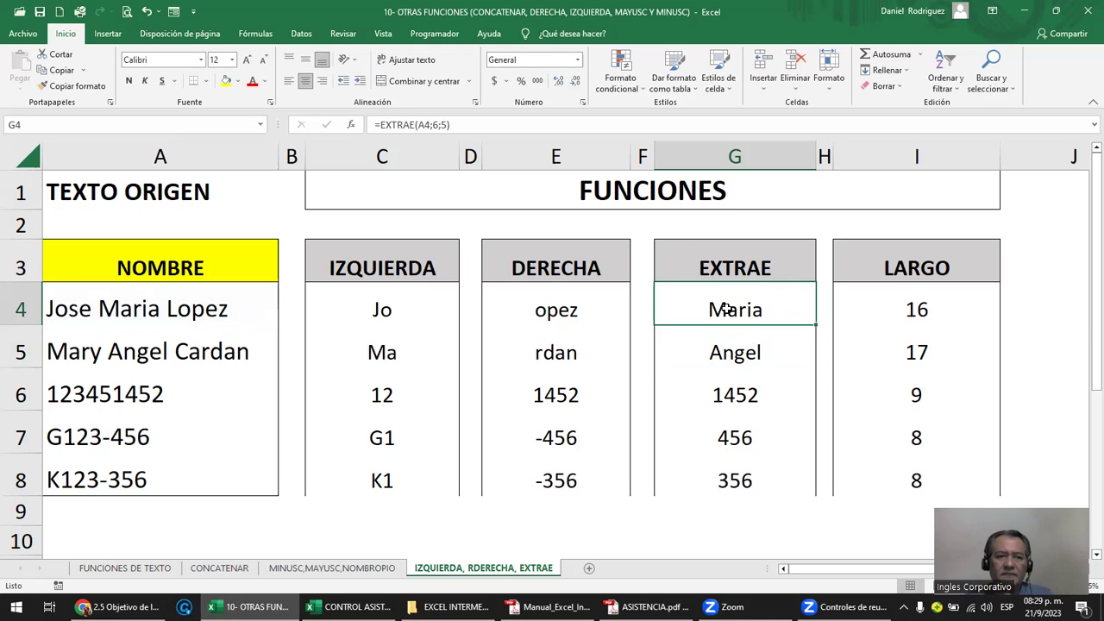
- Copy the EXTRAE formula from G5 into G4 so it reads =EXTRAE(A4;6;5) again
double_click(727, 309)
drag(198, 296, 187, 459)
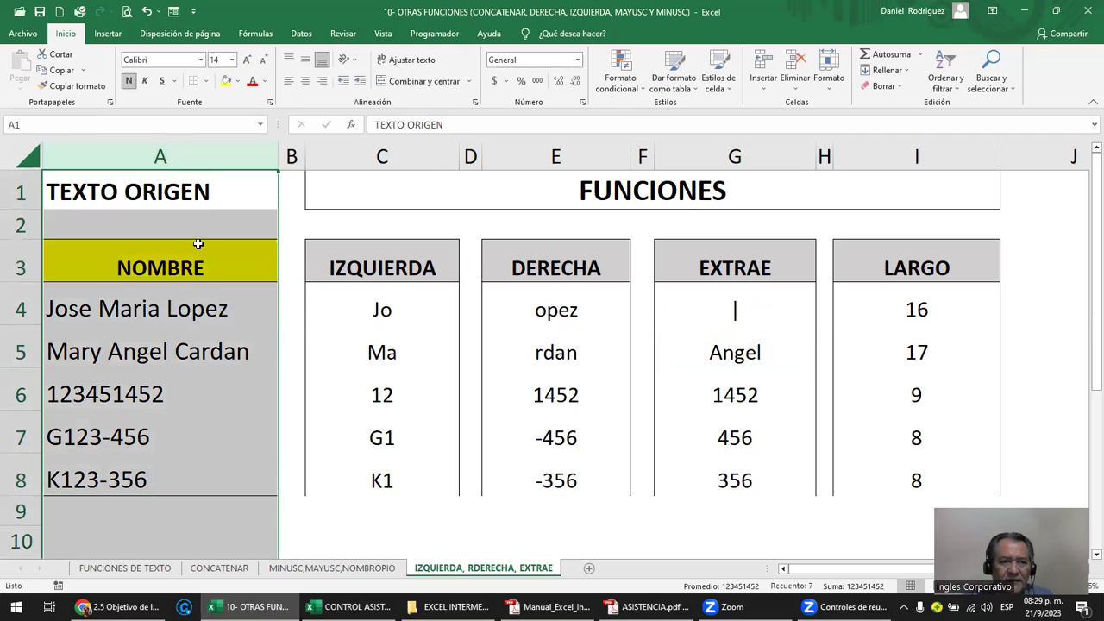
double_click(725, 307)
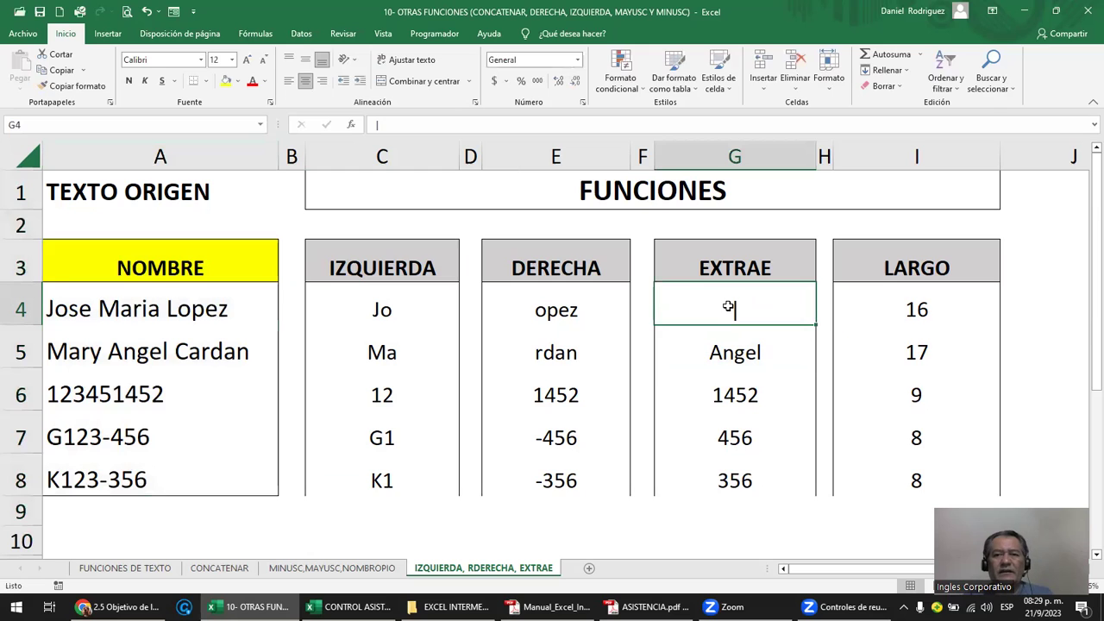
click(746, 358)
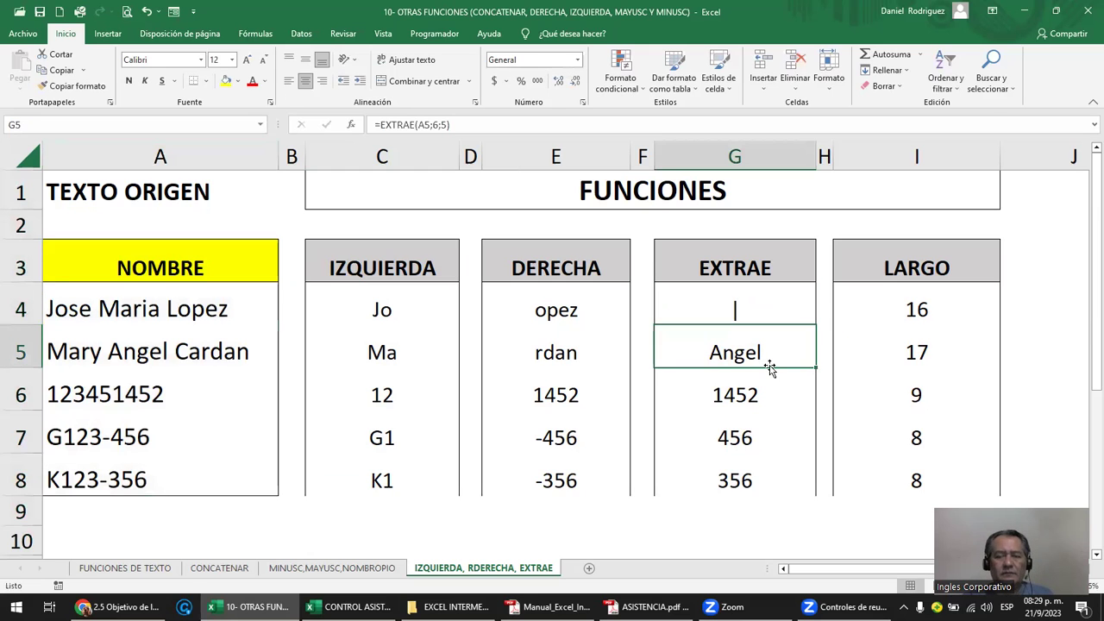
key(ctrl+c)
key(Up)
key(Return)
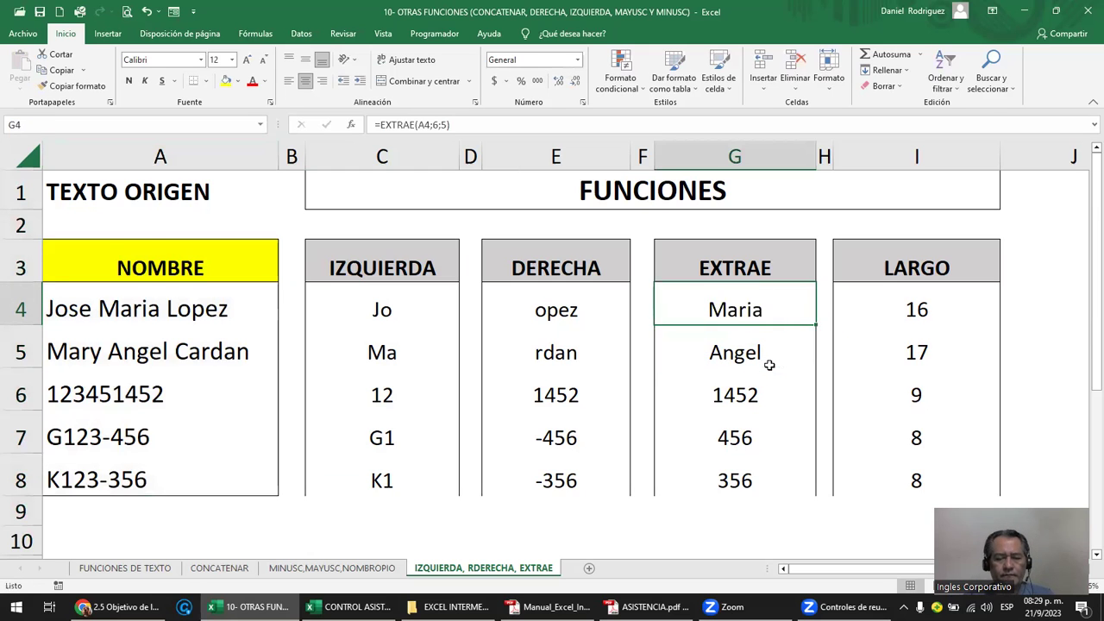
key(F2)
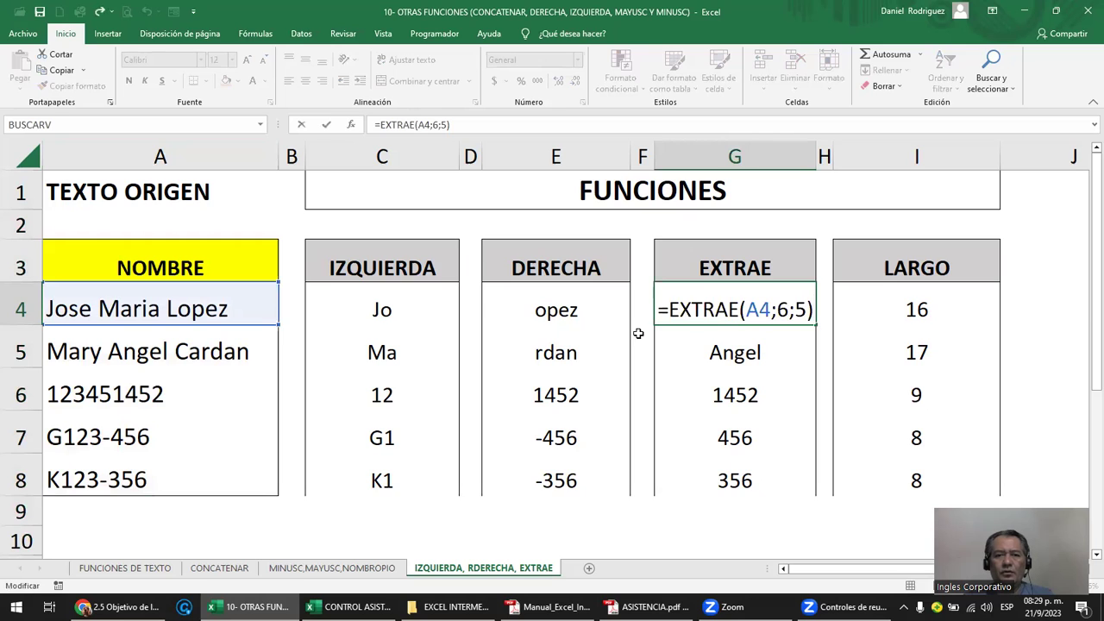
key(Escape)
click(399, 314)
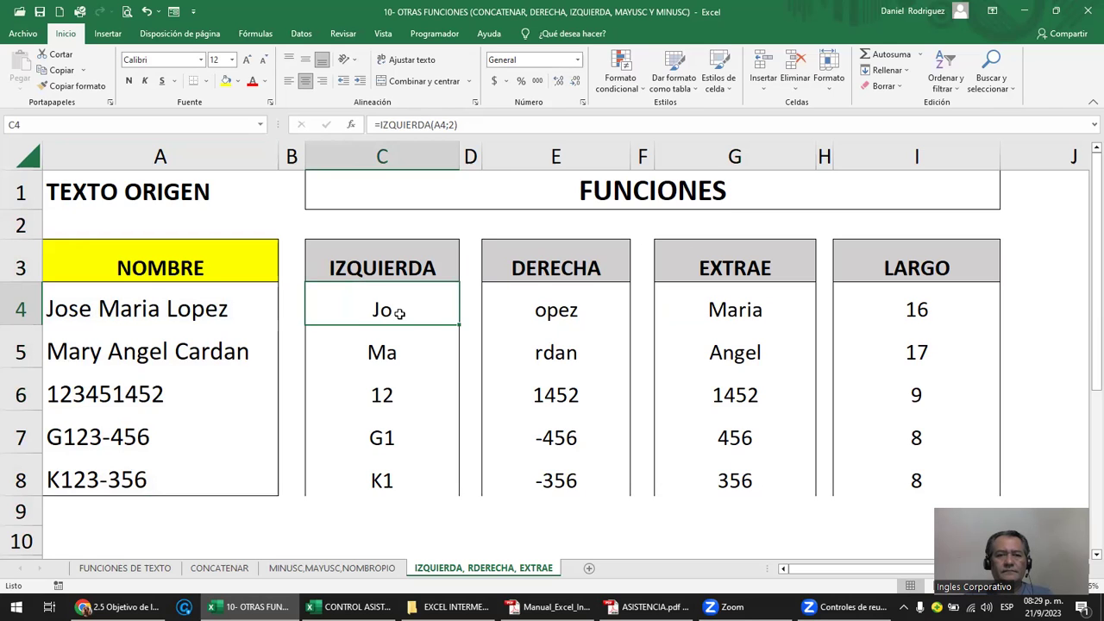
- Change C4 to =IZQUIERDA(A4;7) so it returns Jose Ma
double_click(400, 314)
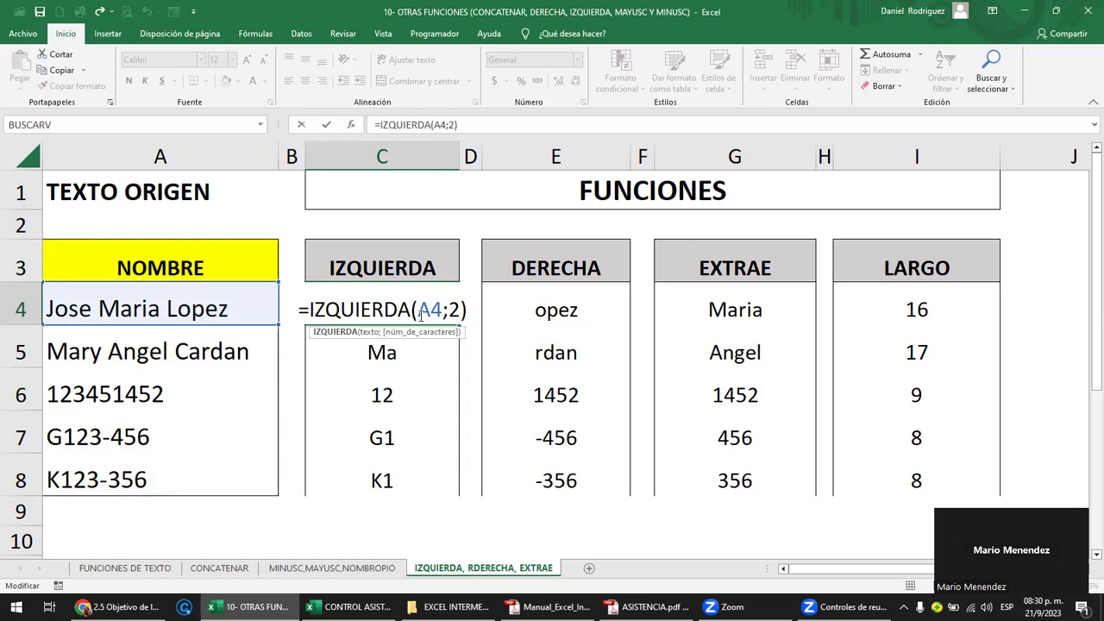
click(445, 308)
text(7)
key(Delete)
key(Return)
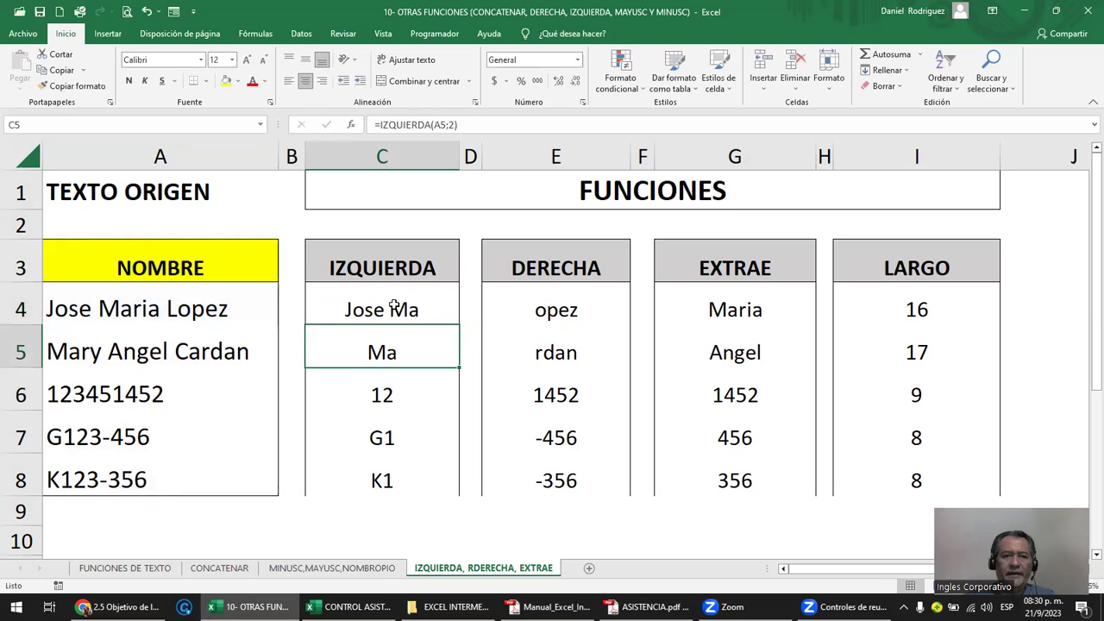
- Review the updated IZQUIERDA formula, highlighting its character count 7
double_click(394, 304)
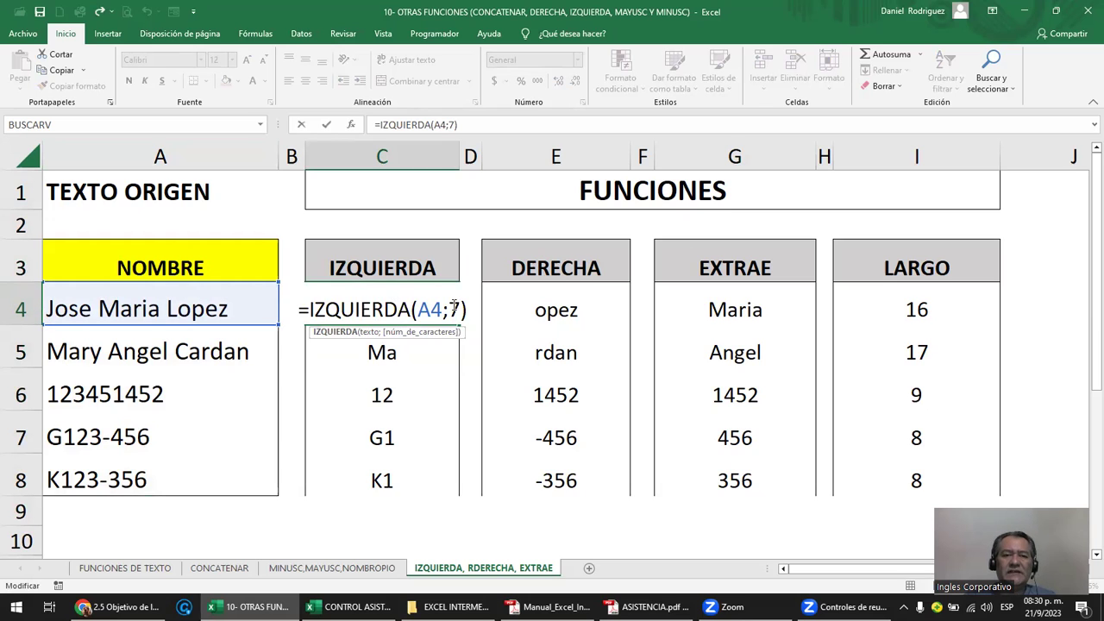
key(Return)
click(524, 259)
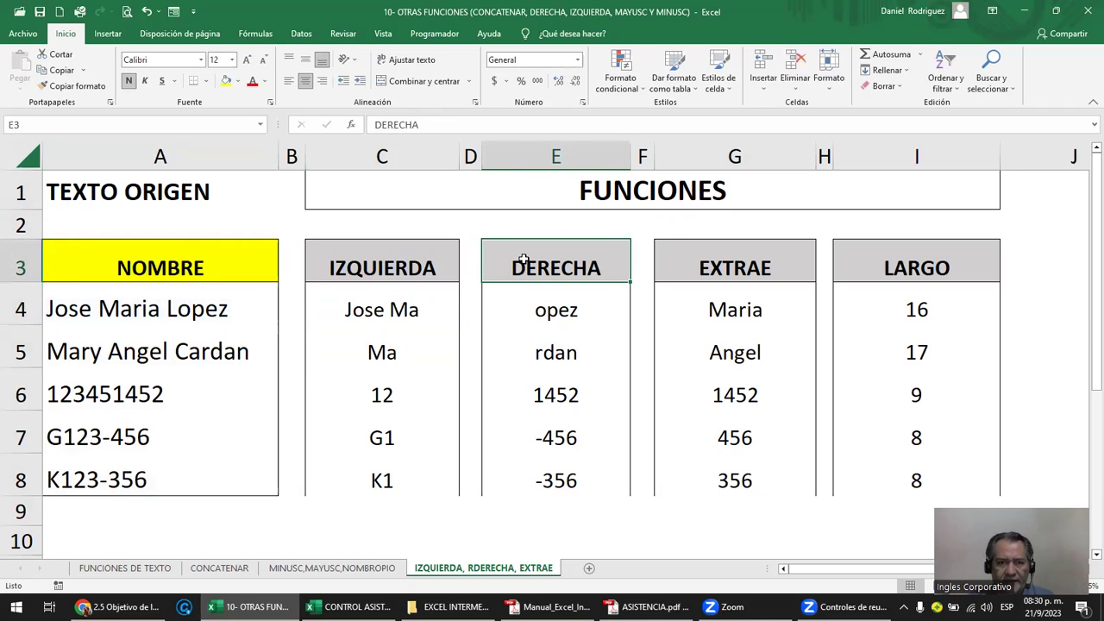
double_click(385, 312)
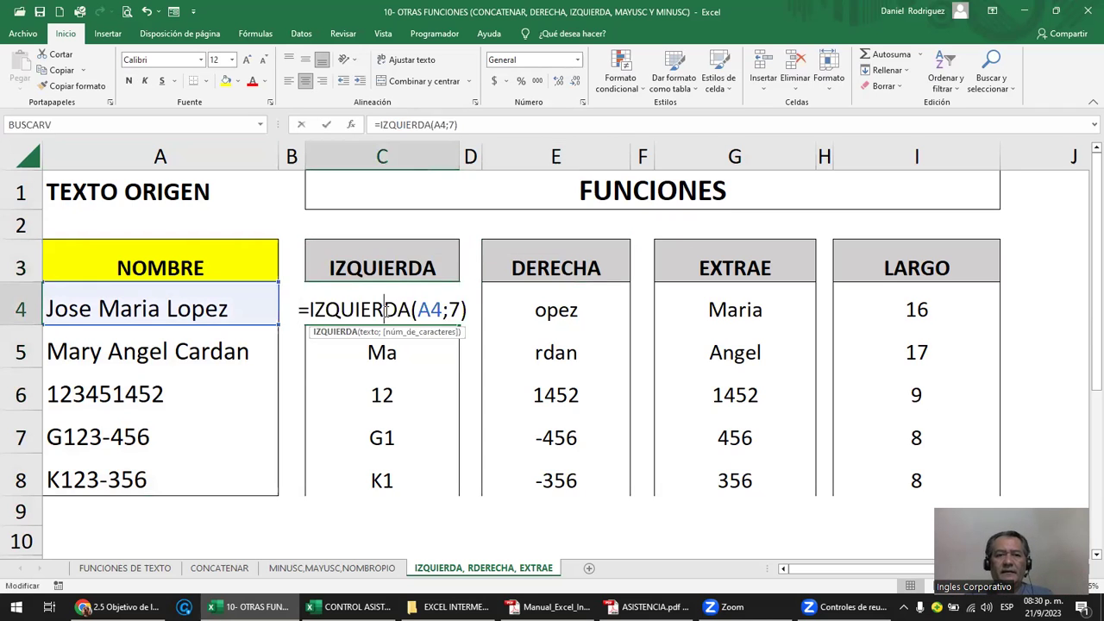
drag(461, 309, 449, 309)
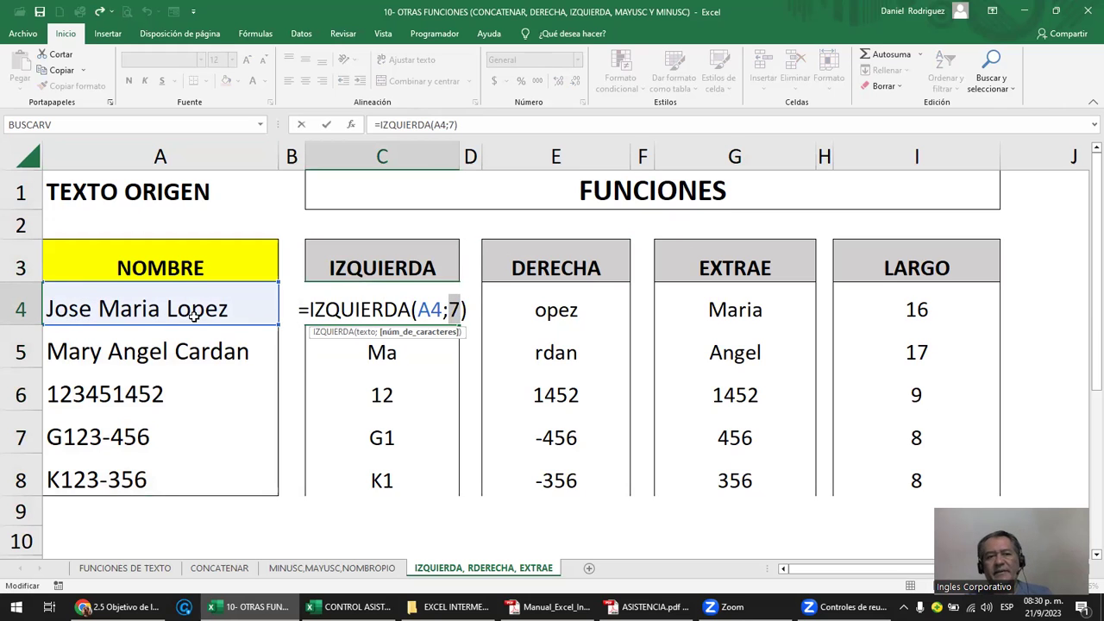
key(Return)
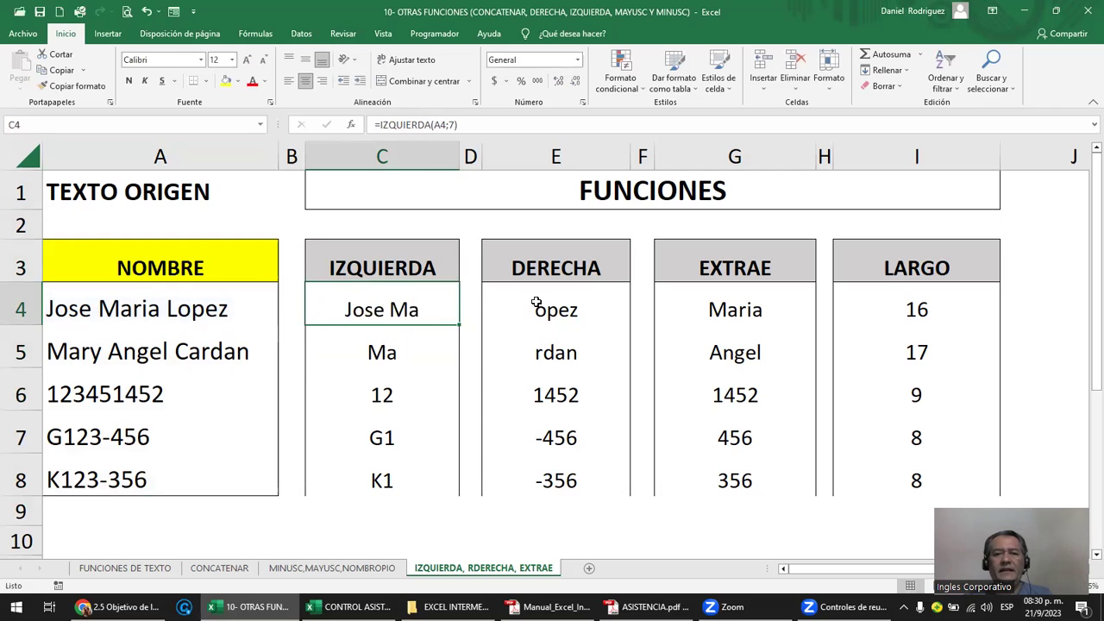
double_click(541, 309)
- Change E4 to =DERECHA(A4;7) so it returns 'a Lopez'
click(616, 308)
text(7)
key(Delete)
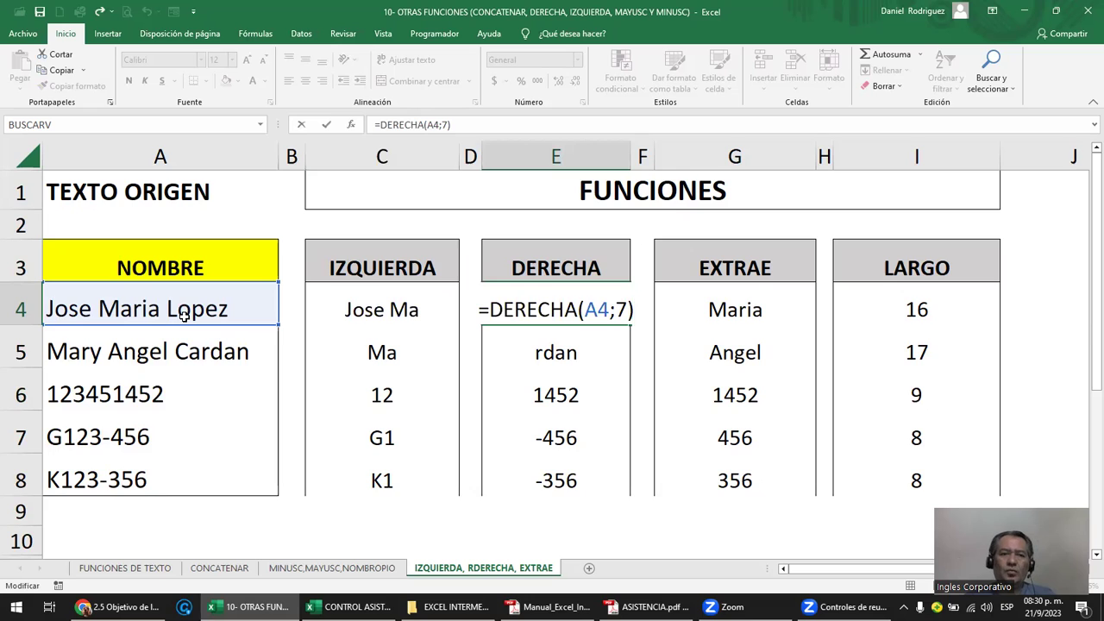
key(ctrl+Return)
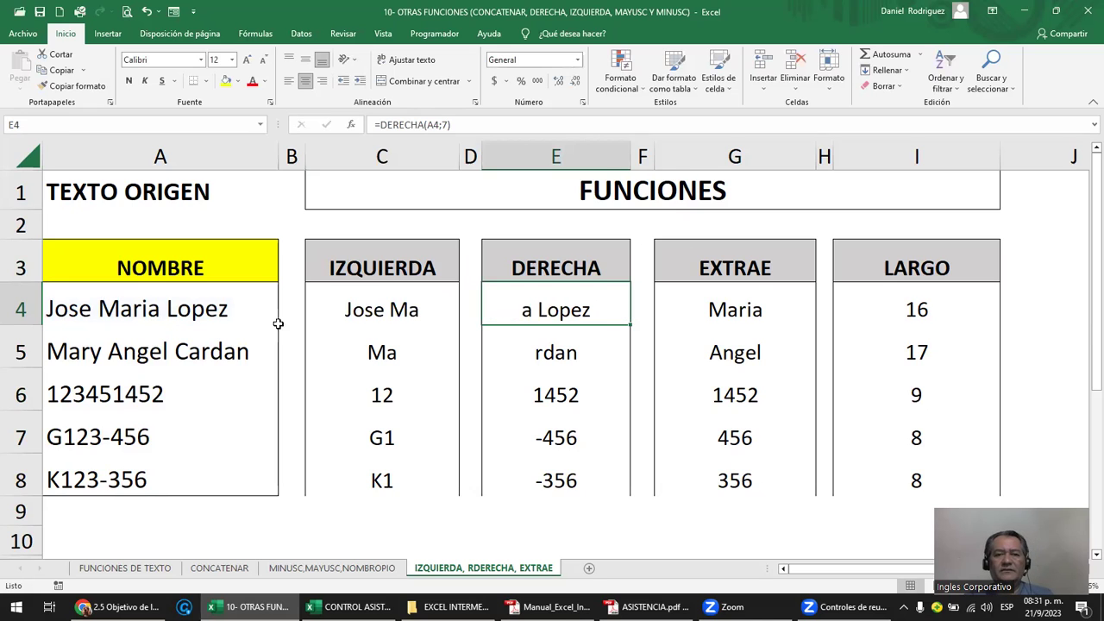
click(392, 274)
click(555, 277)
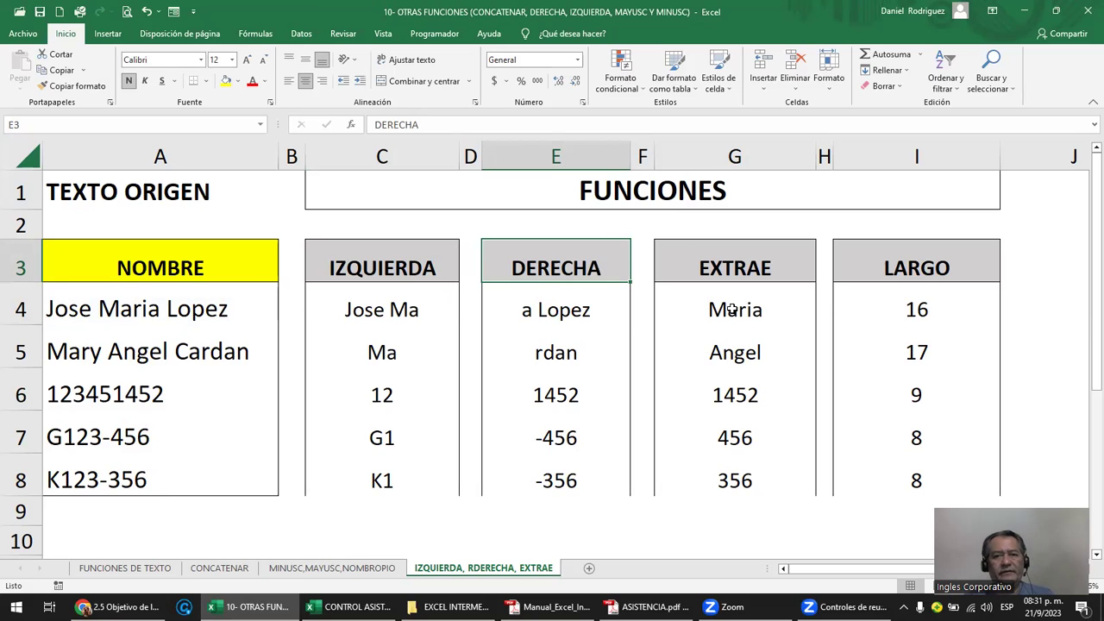
- Review the EXTRAE formula in G4 and LARGO formula in I4, then reopen G4's EXTRAE formula
double_click(732, 308)
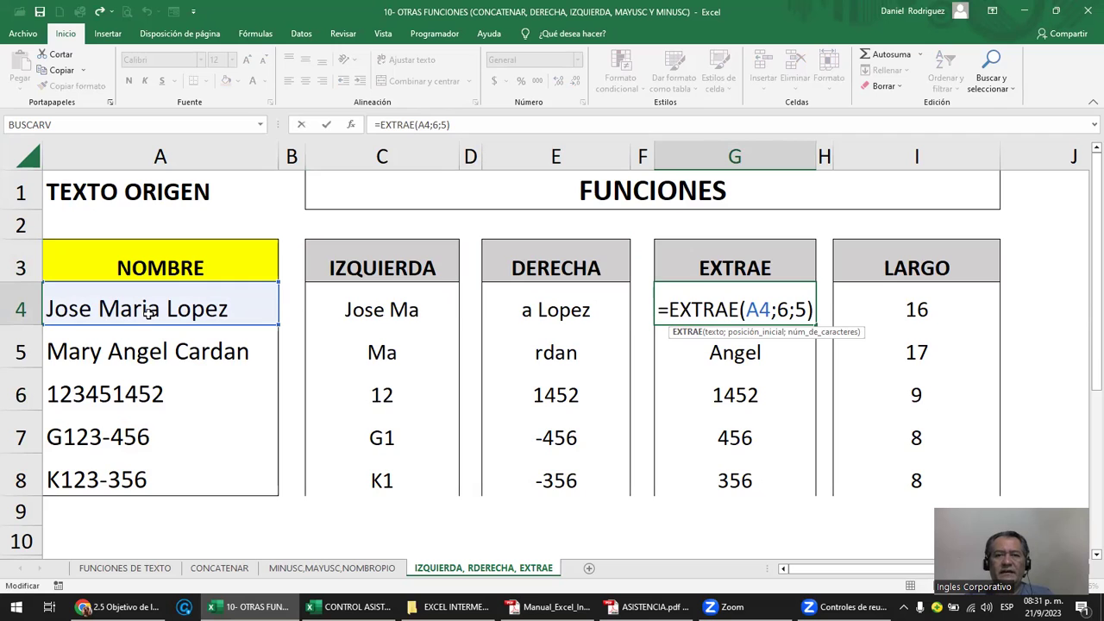
key(Escape)
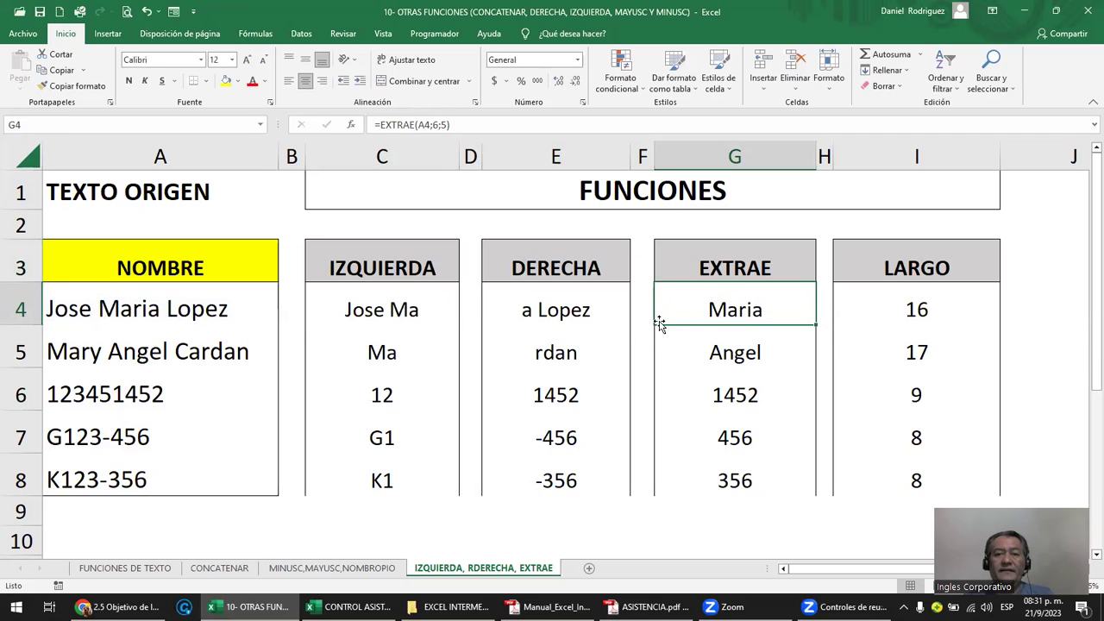
double_click(755, 309)
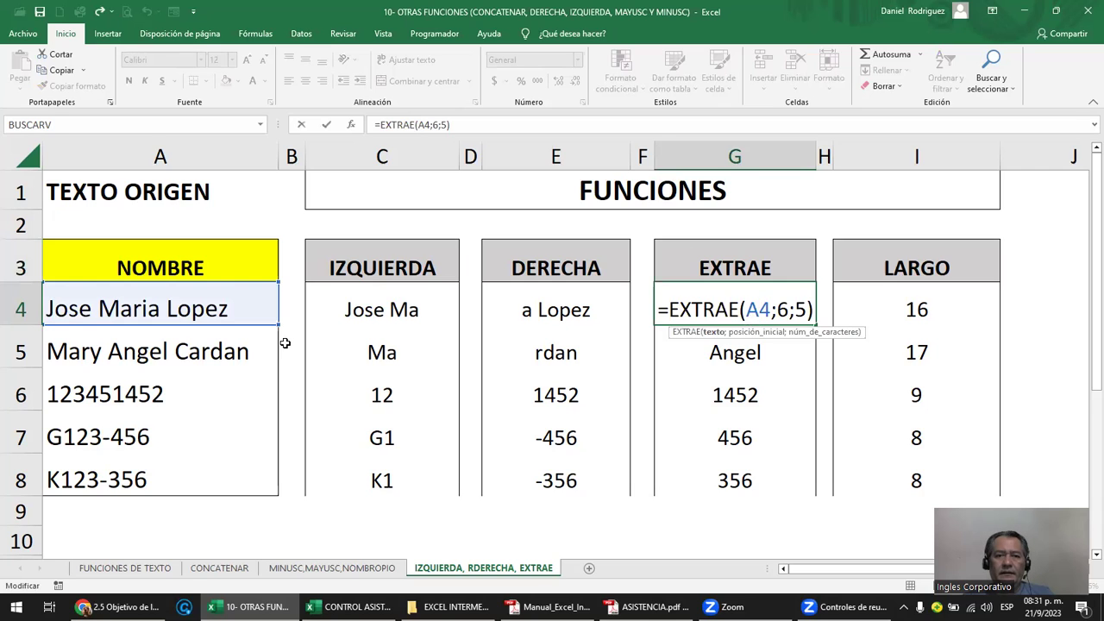
key(Escape)
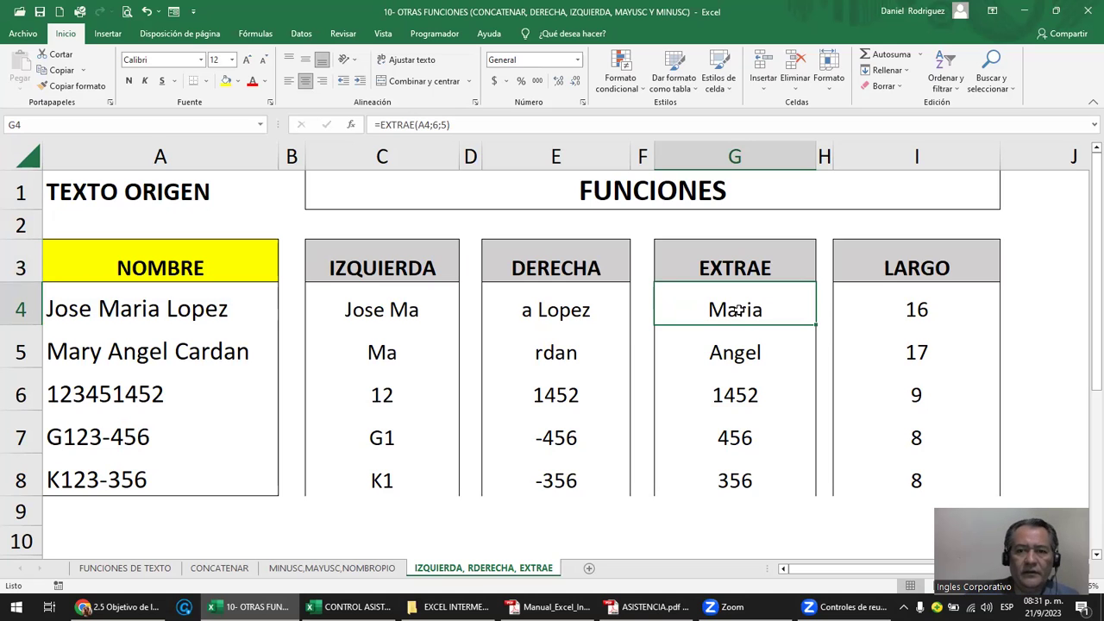
click(926, 316)
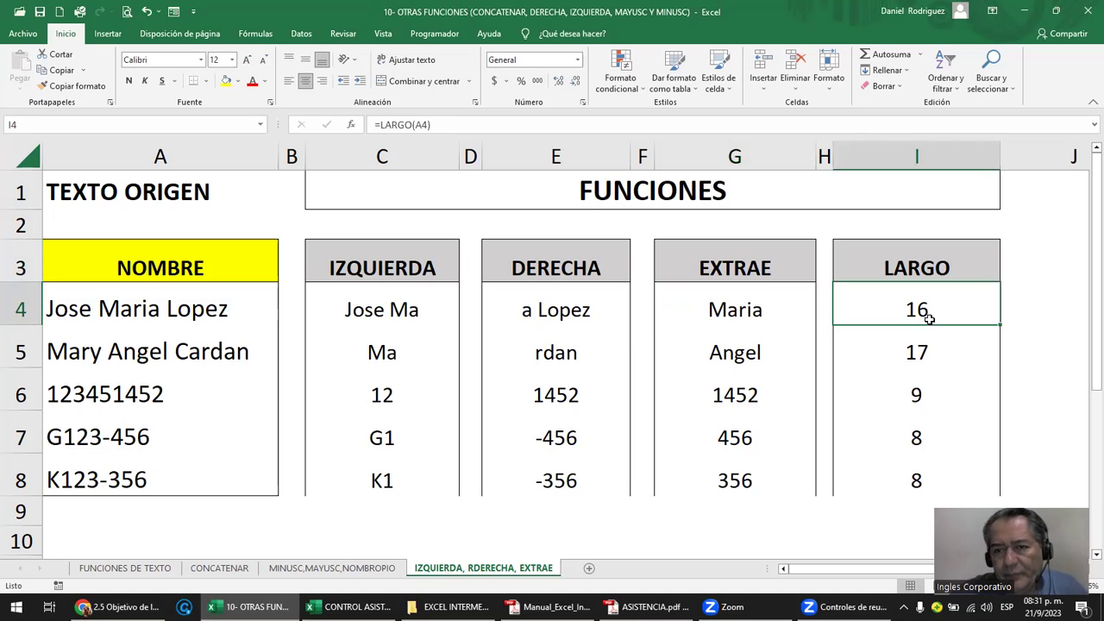
double_click(906, 303)
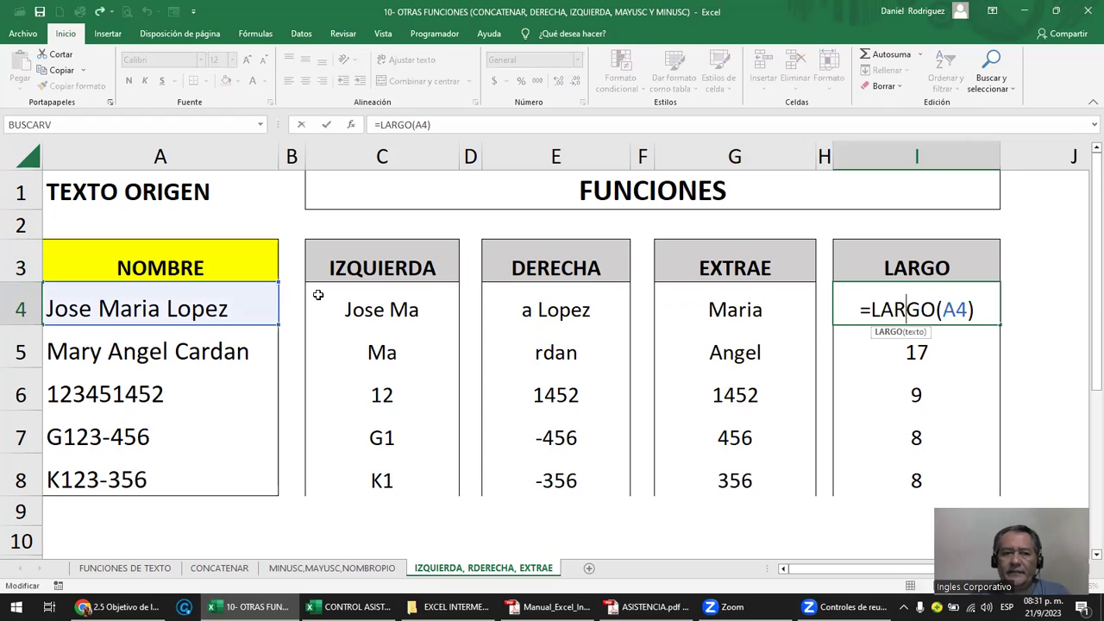
key(Escape)
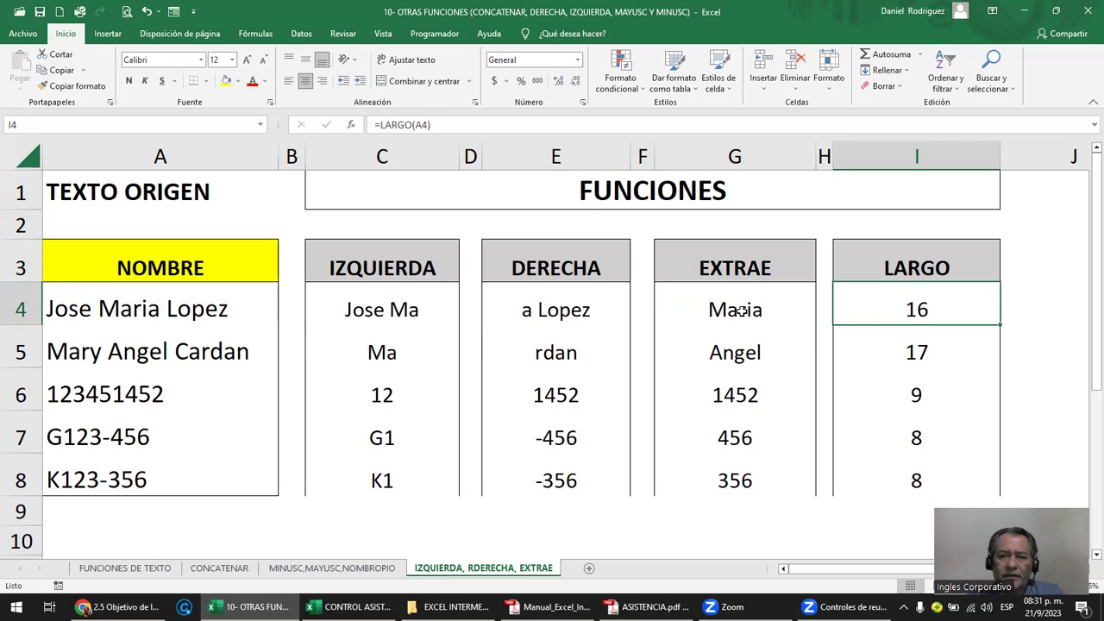
double_click(740, 313)
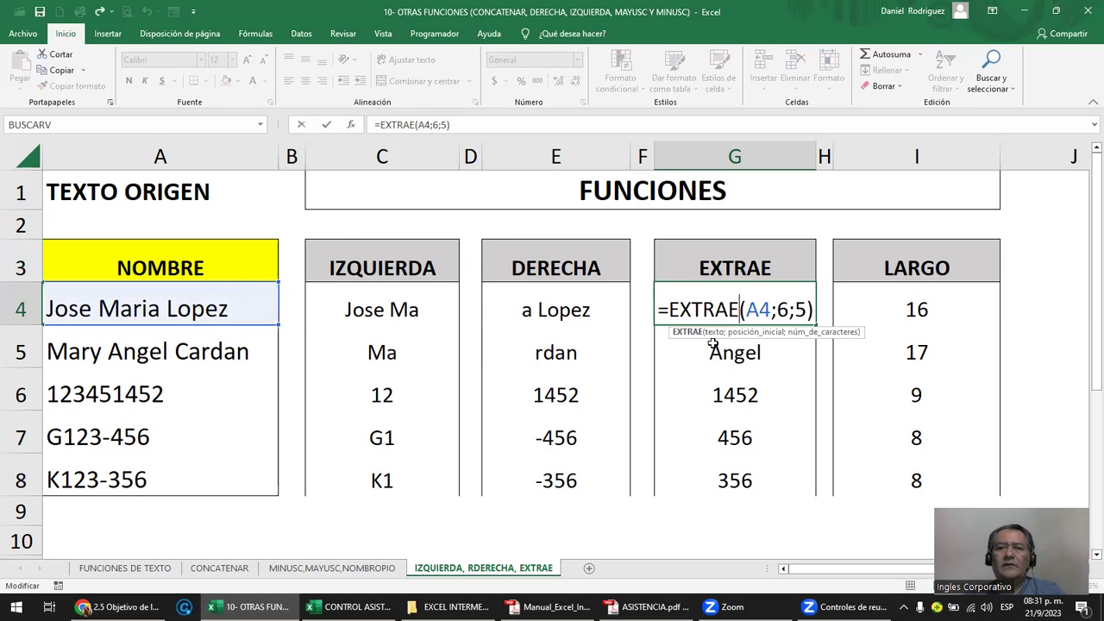
- Change G4's formula to =EXTRAE(A4;7;1) so it returns the single character a
click(778, 313)
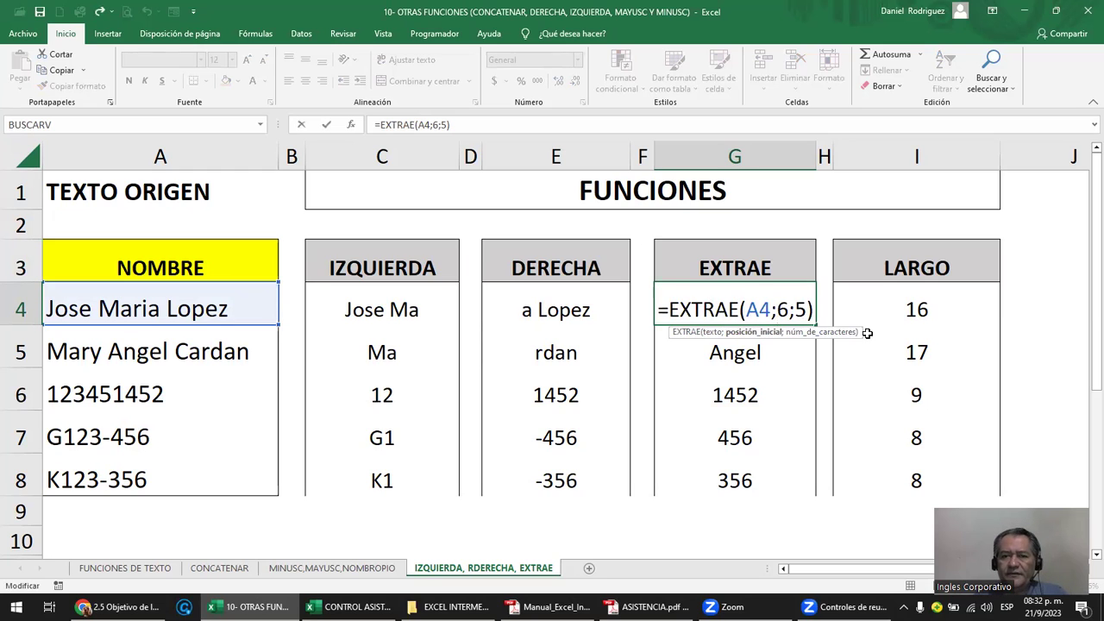
text(7)
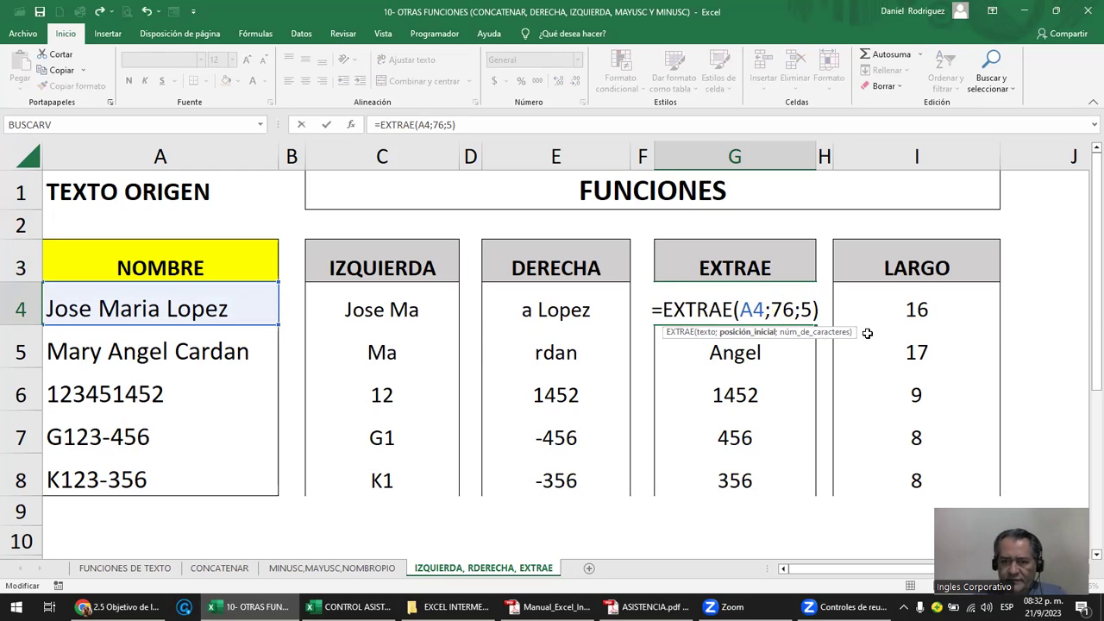
key(Delete)
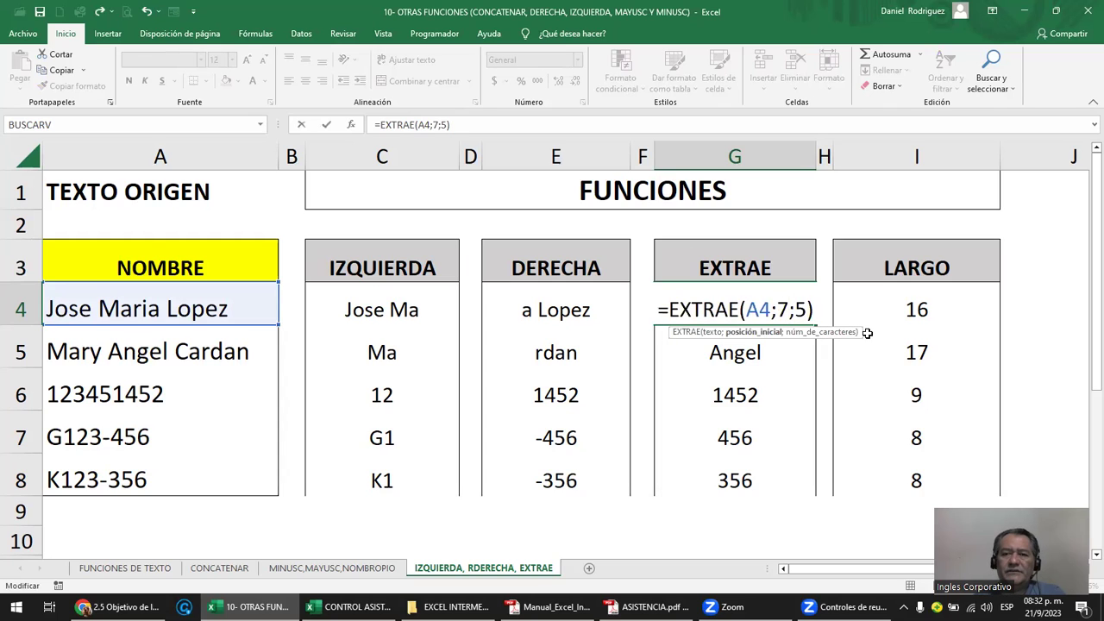
key(Right)
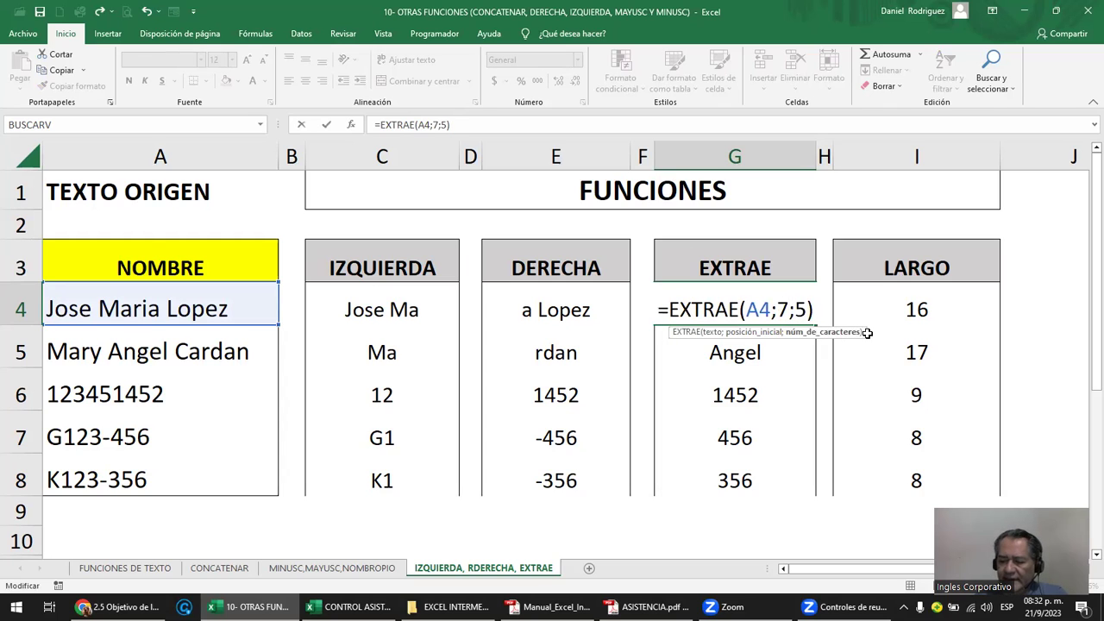
text(1)
key(Delete)
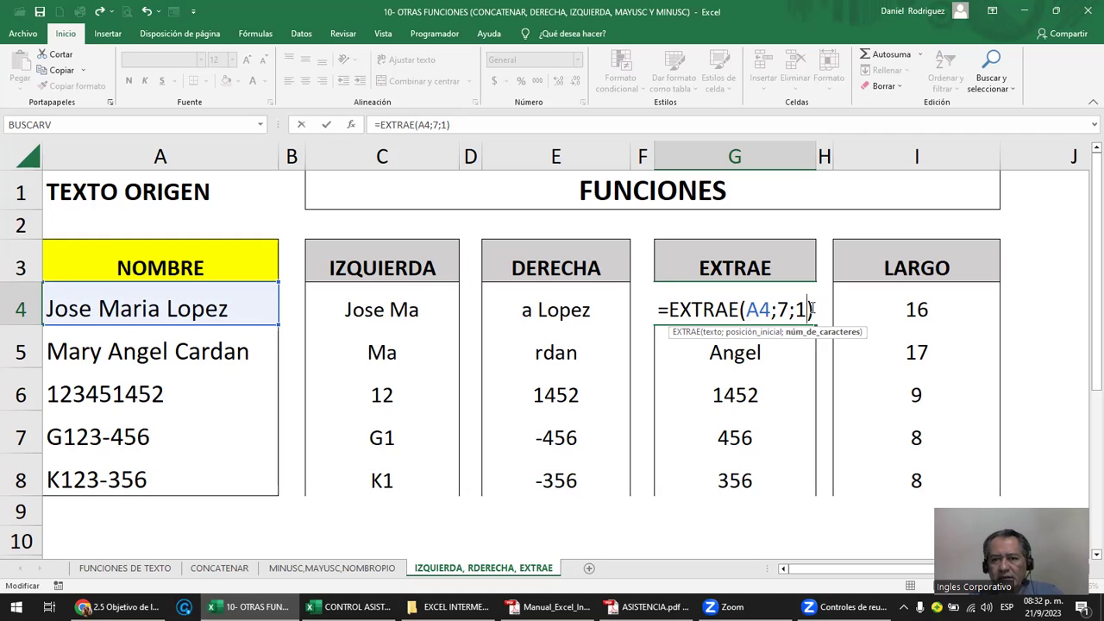
key(Return)
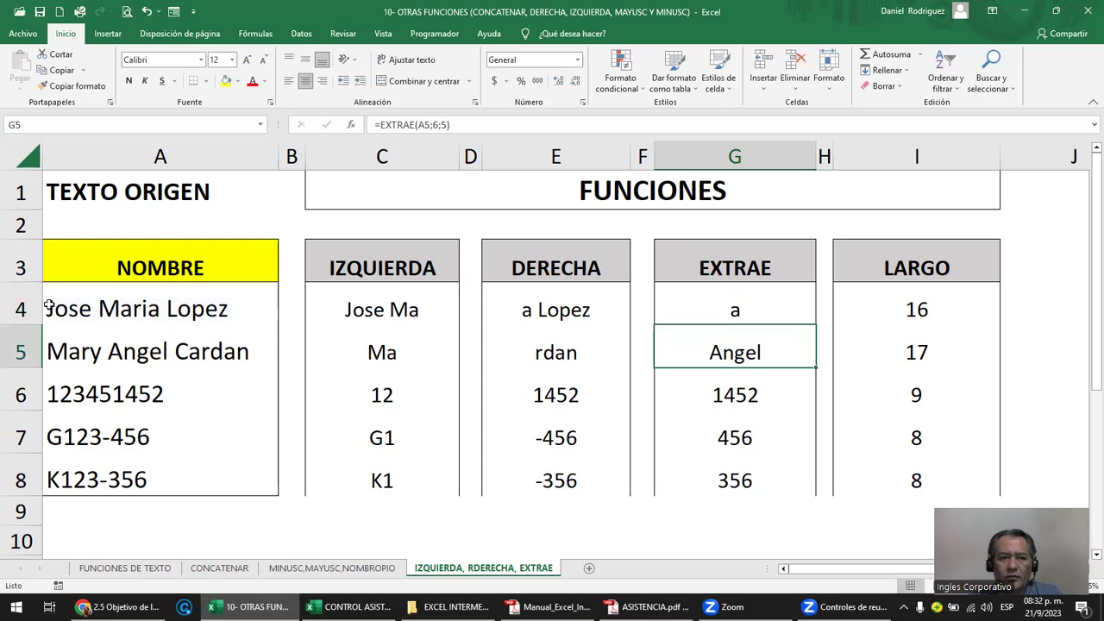
- Replace a letter in A4's name with an asterisk to watch the formulas recalculate
double_click(120, 311)
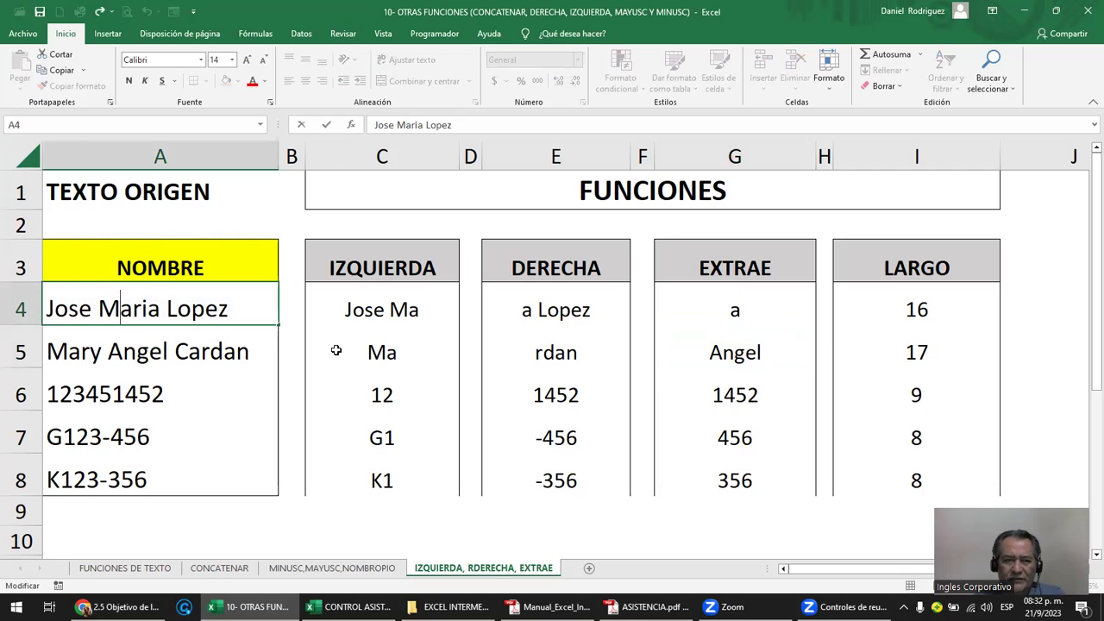
text(*)
key(Delete)
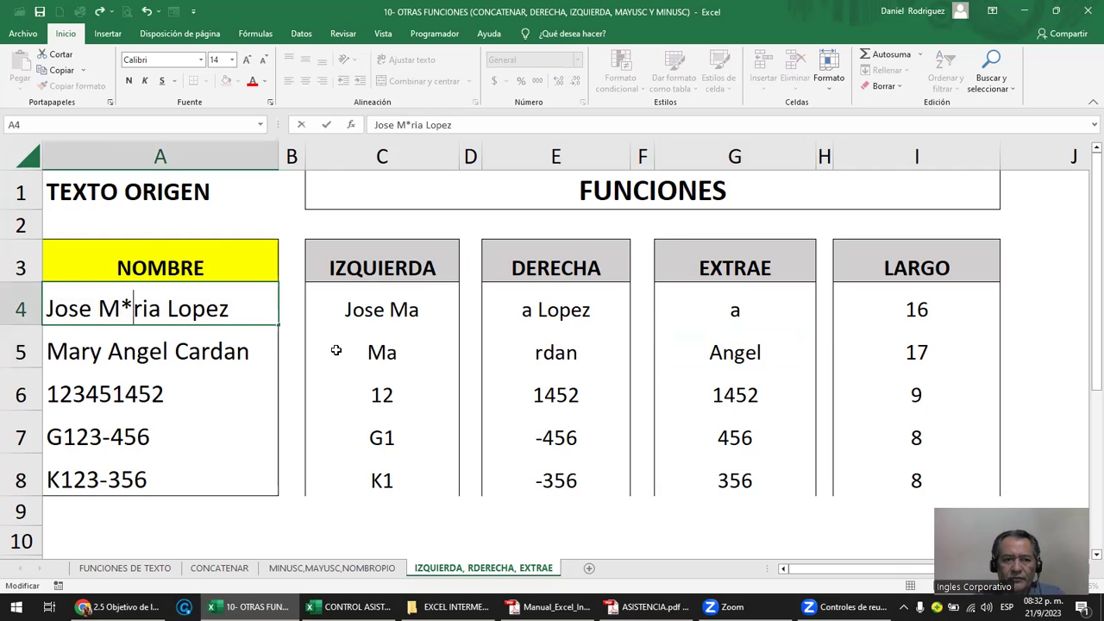
key(Return)
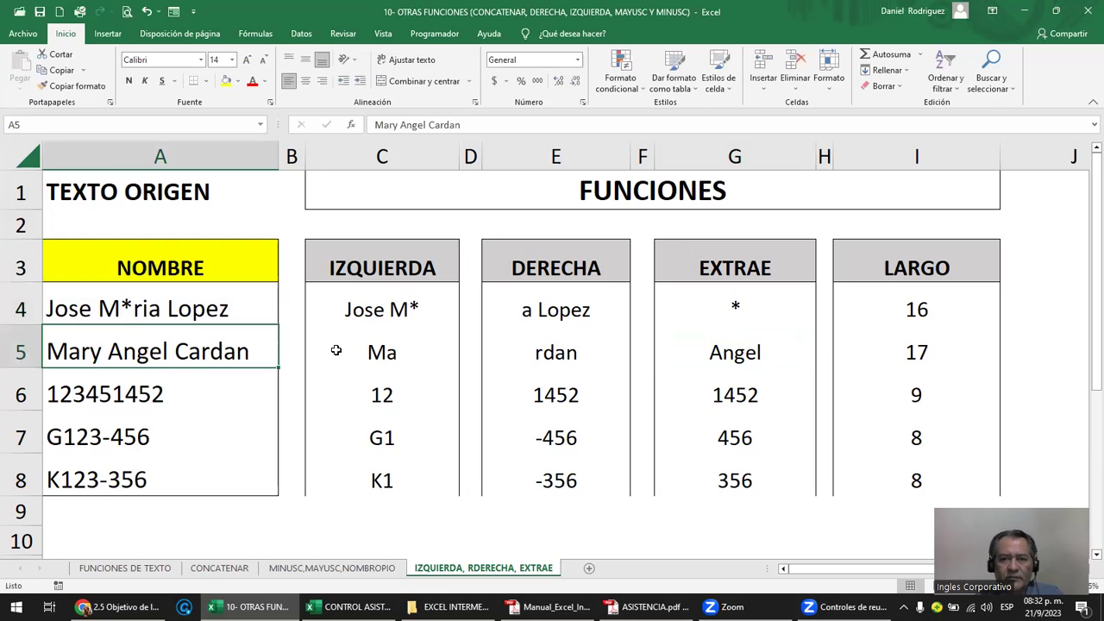
- Undo the A4 asterisk edit and review the EXTRAE formulas in G4 and G5
click(731, 310)
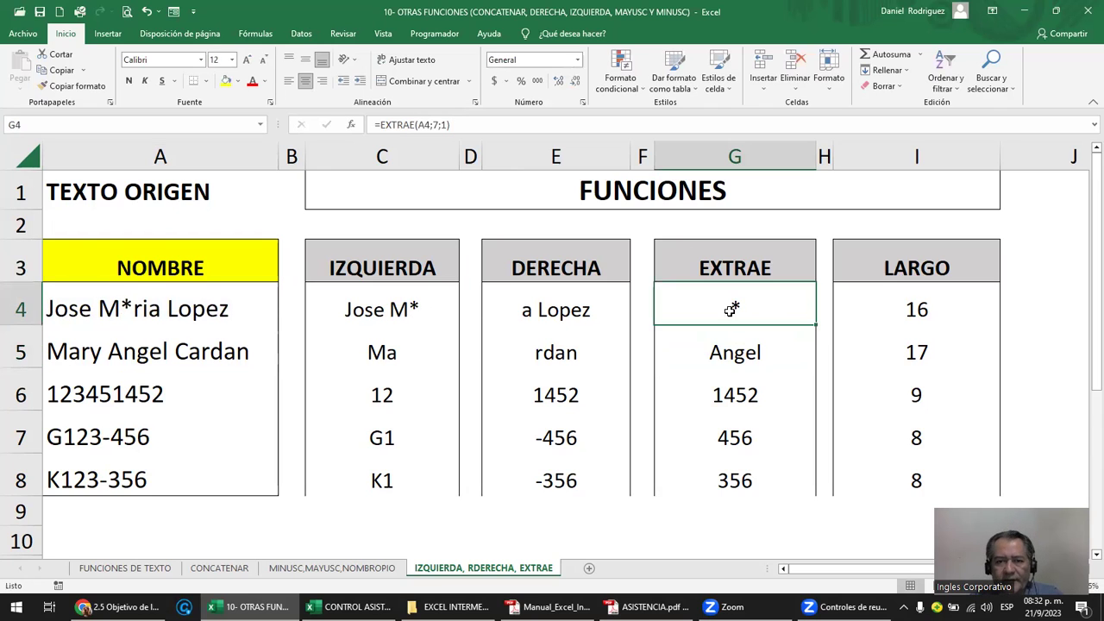
key(ctrl+z)
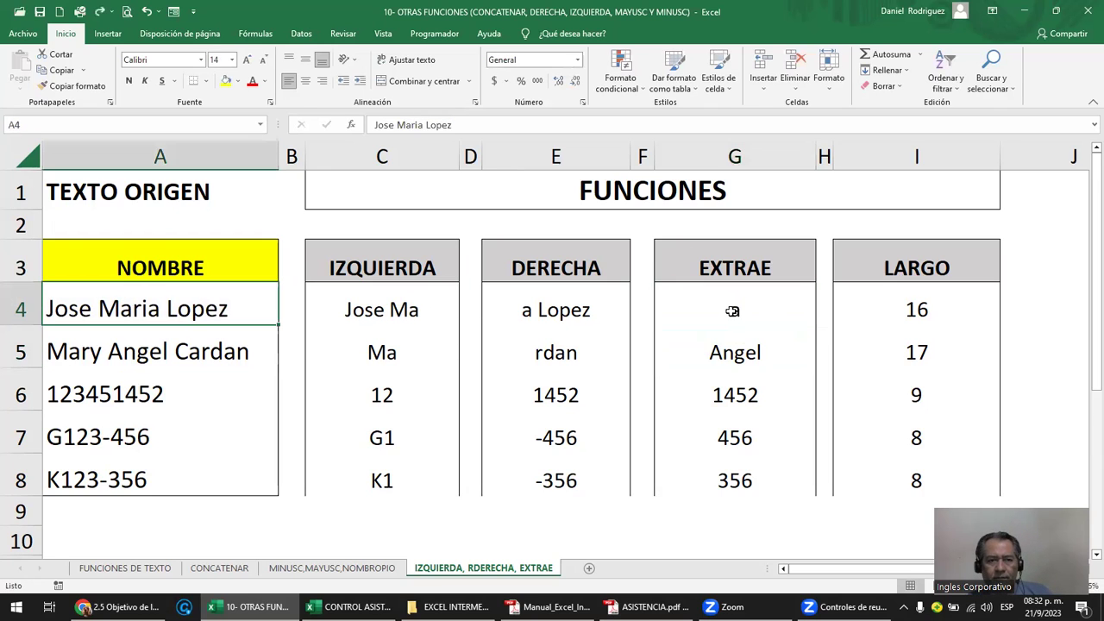
click(728, 352)
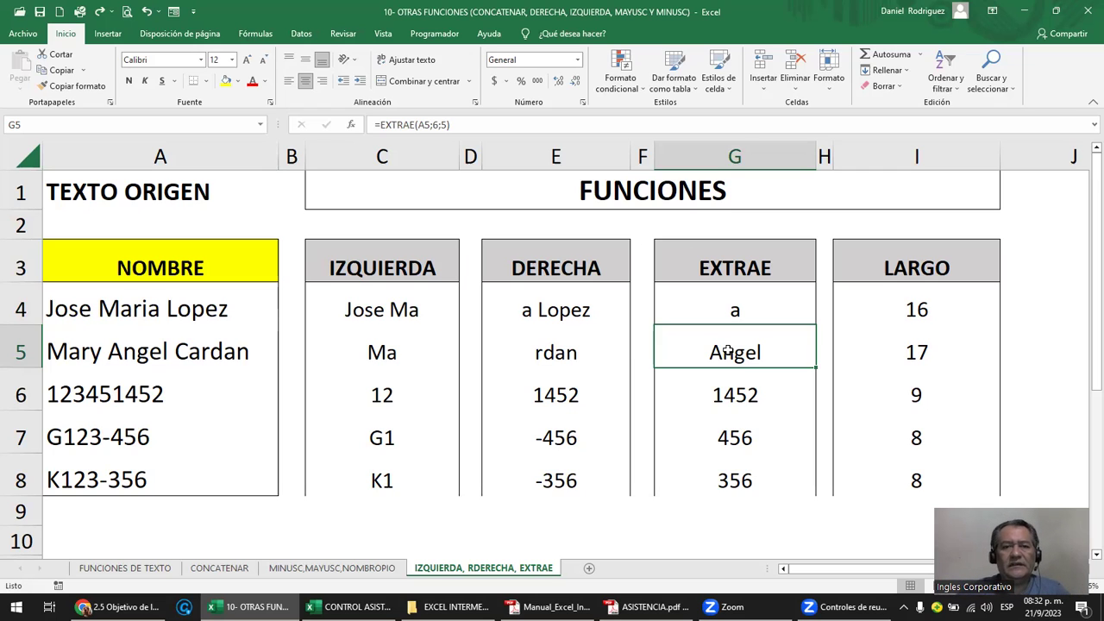
click(365, 296)
double_click(362, 306)
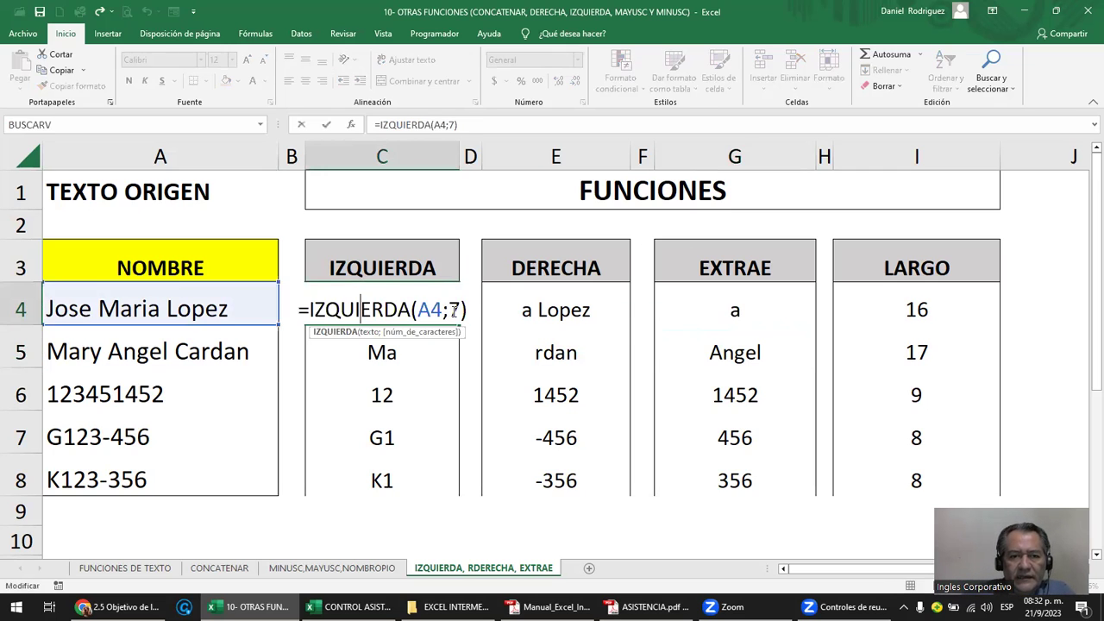
key(Escape)
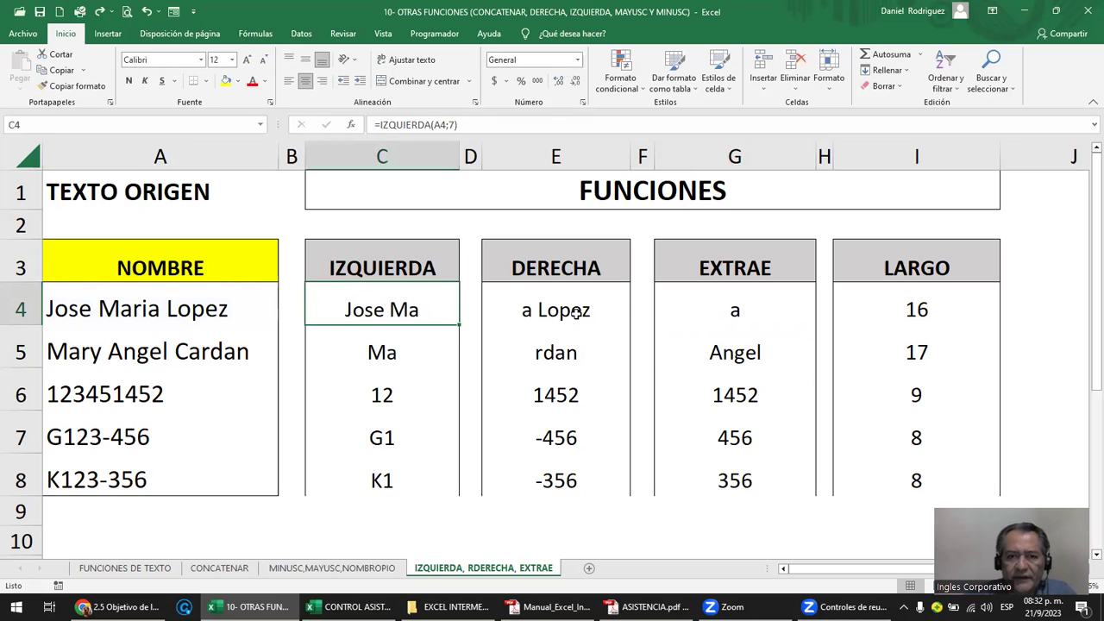
double_click(576, 312)
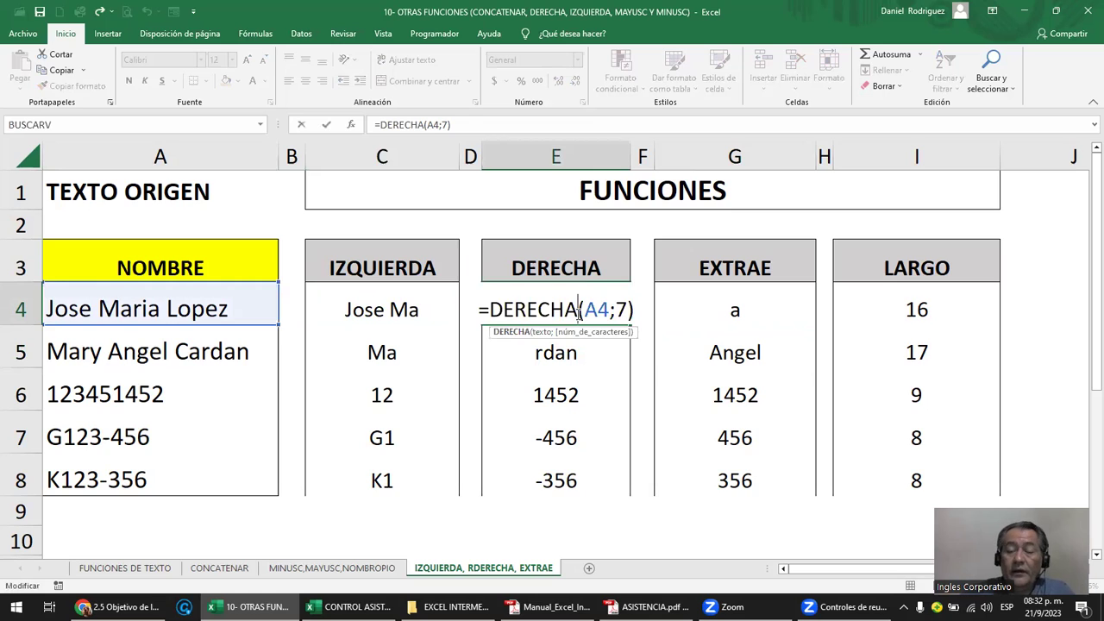
key(Escape)
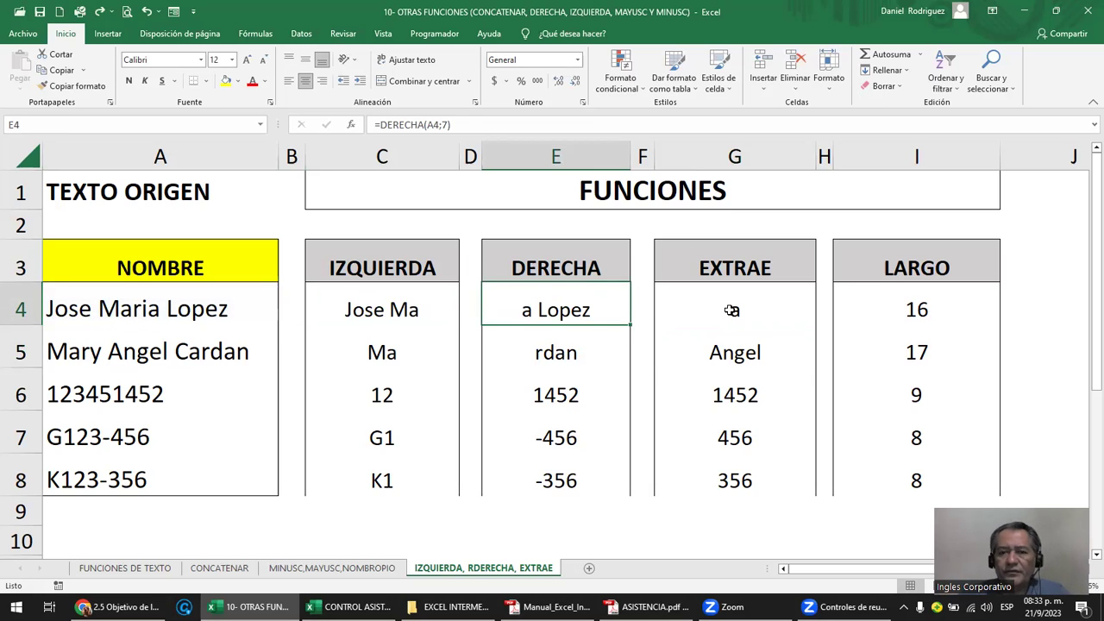
double_click(731, 310)
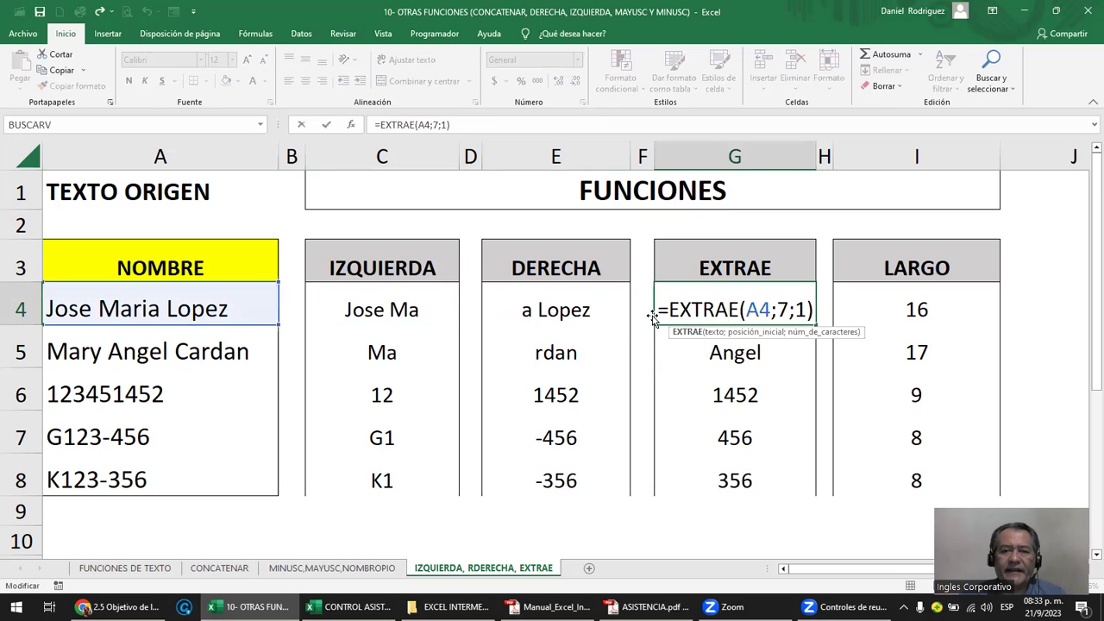
click(101, 312)
double_click(101, 310)
drag(127, 308, 119, 308)
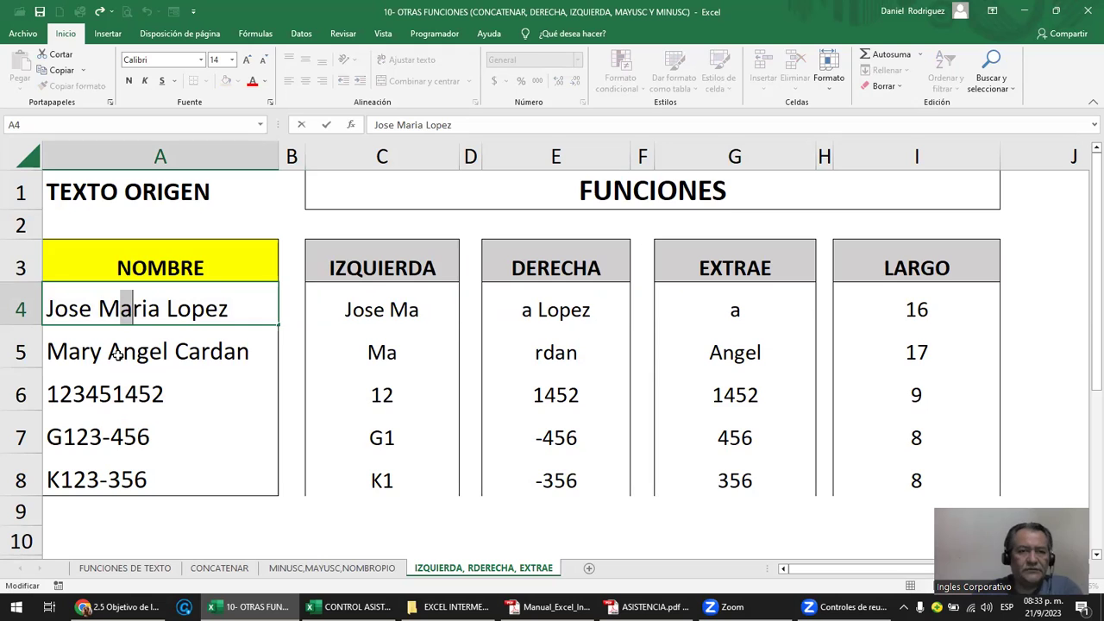
key(Escape)
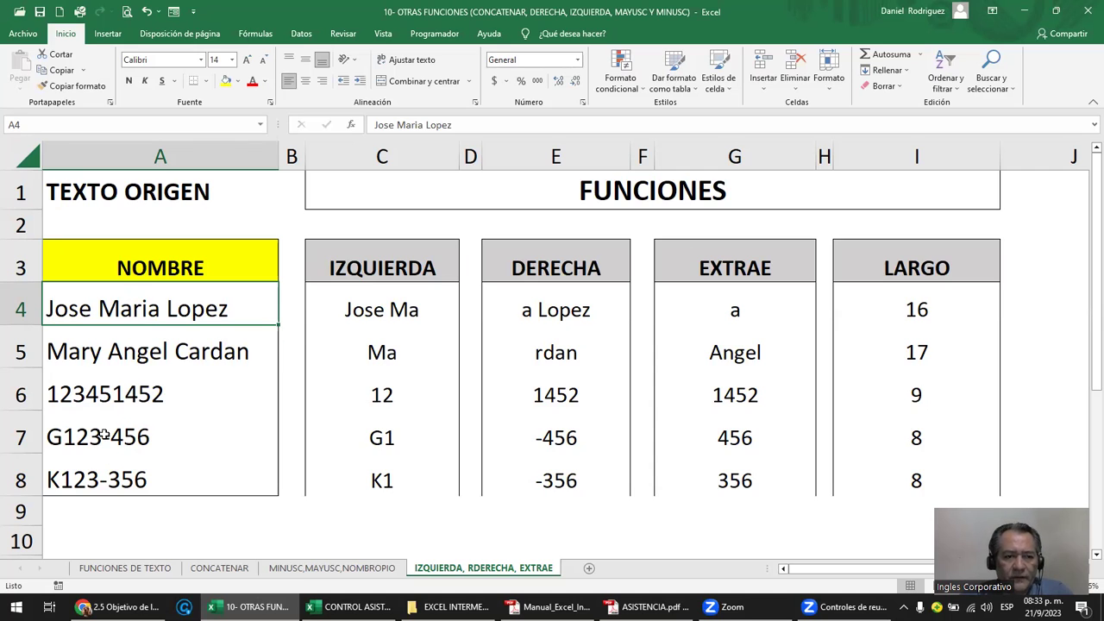
click(99, 481)
double_click(99, 480)
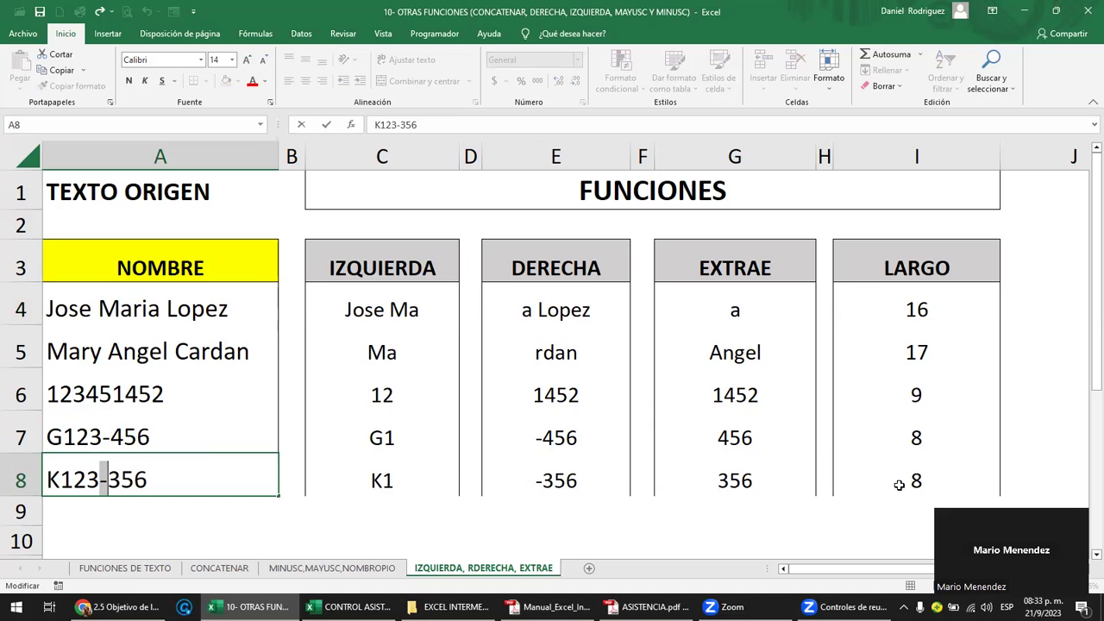
- Change G8's formula to =EXTRAE(A8;5;1) so it returns the hyphen
double_click(748, 480)
key(Left)
key(Left)
key(Left)
text(5)
key(Delete)
key(Right)
text(1)
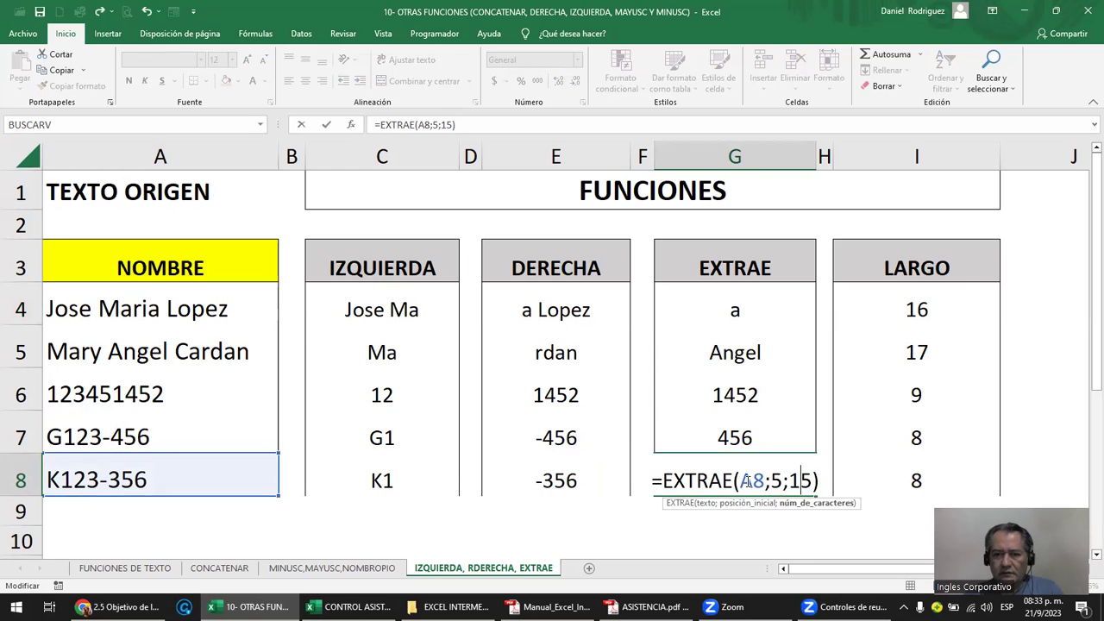
key(Delete)
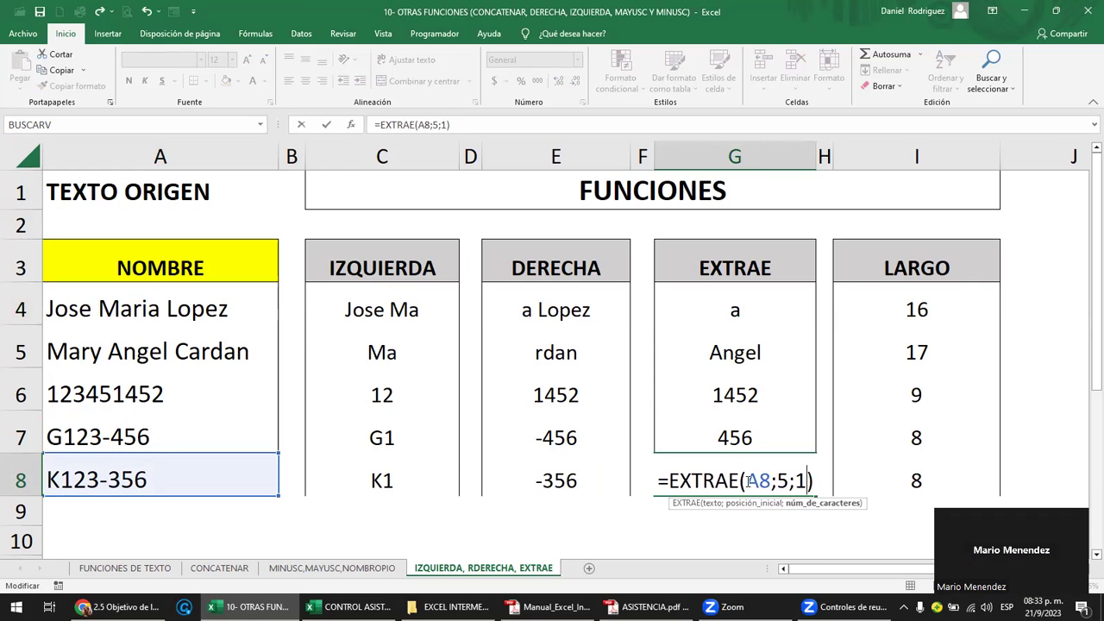
key(Return)
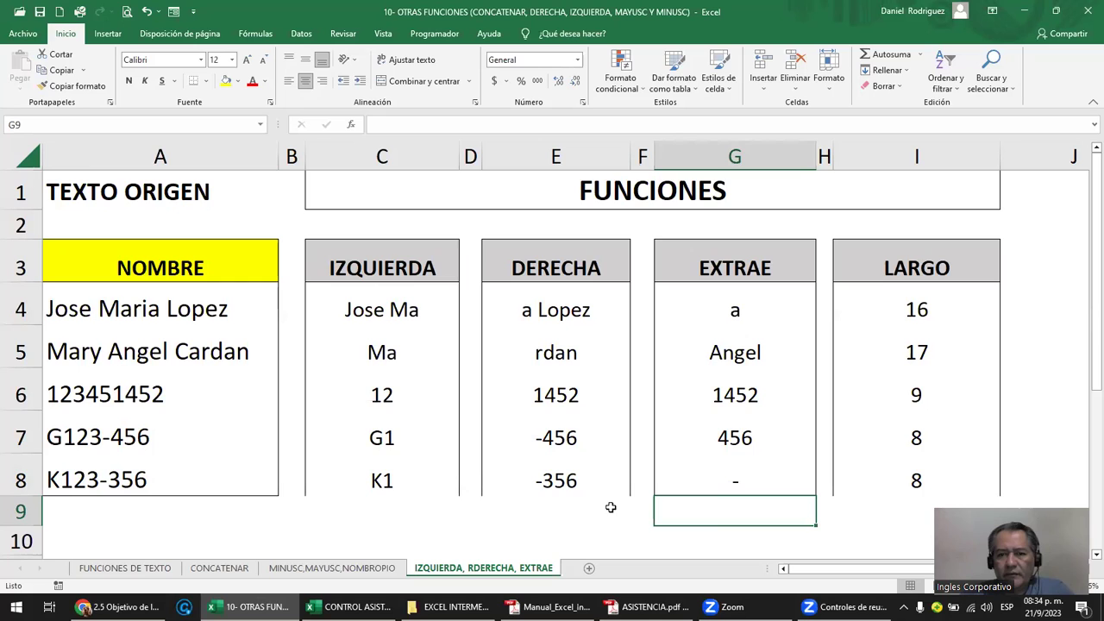
- Review G8's formula, then the DERECHA formula in E4 and the IZQUIERDA formula in C4
double_click(747, 477)
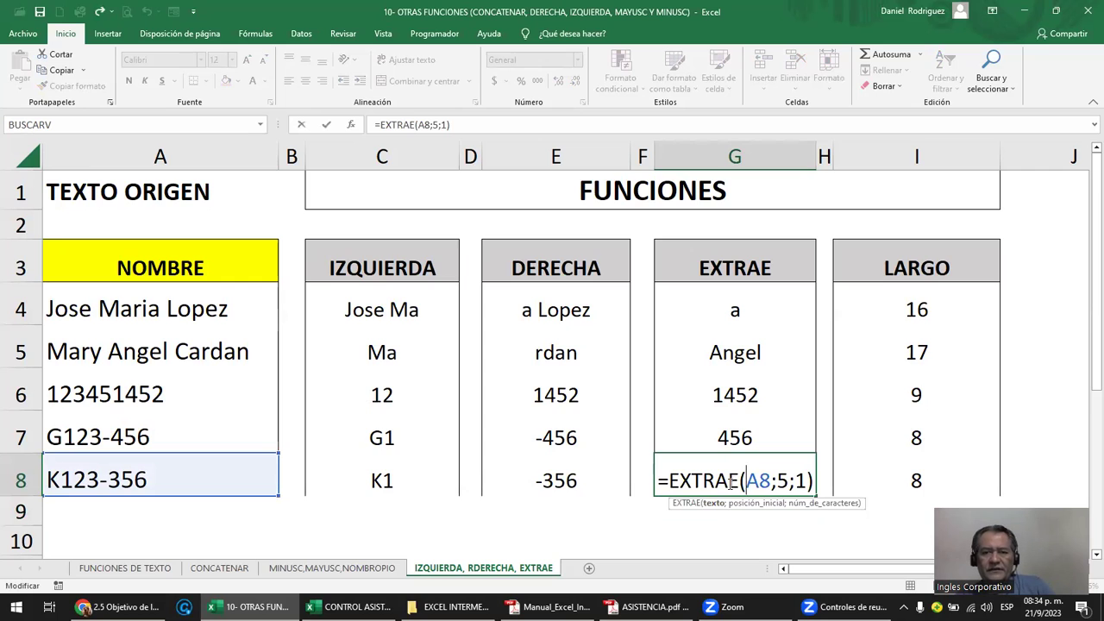
key(Escape)
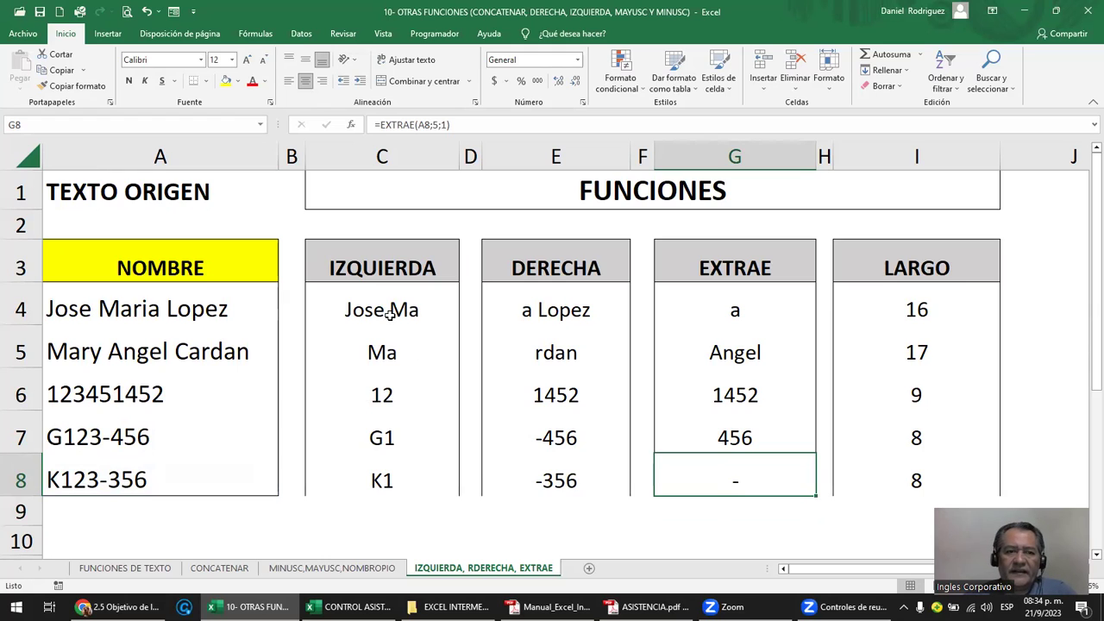
click(559, 316)
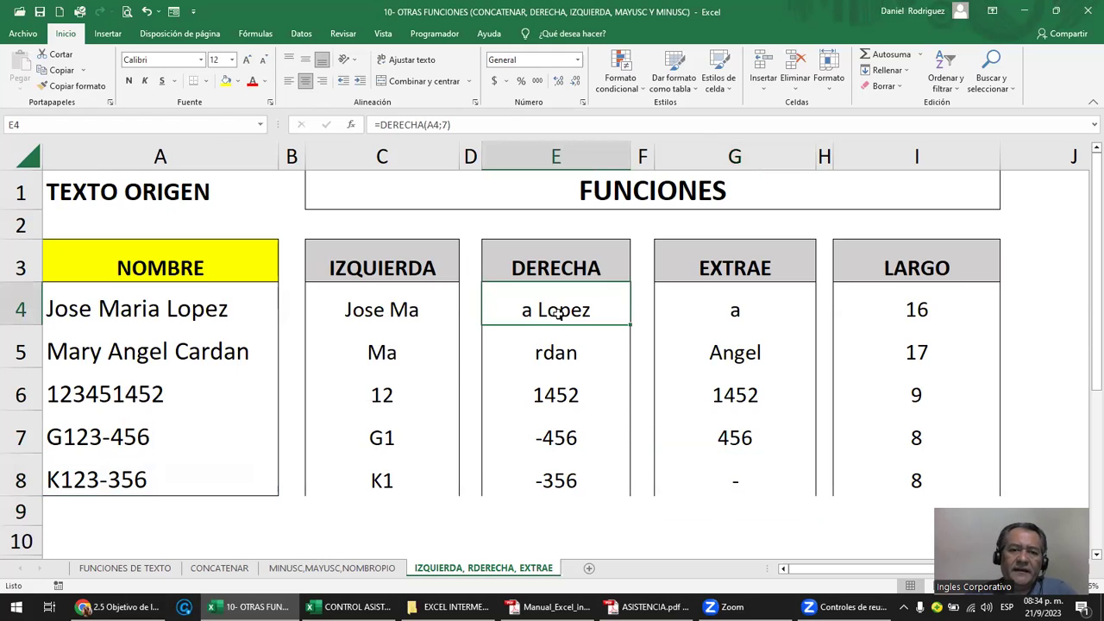
click(380, 310)
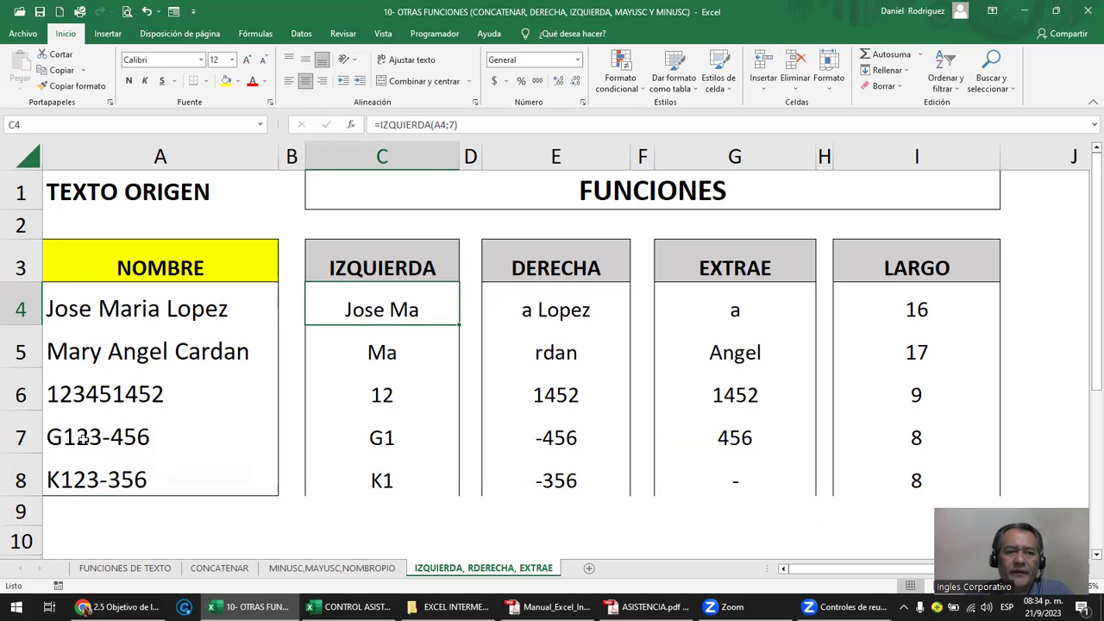
drag(127, 311, 121, 483)
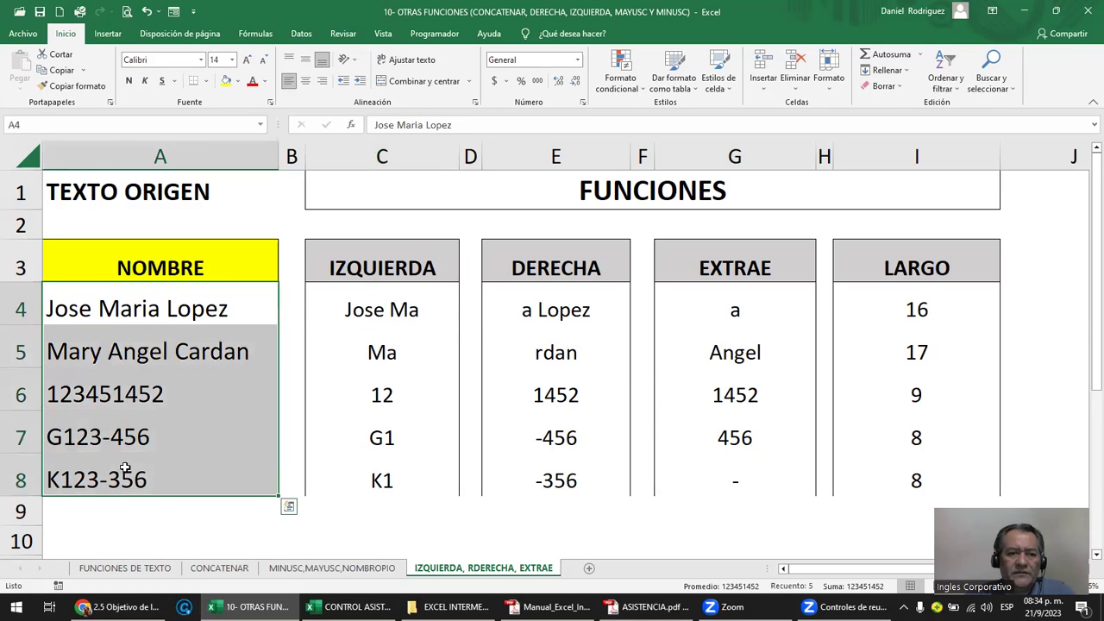
click(205, 307)
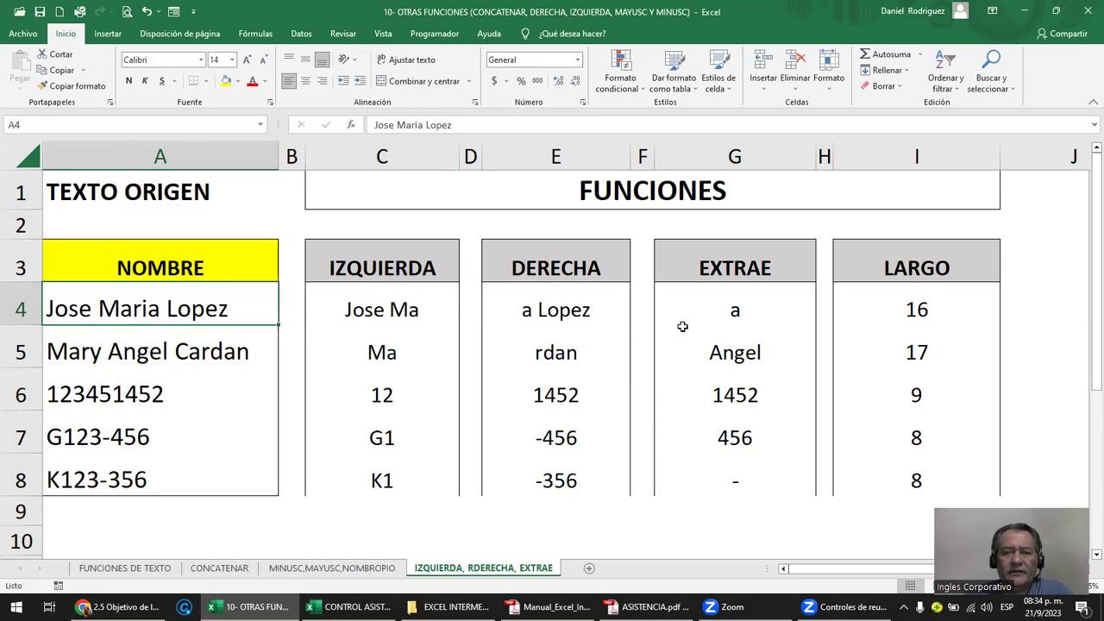
click(403, 257)
click(552, 273)
click(705, 267)
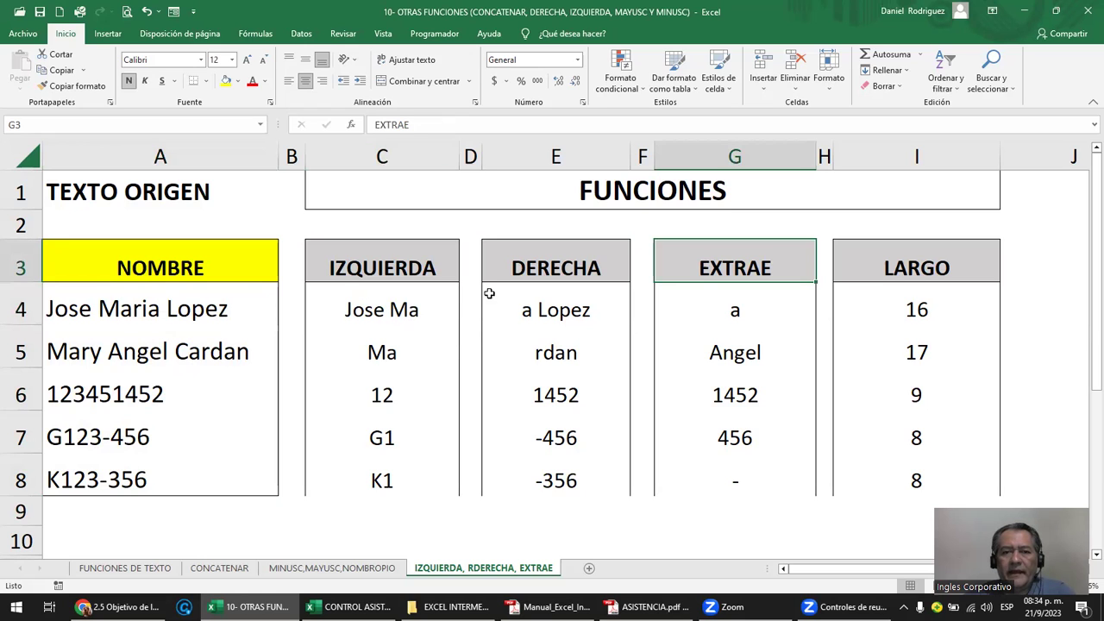
click(526, 268)
click(554, 156)
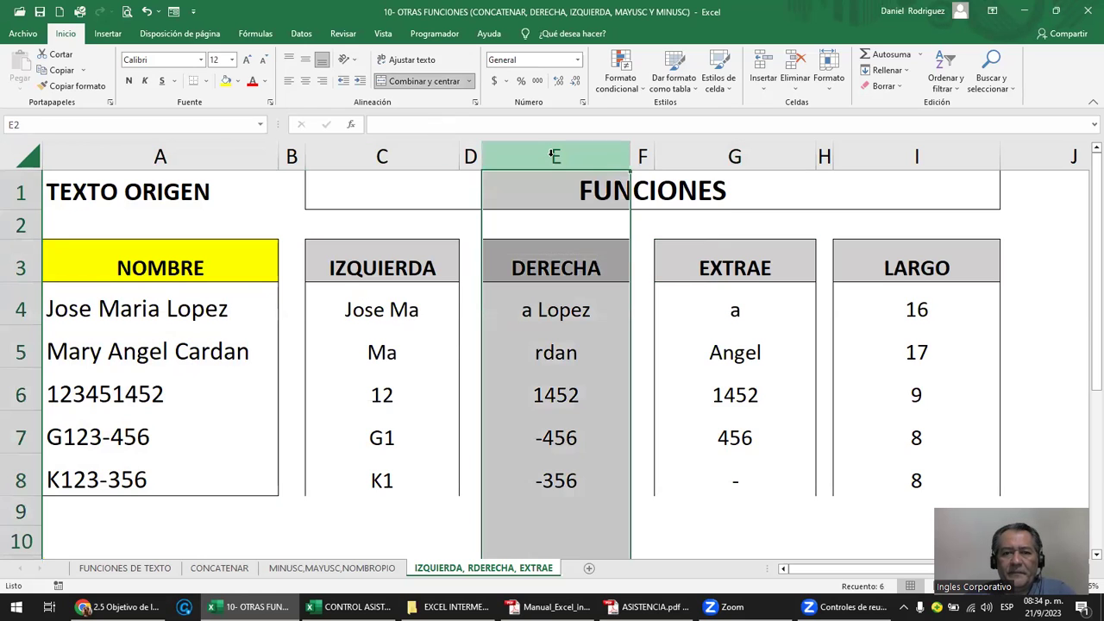
click(723, 270)
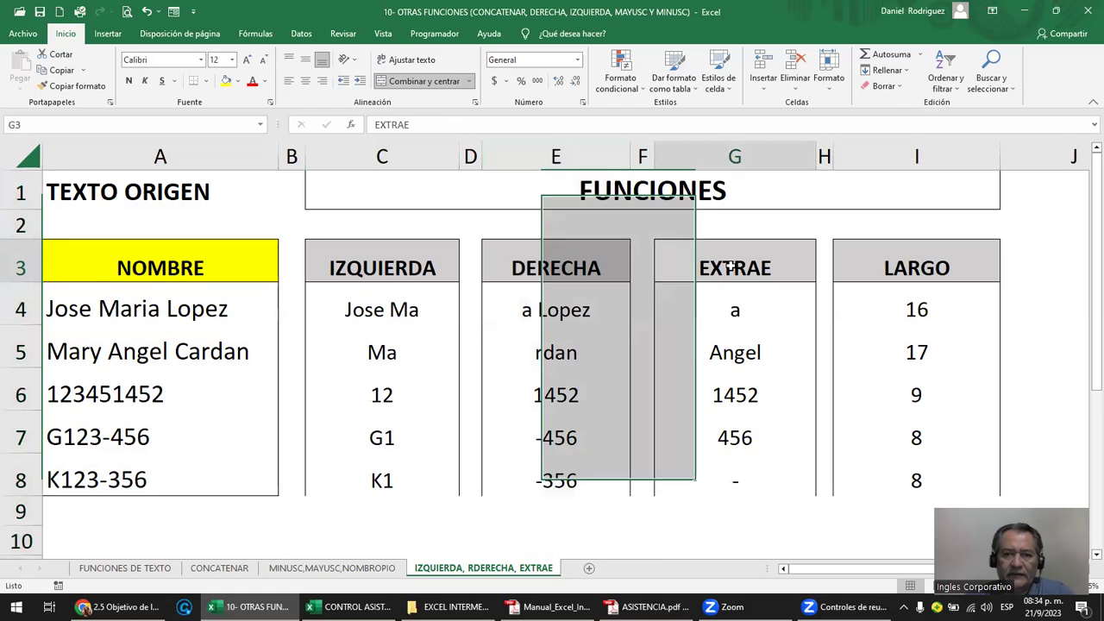
click(735, 156)
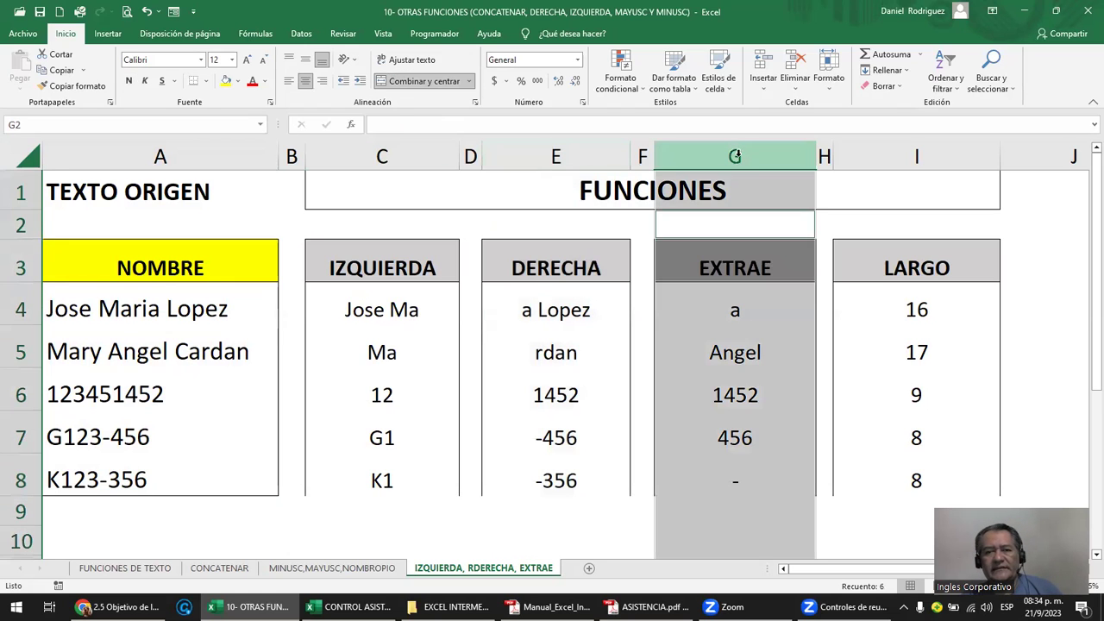
ctrl+click(382, 156)
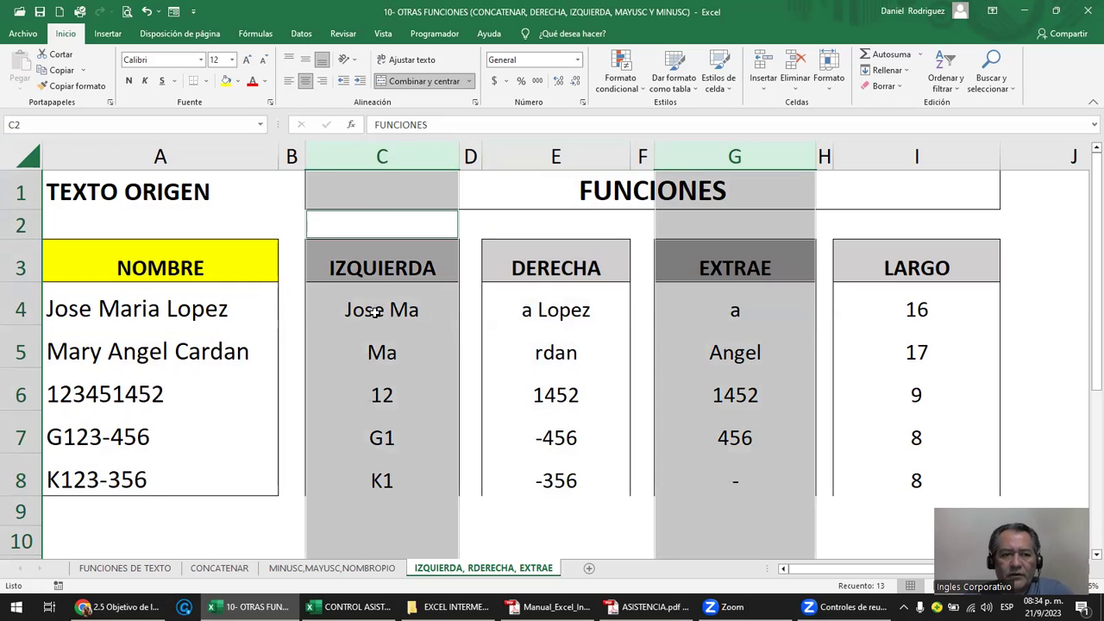
double_click(382, 438)
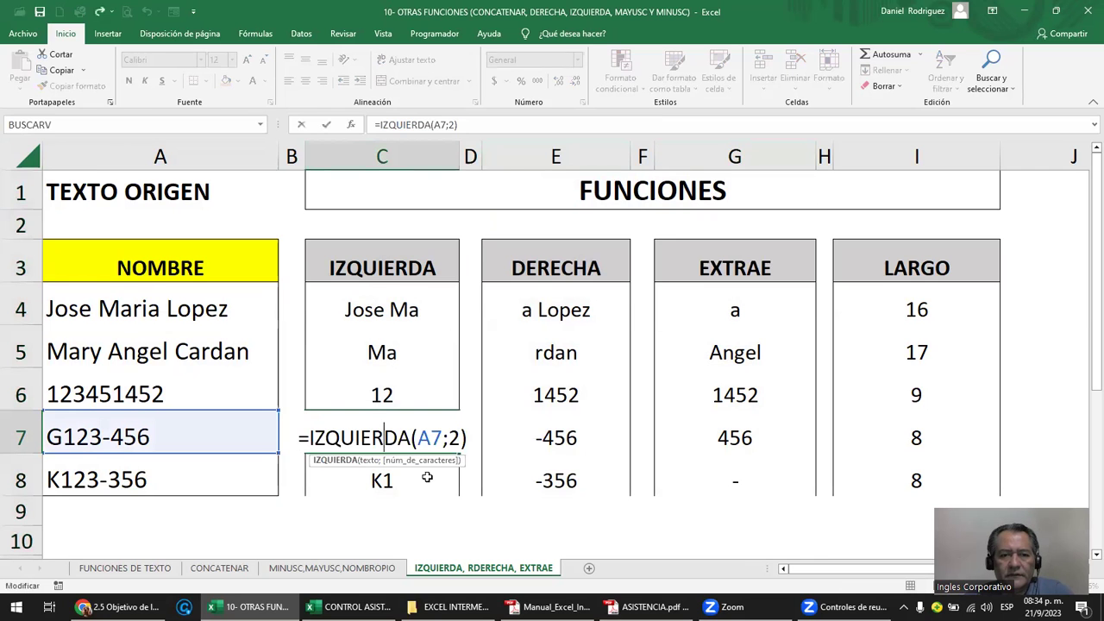
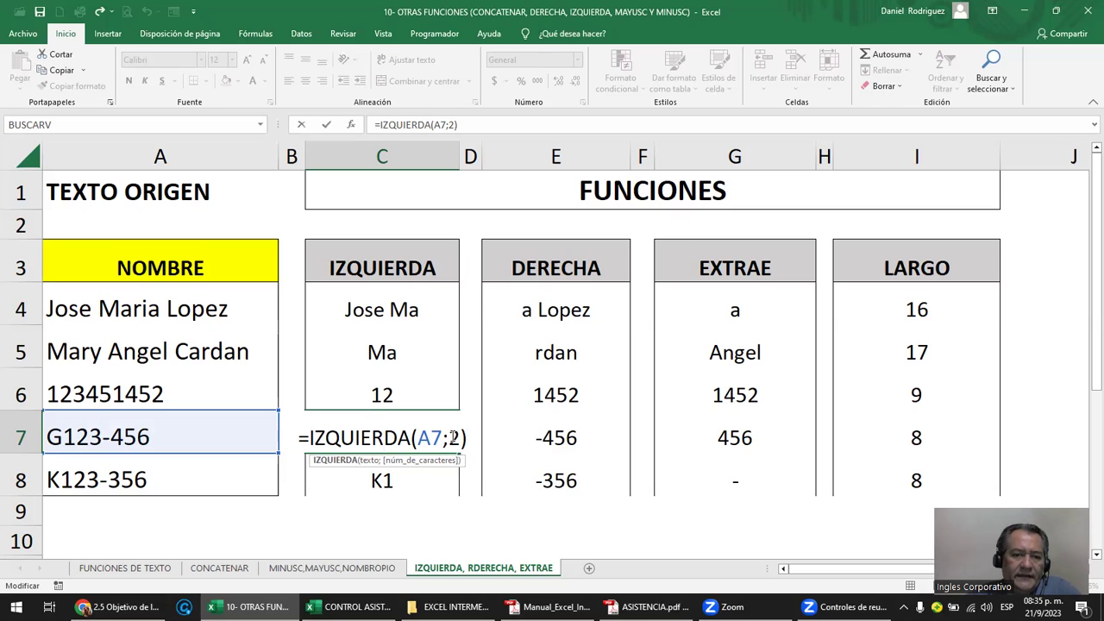
- Complete C7's IZQUIERDA formula and change G7 to =EXTRAE(A7;1;1)
text())
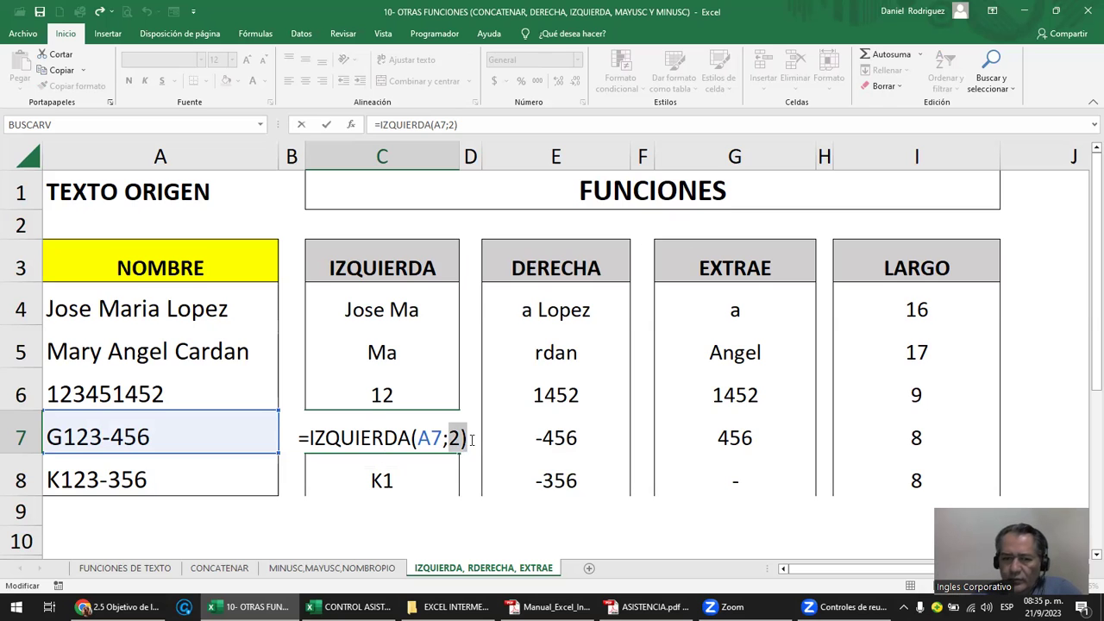
click(470, 440)
key(Right)
key(Right)
key(Right)
key(F2)
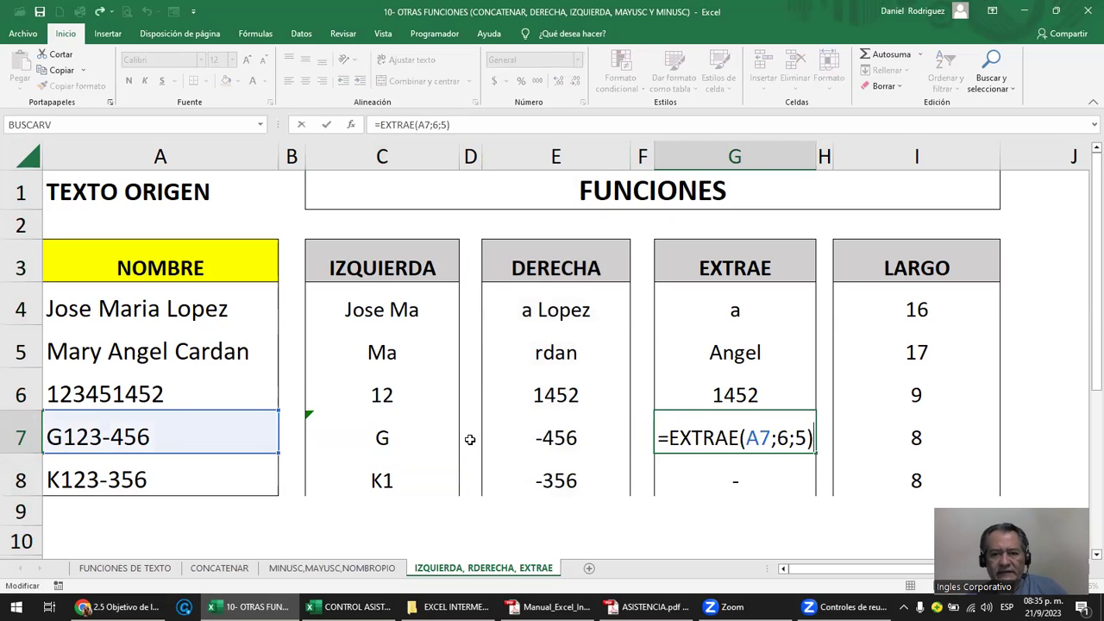
key(Left)
key(Left)
key(Left)
text(1)
key(Delete)
key(Right)
text(1)
key(Delete)
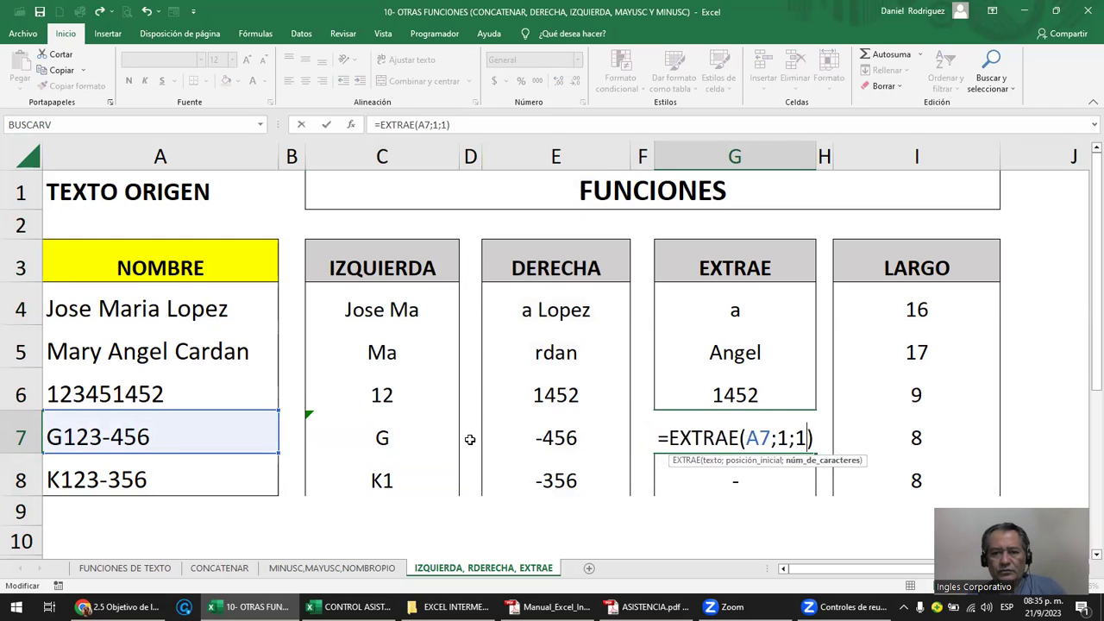
key(Return)
key(Up)
- Compare the C7 and G7 results and formulas, both returning G for G123-456
click(382, 437)
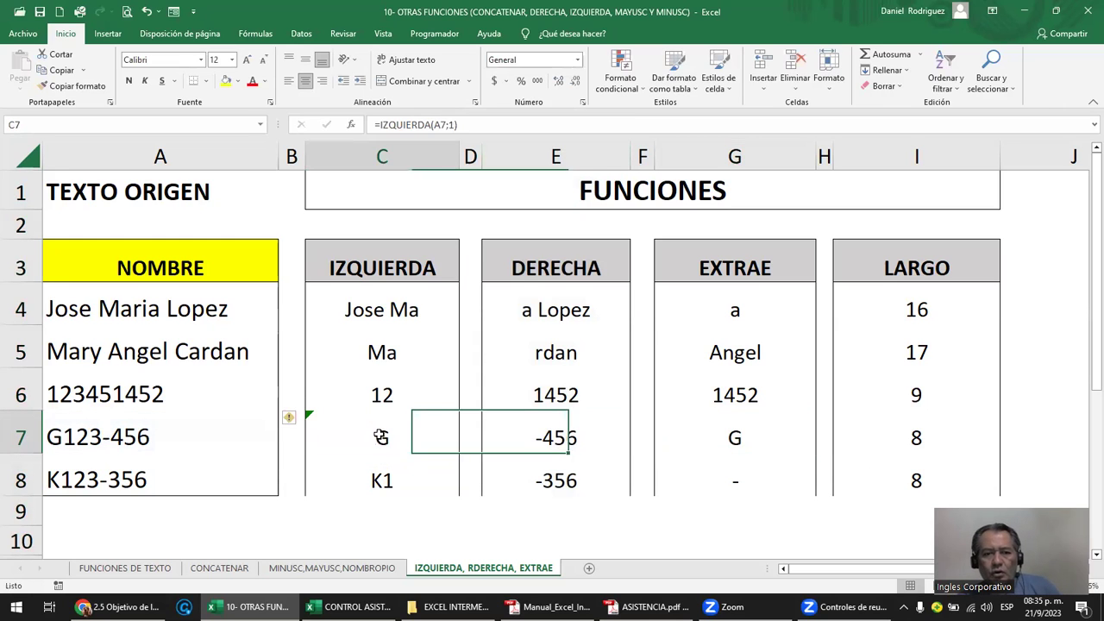
ctrl+click(764, 437)
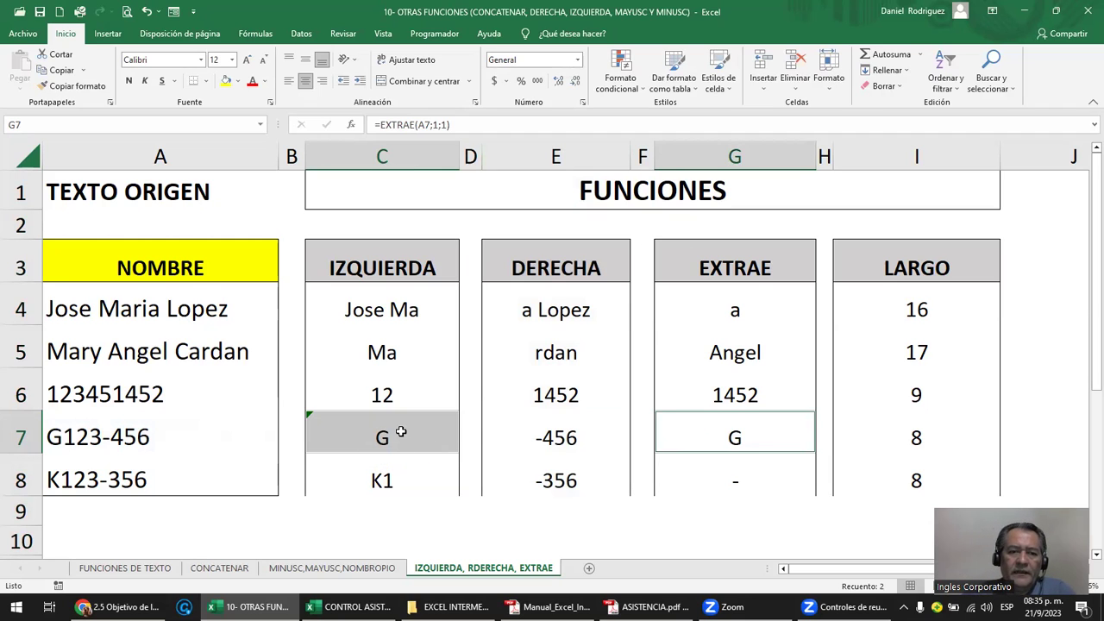
click(108, 434)
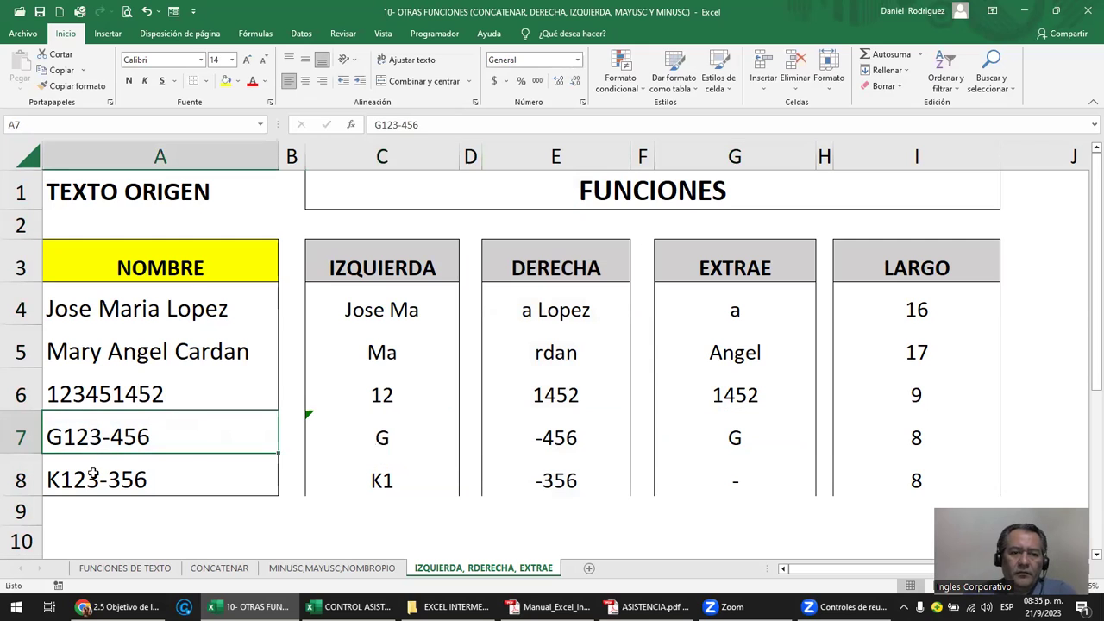
click(400, 437)
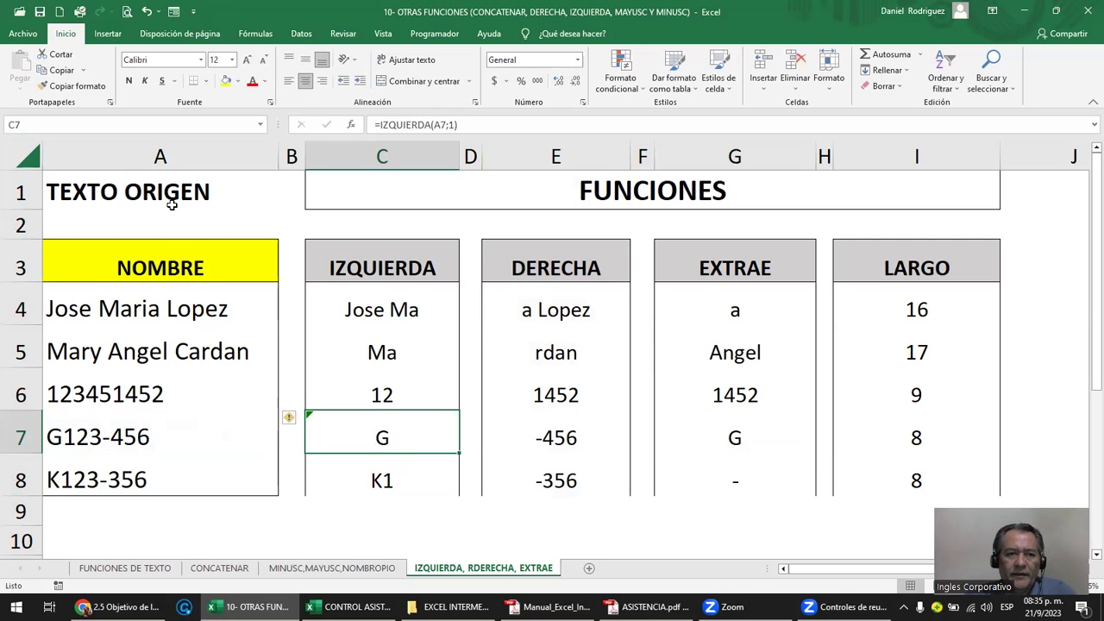
click(160, 155)
click(397, 432)
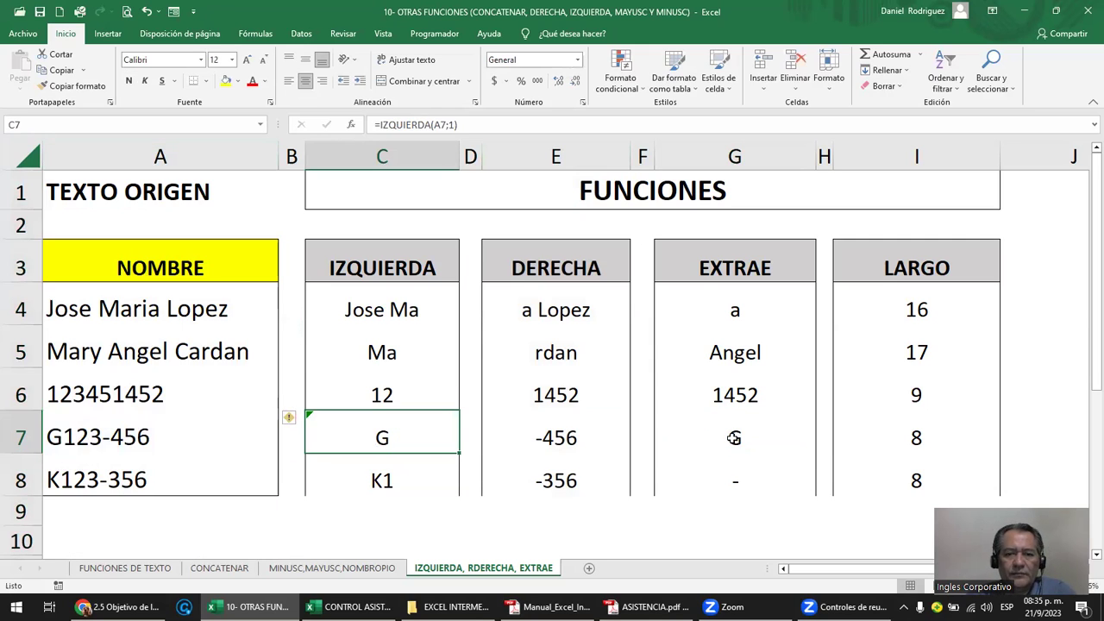
click(754, 438)
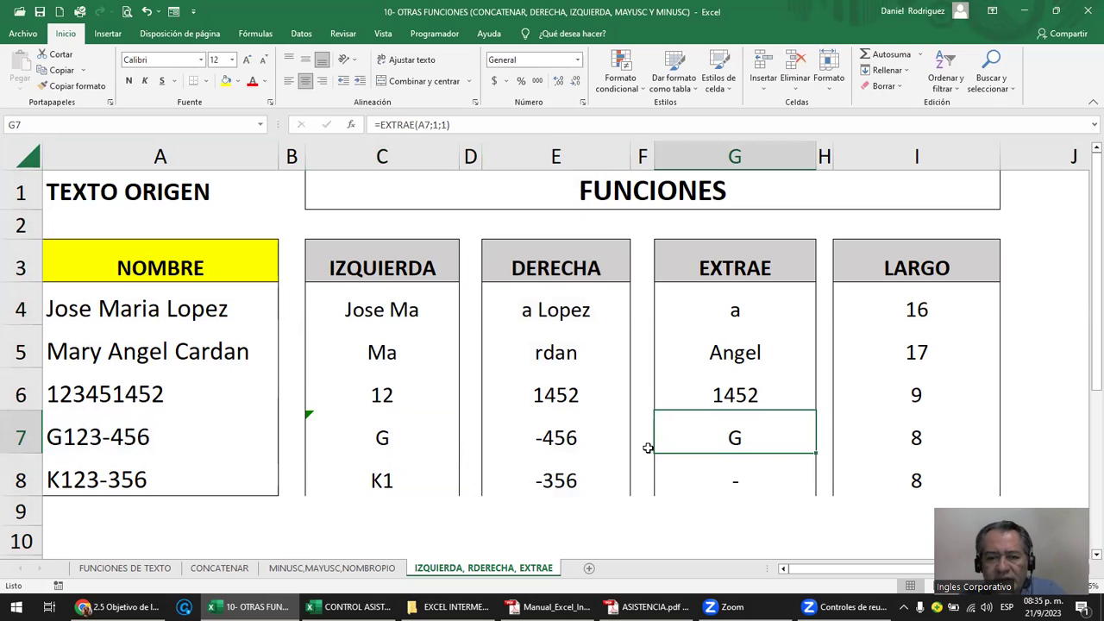
click(389, 440)
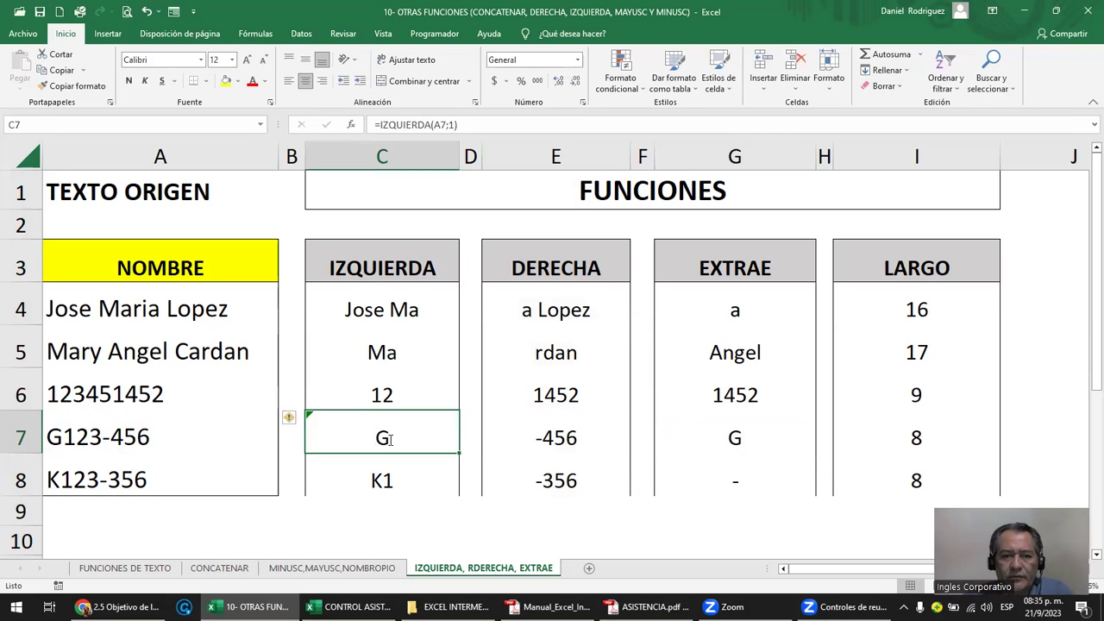
double_click(390, 439)
double_click(748, 438)
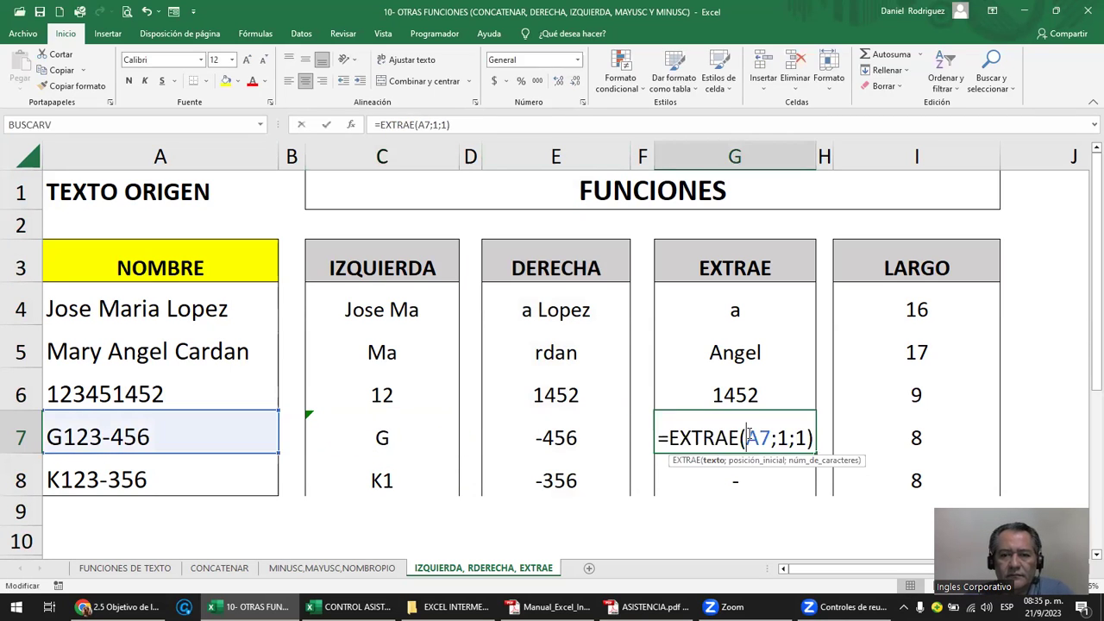
key(Escape)
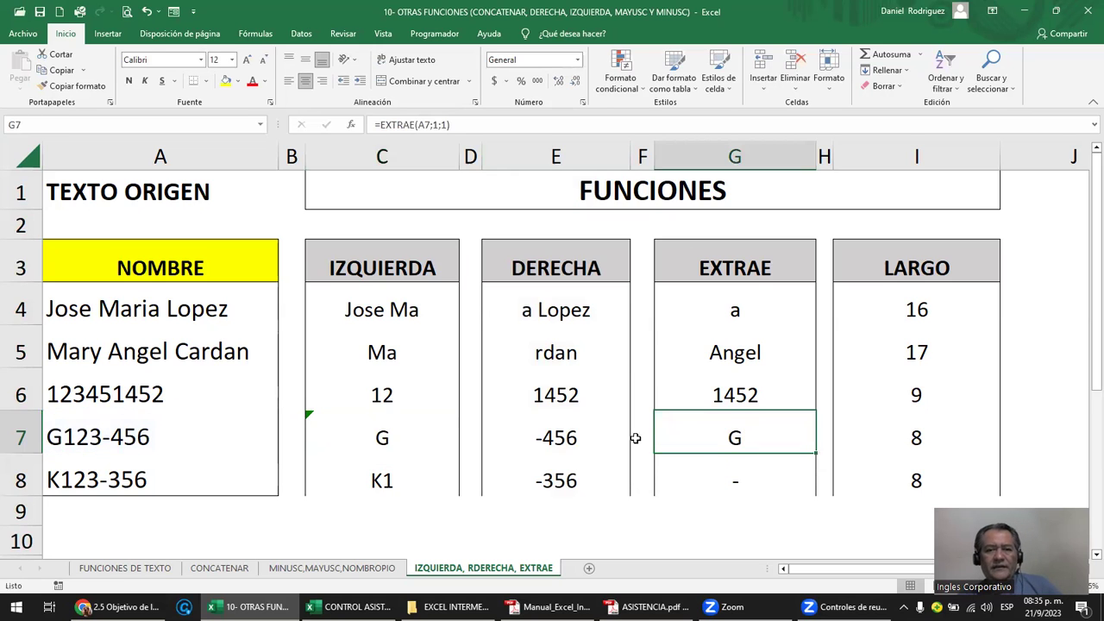
click(382, 438)
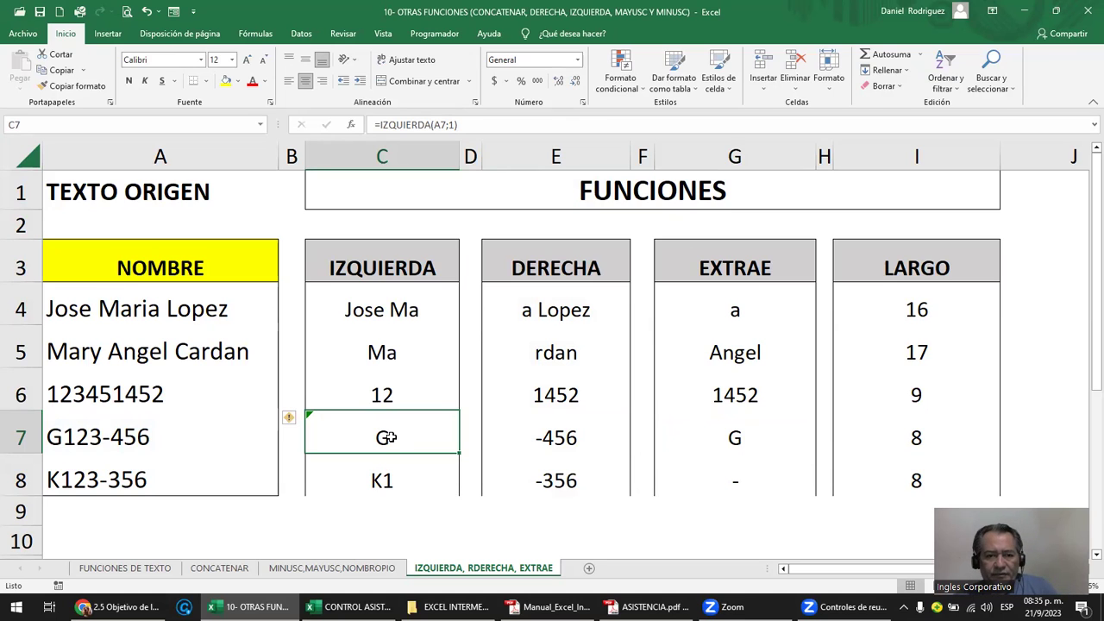
- Type the heading 'CODIGOS G' into cell L8
key(ctrl+c)
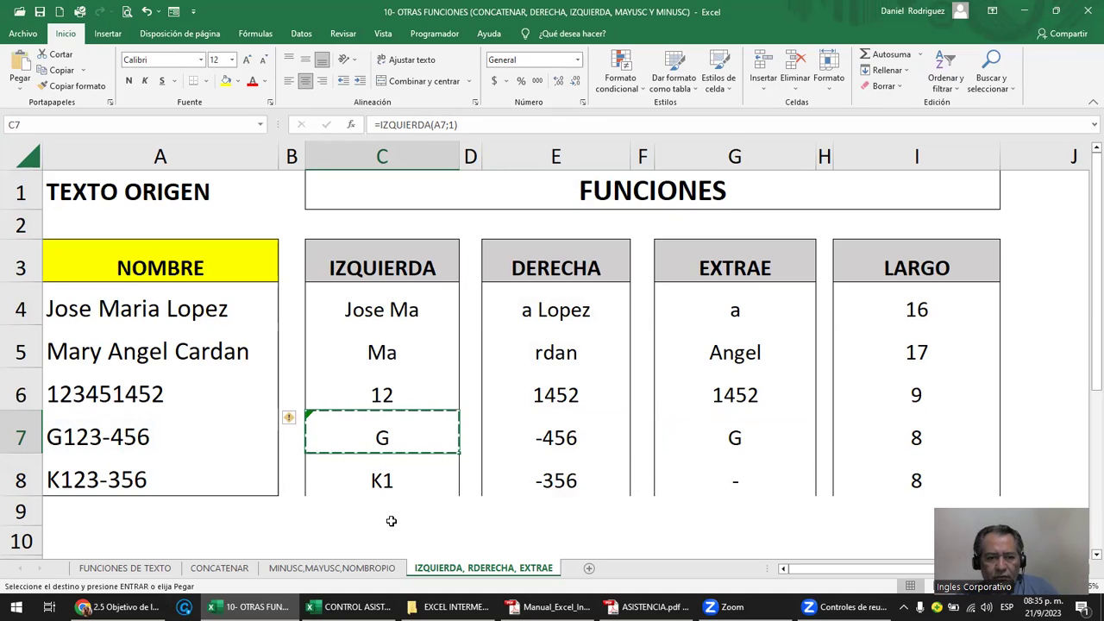
click(391, 521)
key(Right)
key(Right)
key(Right)
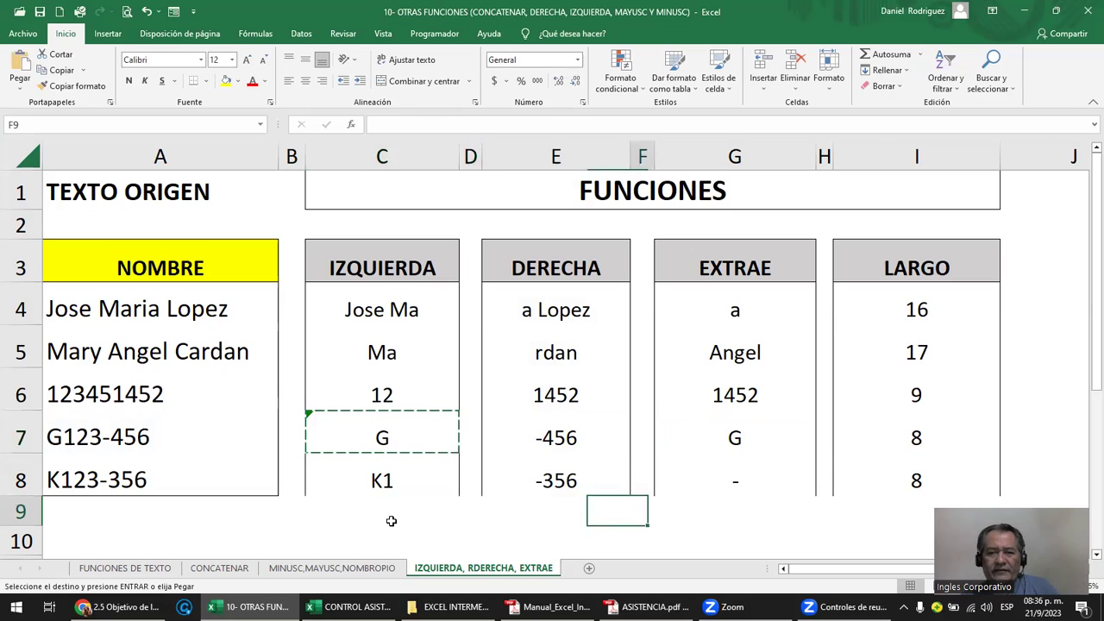
key(Right)
key(Right)
key(Right)
key(Right)
key(Right)
key(Right)
key(Right)
key(Left)
key(Left)
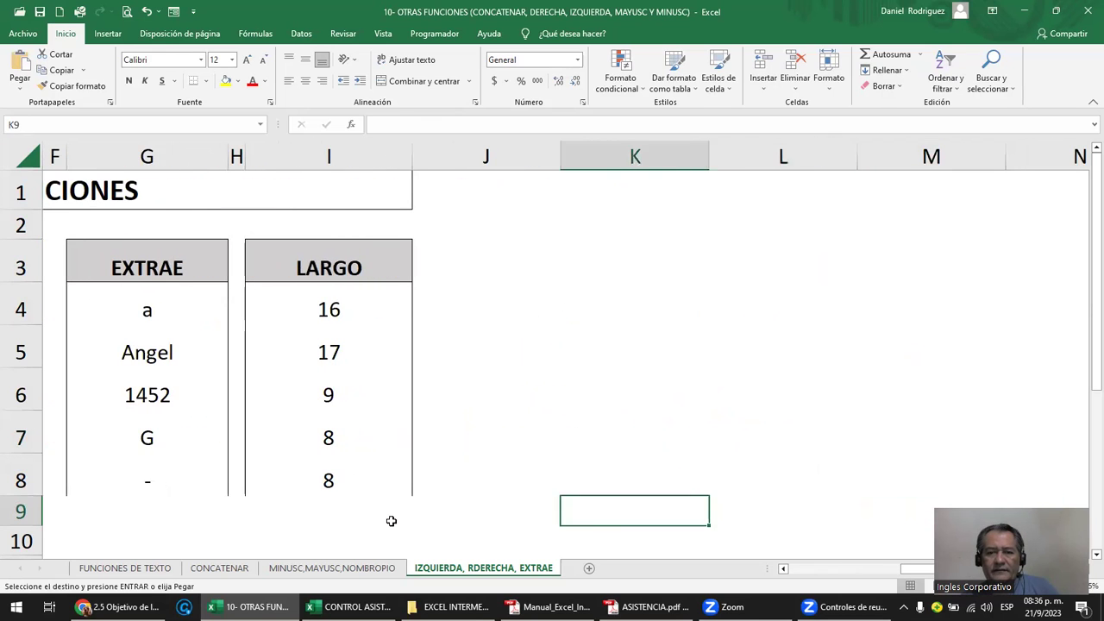
key(Right)
key(Up)
text(F)
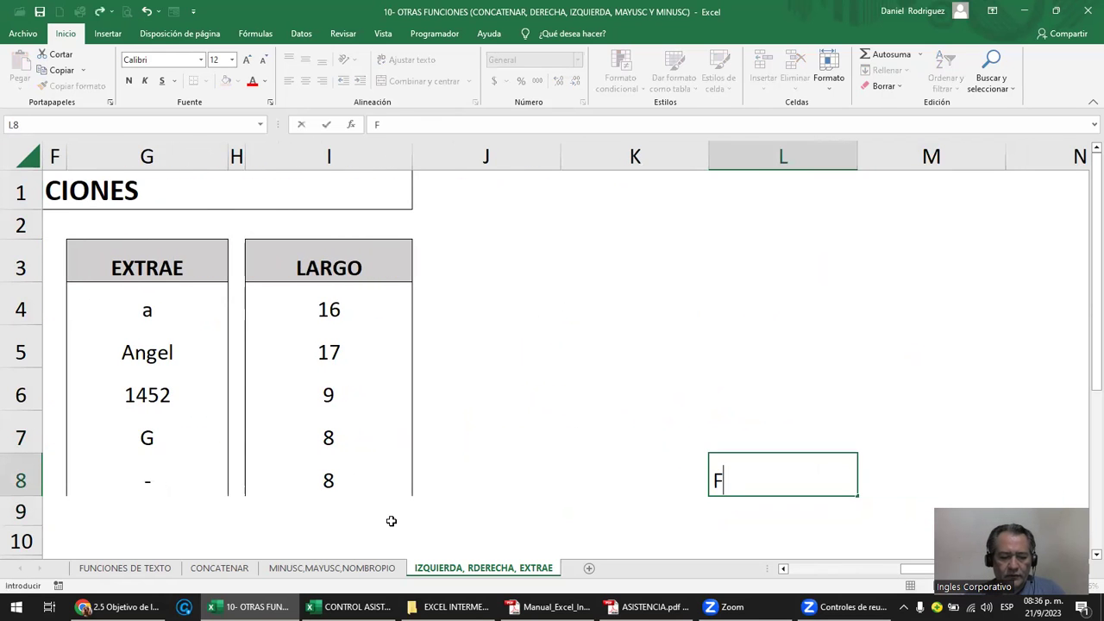
text(C)
key(BackSpace)
key(BackSpace)
text(CODIGOS G)
key(Return)
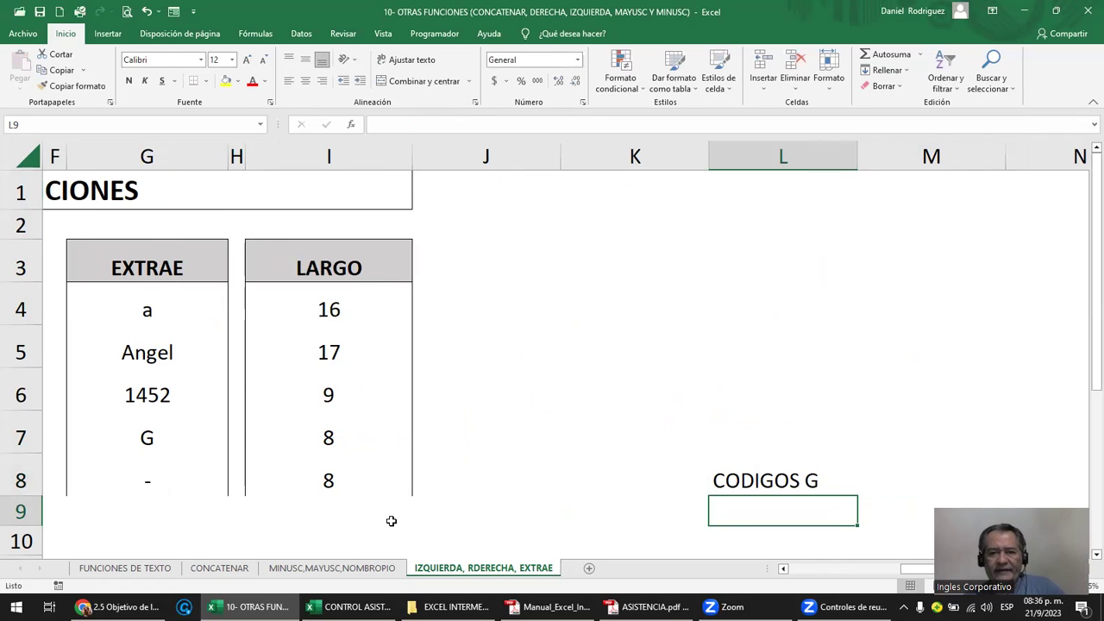
- Try pasting C7's formula into L9 and inspect its shifted reference
key(Left)
key(Left)
key(Left)
key(Left)
key(Up)
key(Right)
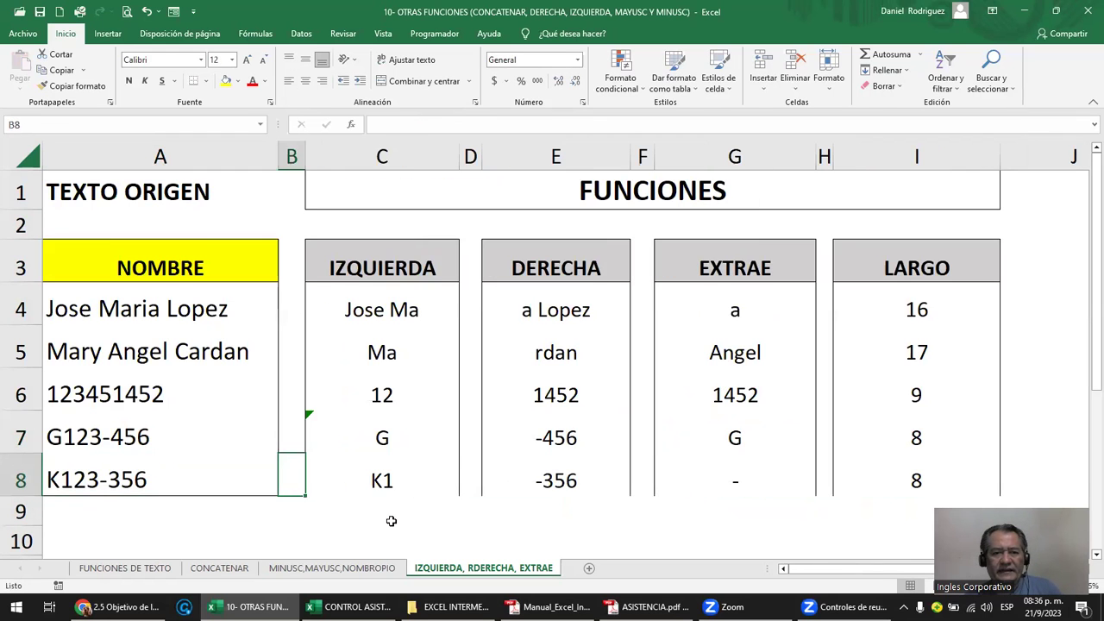
key(Up)
key(Right)
key(ctrl+c)
key(Right)
key(Right)
key(Right)
key(Right)
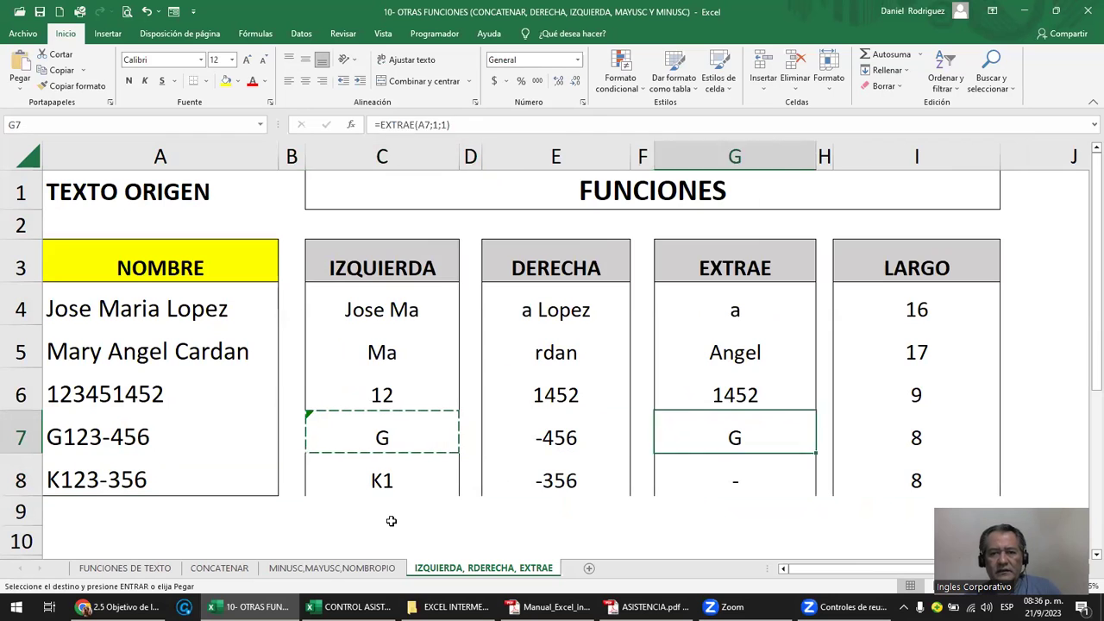
key(Right)
key(Right)
key(Right)
key(Right)
key(Right)
key(Right)
key(Down)
key(Down)
key(Left)
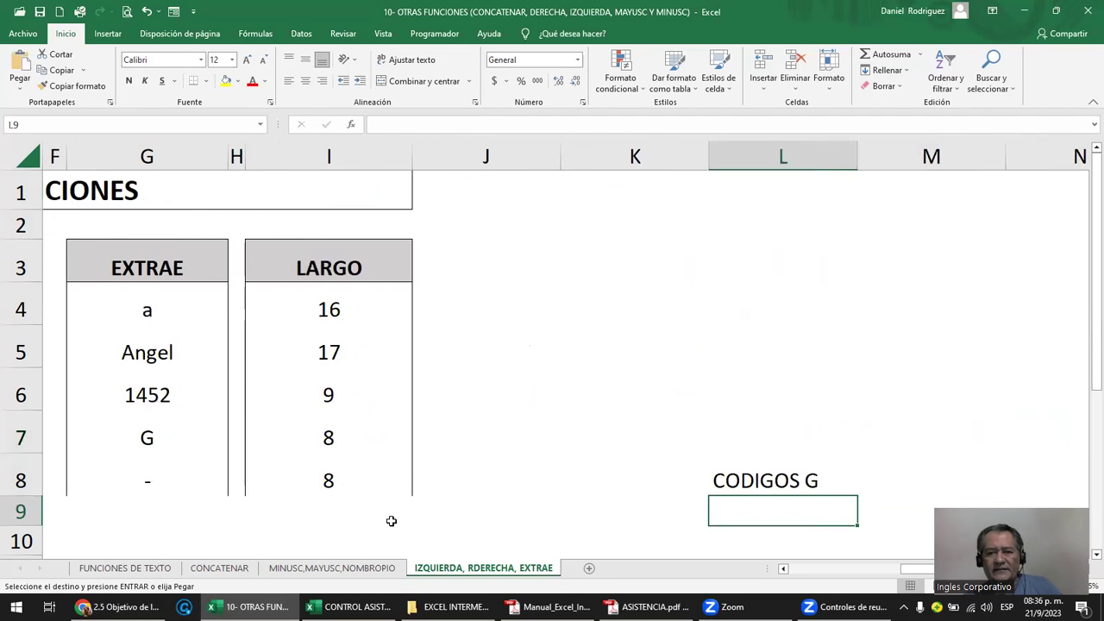
key(Escape)
key(F2)
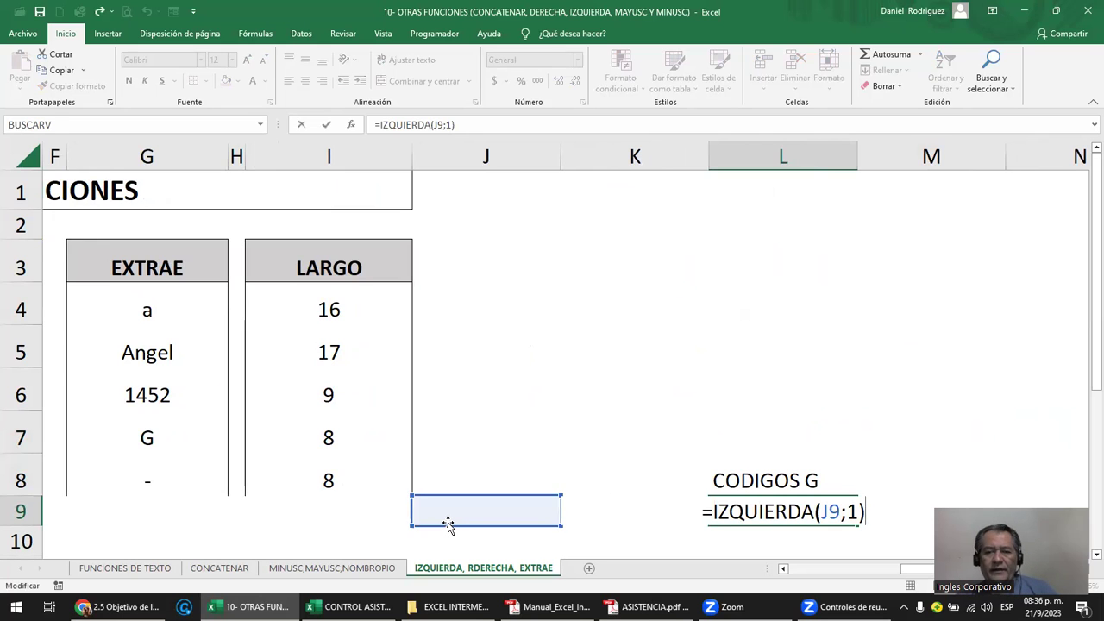
key(Escape)
key(Left)
key(Left)
key(Left)
key(Left)
key(Left)
key(Left)
key(Left)
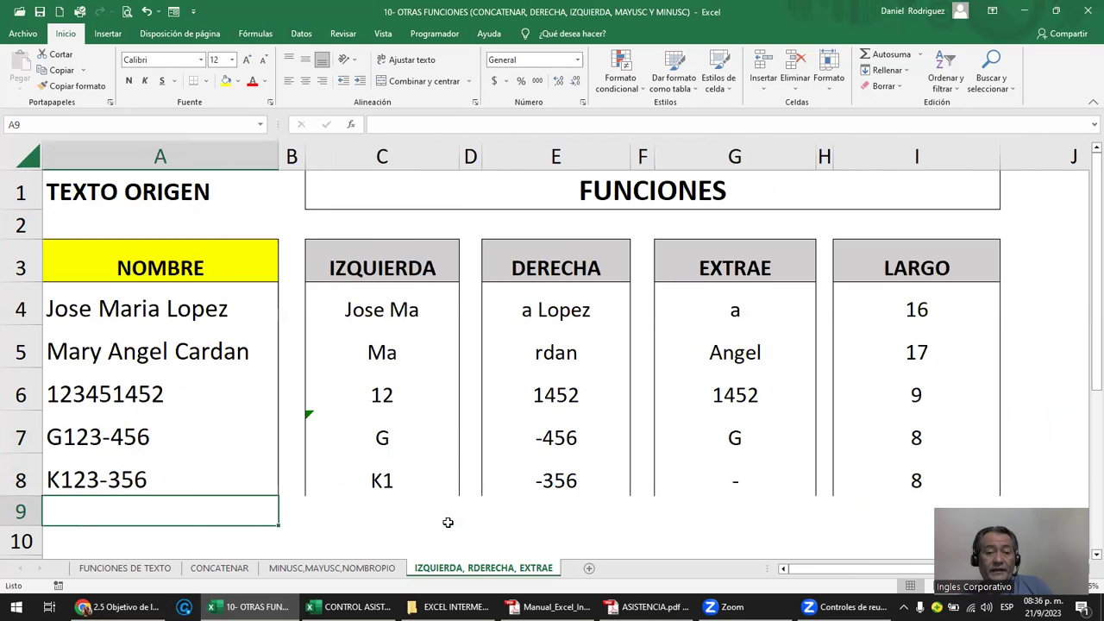
- Copy C7 again and paste only the value G into L9 with Pegar valores
click(385, 438)
key(ctrl+c)
key(Right)
key(Right)
key(Right)
key(Right)
key(Right)
key(Right)
key(Right)
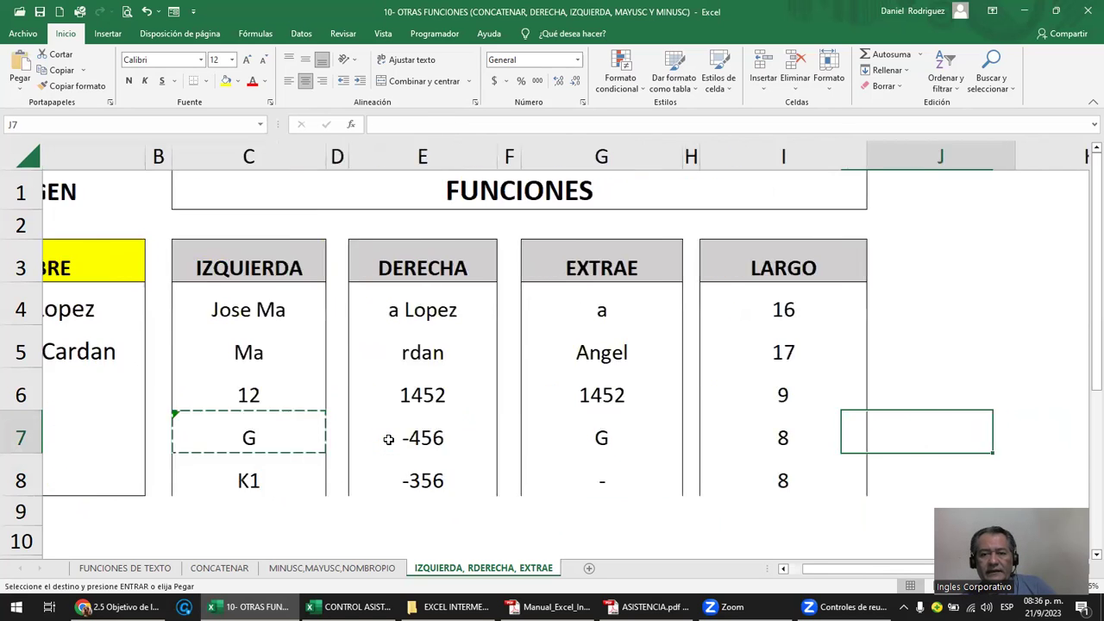
key(Right)
key(Right)
key(Right)
key(Right)
key(Down)
key(Down)
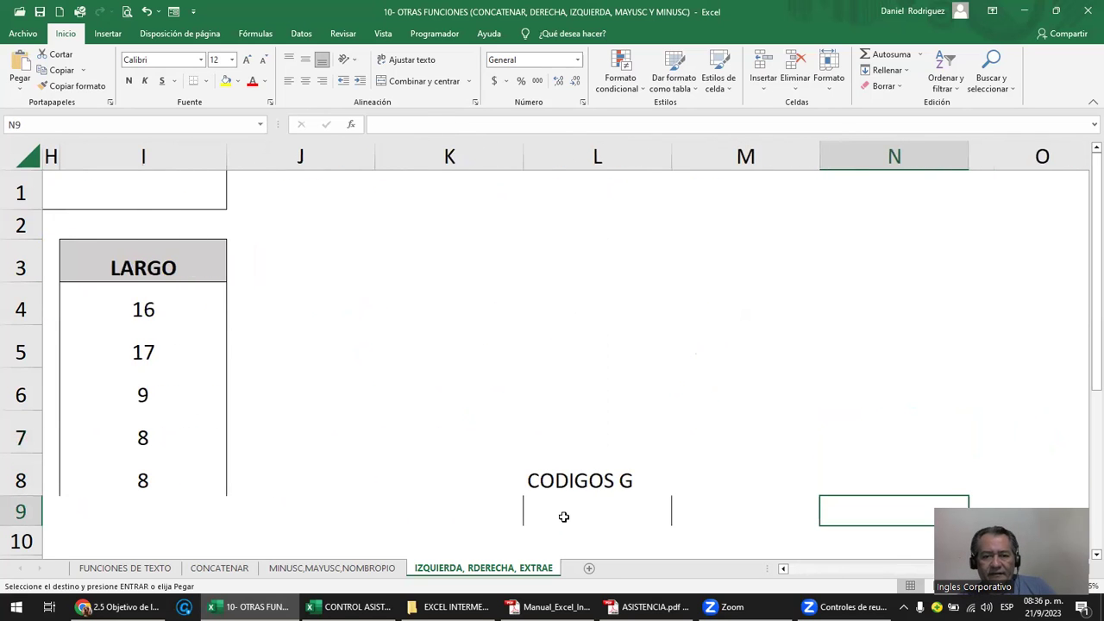
click(570, 513)
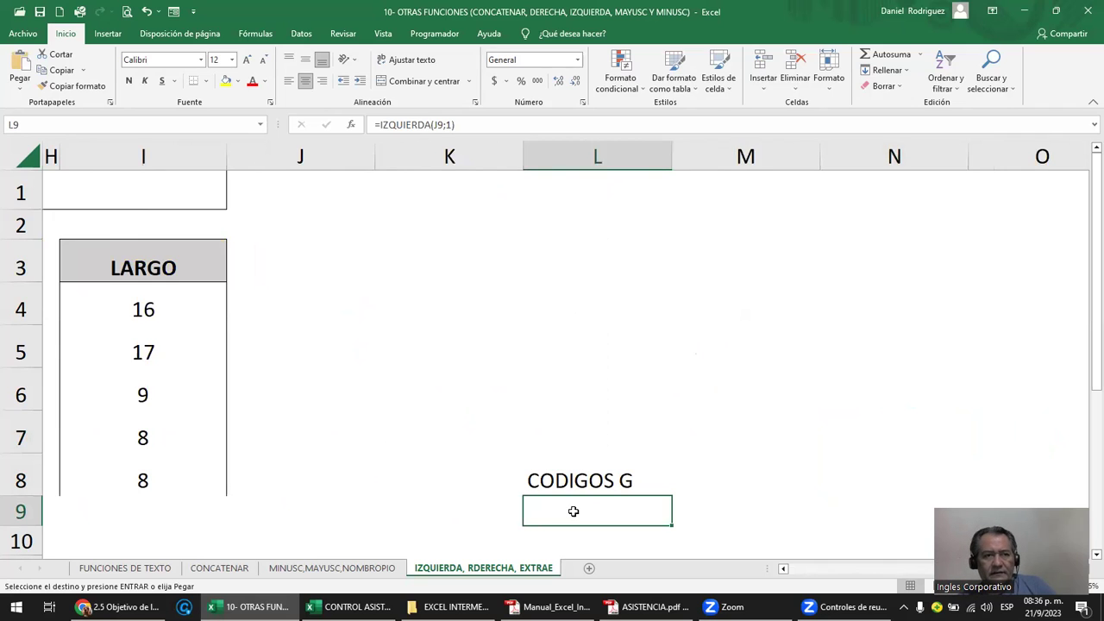
click(19, 91)
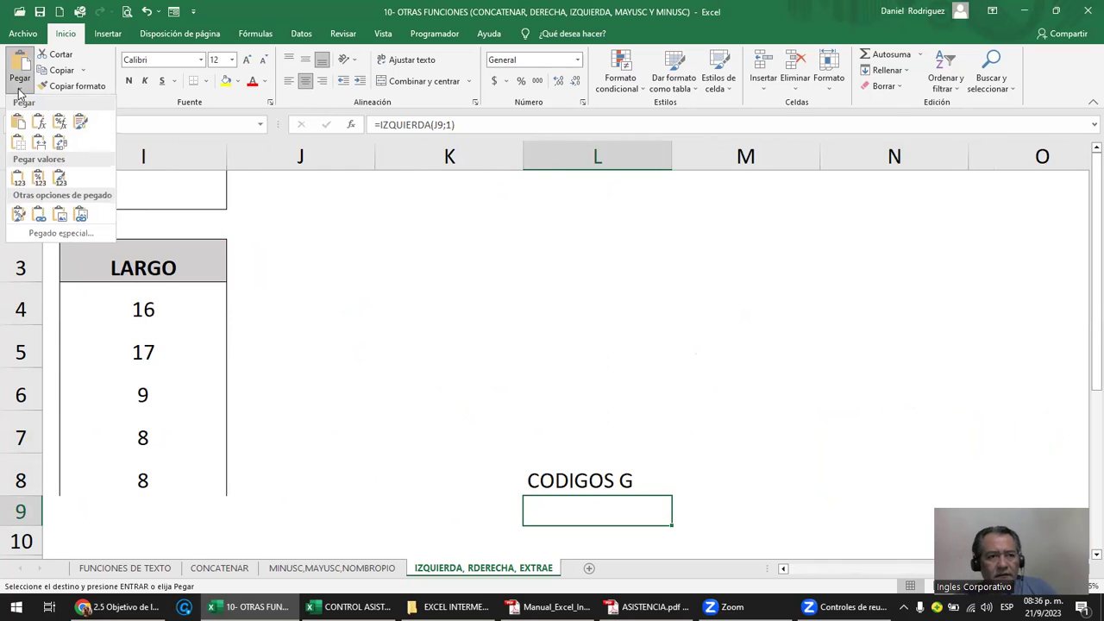
click(17, 181)
click(736, 473)
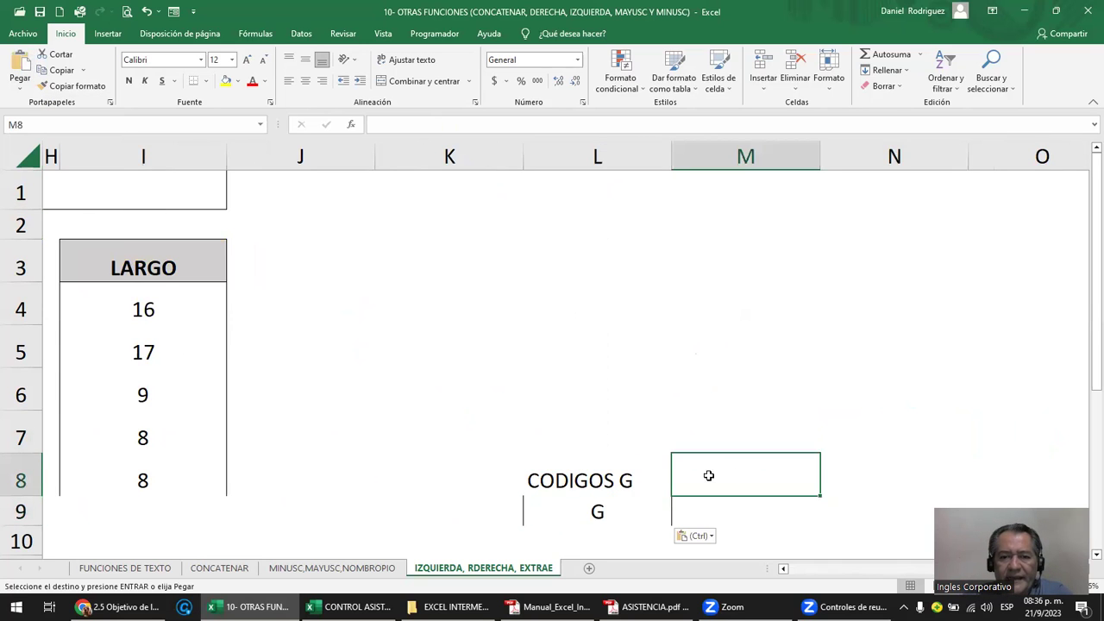
click(616, 511)
click(601, 532)
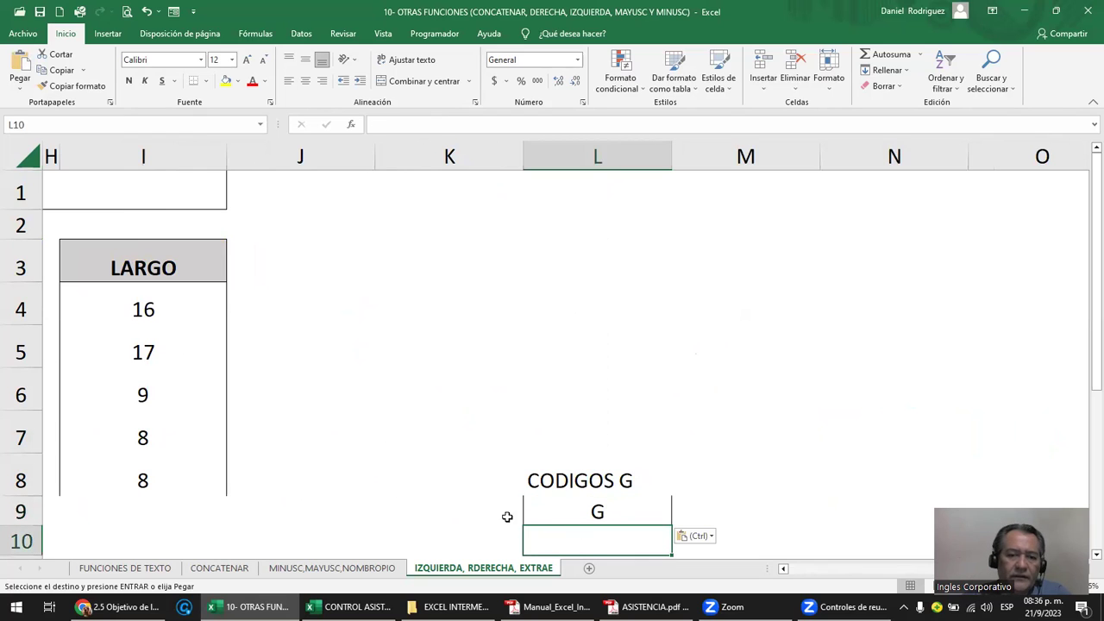
click(646, 509)
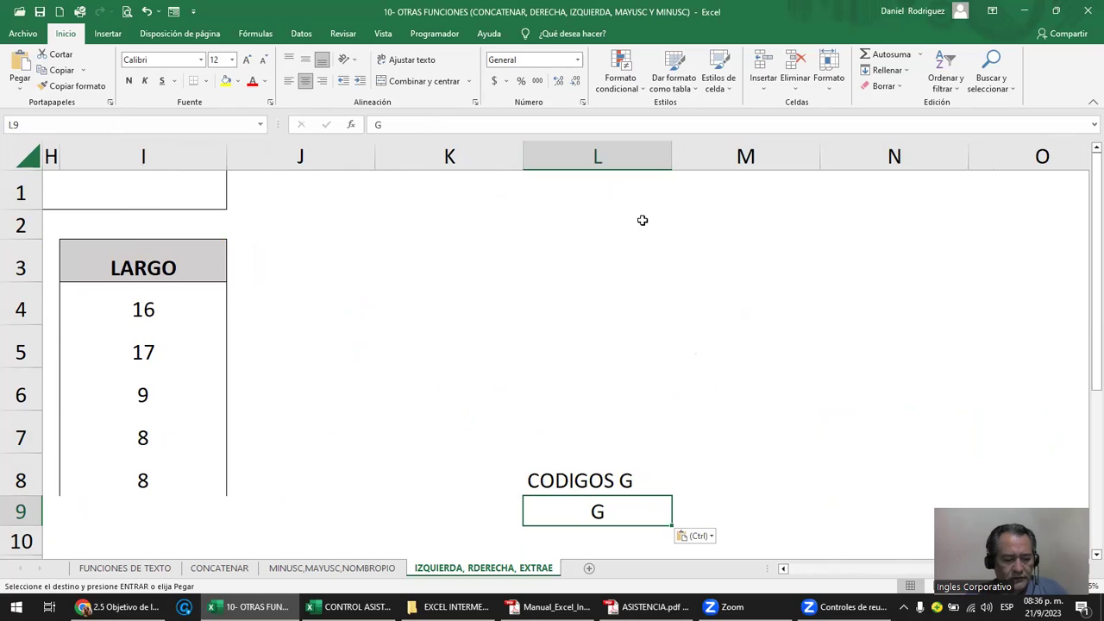
key(ctrl+e)
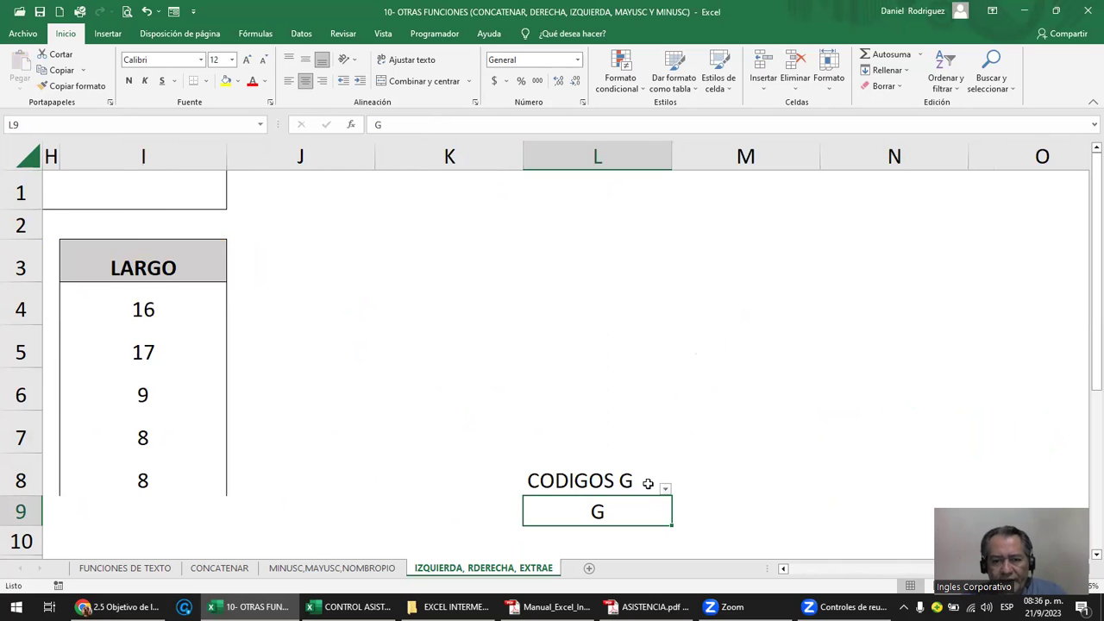
- Enter F in L10 and filter CODIGOS G to show only G
click(665, 489)
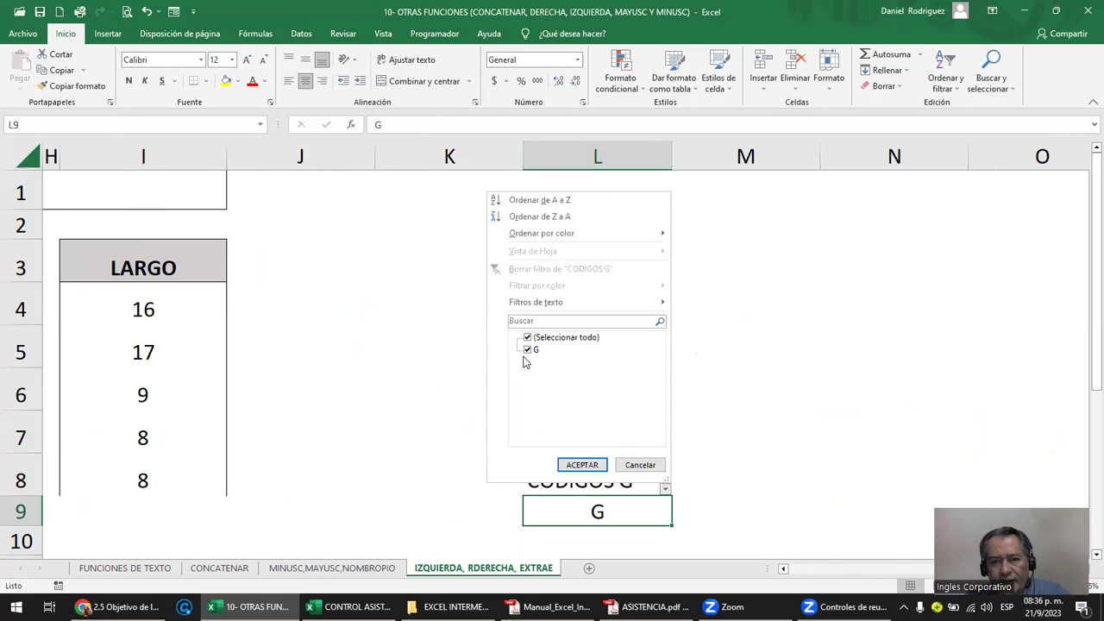
click(603, 545)
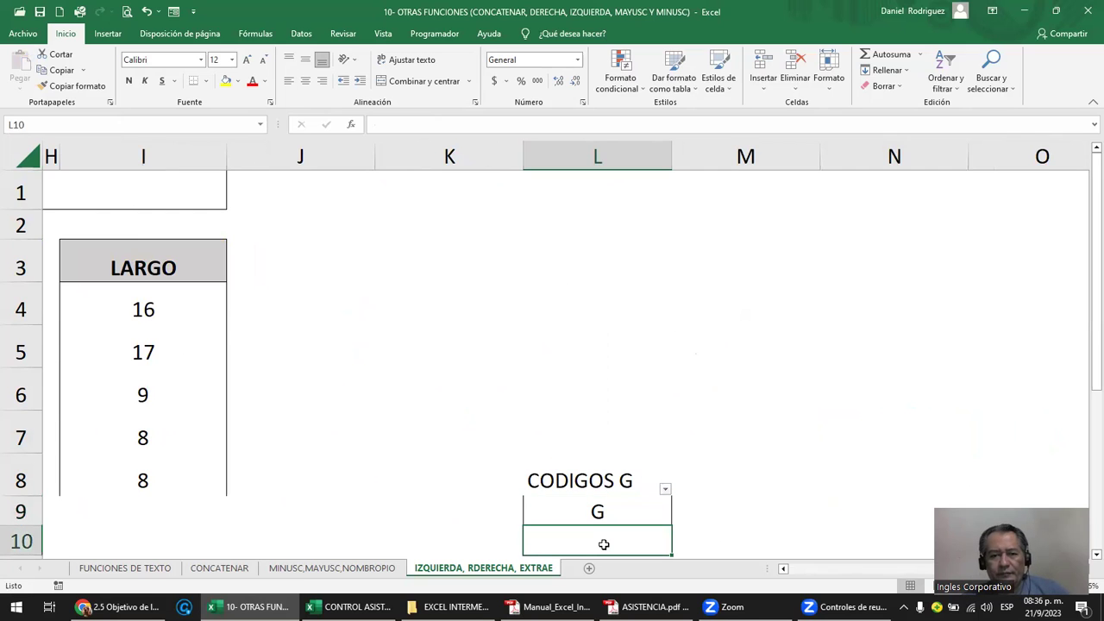
text(F)
key(Return)
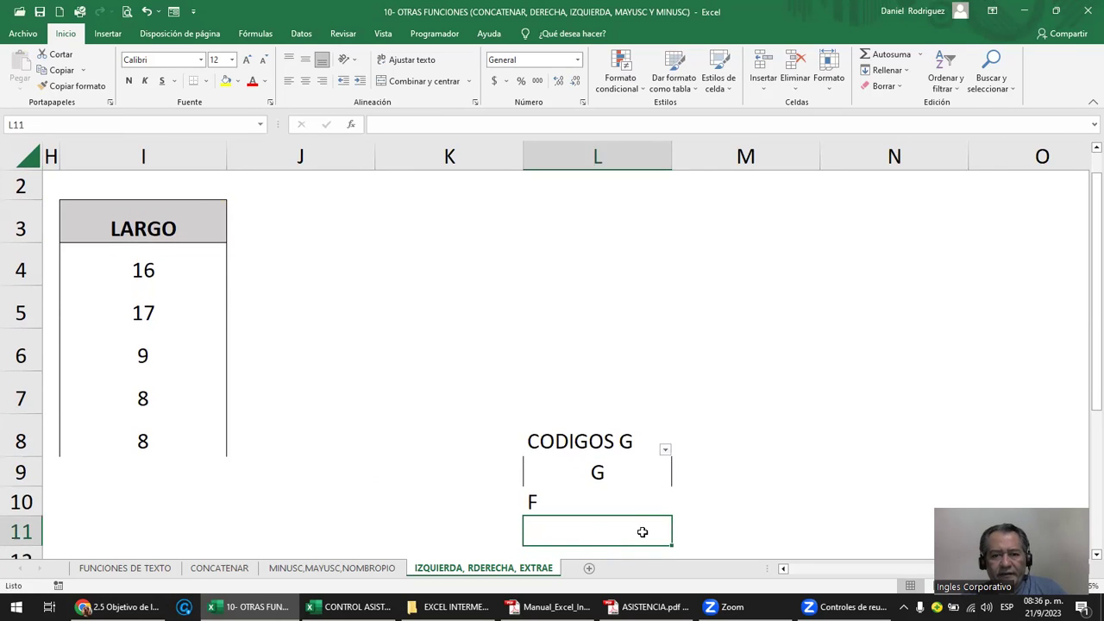
click(665, 449)
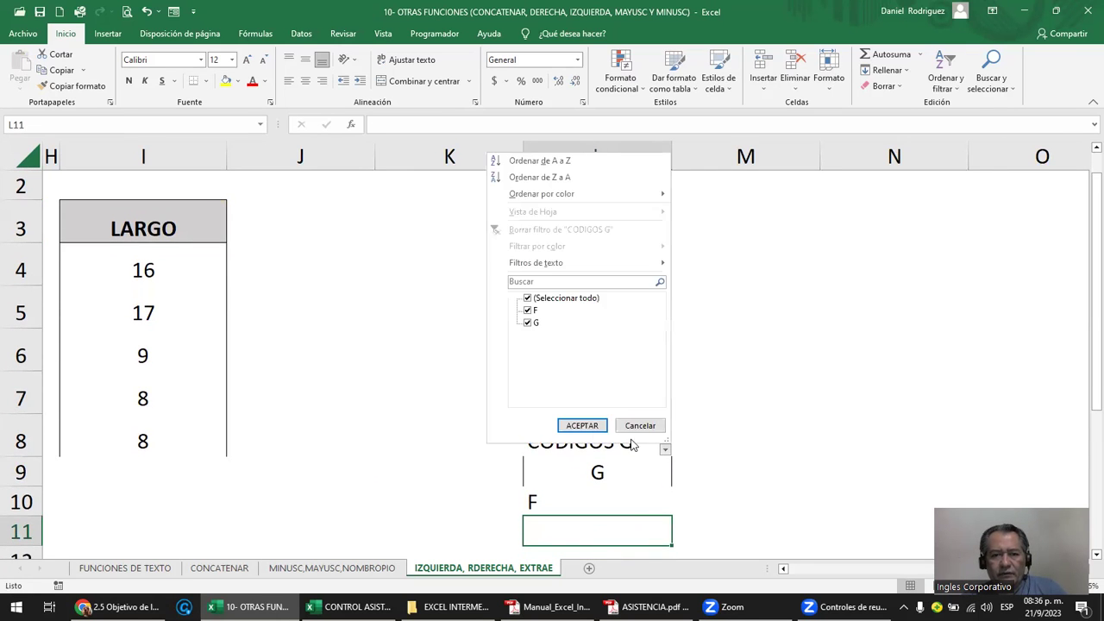
click(526, 310)
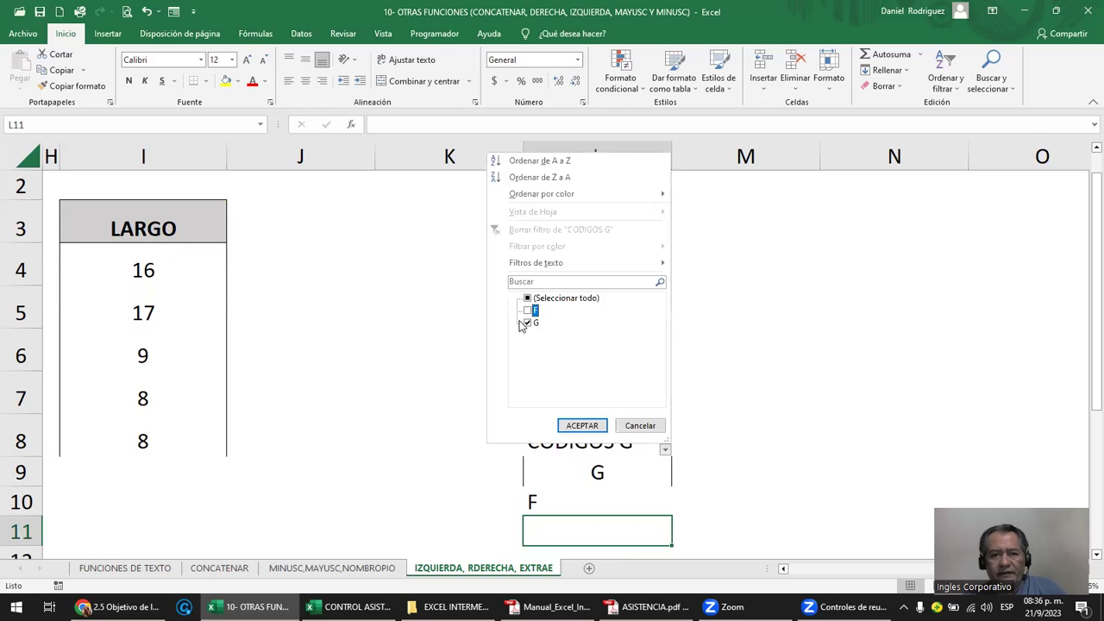
click(578, 425)
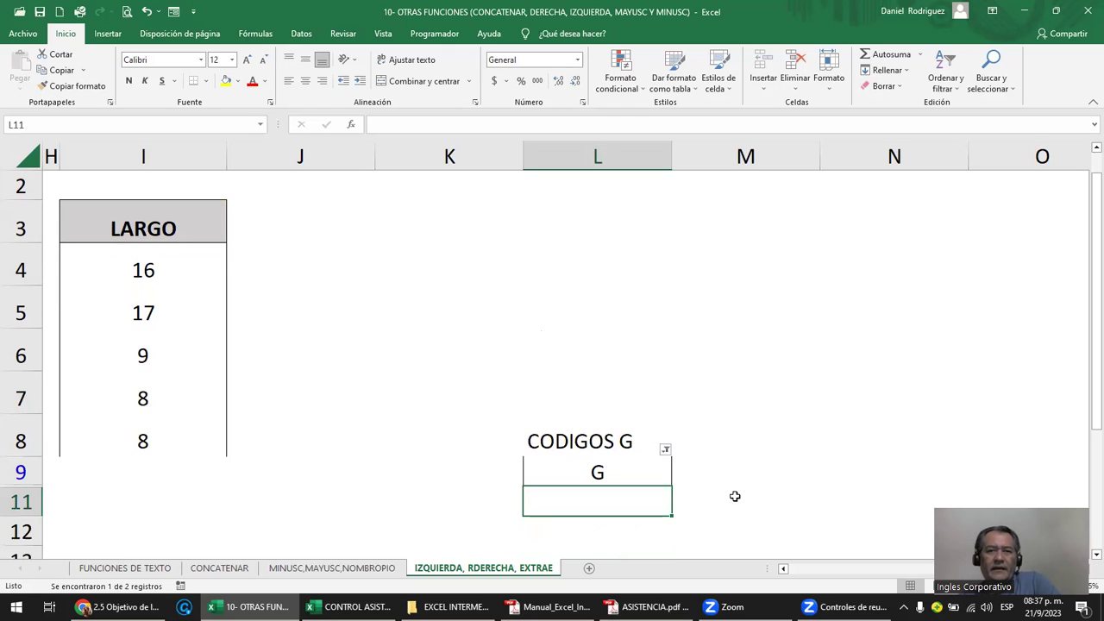
- Delete column L and return to column A
click(572, 153)
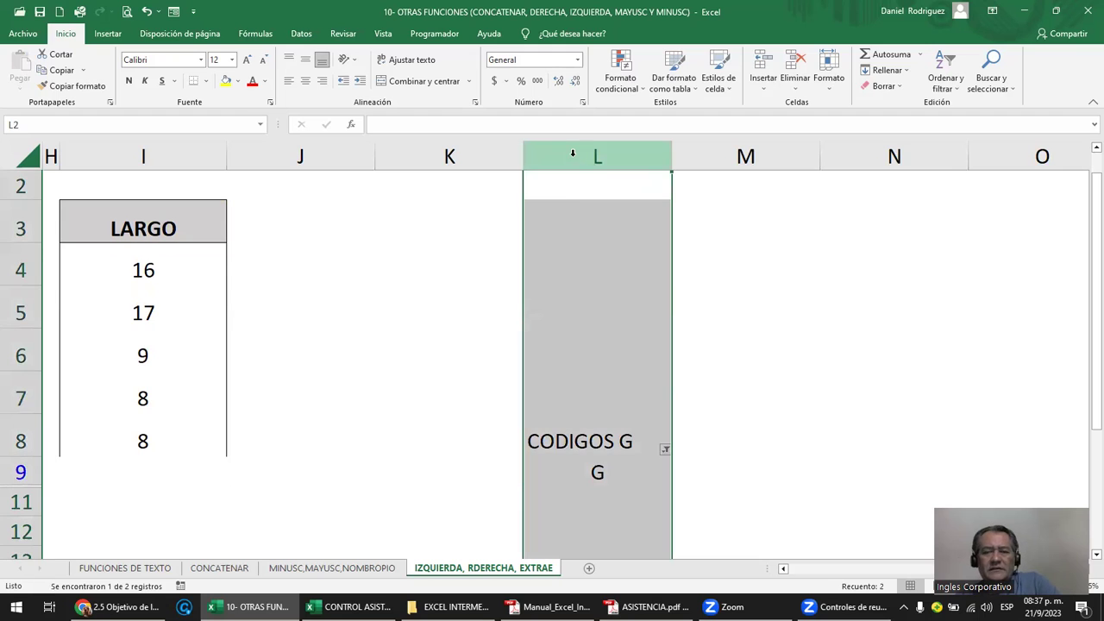
right_click(571, 154)
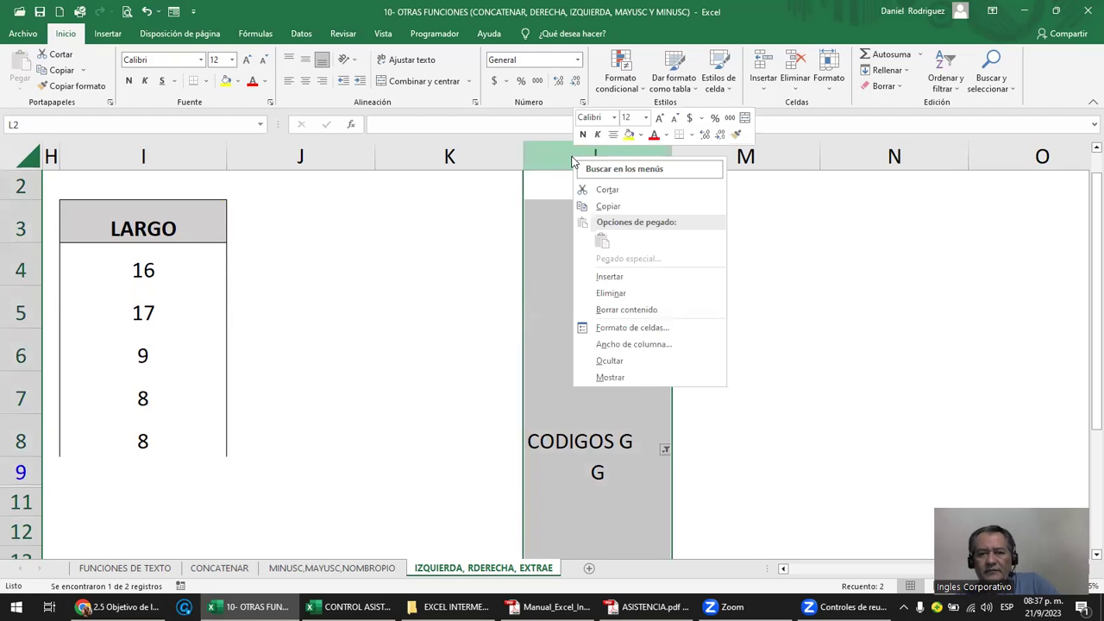
click(670, 293)
click(589, 311)
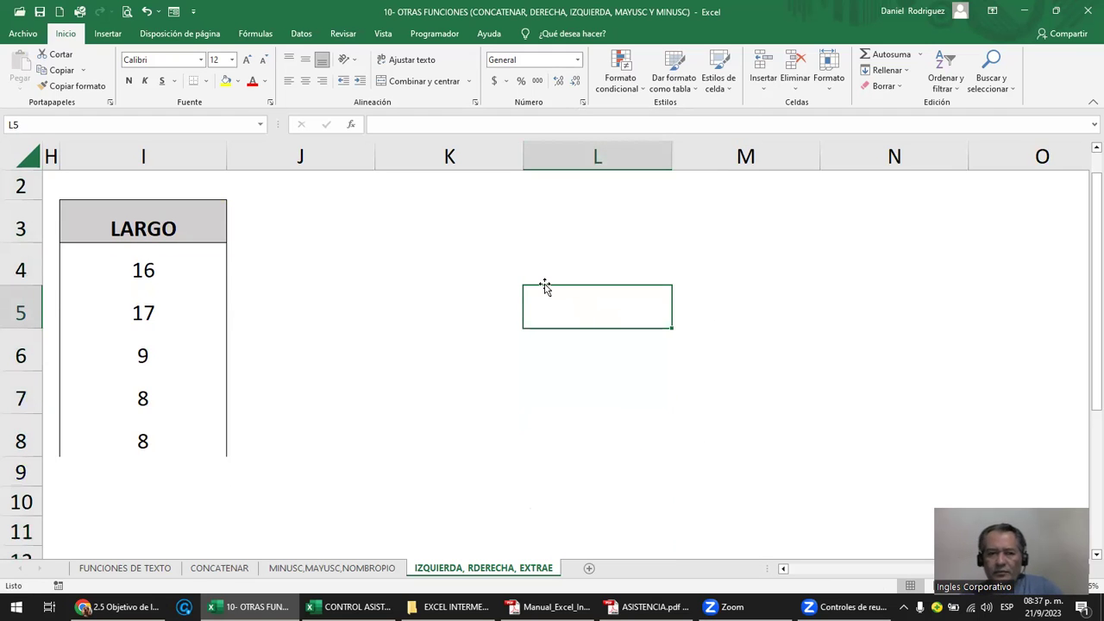
key(Left)
key(ctrl+Left)
key(ctrl+Left)
key(ctrl+Left)
key(ctrl+Left)
key(ctrl+Left)
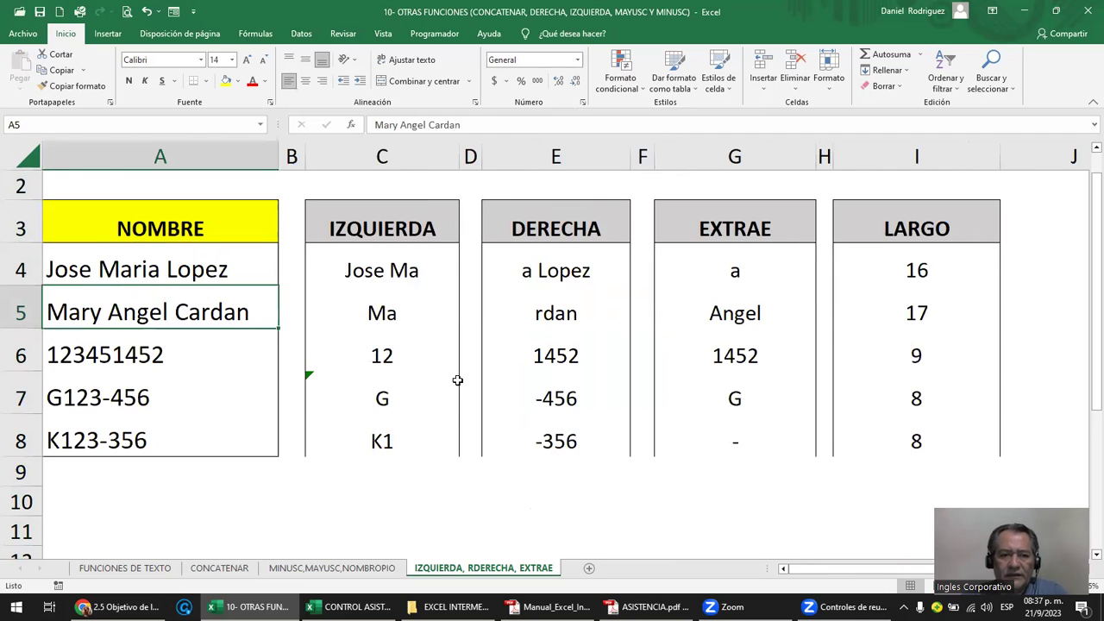
- Review C7 and the IZQUIERDA, DERECHA, EXTRAE and LARGO headers, then bring up the Chrome lesson page
click(403, 397)
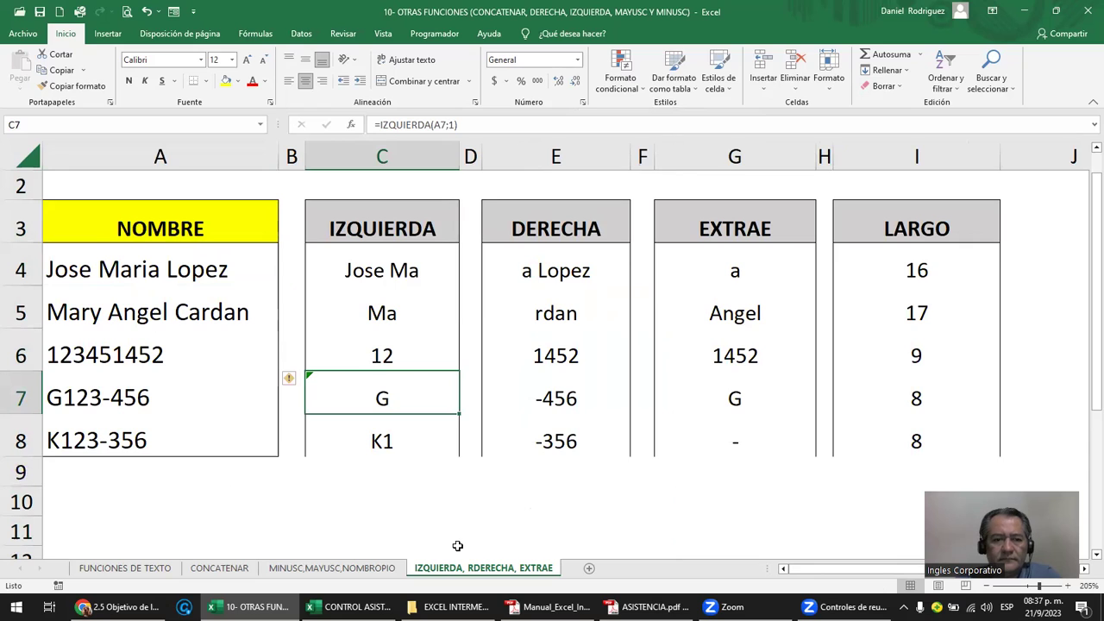
click(362, 224)
click(534, 222)
click(700, 222)
click(903, 235)
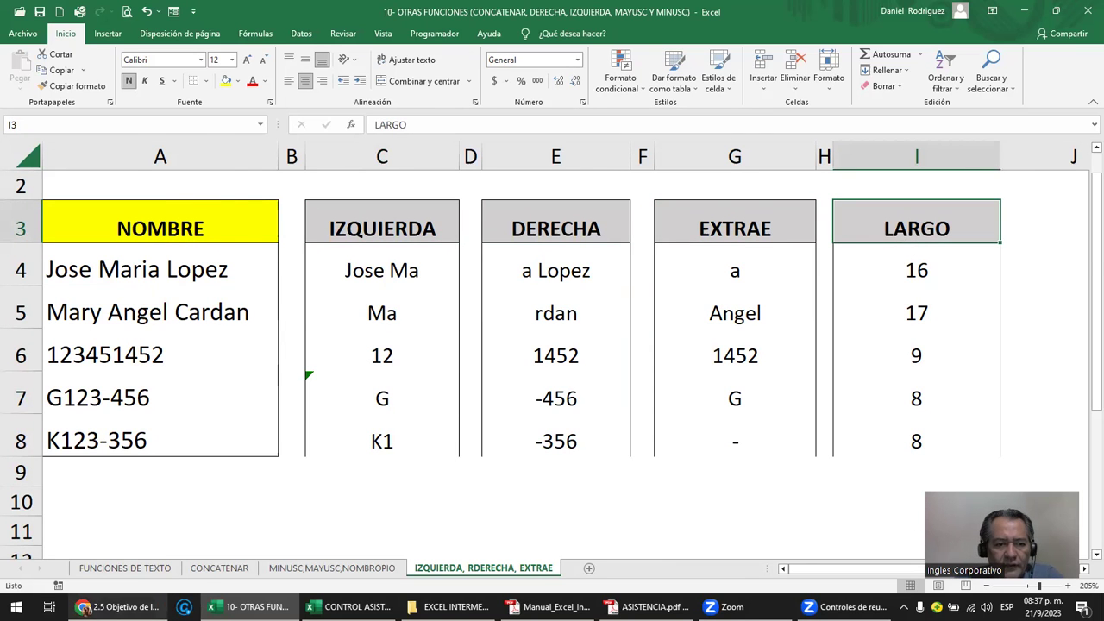
click(121, 607)
- Scroll the lesson page down to 'La función DERECHA en Excel'
scroll(358, 350, down, 5)
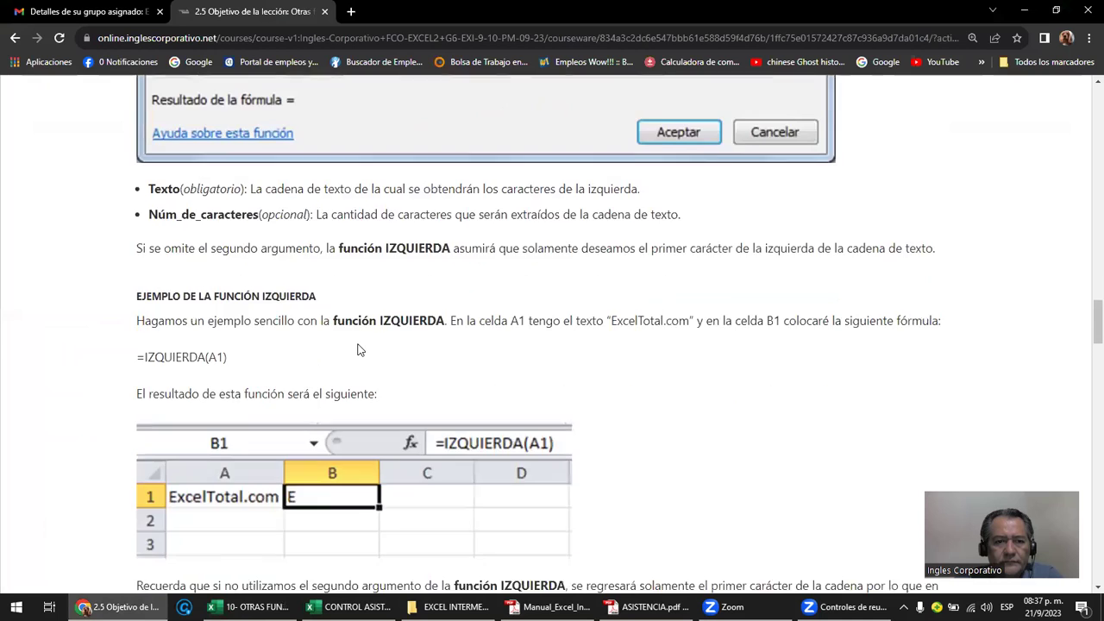
scroll(360, 350, down, 4)
scroll(359, 349, down, 1)
scroll(357, 348, down, 1)
scroll(358, 348, down, 1)
scroll(358, 348, down, 1)
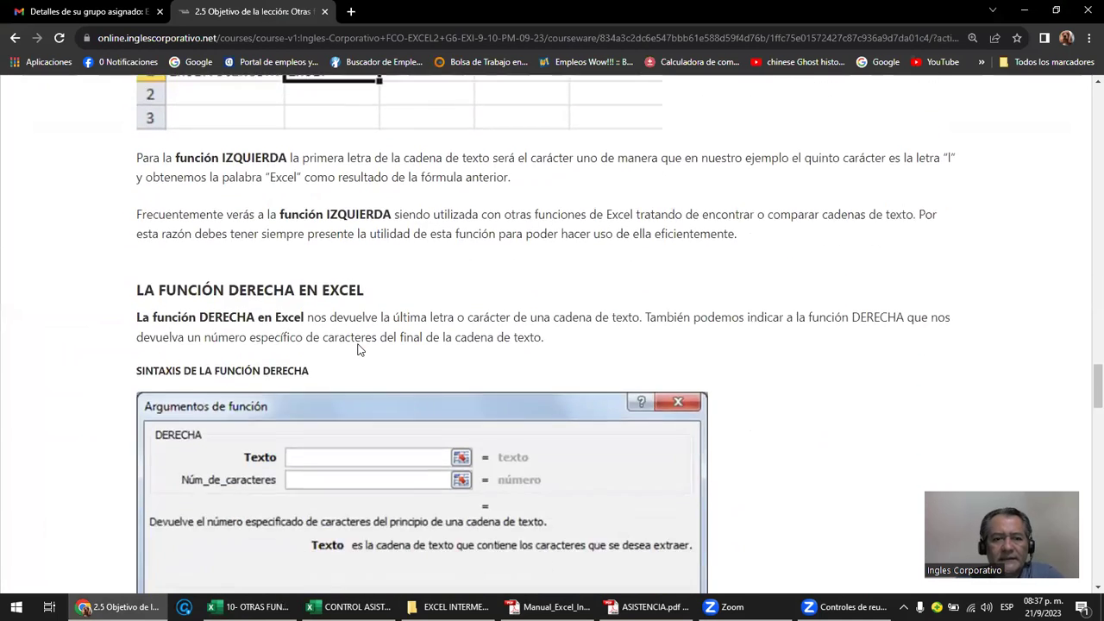
scroll(359, 349, down, 2)
scroll(358, 348, down, 1)
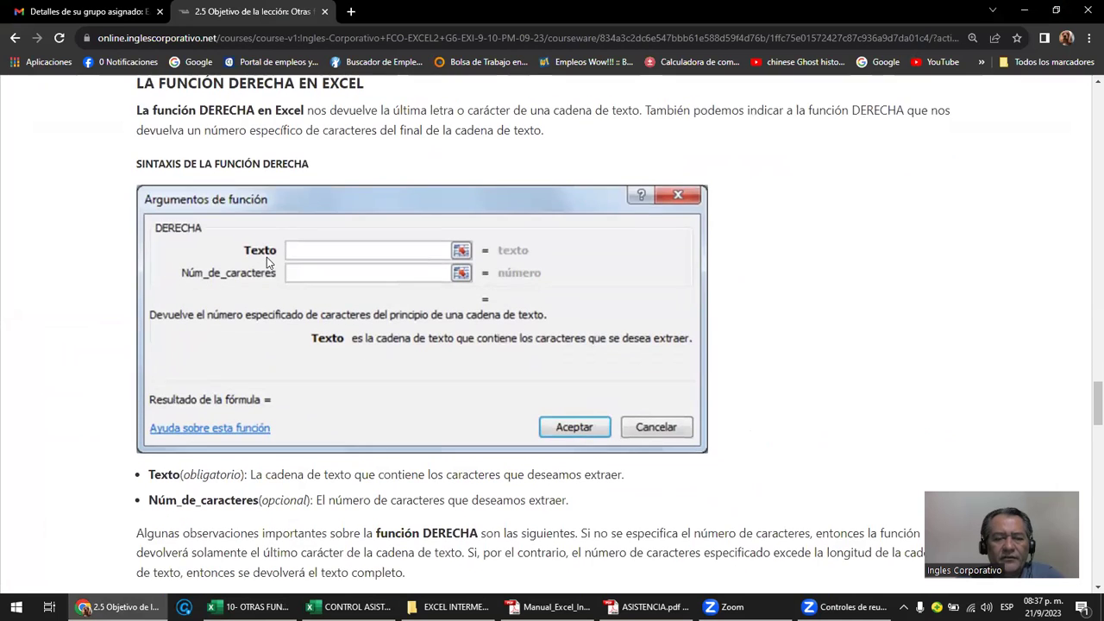
- Back in Excel, clear G4:G8 and choose EXTRAE from the function search for G4
click(250, 607)
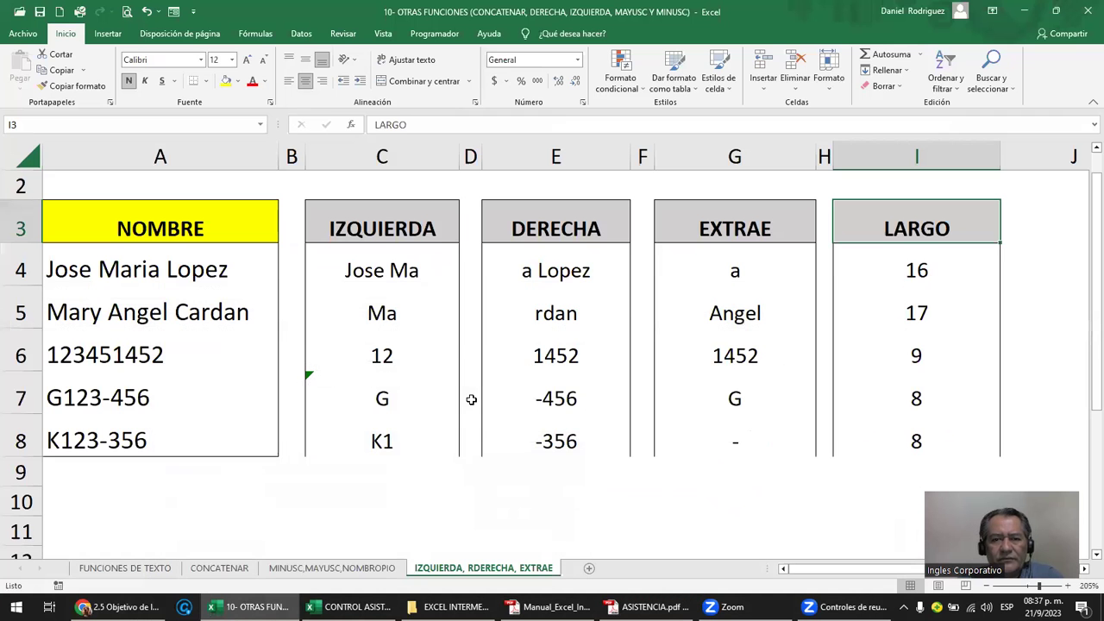
drag(750, 286, 745, 422)
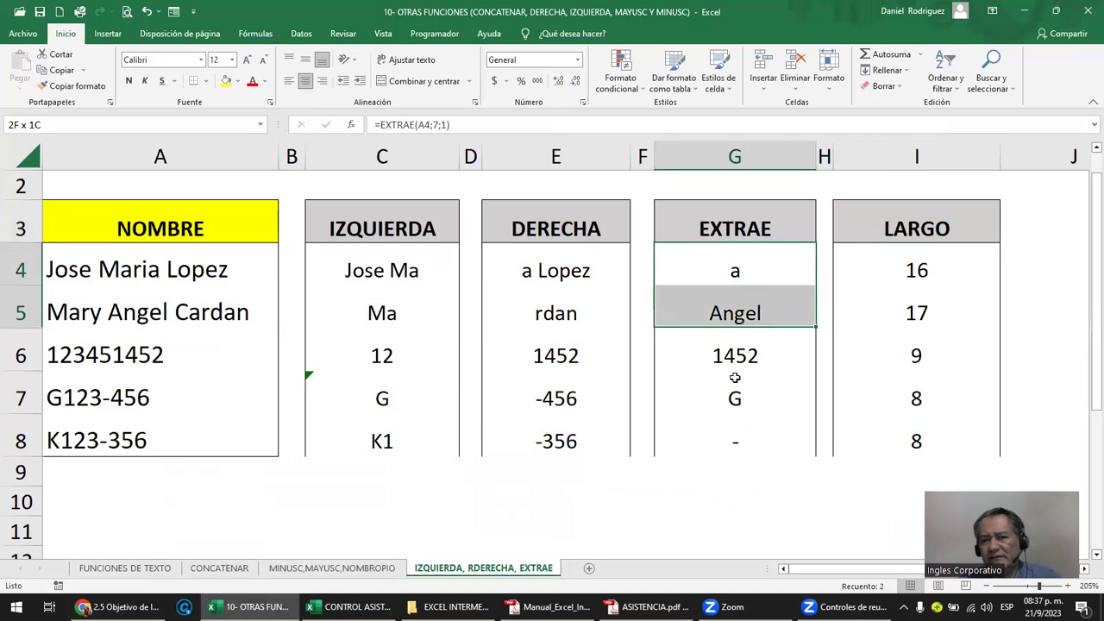
key(Delete)
click(729, 262)
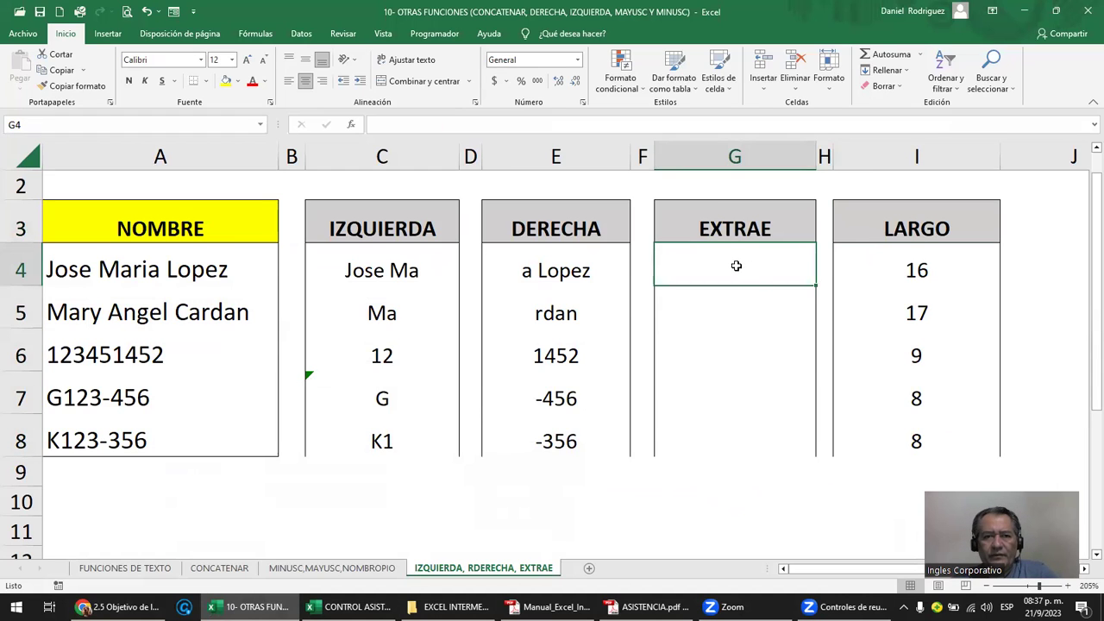
click(353, 127)
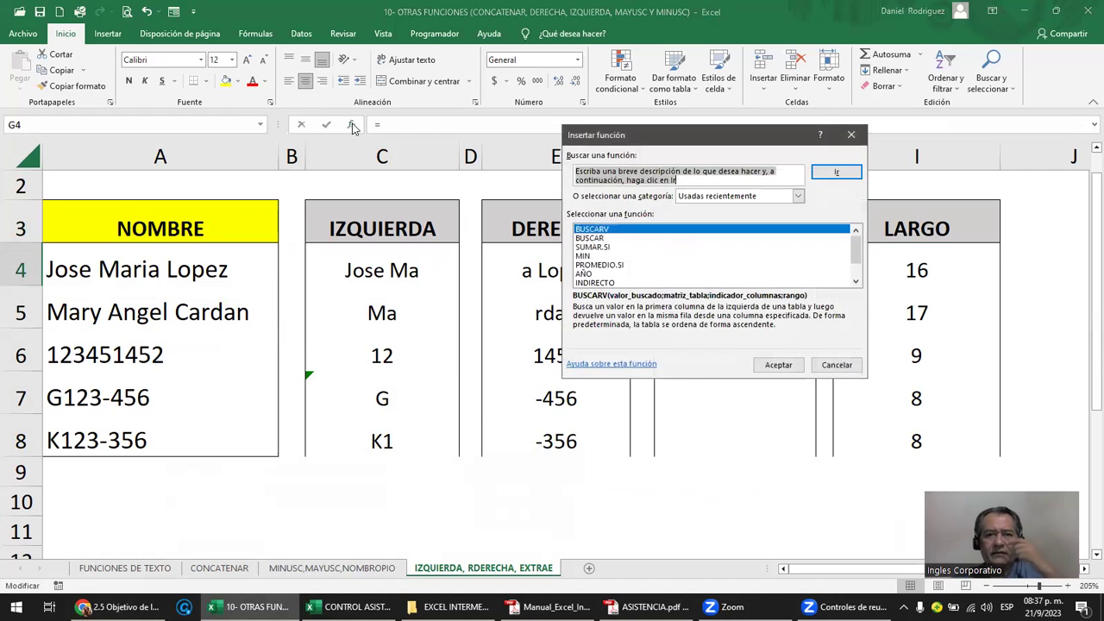
text(EXTRAE)
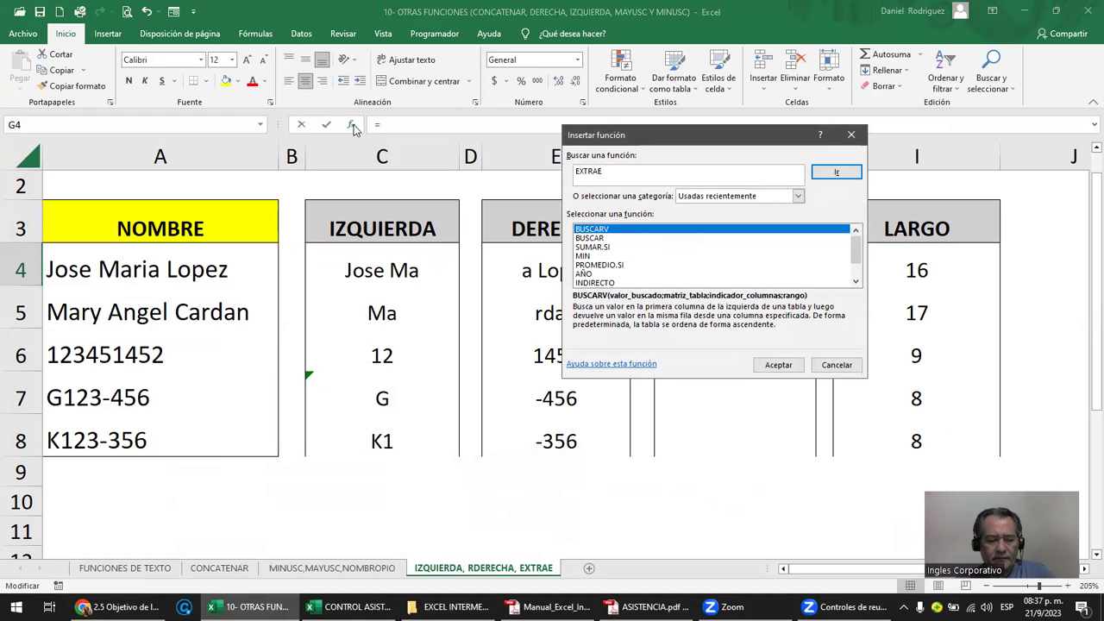
key(Return)
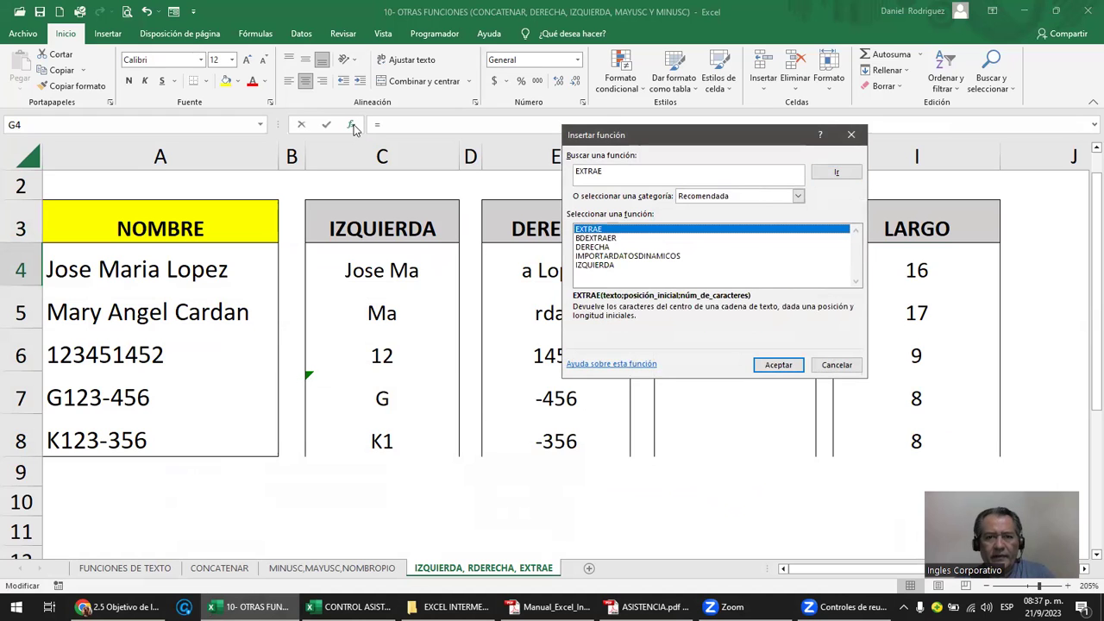
click(601, 247)
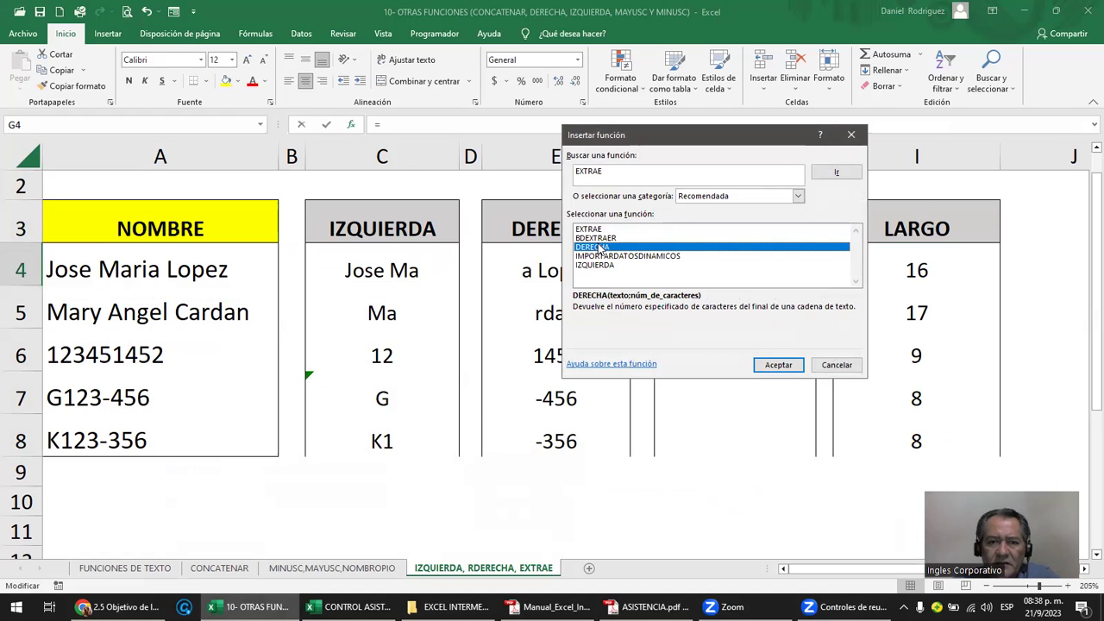
click(599, 266)
double_click(591, 229)
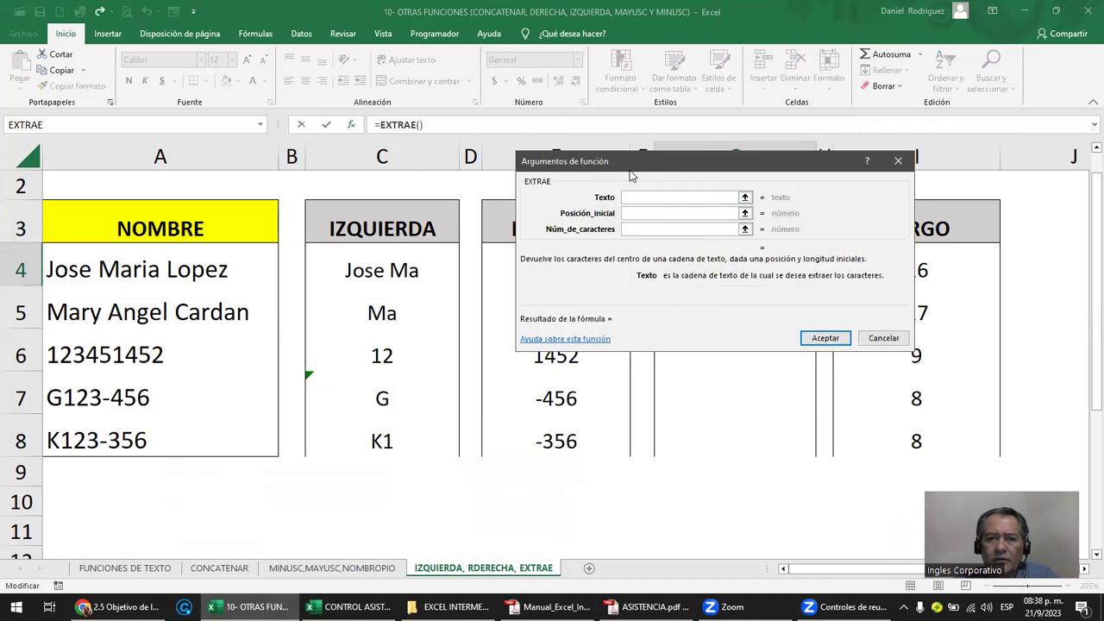
- Set EXTRAE arguments A4, 7 and 2, then fill the formula down to G8
drag(630, 175, 637, 306)
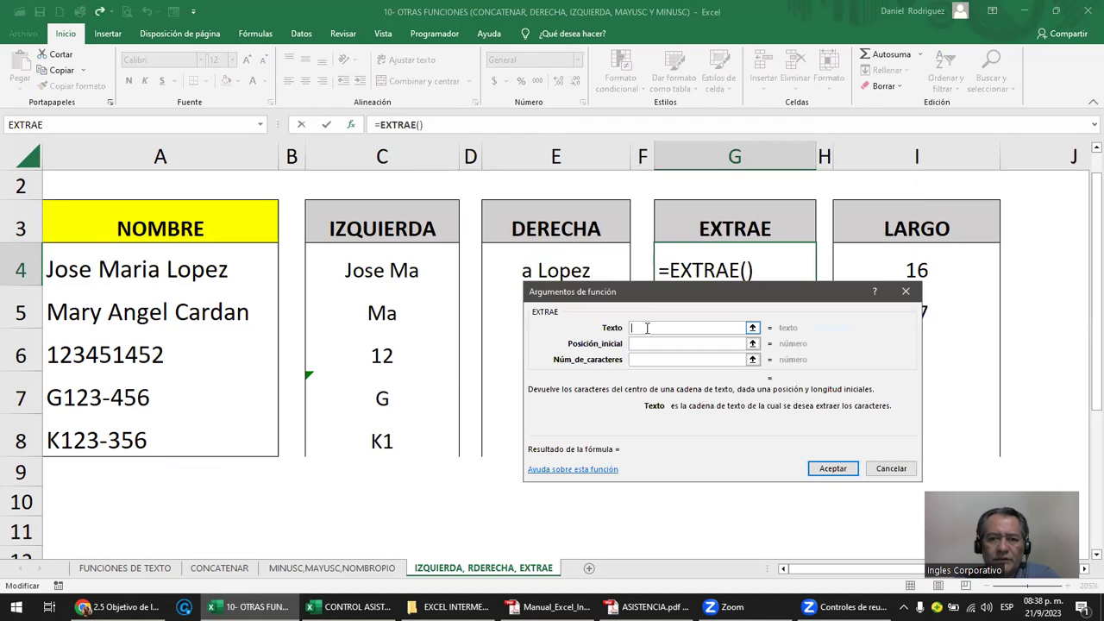
click(210, 268)
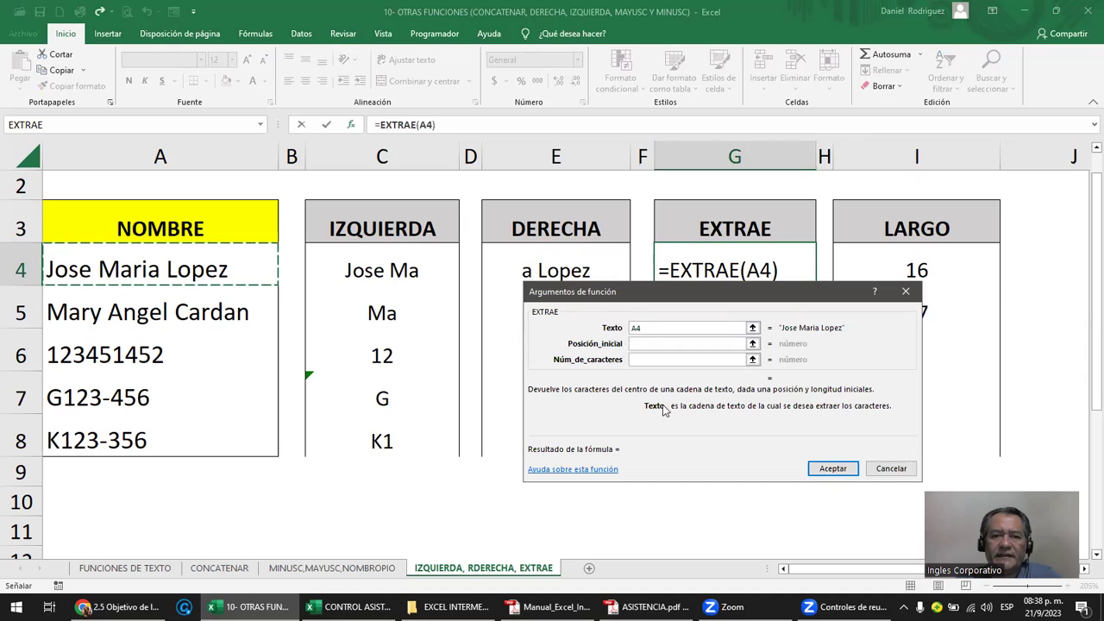
click(656, 346)
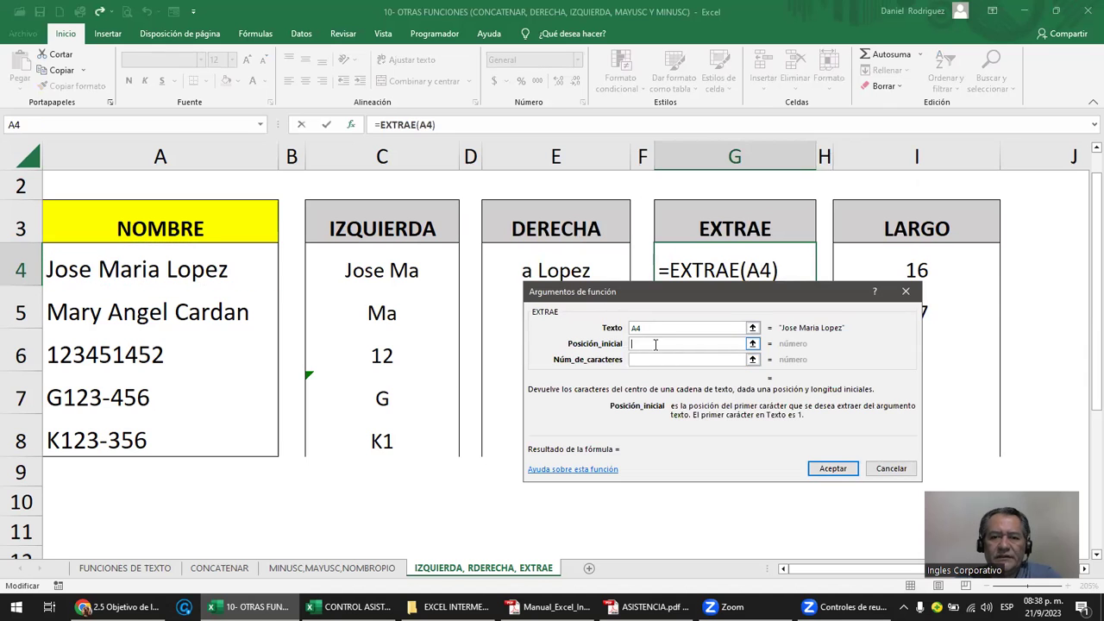
text(7)
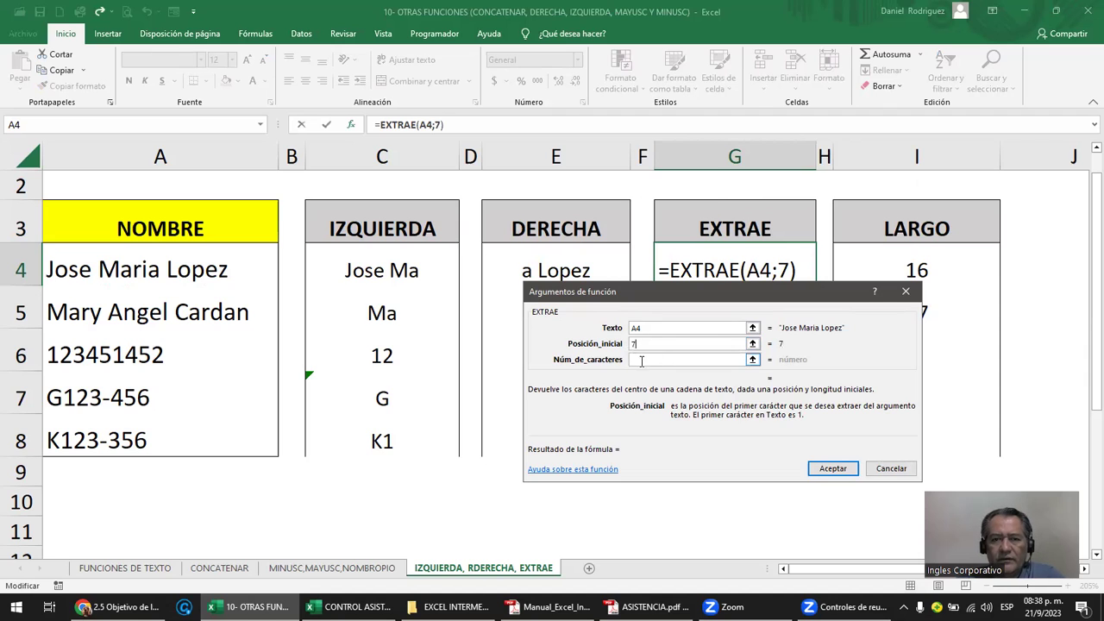
click(635, 360)
text(2)
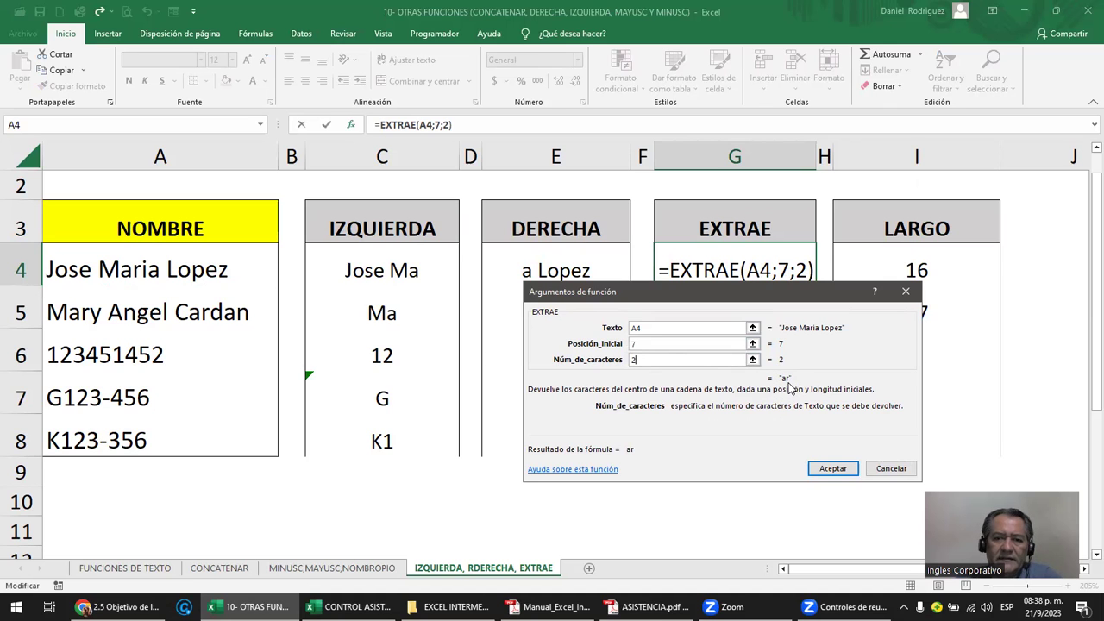
click(831, 467)
drag(815, 286, 815, 447)
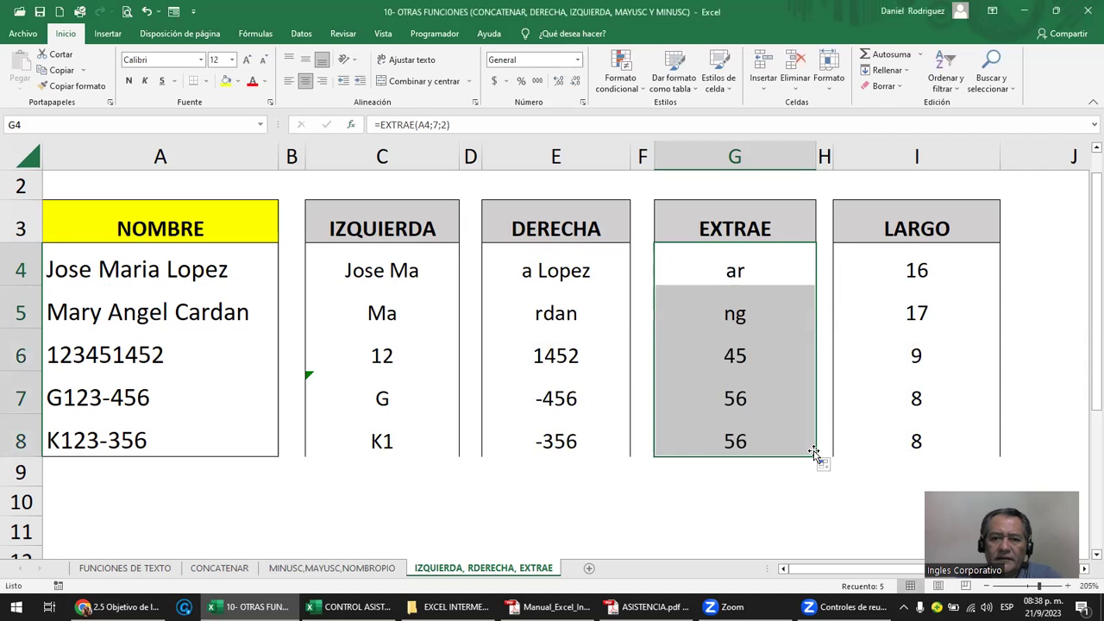
click(556, 273)
- Clear E4:E8 and choose DERECHA from the function search for E4
drag(556, 273, 537, 423)
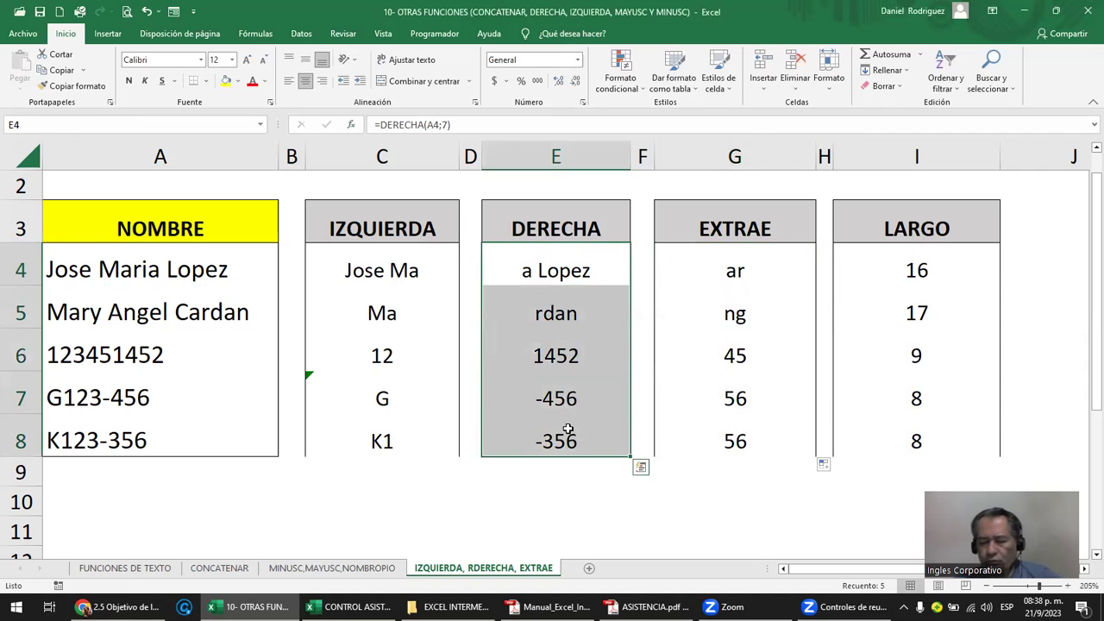
key(Delete)
click(561, 263)
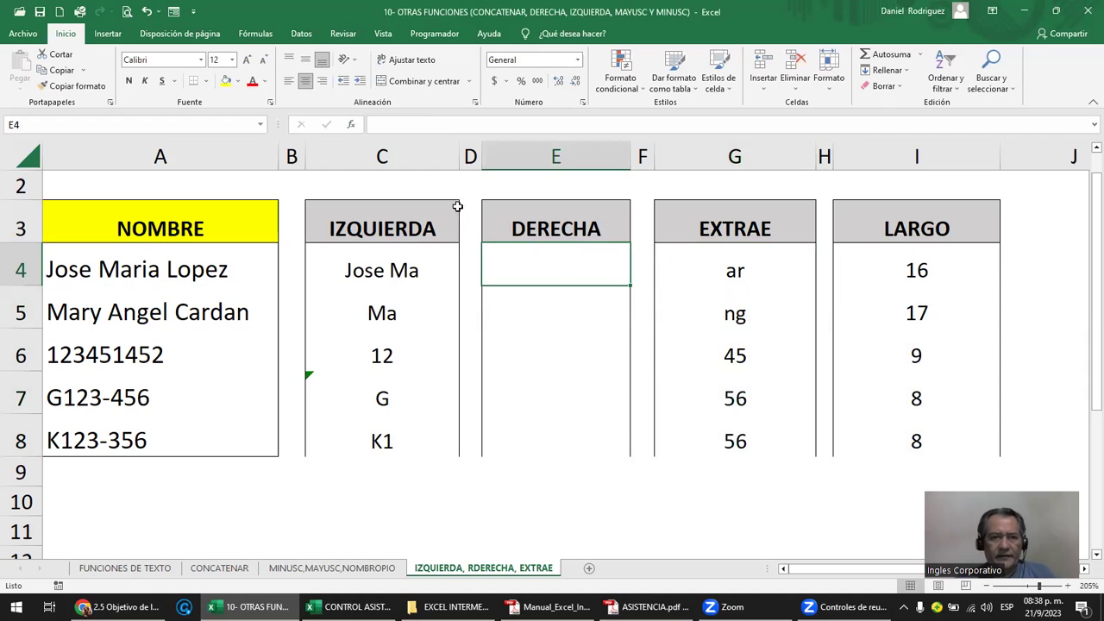
click(352, 126)
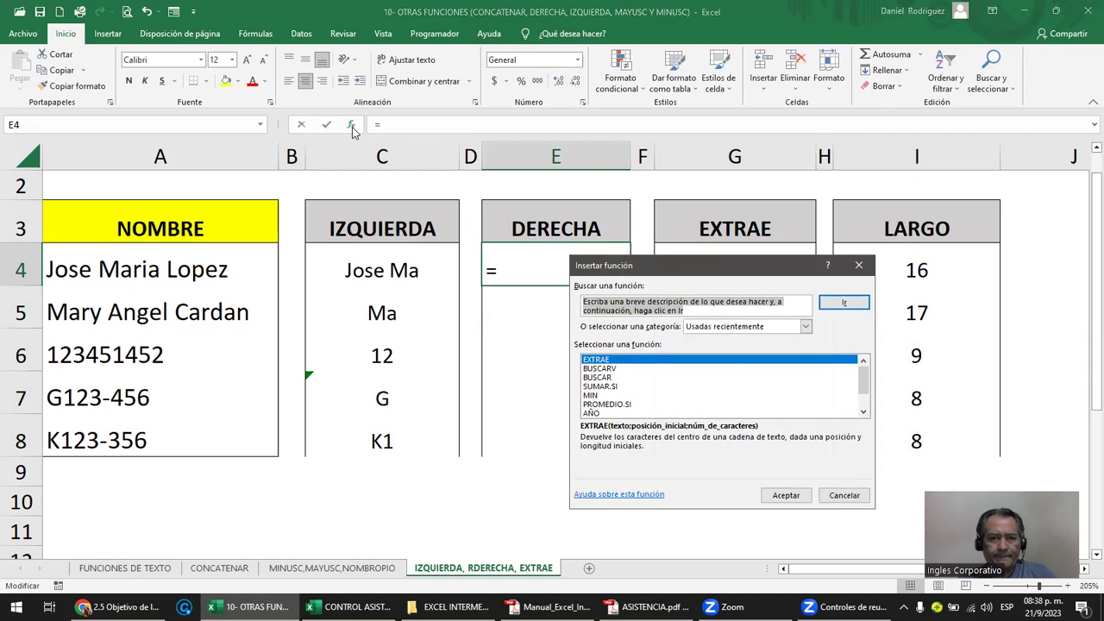
text(DERECHA)
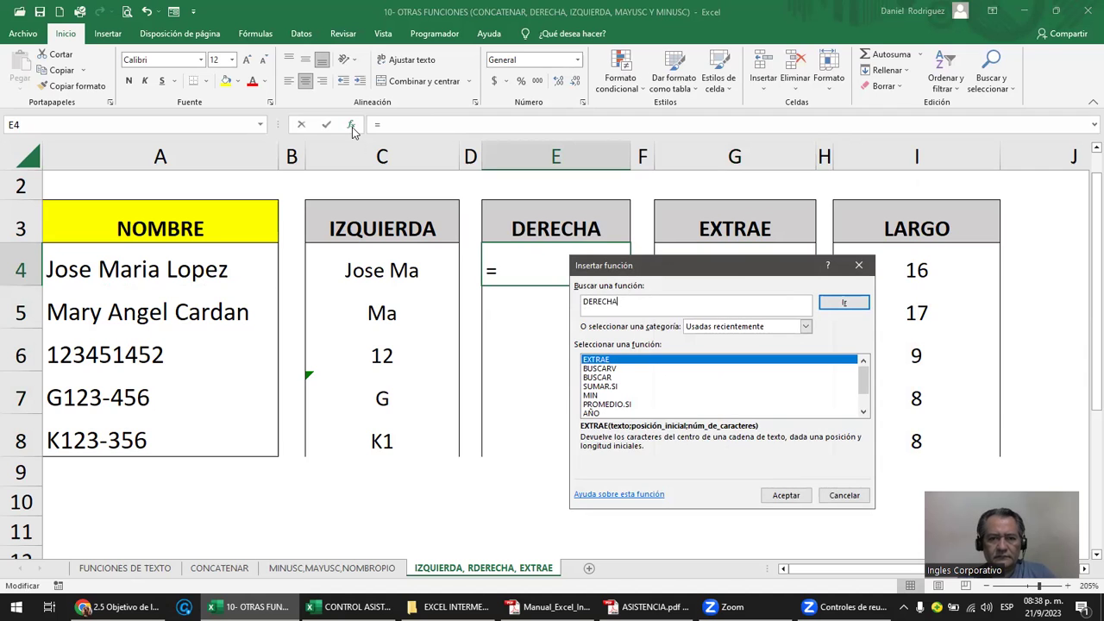
key(Return)
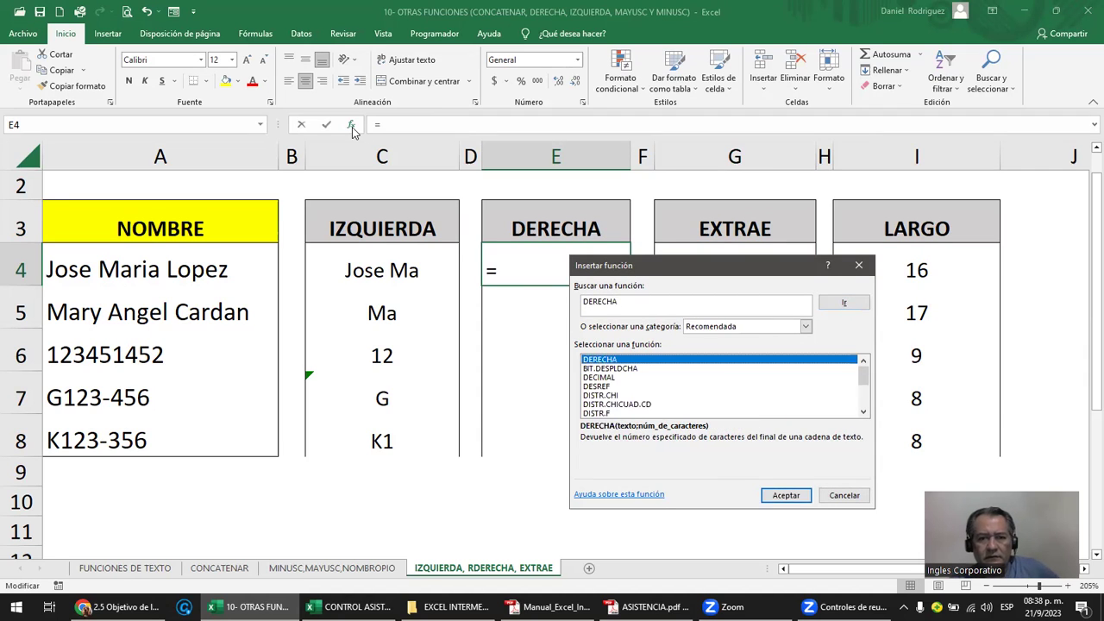
double_click(608, 361)
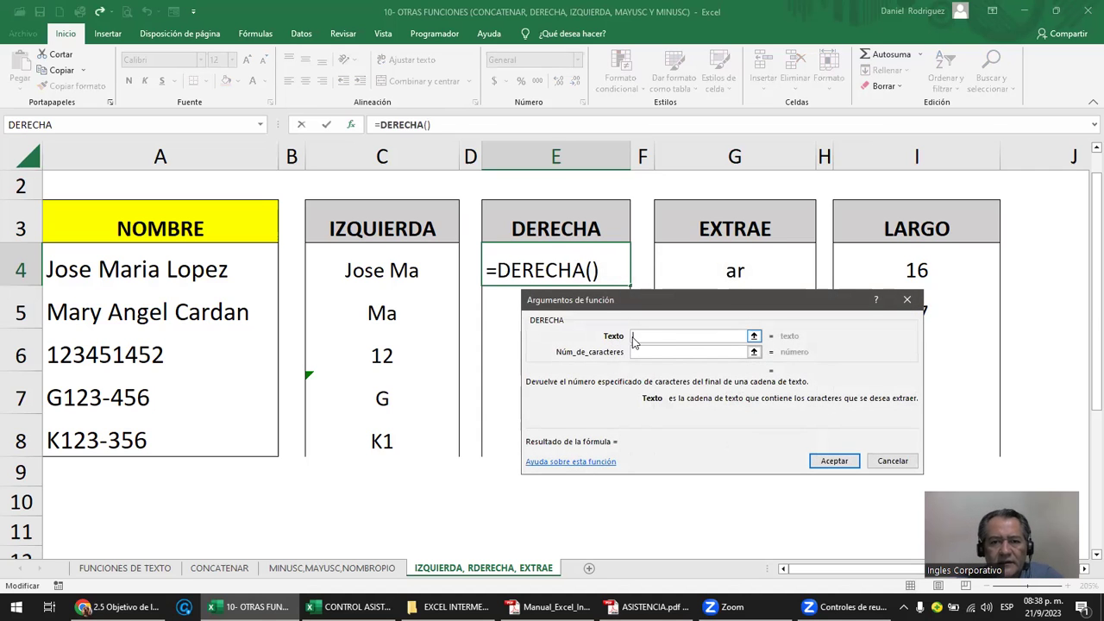
- Set DERECHA arguments A4 and 5, then fill =DERECHA(A4;5) down to E8
click(199, 262)
click(636, 351)
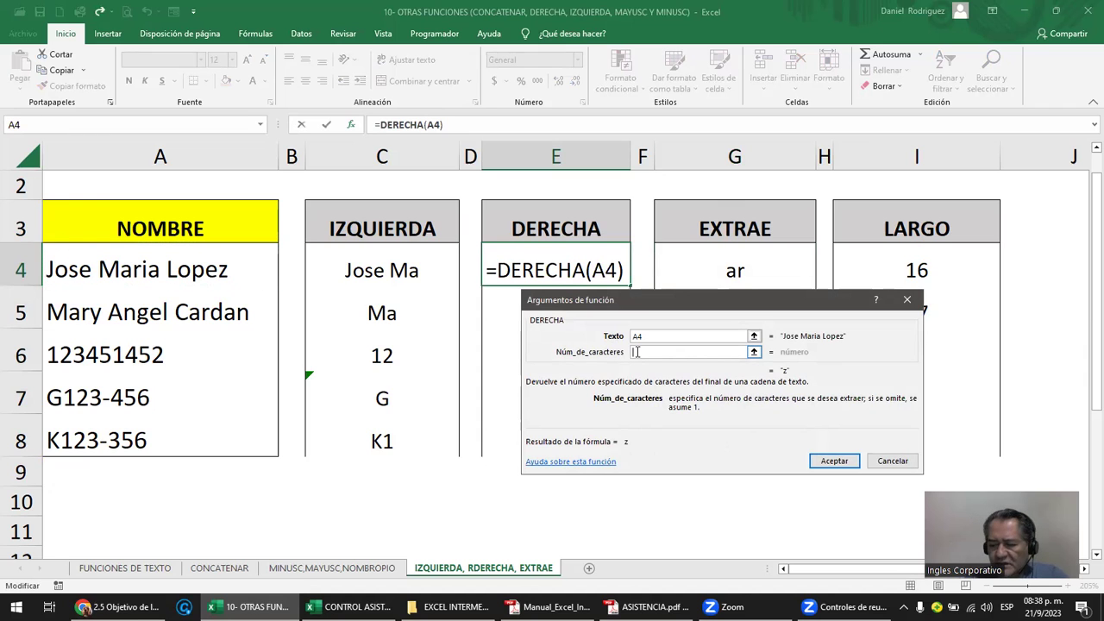
text(5)
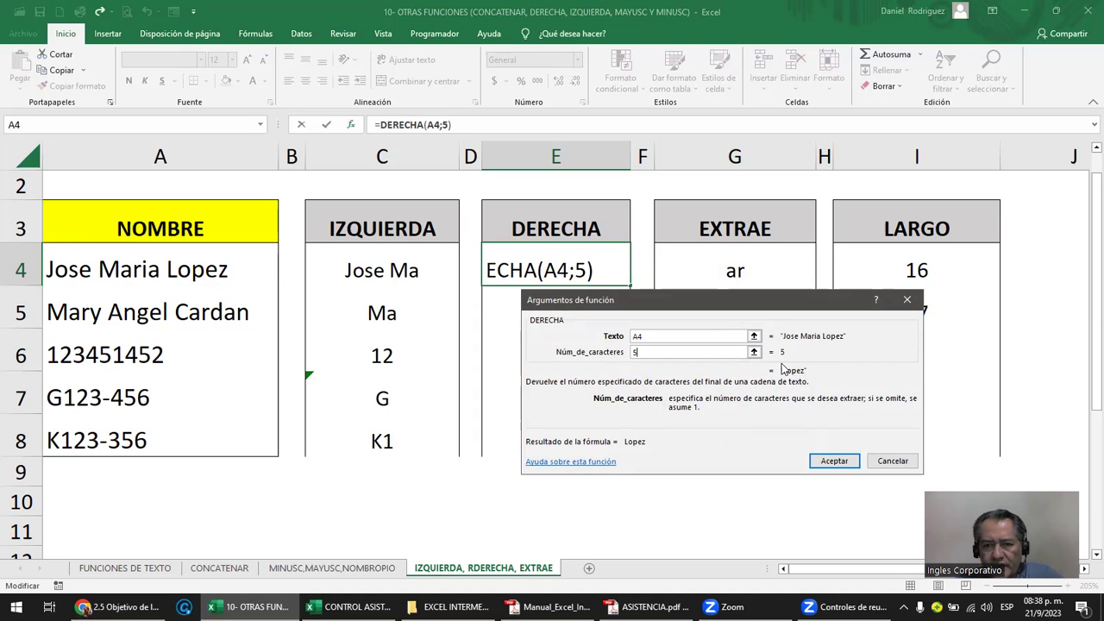
click(827, 462)
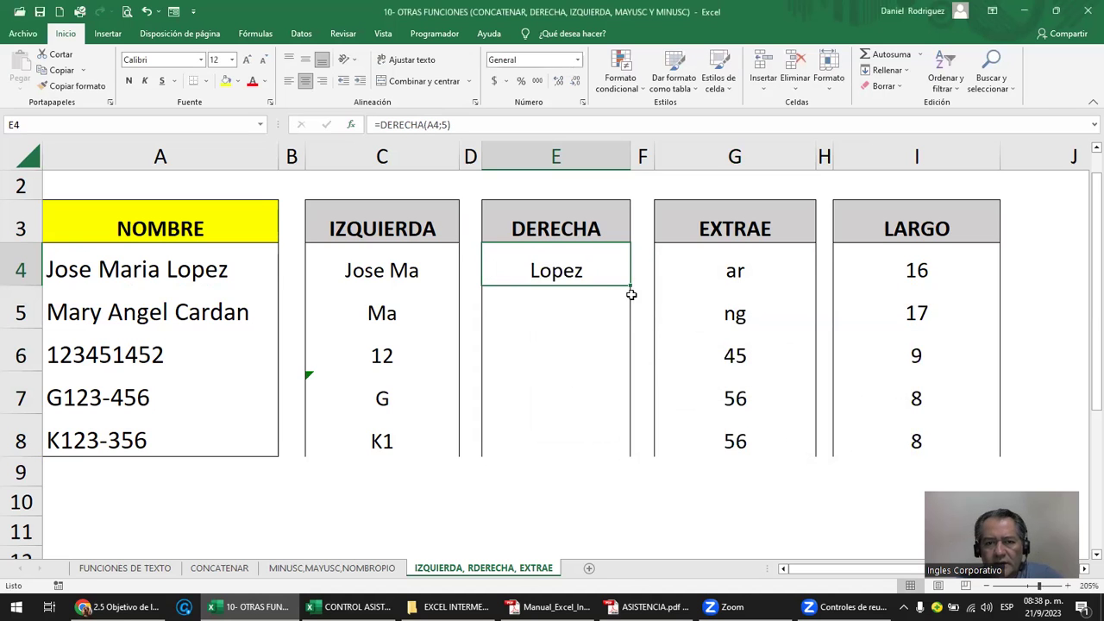
drag(627, 286, 621, 441)
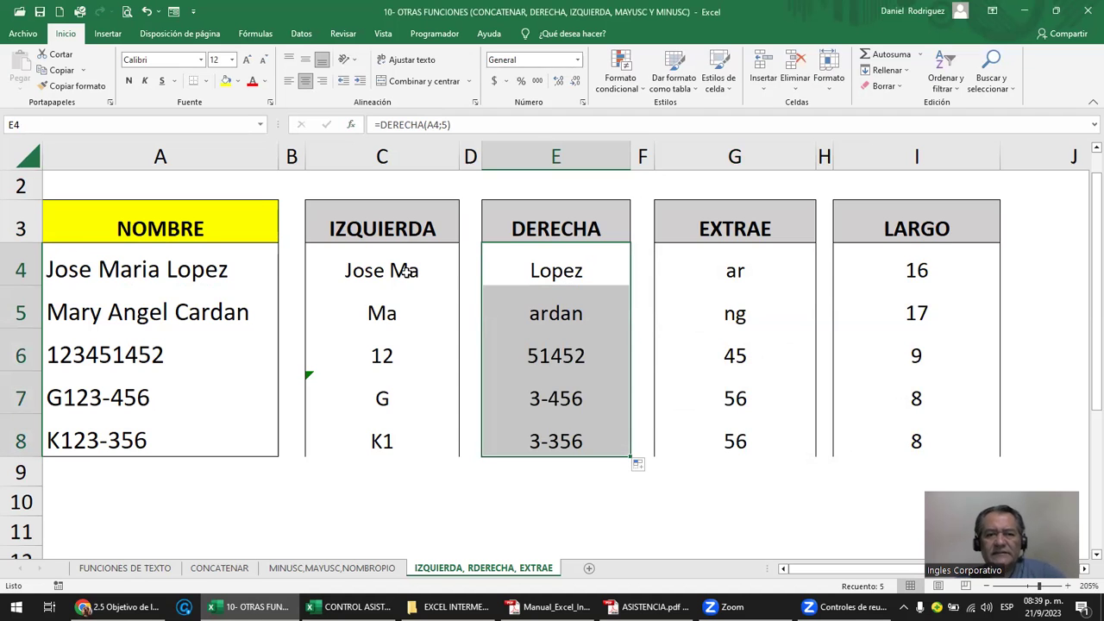
click(398, 391)
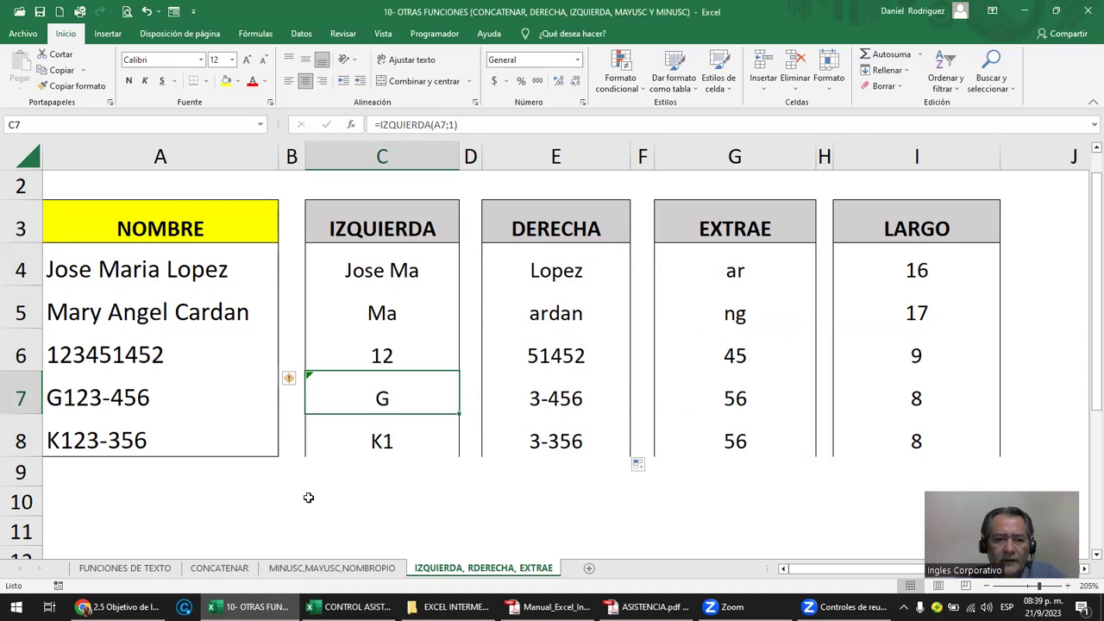
- Switch to FUNCIONES DE TEXTO and highlight the MAYUSC, MINUSC and NOMPROPIO rows
click(125, 568)
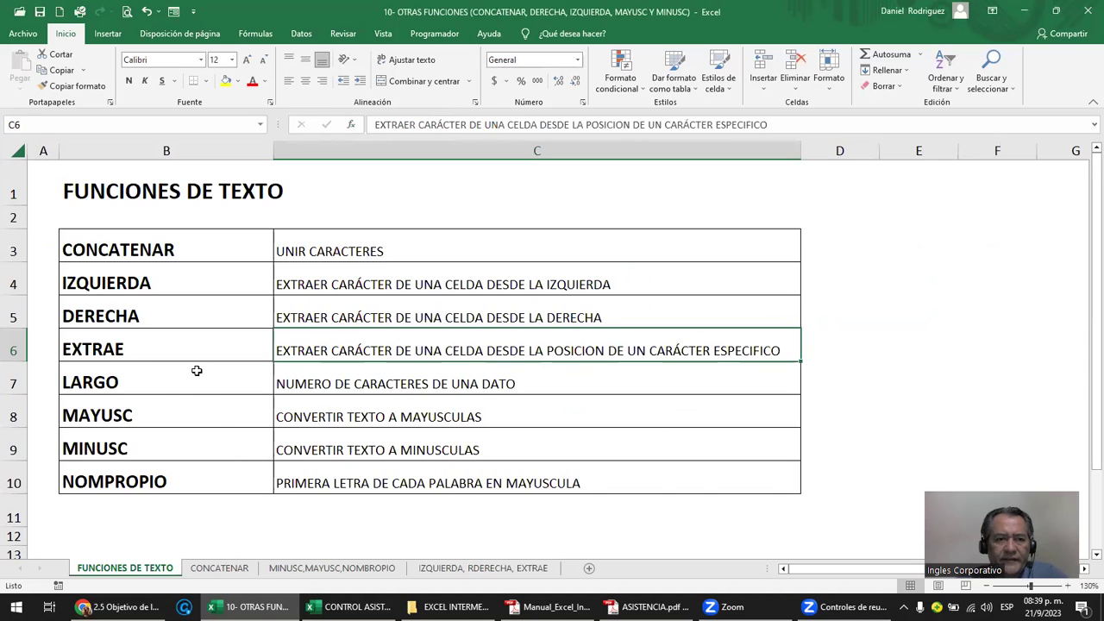
drag(161, 407, 296, 407)
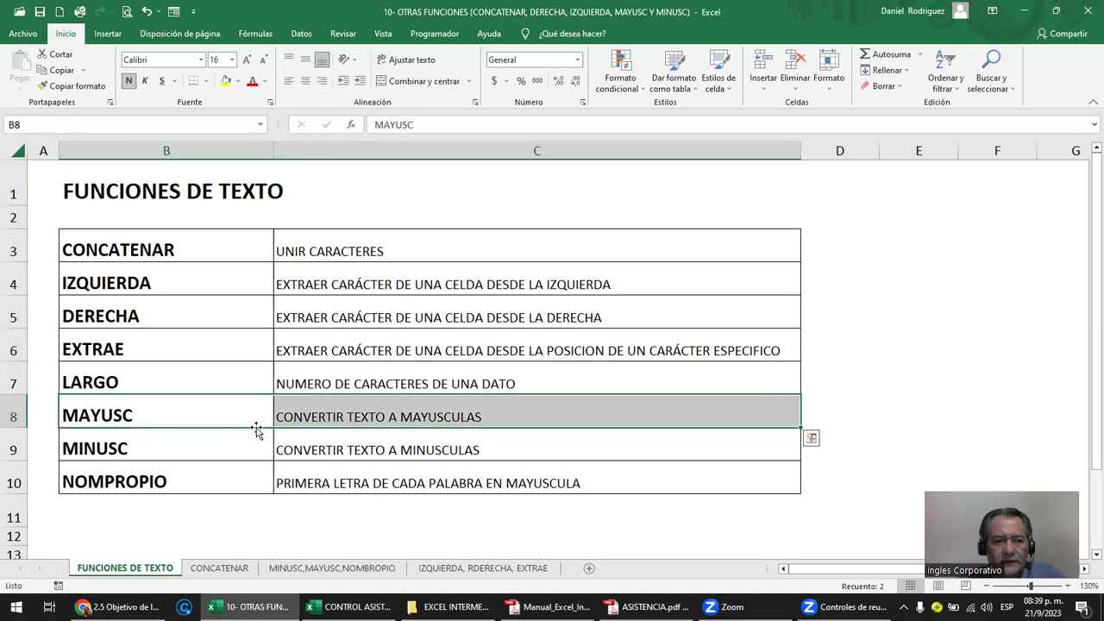
drag(121, 446, 308, 440)
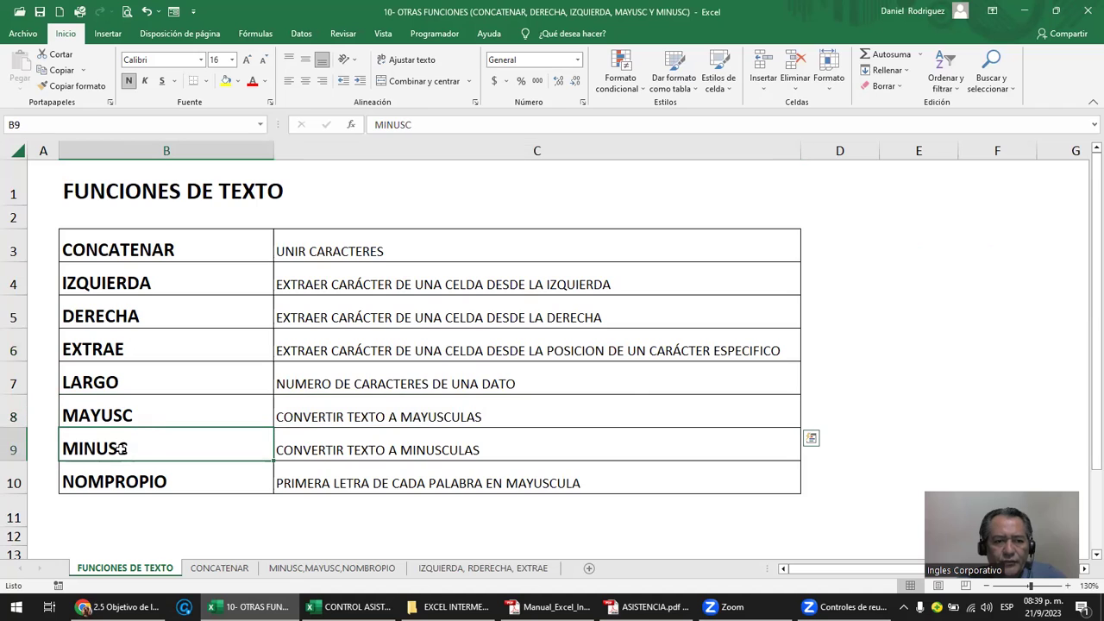
drag(176, 411, 281, 434)
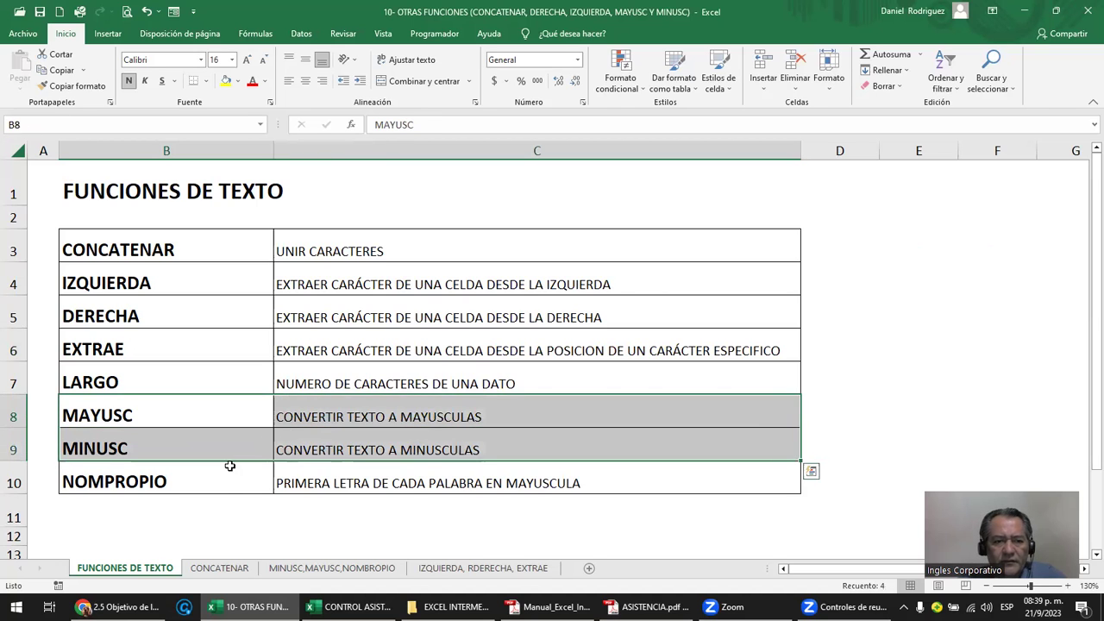
click(165, 471)
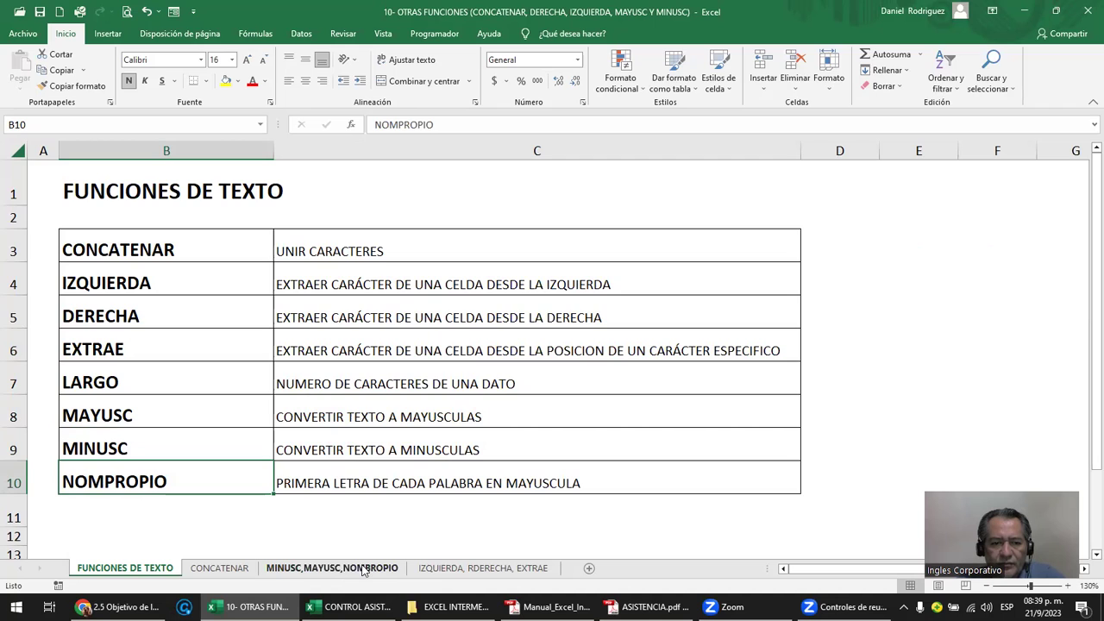
- Switch to the MINUSC,MAYUSC,NOMBROPIO sheet and review the TEXTO ORIGEN names and surnames
click(354, 574)
click(335, 342)
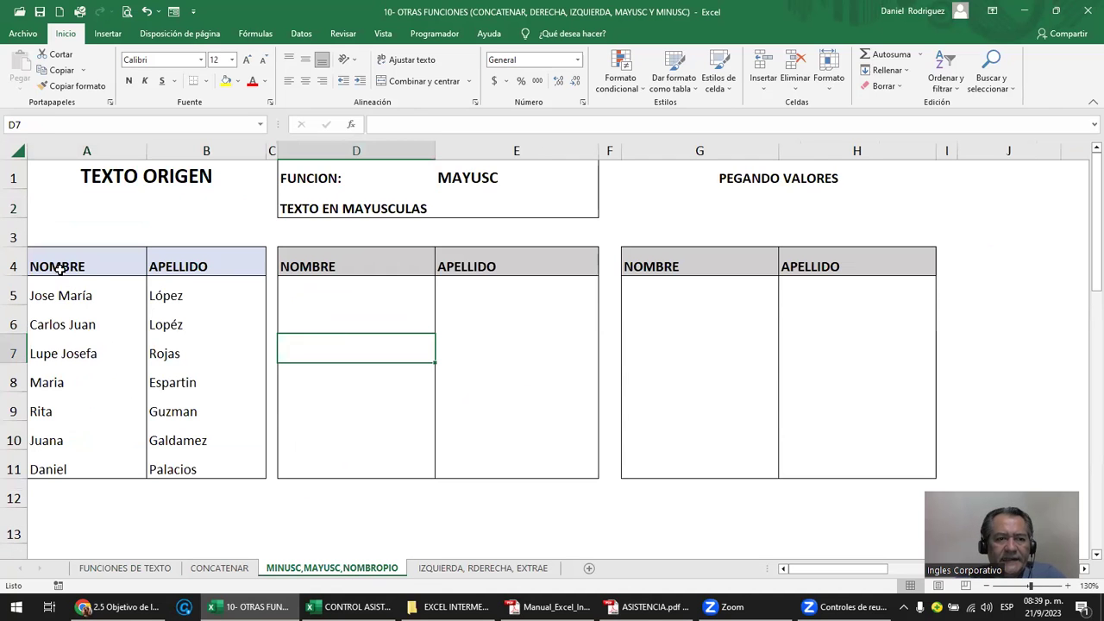
drag(59, 269, 227, 439)
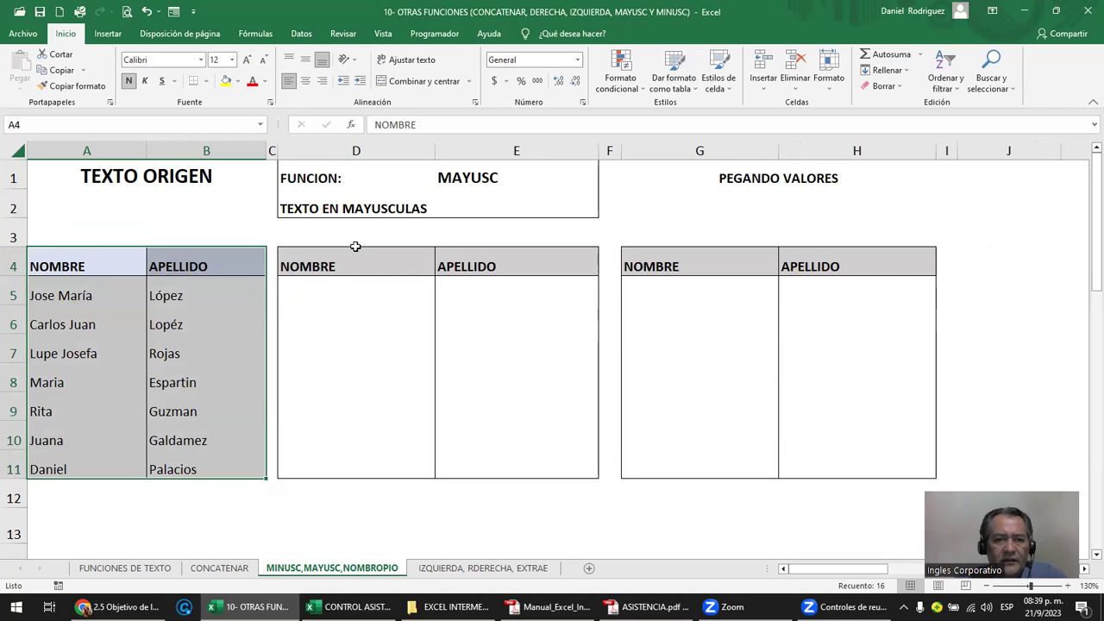
click(432, 178)
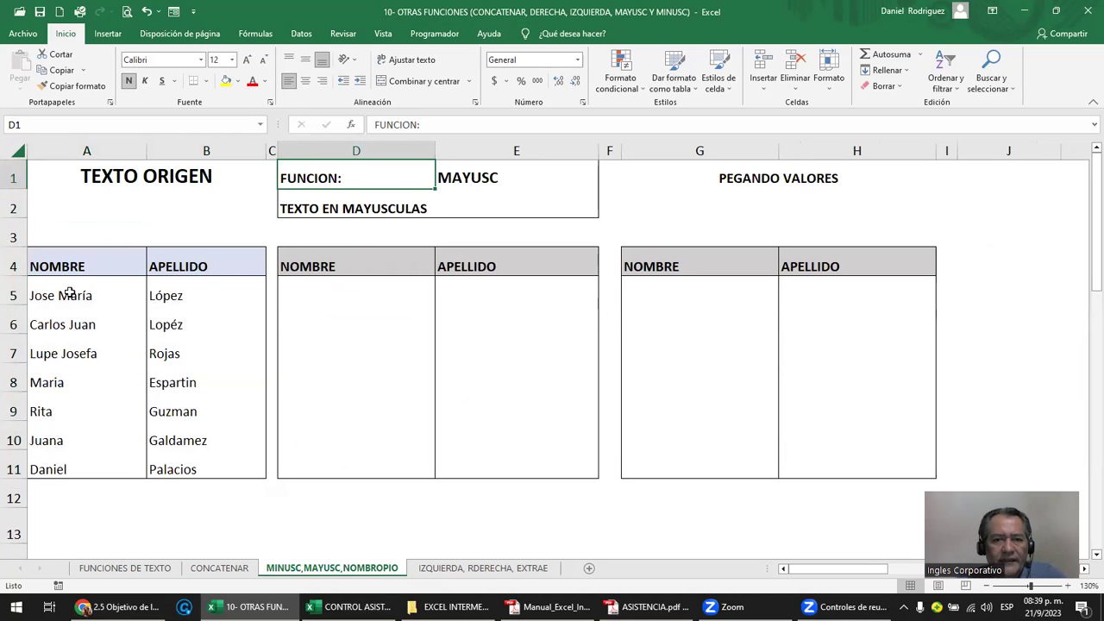
drag(69, 294, 183, 466)
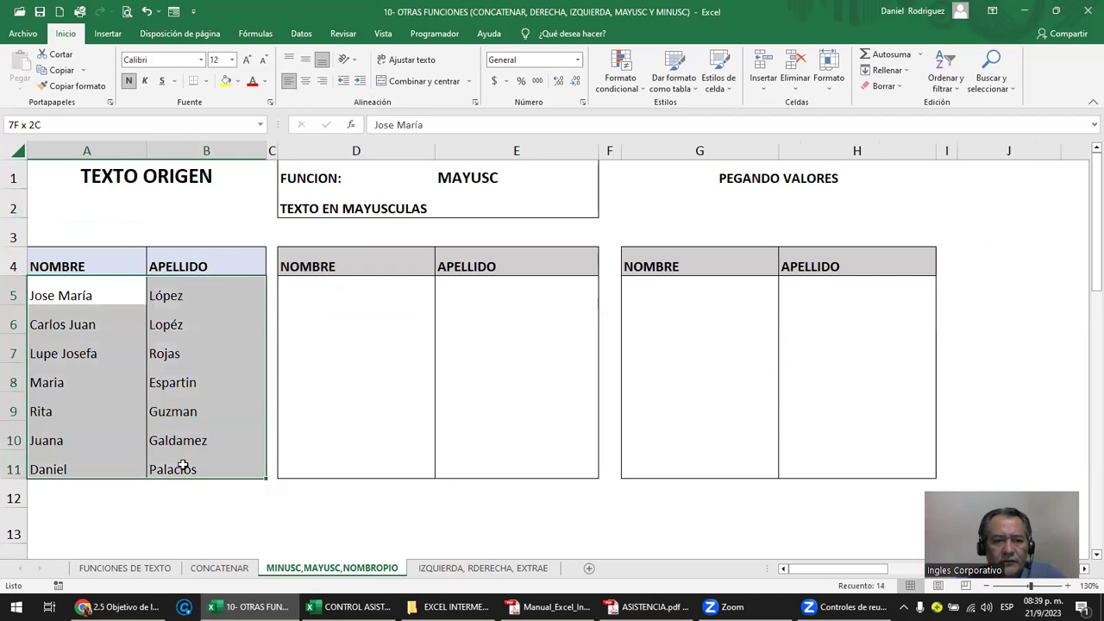
- Enter =MAYUSC(A5) in D5 and fill it down to D11 for uppercase first names
click(381, 283)
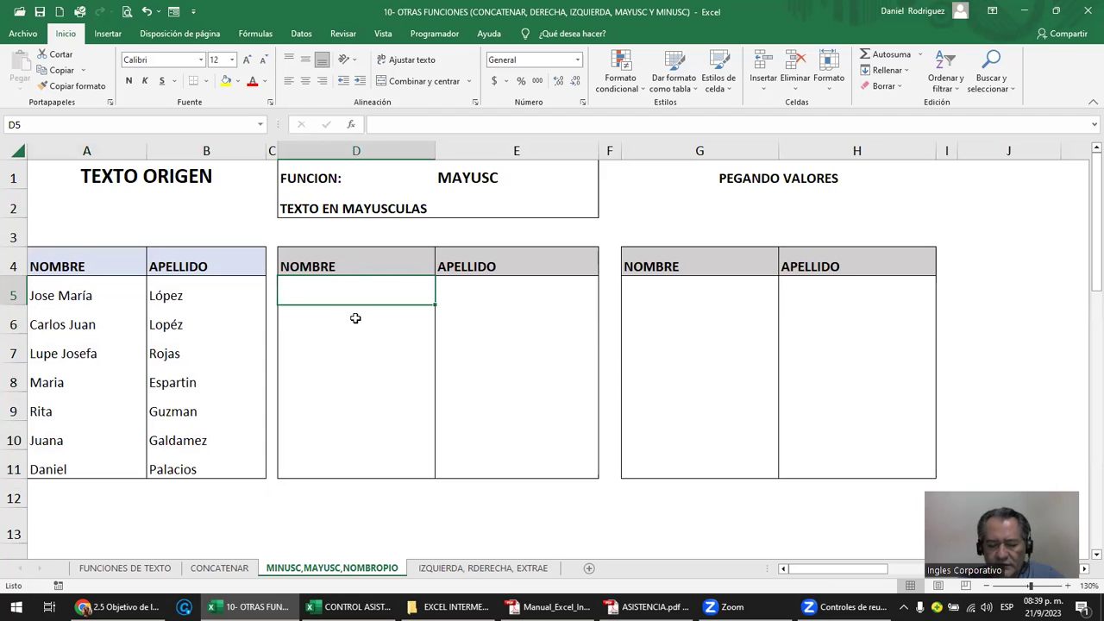
text(=)
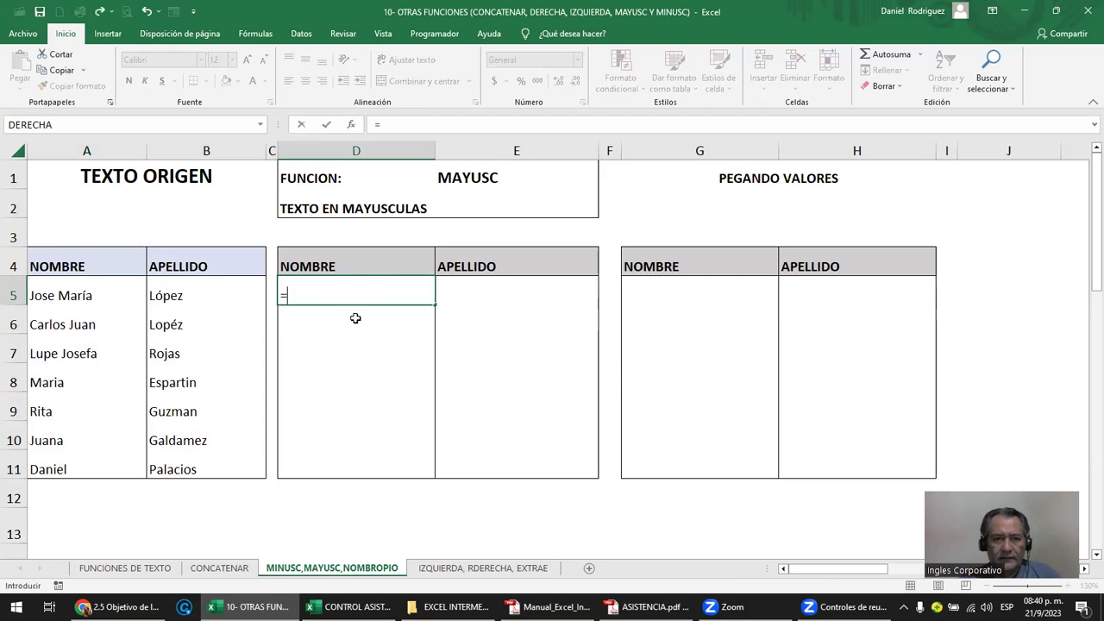
text(MAYU)
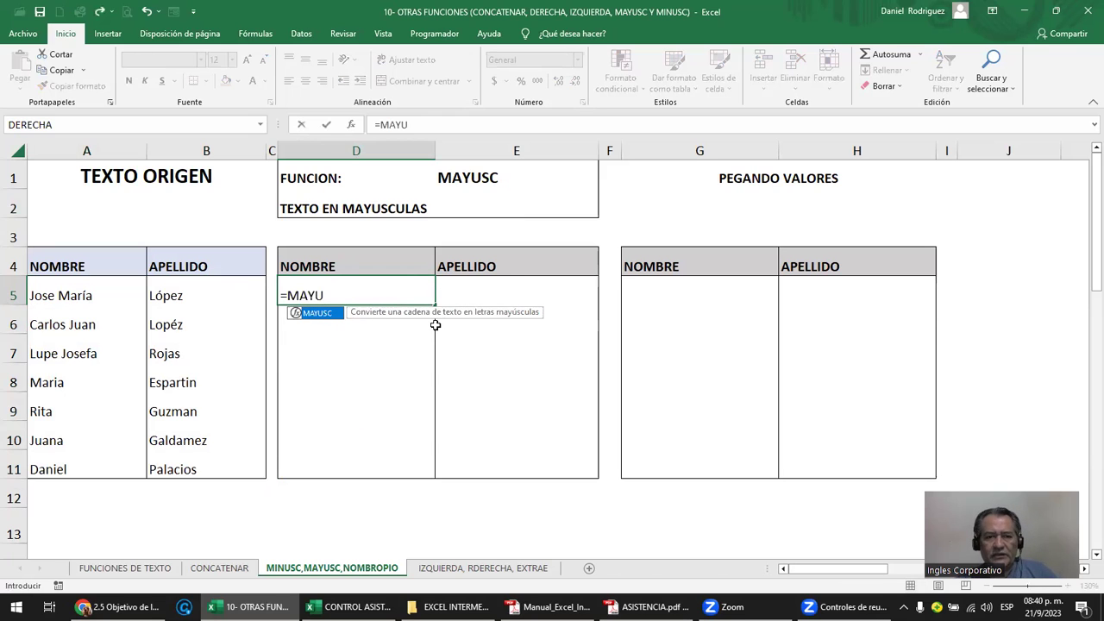
key(Tab)
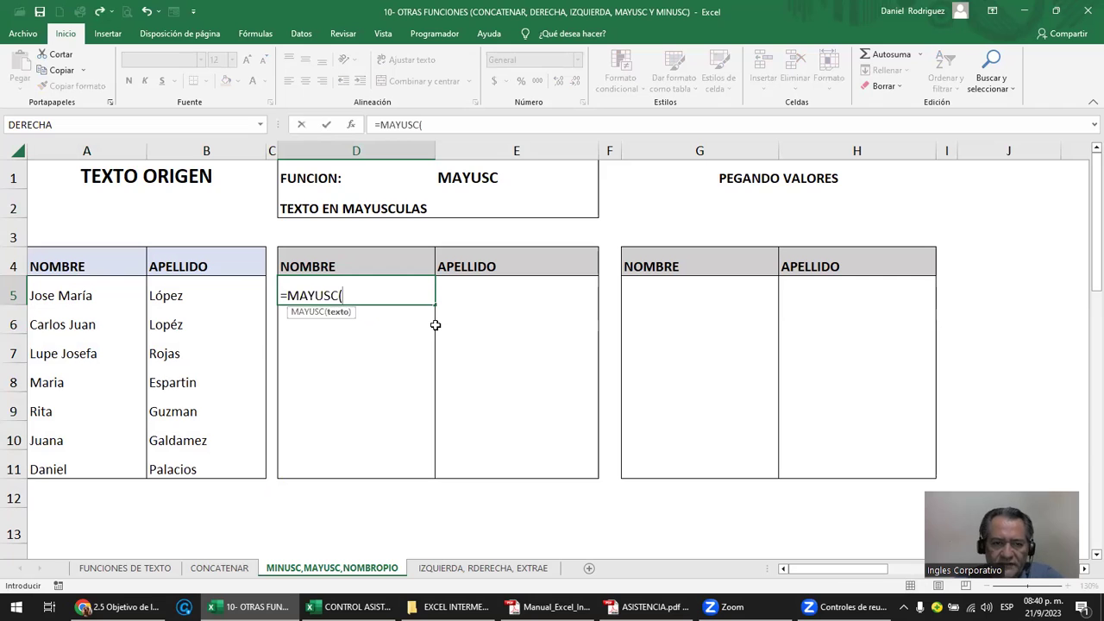
click(89, 296)
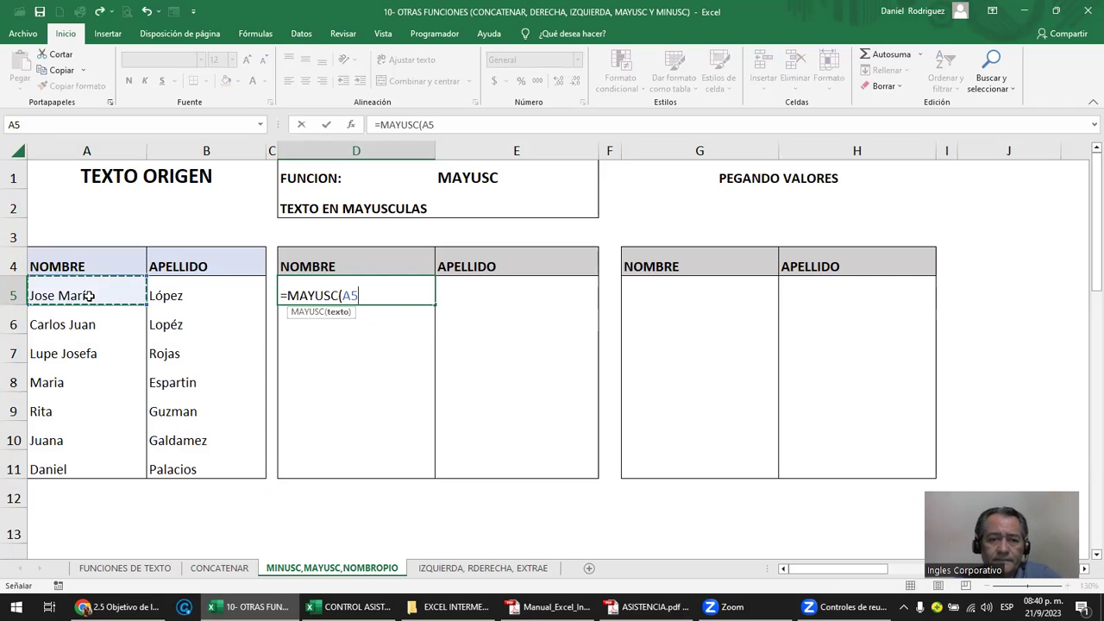
key(Return)
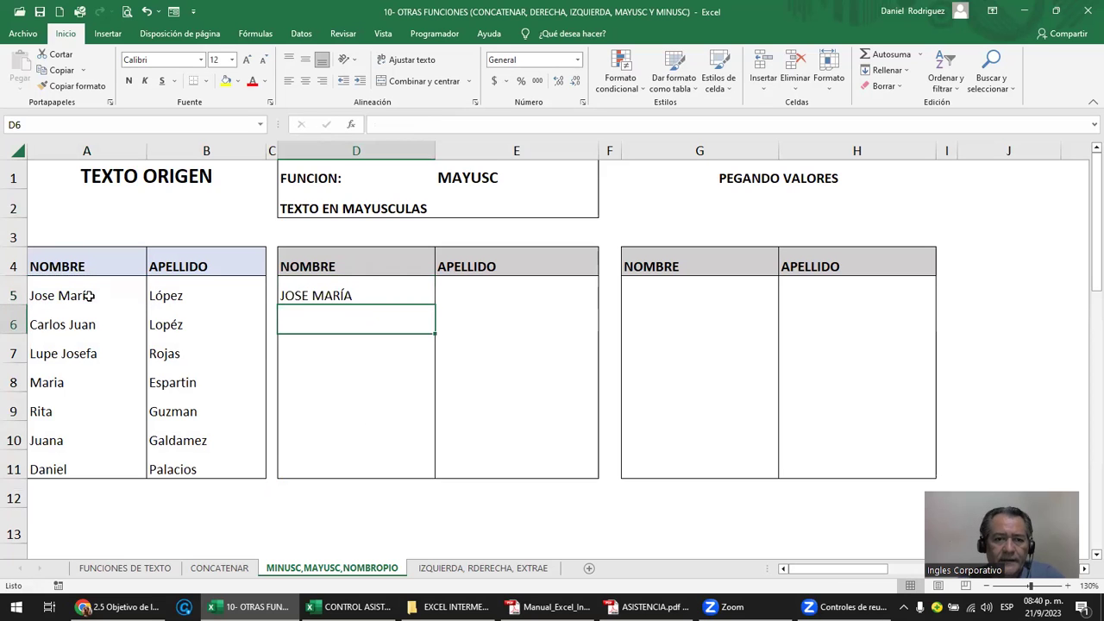
click(361, 287)
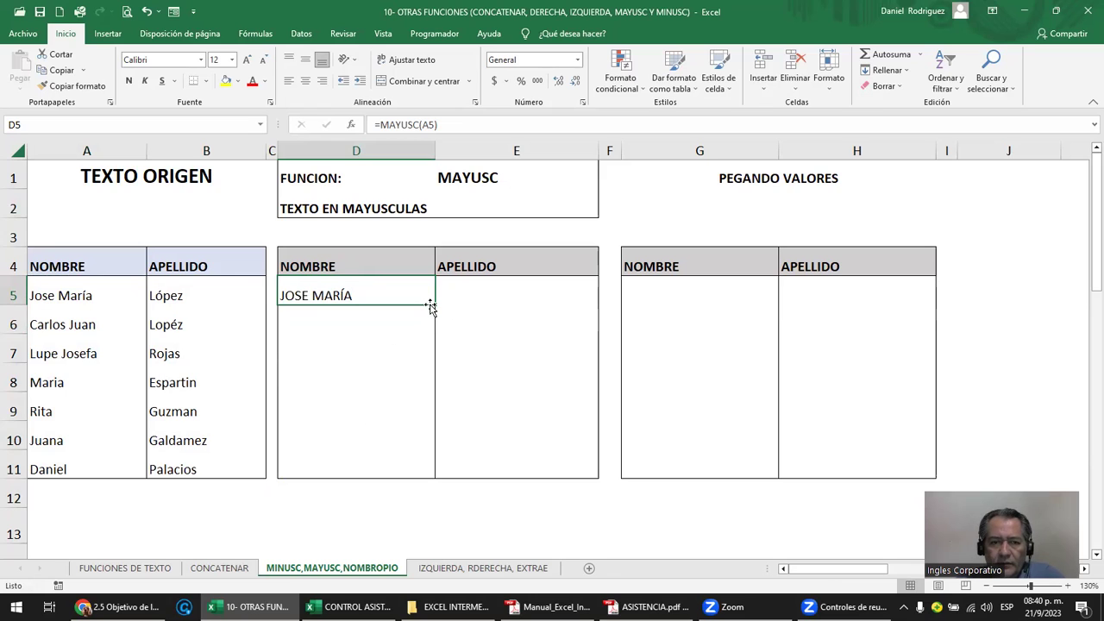
drag(436, 305, 436, 472)
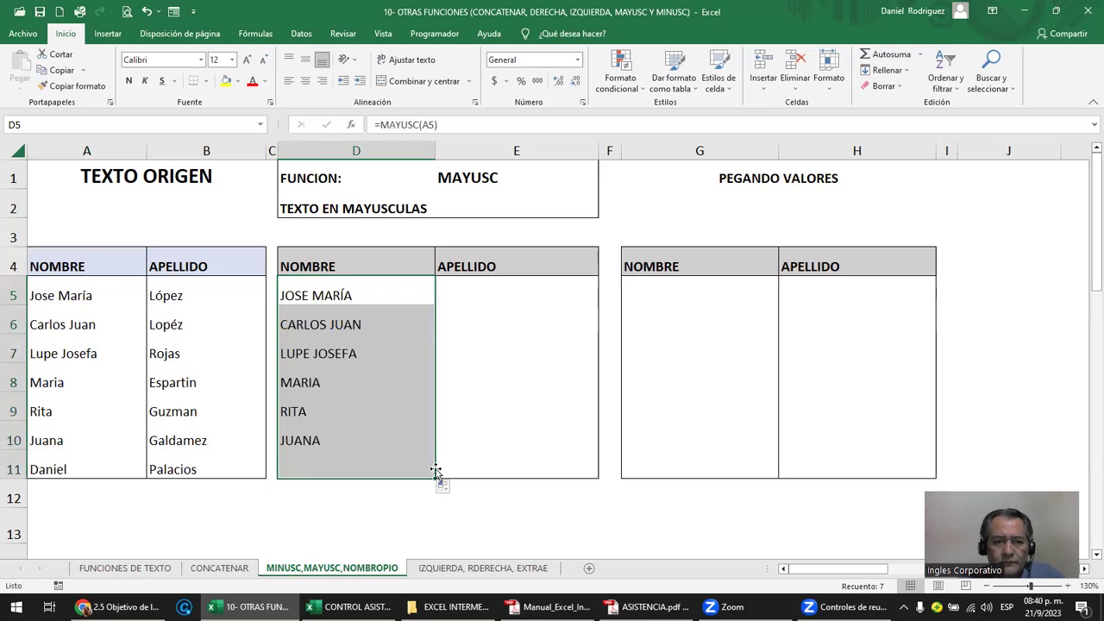
click(318, 408)
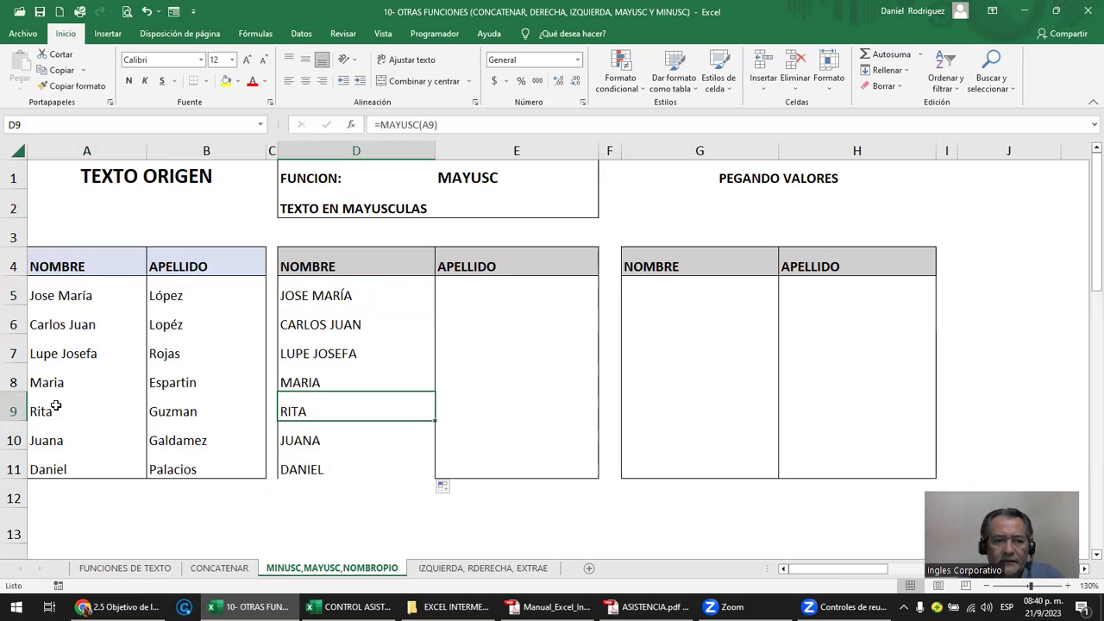
click(177, 403)
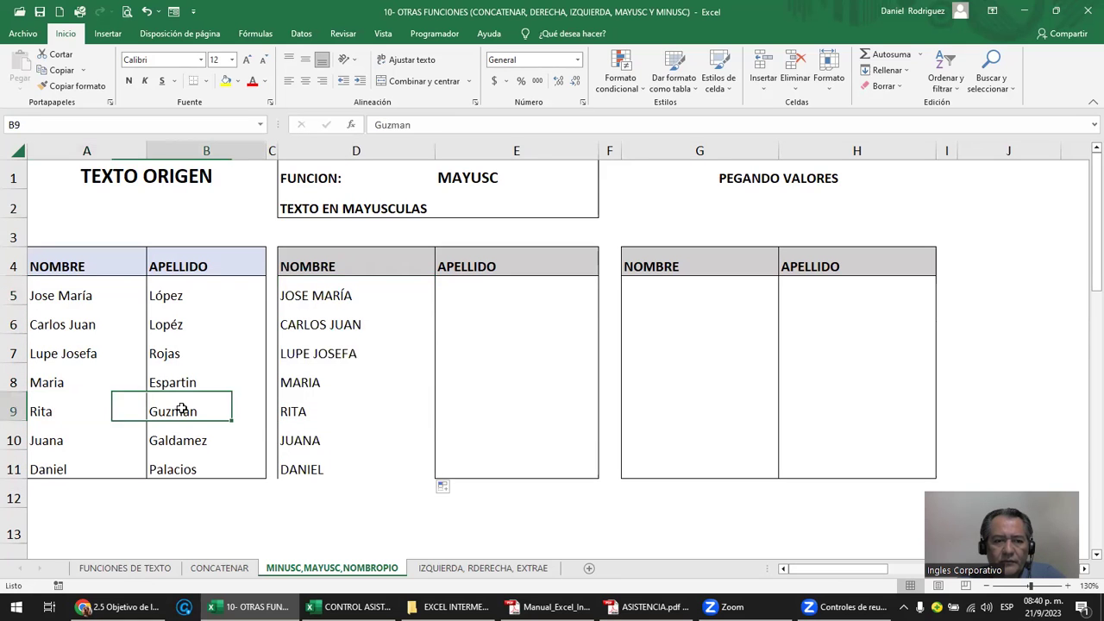
- Enter =MAYUSC(B5) in E5 and fill it down to E11, giving LÓPEZ through PALACIOS
click(485, 294)
text(=)
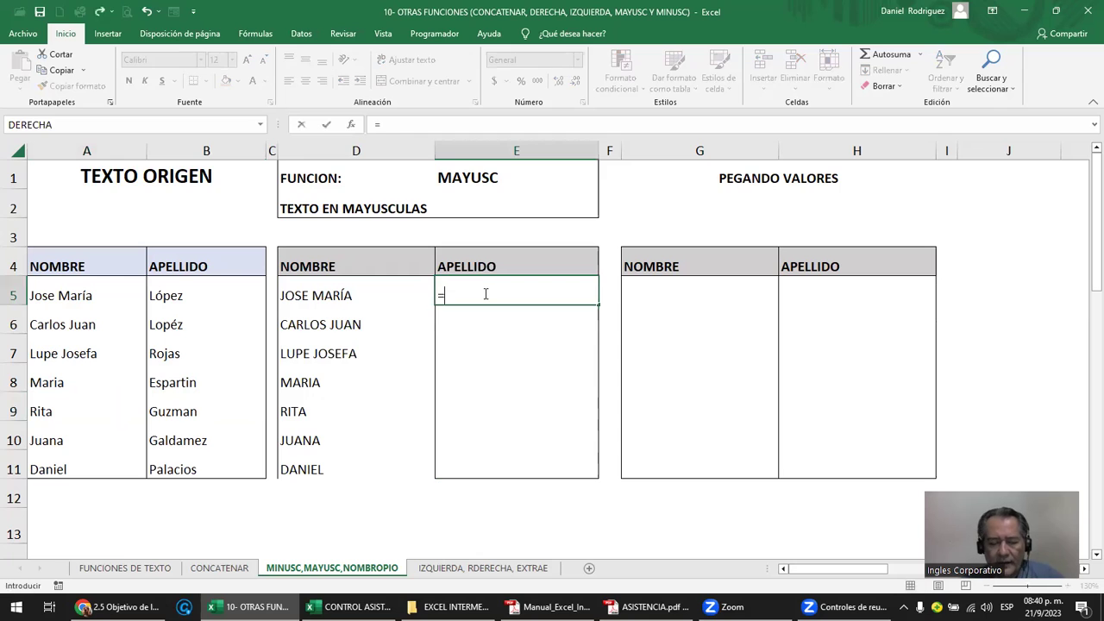
text(MAYU)
key(Tab)
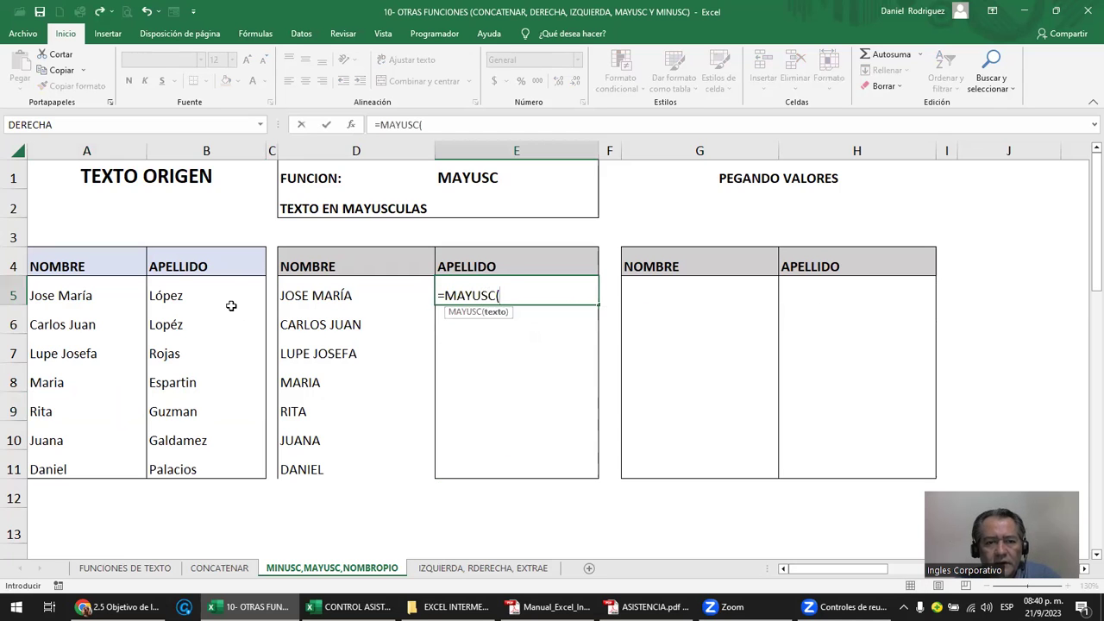
click(175, 297)
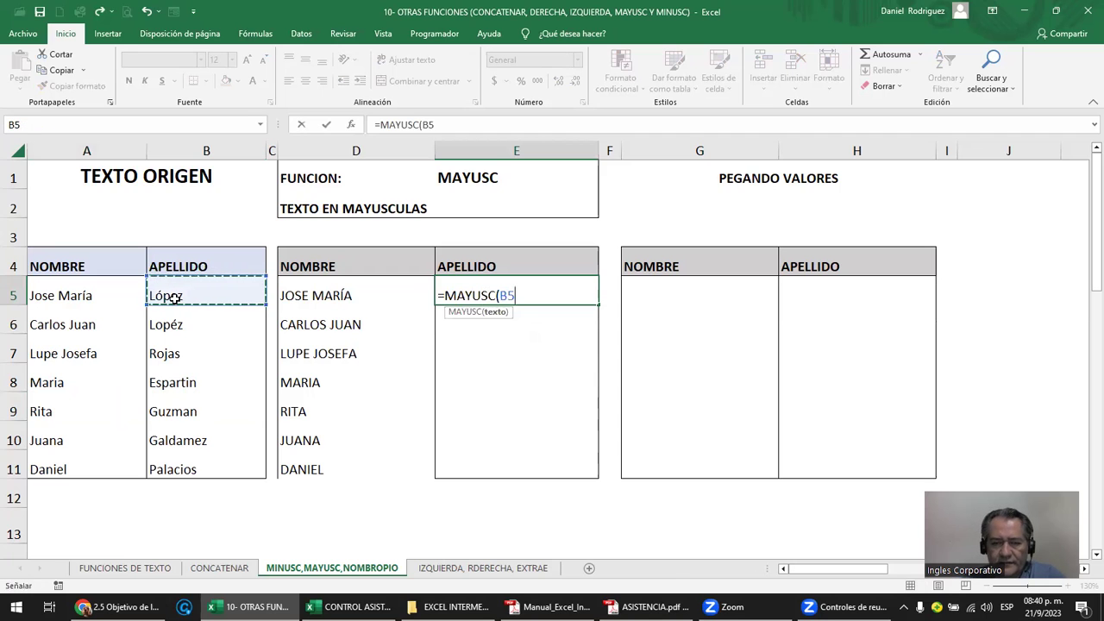
key(Return)
click(487, 283)
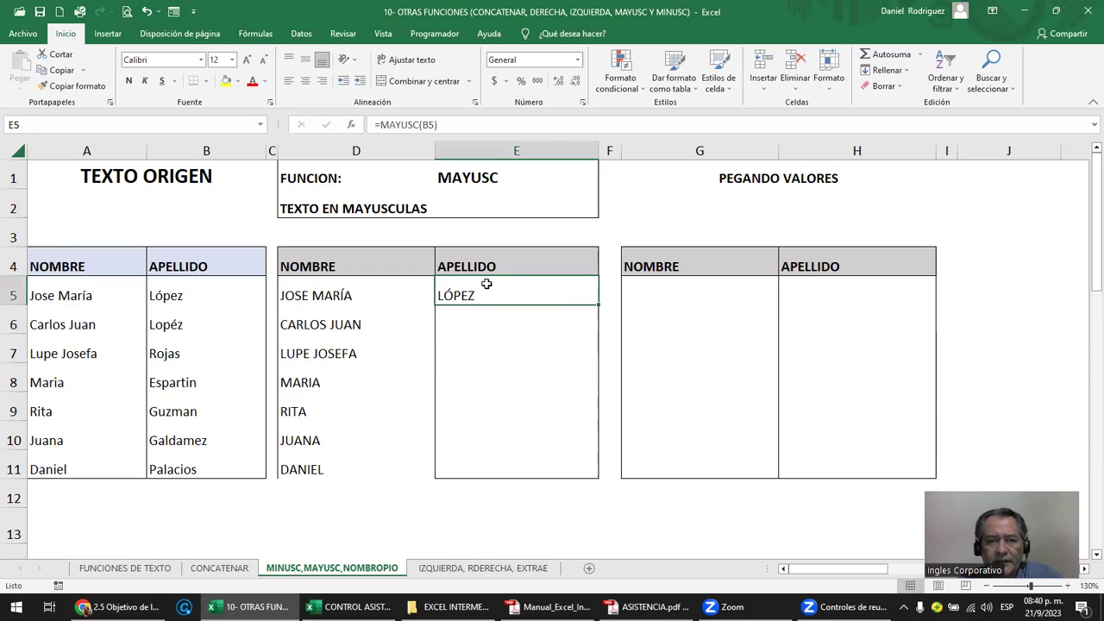
double_click(599, 306)
drag(342, 293, 523, 473)
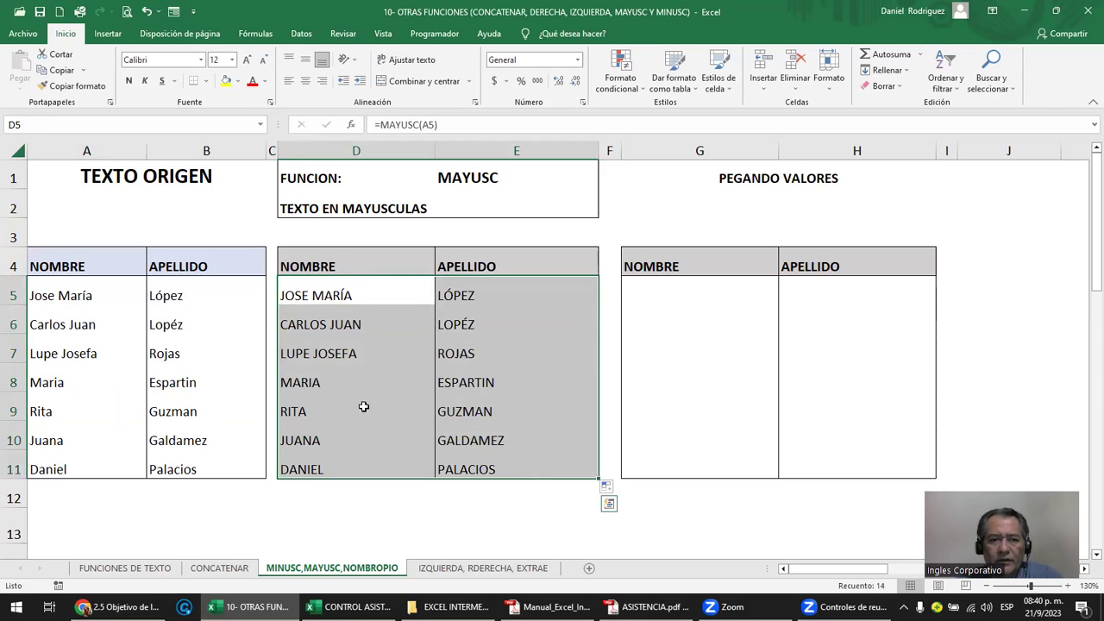
- Inspect the =MAYUSC(A5) formula in D5 without changing it
click(353, 296)
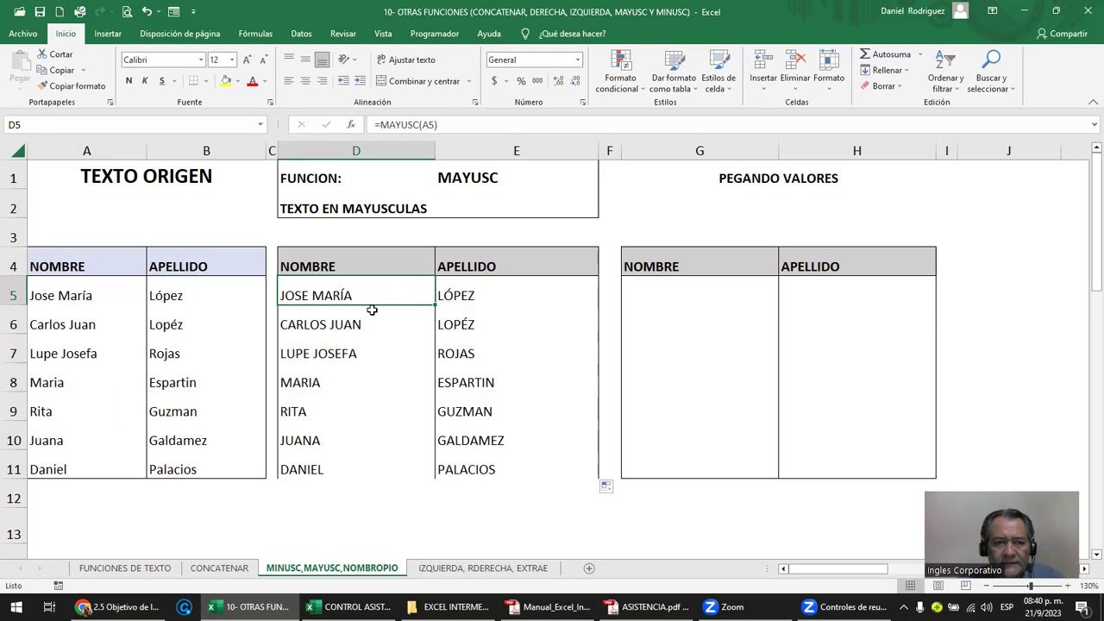
key(F2)
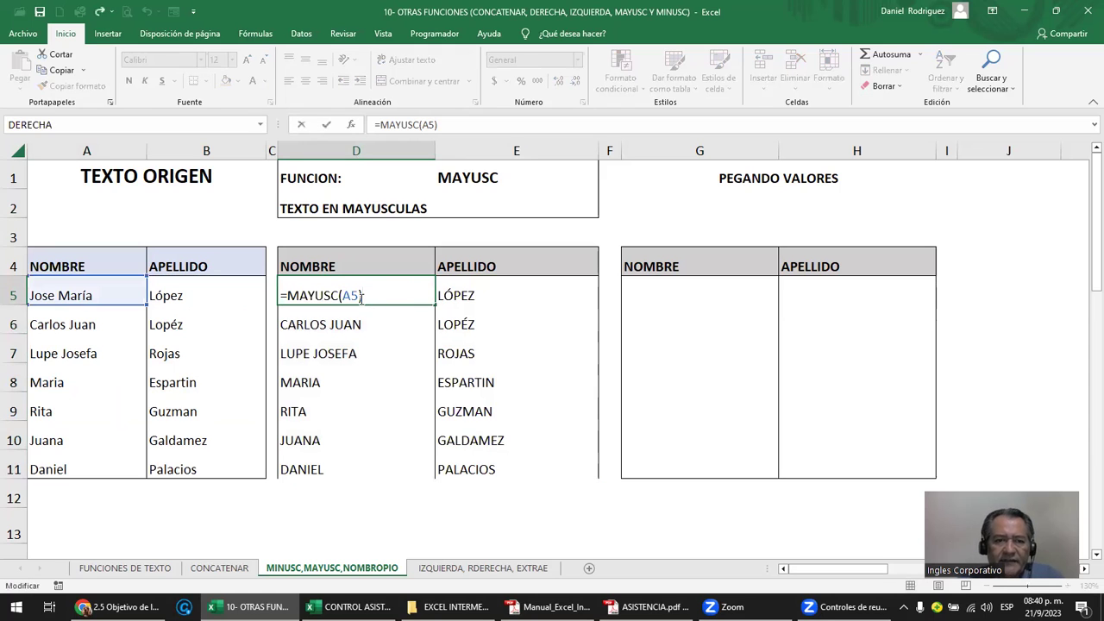
drag(363, 296, 279, 299)
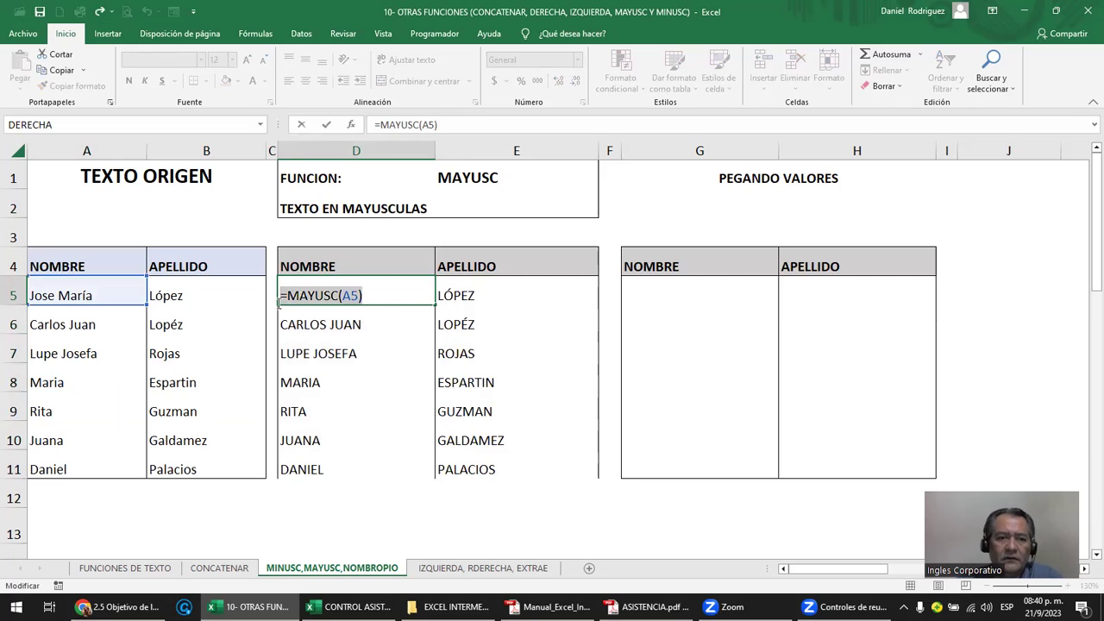
key(Escape)
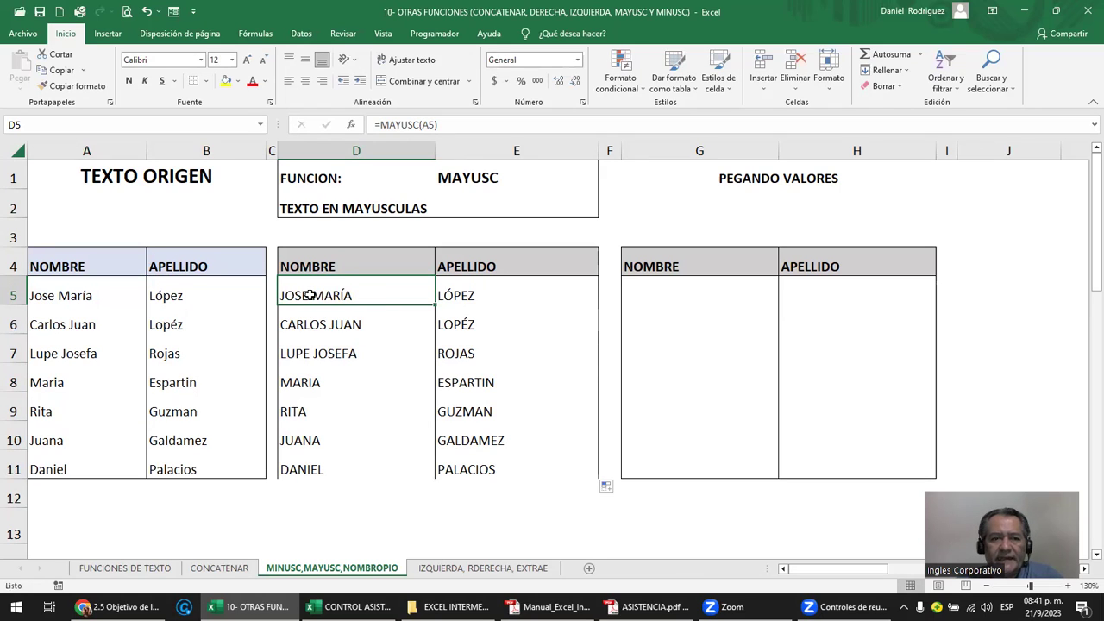
mouse_move(77, 275)
mouse_down()
mouse_move(160, 347)
mouse_move(197, 464)
mouse_up()
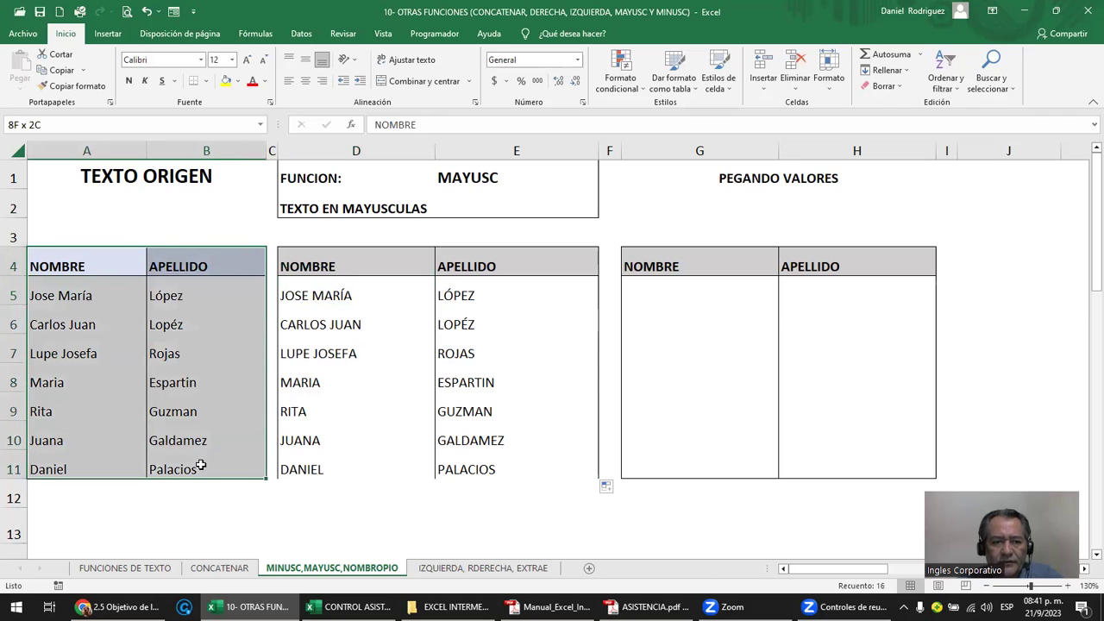
- Copy D5:E11 and paste it into G5 using Paste Options > Values
drag(347, 264, 501, 466)
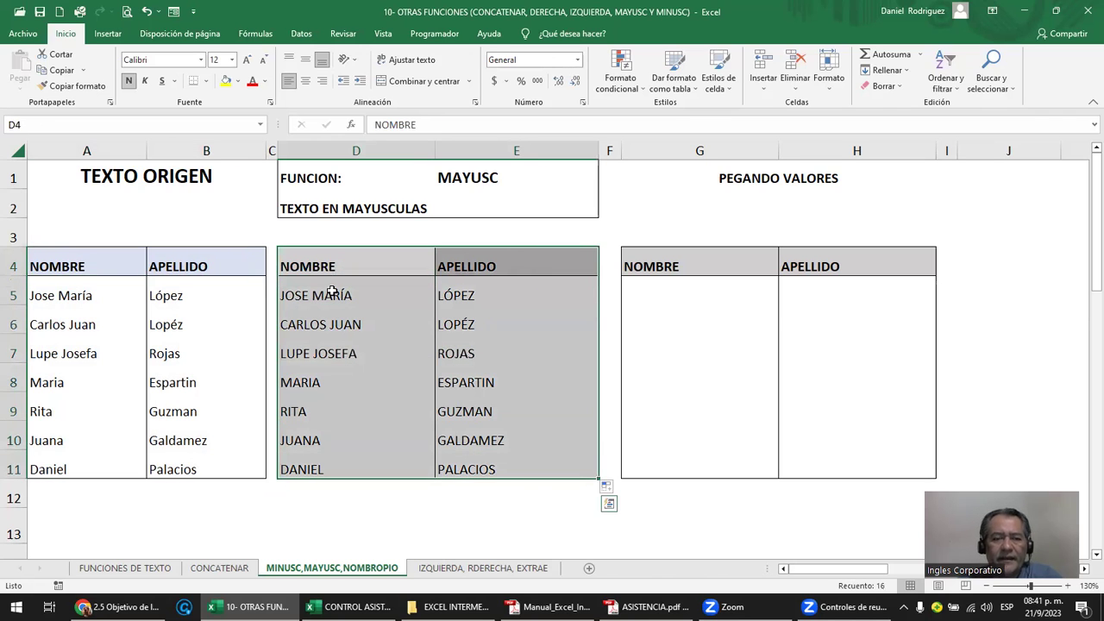
drag(333, 291, 509, 466)
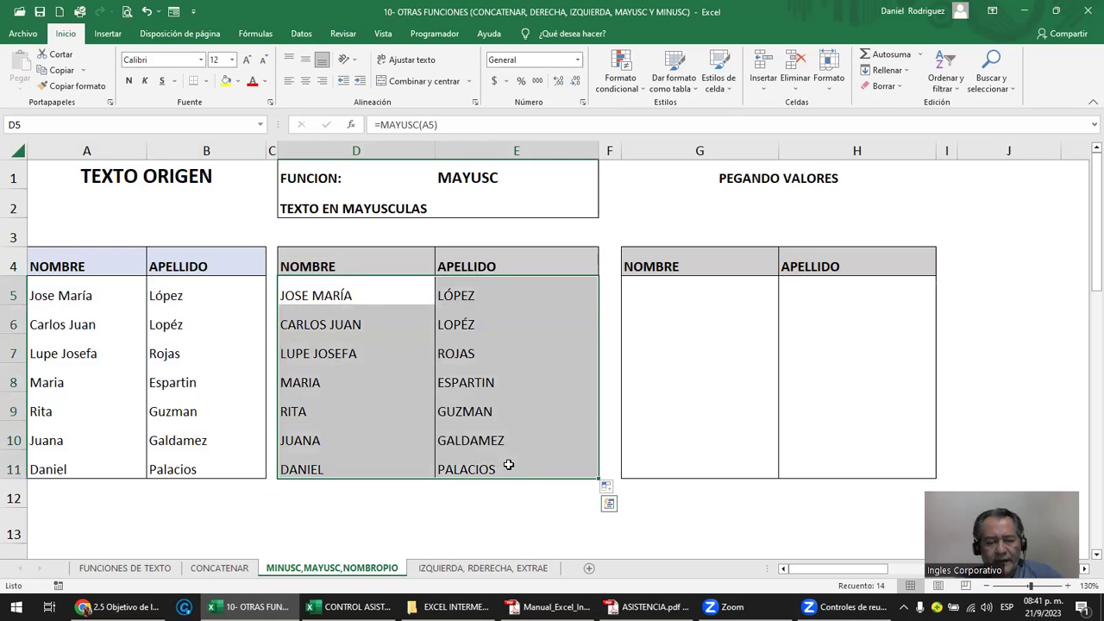
key(ctrl+c)
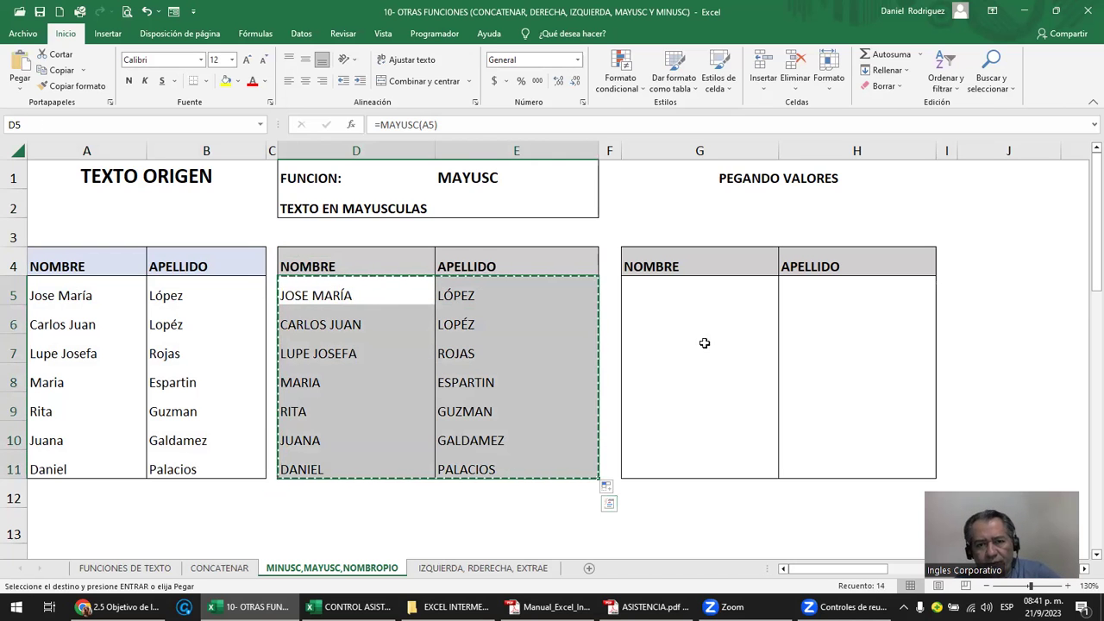
click(682, 293)
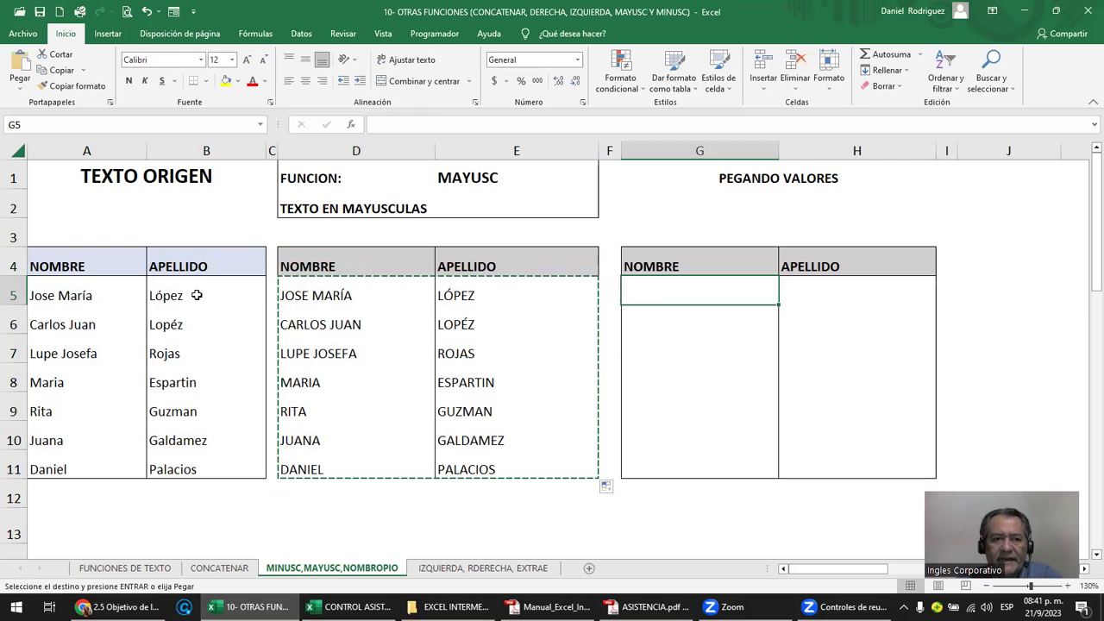
right_click(683, 295)
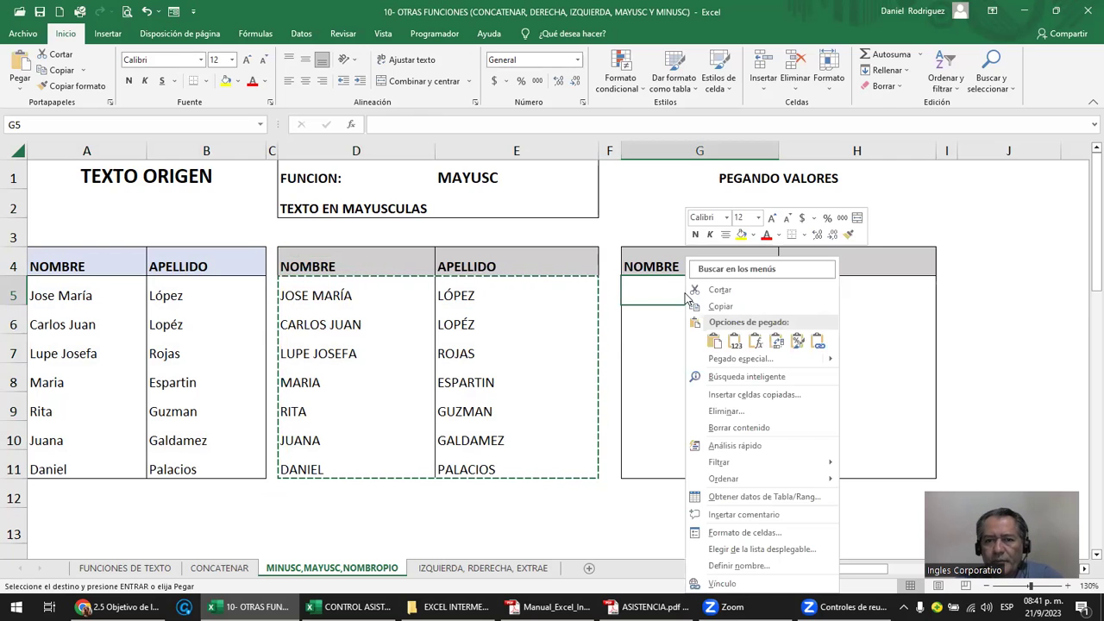
click(737, 342)
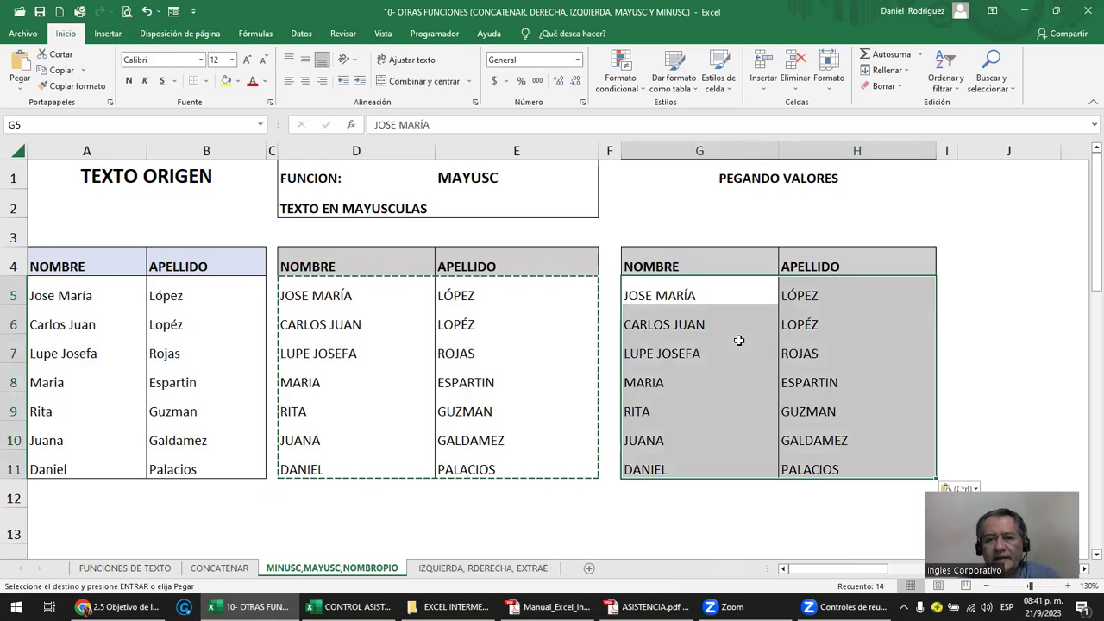
click(1004, 283)
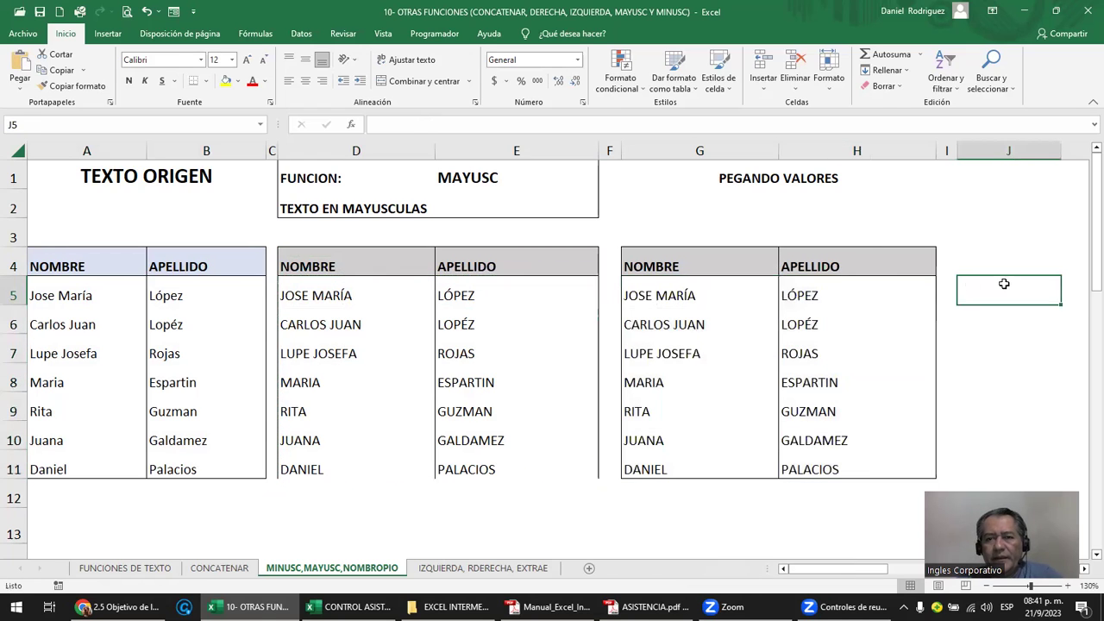
click(741, 194)
- Compare G5's plain text with the formula in D5
double_click(679, 295)
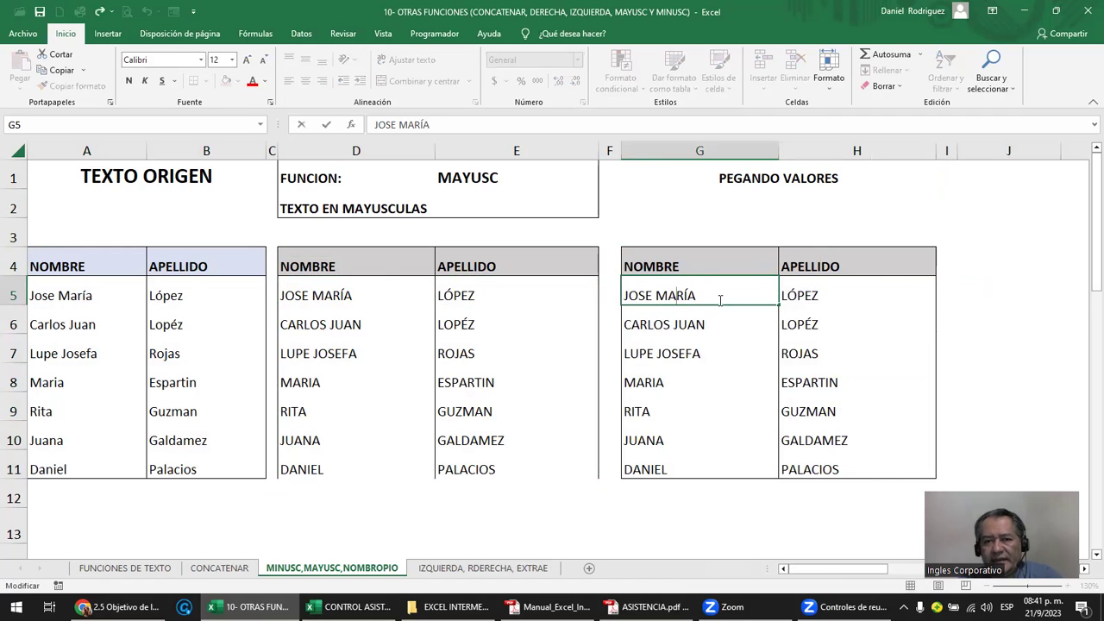
key(Escape)
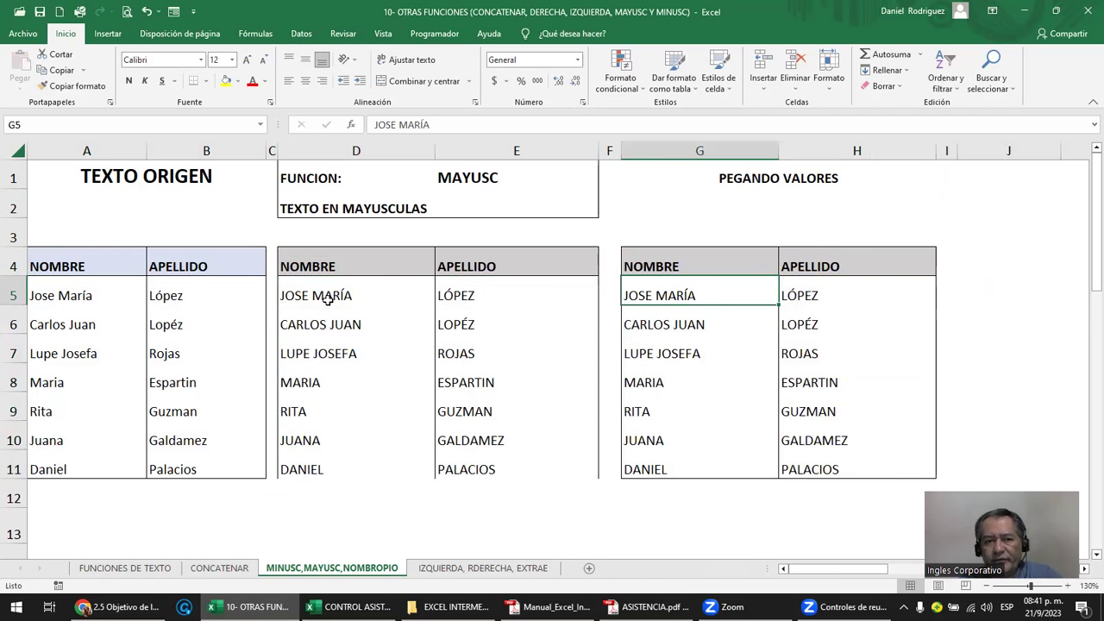
click(329, 300)
double_click(331, 298)
key(Escape)
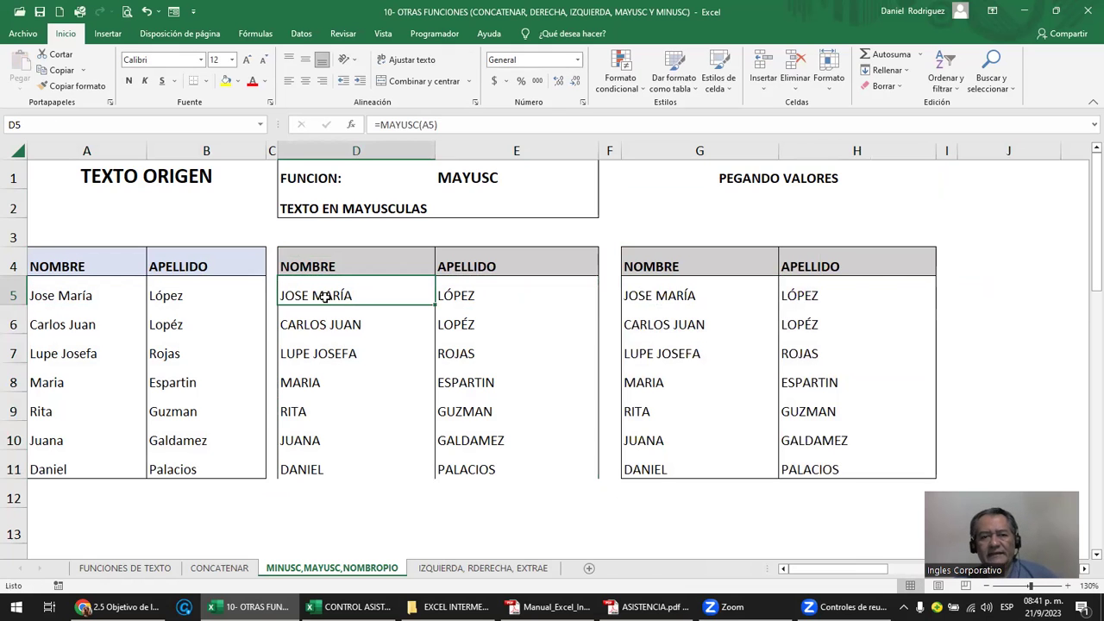
- Test a normal paste of D5:E11 into G5, see the formulas carried over, then undo it
drag(320, 296, 536, 464)
key(ctrl+c)
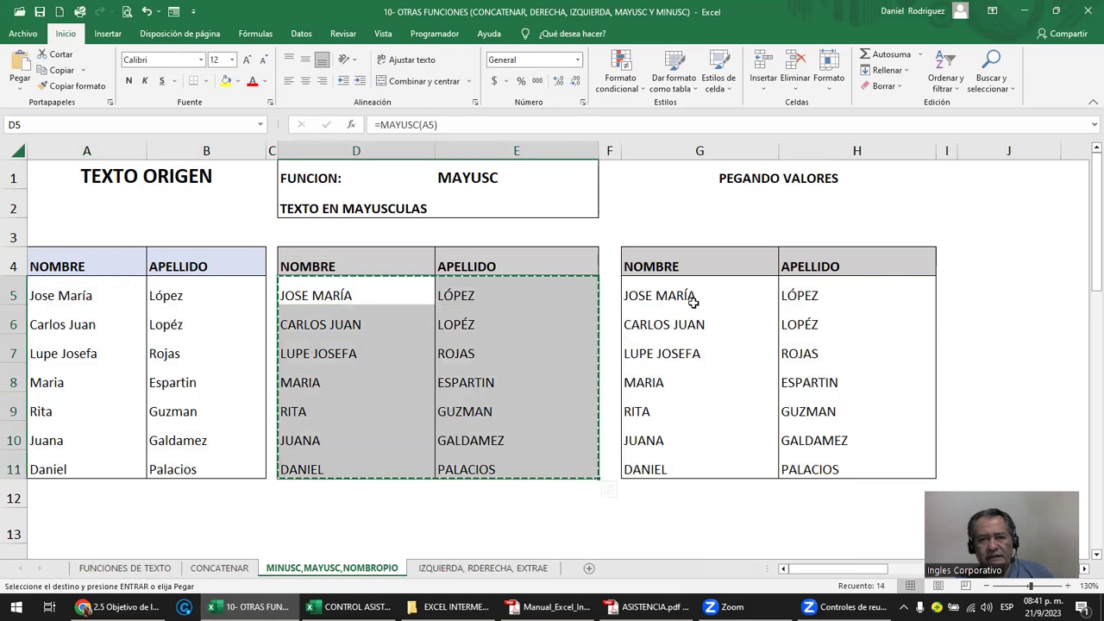
click(694, 296)
key(ctrl+v)
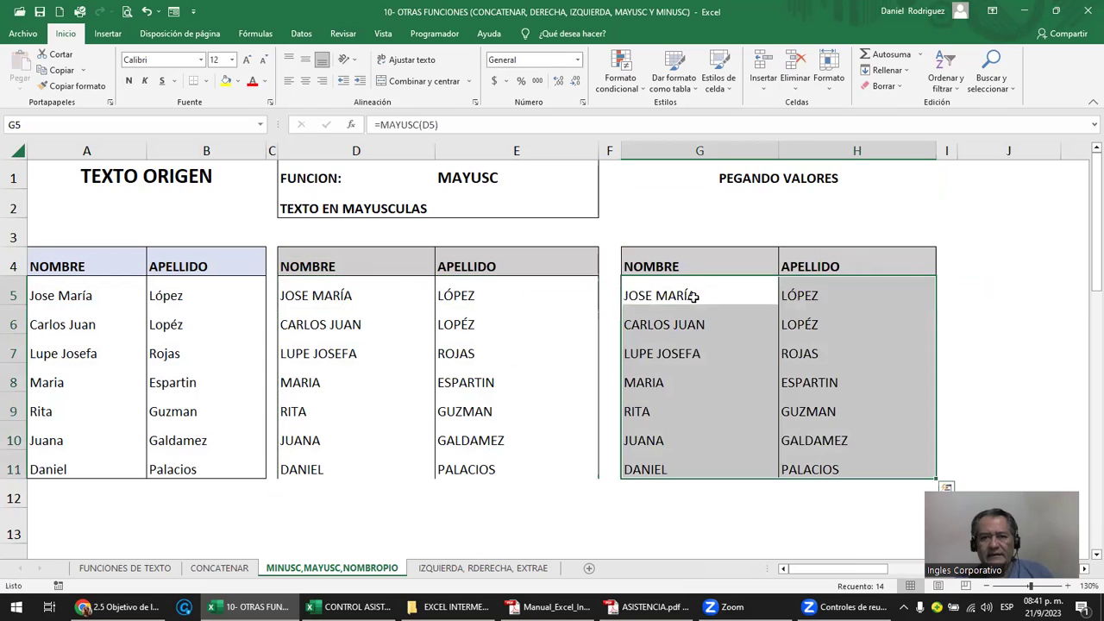
double_click(695, 296)
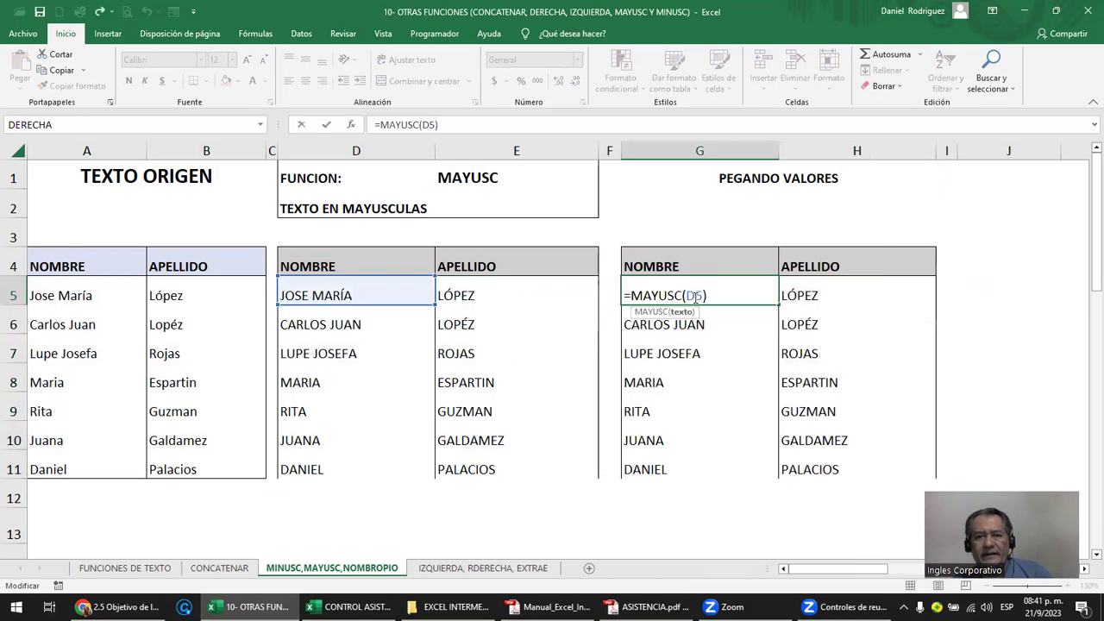
key(Escape)
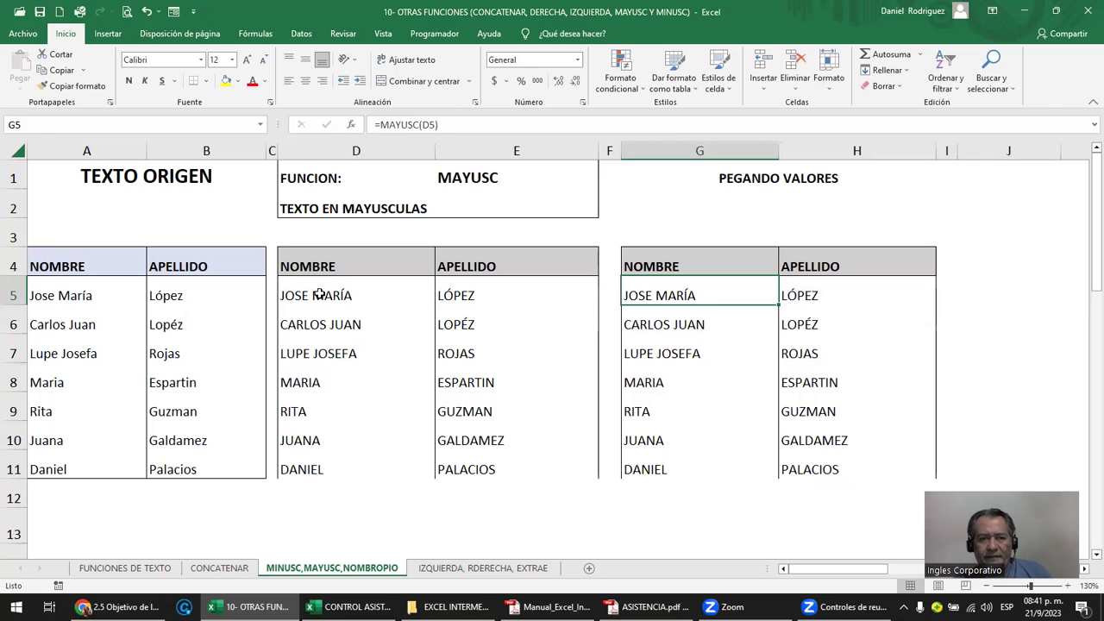
drag(319, 296, 475, 469)
key(ctrl+c)
key(ctrl+v)
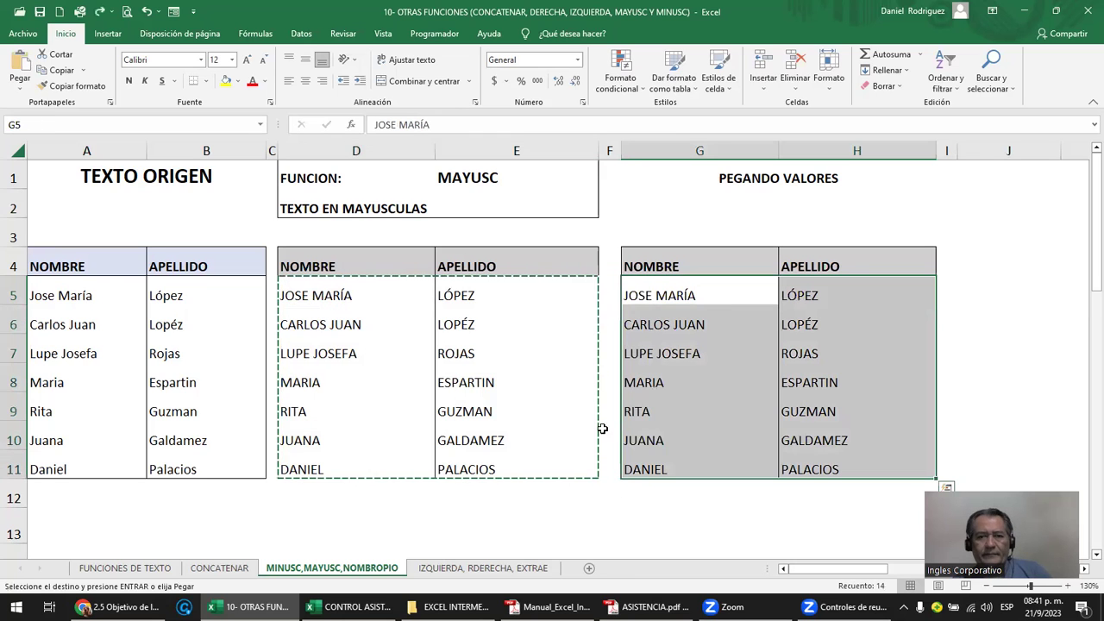
- Copy the full MAYUSC table with headers, D4:E11, and move right to empty columns
drag(344, 296, 489, 458)
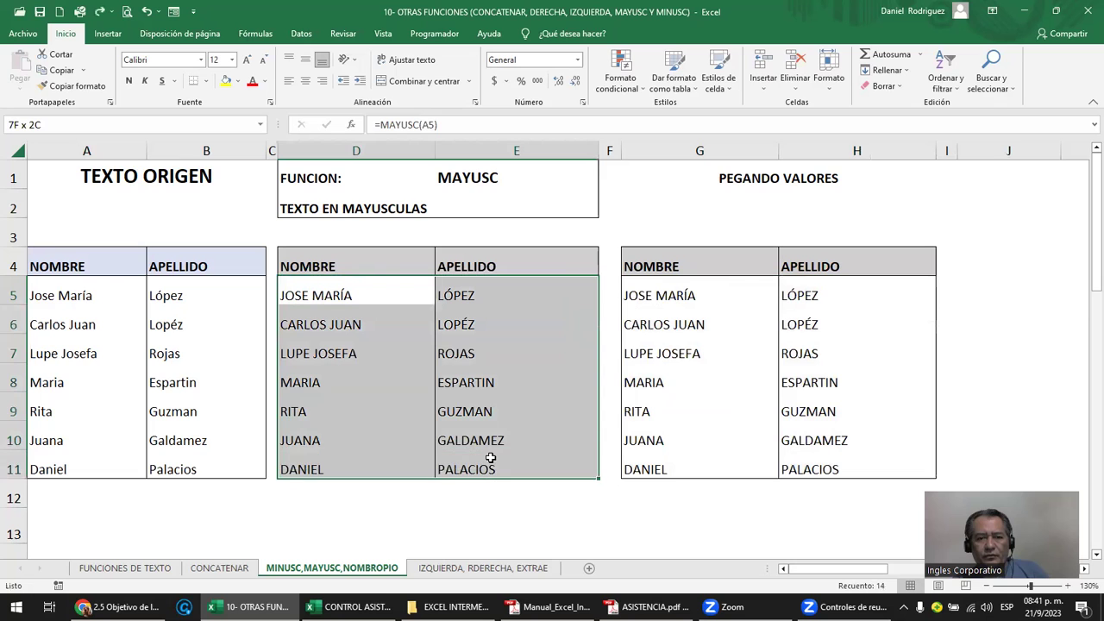
key(ctrl+c)
click(1015, 268)
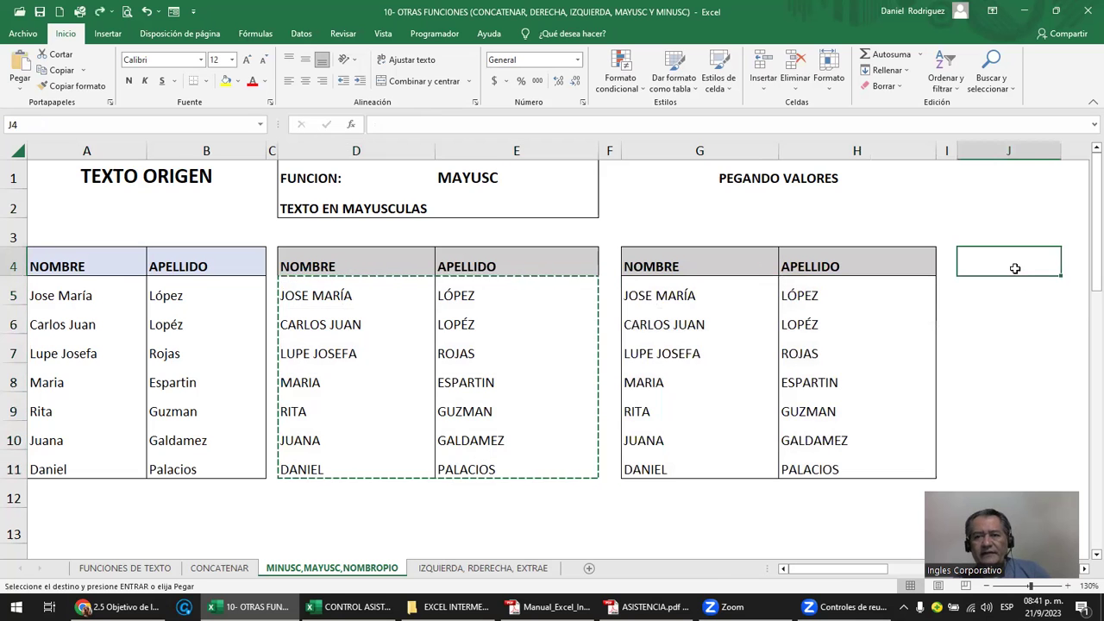
key(Right)
key(Right)
key(Right)
key(Right)
key(Right)
key(Right)
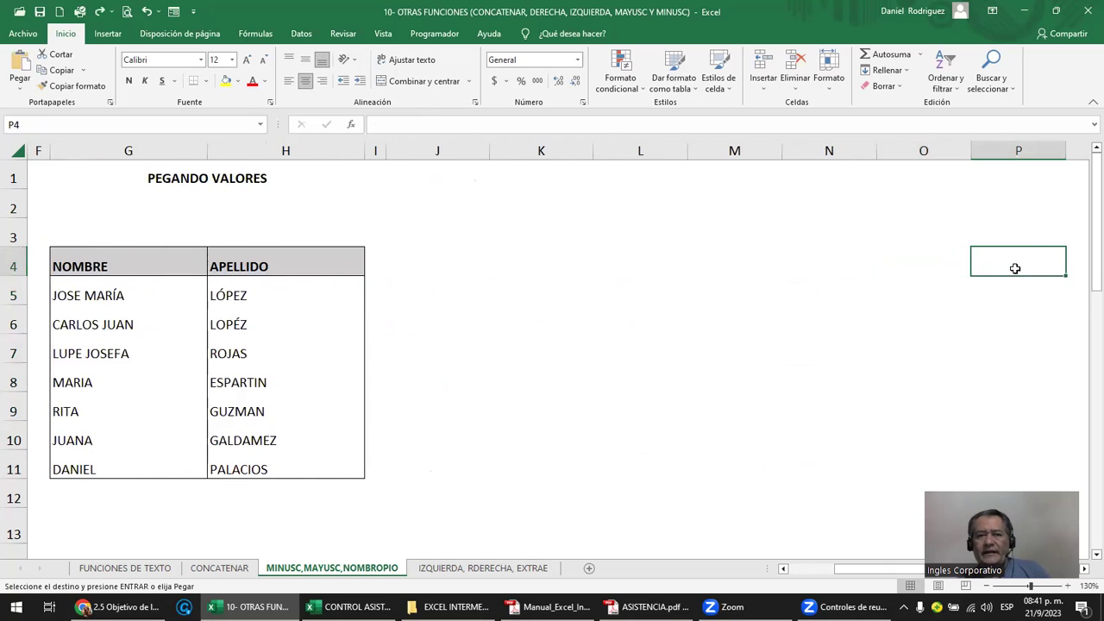
key(Left)
key(Left)
key(Left)
key(Left)
key(Right)
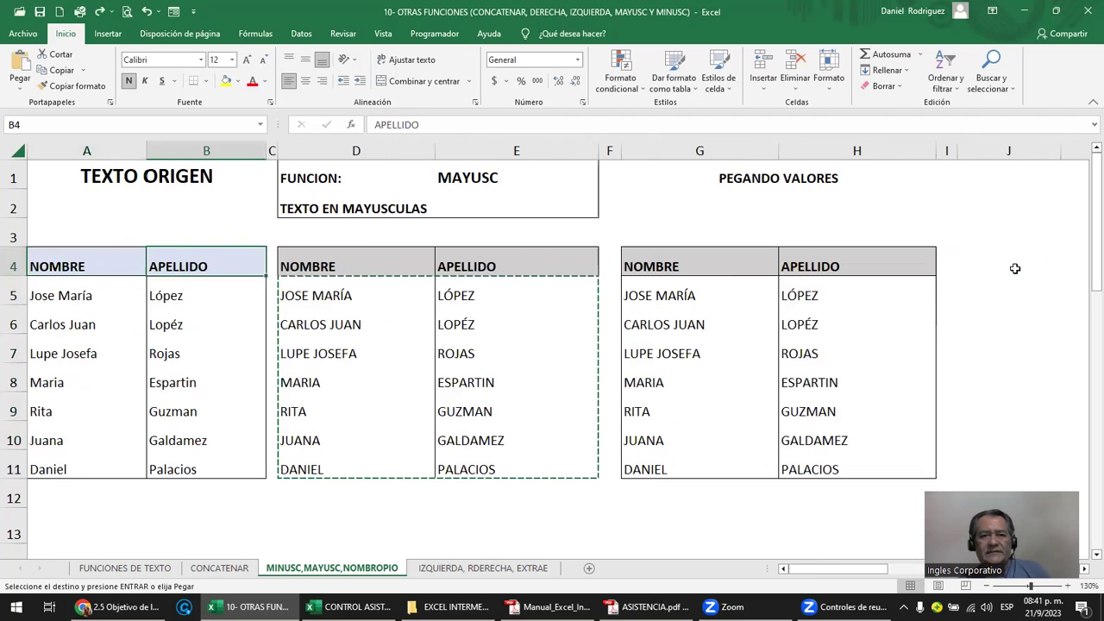
key(Right)
key(Right)
key(shift+Right)
key(shift+Right)
key(shift+Left)
key(shift+Down)
key(shift+Down)
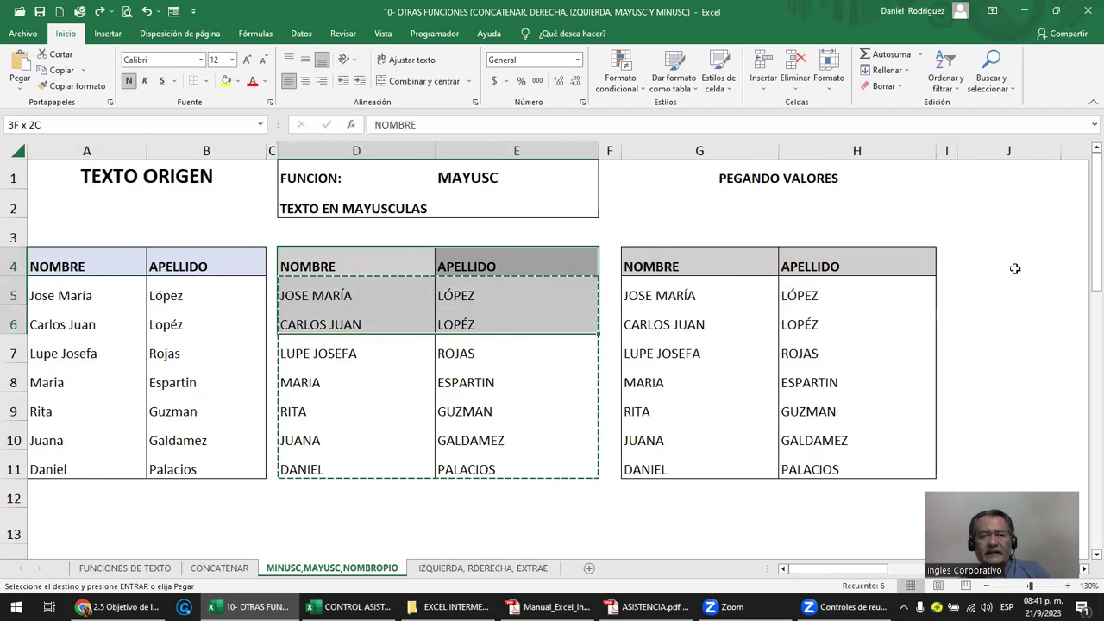
key(shift+Down)
key(shift+Down)
key(shift+Down)
key(shift+Down)
key(shift+Down)
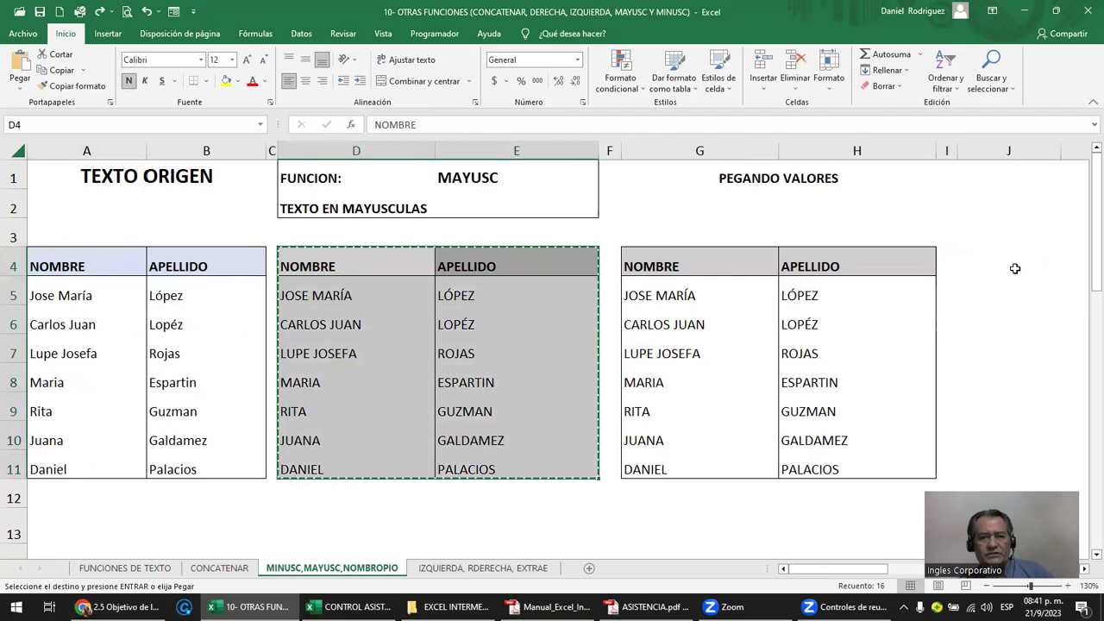
key(Right)
key(Right)
key(Right)
key(Right)
key(Left)
- Paste the copied table at K4 and inspect its shifted formula =MAYUSC(H5) in K5
key(Left)
key(Left)
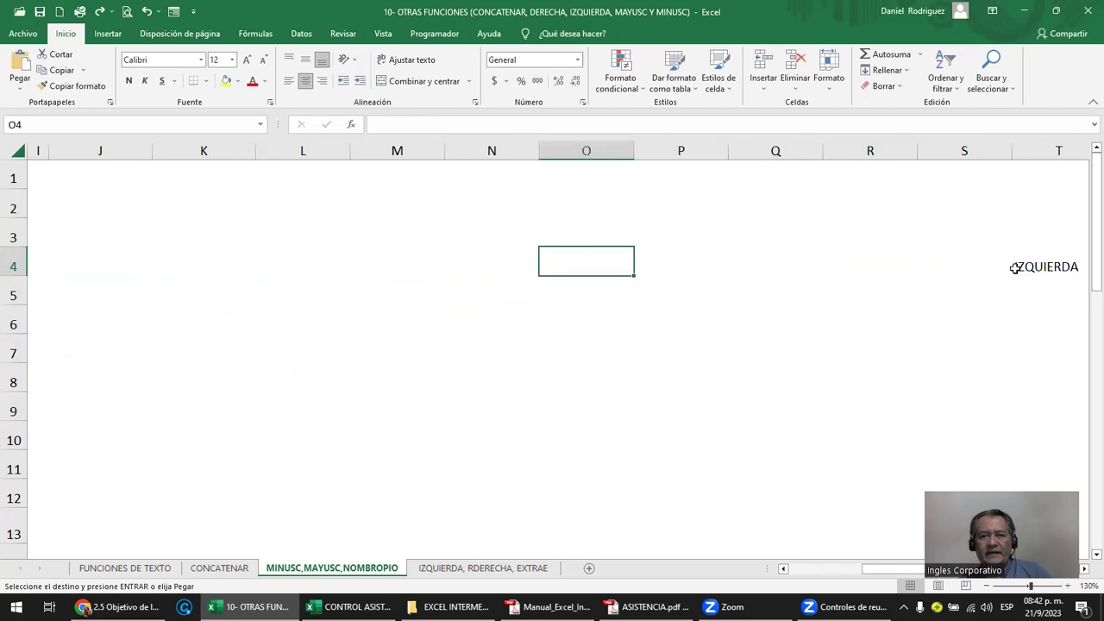
key(Left)
key(Left)
key(Left)
key(shift+Left)
key(Return)
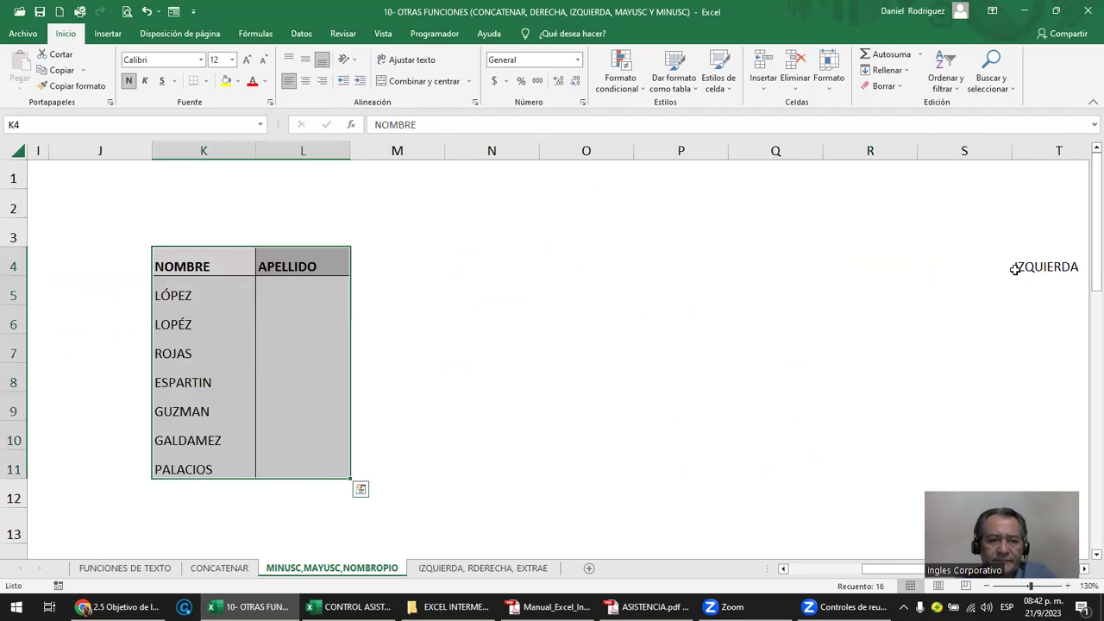
double_click(198, 296)
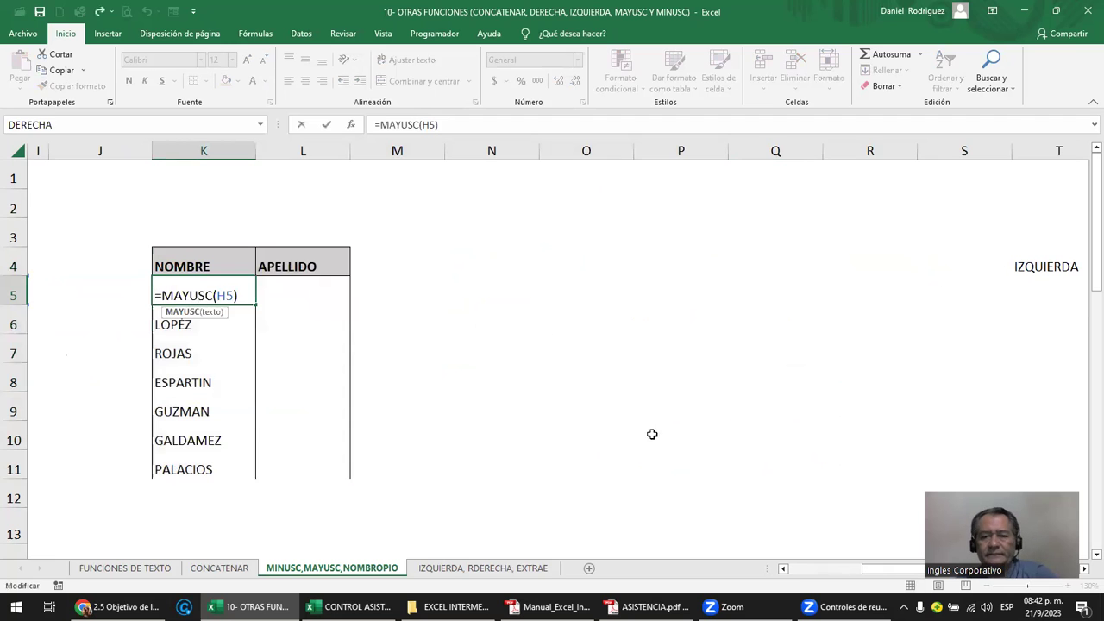
drag(878, 570, 812, 582)
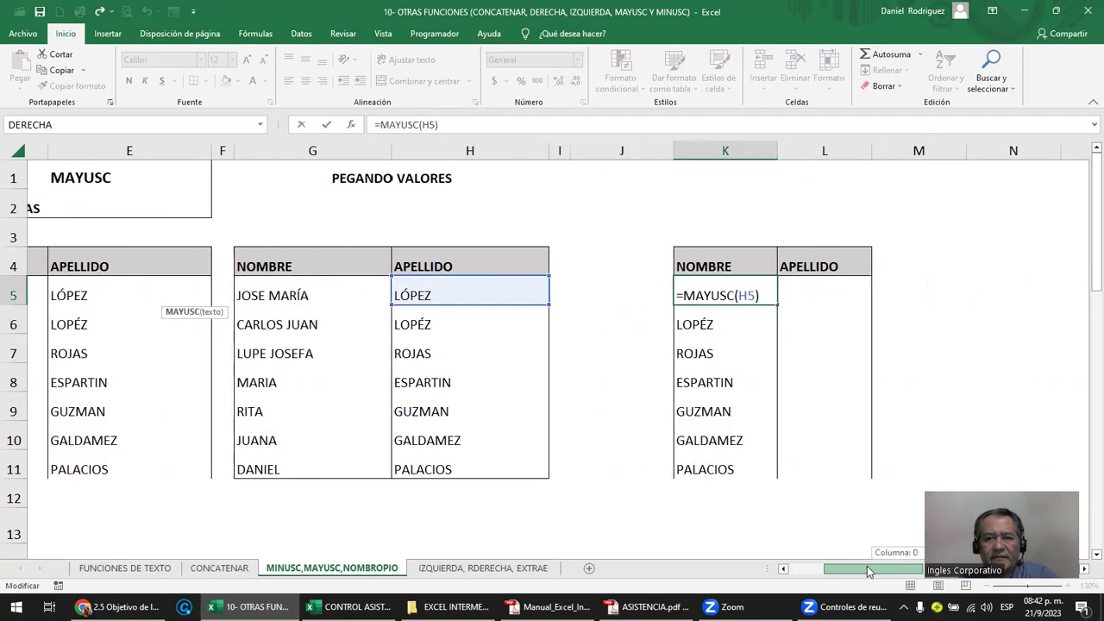
drag(828, 578, 854, 572)
scroll(793, 395, right, 1)
click(791, 267)
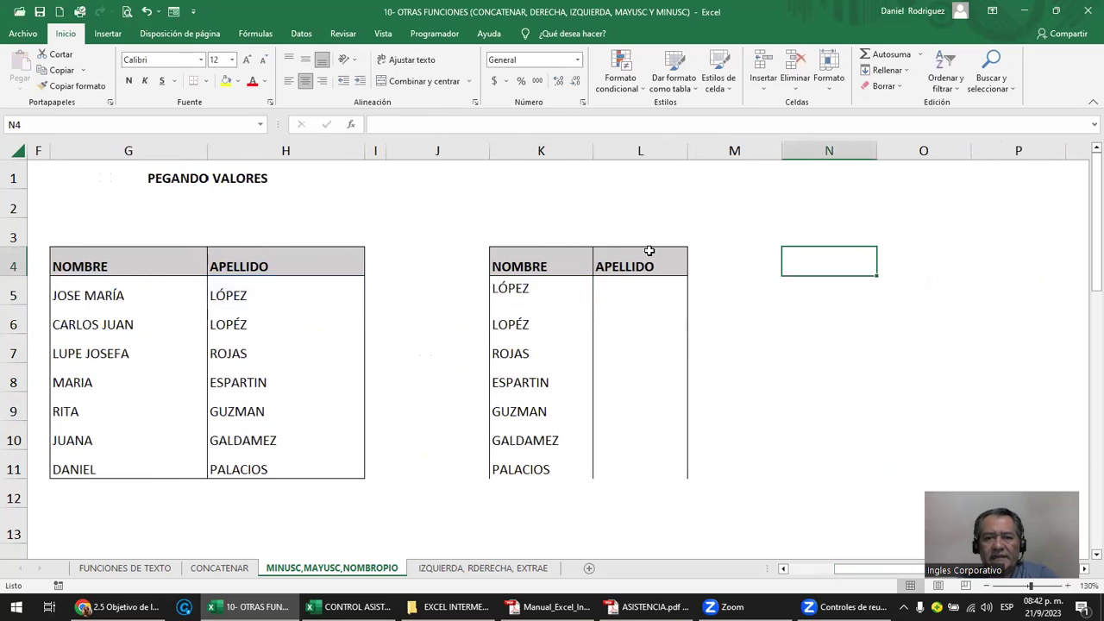
drag(541, 151, 920, 210)
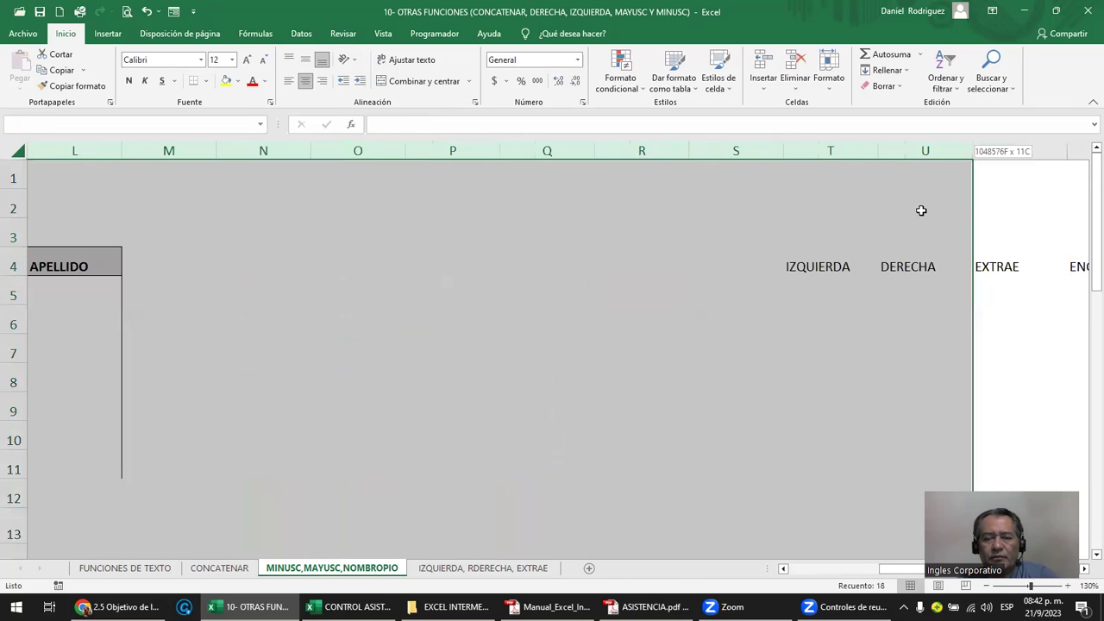
- Select J4:AL18, clear it with Borrar todo, and confirm the area is empty
key(Left)
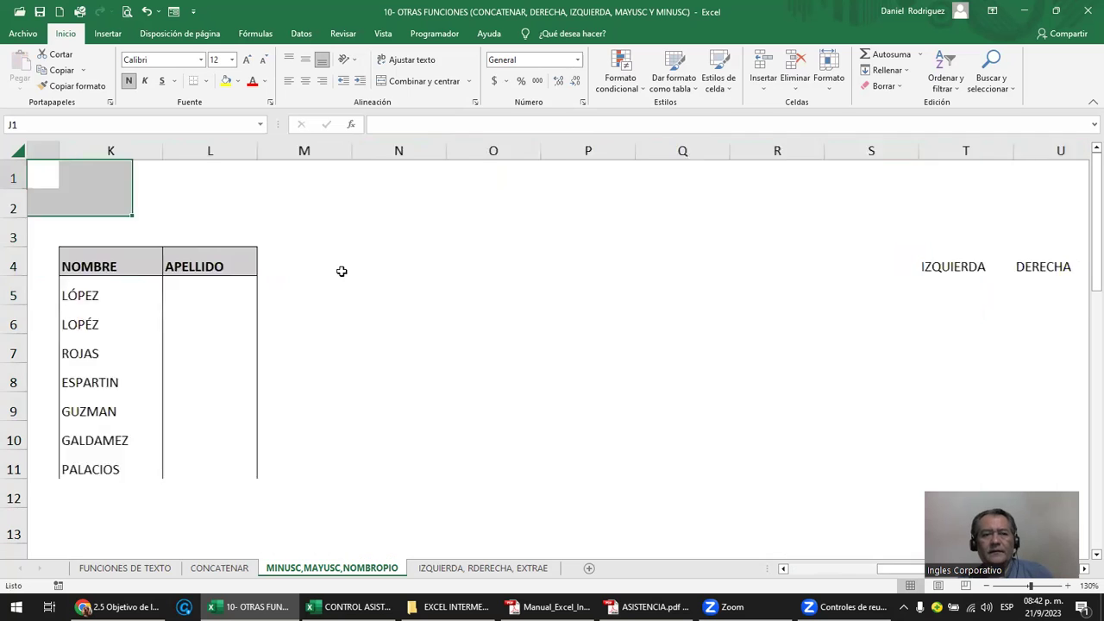
key(Down)
key(Down)
key(Down)
key(shift+Right)
key(shift+Down)
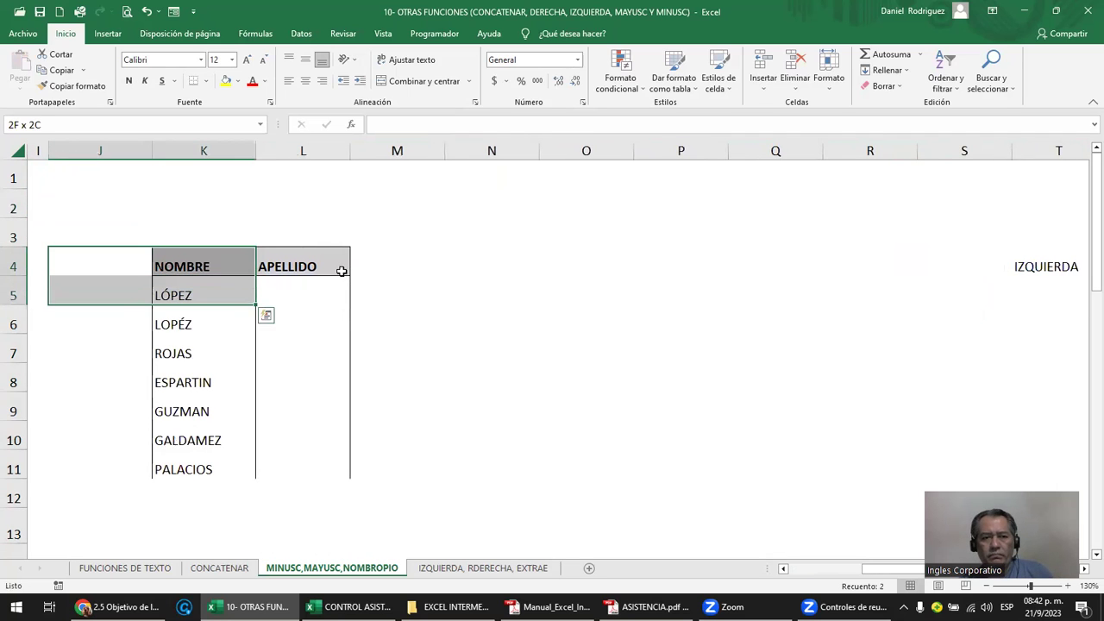
key(shift+Right)
key(shift+Right)
key(shift+Right)
key(shift+Right)
key(shift+Right)
key(shift+Right)
key(shift+Right)
key(shift+Right)
key(shift+Right)
key(shift+Right)
key(shift+Right)
key(shift+Down)
key(shift+Down)
key(shift+Down)
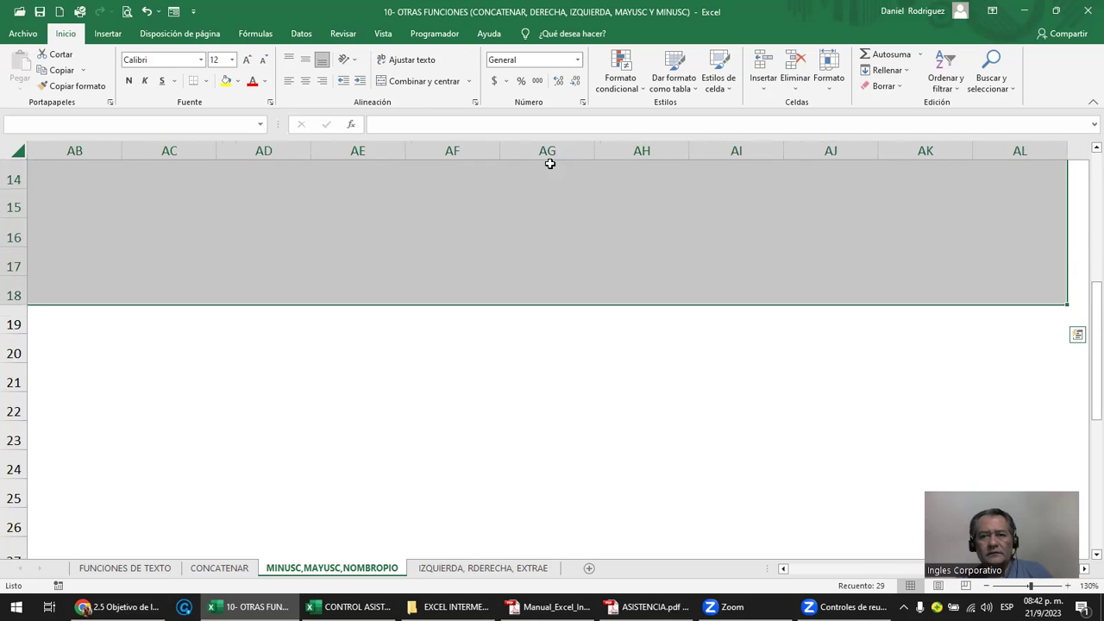
click(882, 86)
click(901, 110)
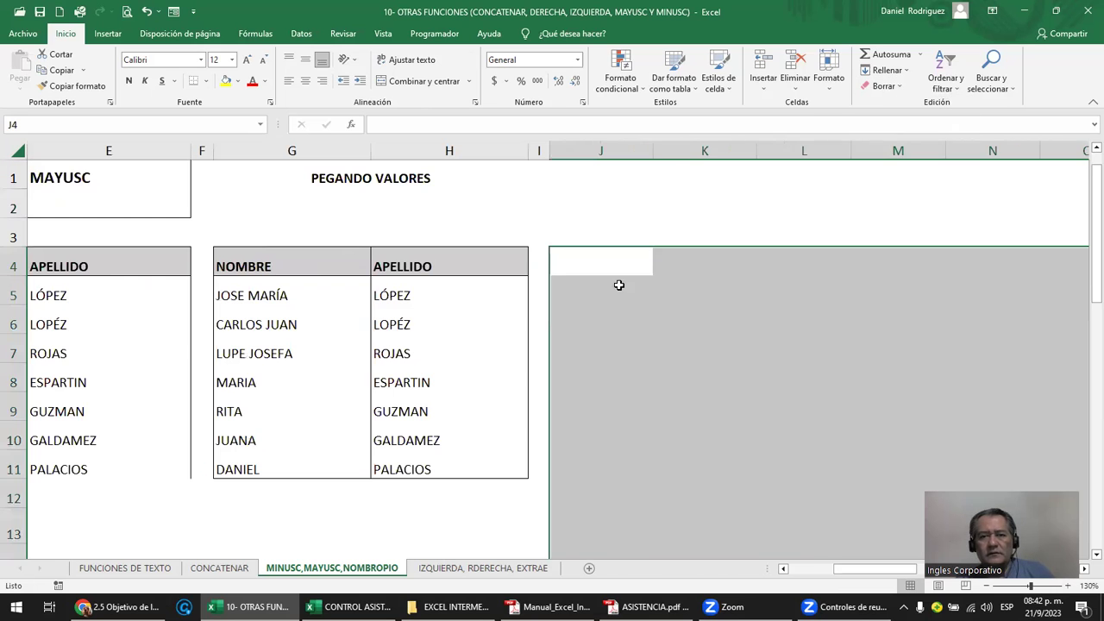
click(600, 287)
click(402, 295)
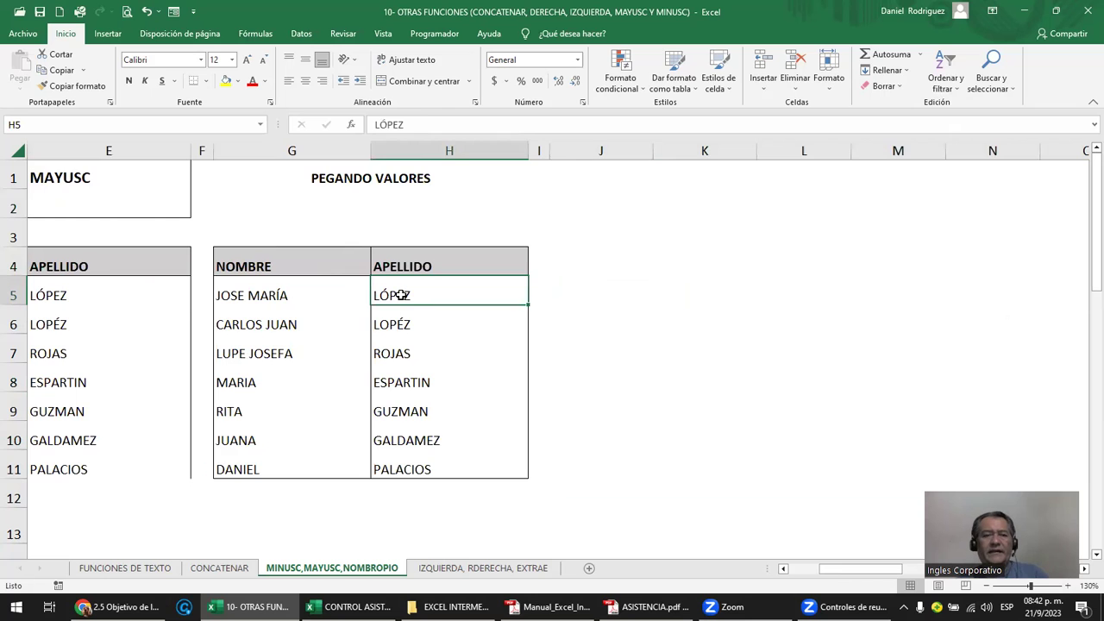
key(ctrl+Left)
key(ctrl+Left)
key(ctrl+Left)
key(ctrl+Left)
key(ctrl+Left)
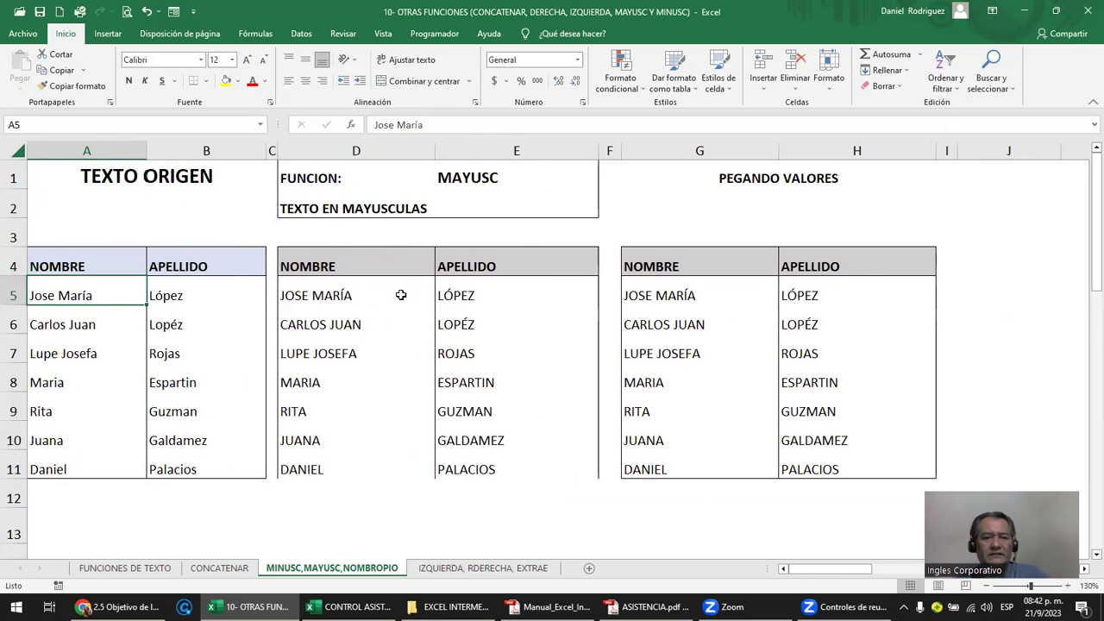
- Confirm D5 holds the MAYUSC formula while G5 holds plain text
click(351, 293)
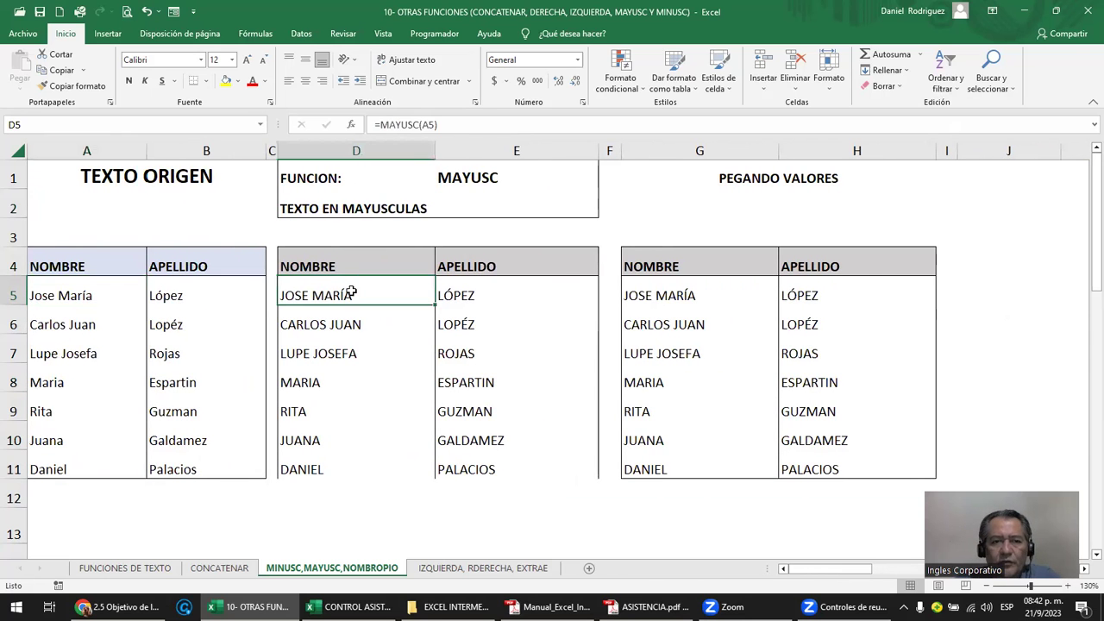
click(52, 298)
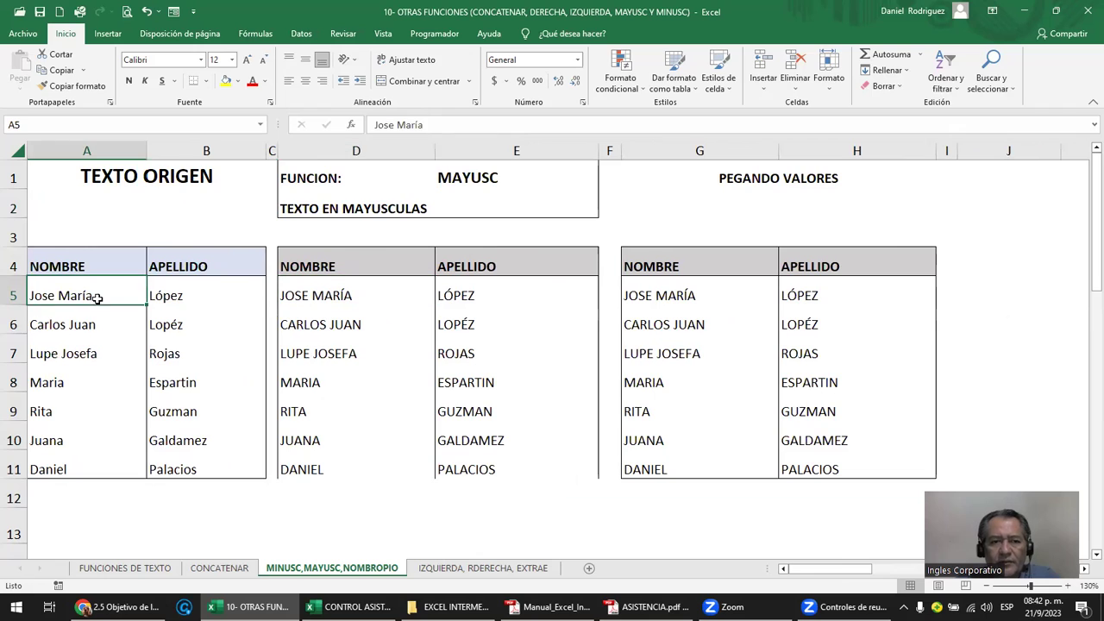
click(310, 289)
double_click(638, 306)
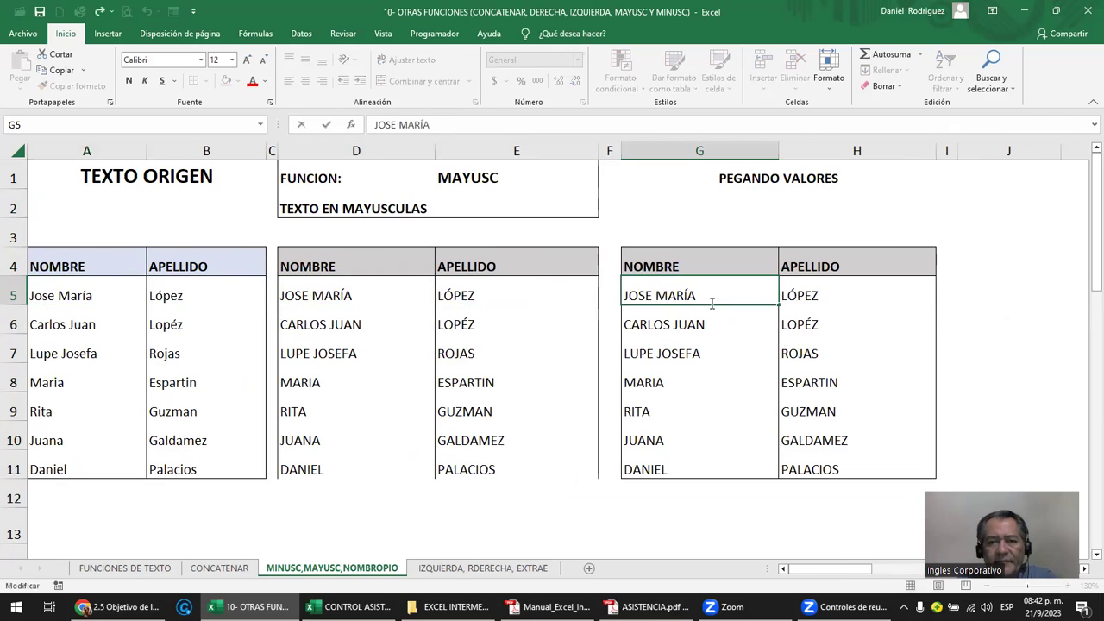
key(Escape)
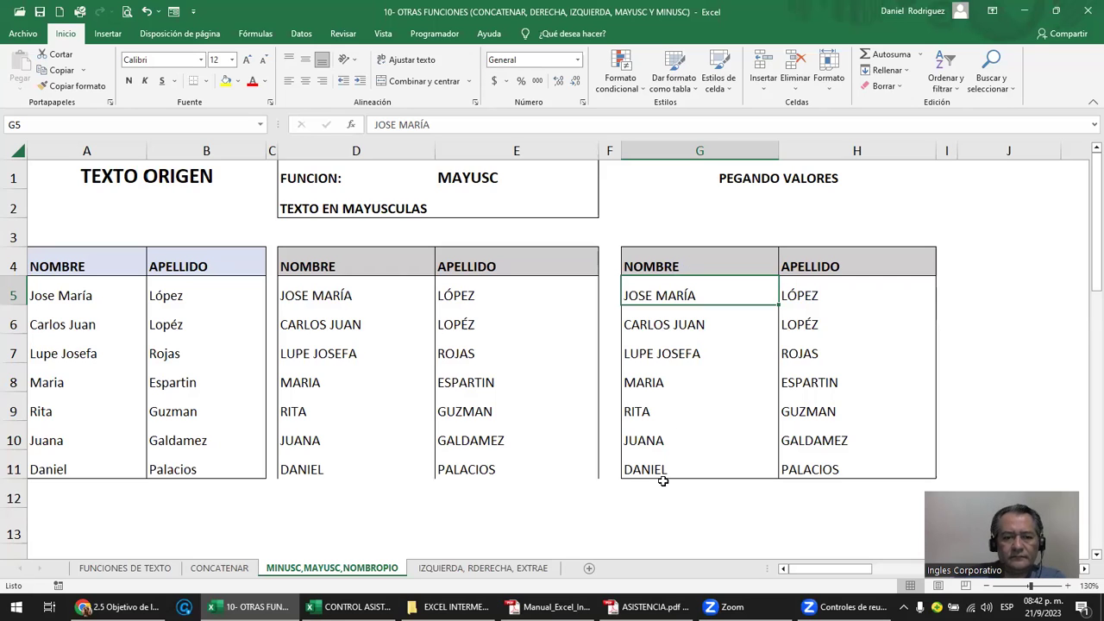
- Go to the FUNCIONES DE TEXTO sheet and highlight the MINUSC description row B9:C9
mouse_move(552, 607)
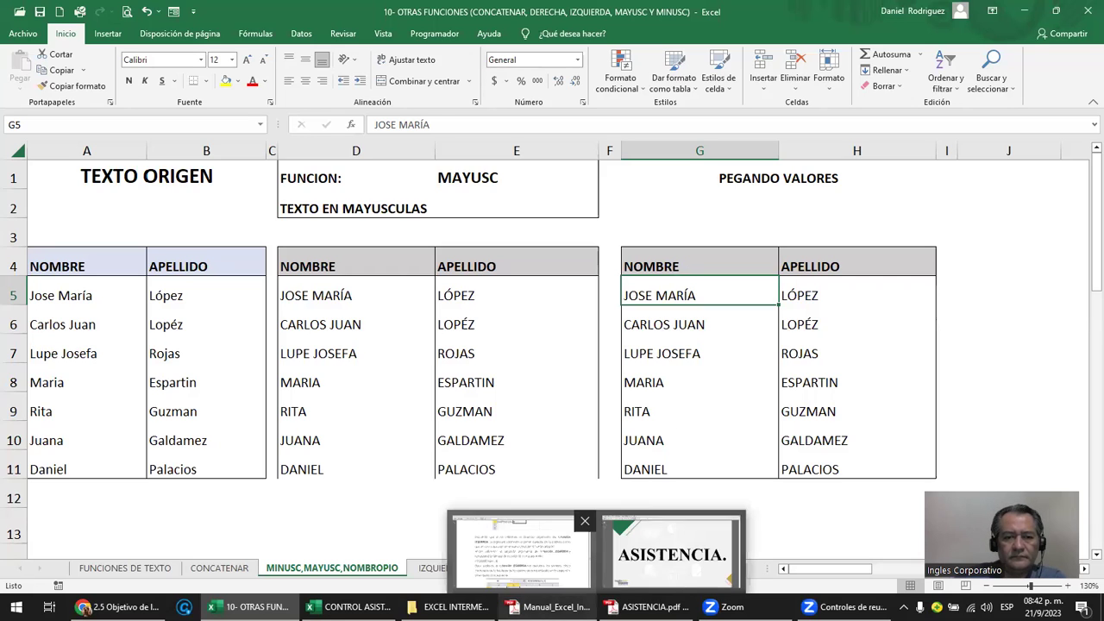
click(462, 467)
click(352, 466)
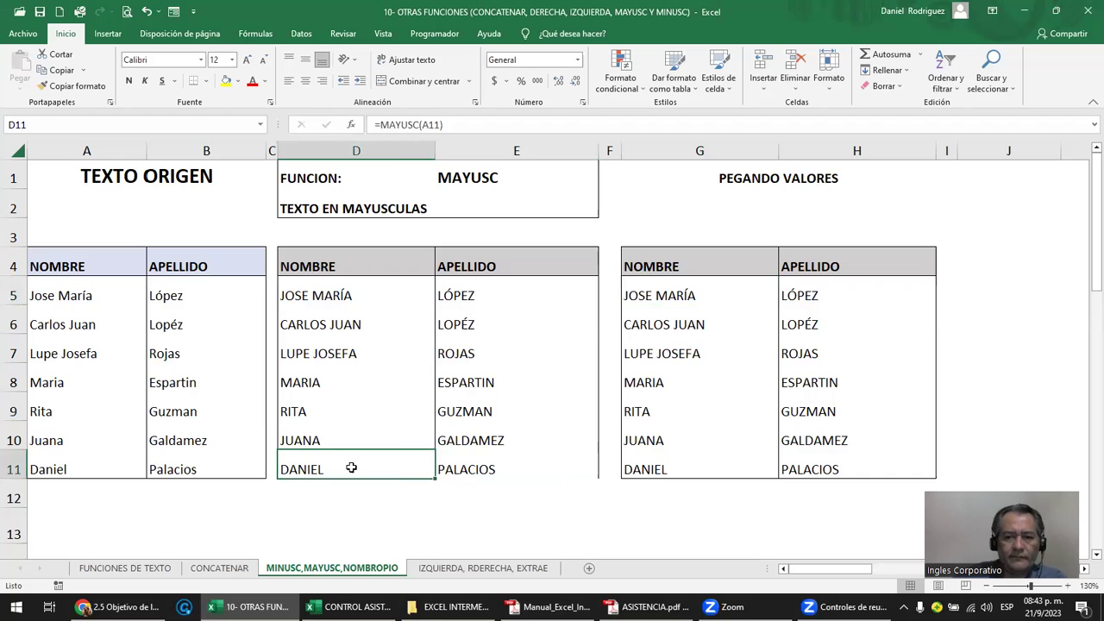
scroll(352, 467, down, 1)
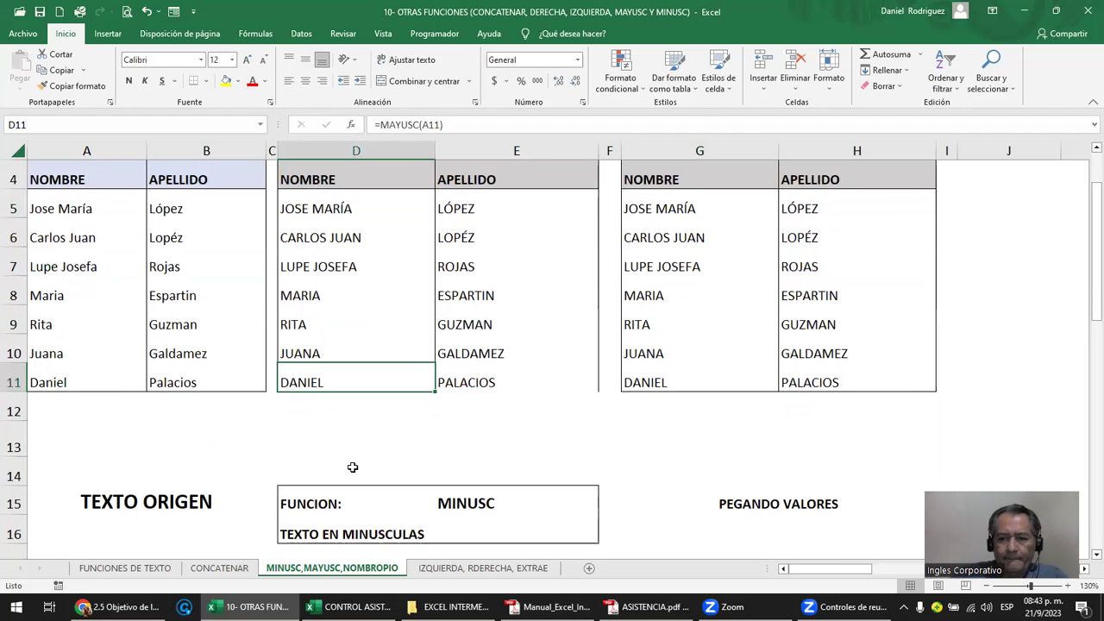
scroll(352, 467, down, 1)
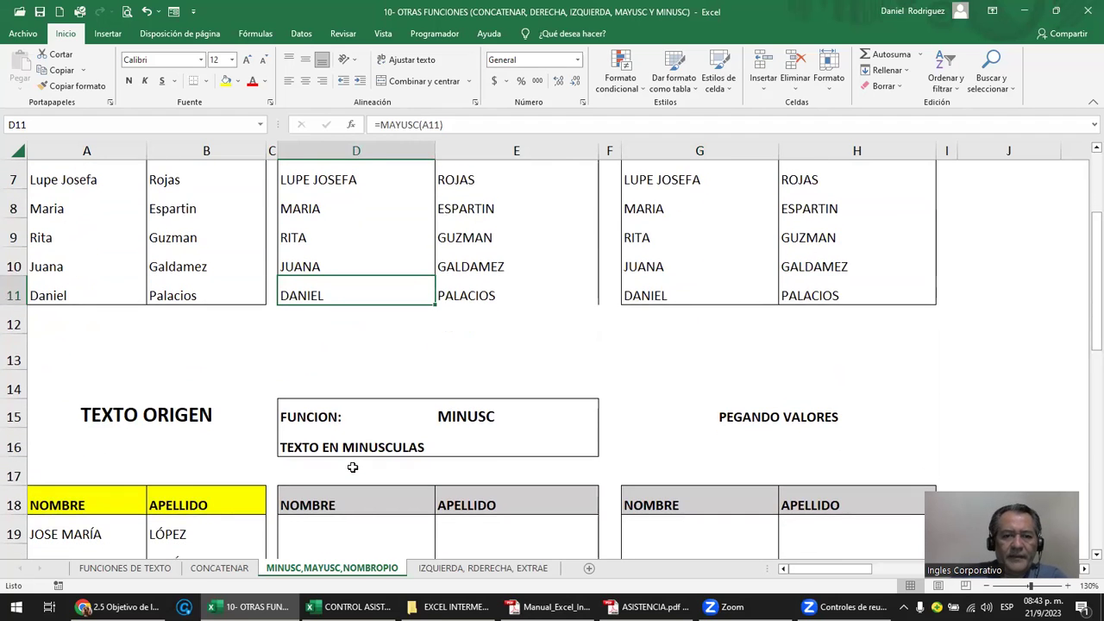
scroll(351, 464, down, 2)
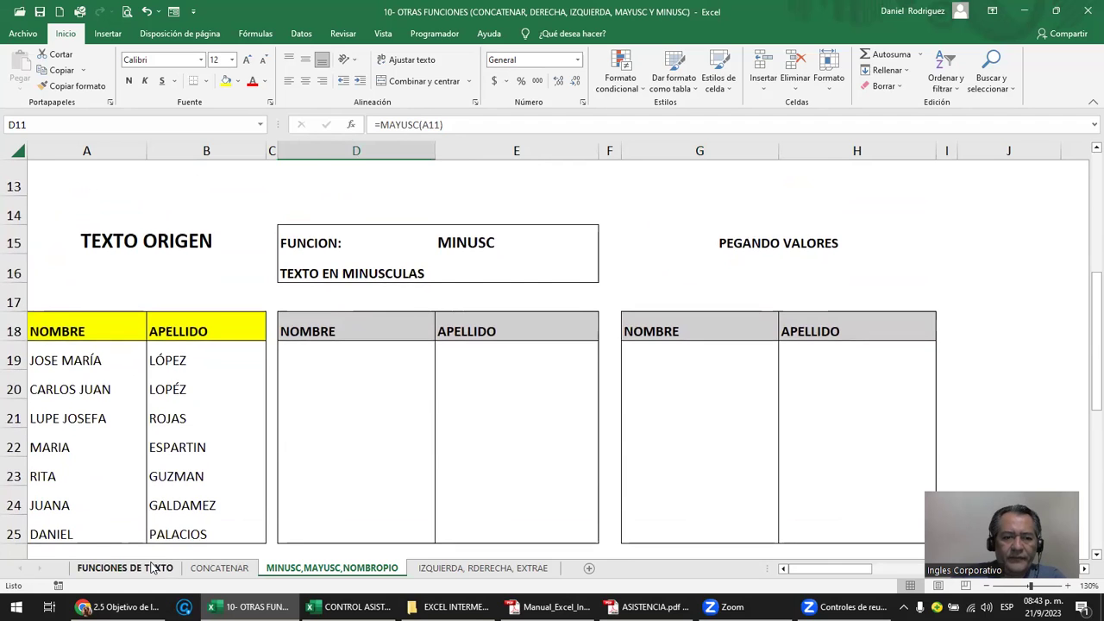
click(125, 568)
drag(138, 446, 344, 463)
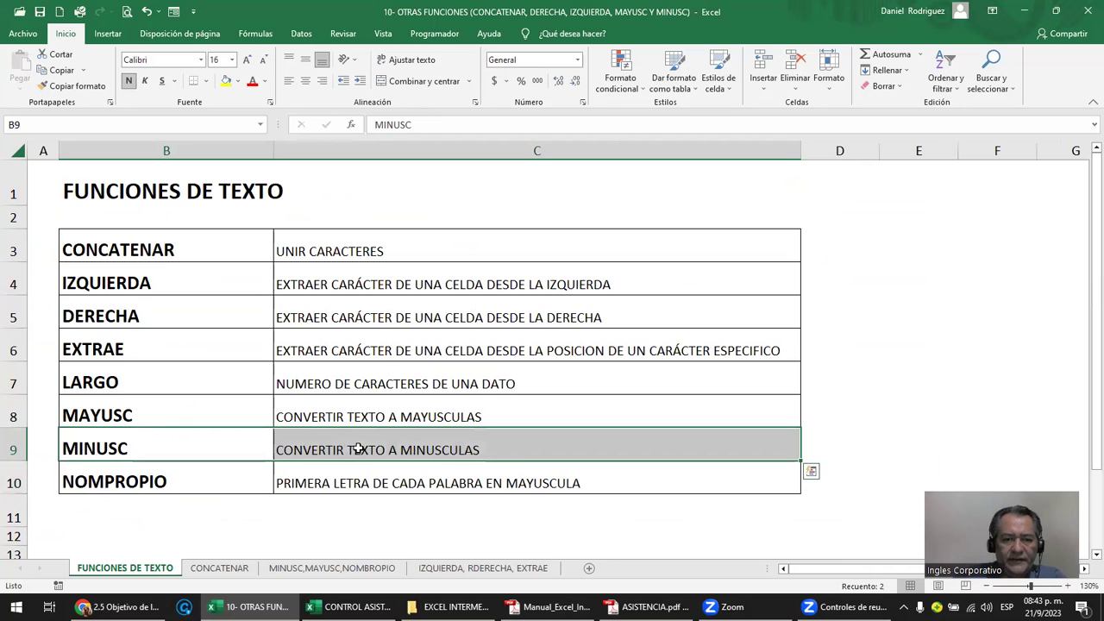
- In the Chrome lesson, scroll through the FUNCIÓN MAYUSC and MINUSC syntax and examples
mouse_move(552, 606)
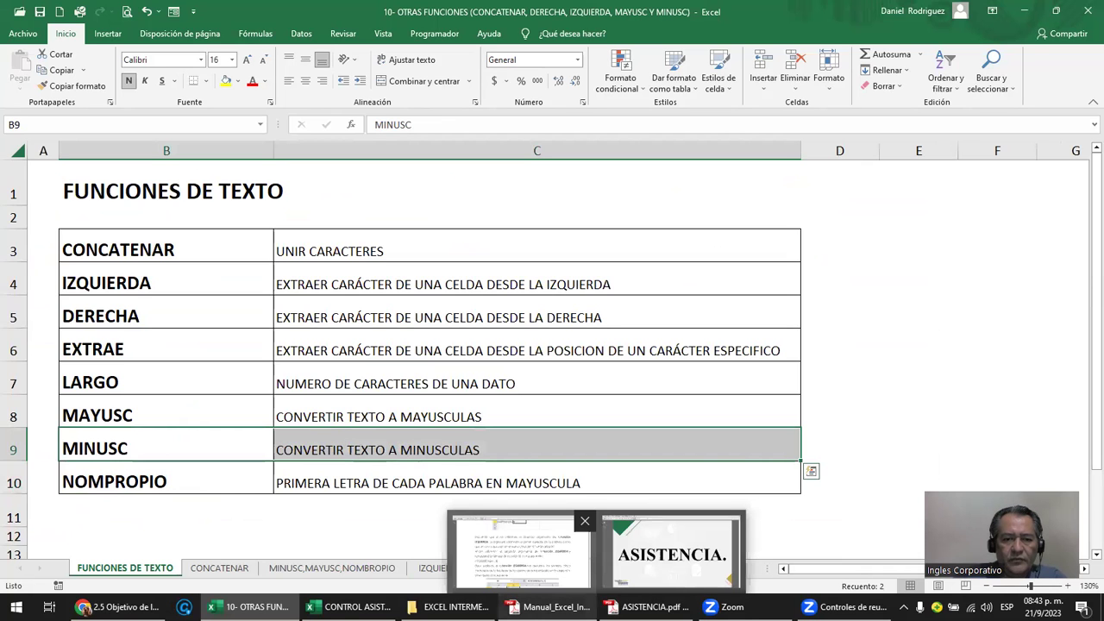
click(121, 607)
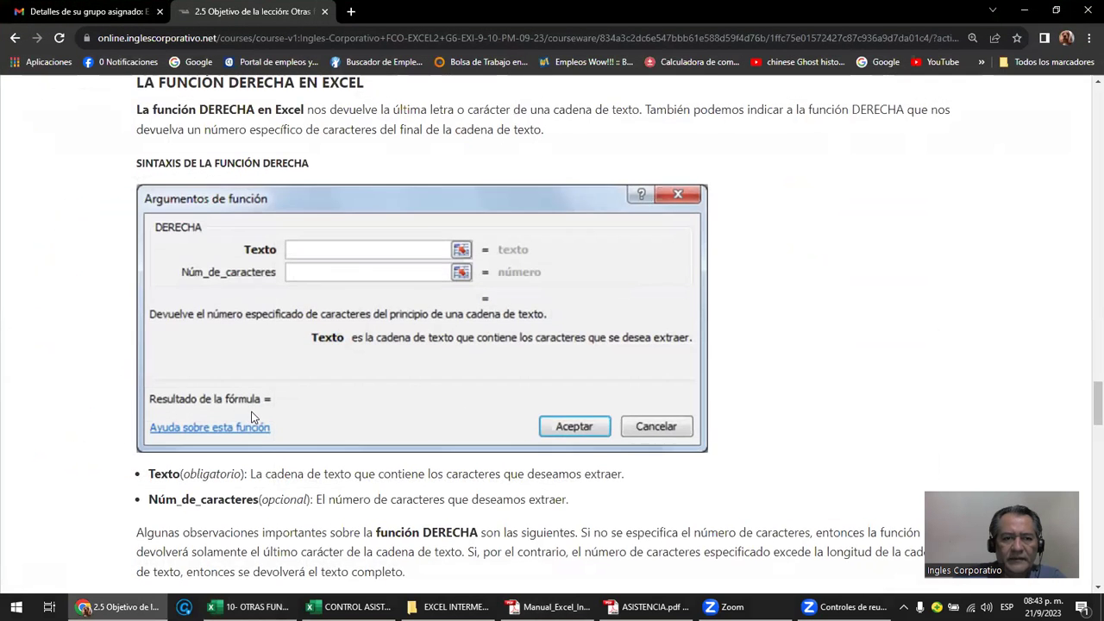
scroll(256, 417, down, 5)
scroll(258, 417, down, 4)
scroll(259, 411, down, 2)
scroll(263, 417, down, 2)
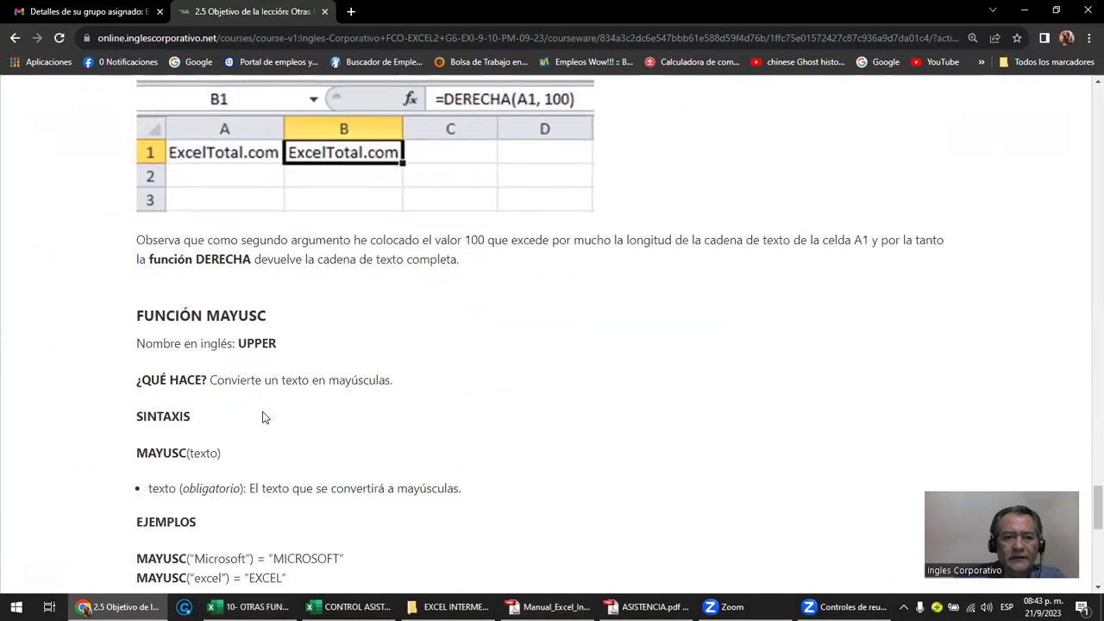
scroll(270, 357, down, 2)
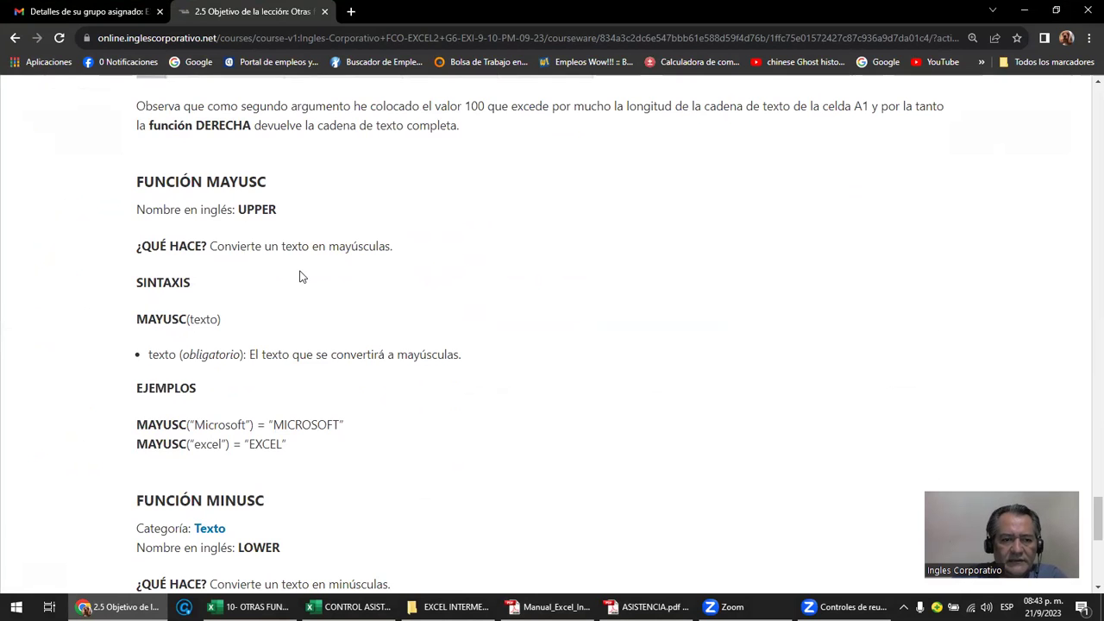
scroll(301, 276, down, 2)
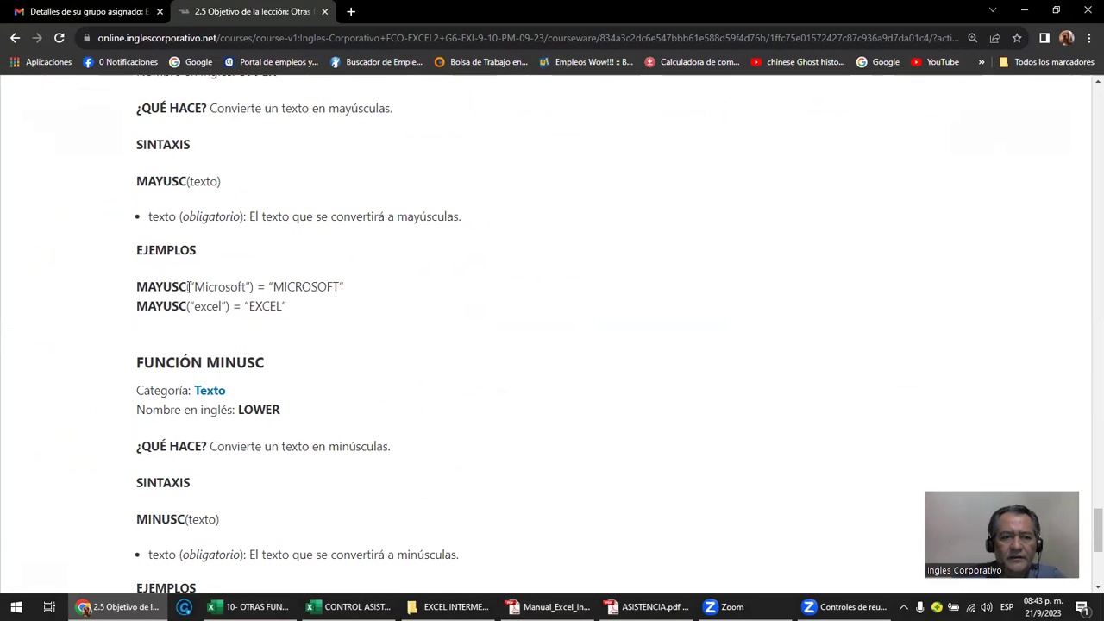
drag(190, 285, 250, 284)
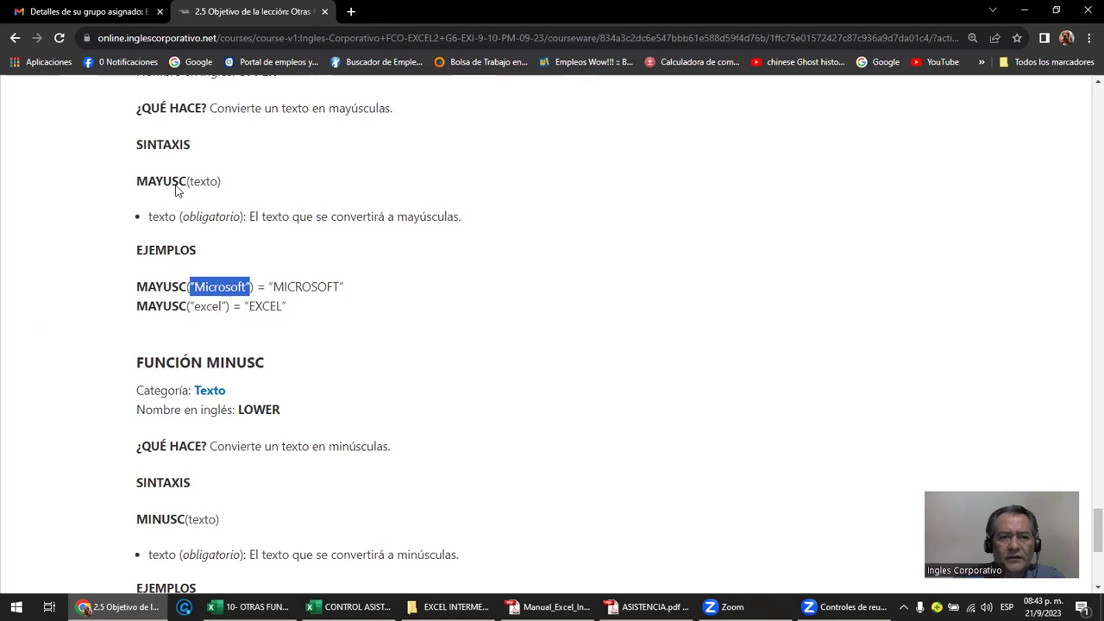
scroll(260, 300, down, 3)
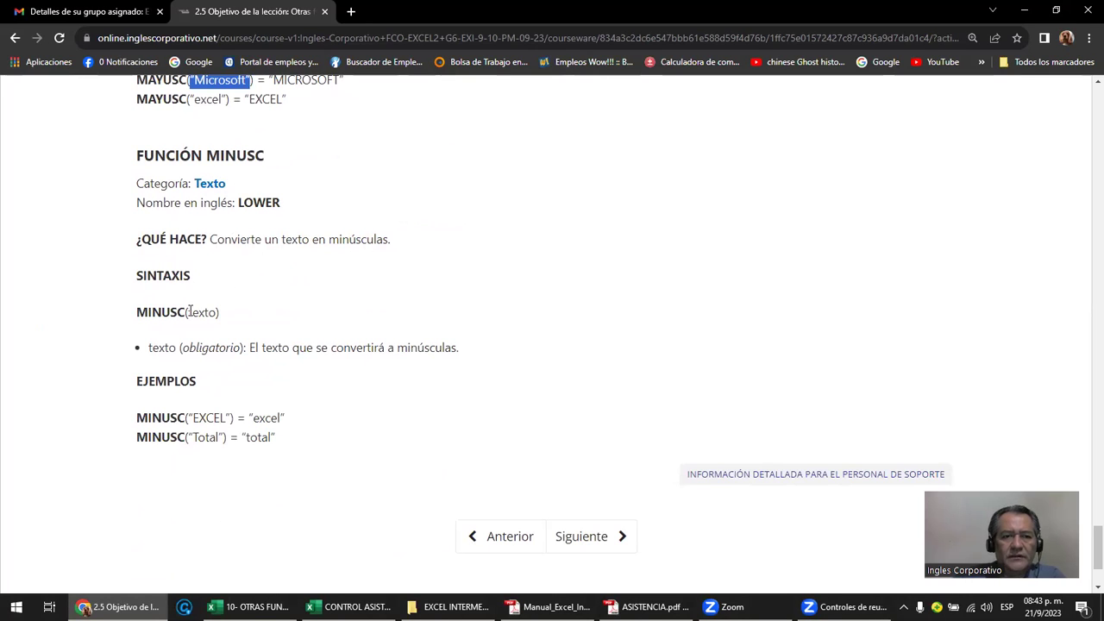
- Back in Excel, scroll to the MINUSC block and select names JOSE MARÍA–PALACIOS in A19:B25
click(251, 606)
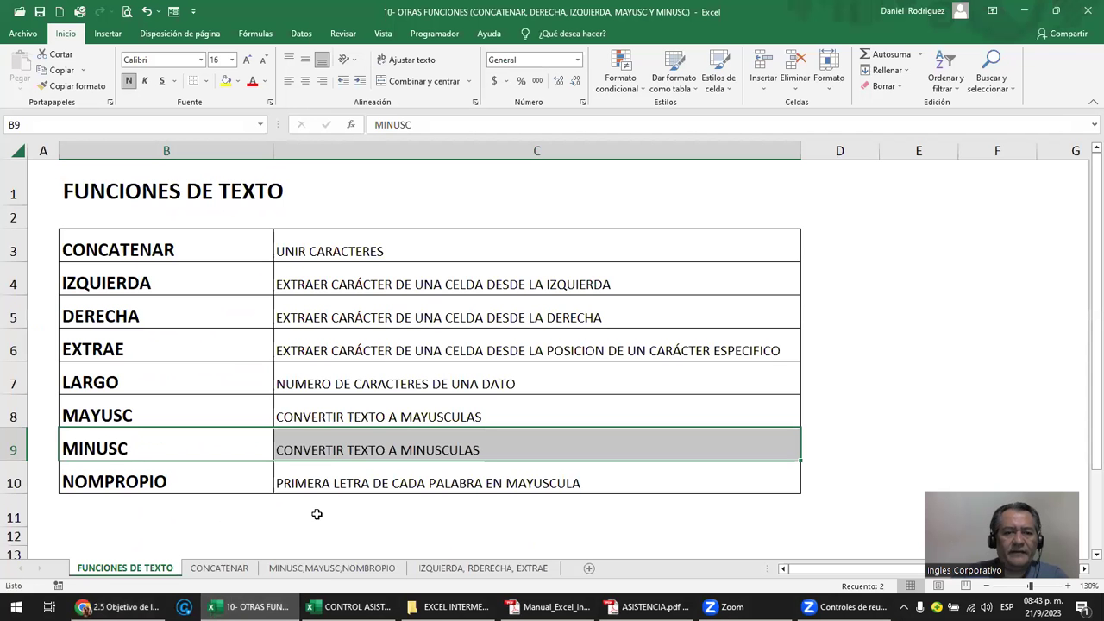
click(333, 571)
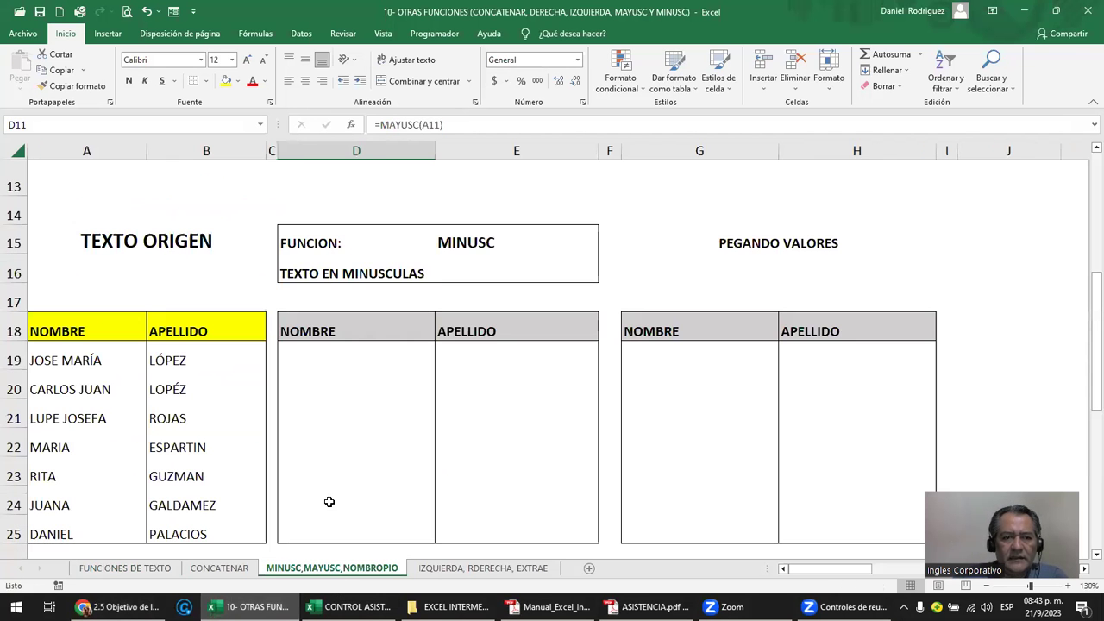
click(356, 238)
scroll(234, 216, up, 4)
scroll(218, 267, down, 2)
scroll(219, 267, down, 3)
click(216, 267)
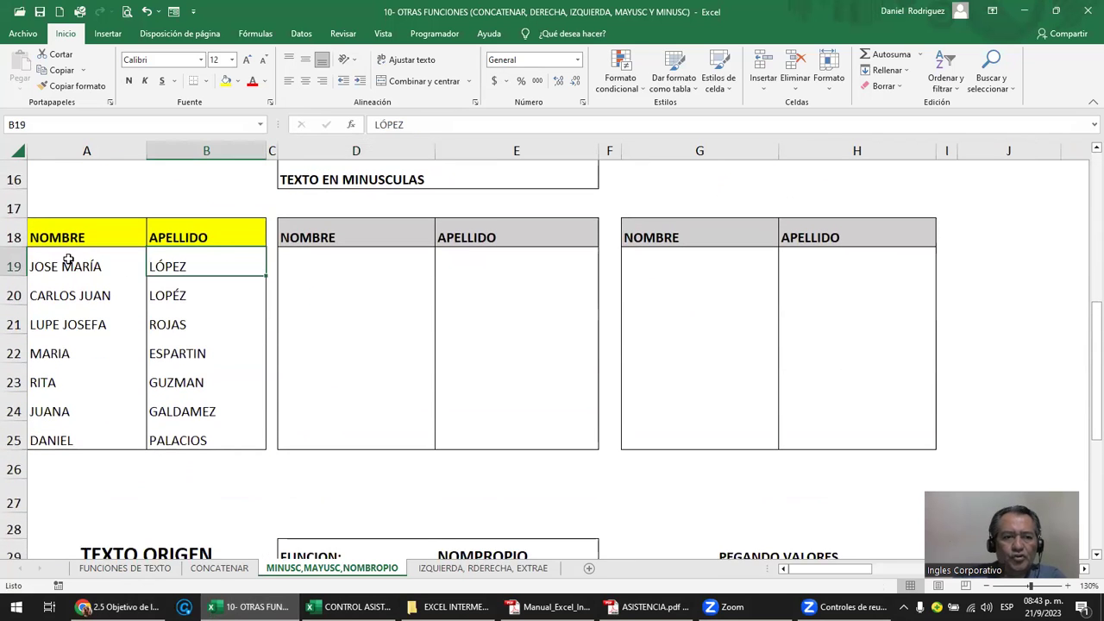
drag(104, 266, 181, 431)
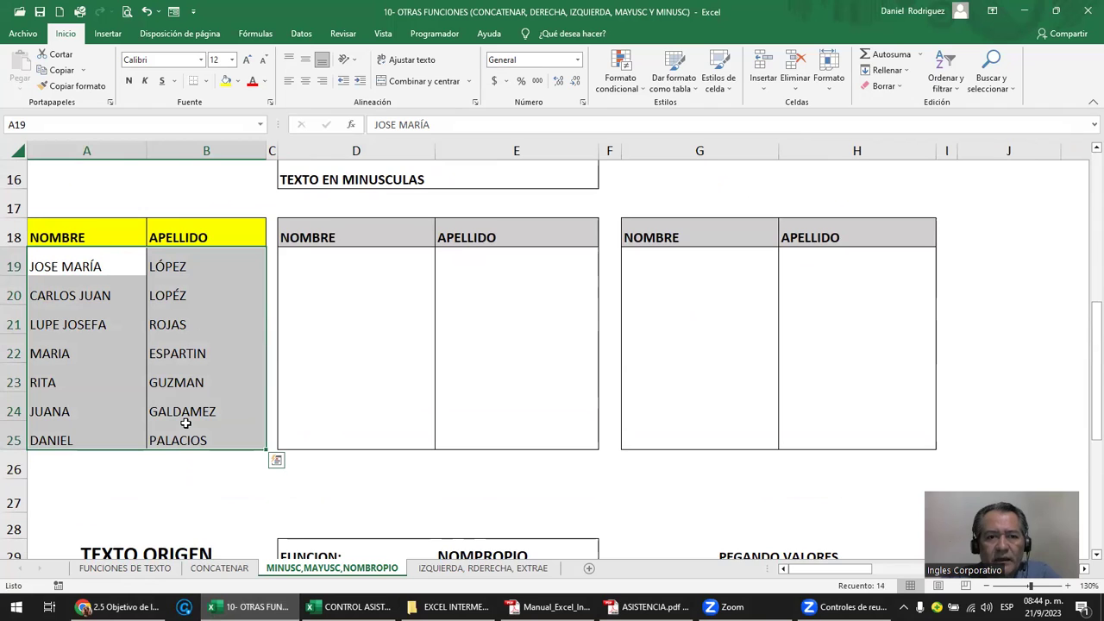
- Enter =MINUSC(A19) in D19 and fill it down to D25 for lowercase first names
click(334, 261)
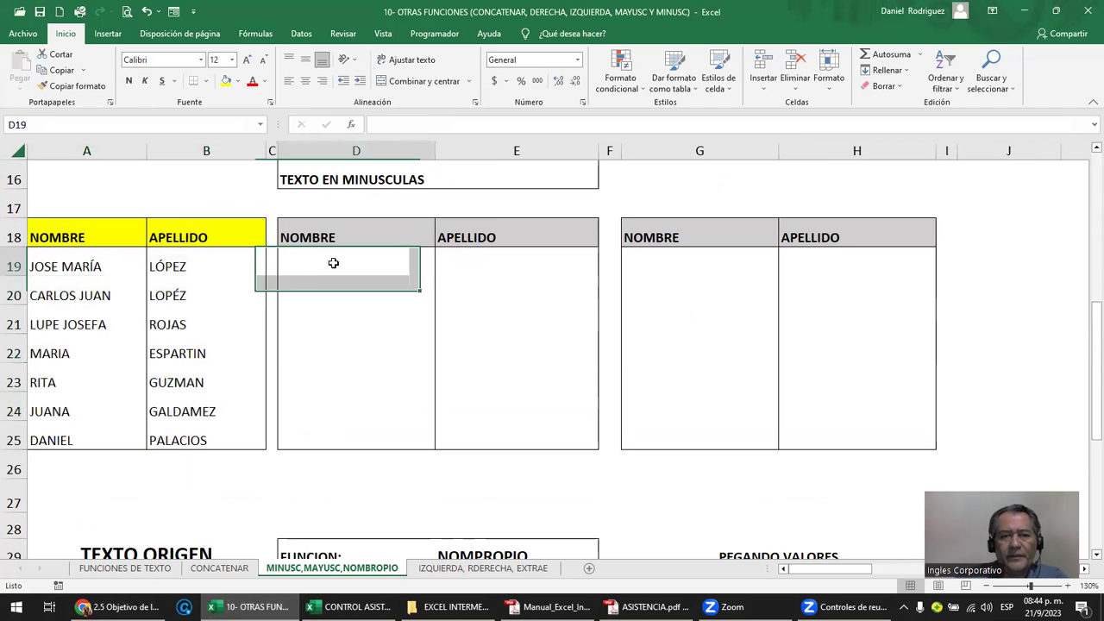
text(=)
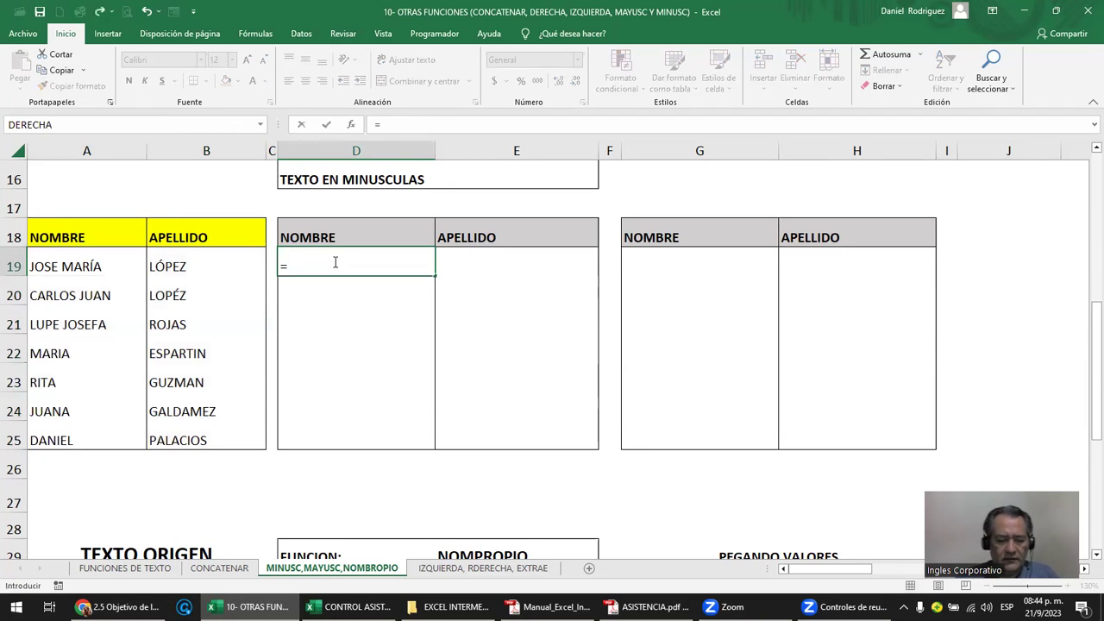
text(MIN)
key(Down)
key(Down)
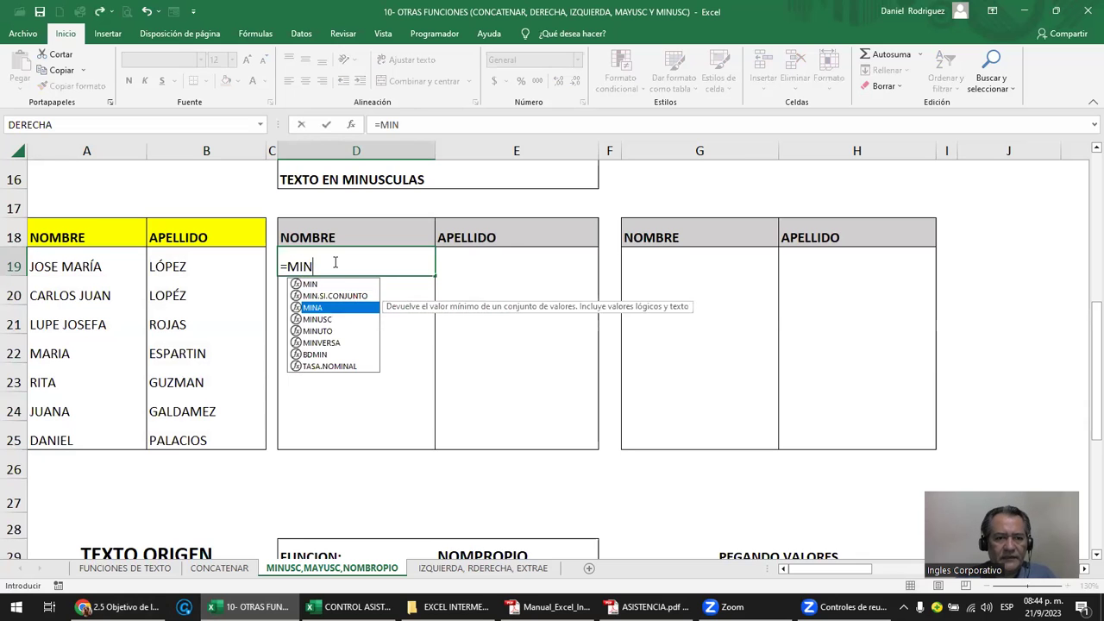
key(Down)
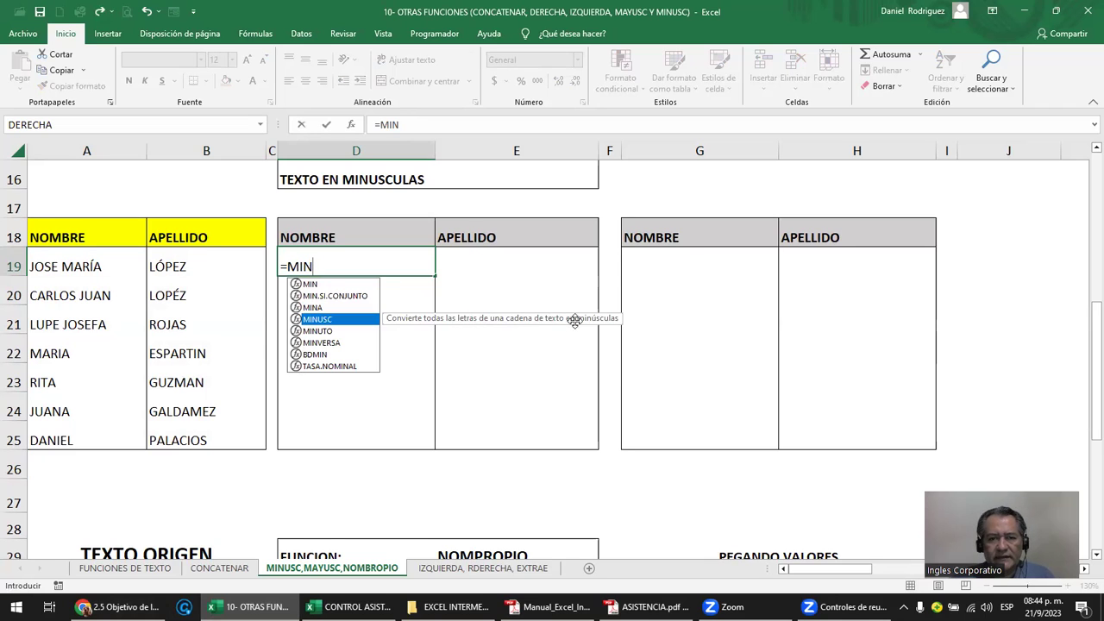
key(Tab)
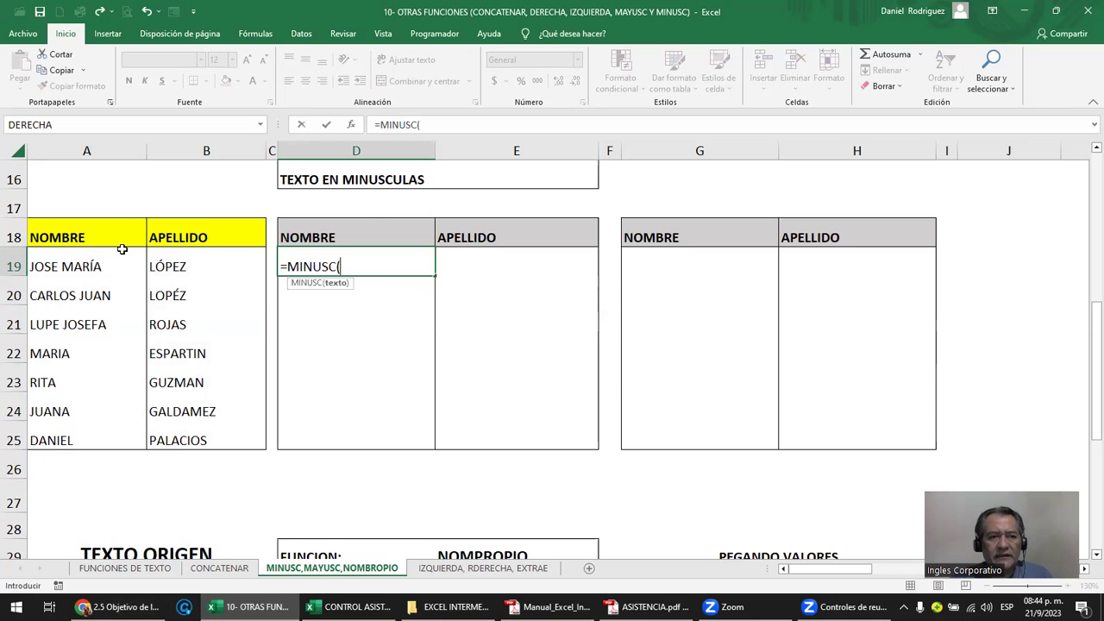
click(88, 265)
text())
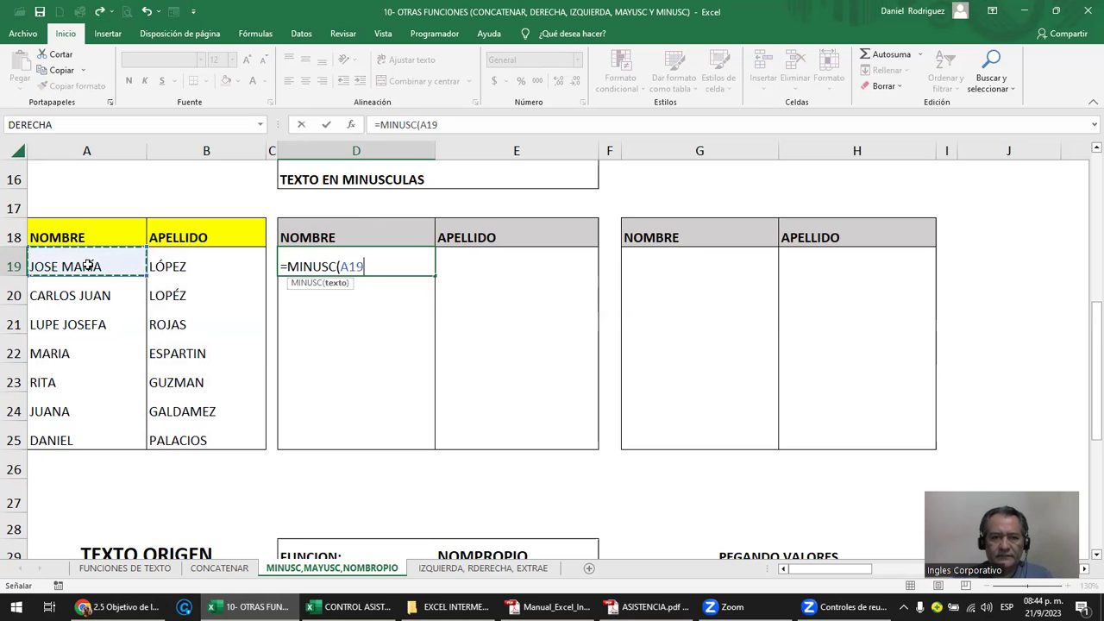
key(Return)
click(326, 266)
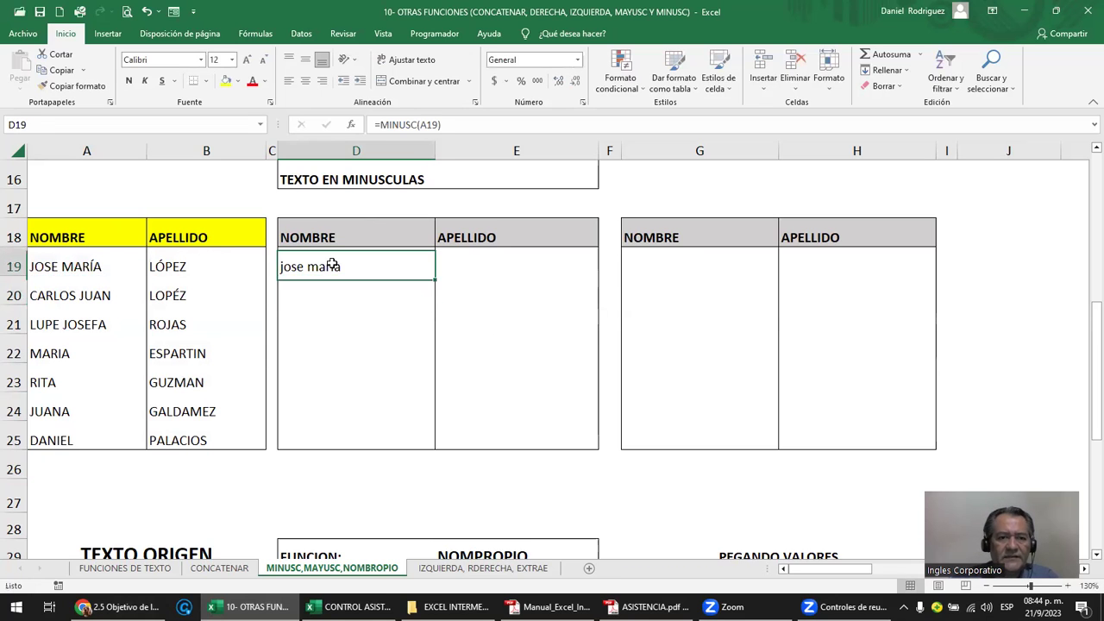
drag(435, 275, 421, 440)
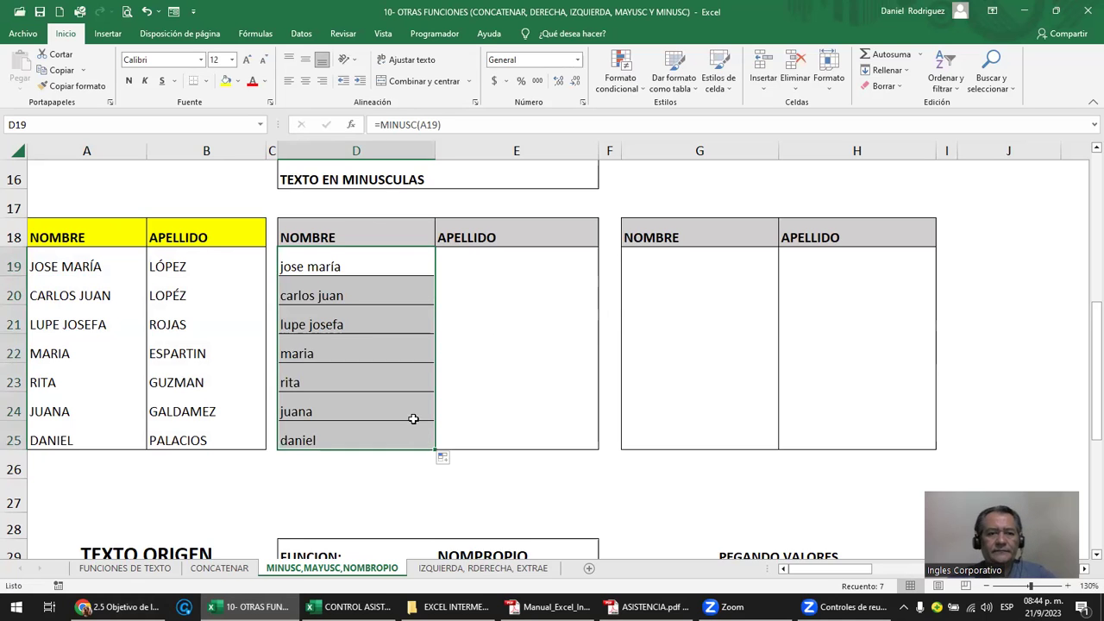
key(shift+Up)
key(shift+Up)
drag(353, 263, 526, 432)
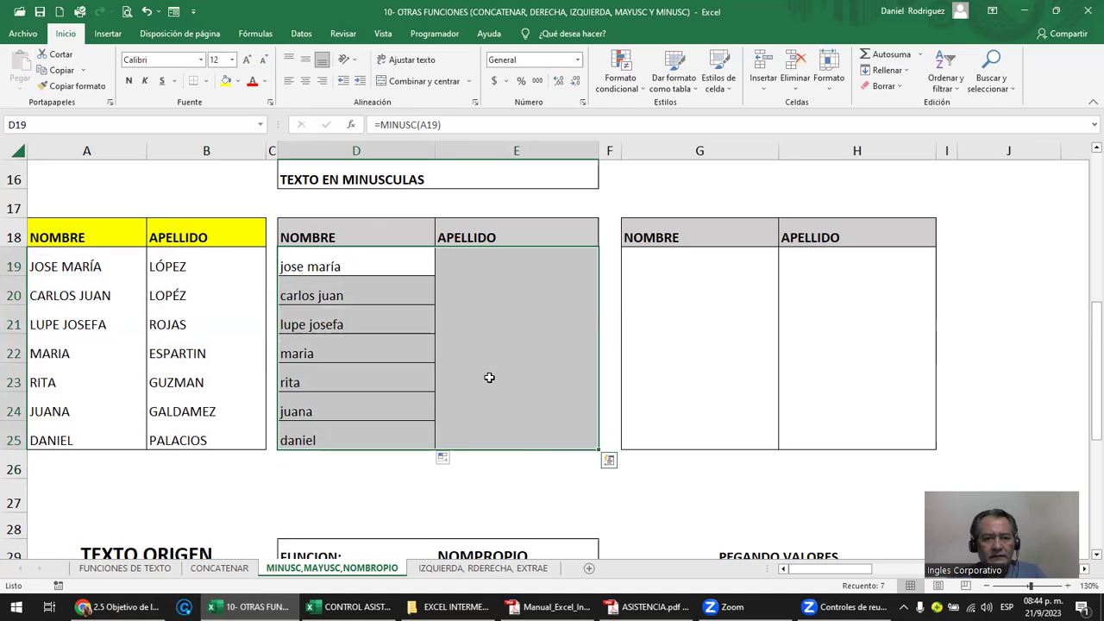
- Enter =MINUSC(B19) in E19 and fill it down to E25 for lowercase surnames
click(476, 269)
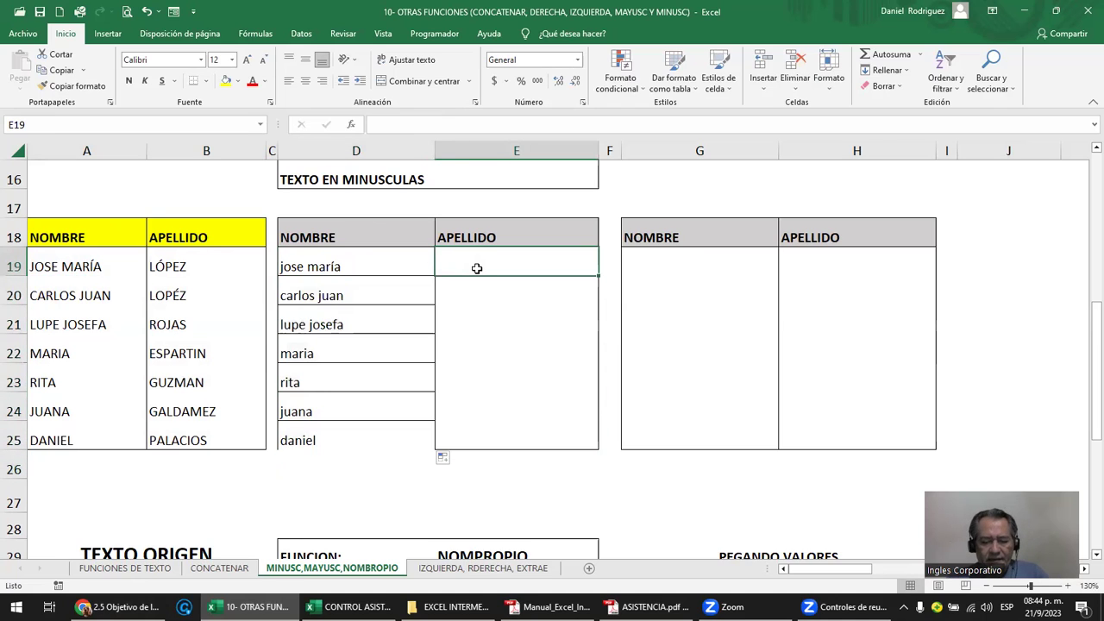
text(=M)
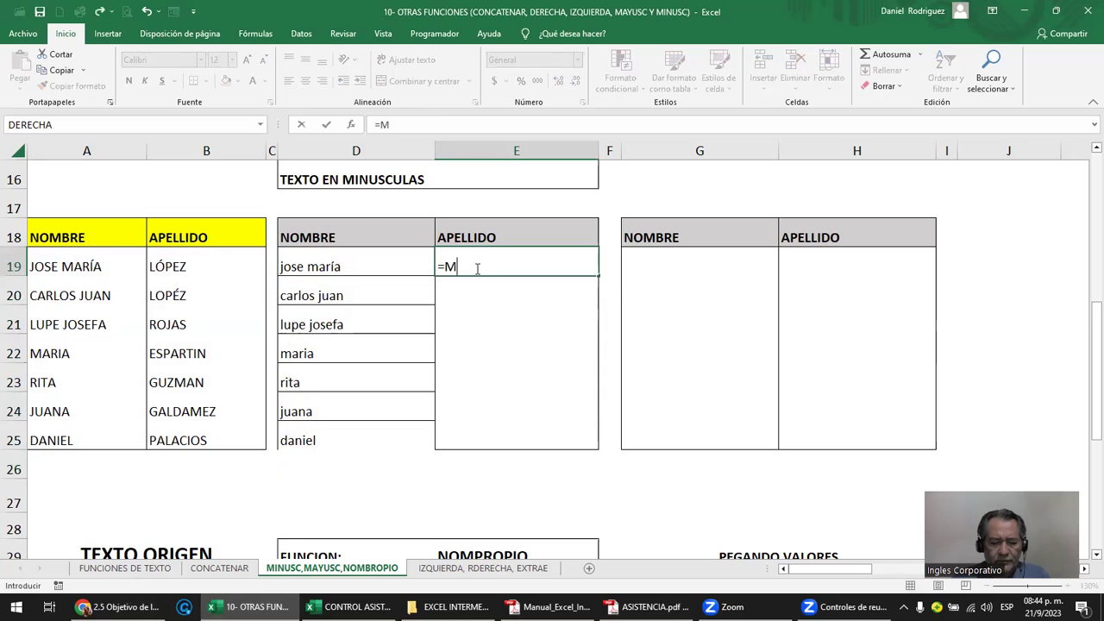
text(IN)
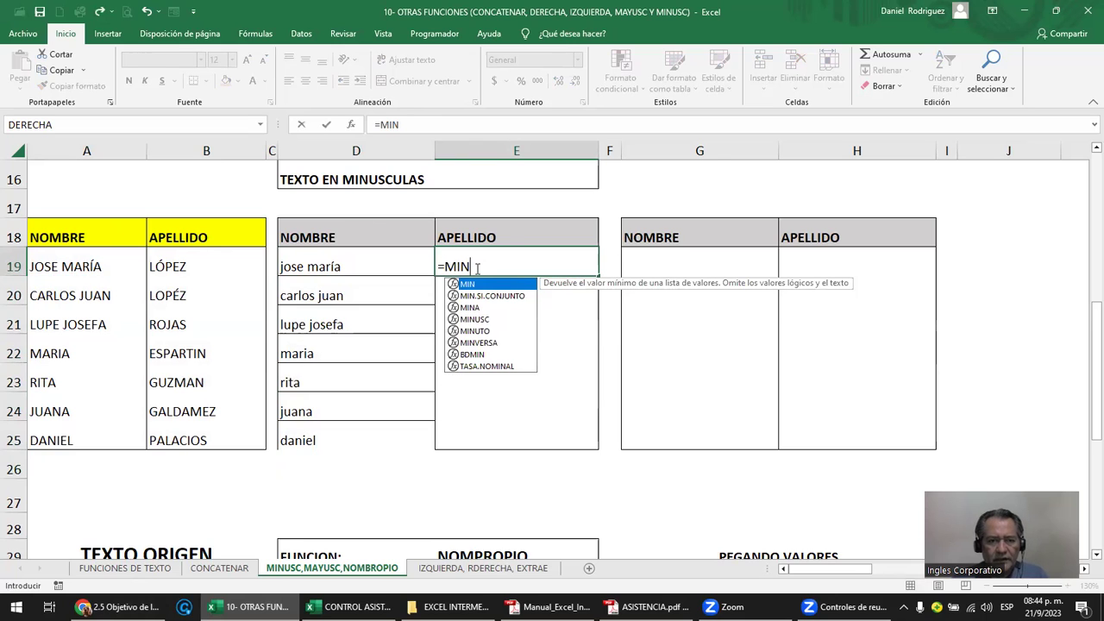
key(Down)
key(Down)
key(Down)
key(Tab)
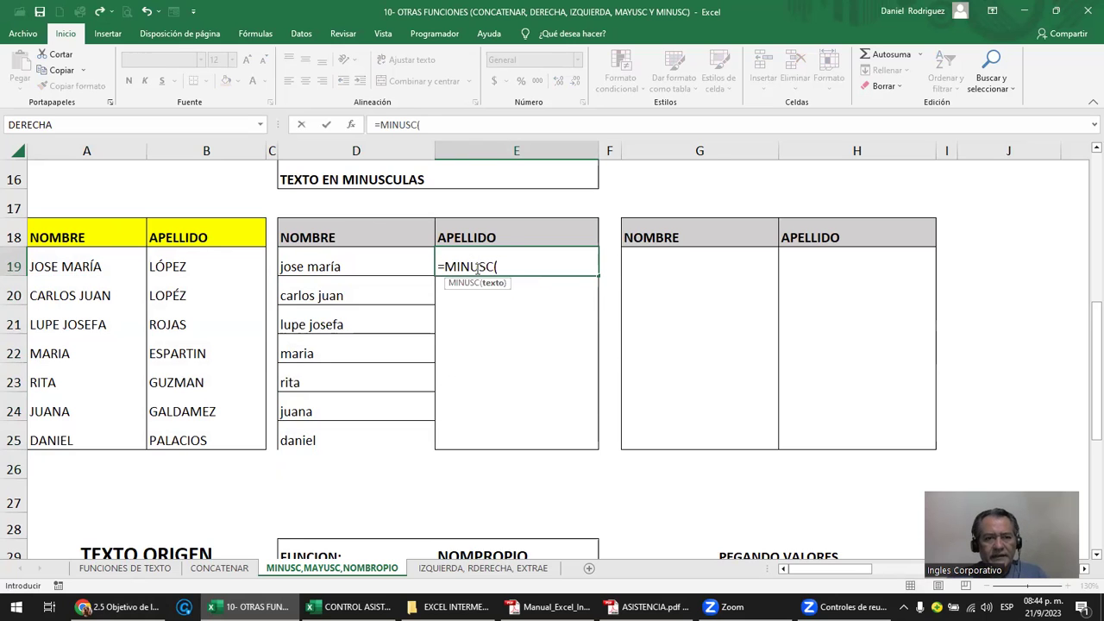
click(205, 269)
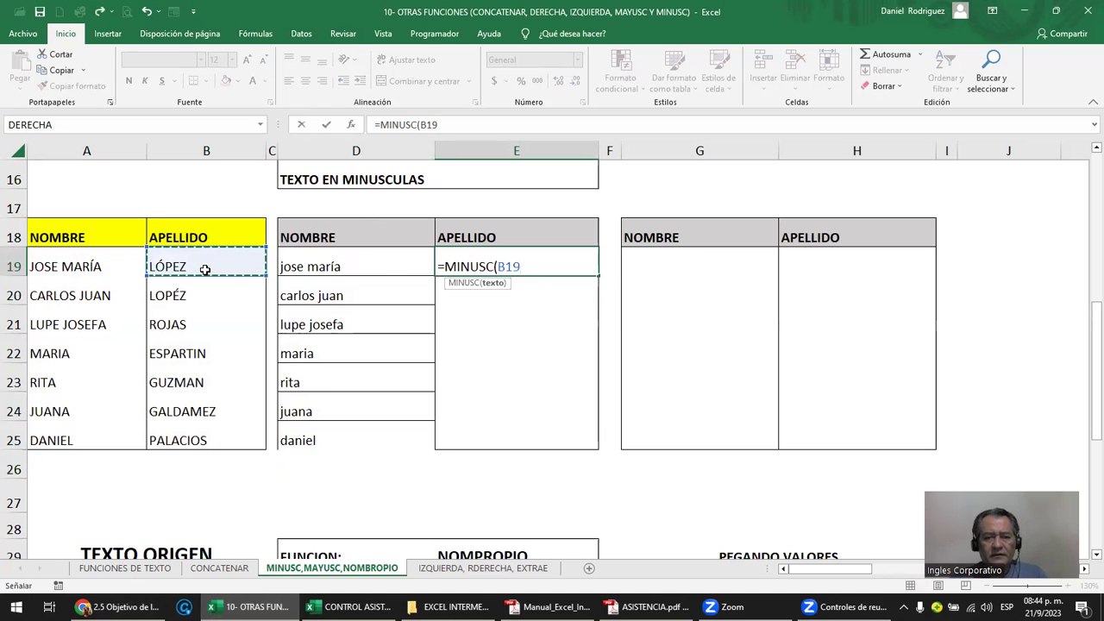
key(Return)
click(582, 268)
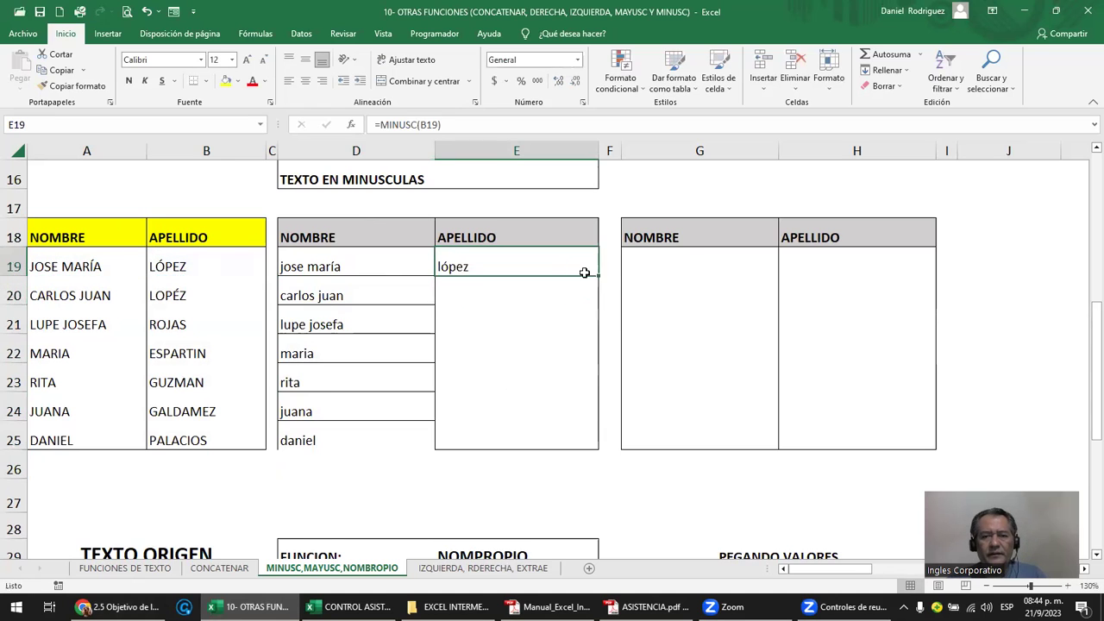
drag(597, 276, 581, 442)
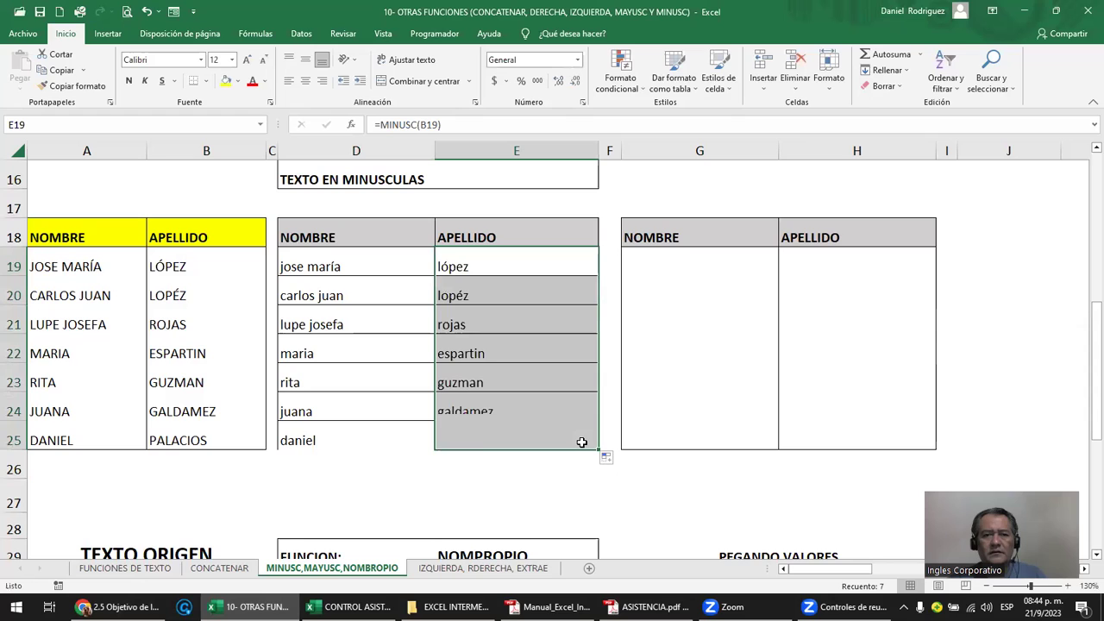
click(565, 430)
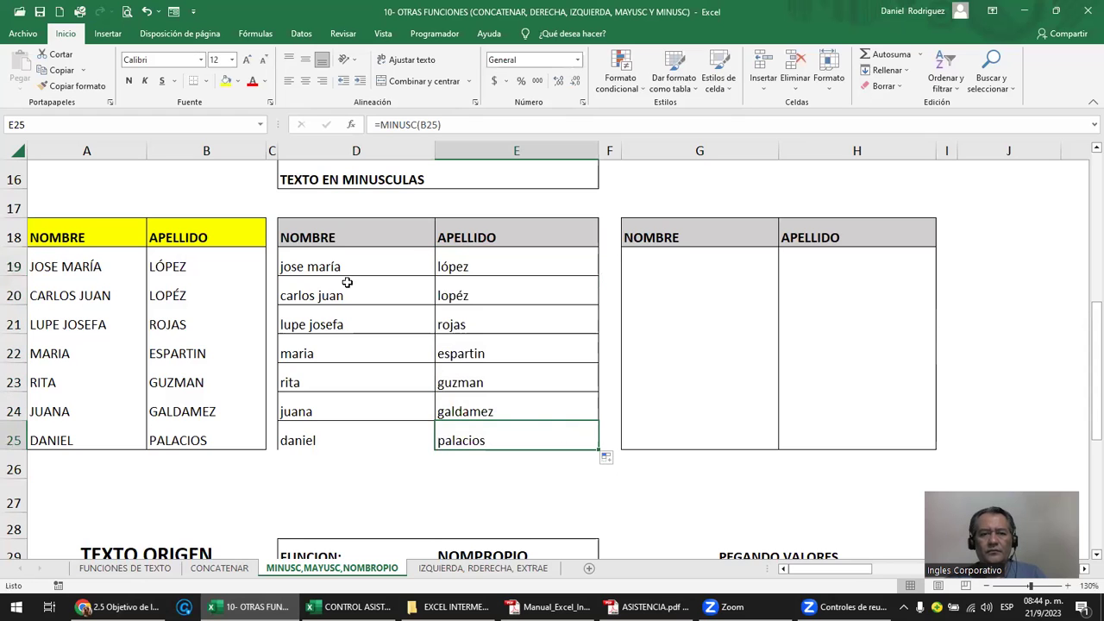
drag(715, 259, 859, 431)
- Copy the value table's formatting onto the lowercase results and review the name and surname formulas
click(82, 86)
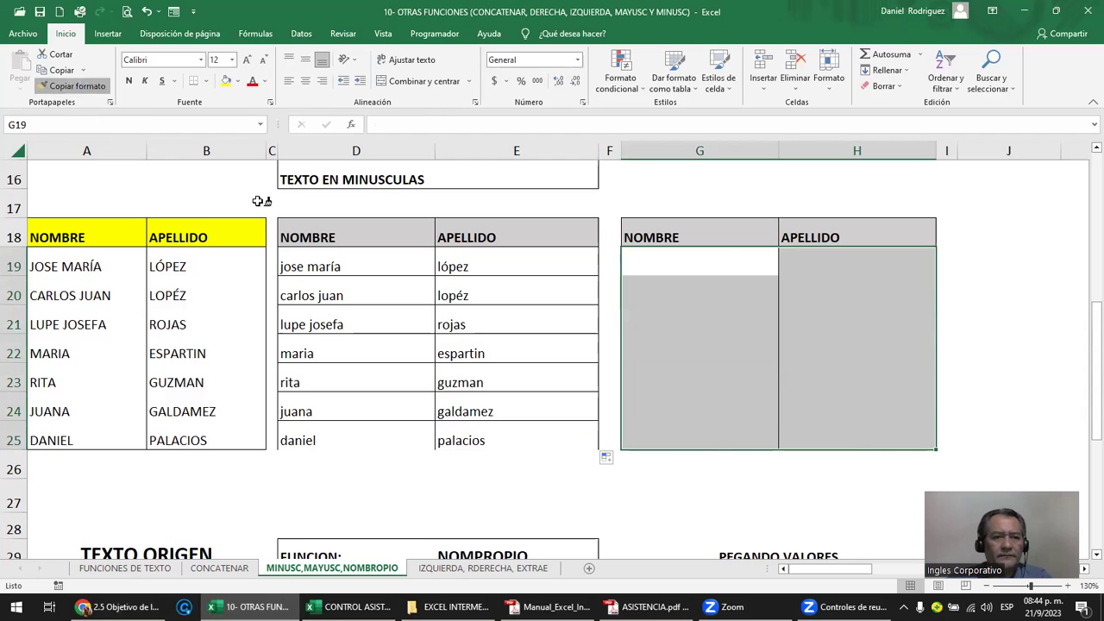
drag(343, 267, 431, 440)
click(428, 465)
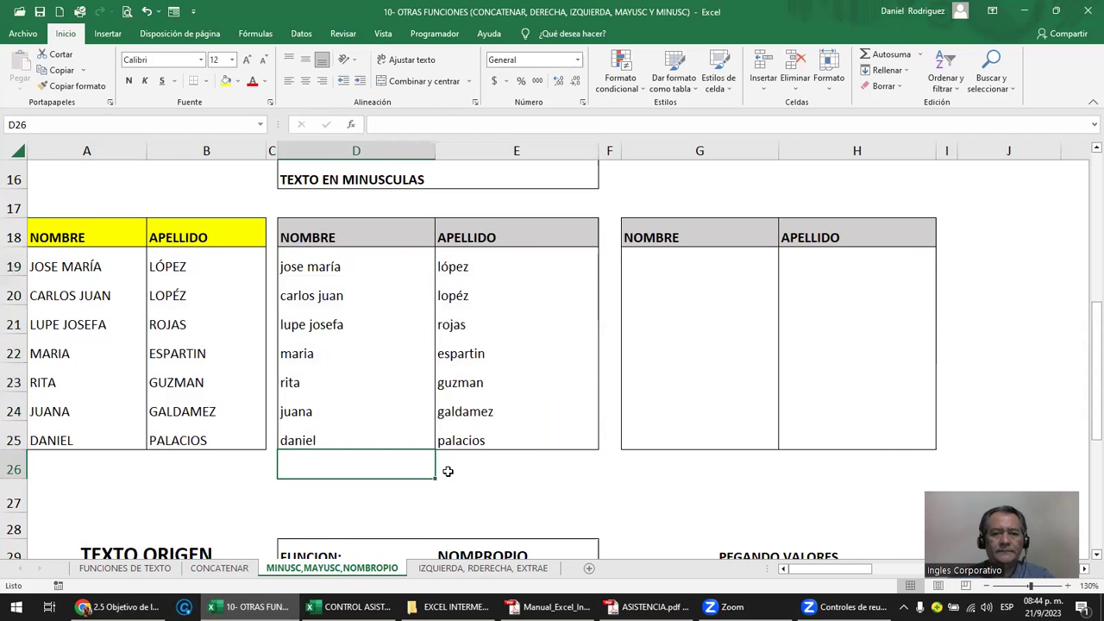
click(325, 267)
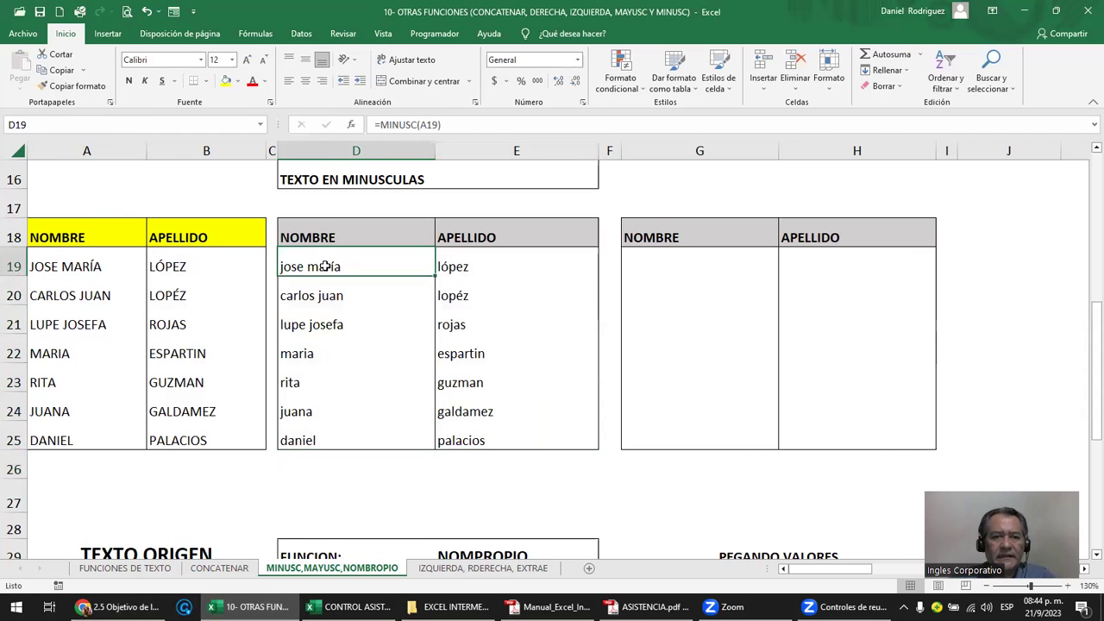
double_click(325, 267)
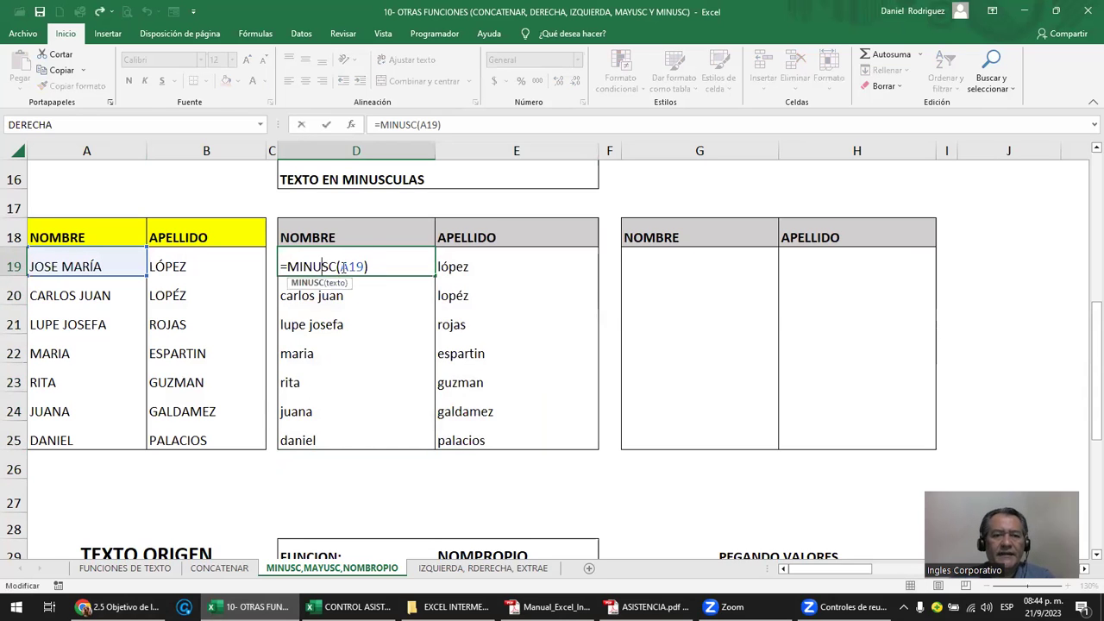
key(Escape)
double_click(487, 266)
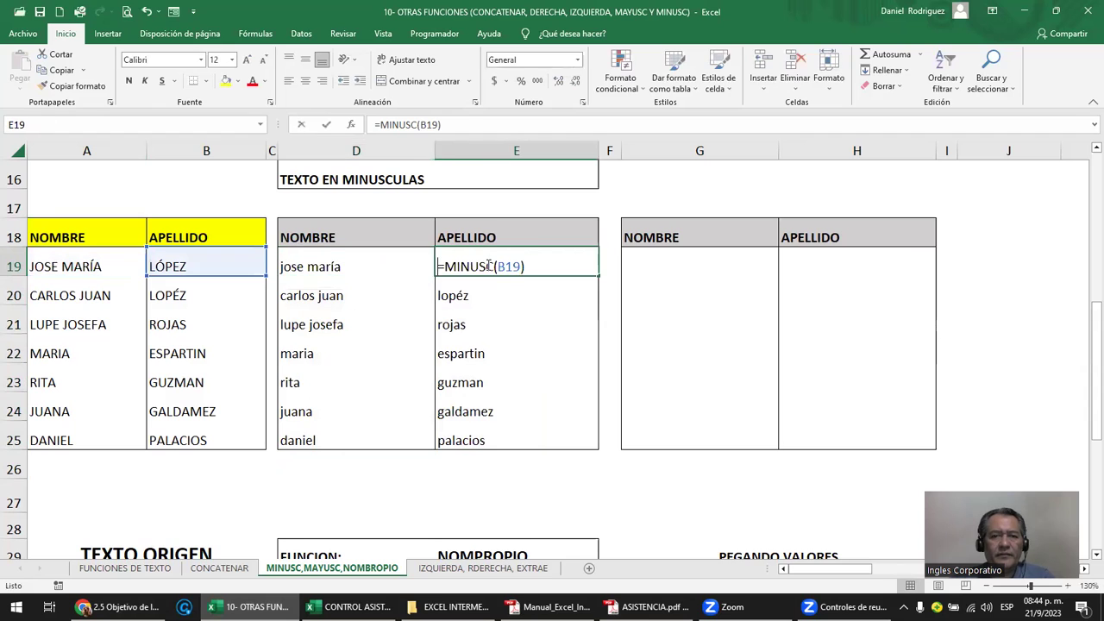
key(Escape)
- Try pasting the lowercase results as values over the original names, then undo it
mouse_move(322, 265)
mouse_down()
mouse_move(497, 420)
mouse_move(488, 429)
mouse_up()
key(ctrl+c)
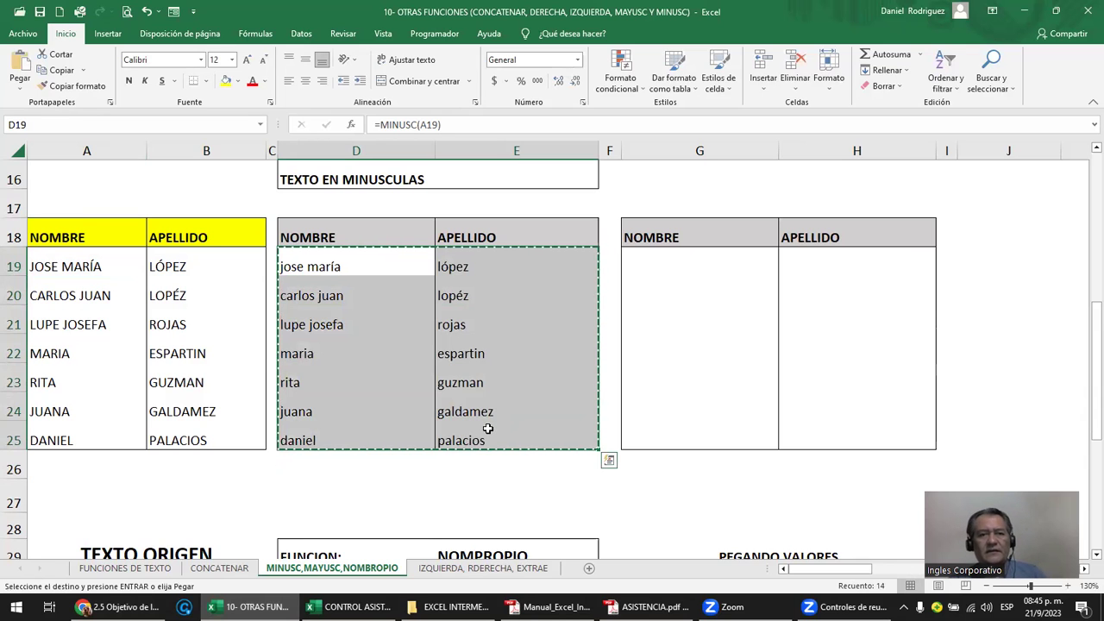
right_click(59, 266)
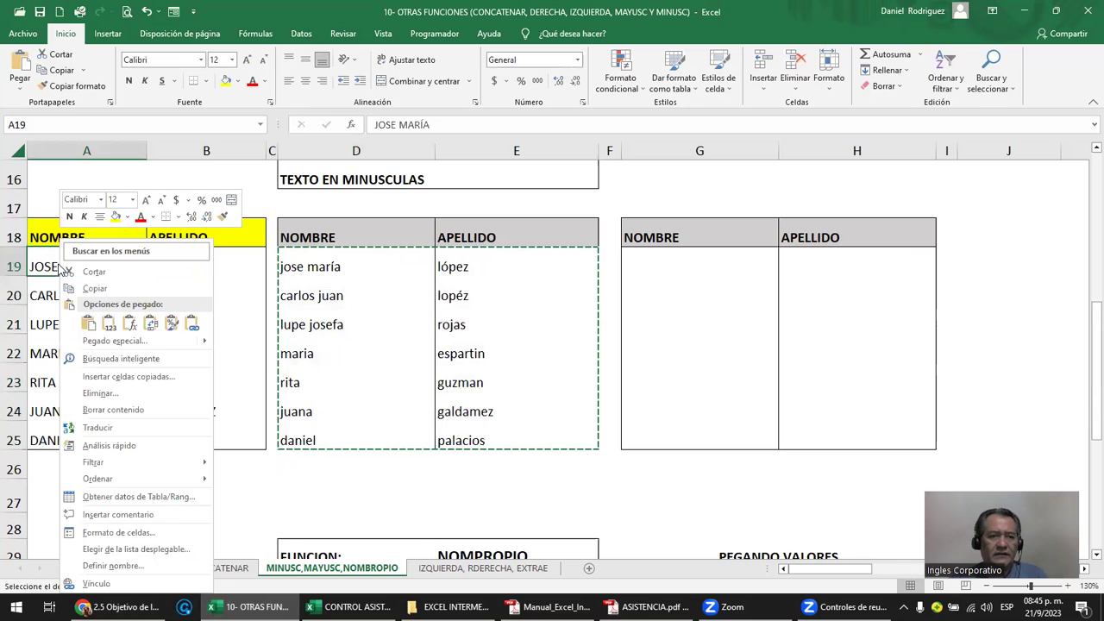
click(111, 323)
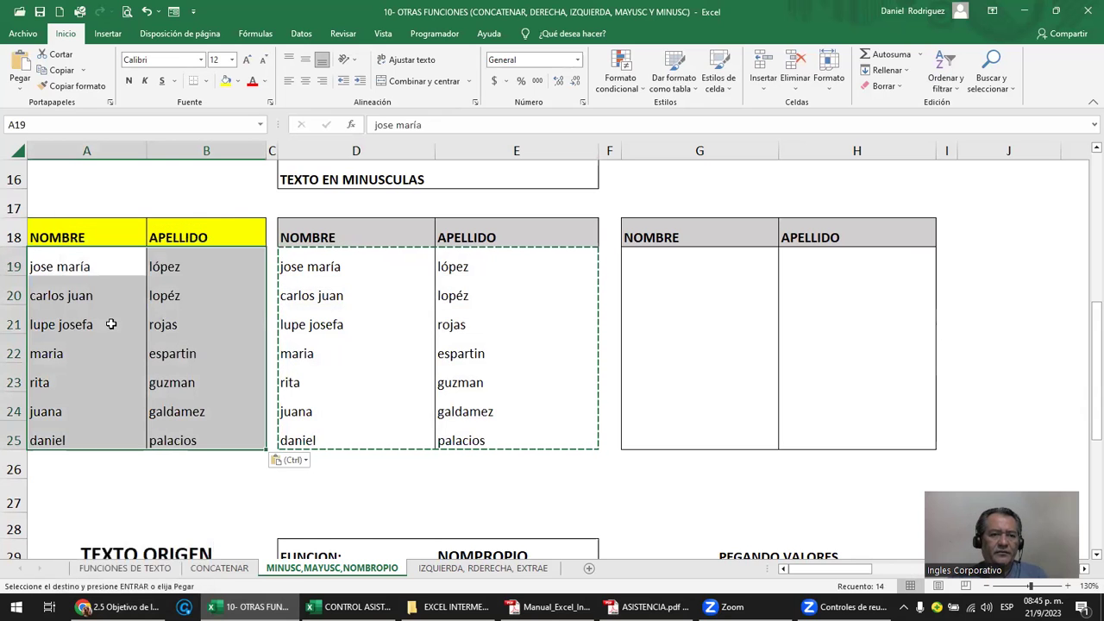
double_click(337, 265)
key(Escape)
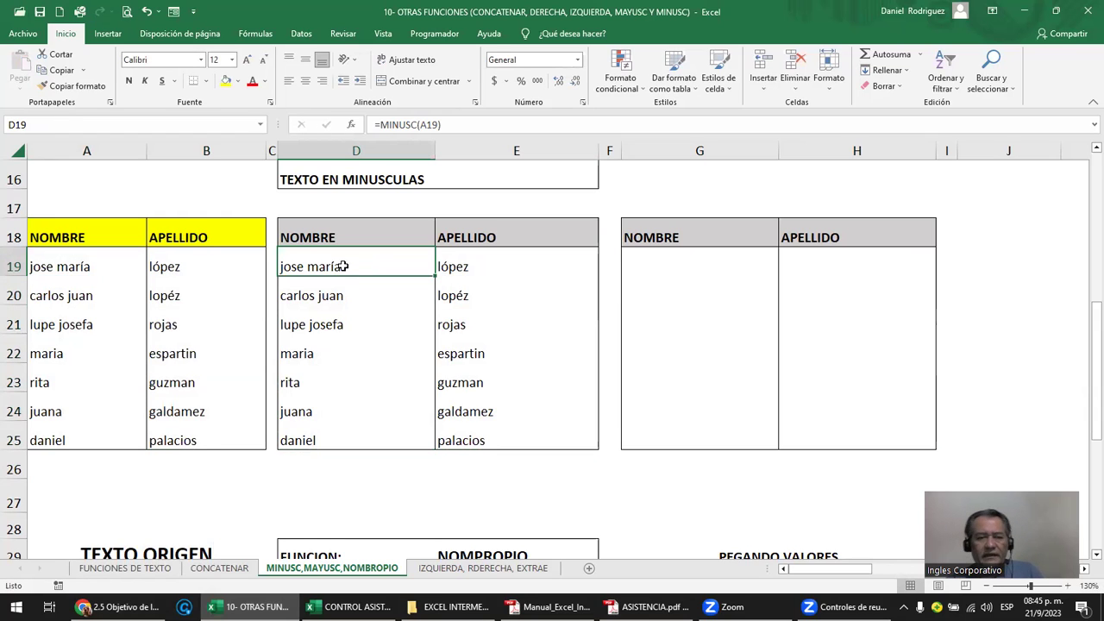
key(ctrl+z)
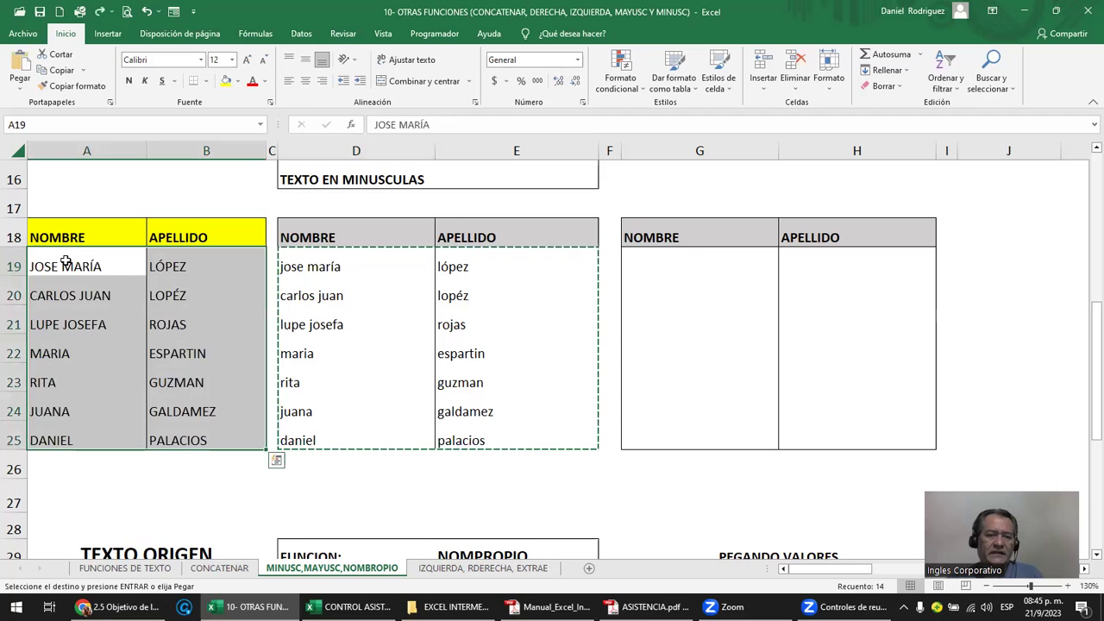
click(310, 263)
key(Escape)
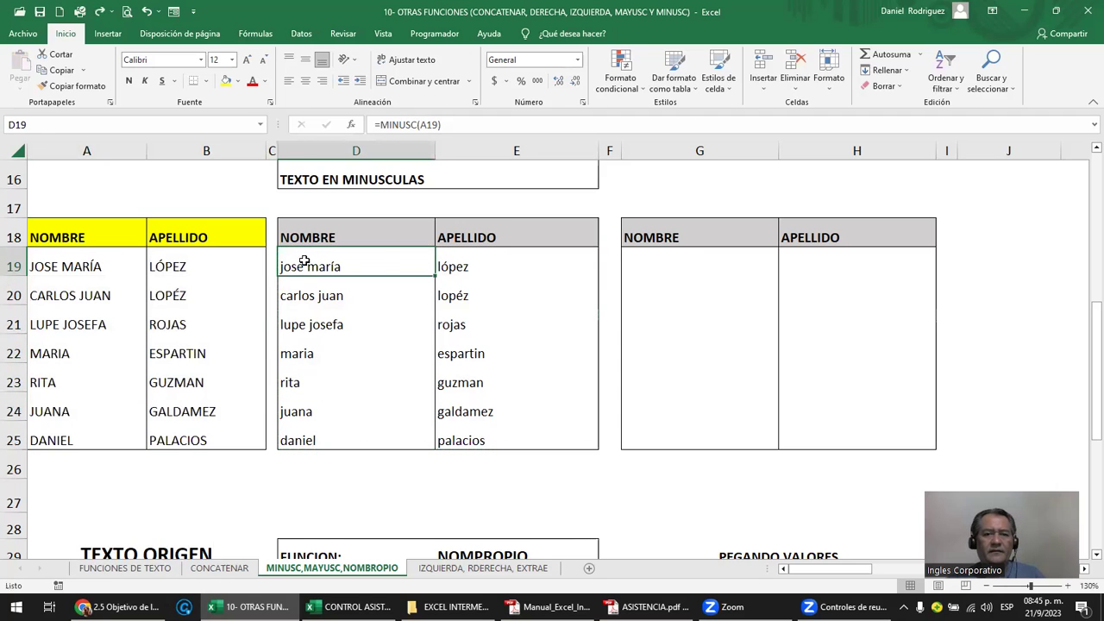
- Paste the lowercase results as values into G19:H25 and confirm G19 holds plain text
drag(304, 260, 529, 433)
key(ctrl+c)
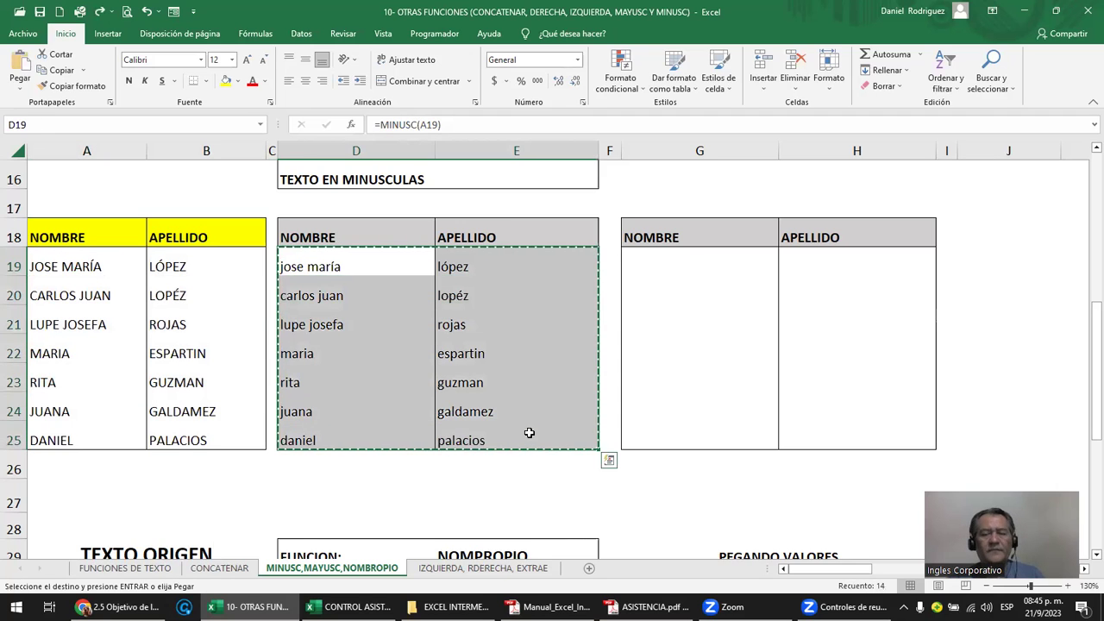
click(673, 260)
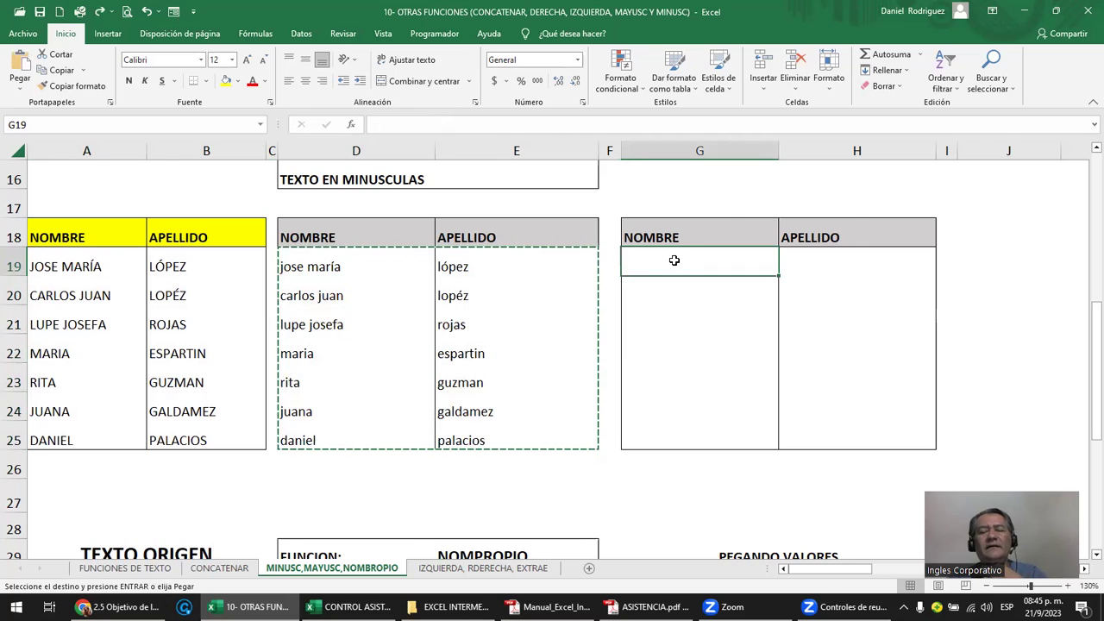
right_click(673, 260)
click(724, 342)
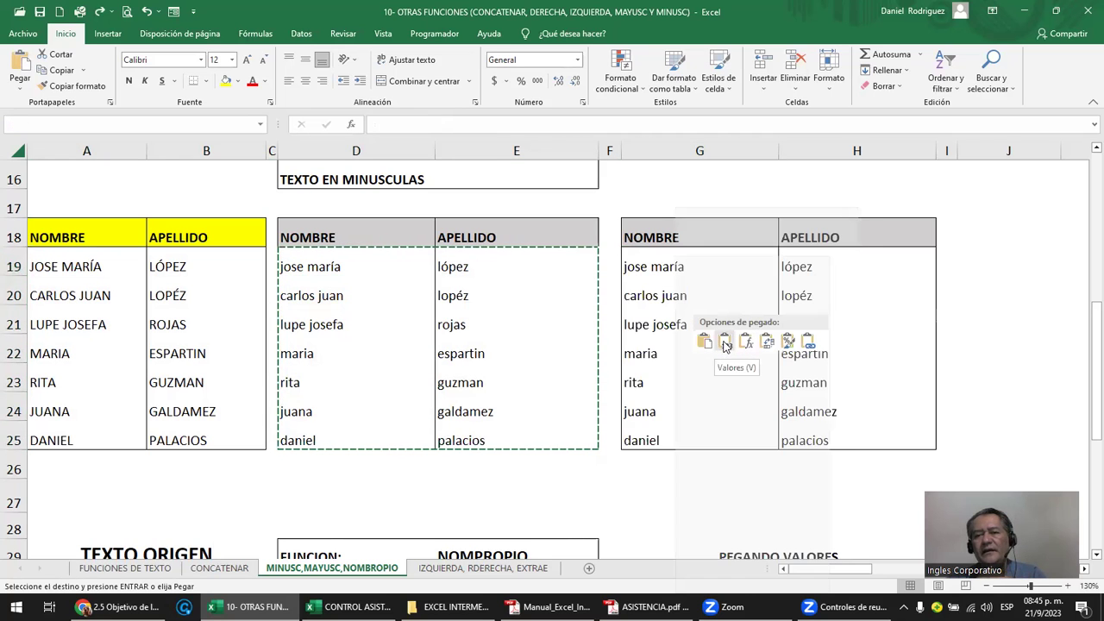
click(703, 324)
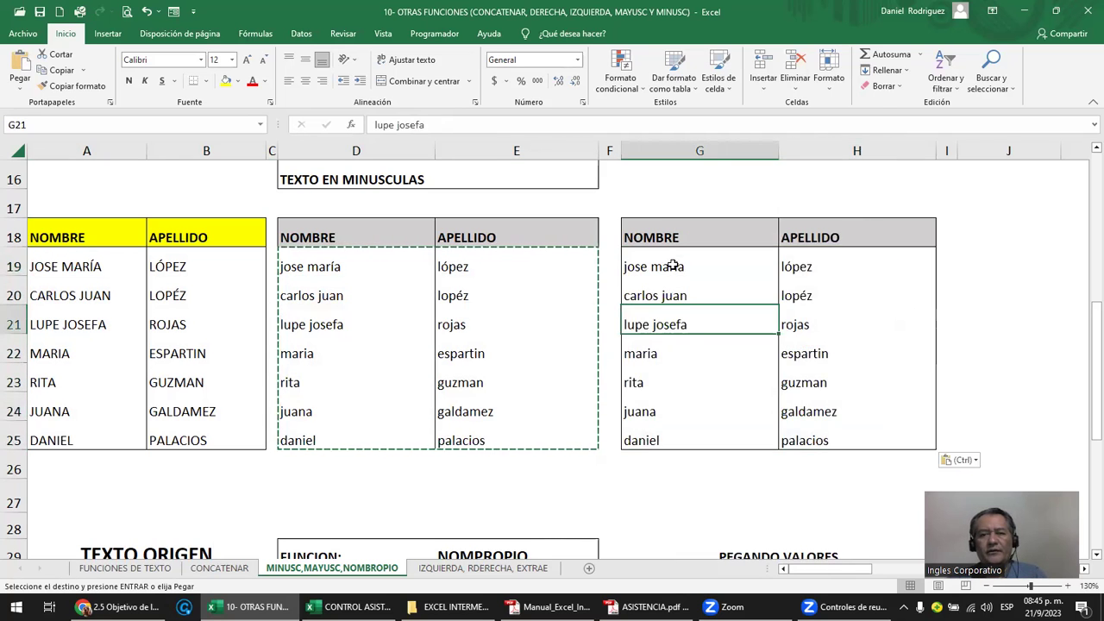
double_click(674, 267)
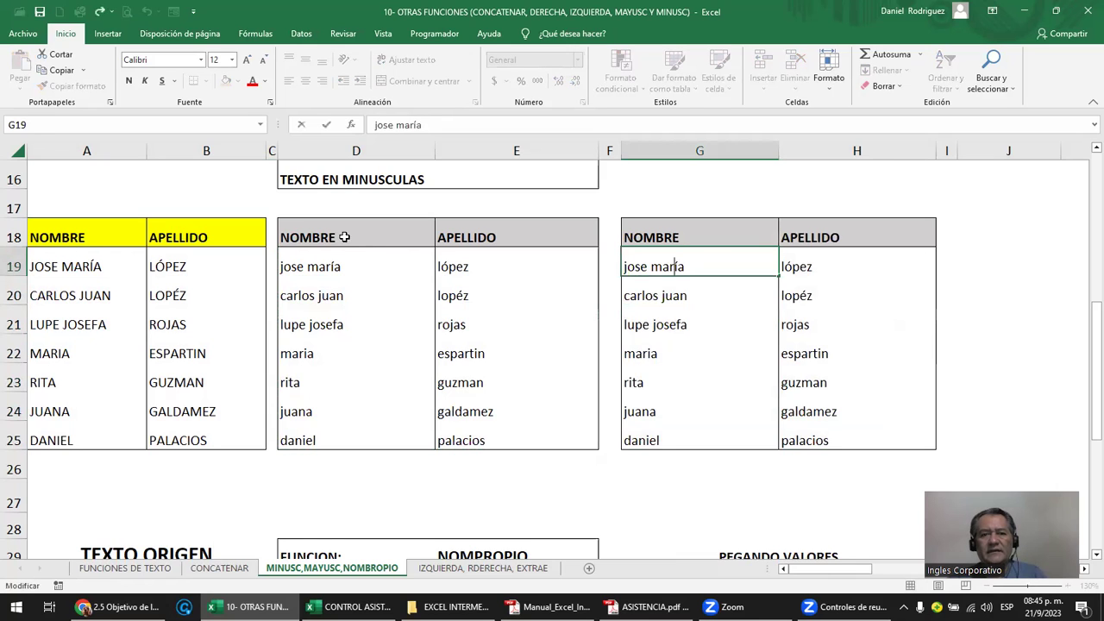
drag(345, 238, 530, 432)
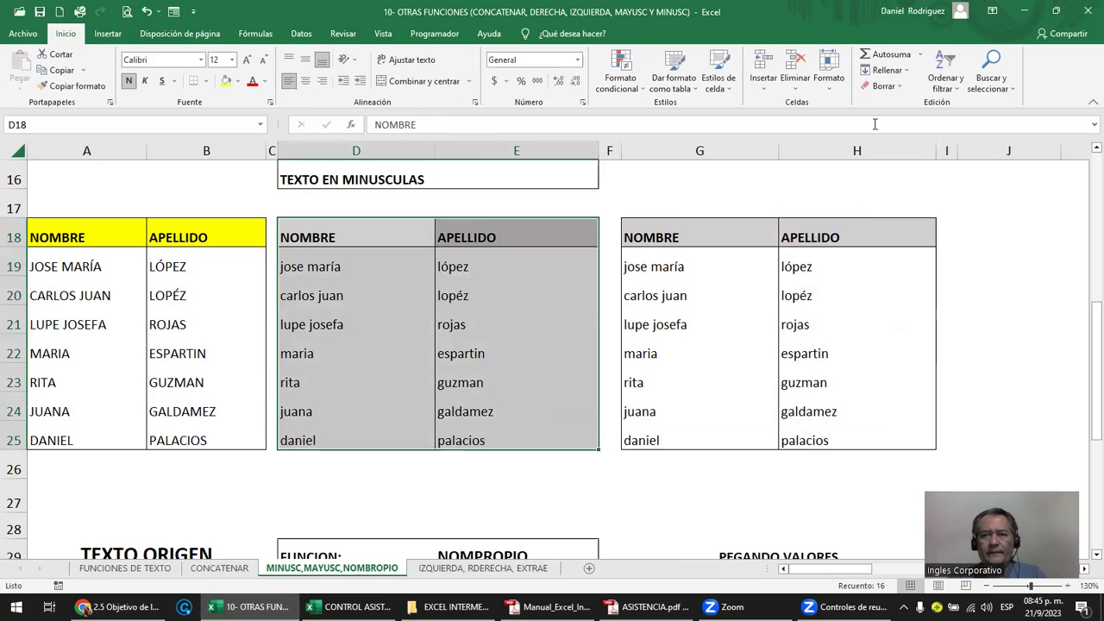
- Clear all of D18:E25, confirm G19 keeps its value, then restore the formula table
click(899, 88)
click(897, 104)
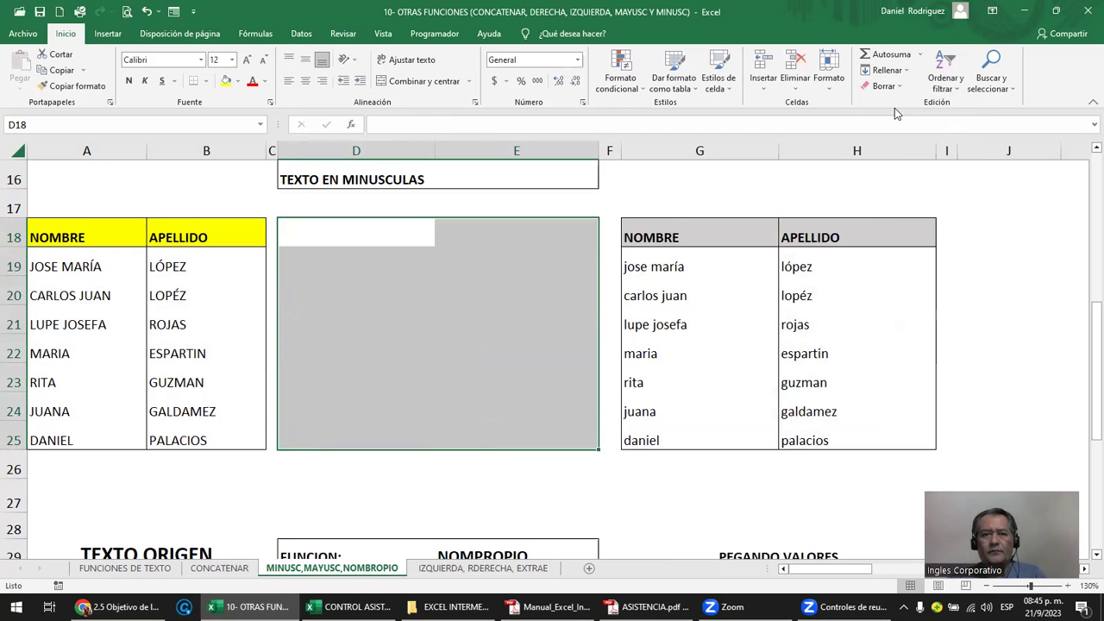
click(687, 268)
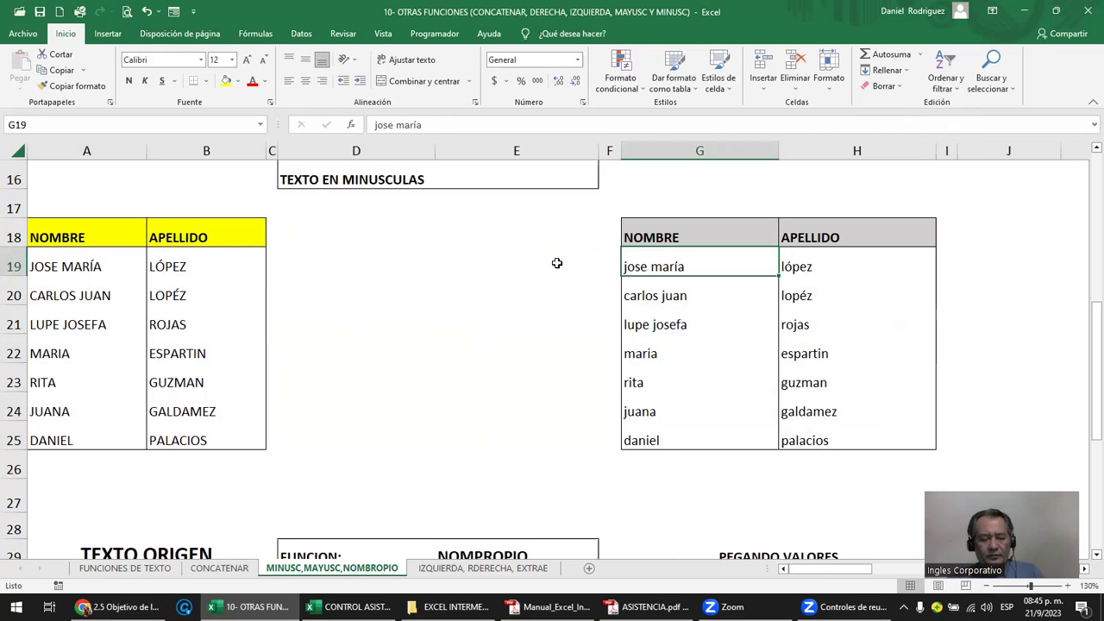
key(ctrl+y)
click(293, 265)
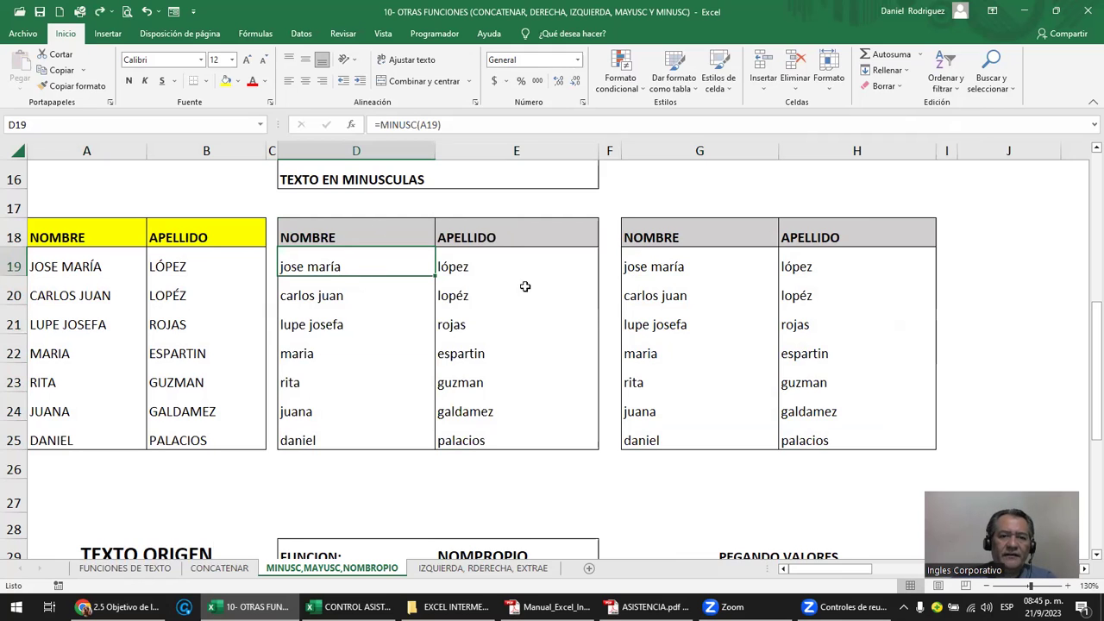
click(425, 130)
key(Escape)
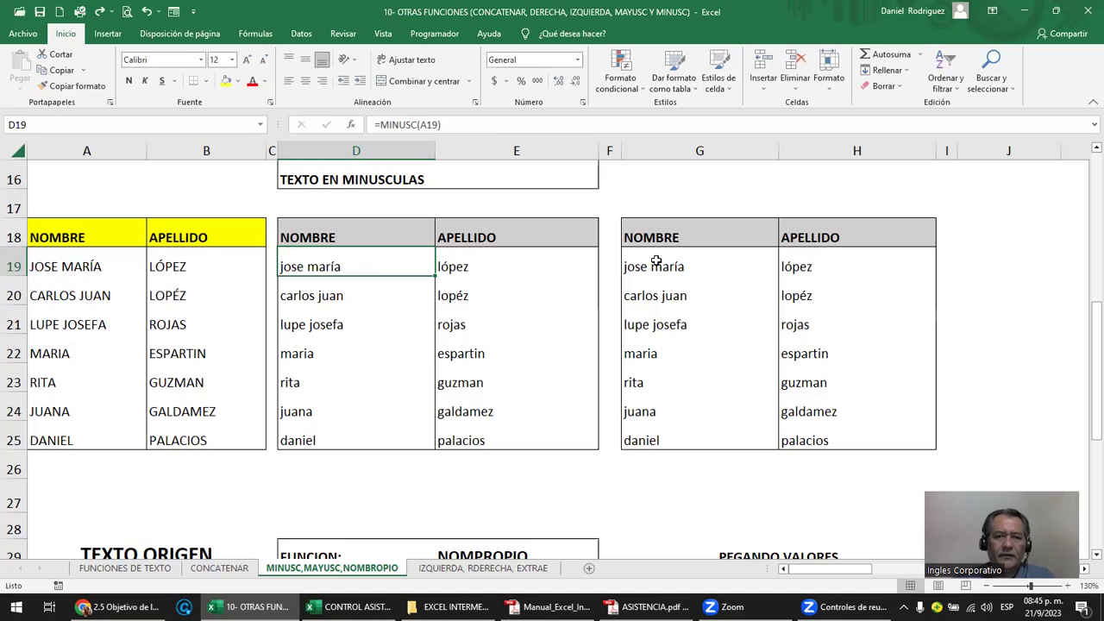
- Compare the pasted-values tables G19:H25 and G5:H11, then scroll down to the NOMPROPIO block
drag(680, 266, 820, 426)
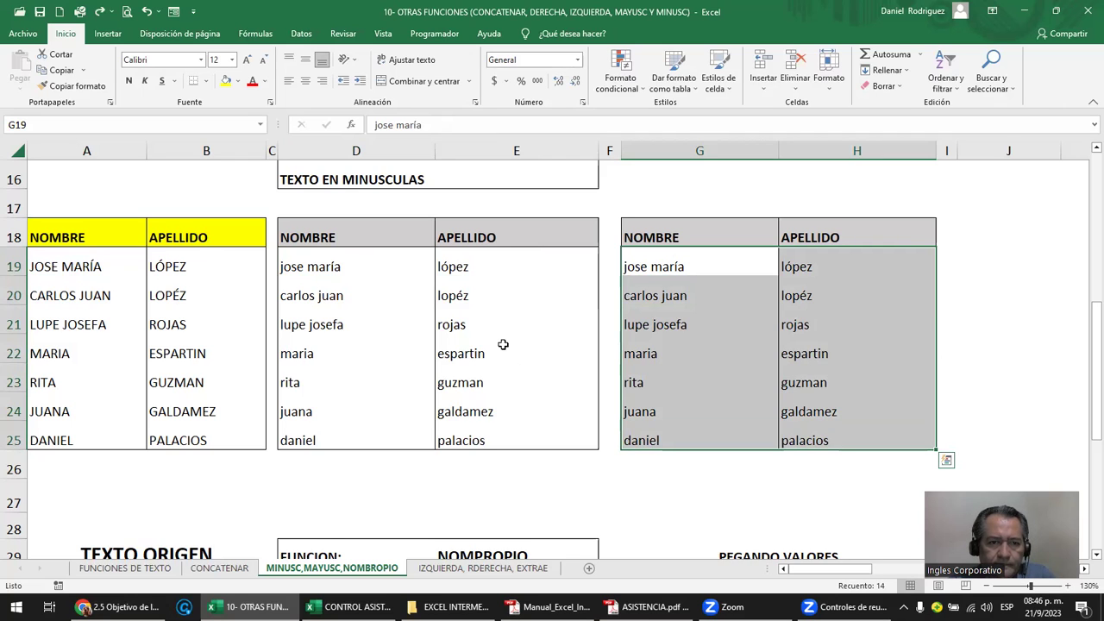
scroll(503, 344, up, 5)
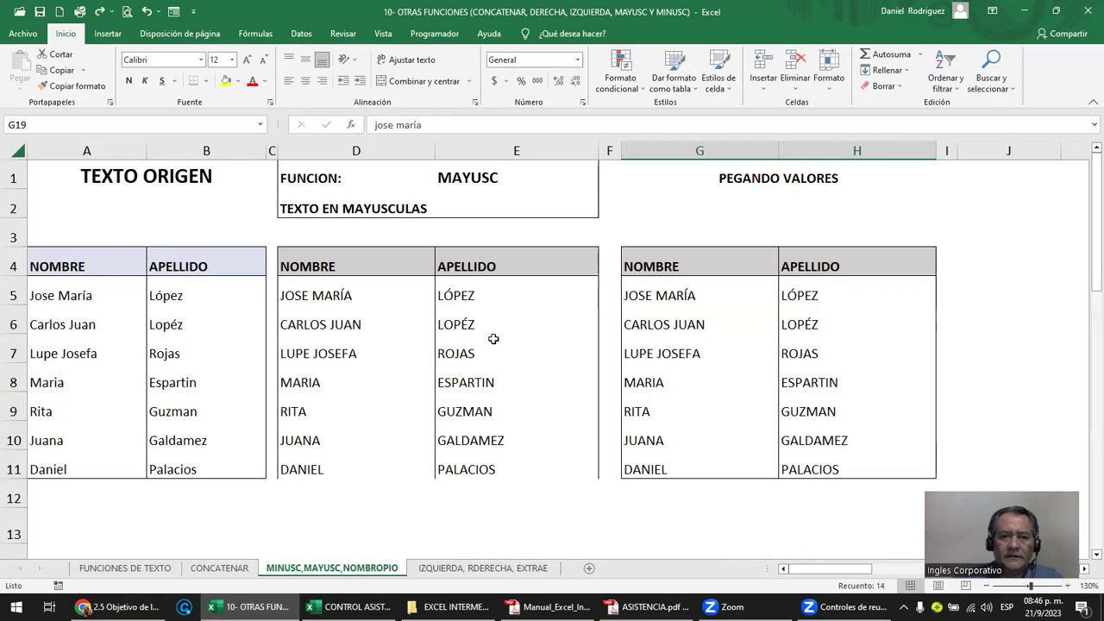
drag(638, 295, 841, 466)
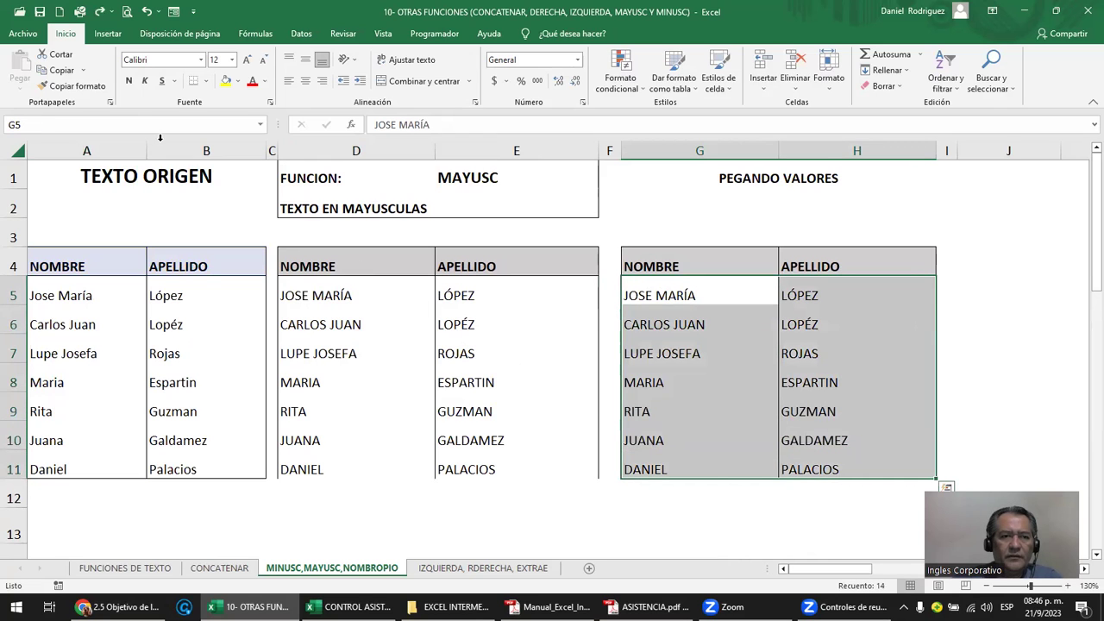
click(77, 85)
key(ctrl+z)
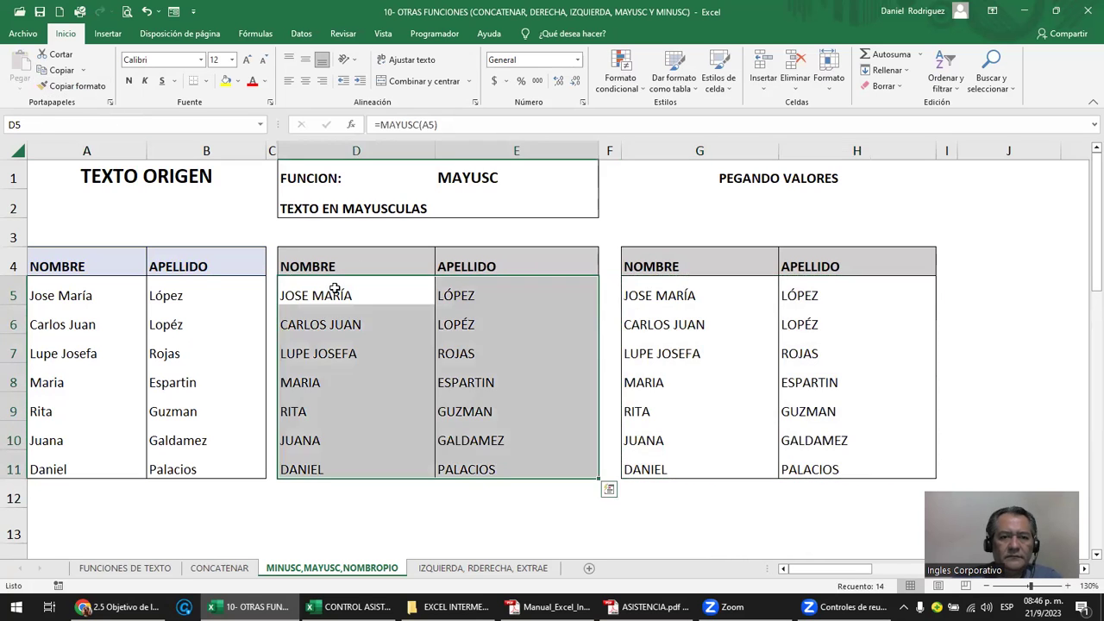
click(337, 291)
scroll(338, 291, down, 4)
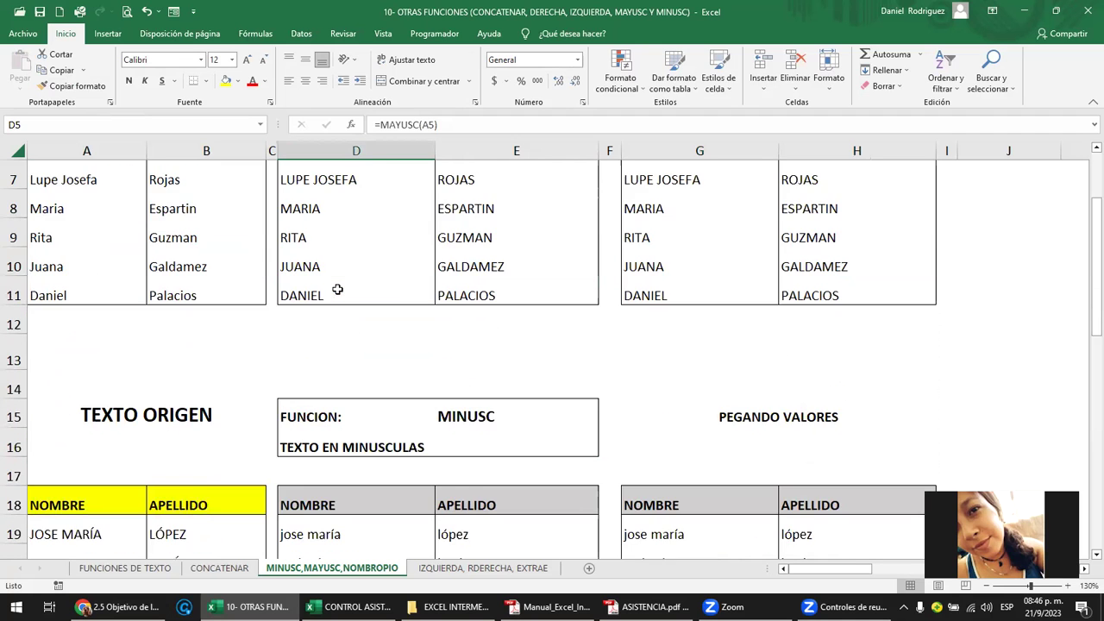
scroll(337, 290, down, 1)
scroll(337, 290, down, 1)
scroll(337, 290, down, 2)
scroll(337, 290, down, 1)
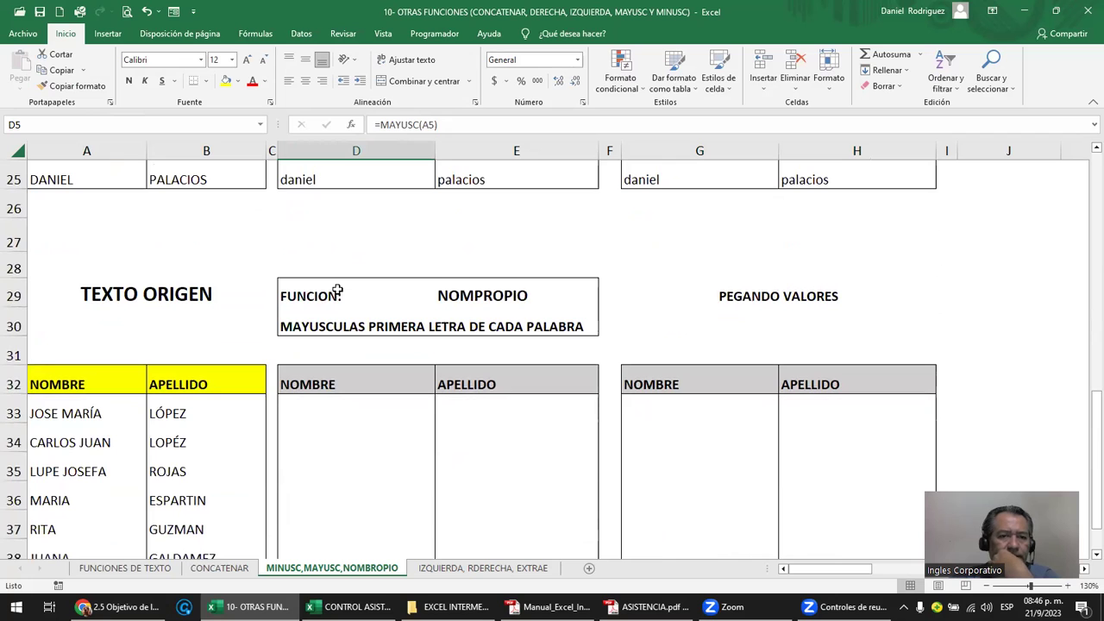
scroll(337, 290, down, 1)
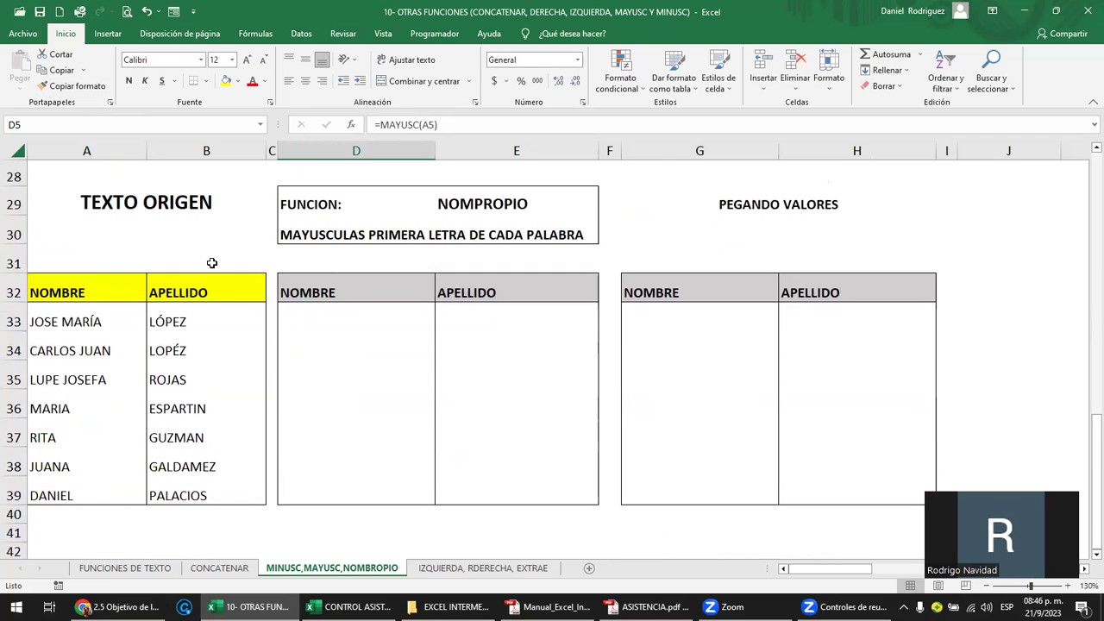
- Read the NOMPROPIO entry on FUNCIONES DE TEXTO and return to the MINUSC,MAYUSC,NOMBROPIO sheet
click(162, 568)
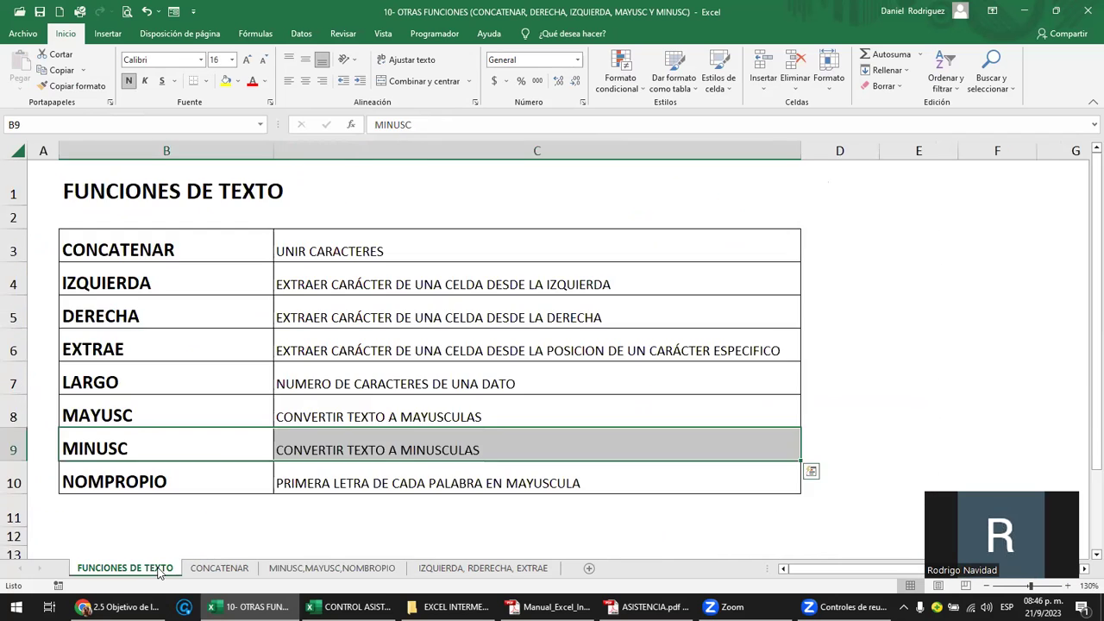
click(216, 484)
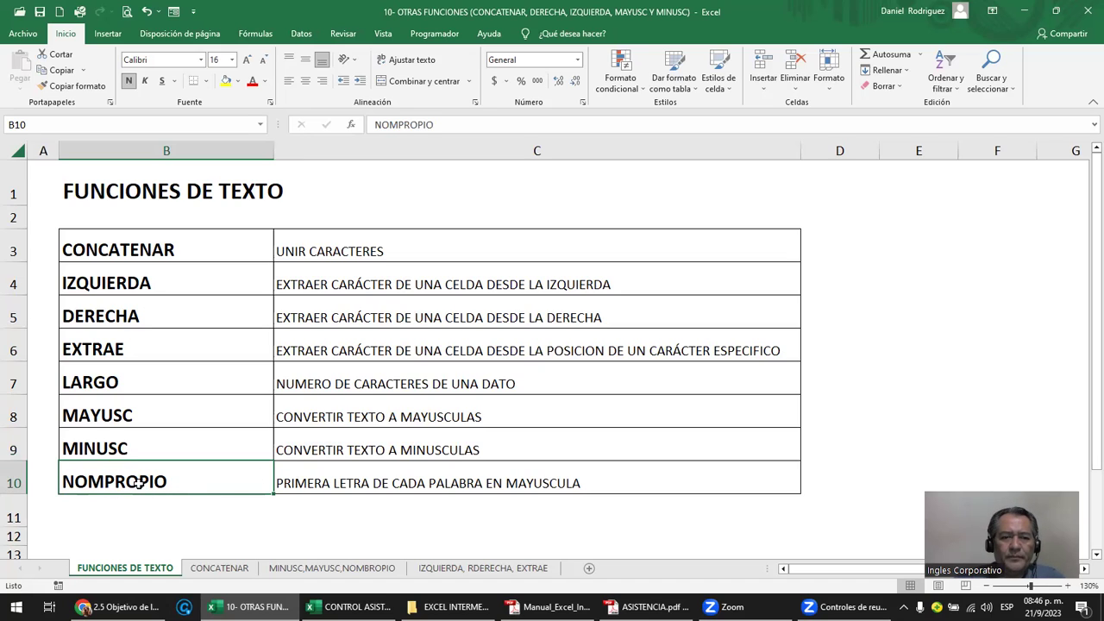
click(296, 486)
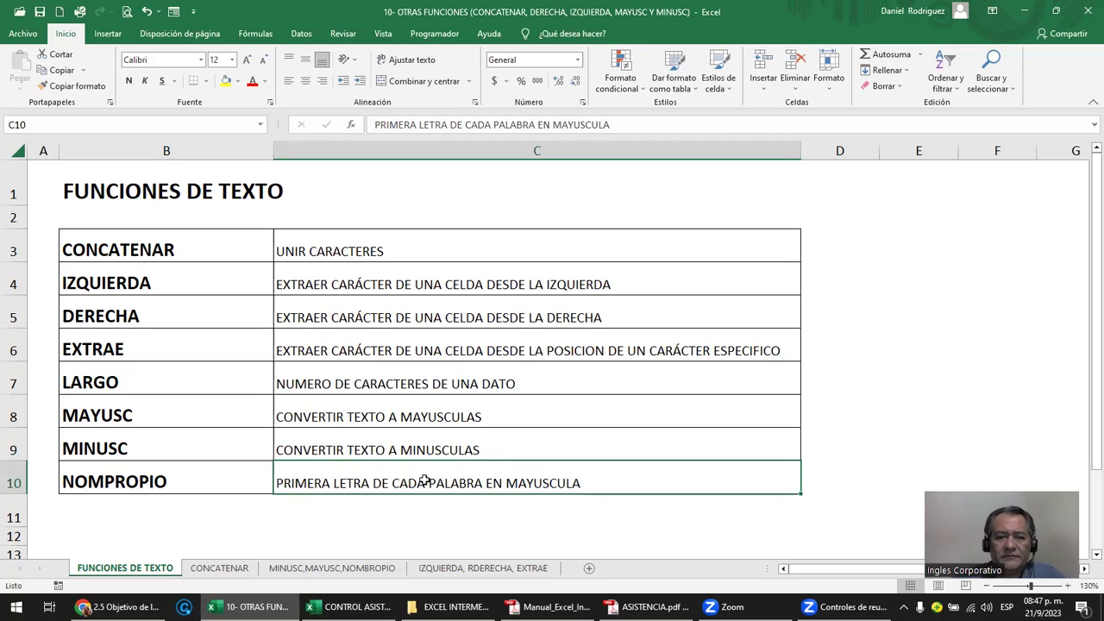
click(354, 519)
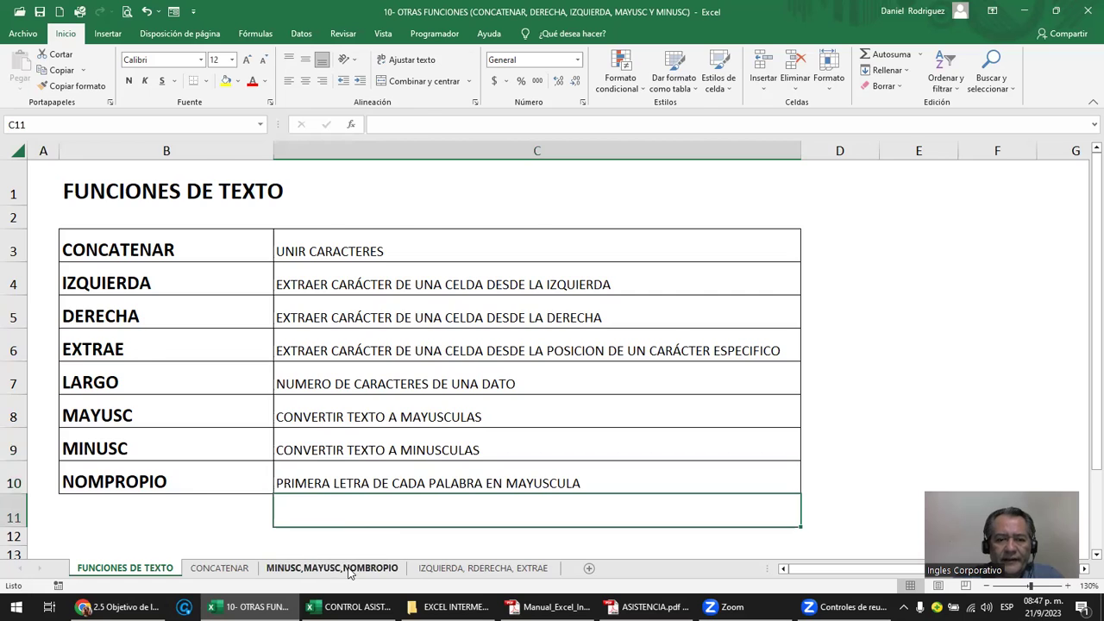
click(351, 569)
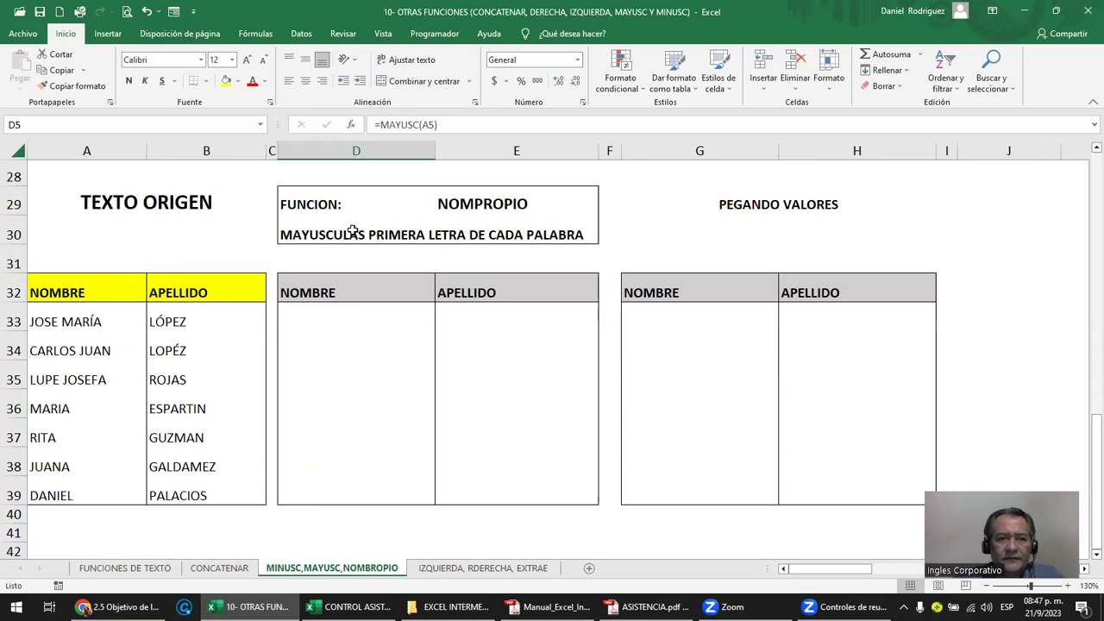
click(385, 206)
drag(65, 294, 163, 487)
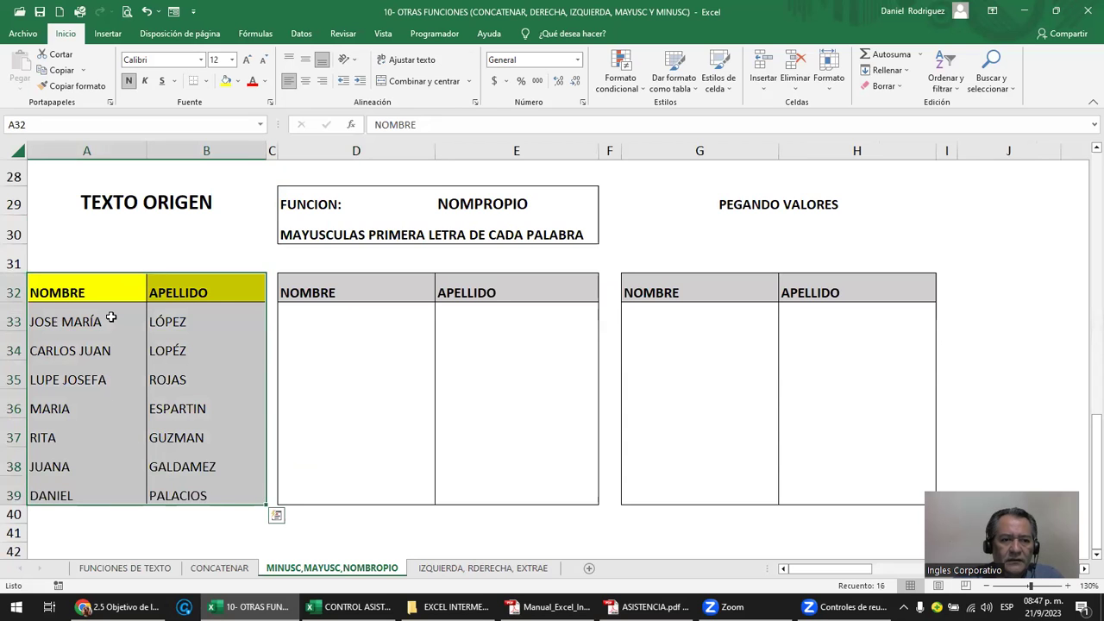
click(205, 359)
scroll(204, 354, up, 2)
scroll(203, 348, up, 2)
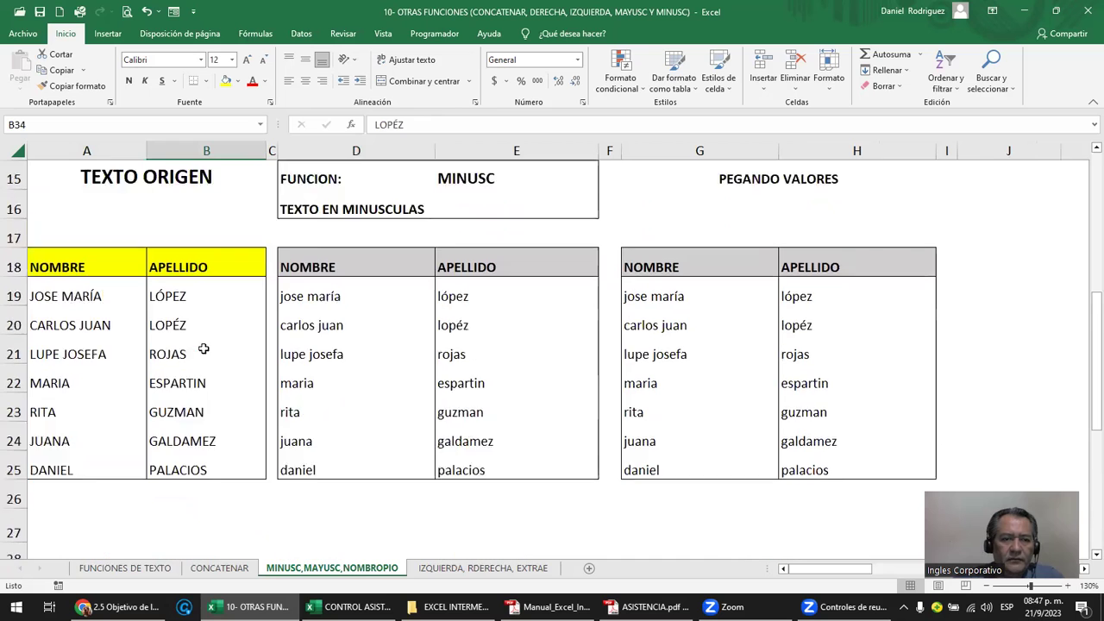
scroll(203, 348, up, 4)
drag(181, 208, 181, 372)
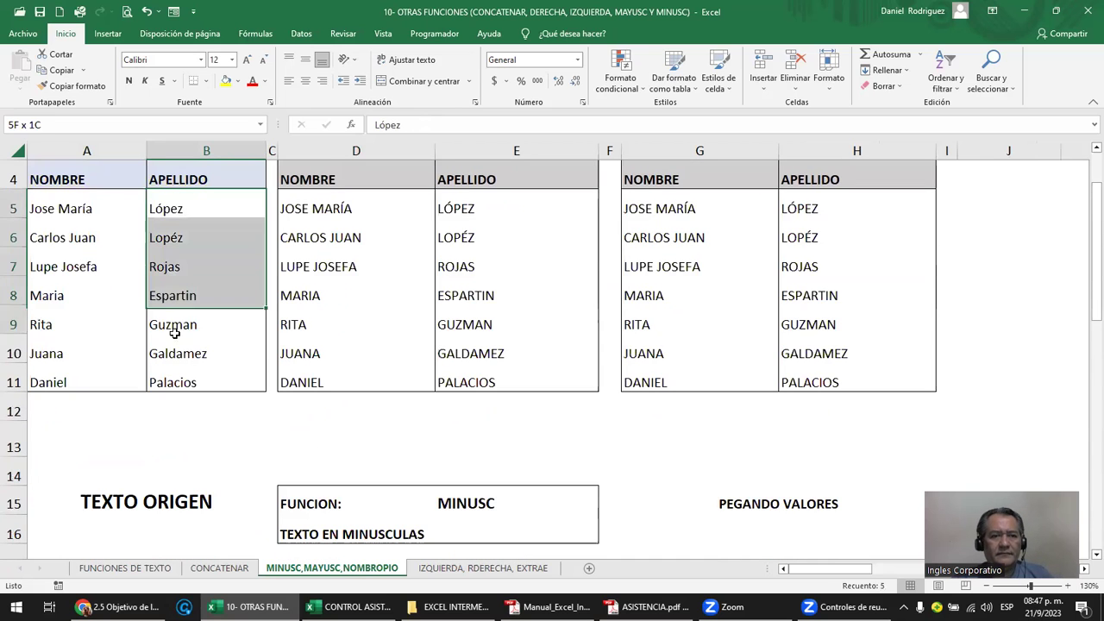
key(ctrl+c)
scroll(182, 373, down, 4)
scroll(181, 373, down, 4)
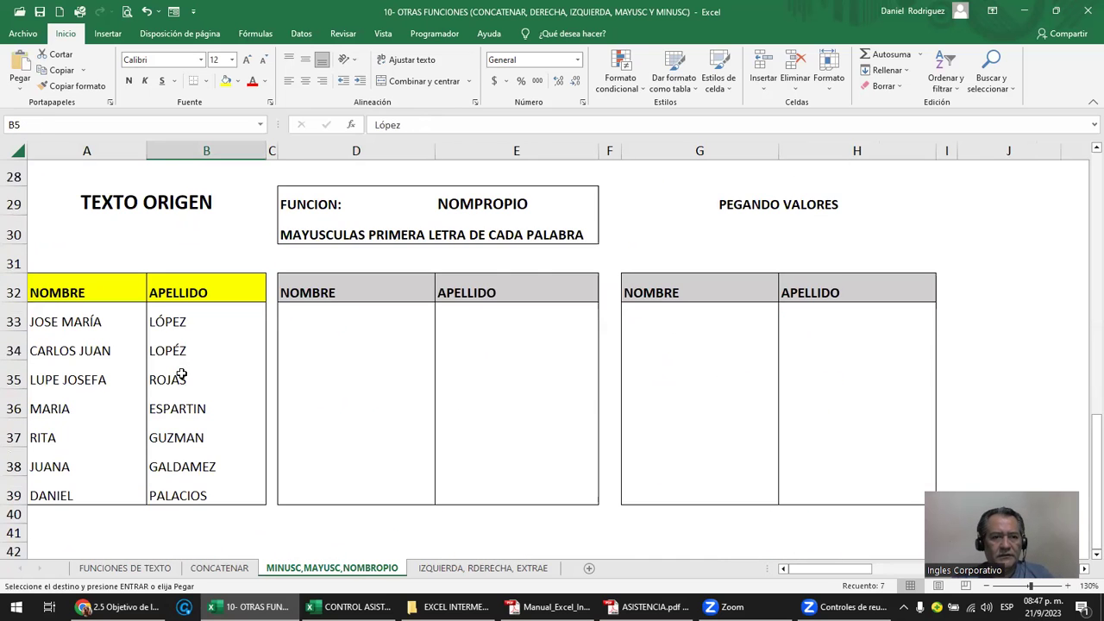
click(52, 324)
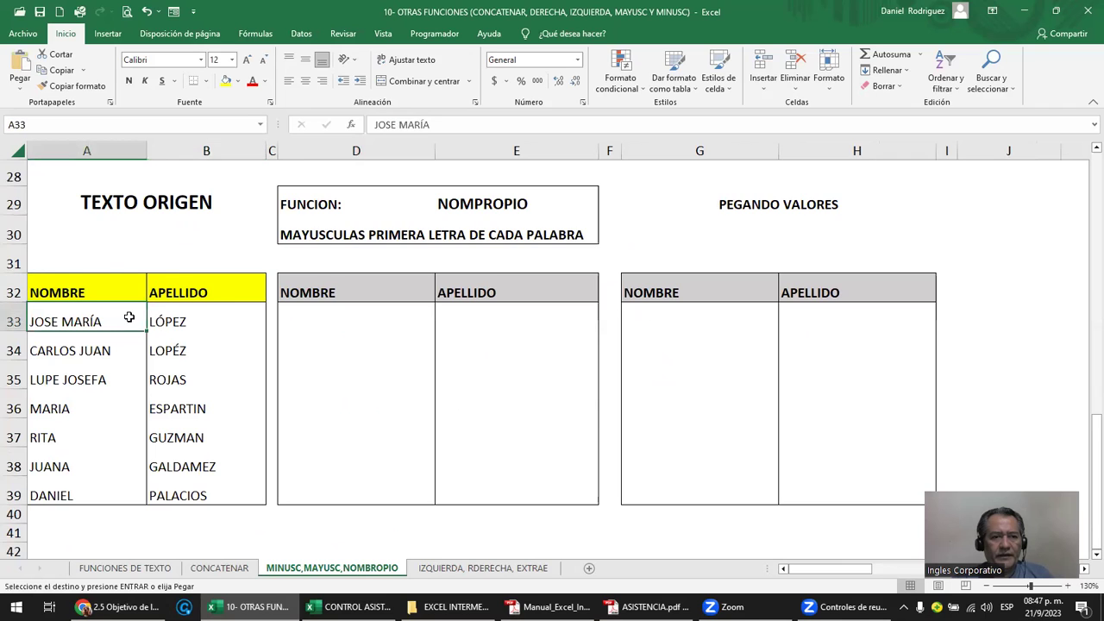
click(184, 316)
key(ctrl+v)
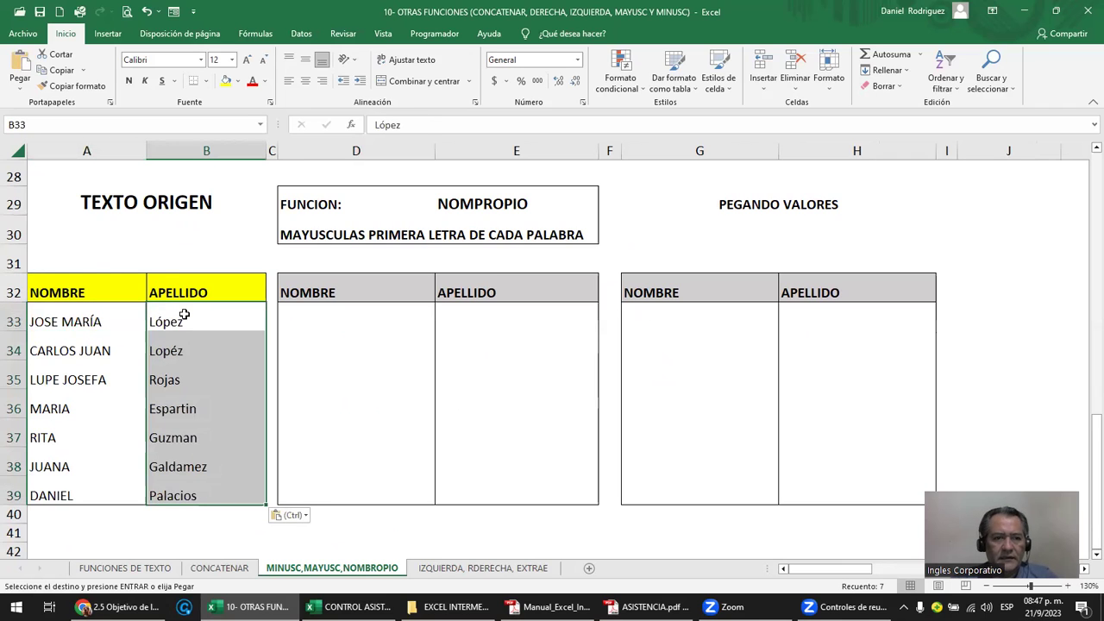
click(185, 354)
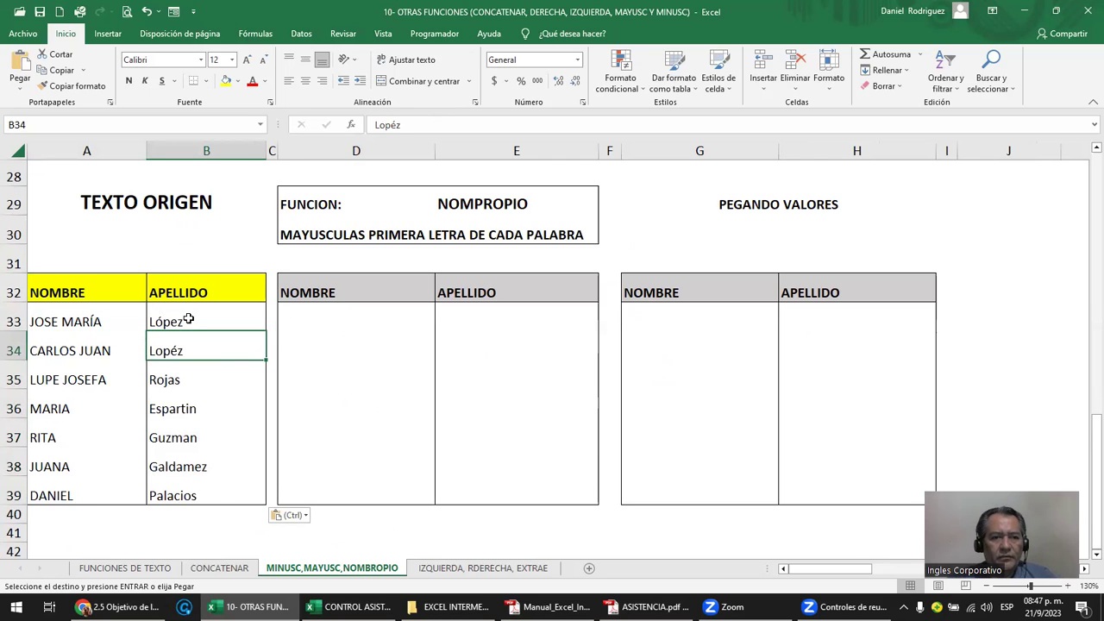
scroll(190, 321, up, 3)
scroll(190, 317, up, 2)
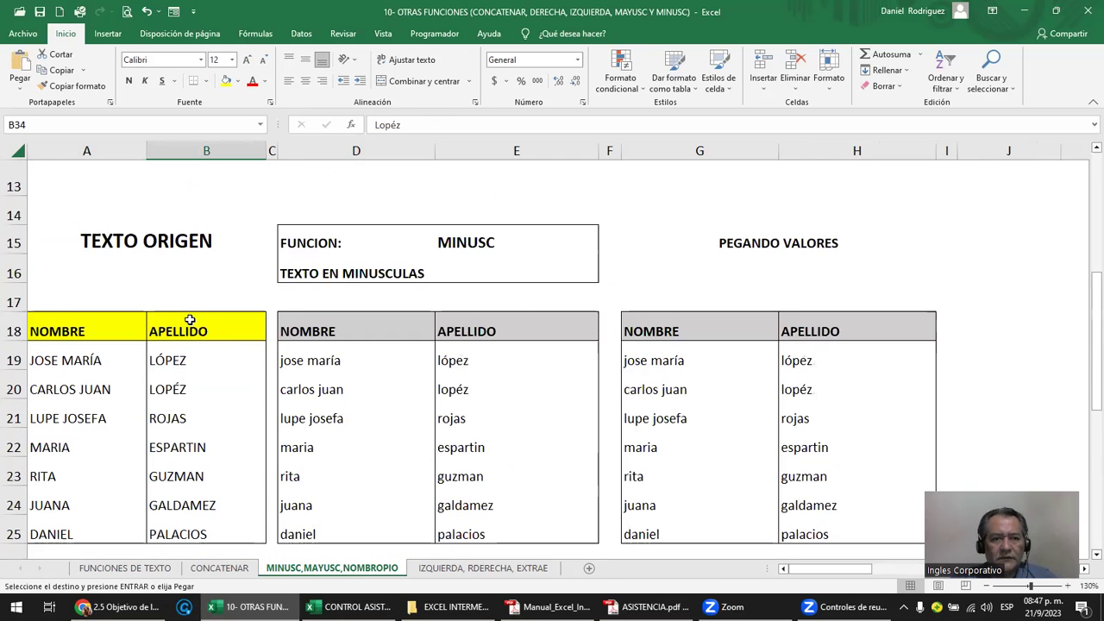
drag(451, 358, 490, 525)
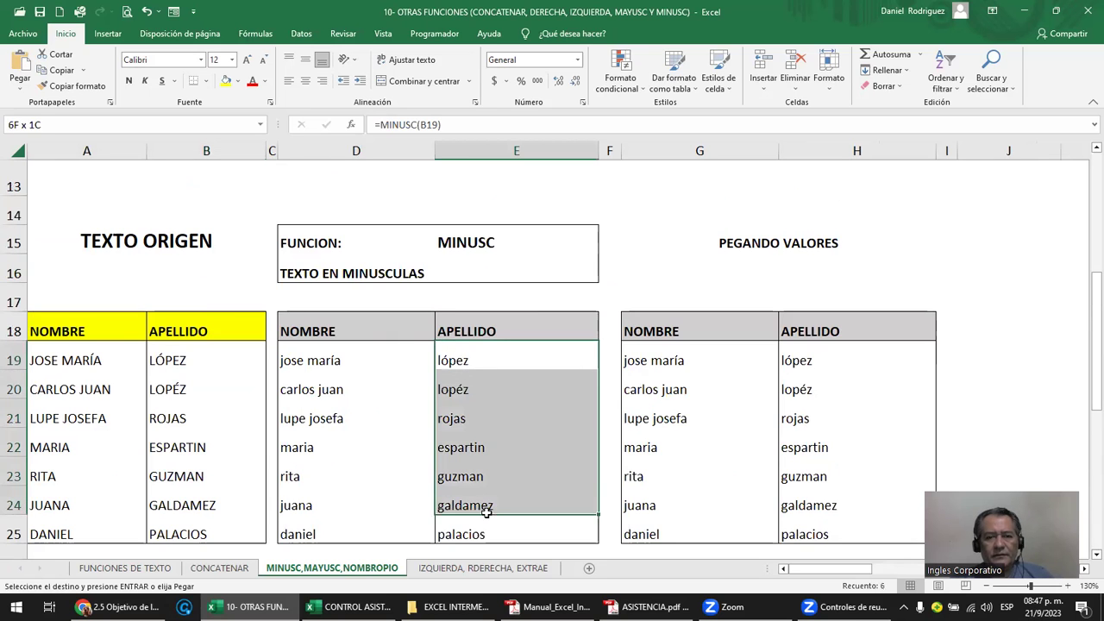
scroll(494, 526, down, 2)
scroll(495, 525, down, 1)
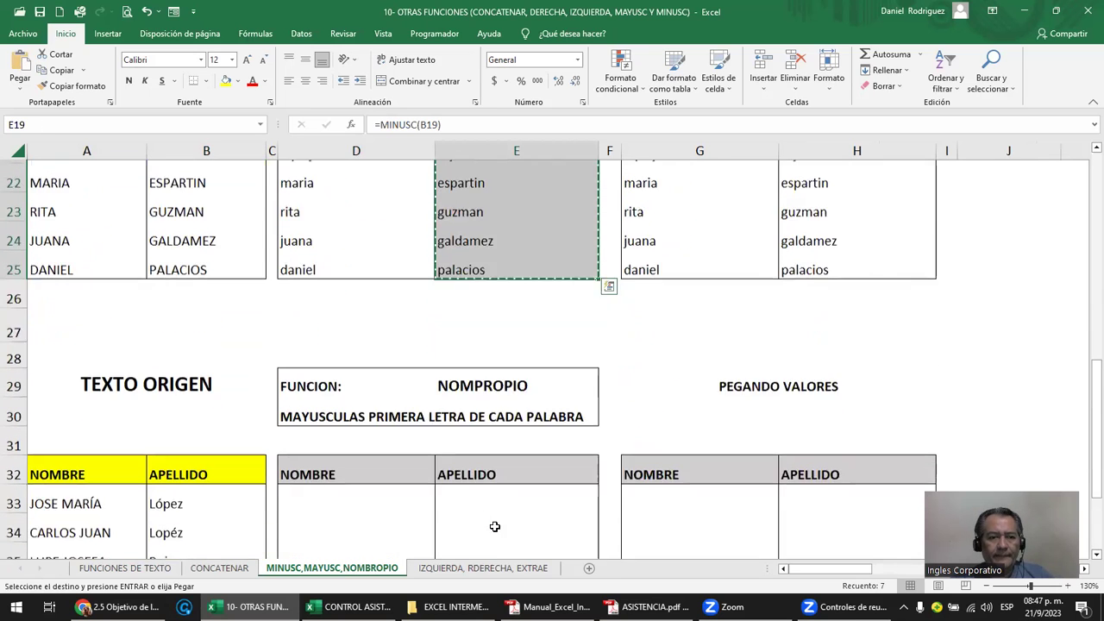
scroll(495, 525, down, 2)
click(184, 318)
key(ctrl+v)
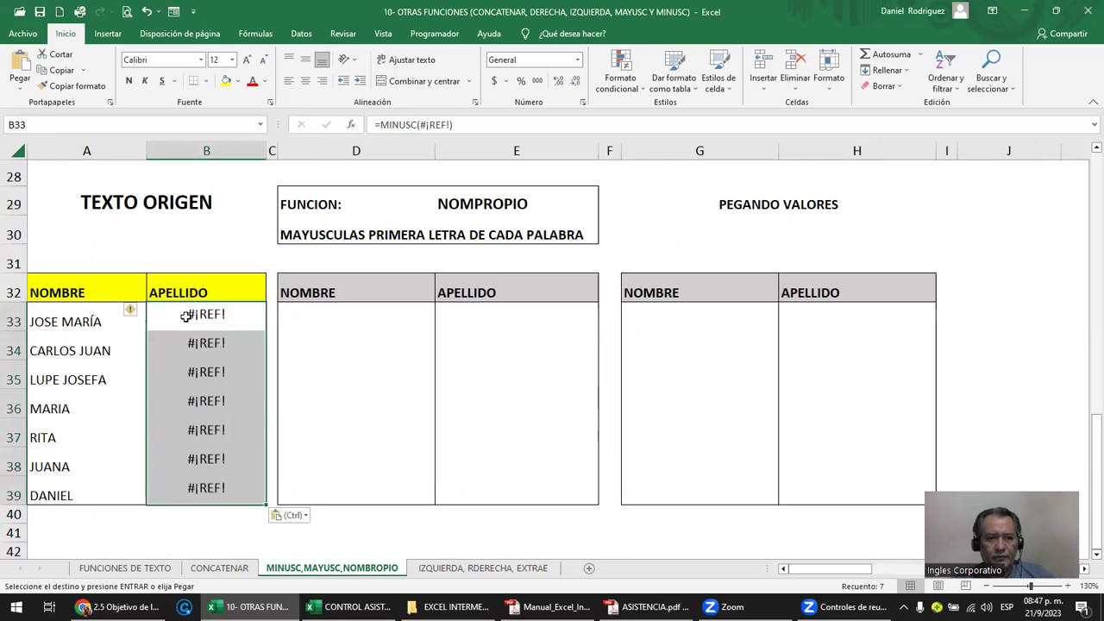
key(ctrl+z)
right_click(186, 321)
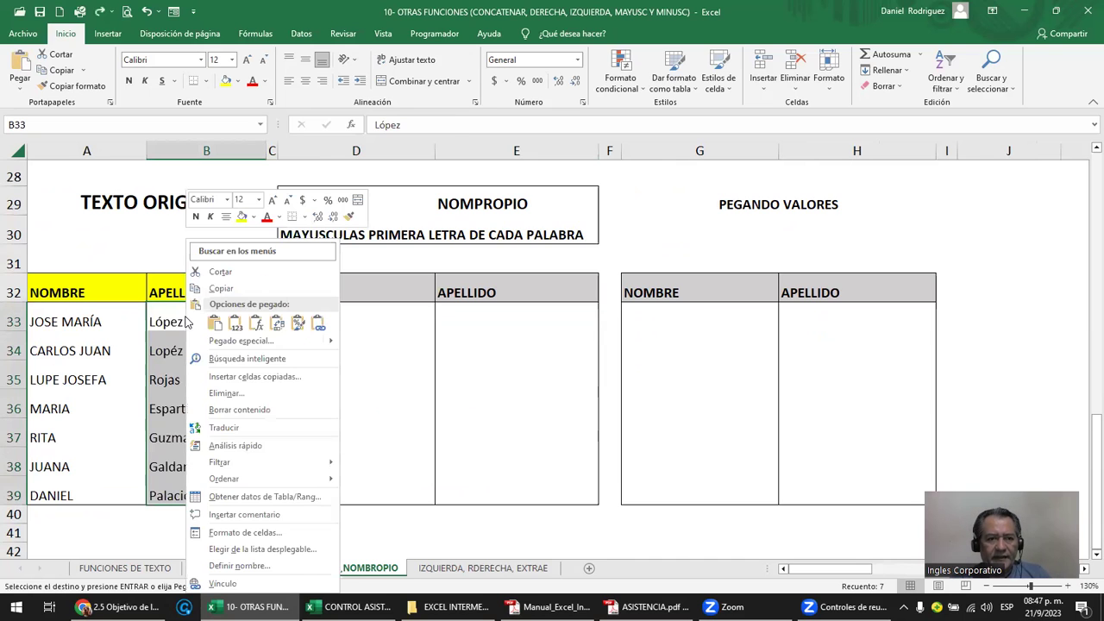
click(241, 326)
key(Escape)
click(98, 323)
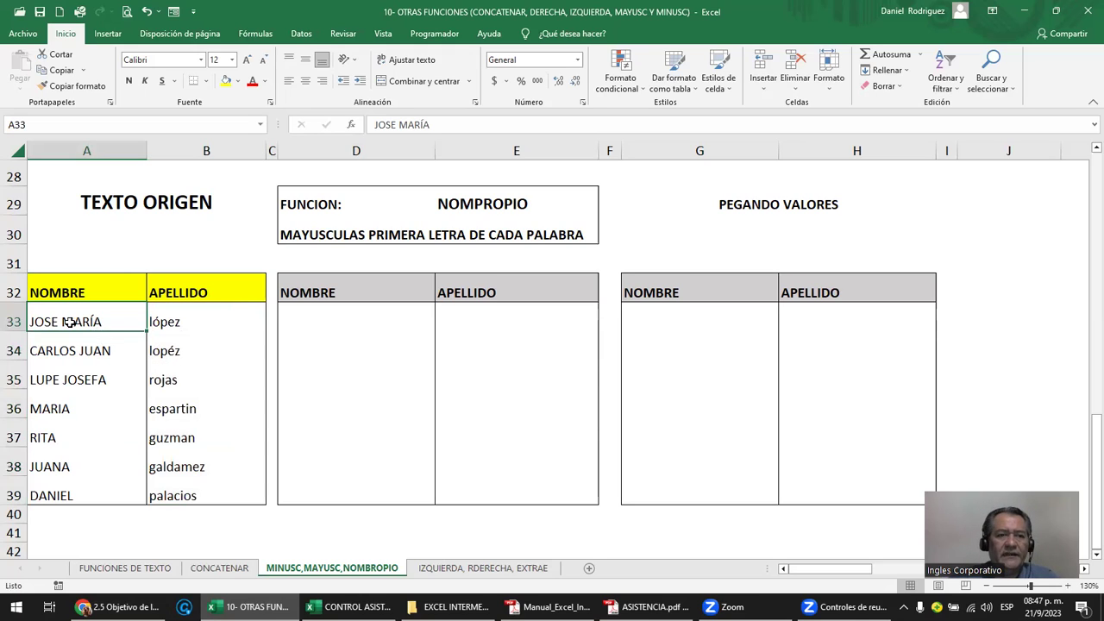
click(177, 321)
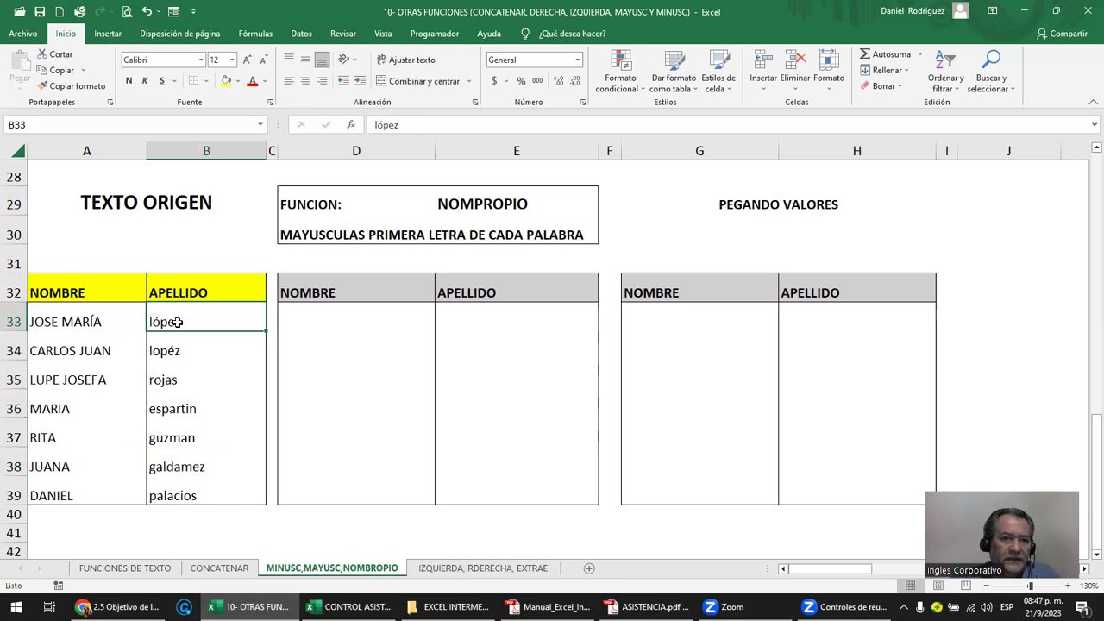
- Enter =NOMPROPIO(A33) in D33 and fill it down to row 39
click(335, 316)
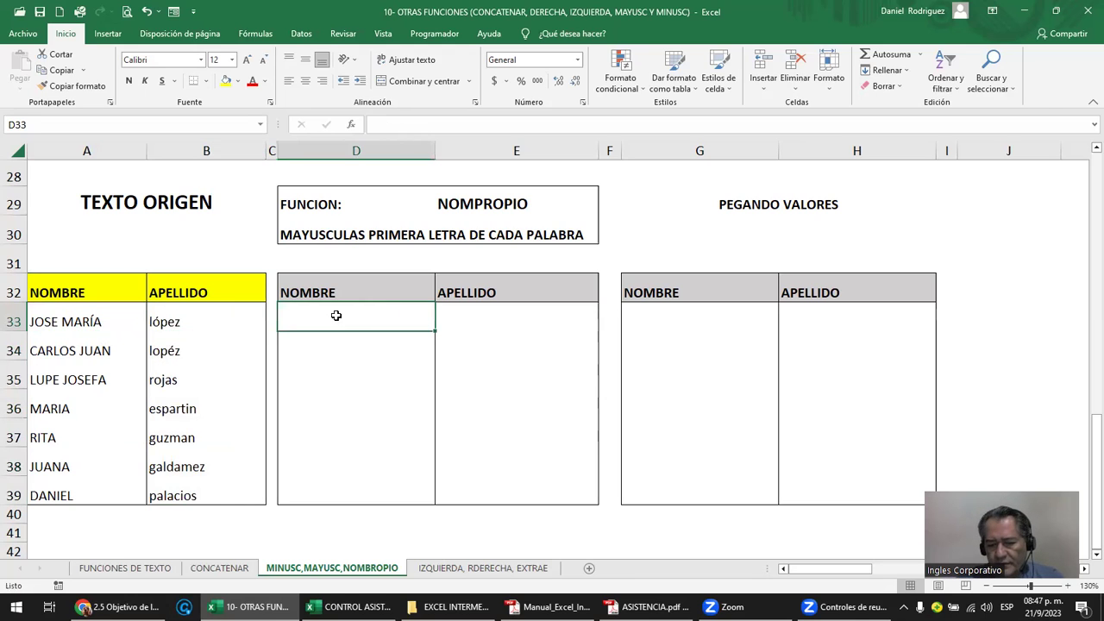
text(=N)
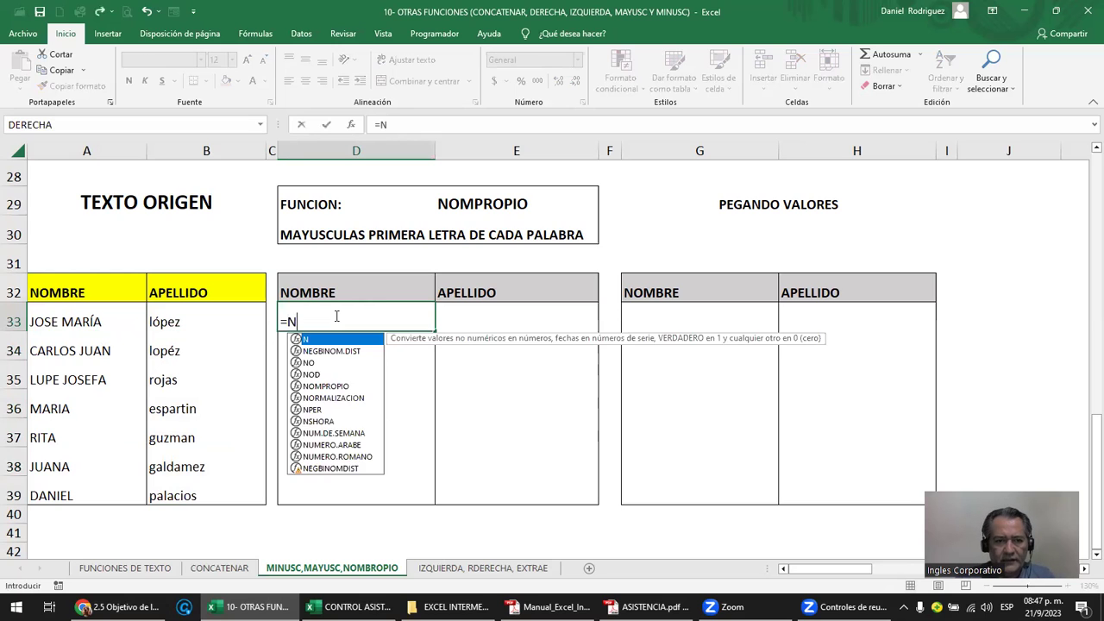
text(OM)
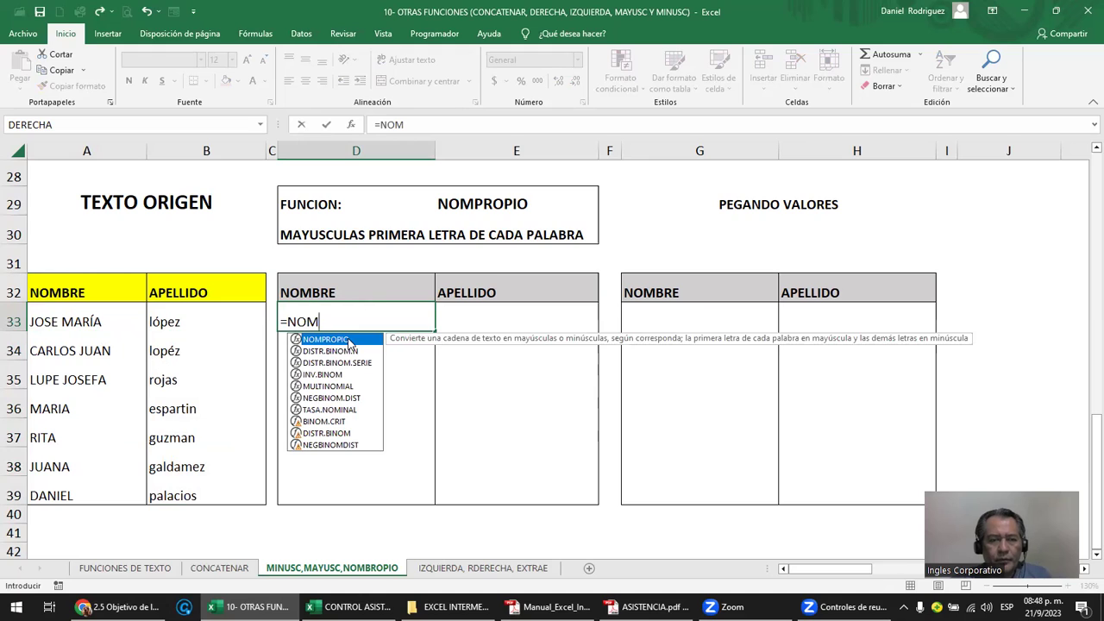
double_click(336, 340)
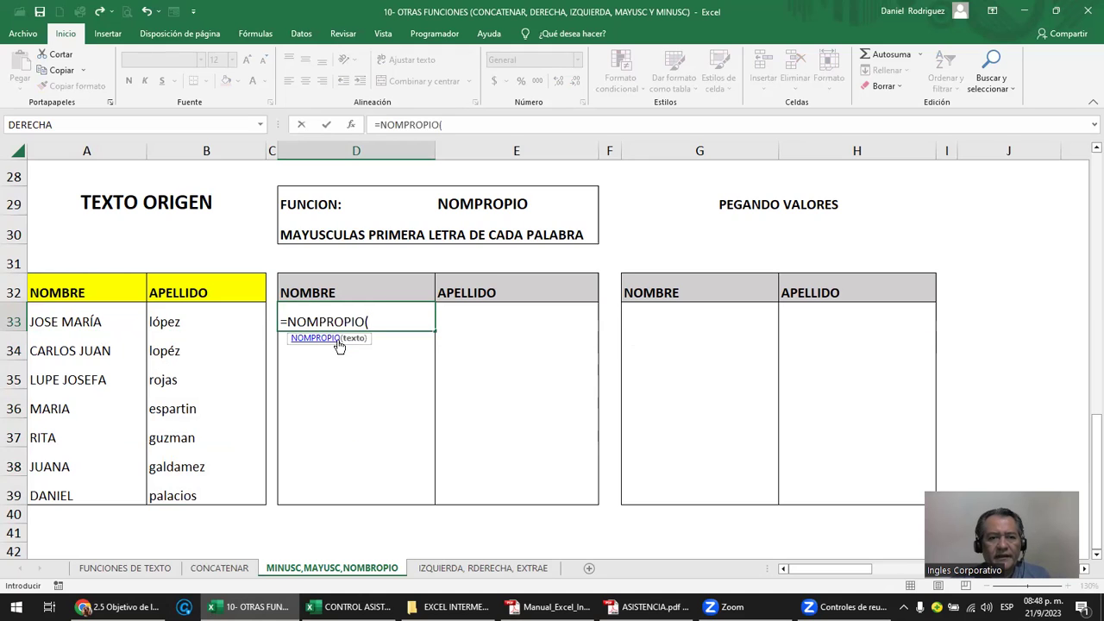
click(108, 322)
text())
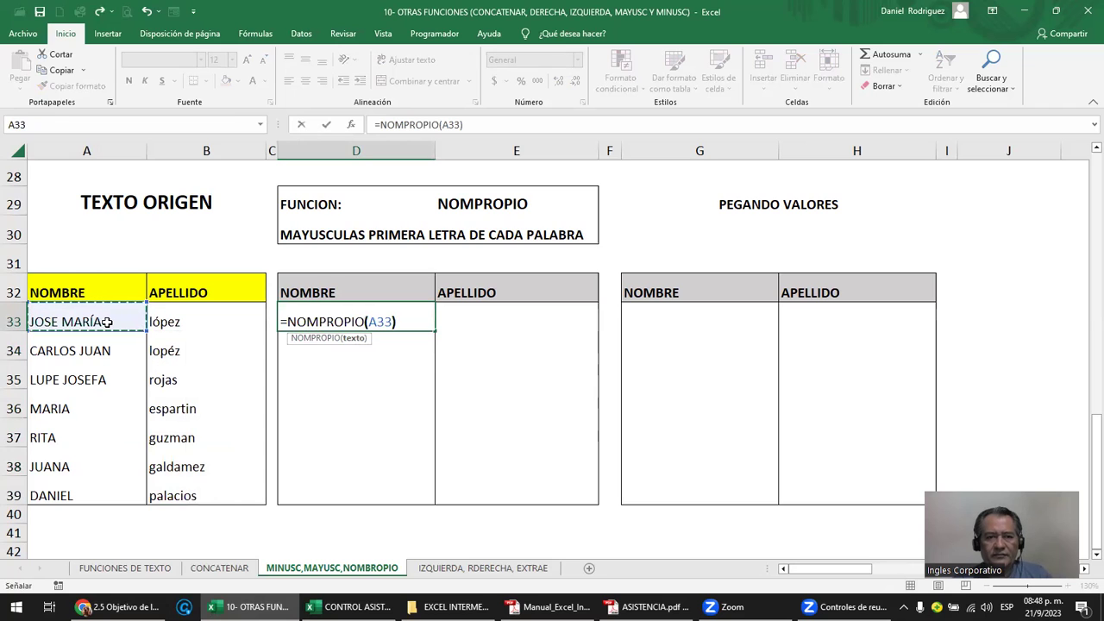
key(Return)
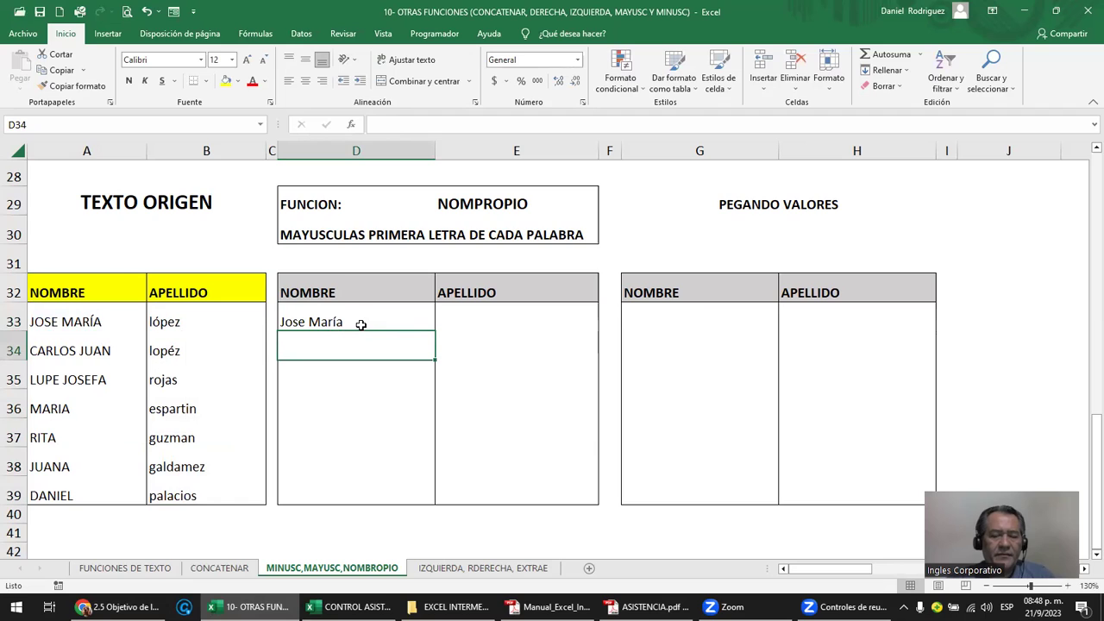
click(391, 324)
drag(436, 332, 451, 500)
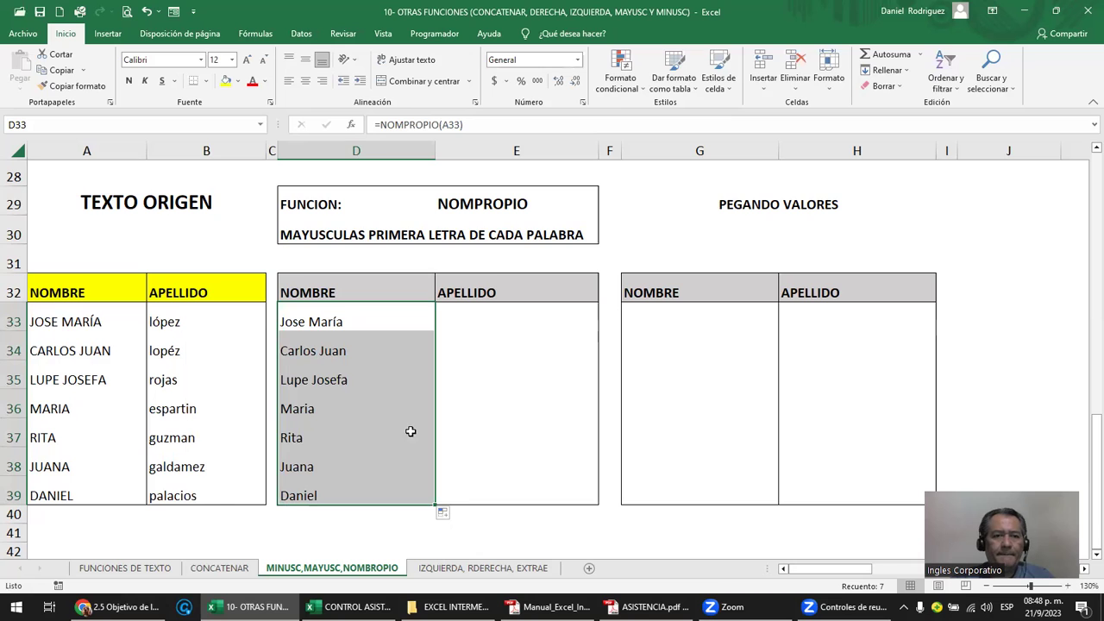
- Enter =NOMPROPIO(B33) in E33, fill it down to row 39, and check the D39 and E39 formulas
click(471, 321)
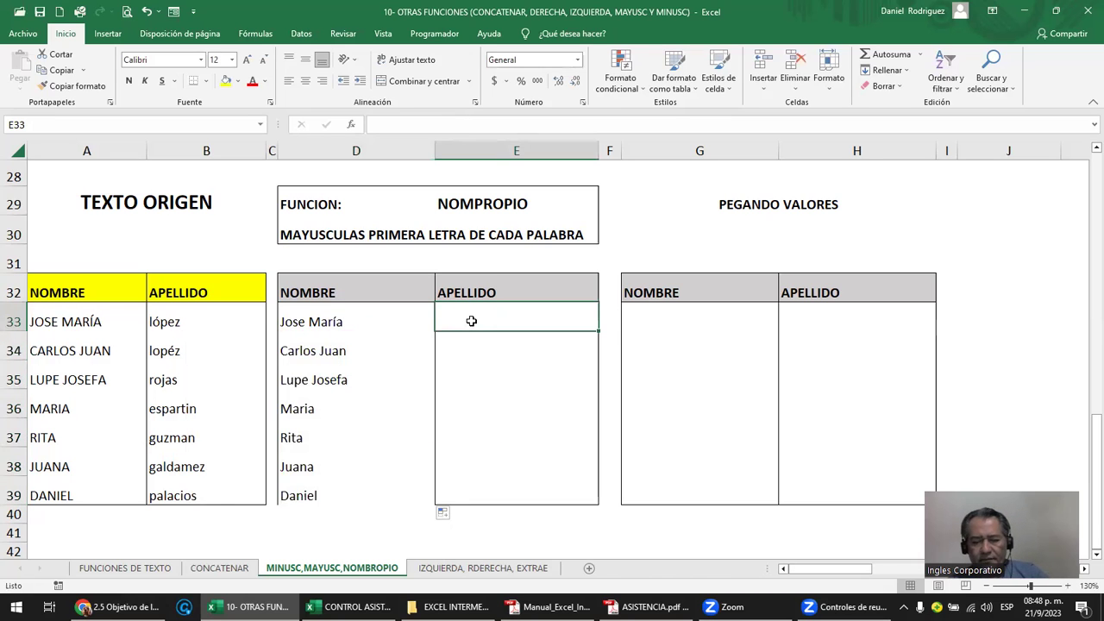
text(=NO)
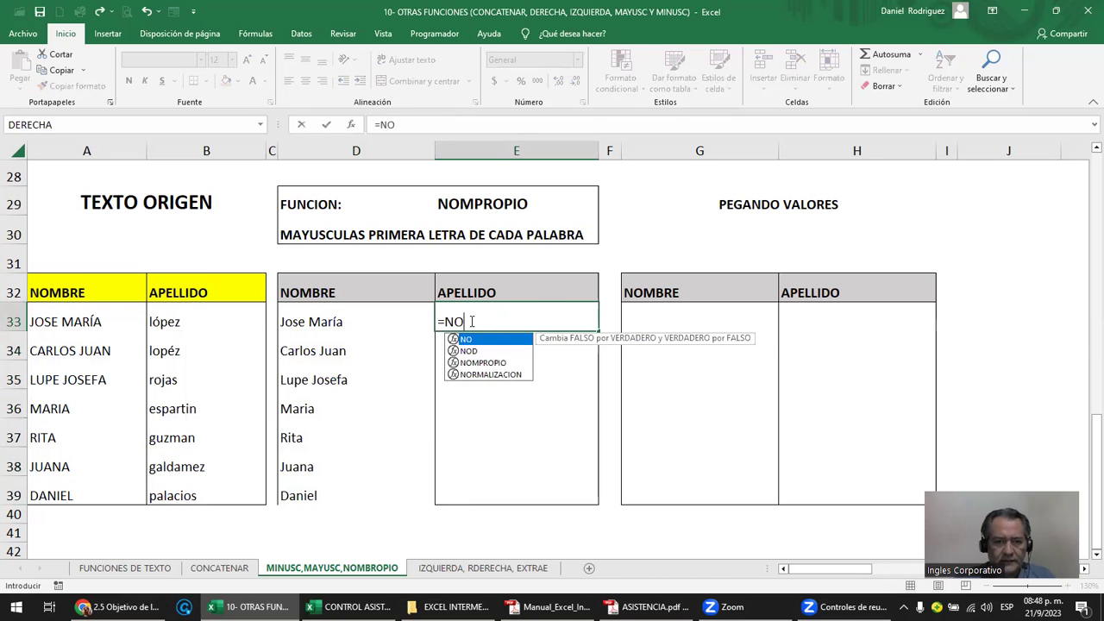
text(M)
key(Tab)
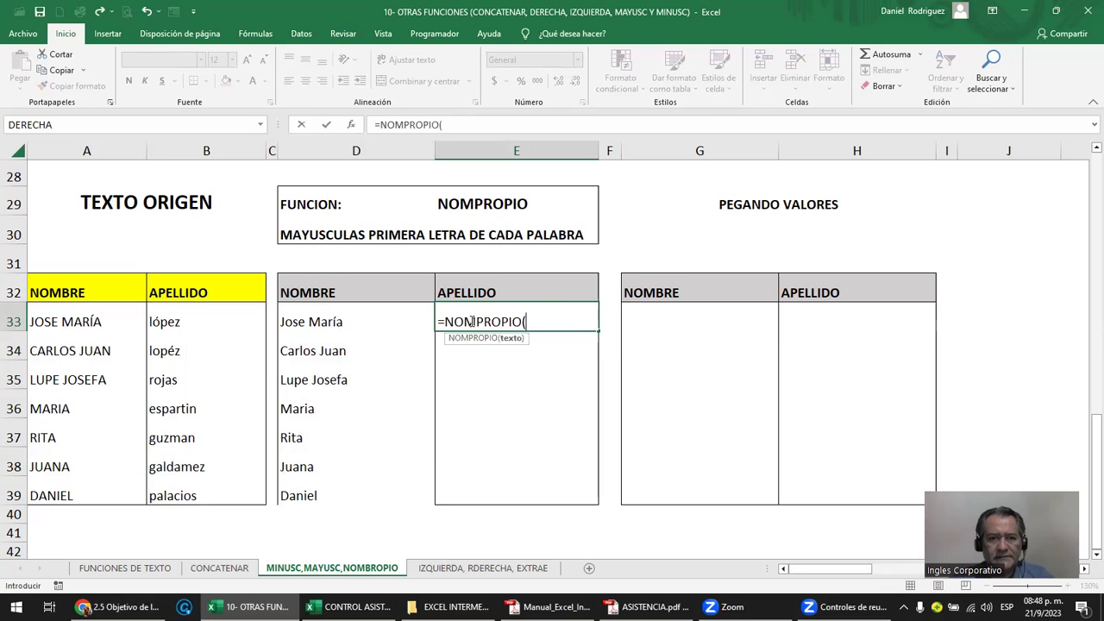
click(186, 326)
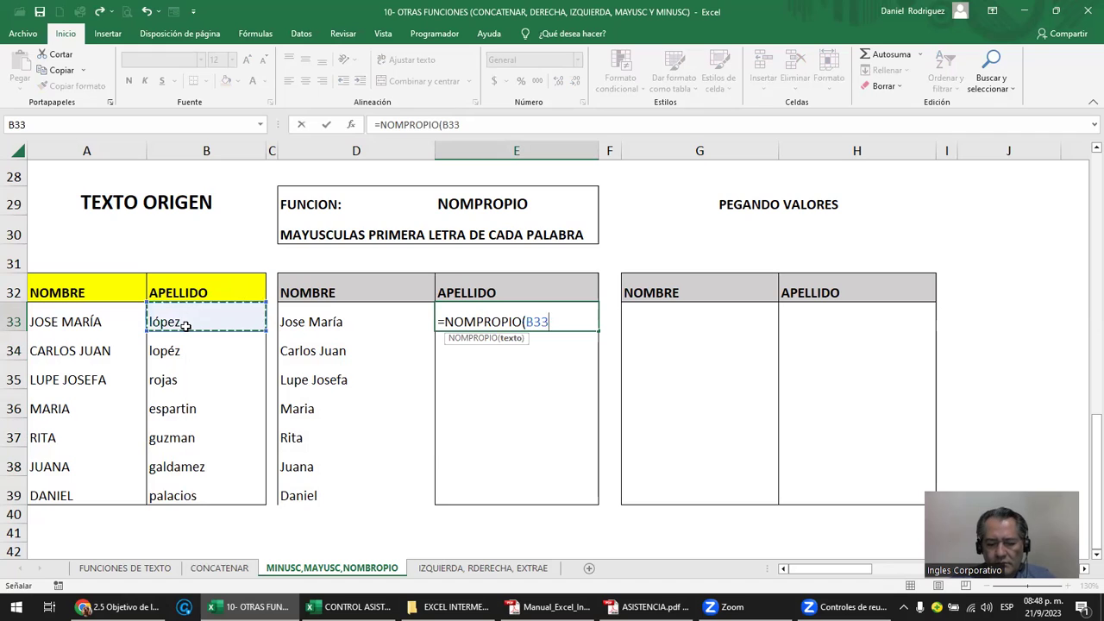
text())
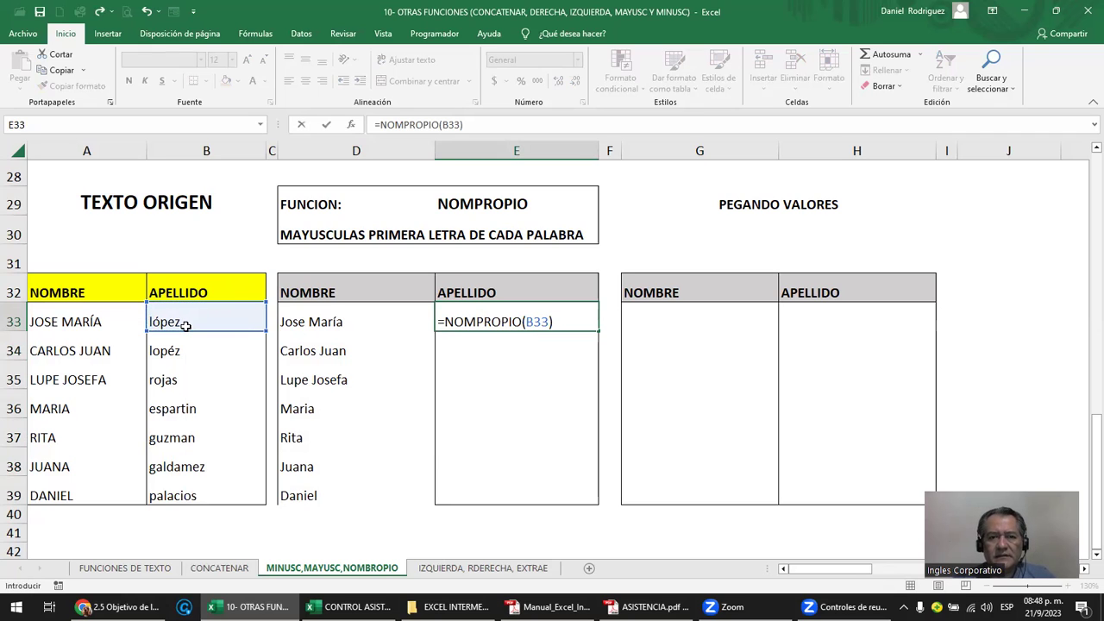
key(Return)
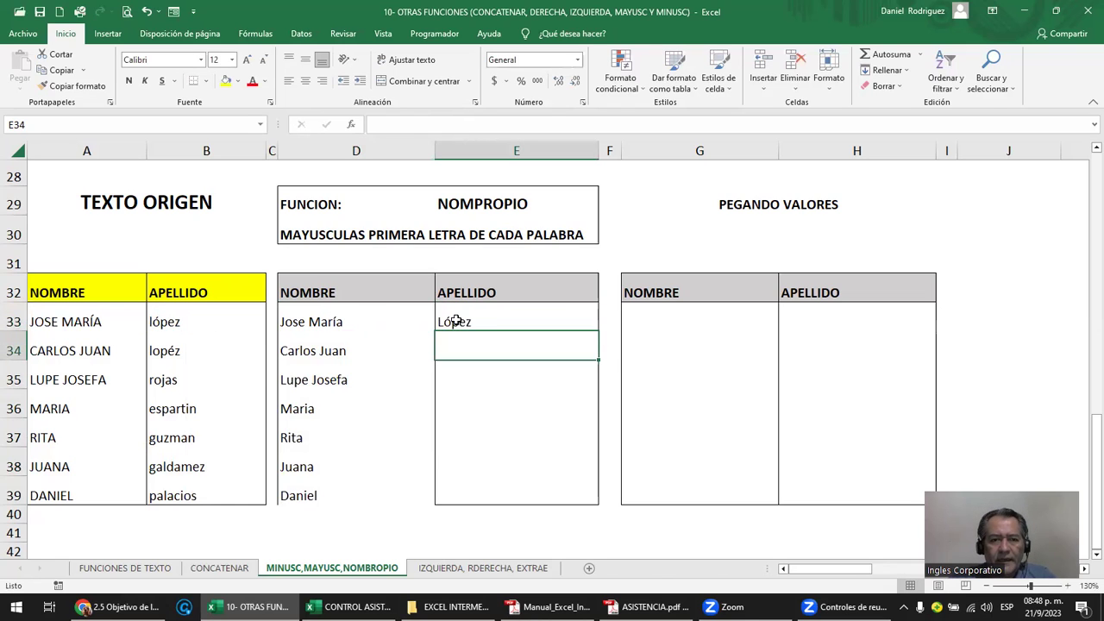
click(456, 321)
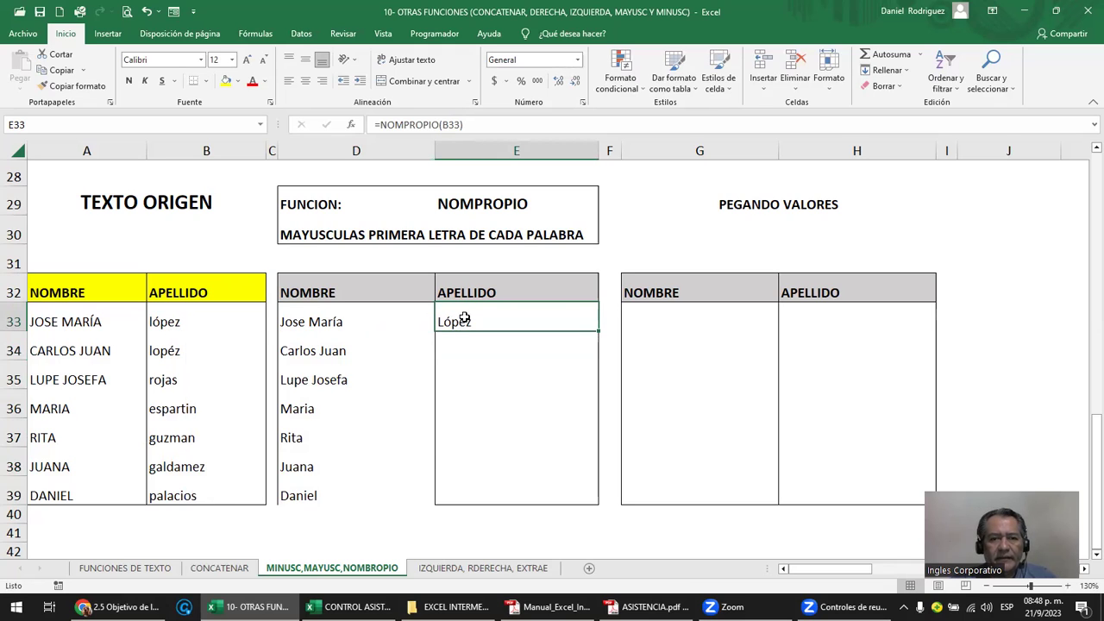
click(597, 331)
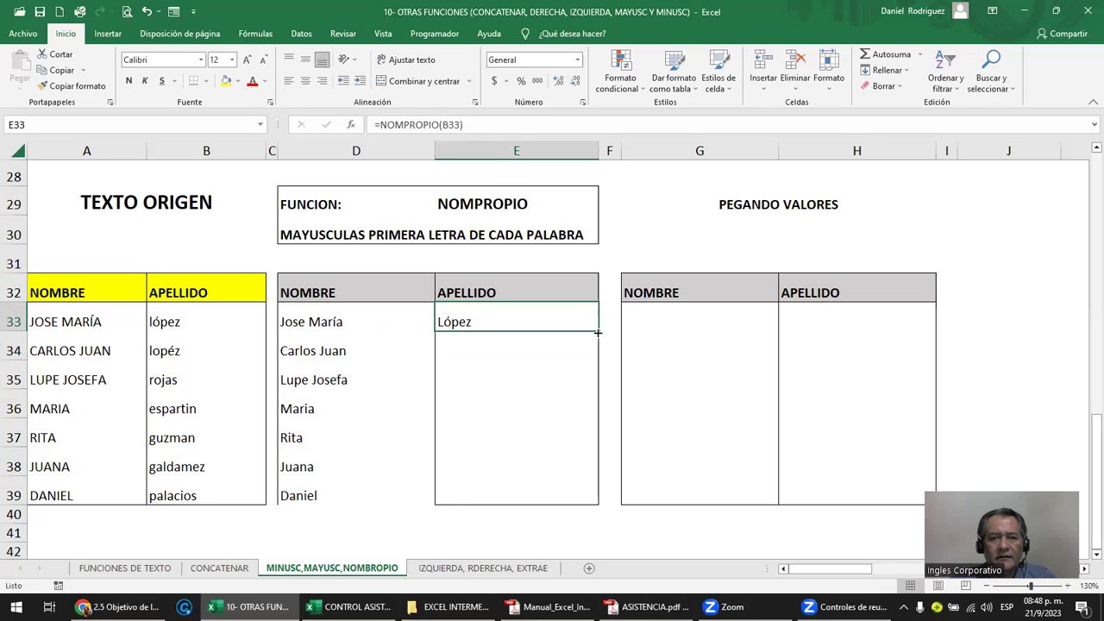
drag(598, 331, 601, 498)
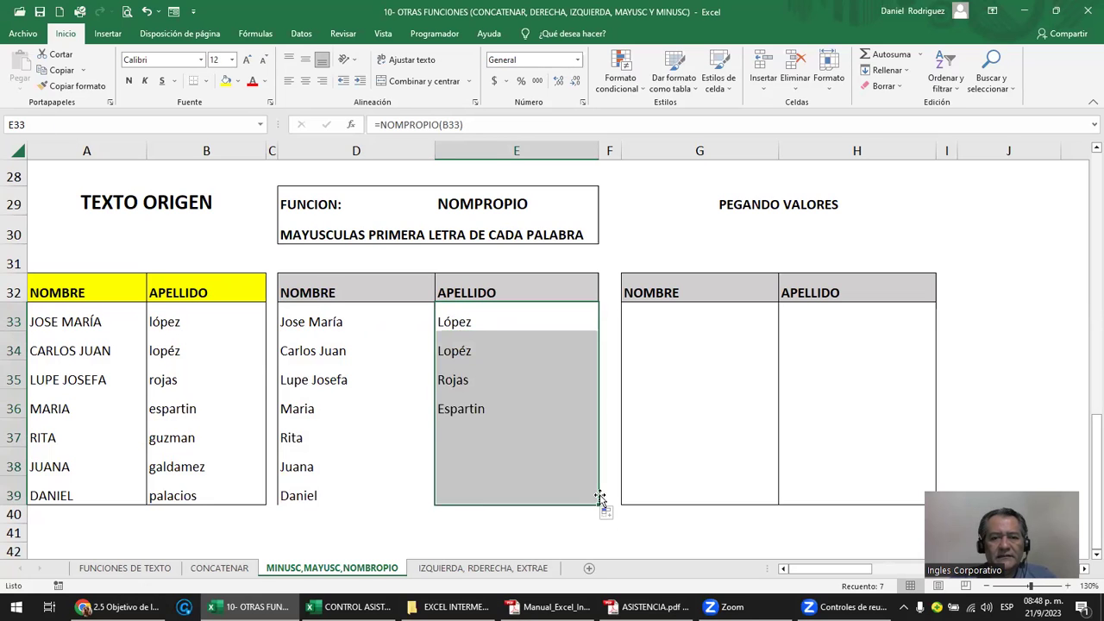
click(348, 496)
click(457, 495)
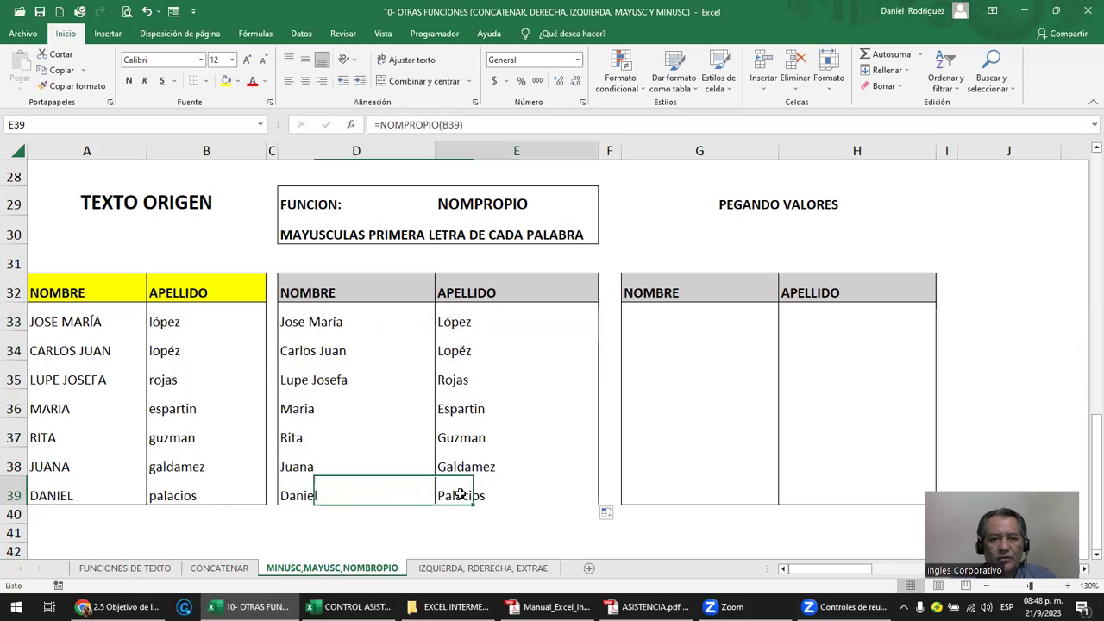
click(406, 489)
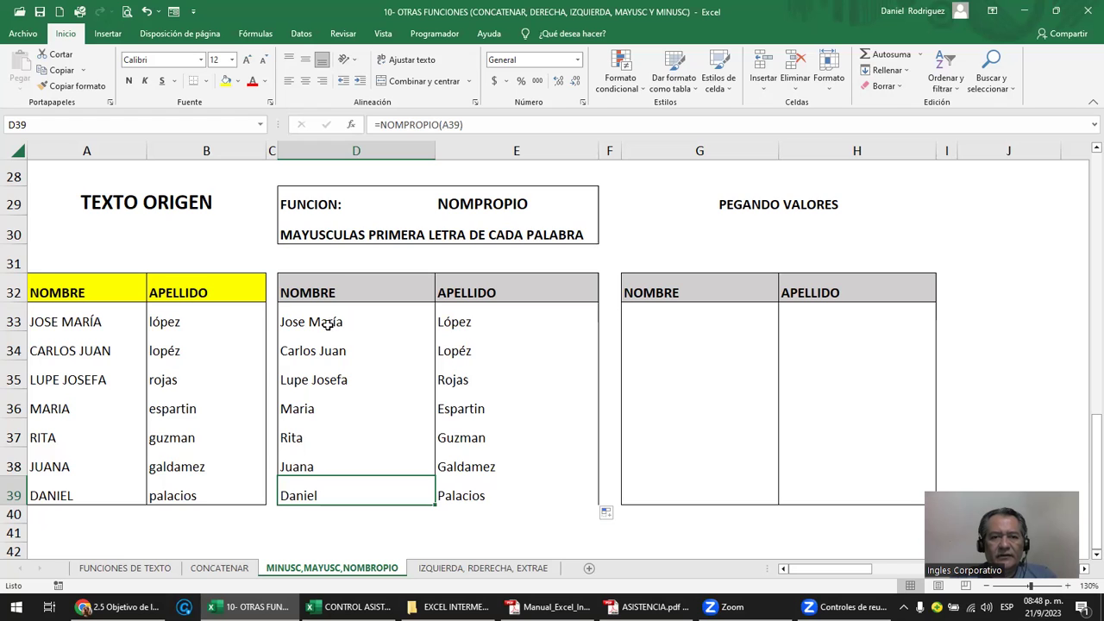
drag(672, 315, 806, 488)
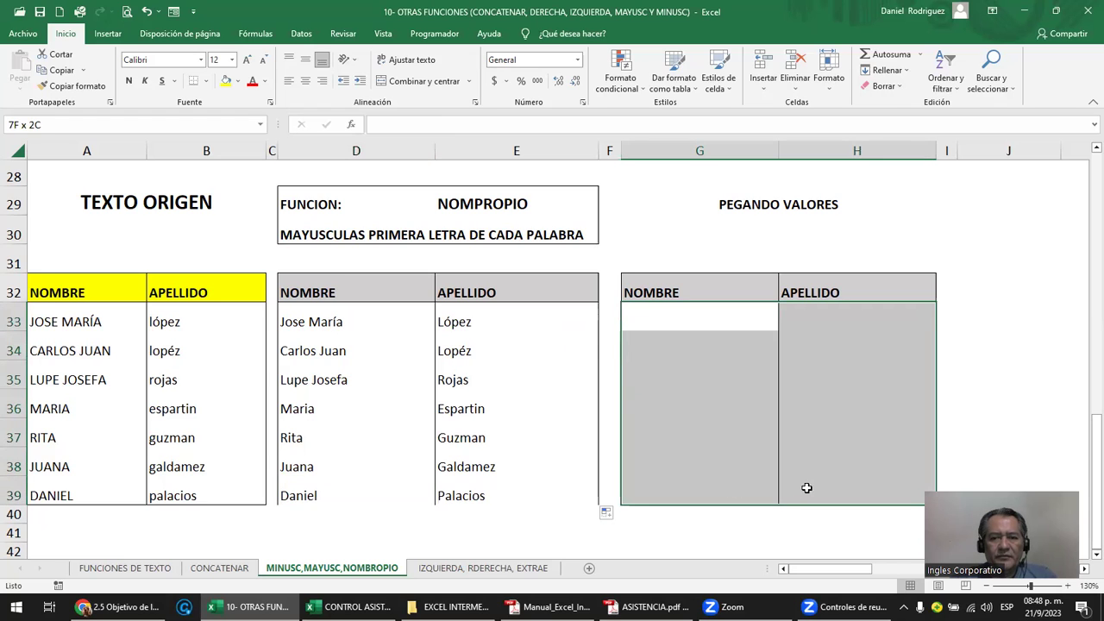
- Copy the empty table's formatting onto the NOMPROPIO results and review D33's formula
click(74, 85)
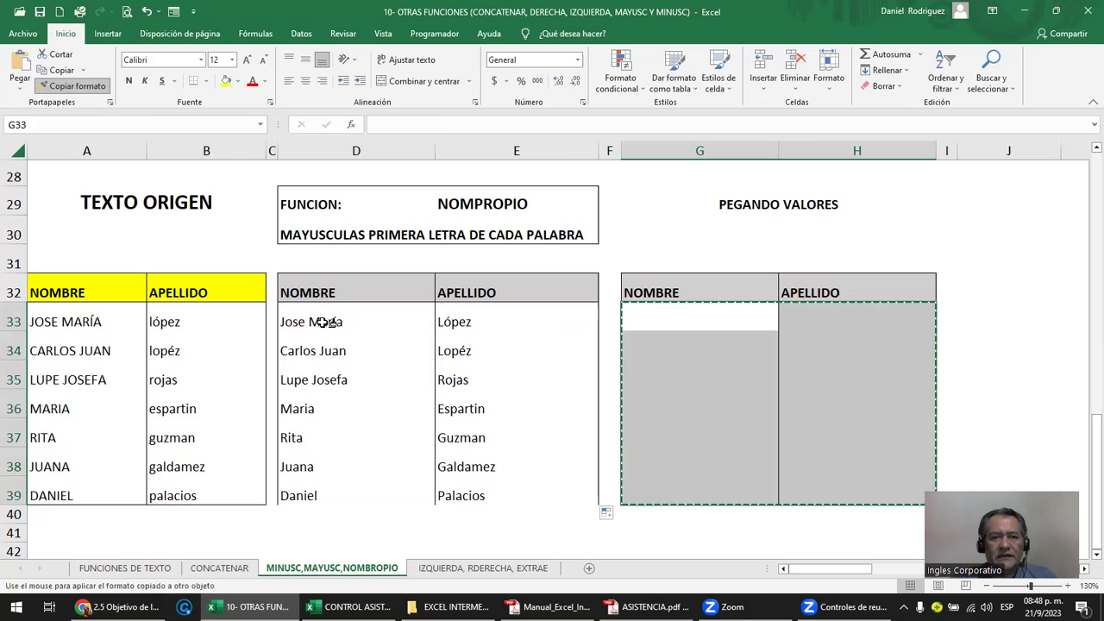
click(323, 322)
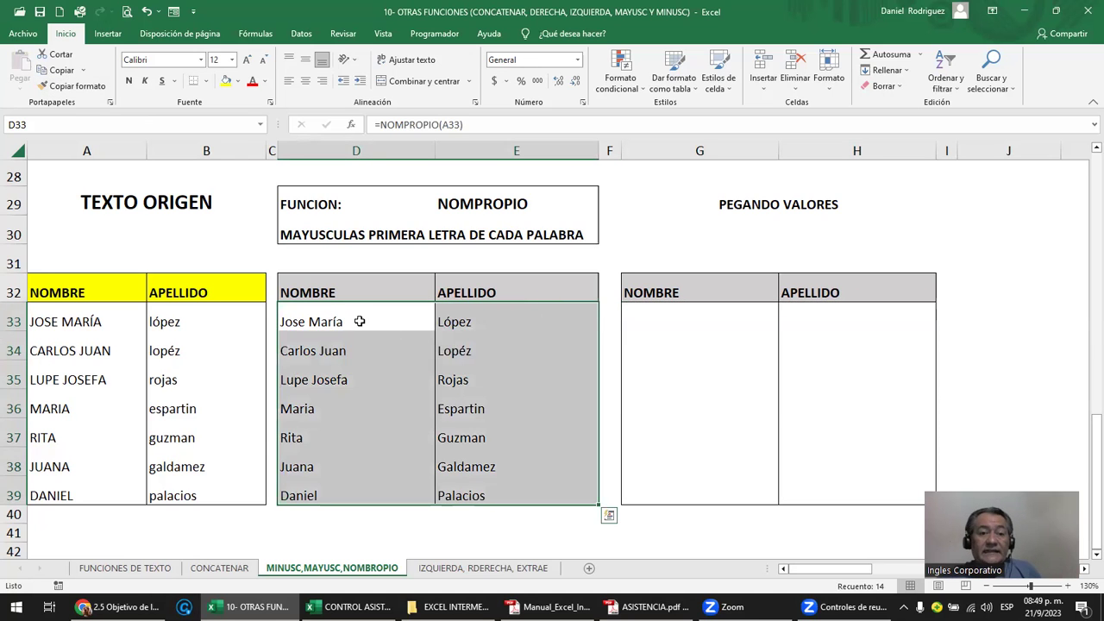
click(359, 322)
double_click(361, 322)
key(Escape)
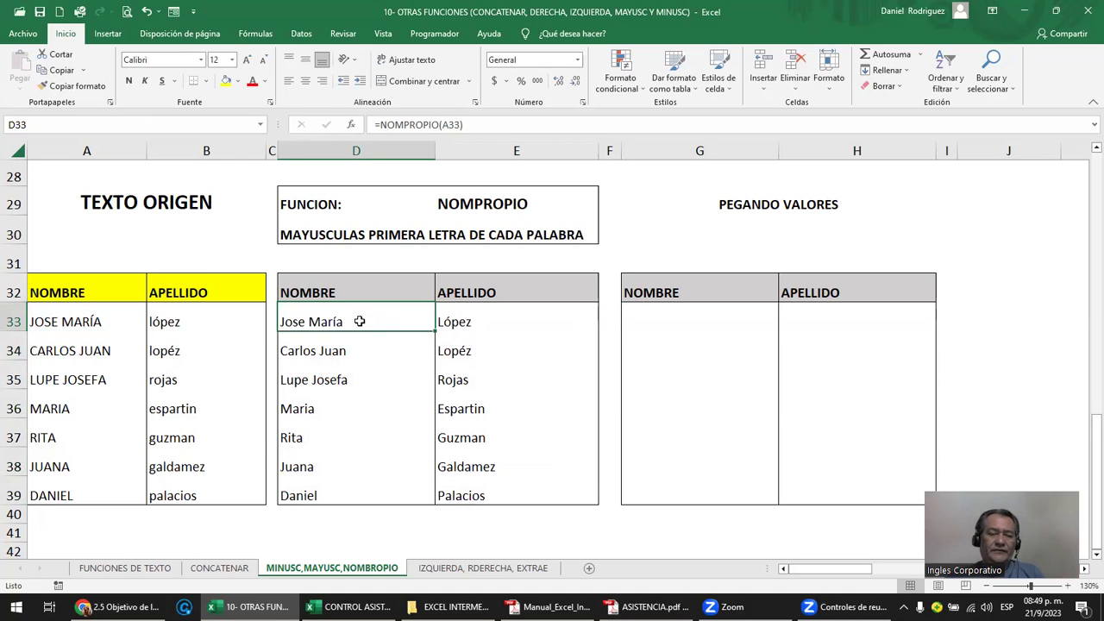
double_click(360, 321)
key(Escape)
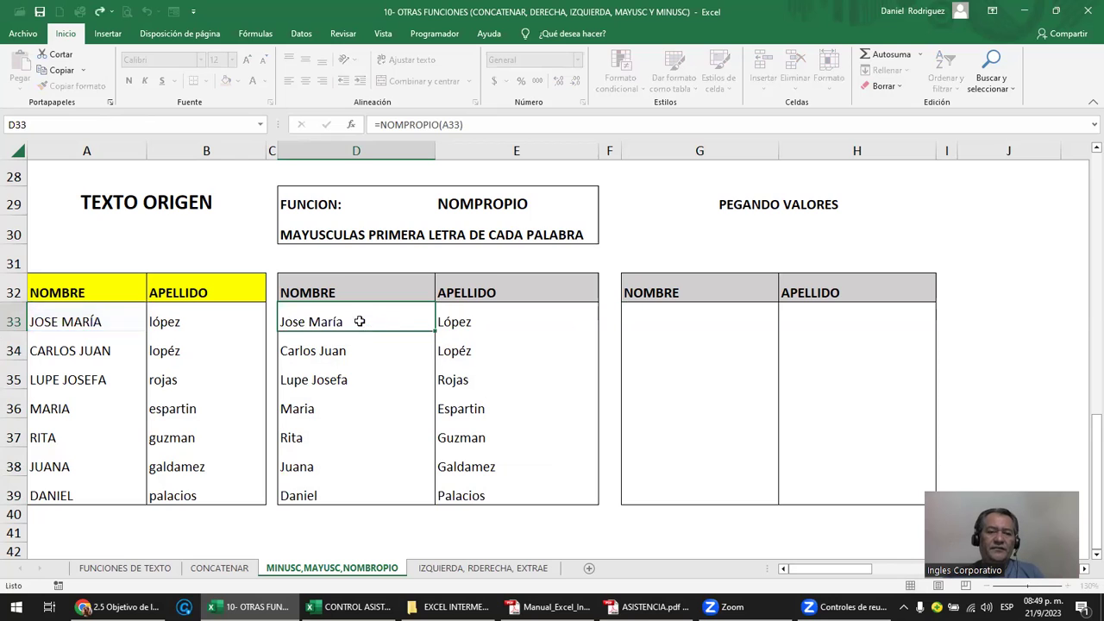
- Paste the NOMPROPIO table with headers as values at G32, confirming G33 holds plain text
drag(402, 324, 501, 330)
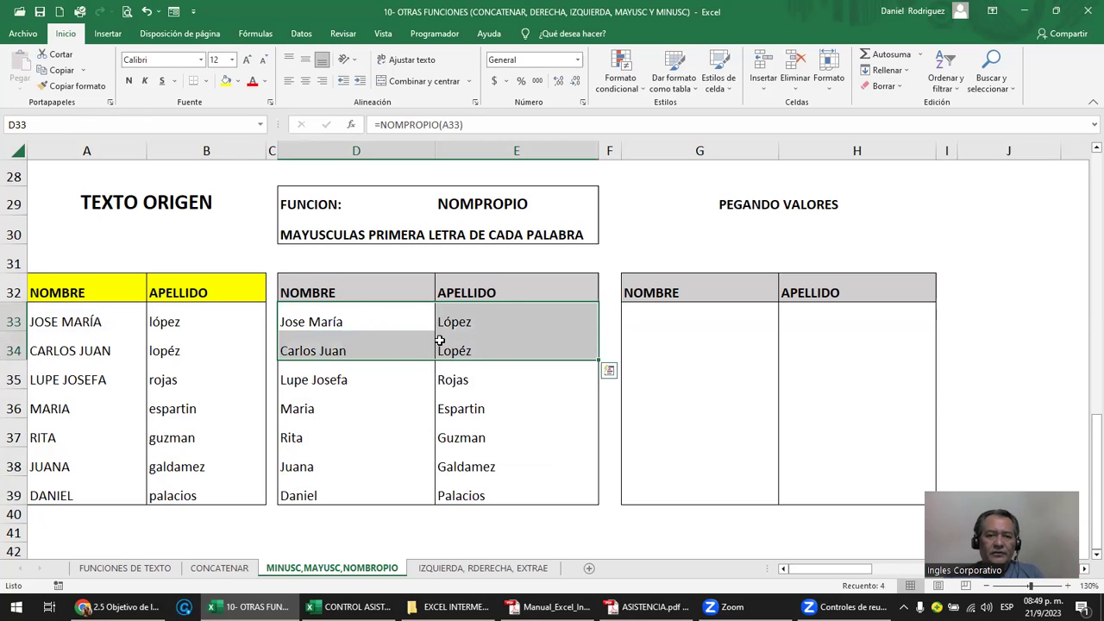
mouse_move(336, 320)
mouse_down()
mouse_move(523, 420)
mouse_move(532, 463)
mouse_up()
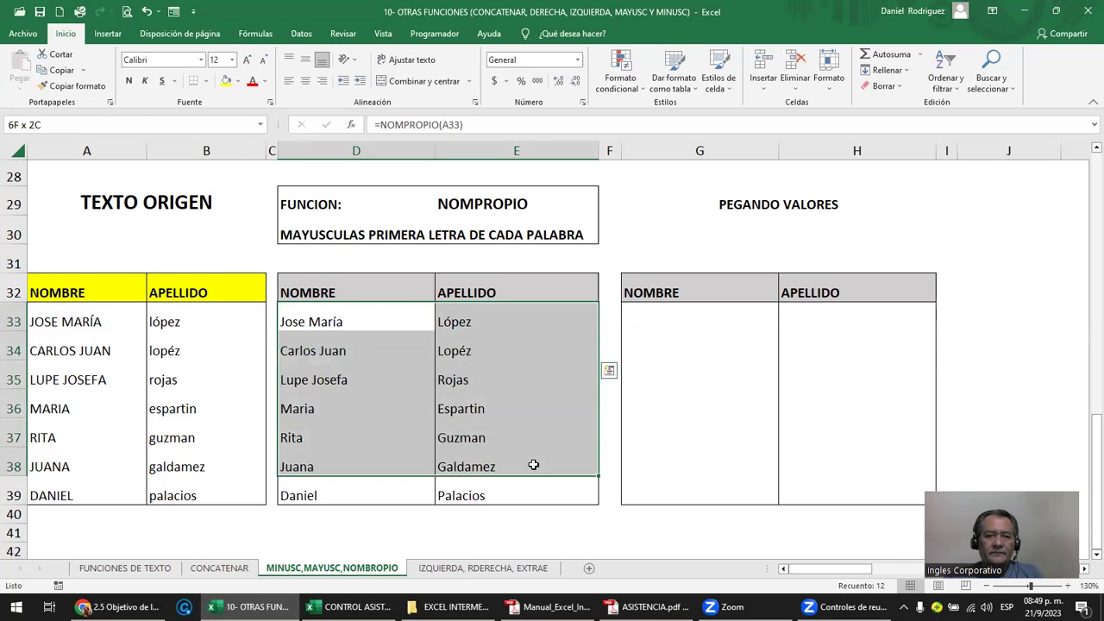
mouse_move(328, 288)
mouse_down()
mouse_move(528, 450)
mouse_move(535, 484)
mouse_up()
key(ctrl+c)
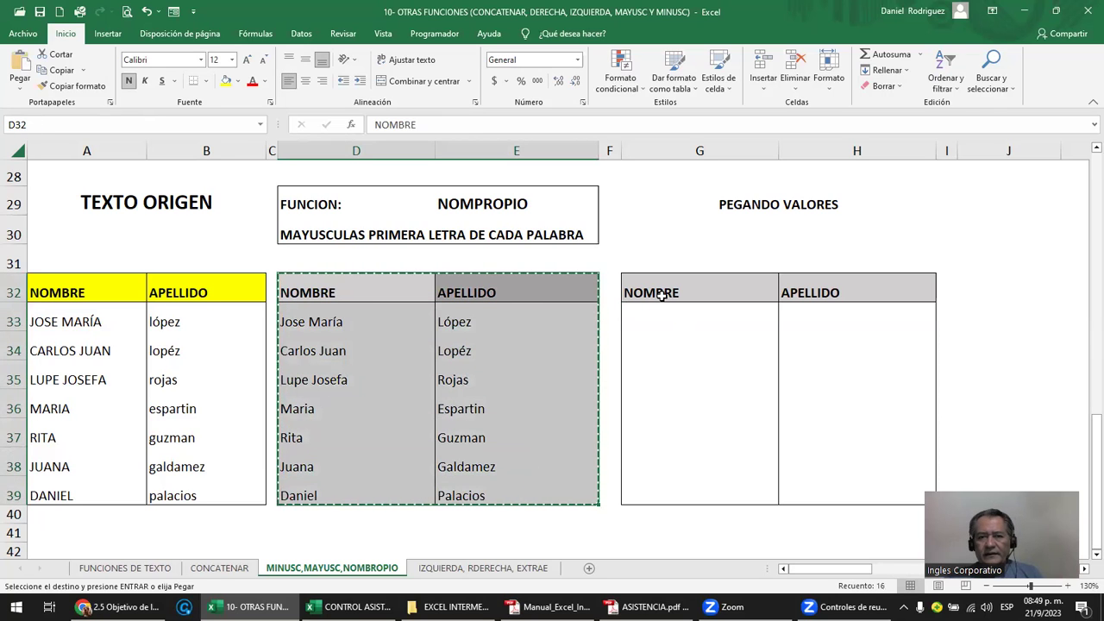
right_click(662, 293)
click(715, 327)
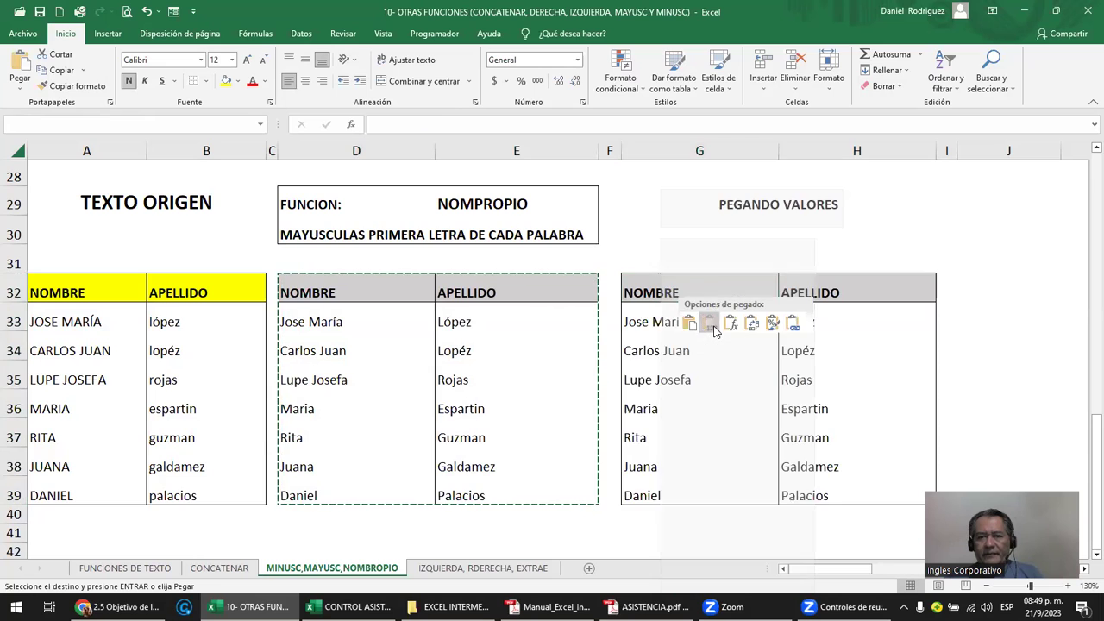
click(650, 324)
double_click(649, 323)
key(Escape)
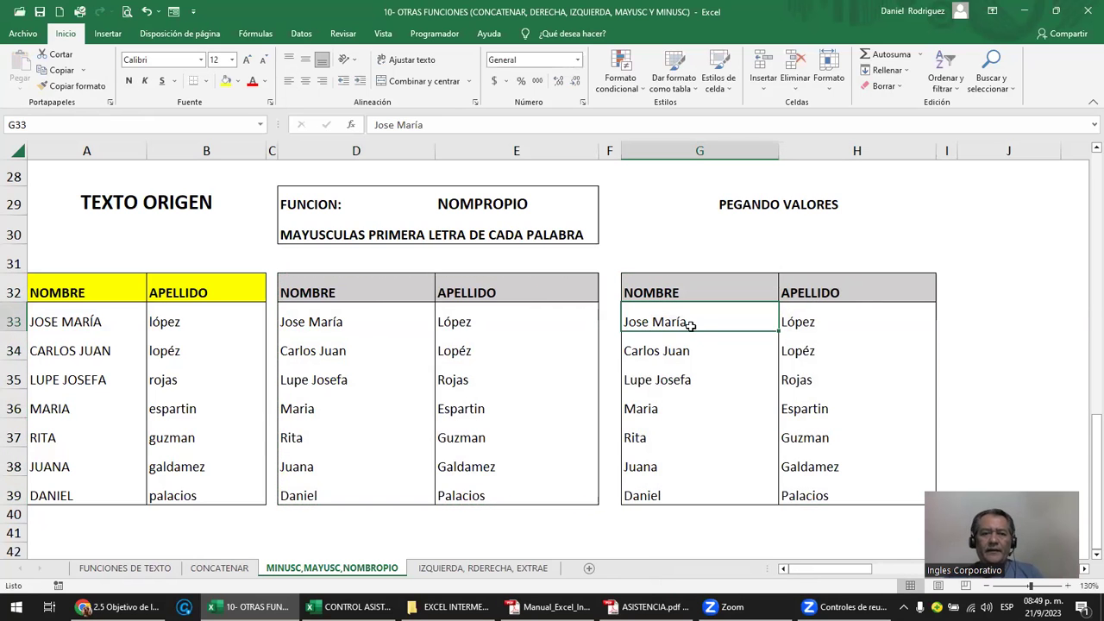
- Paste D33:E39 as values over A33, then undo to keep the original names
drag(316, 320, 516, 488)
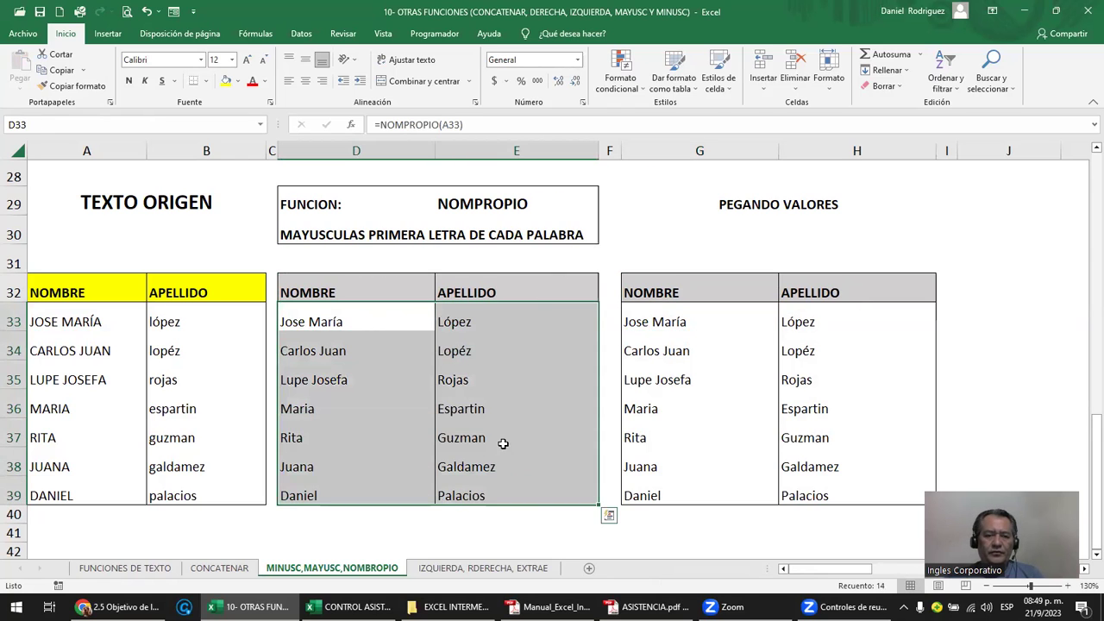
key(ctrl+c)
click(80, 324)
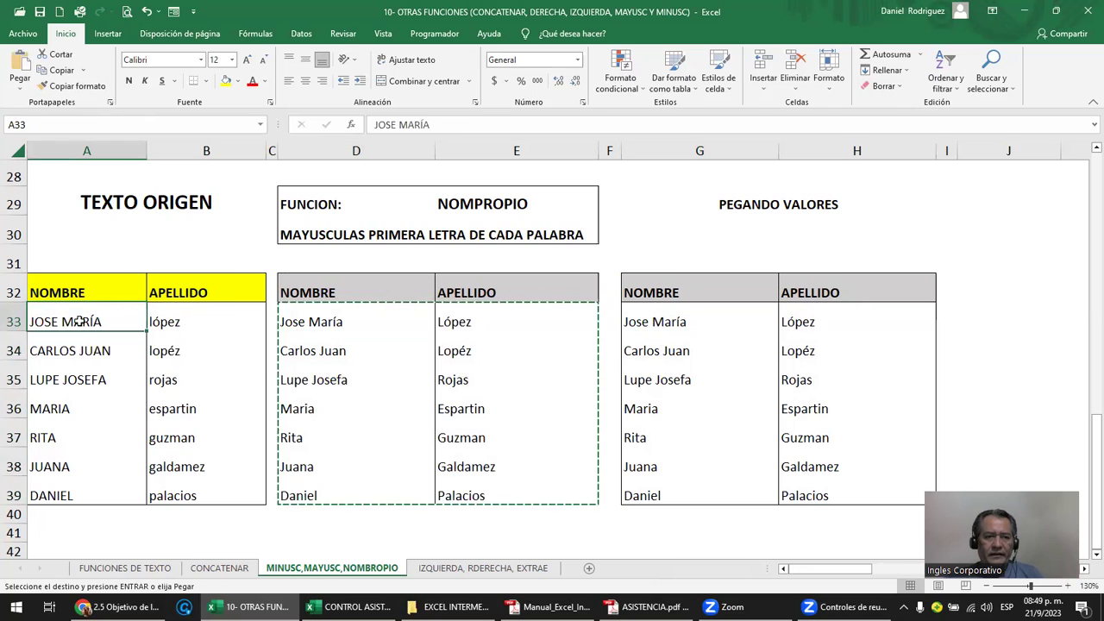
right_click(80, 326)
click(130, 324)
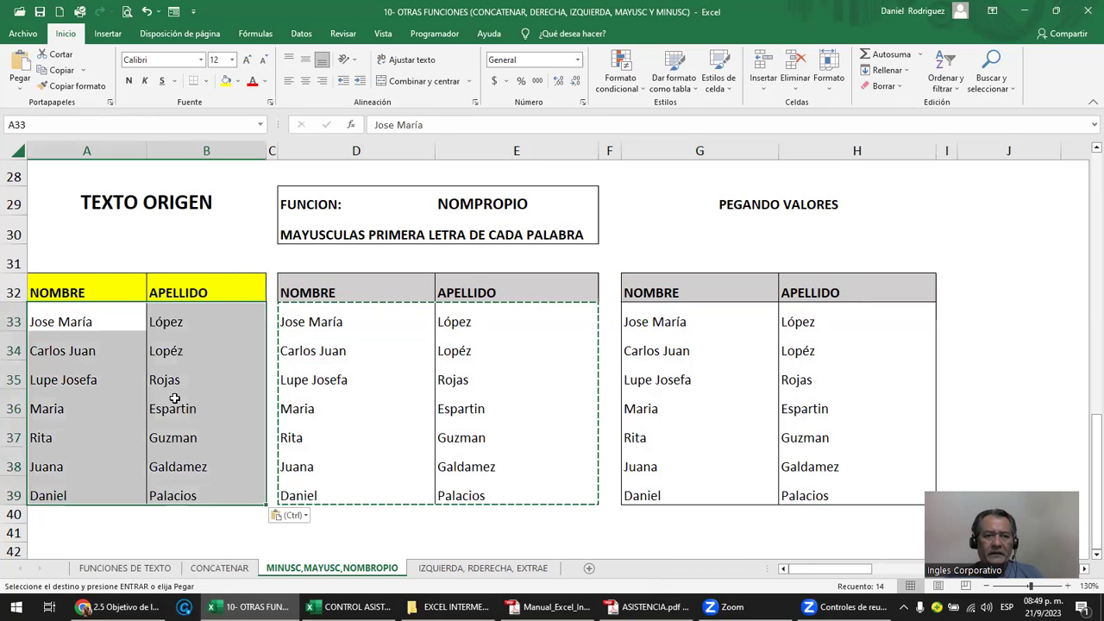
key(ctrl+z)
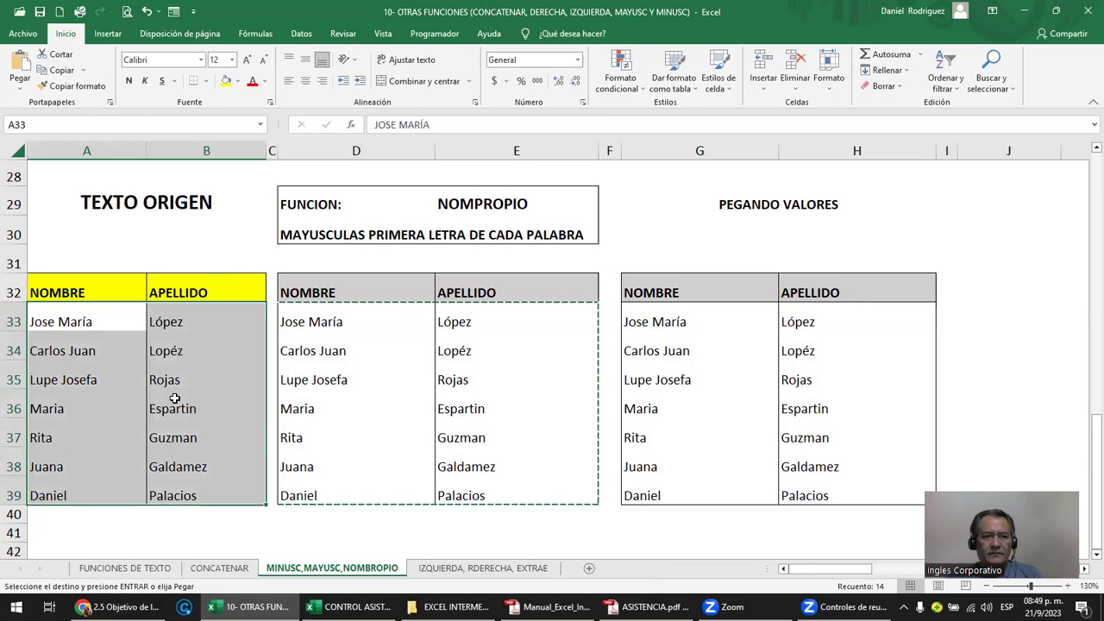
click(354, 350)
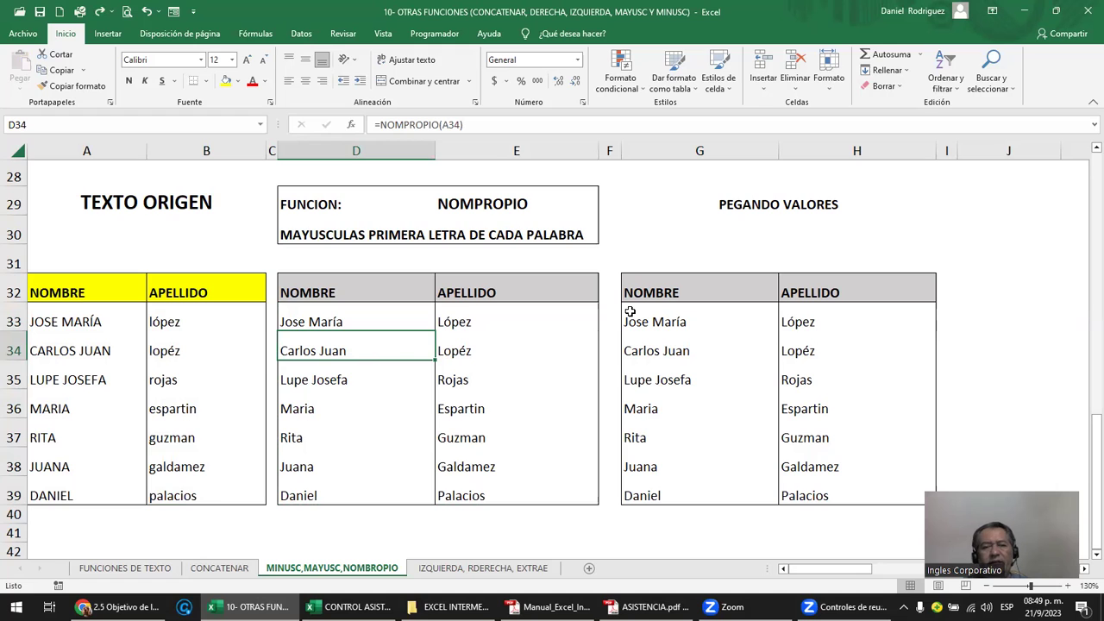
scroll(411, 359, up, 3)
scroll(410, 360, up, 3)
scroll(411, 360, up, 3)
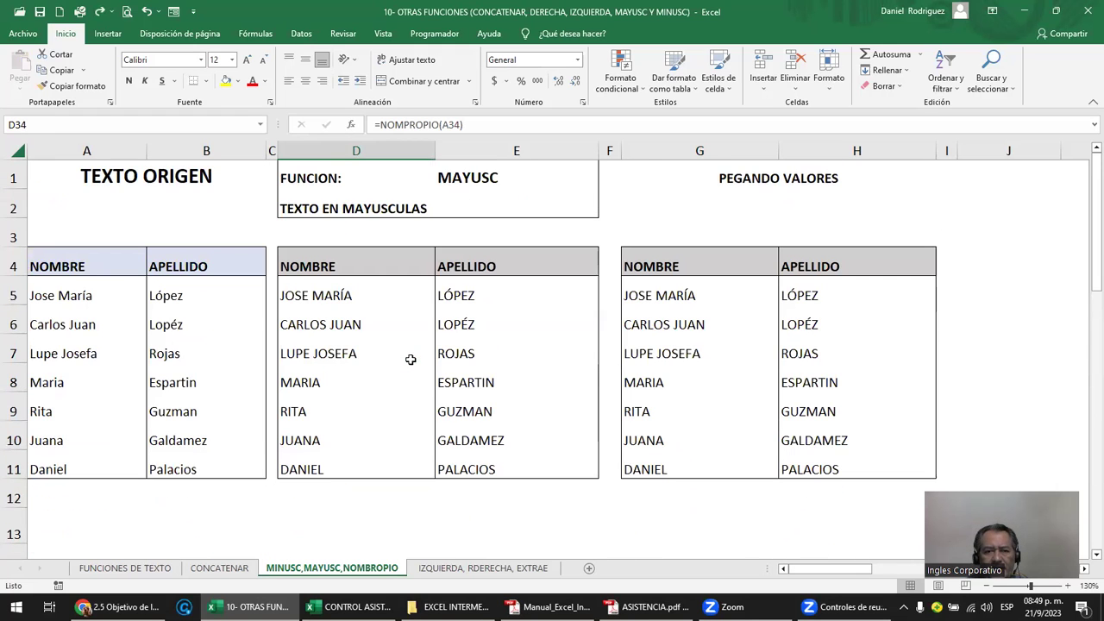
double_click(326, 290)
key(Escape)
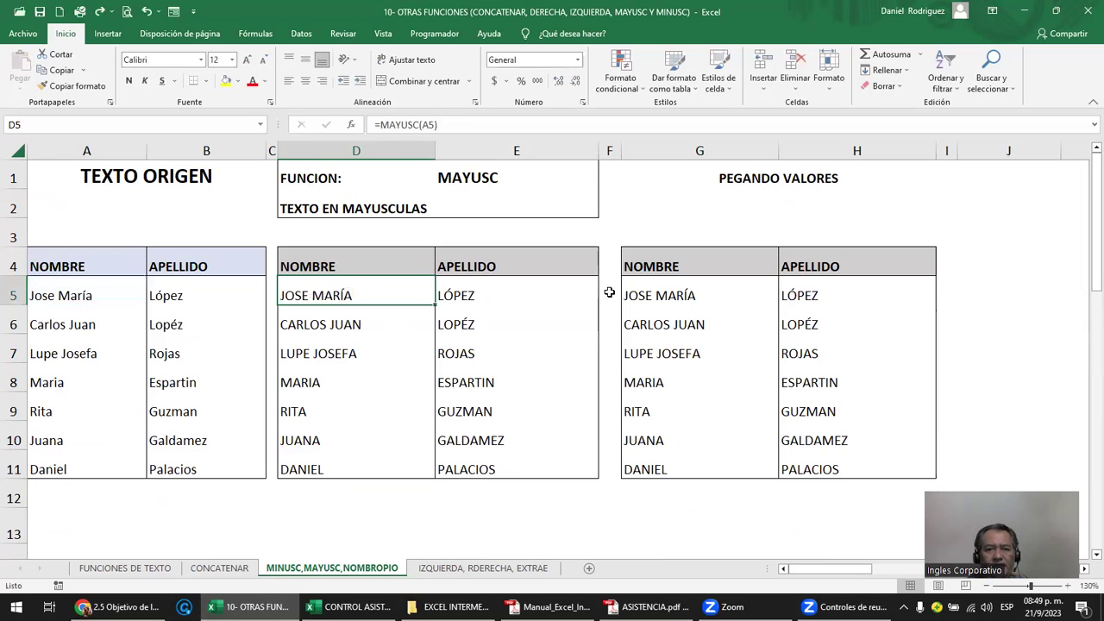
click(661, 291)
key(Escape)
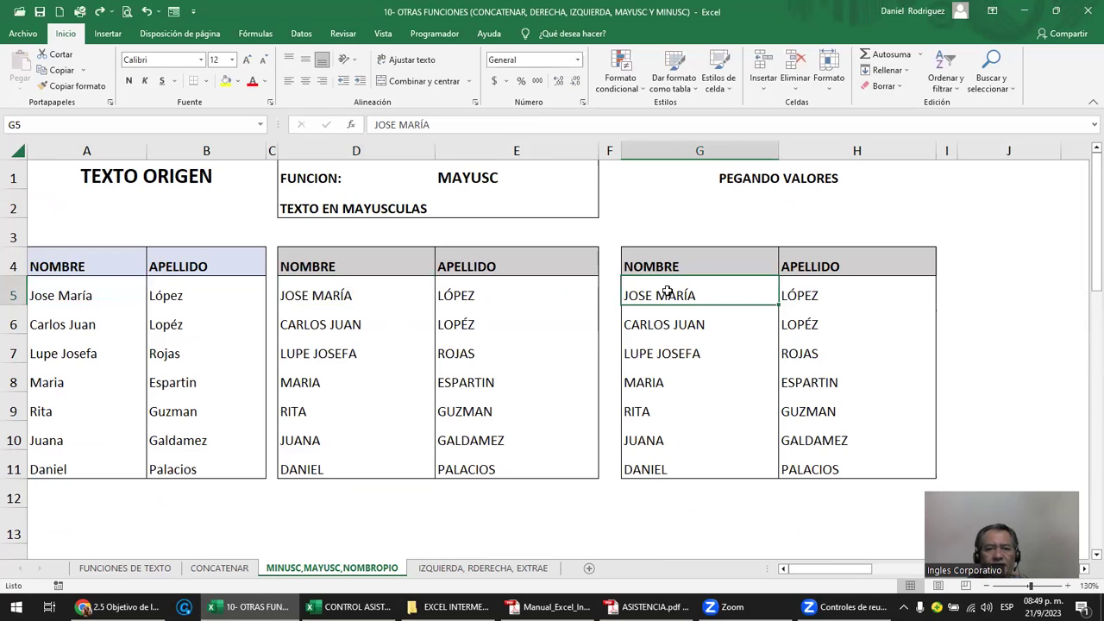
scroll(521, 224, down, 2)
scroll(518, 228, down, 2)
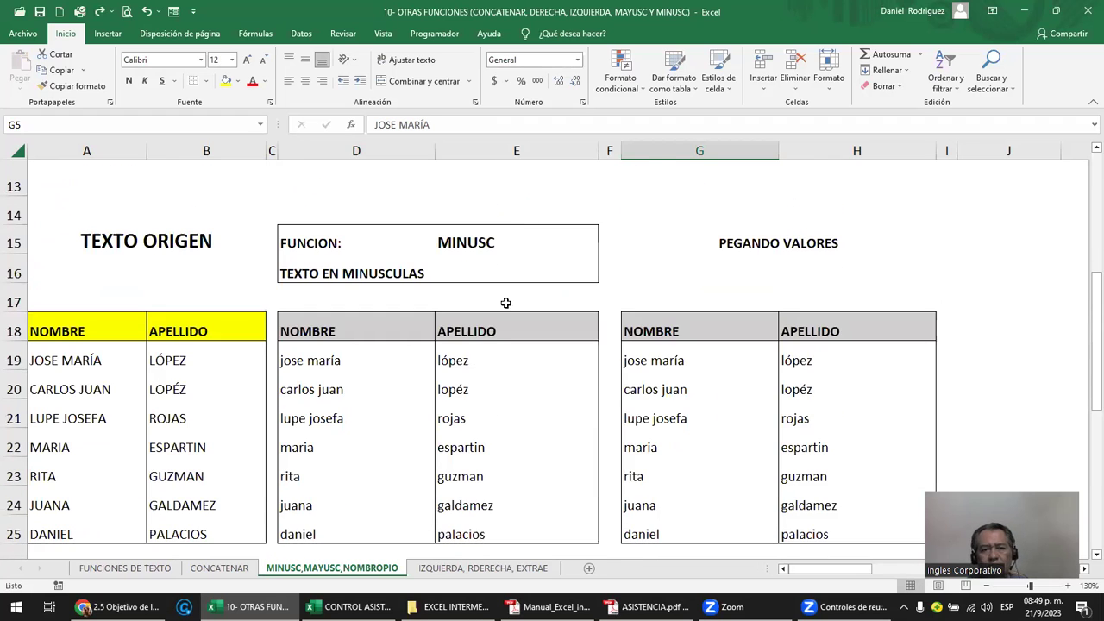
click(317, 354)
double_click(317, 355)
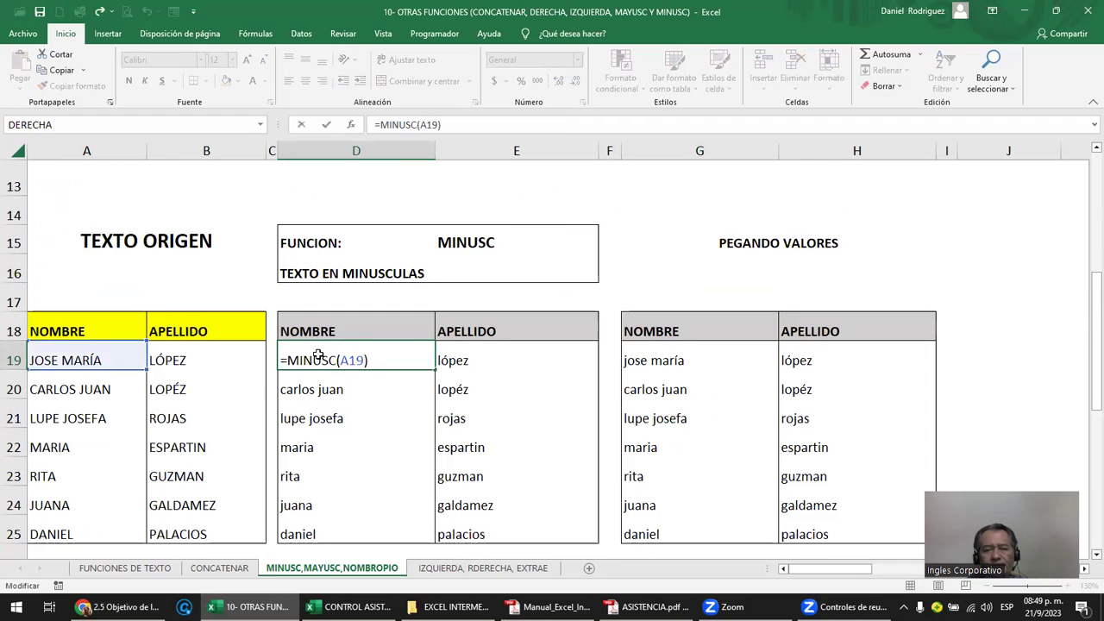
key(Escape)
click(711, 359)
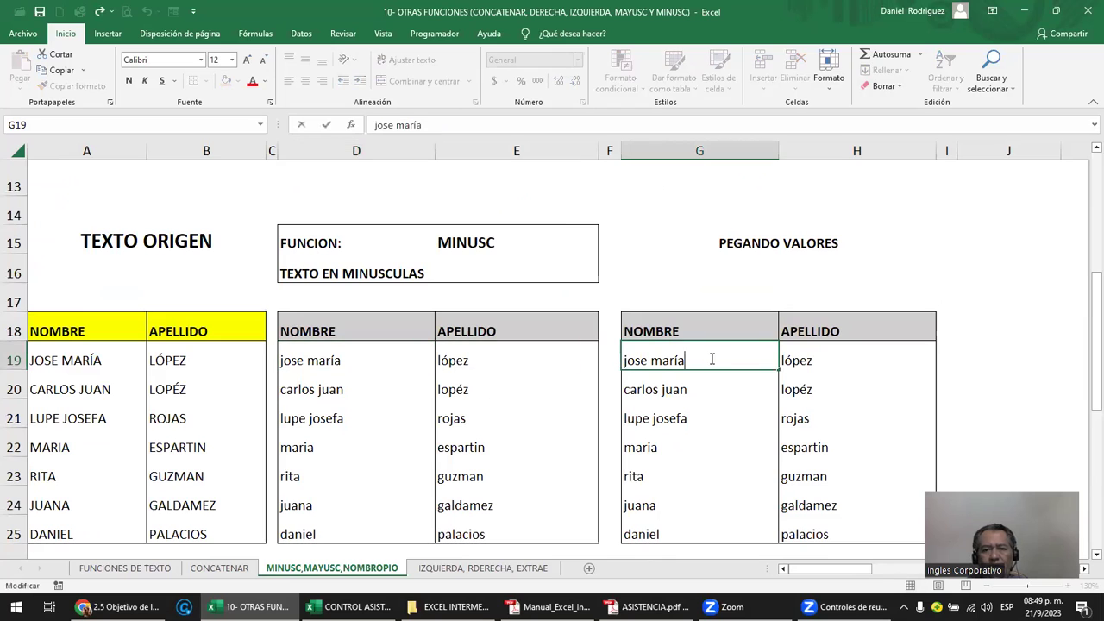
scroll(710, 358, down, 2)
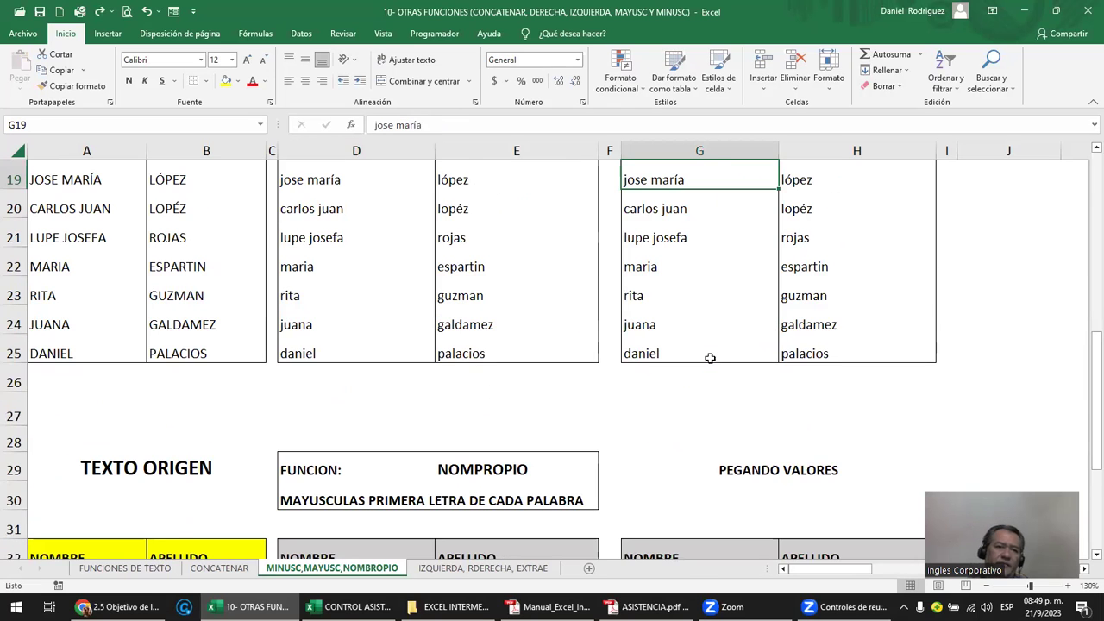
scroll(710, 358, up, 2)
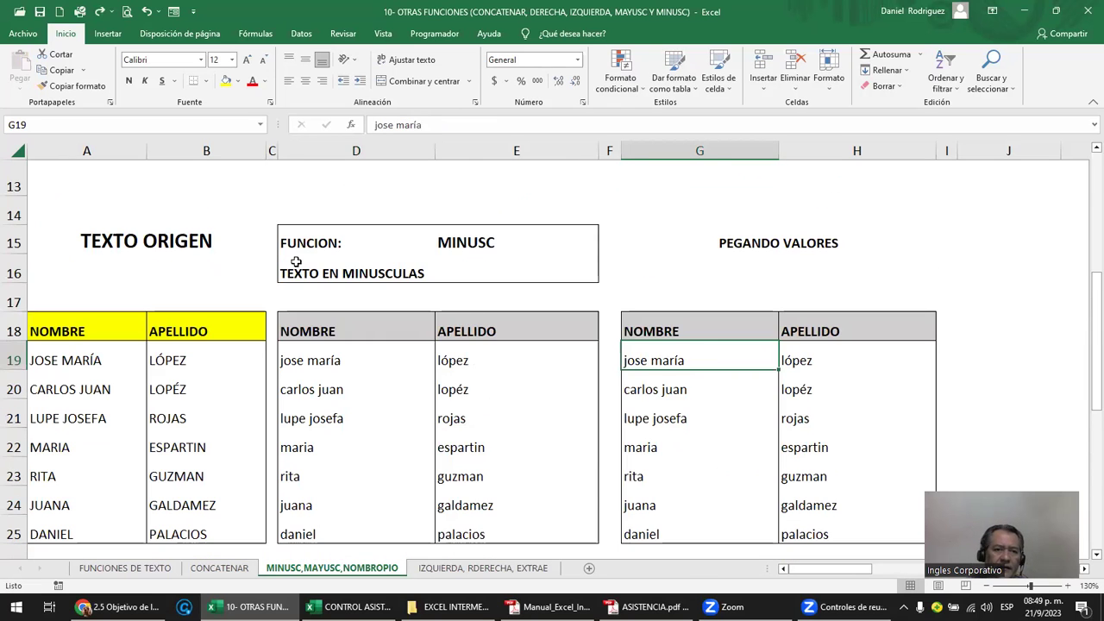
click(161, 242)
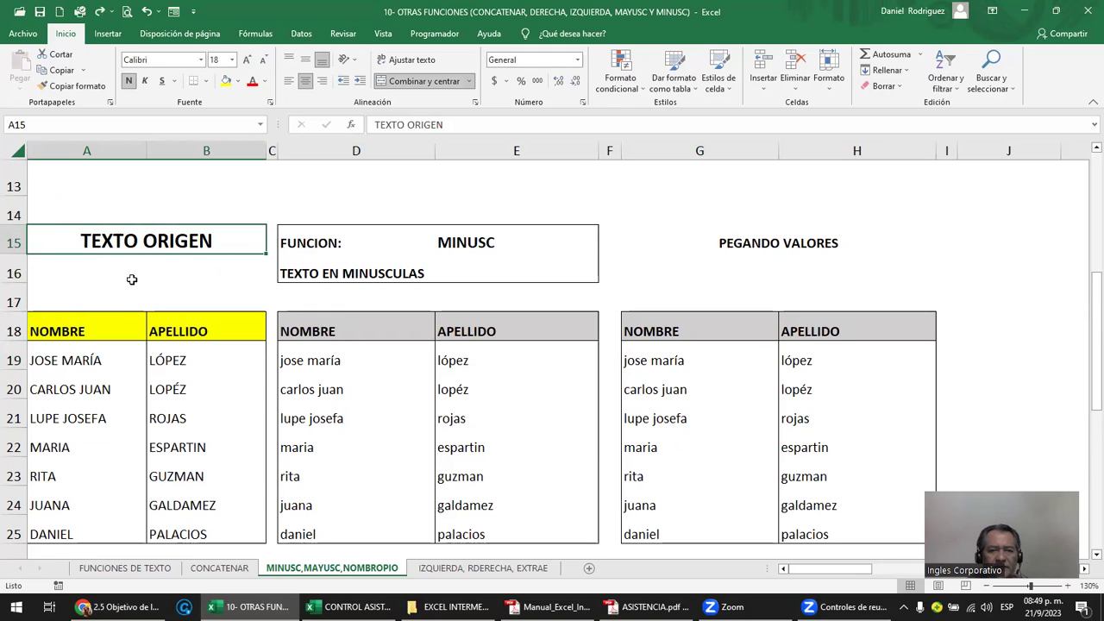
click(780, 240)
click(176, 226)
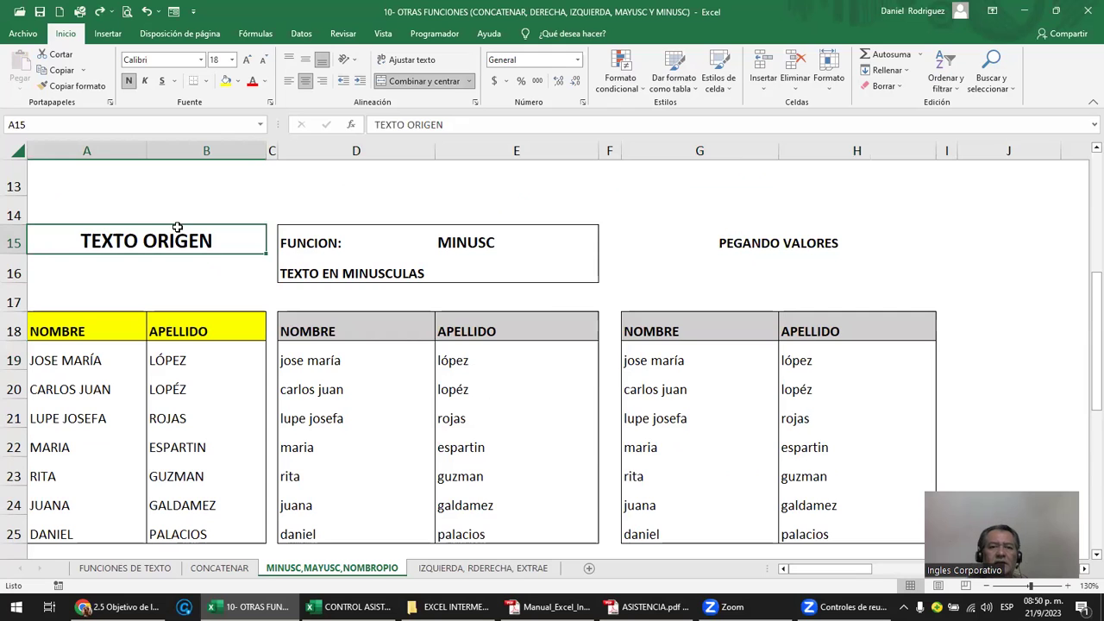
drag(378, 150, 518, 170)
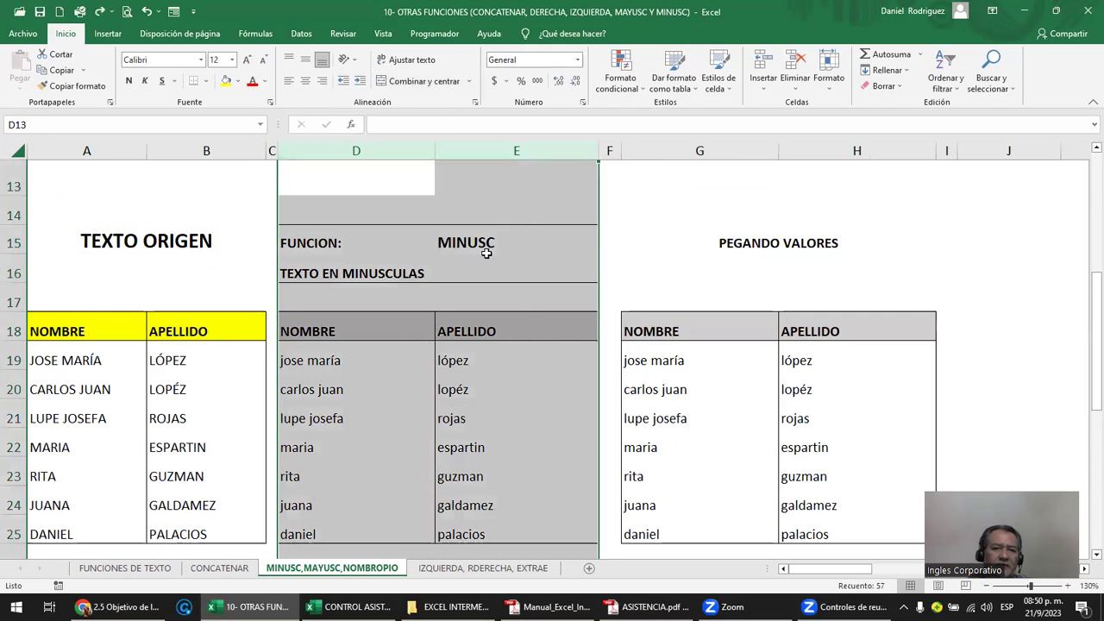
click(636, 271)
mouse_move(331, 354)
mouse_down()
mouse_move(490, 474)
mouse_move(510, 528)
mouse_up()
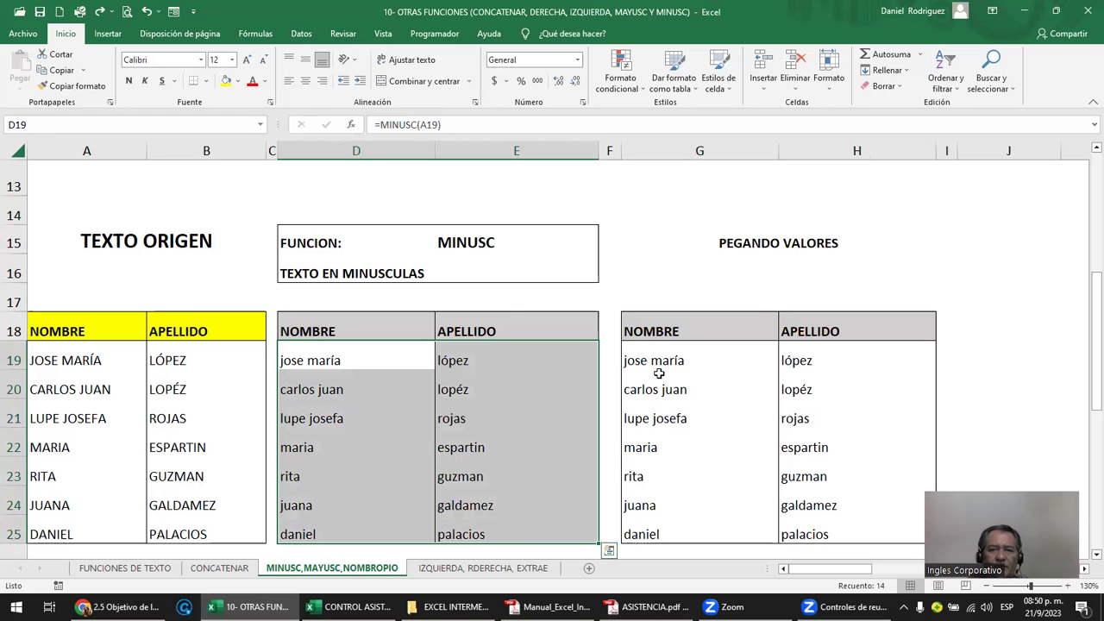
drag(647, 329, 837, 526)
scroll(575, 439, down, 1)
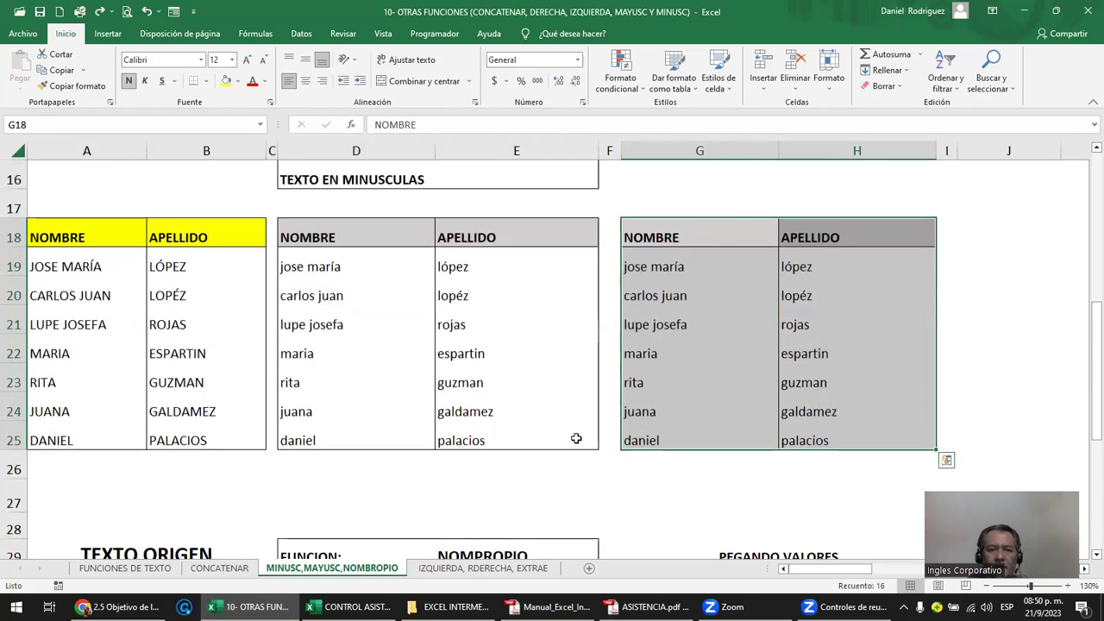
scroll(576, 439, down, 4)
click(521, 317)
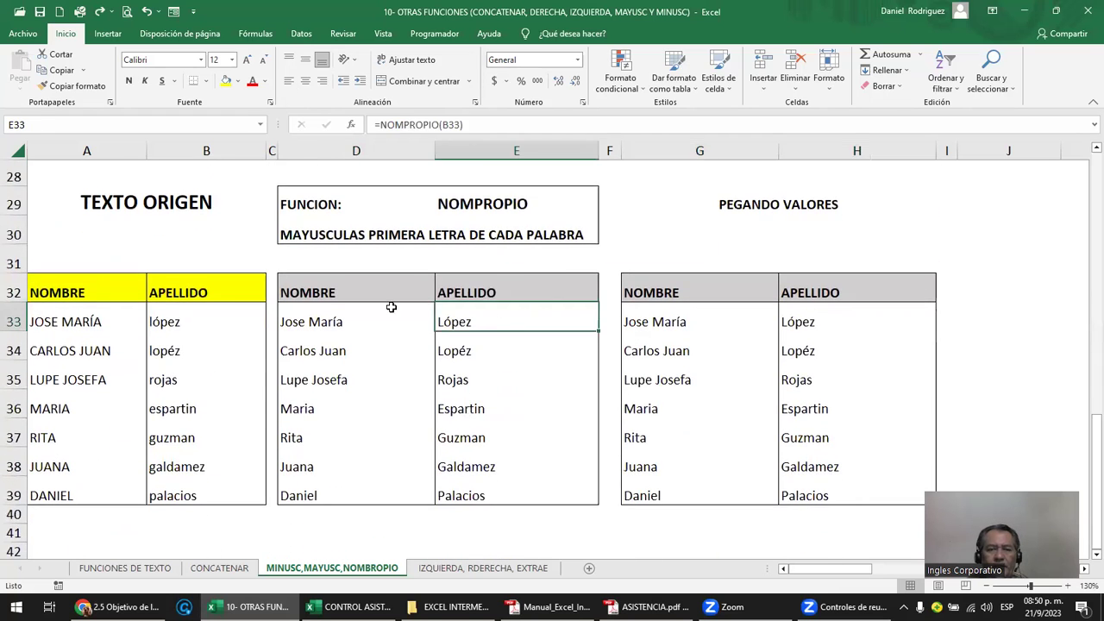
- Extend the surname in B33 to 'lópez de rodas'
click(307, 318)
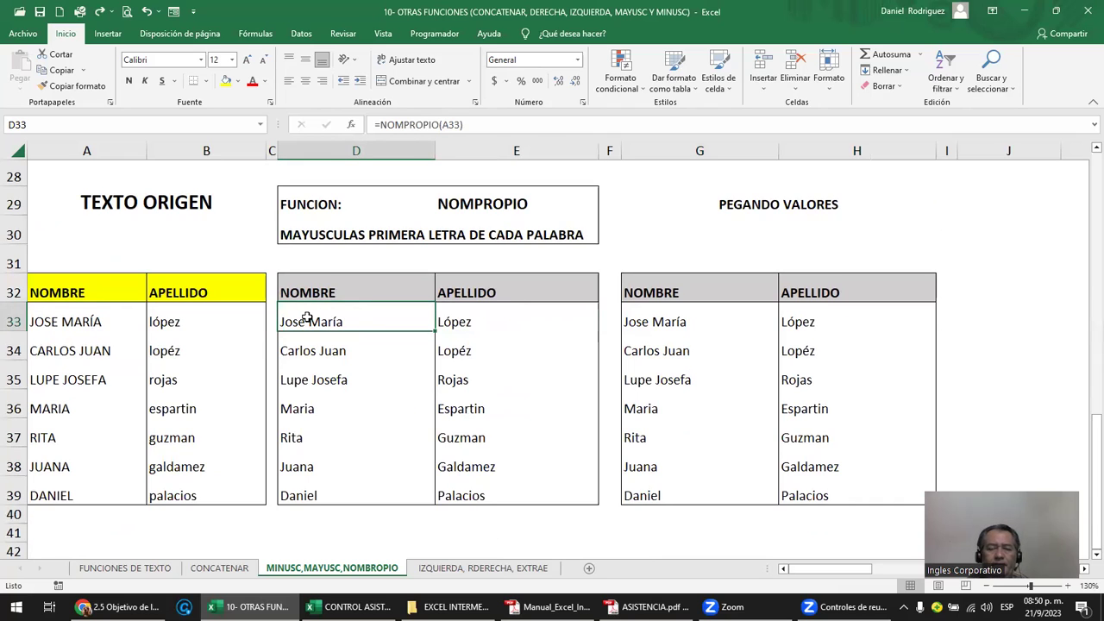
click(59, 321)
double_click(161, 321)
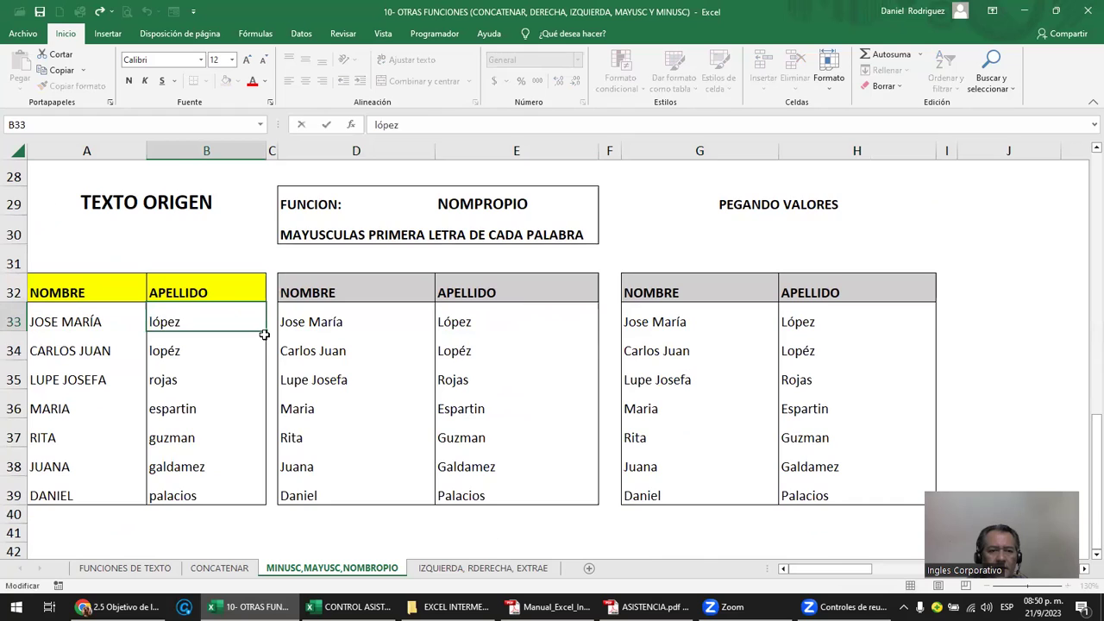
text(())
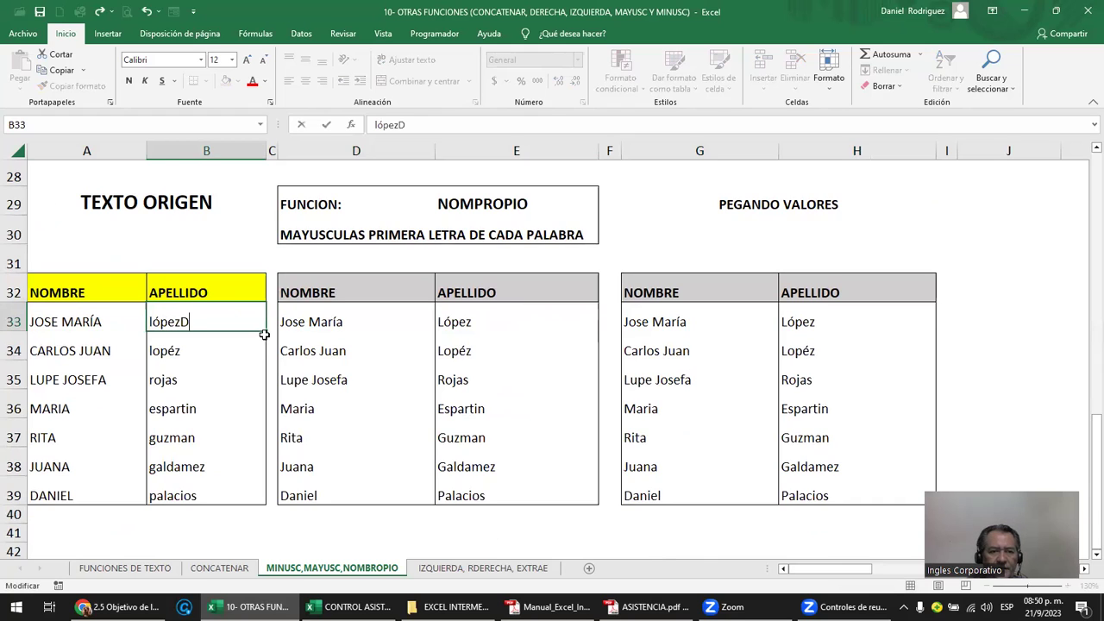
key(BackSpace)
key(BackSpace)
text(de r)
text(odas)
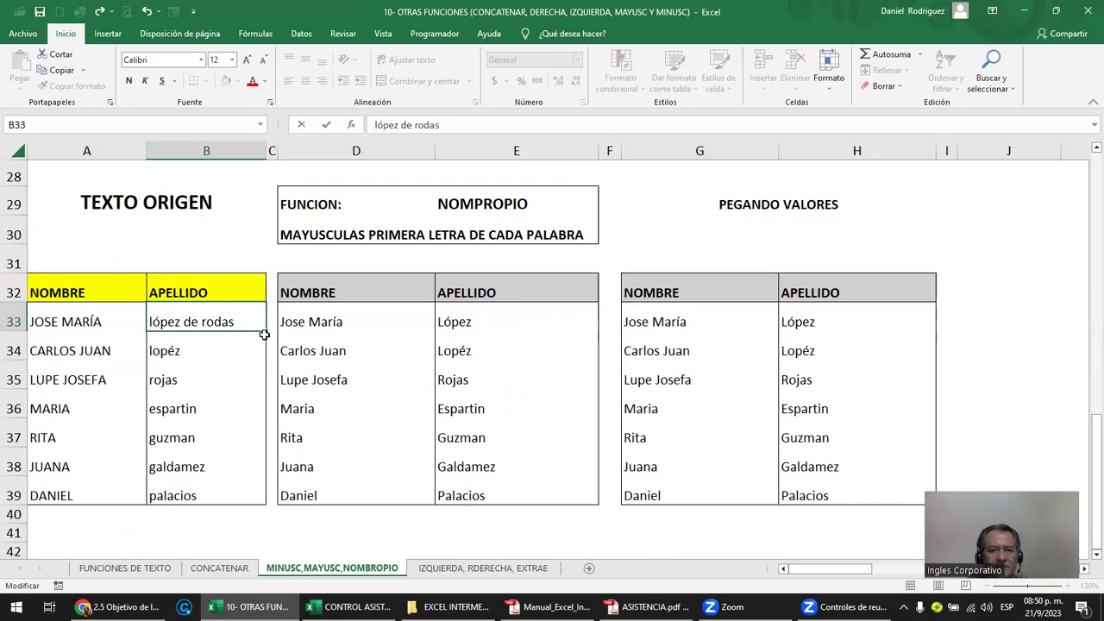
key(Return)
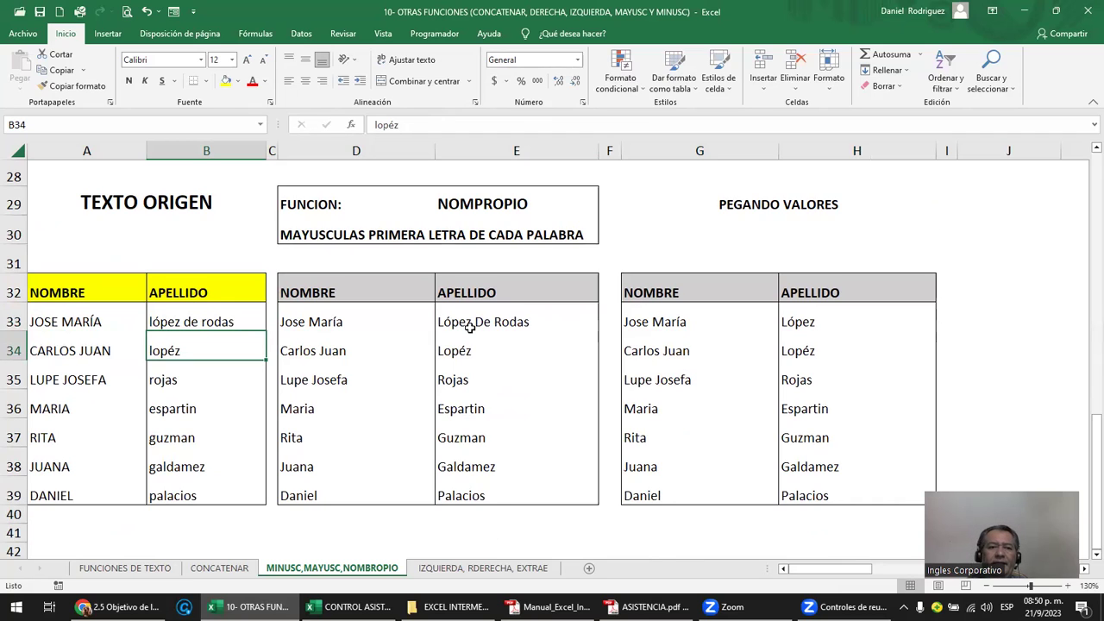
double_click(190, 321)
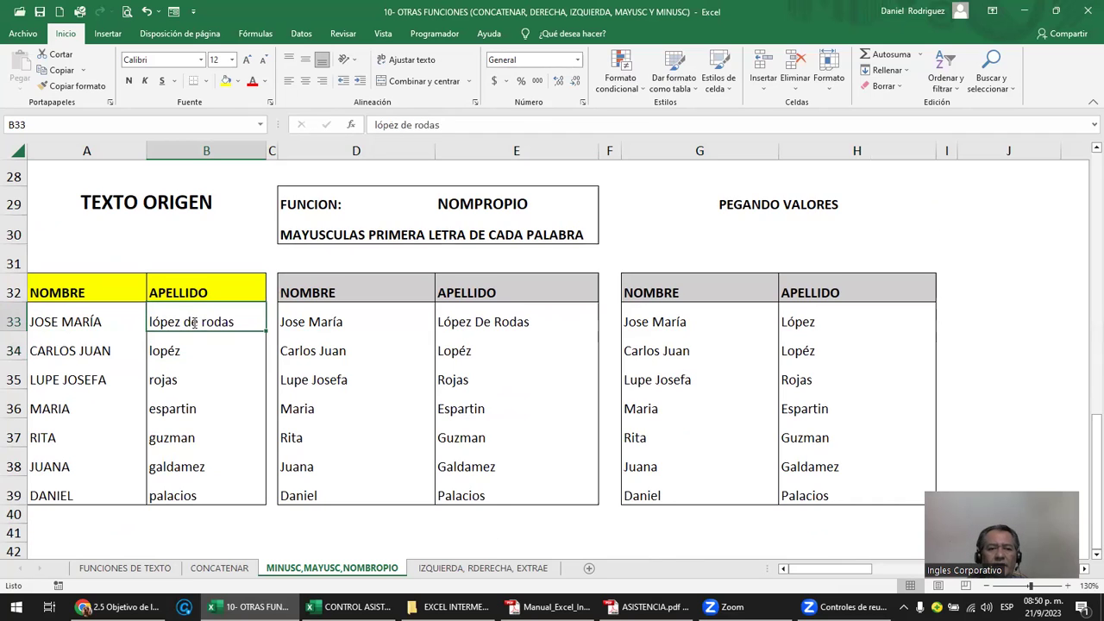
key(Escape)
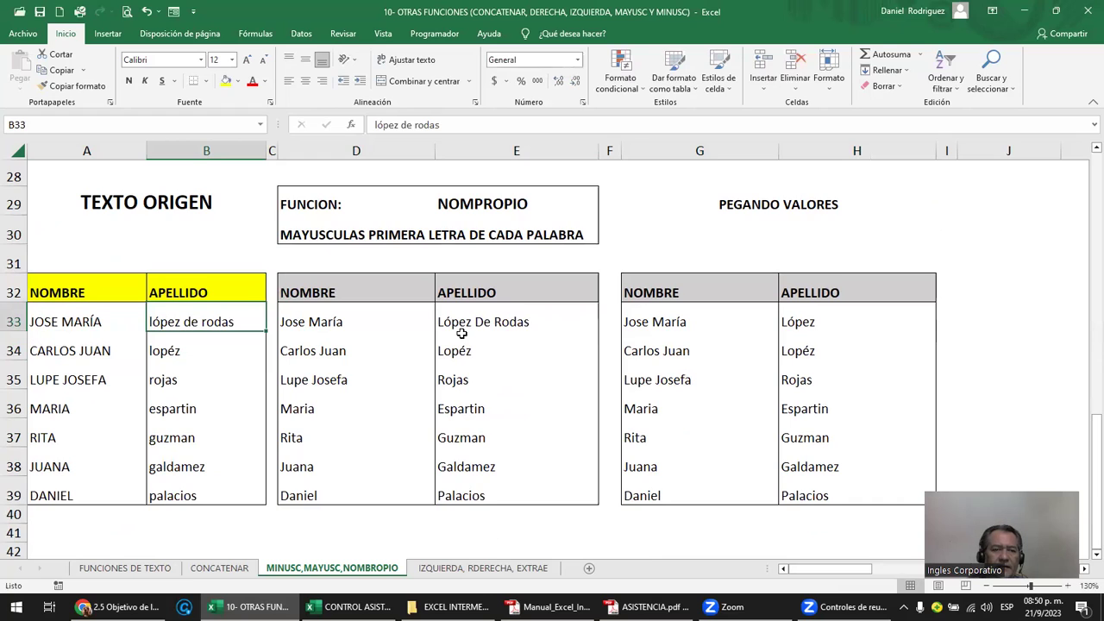
- Extend the surname in B34 to 'lopéz de la o'
key(Down)
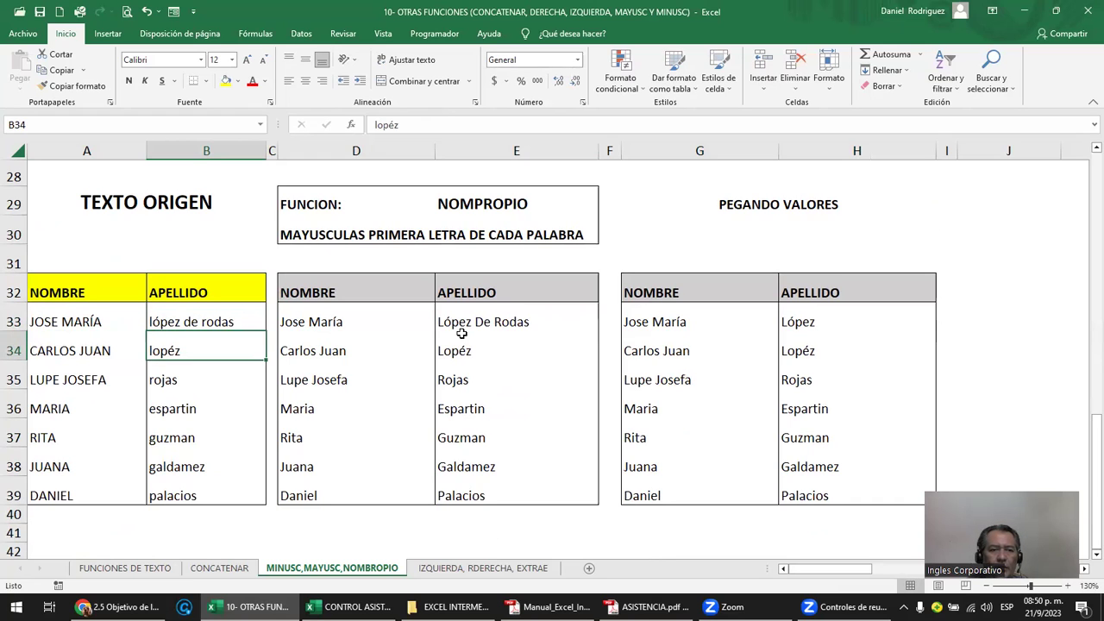
key(F2)
text(o)
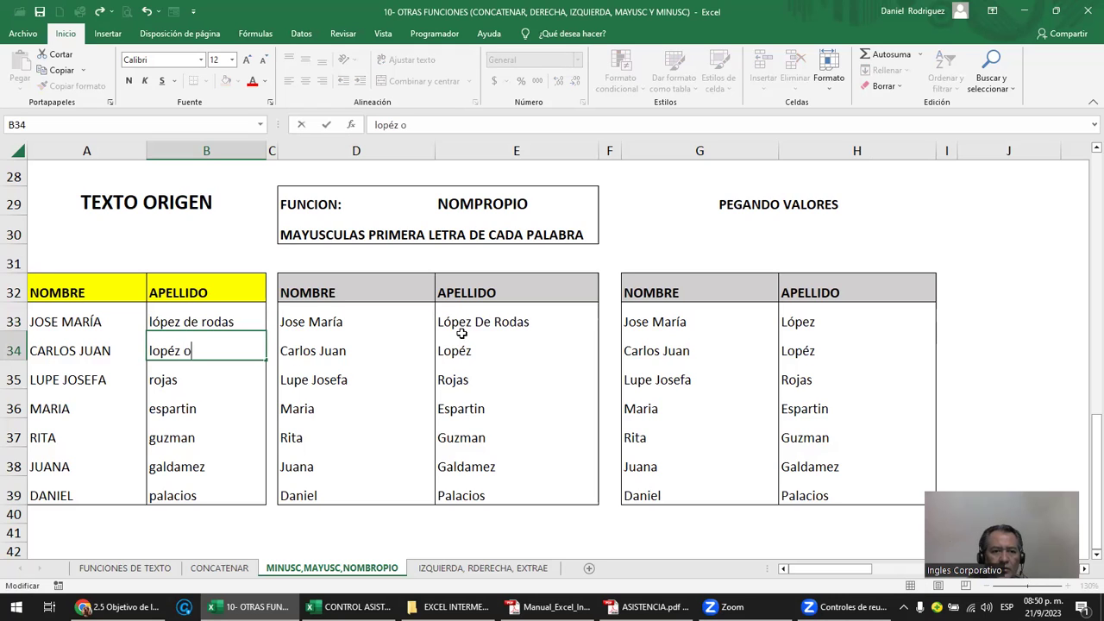
key(BackSpace)
text(de la)
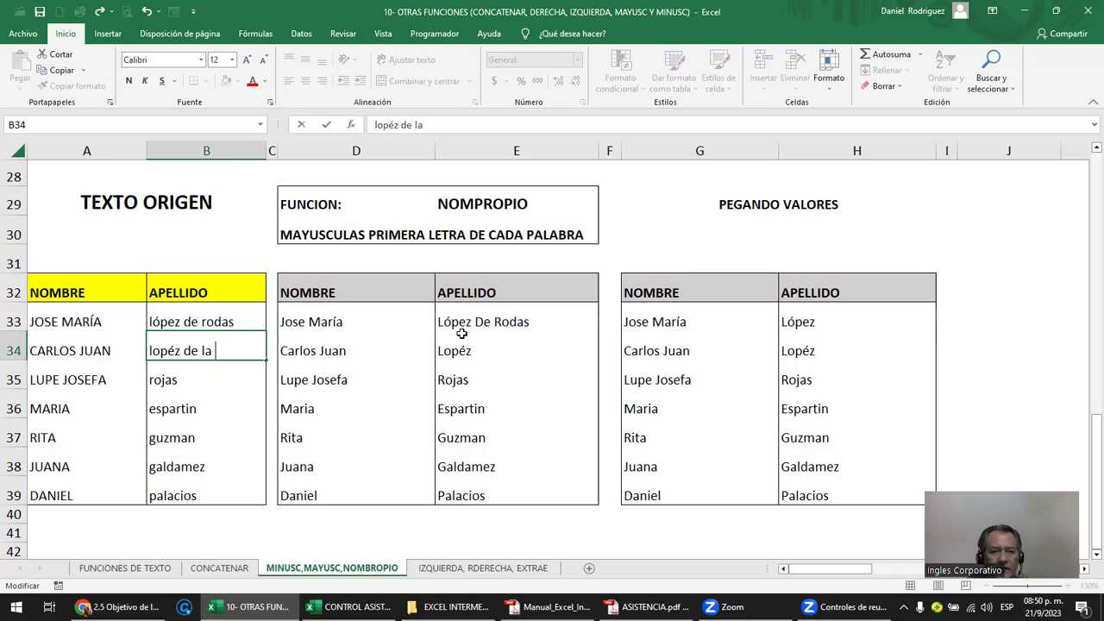
key(Return)
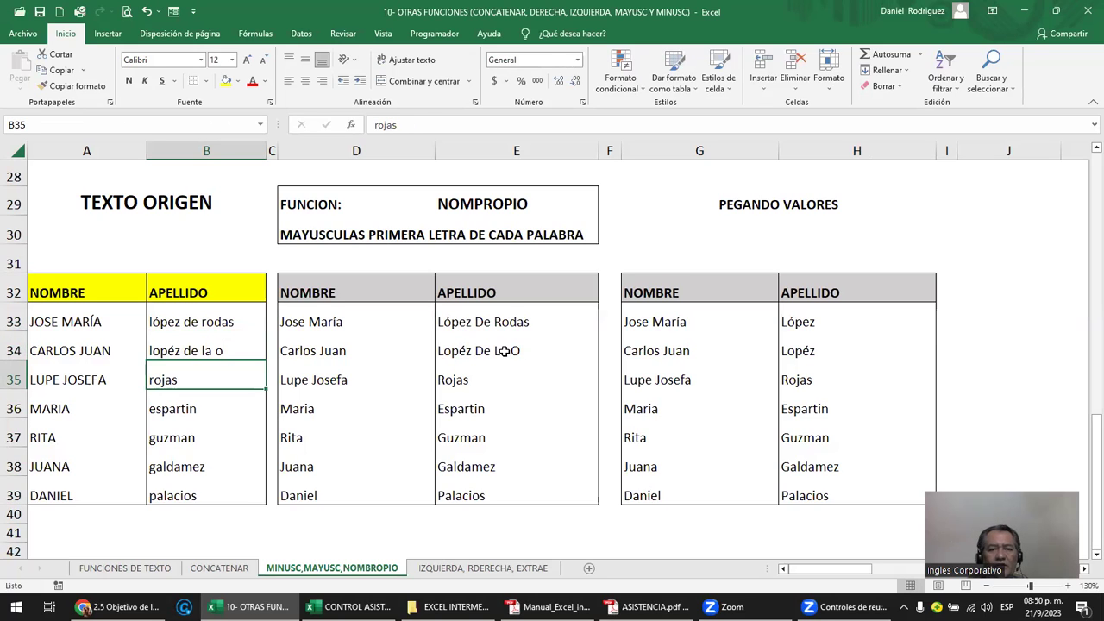
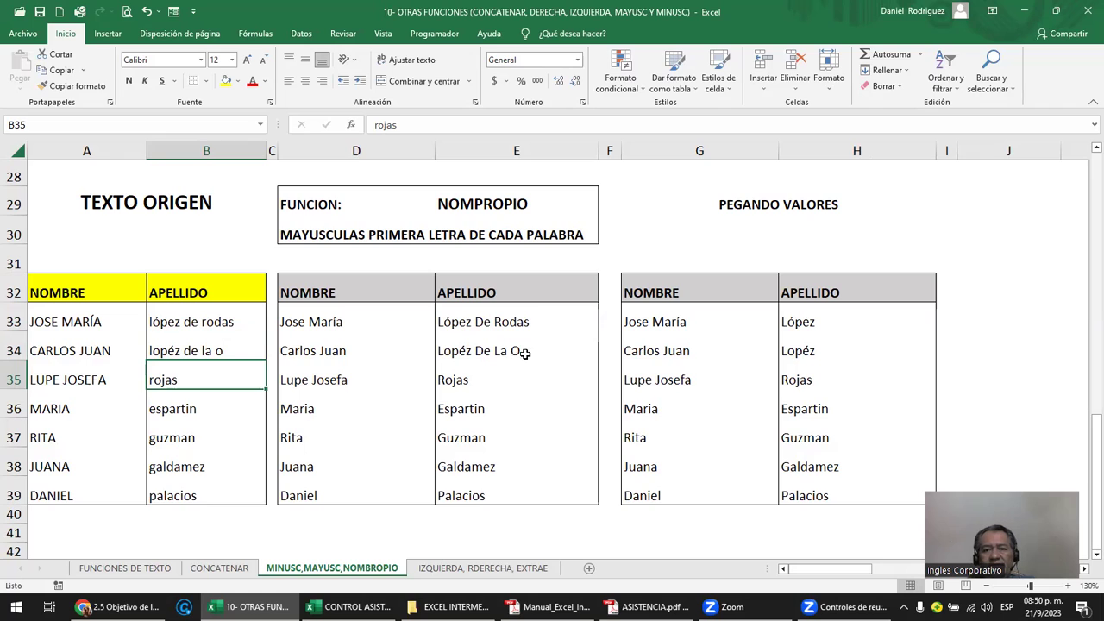
- Inspect the proper-case formula in E34 without changing it
click(509, 351)
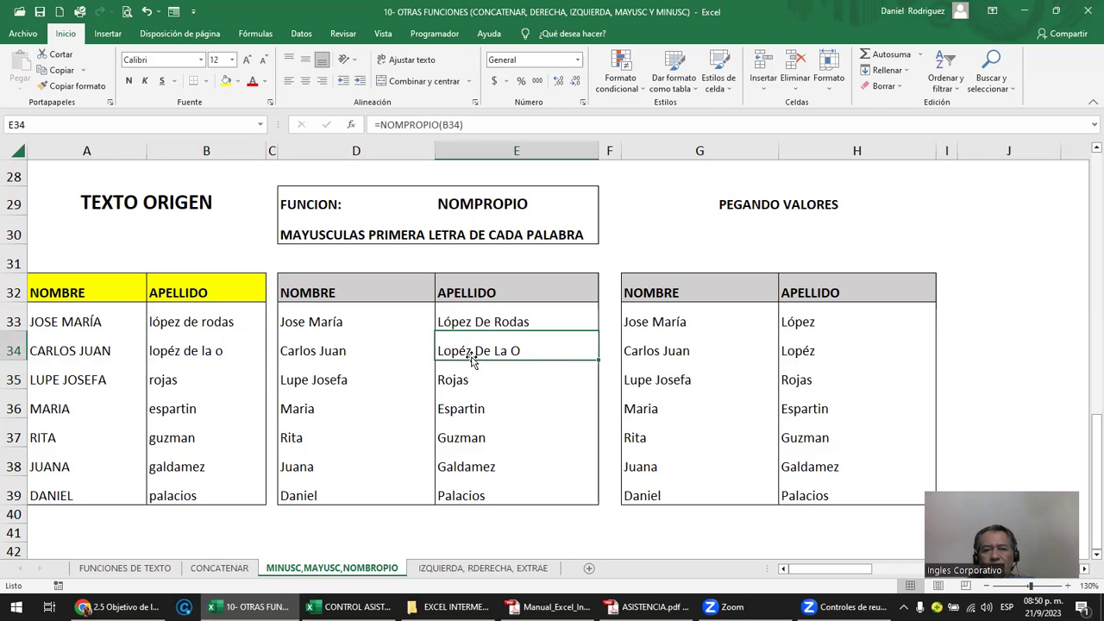
double_click(486, 351)
key(Escape)
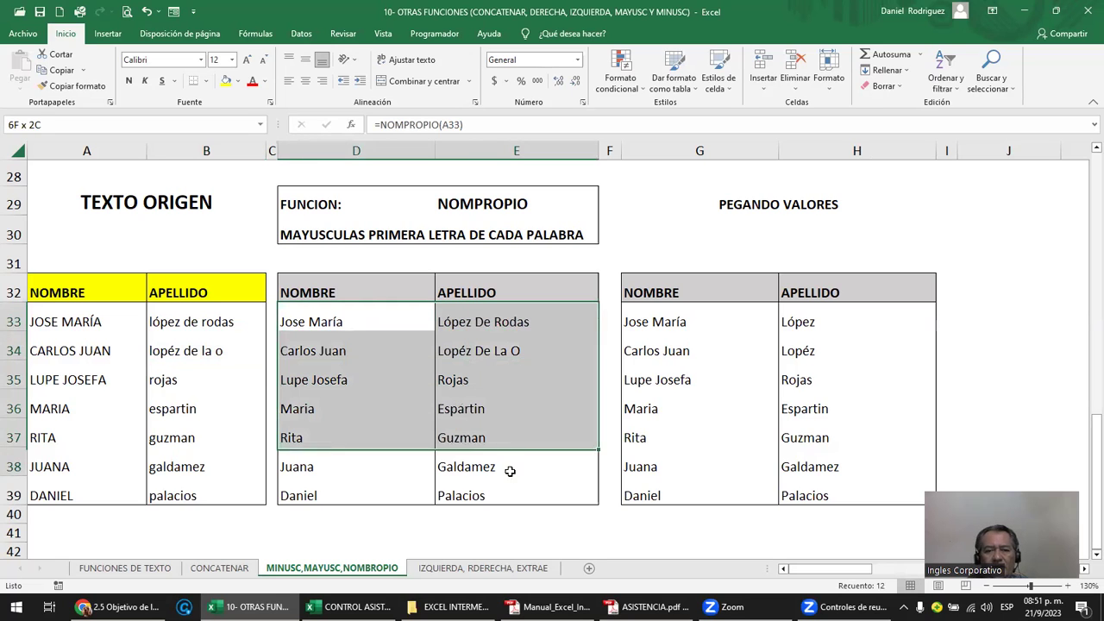
- Paste D33:E39 as values into G33 under PEGANDO VALORES, then go to the FUNCIONES DE TEXTO sheet
drag(392, 328, 514, 492)
key(ctrl+c)
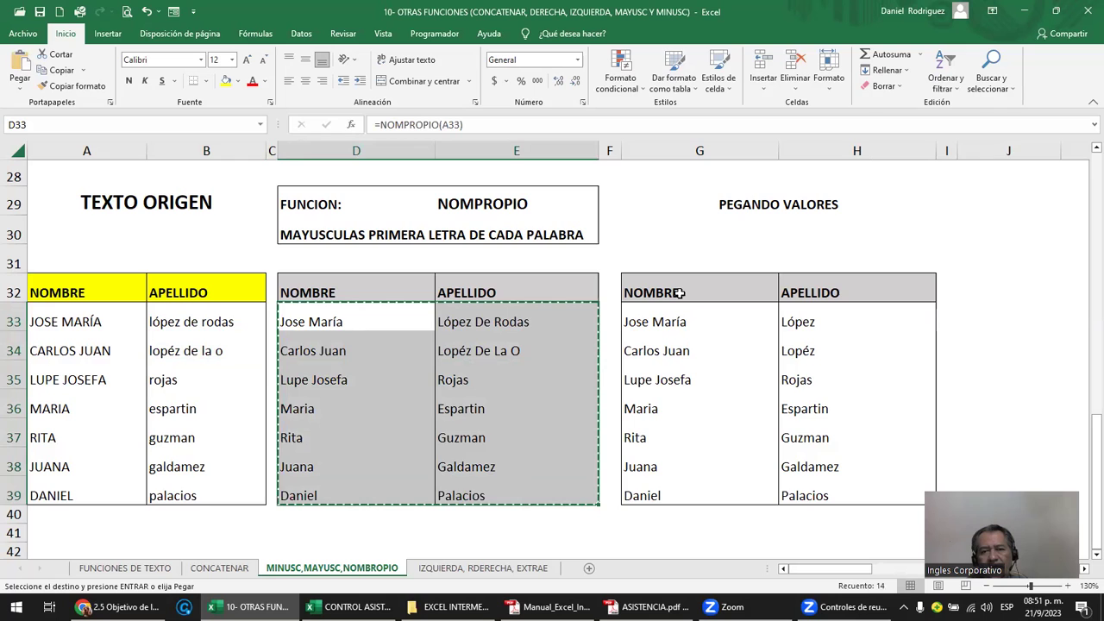
right_click(671, 319)
click(719, 328)
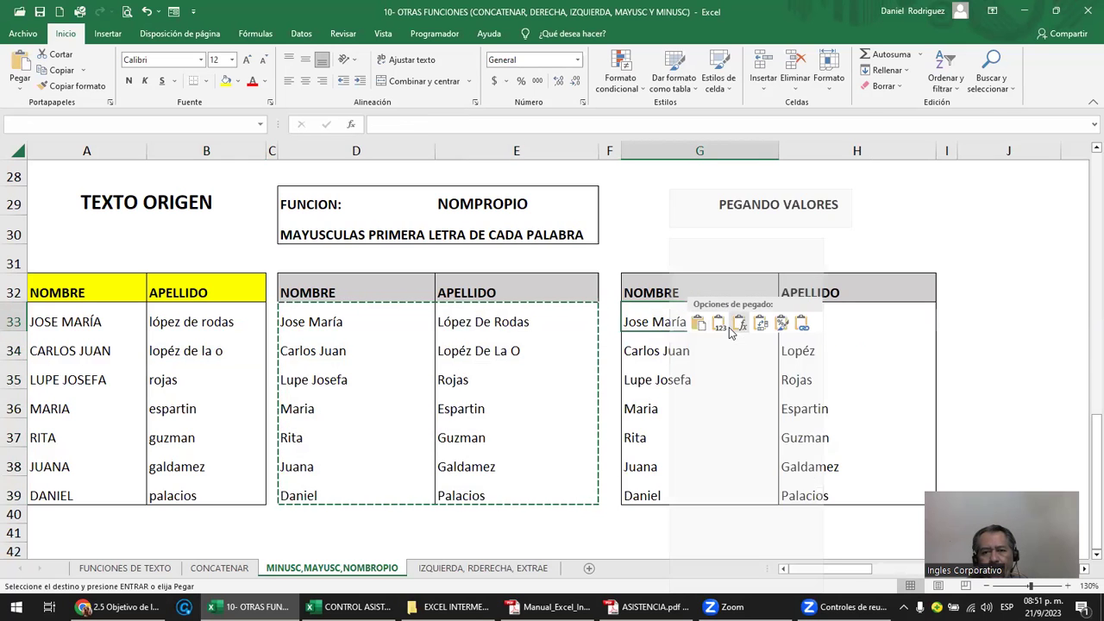
click(988, 315)
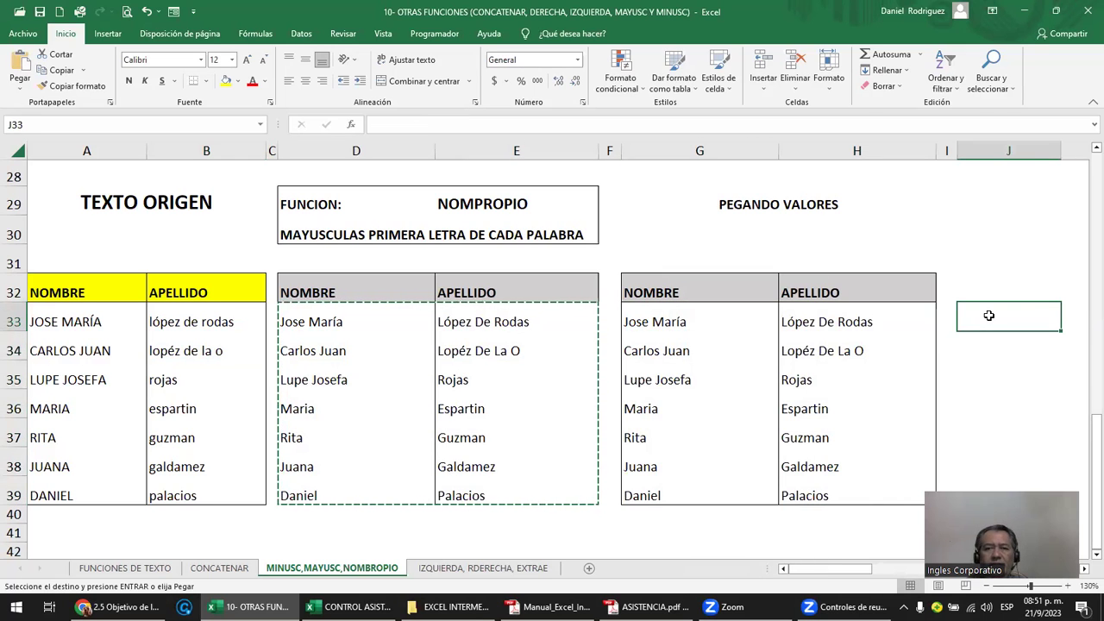
scroll(988, 316, down, 1)
key(Escape)
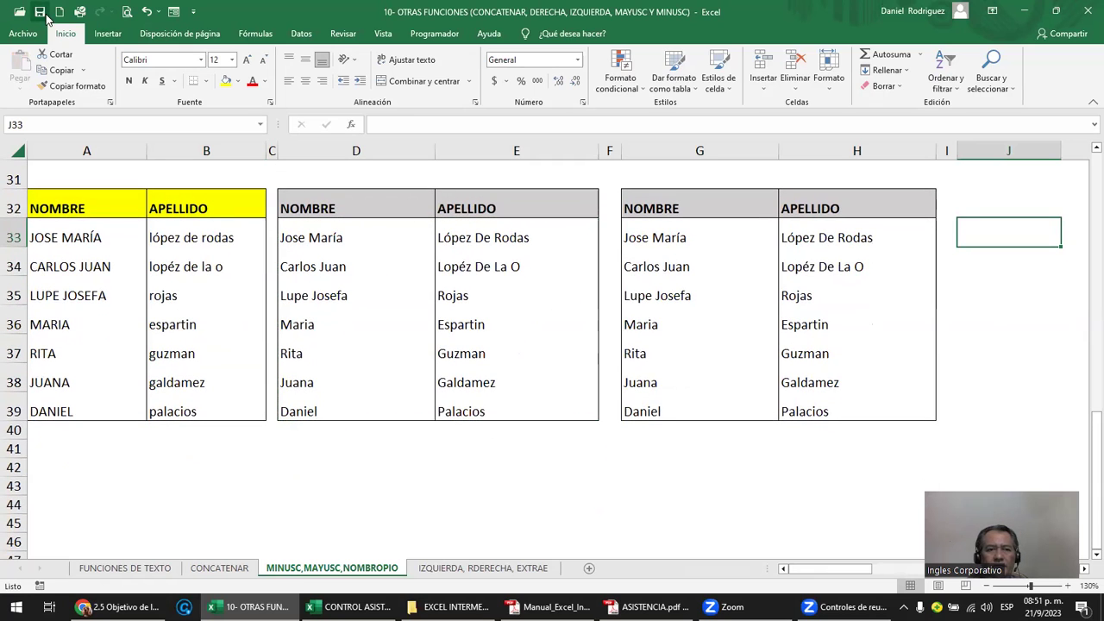
click(156, 569)
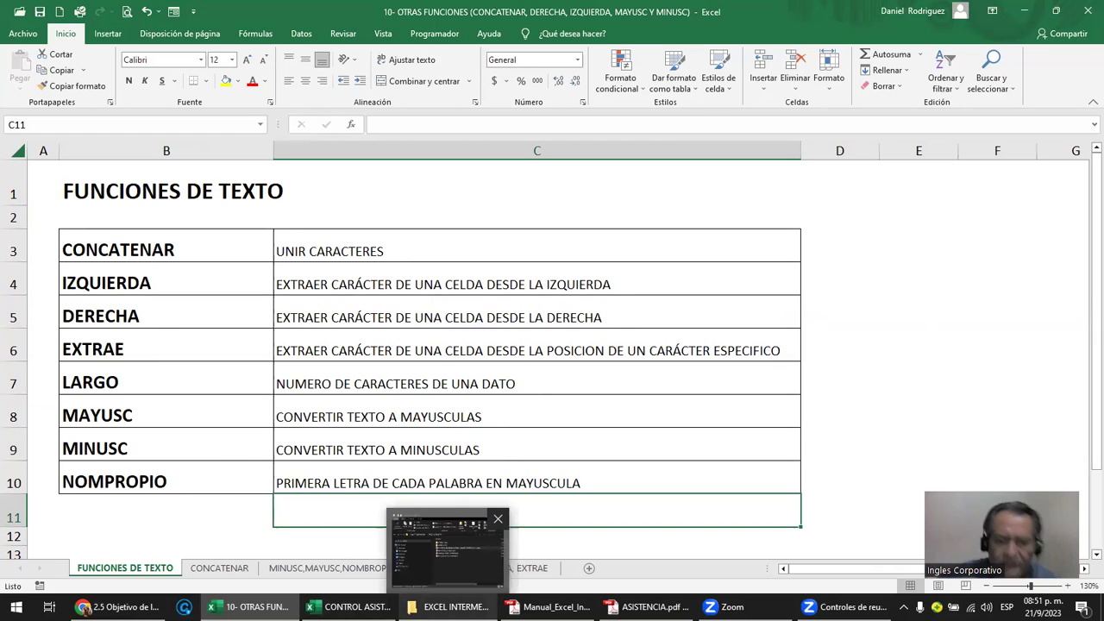
click(552, 606)
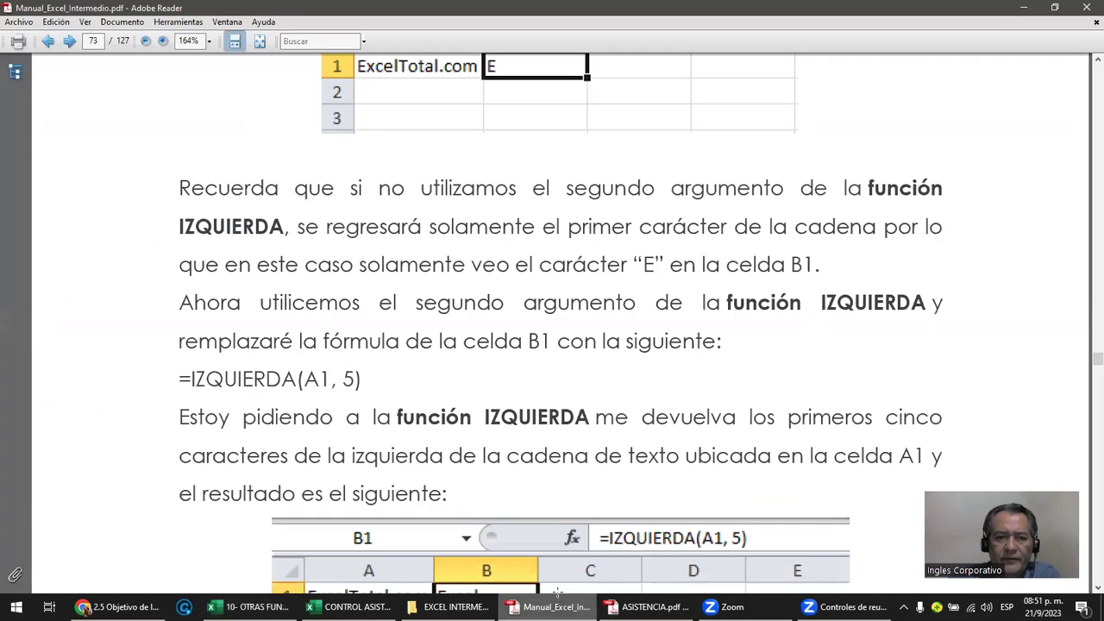
scroll(410, 458, down, 2)
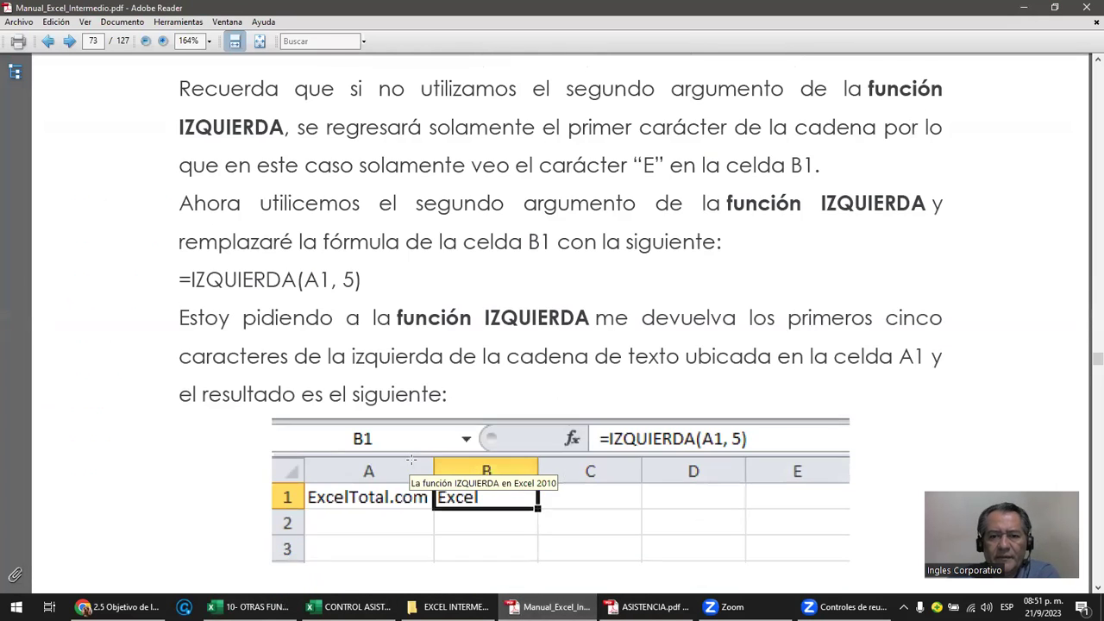
scroll(411, 458, down, 3)
scroll(411, 458, down, 2)
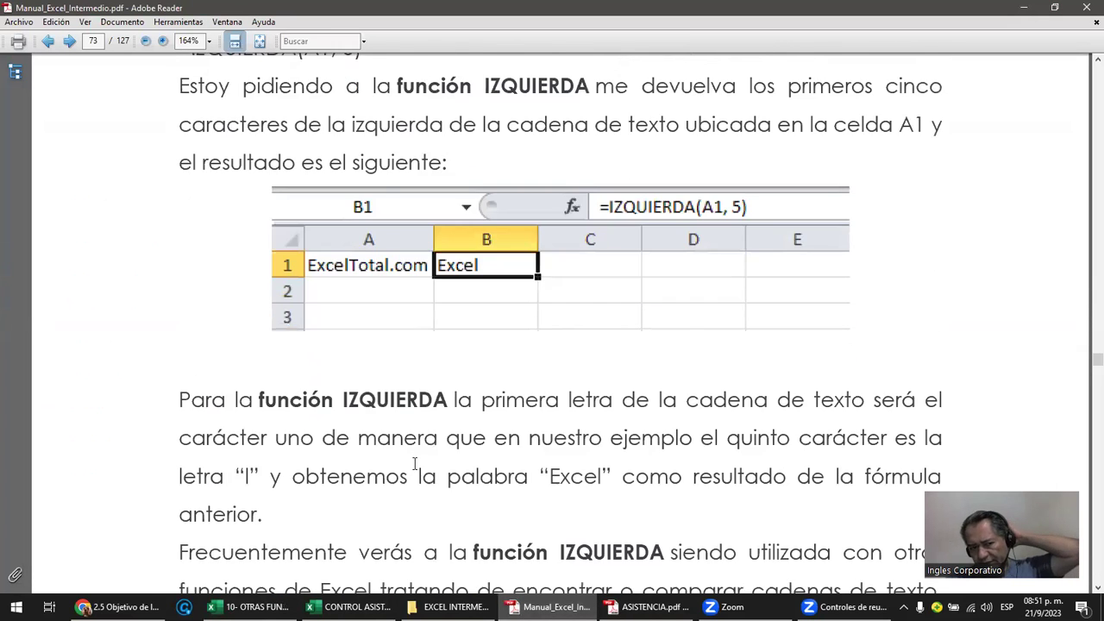
scroll(414, 465, down, 2)
scroll(415, 464, down, 1)
scroll(414, 464, down, 2)
scroll(414, 464, down, 1)
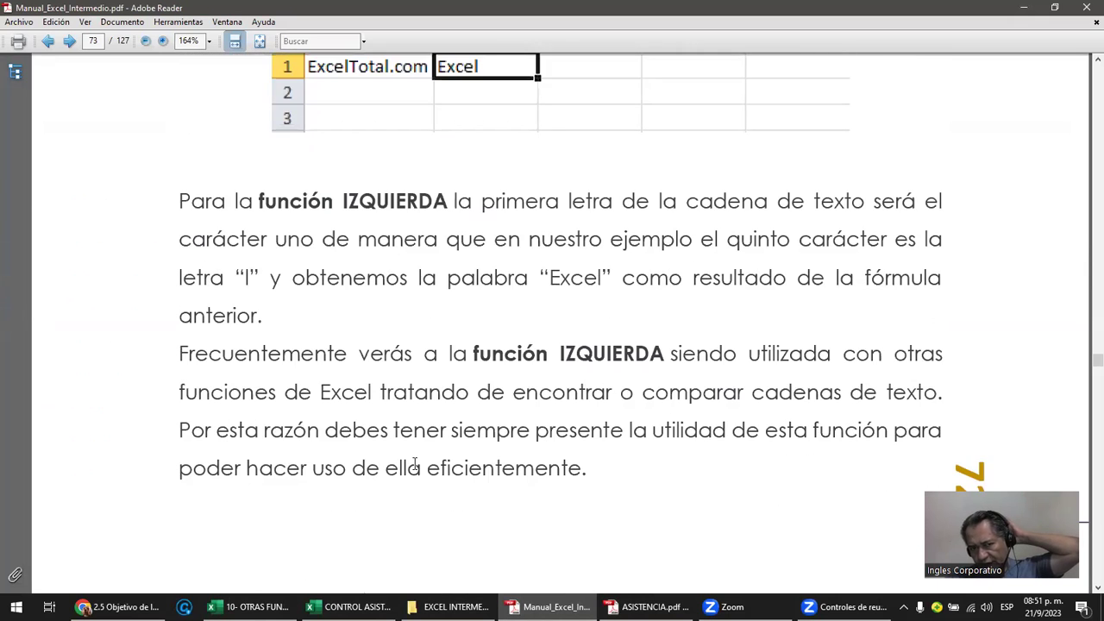
scroll(414, 464, up, 3)
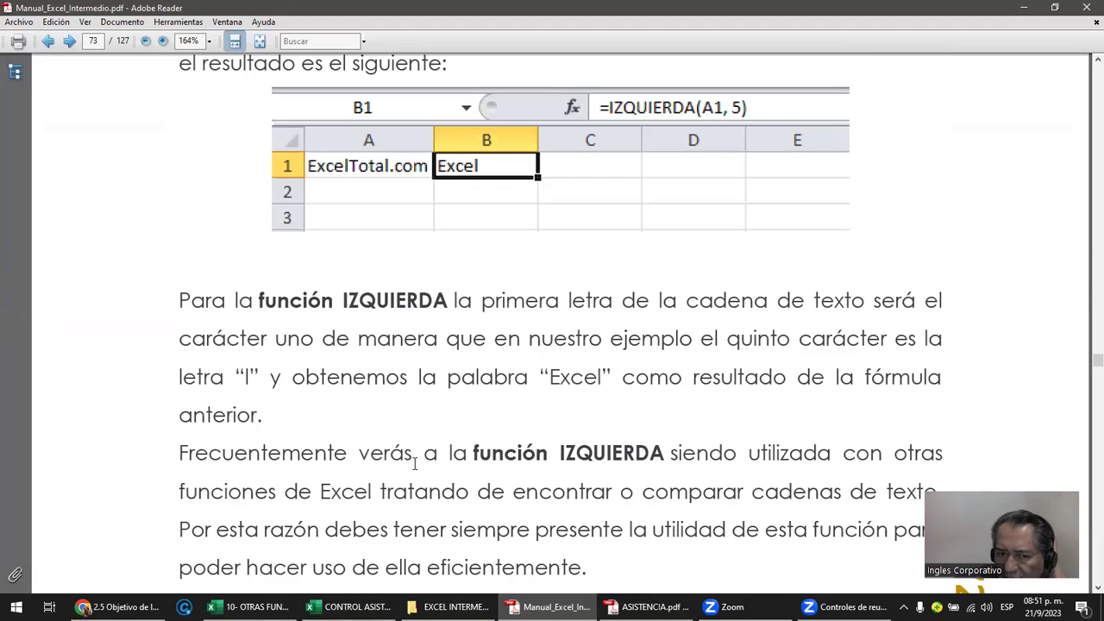
scroll(415, 464, down, 3)
scroll(509, 449, down, 1)
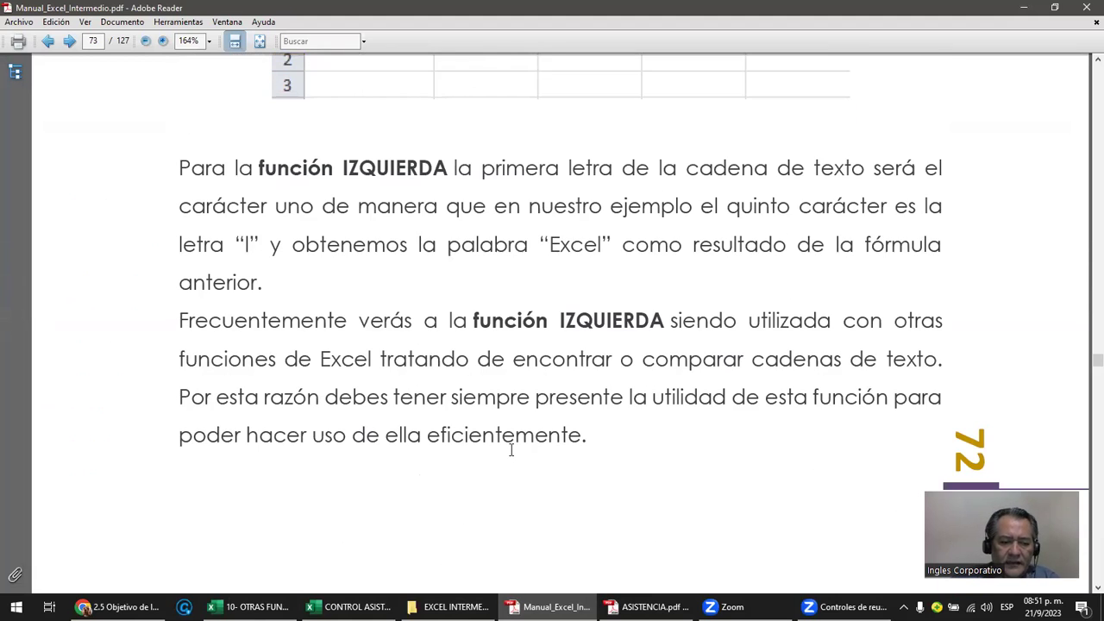
scroll(511, 450, down, 4)
scroll(511, 450, down, 1)
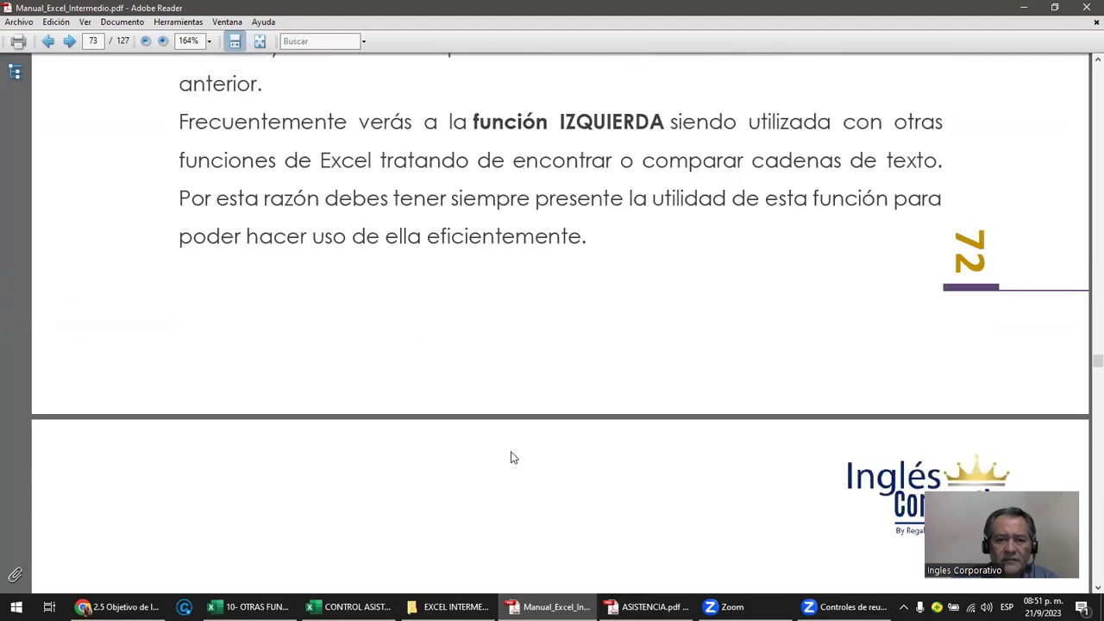
scroll(510, 450, down, 7)
scroll(510, 449, down, 4)
scroll(510, 450, down, 2)
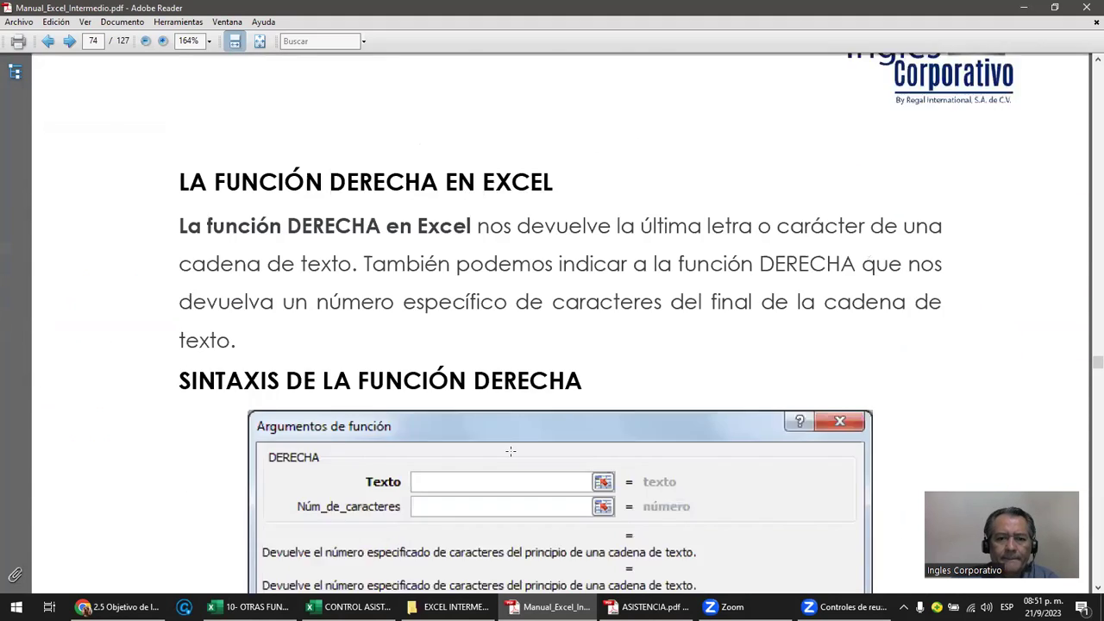
scroll(511, 449, down, 7)
scroll(510, 450, down, 5)
scroll(511, 449, down, 1)
scroll(510, 449, down, 3)
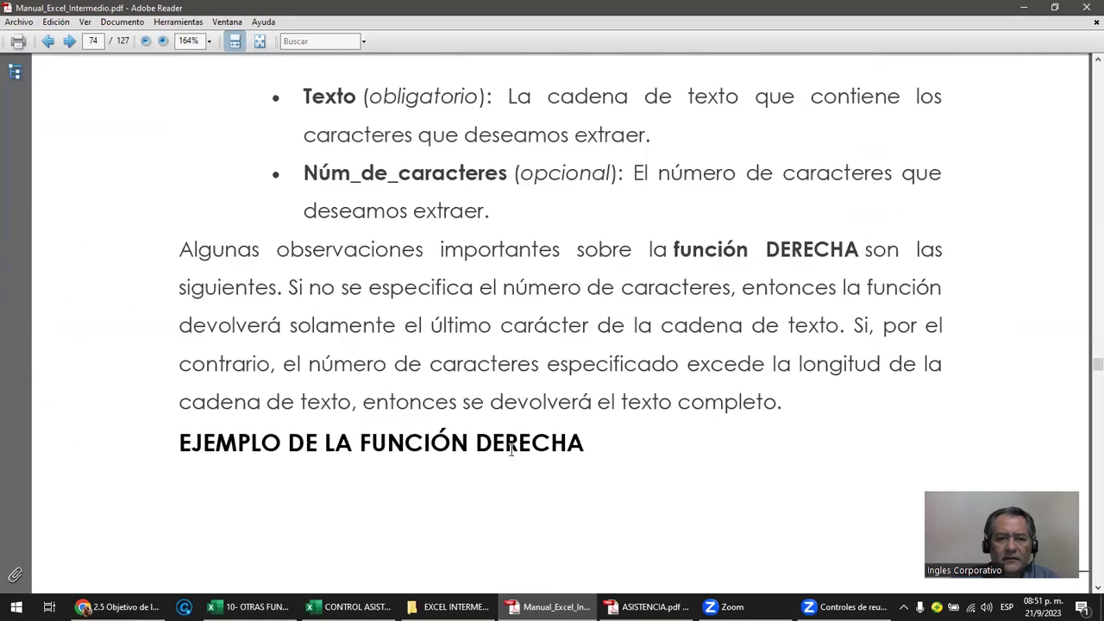
scroll(510, 449, down, 7)
scroll(511, 453, down, 4)
scroll(511, 453, down, 4)
scroll(511, 453, down, 7)
scroll(510, 453, down, 1)
scroll(510, 452, down, 4)
scroll(518, 457, down, 3)
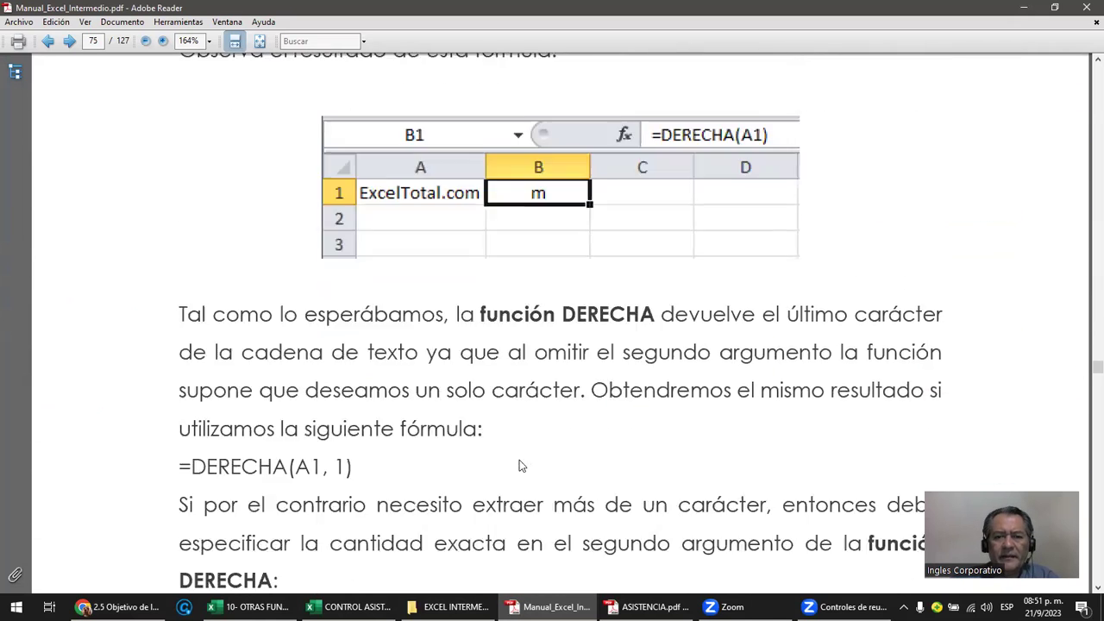
scroll(520, 460, down, 5)
scroll(521, 465, down, 2)
scroll(520, 466, down, 3)
scroll(522, 466, down, 2)
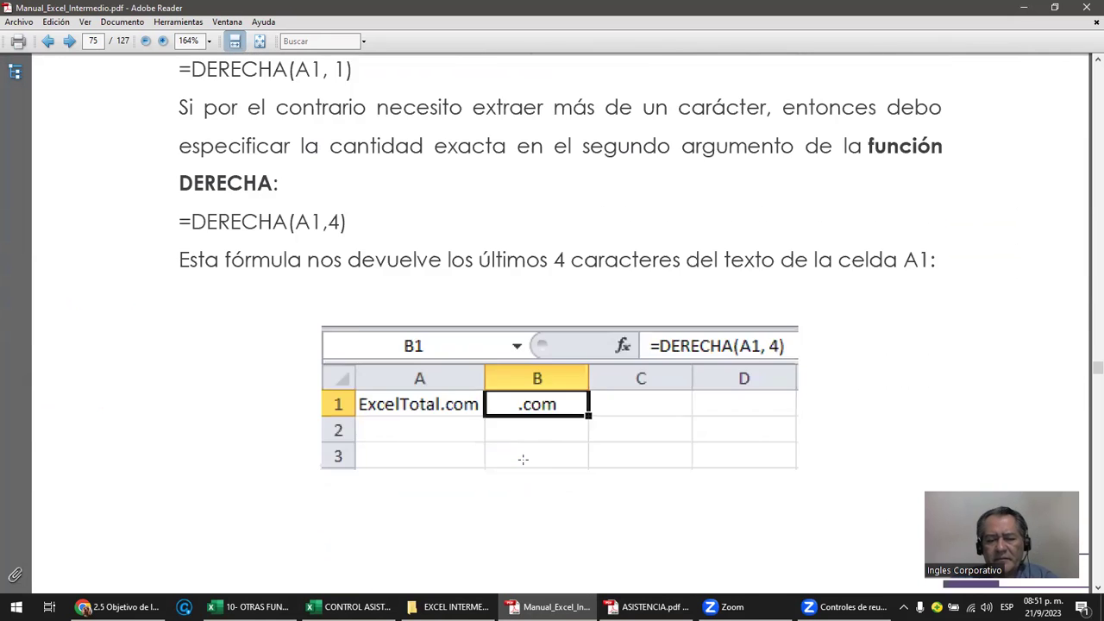
scroll(523, 466, down, 2)
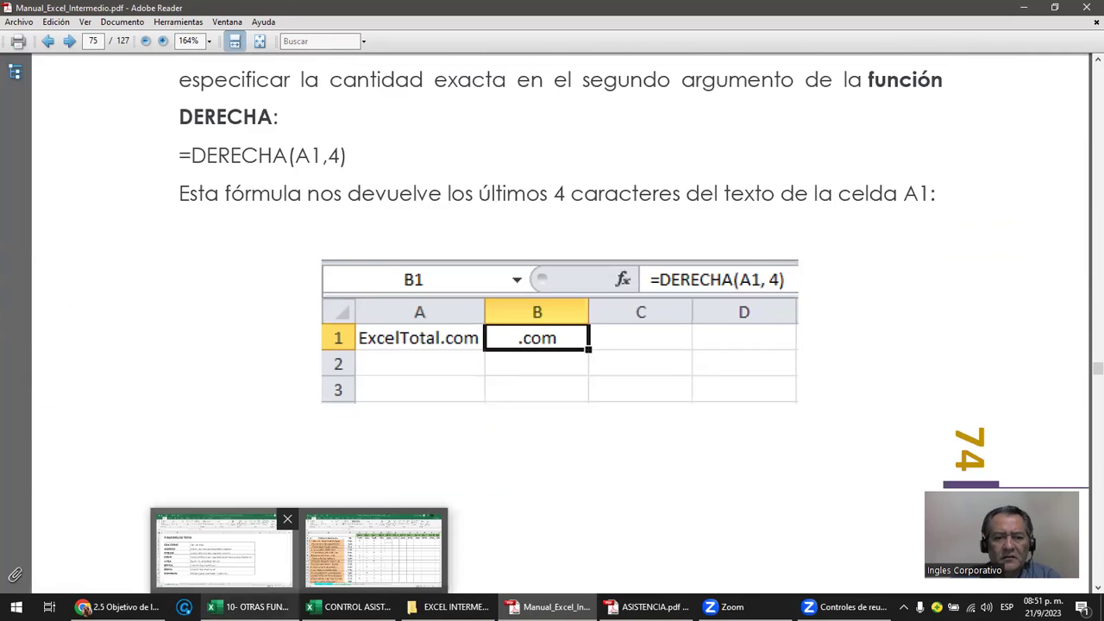
click(251, 606)
click(475, 419)
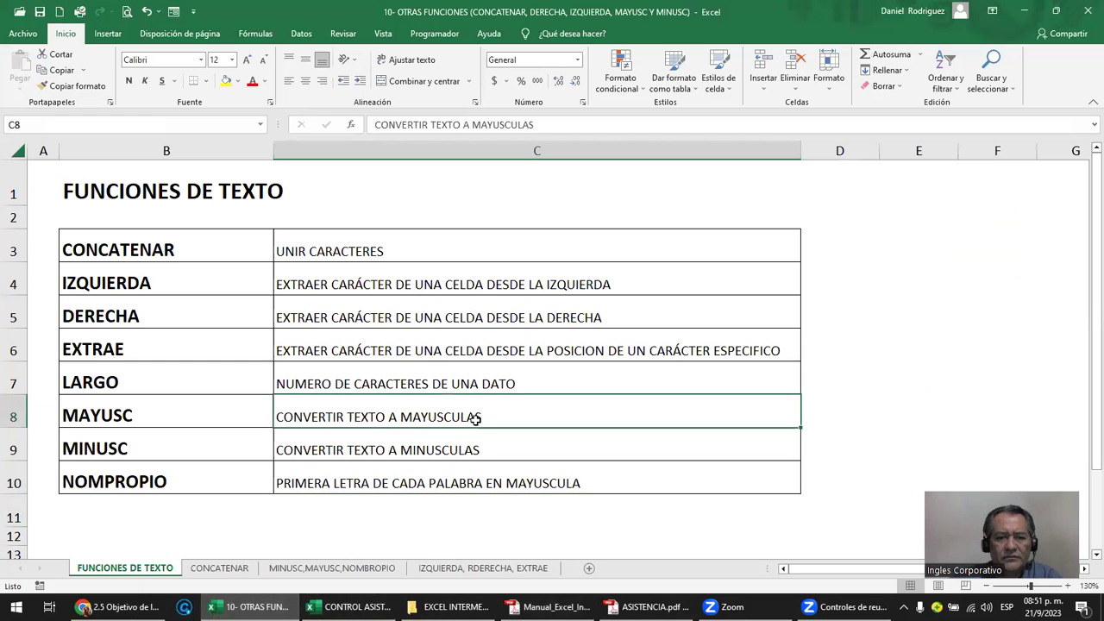
click(220, 567)
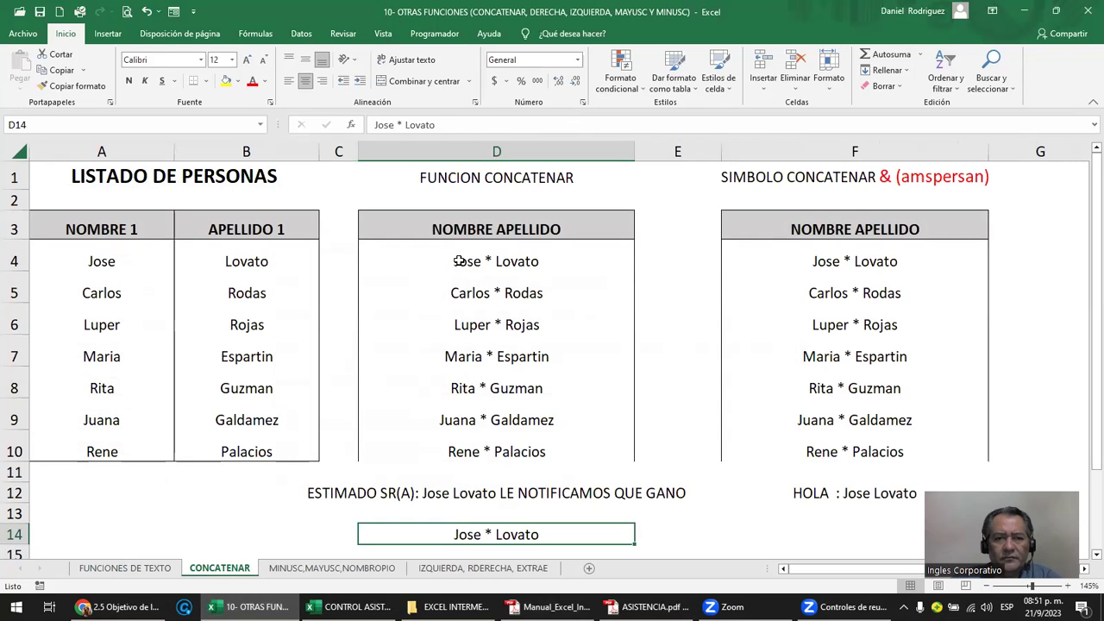
drag(460, 260, 493, 446)
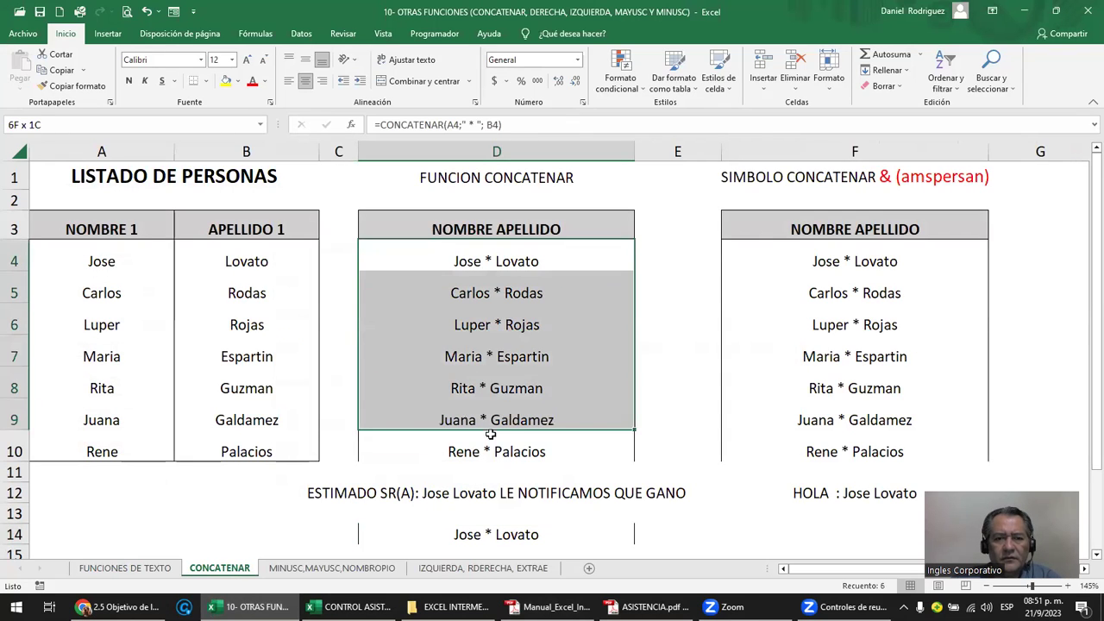
click(474, 535)
click(357, 494)
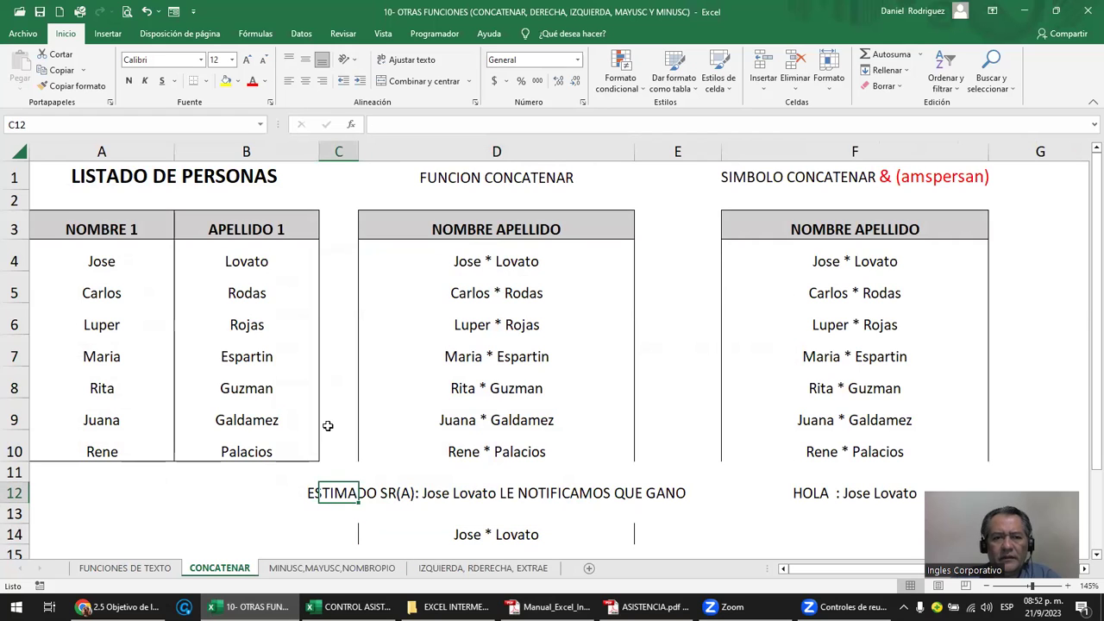
click(206, 497)
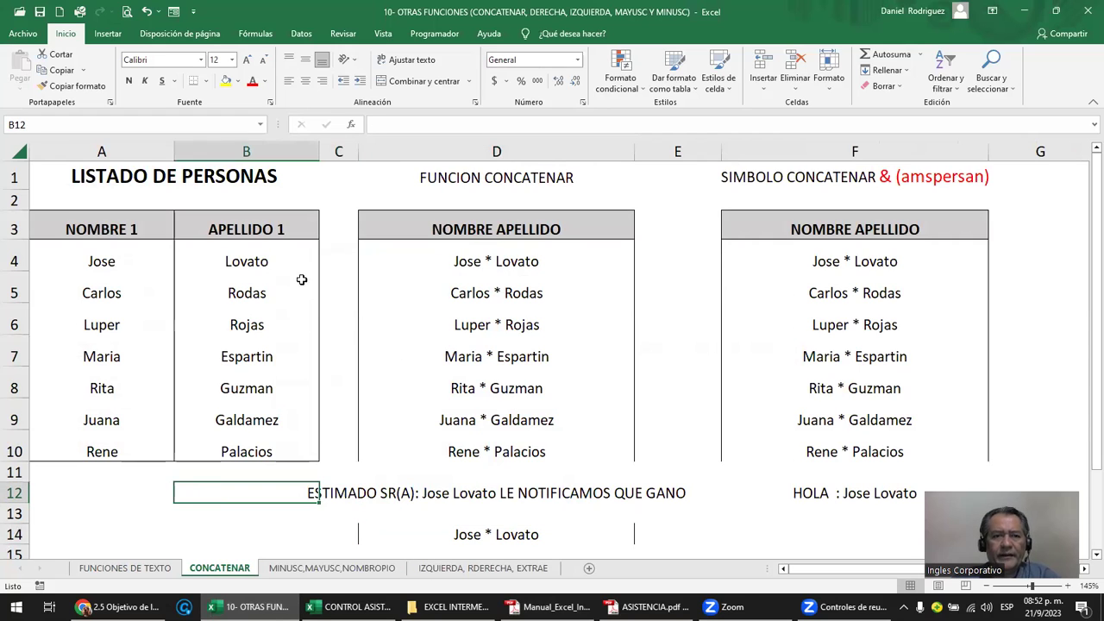
mouse_move(101, 261)
mouse_down()
mouse_move(235, 279)
mouse_move(249, 451)
mouse_up()
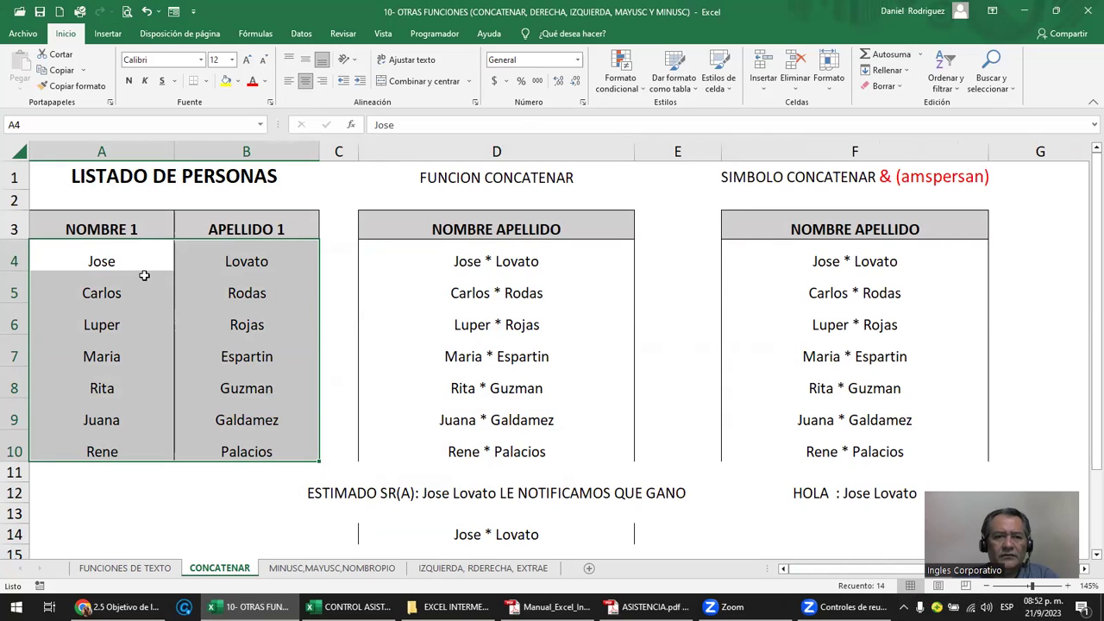
click(105, 264)
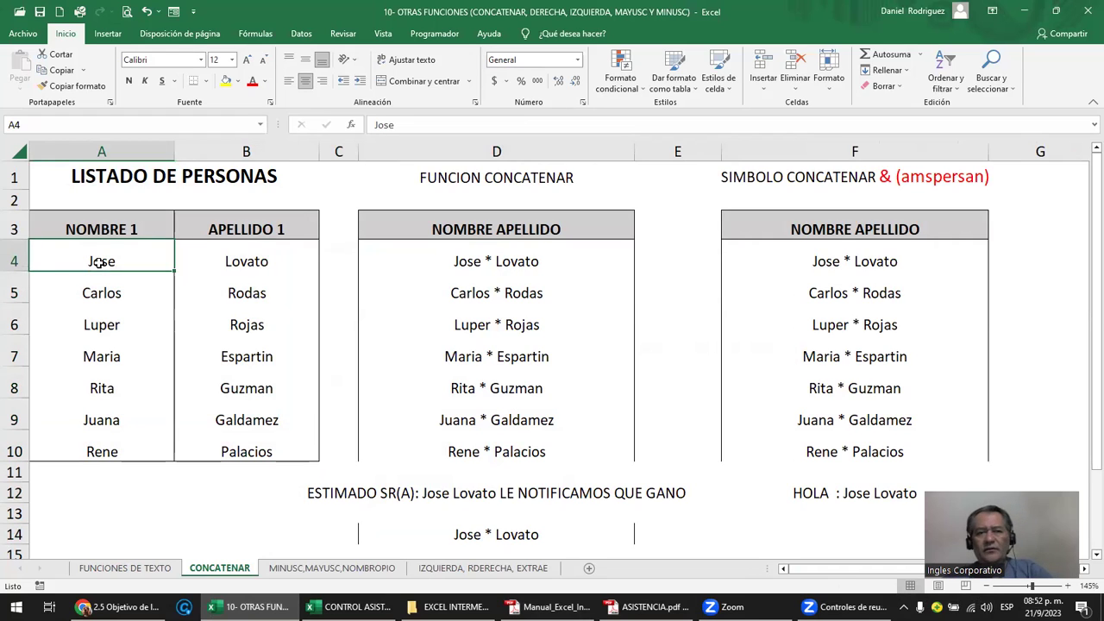
mouse_move(101, 263)
mouse_down()
mouse_move(183, 263)
mouse_move(245, 439)
mouse_up()
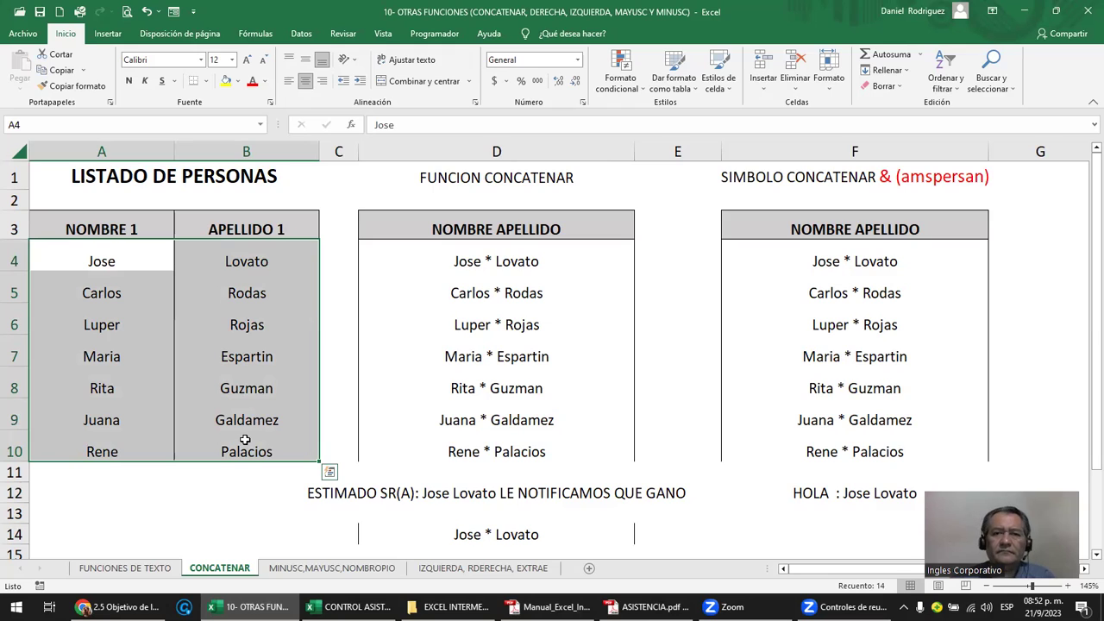
click(106, 263)
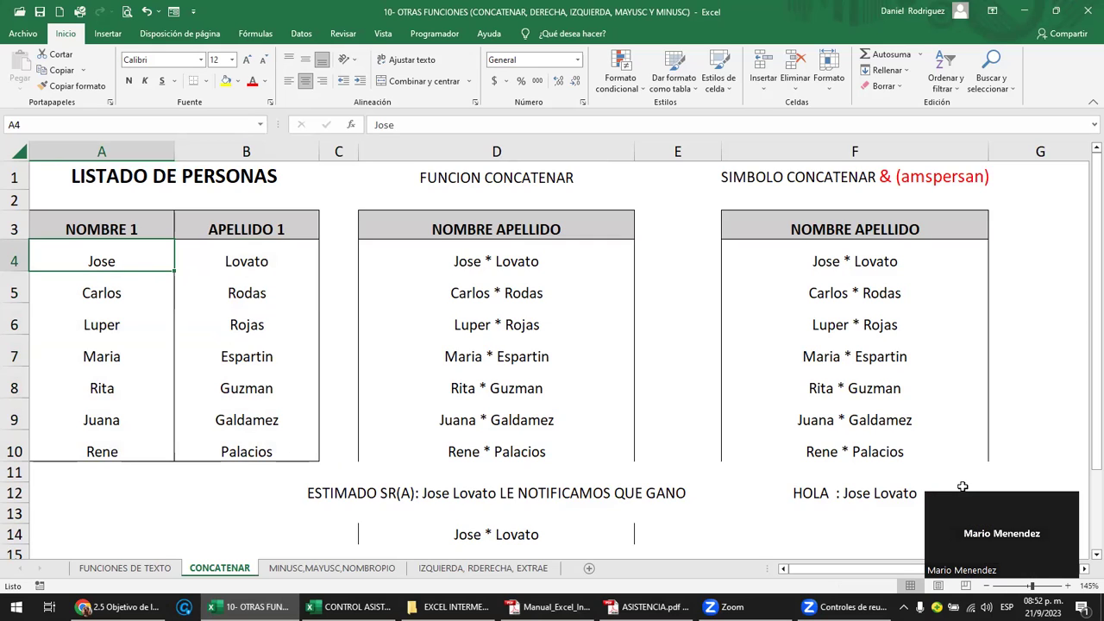
click(518, 261)
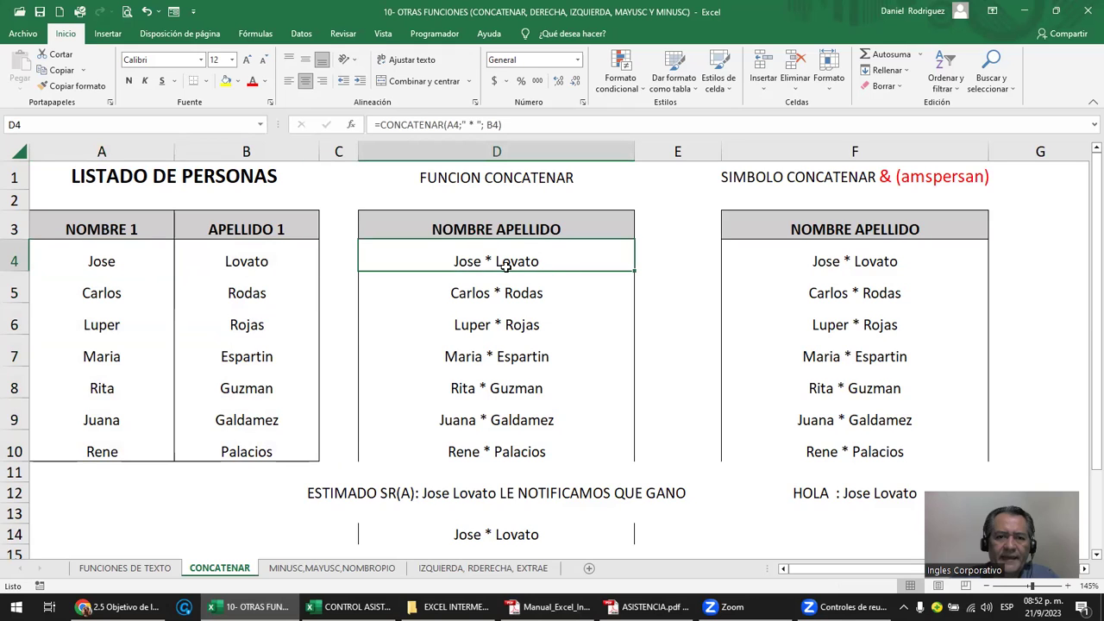
click(782, 261)
click(477, 262)
click(811, 264)
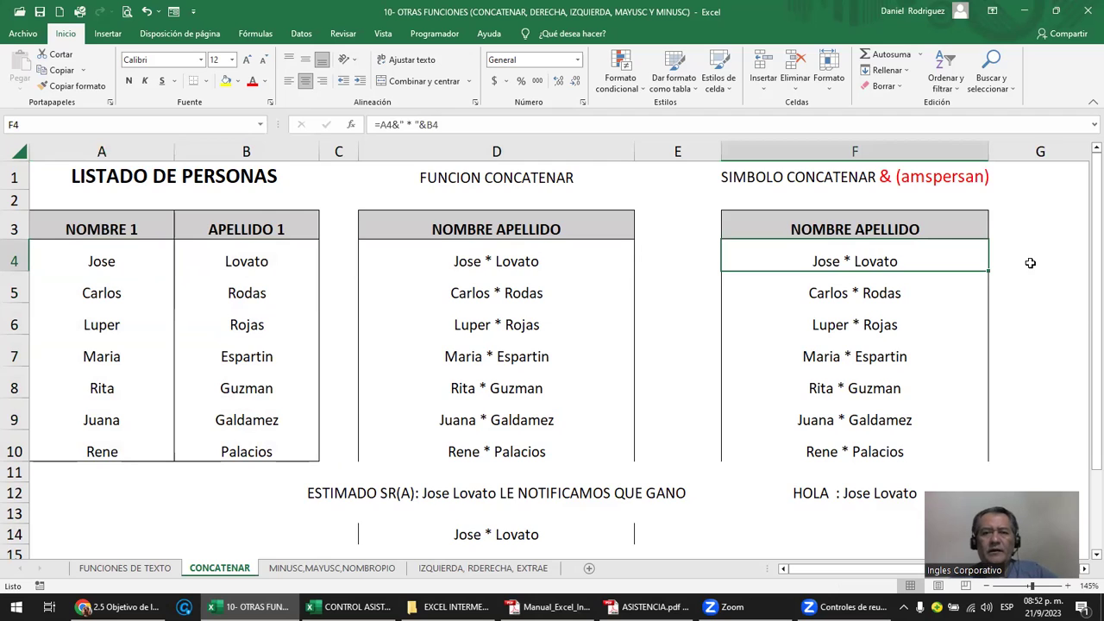
key(Right)
key(Right)
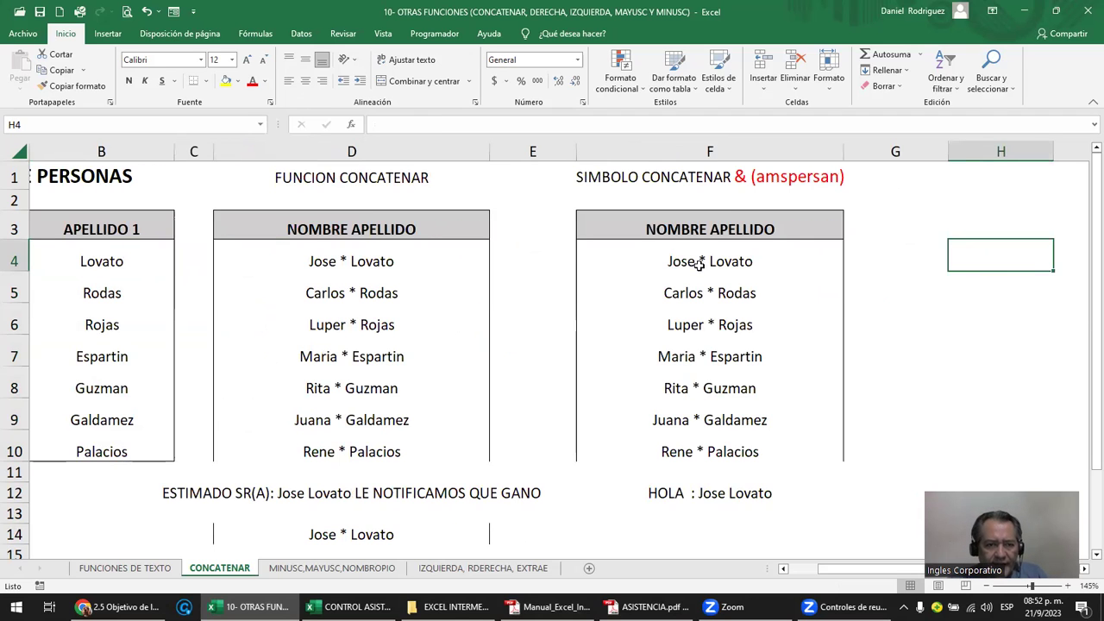
- Enter =MAYUSC(D4) in H4 to uppercase the joined name
click(339, 154)
click(478, 256)
click(908, 262)
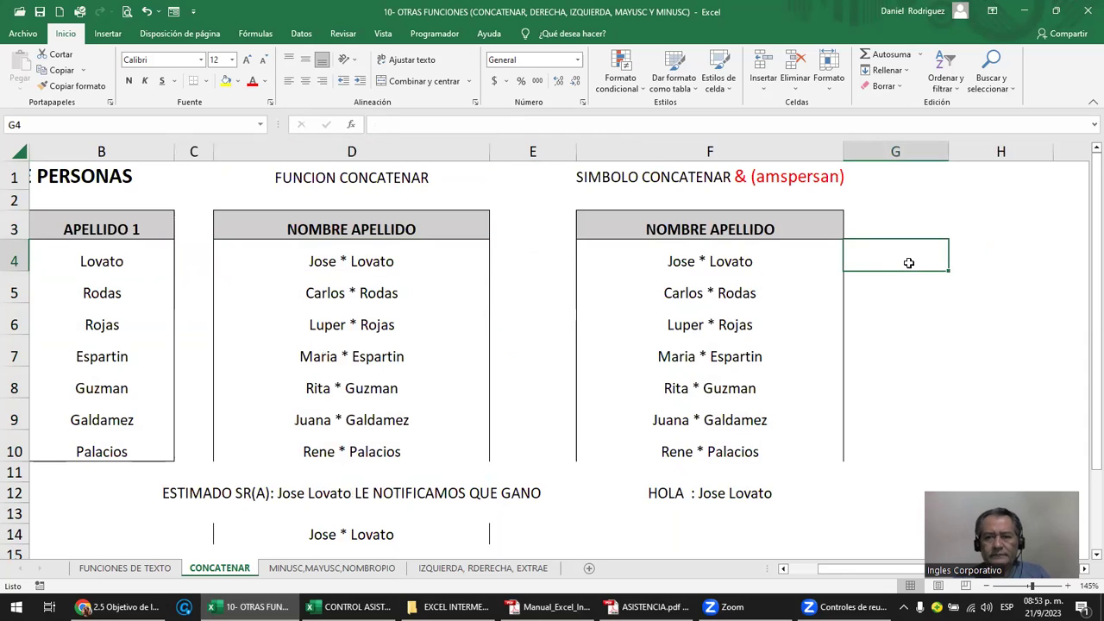
key(Right)
text(ma)
key(BackSpace)
key(BackSpace)
text(=)
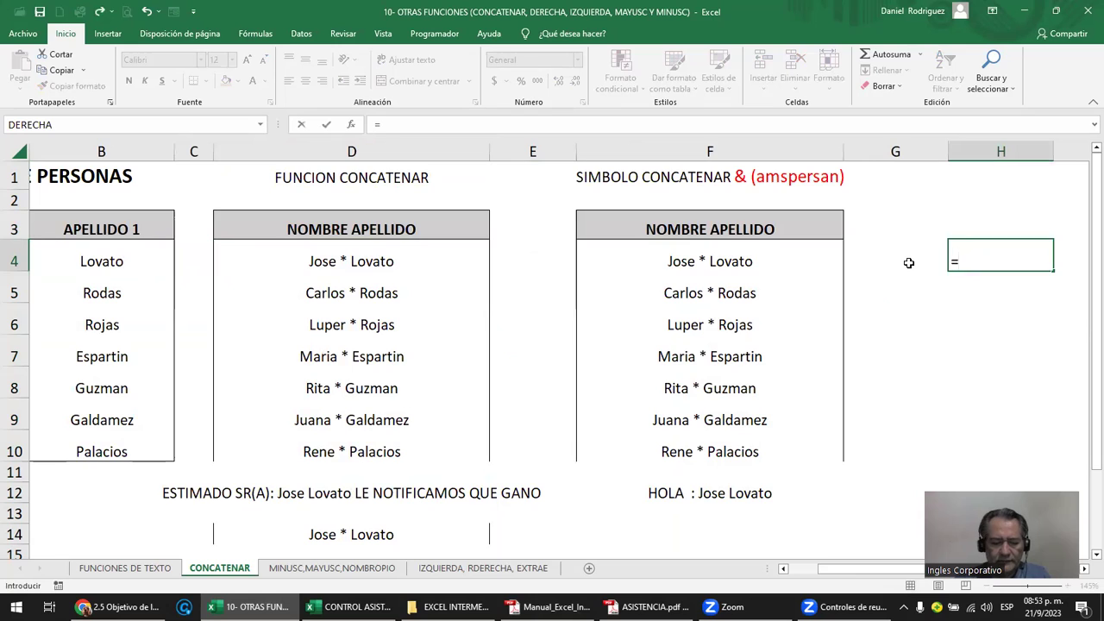
text(ma)
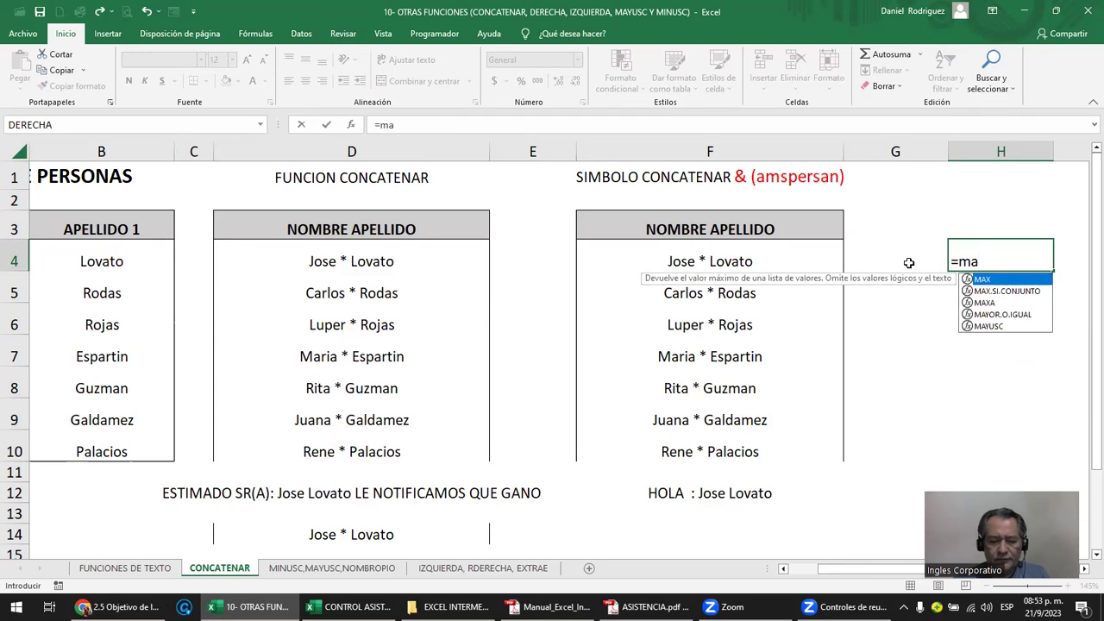
text(y)
key(Down)
key(Tab)
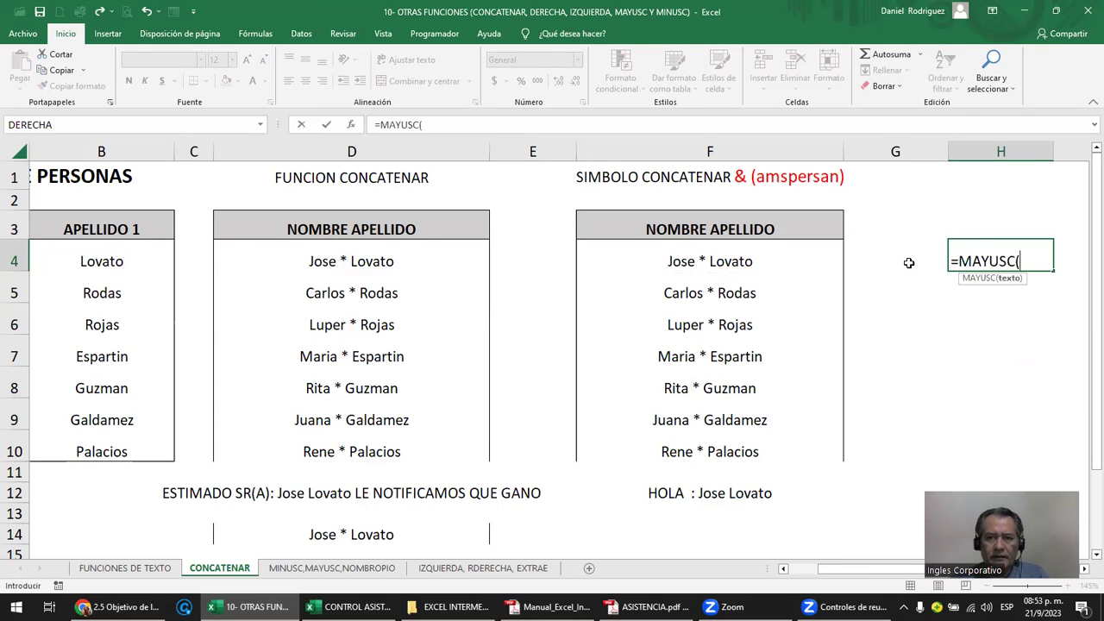
click(378, 270)
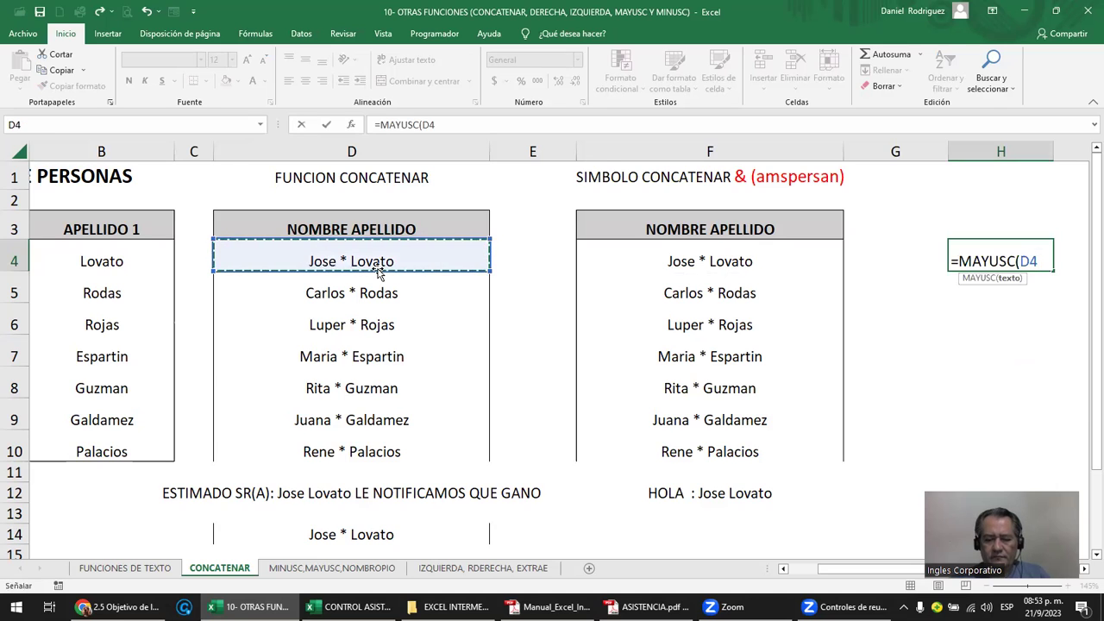
text())
key(Return)
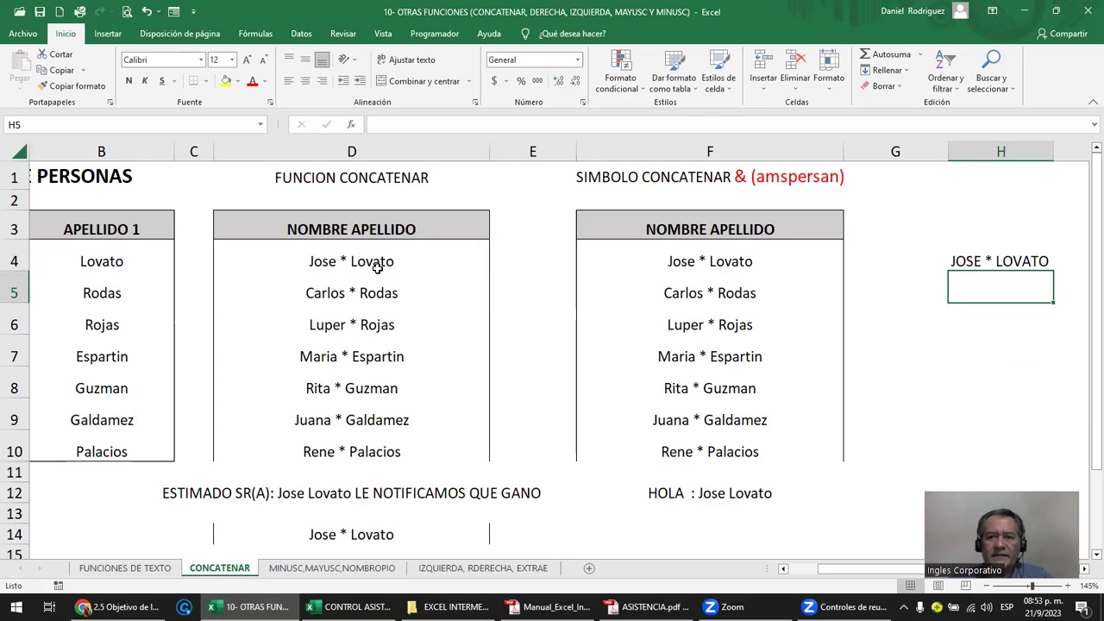
- Fill the uppercase formula down to H10, narrow column G and autofit column H
click(1027, 263)
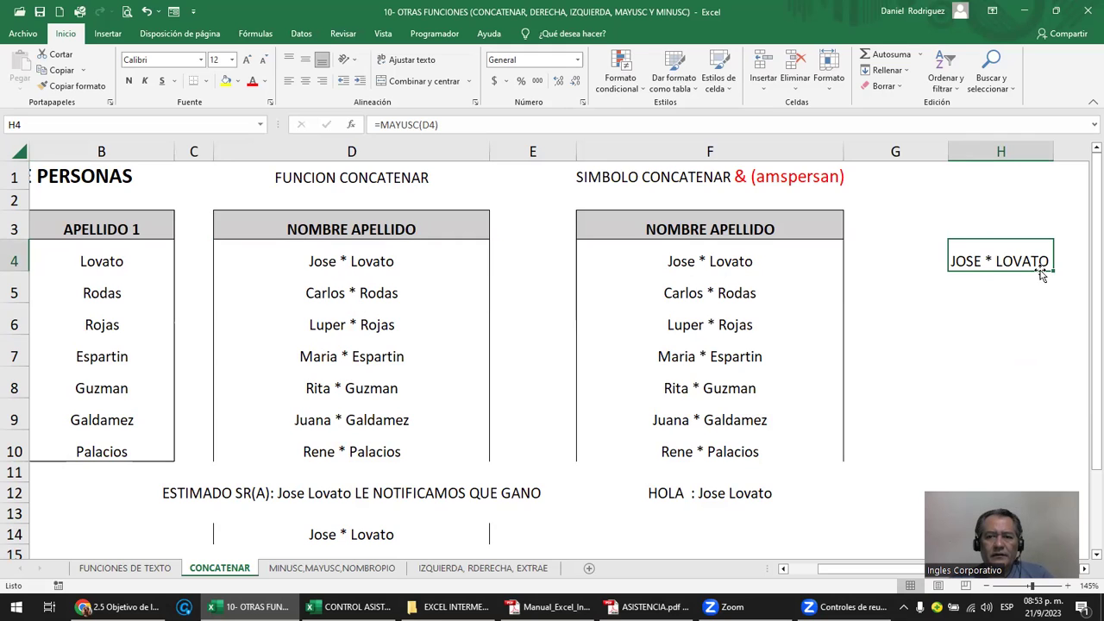
drag(1053, 271, 1040, 476)
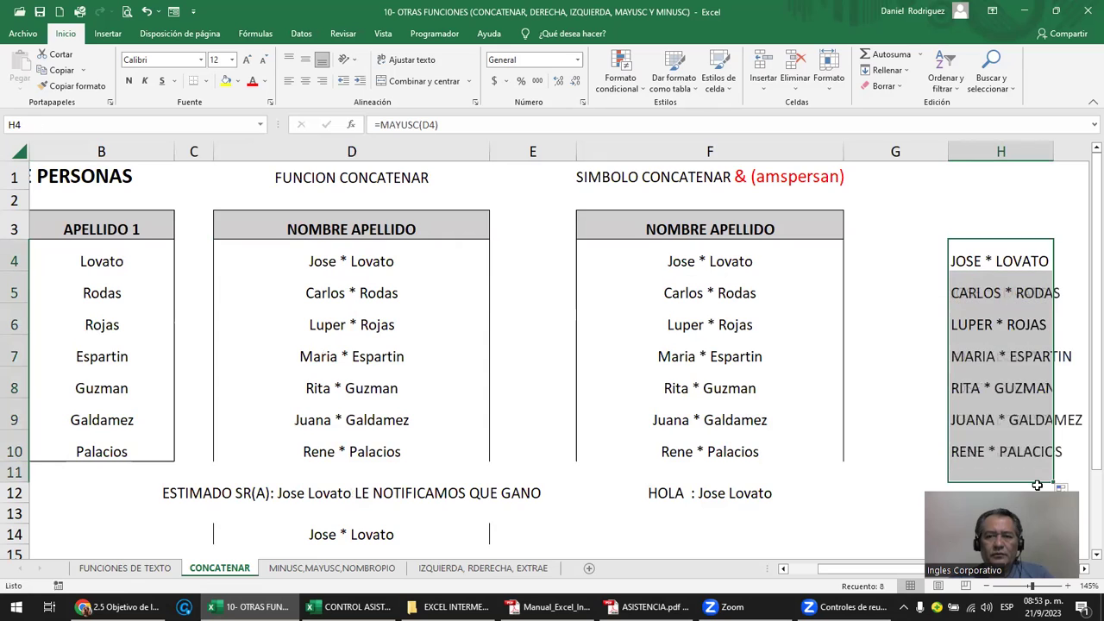
drag(948, 151, 903, 152)
click(992, 262)
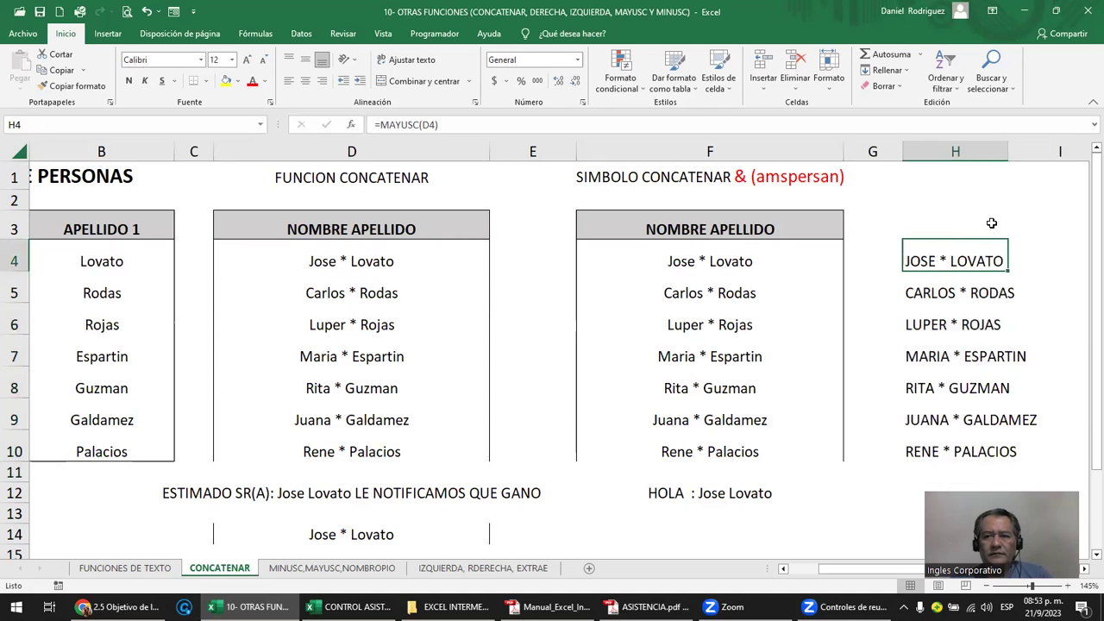
double_click(1008, 151)
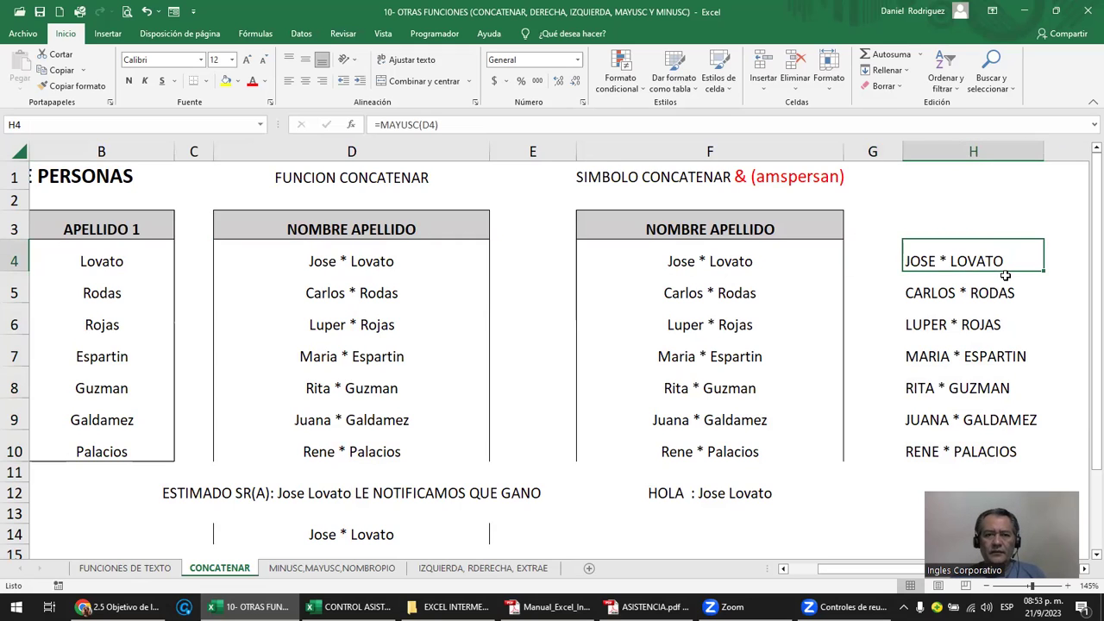
- Change the H4 formula from MAYUSC to =MINUSC(D4)
key(F2)
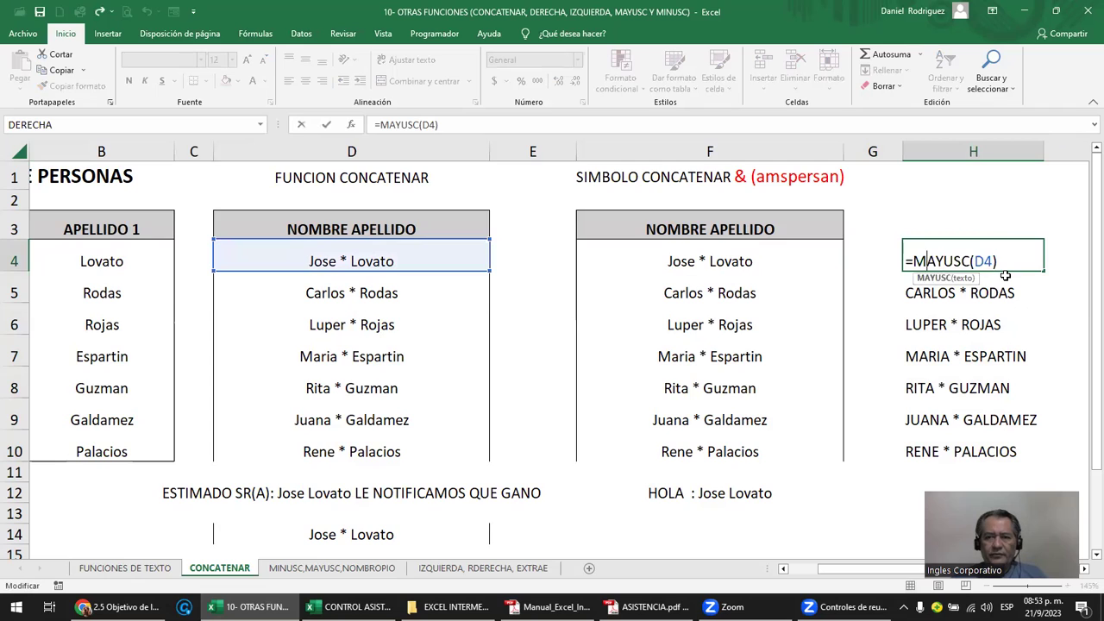
key(Delete)
key(Delete)
key(Delete)
key(Delete)
key(Delete)
key(Delete)
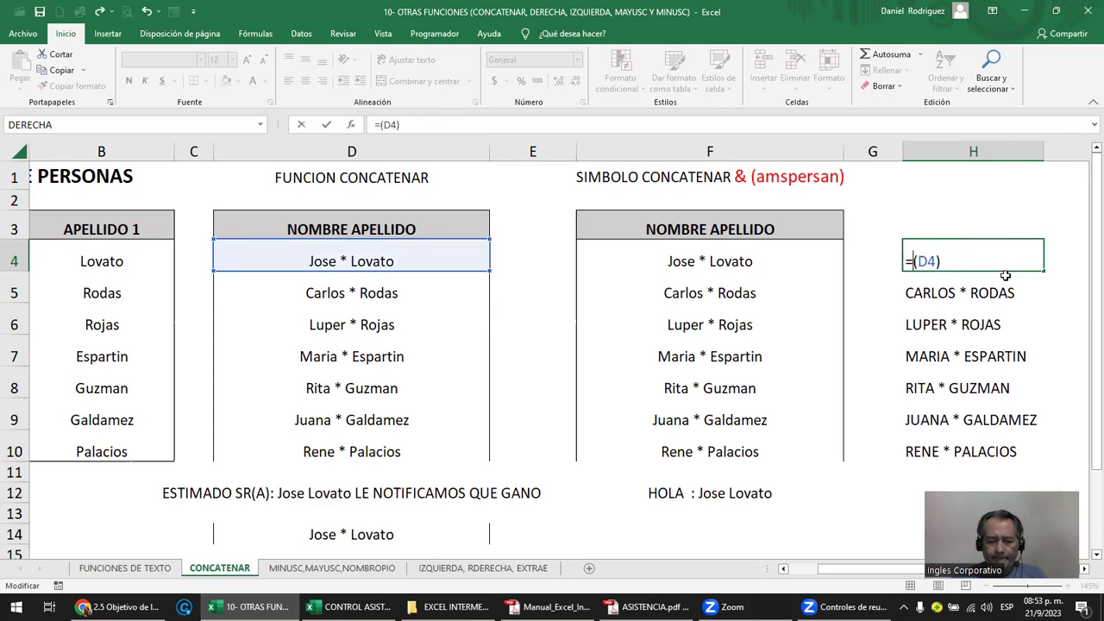
text(mo)
key(BackSpace)
text(i)
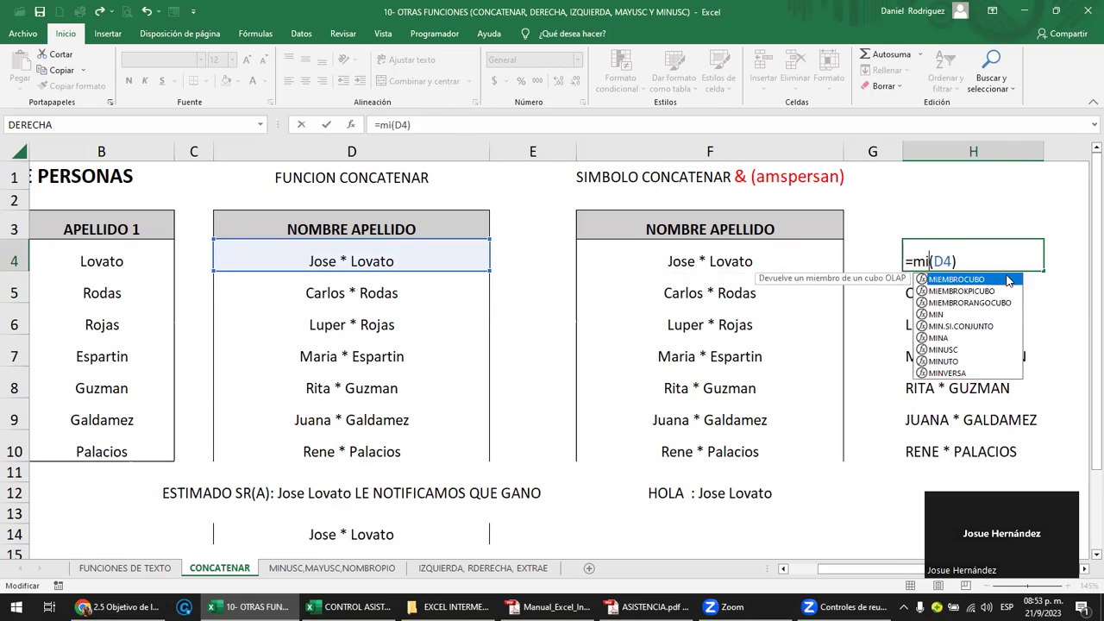
text(n)
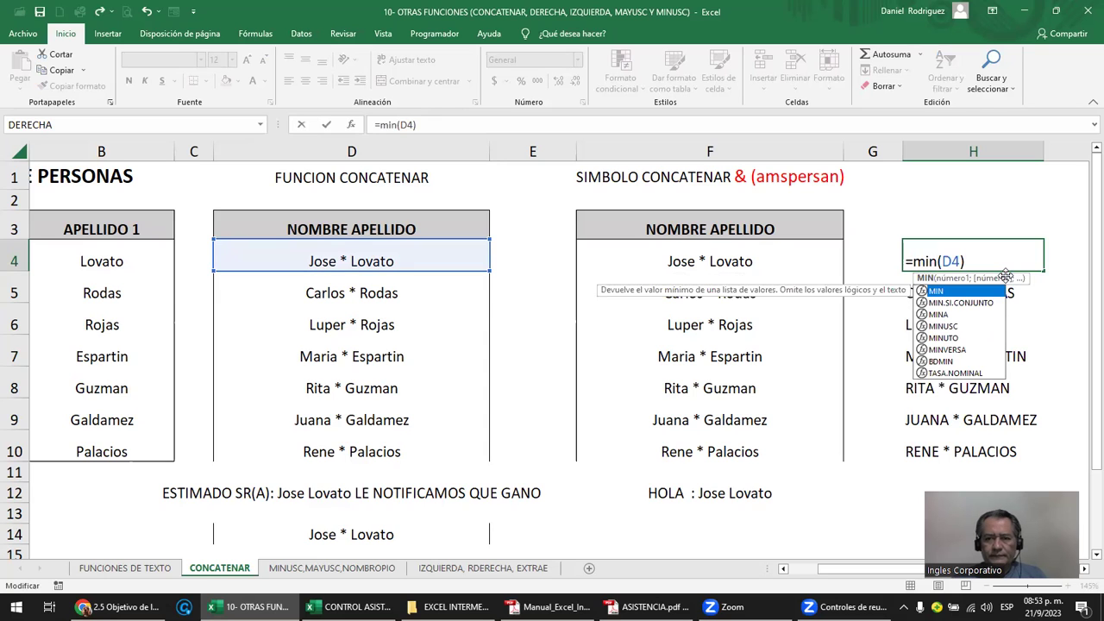
key(Down)
key(Down)
key(Down)
key(Tab)
key(Return)
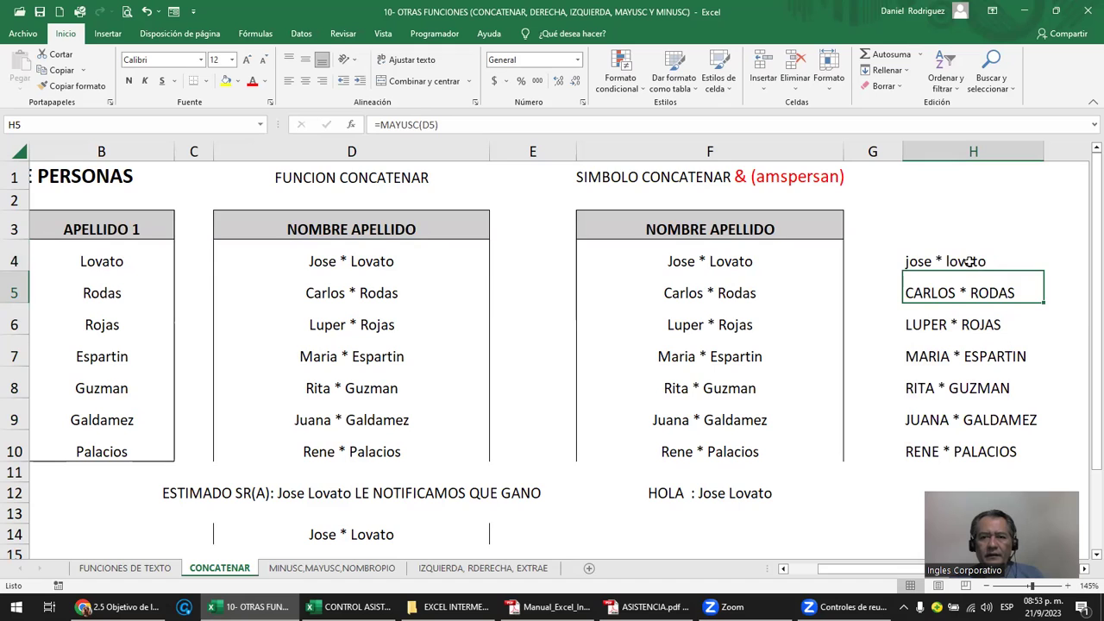
- Fill the lowercase formula down to H10 and return to the NOMBRE 1 header in A3
click(970, 262)
drag(1044, 270, 1035, 450)
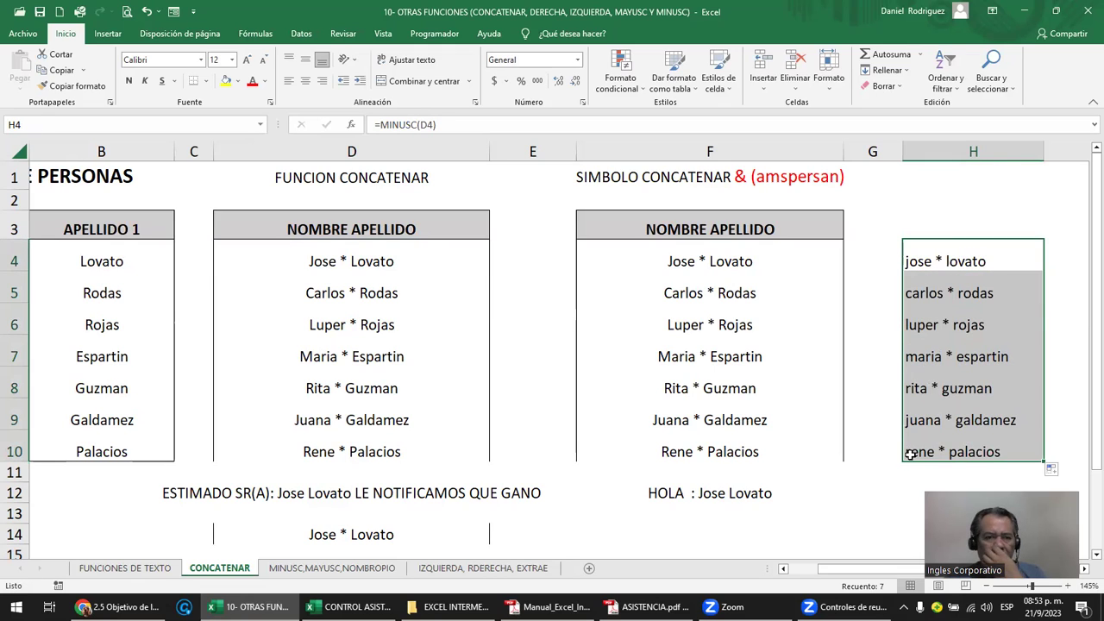
click(895, 214)
key(Left)
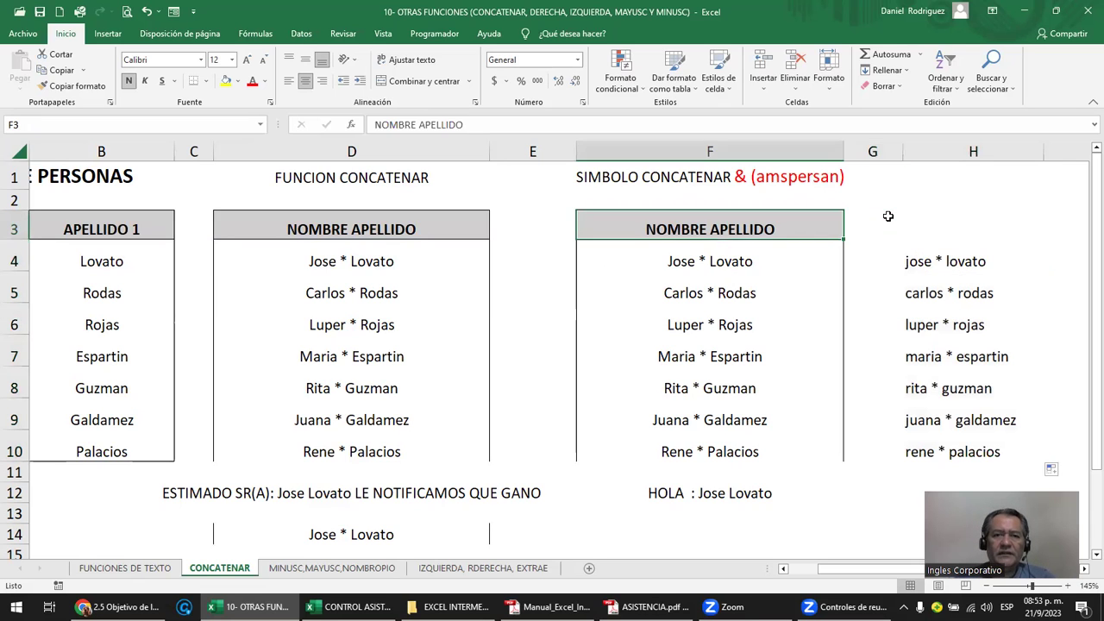
key(Left)
key(Left)
key(Left)
key(Left)
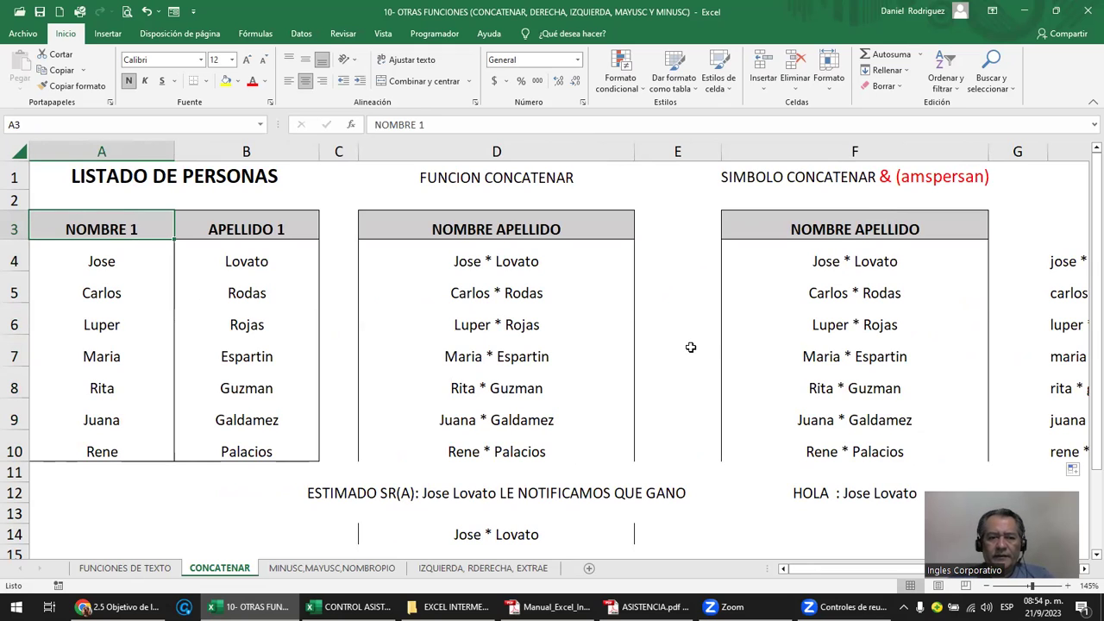
- On the FUNCIONES DE TEXTO sheet, check the CONCATENAR cell B3 without editing it
click(155, 568)
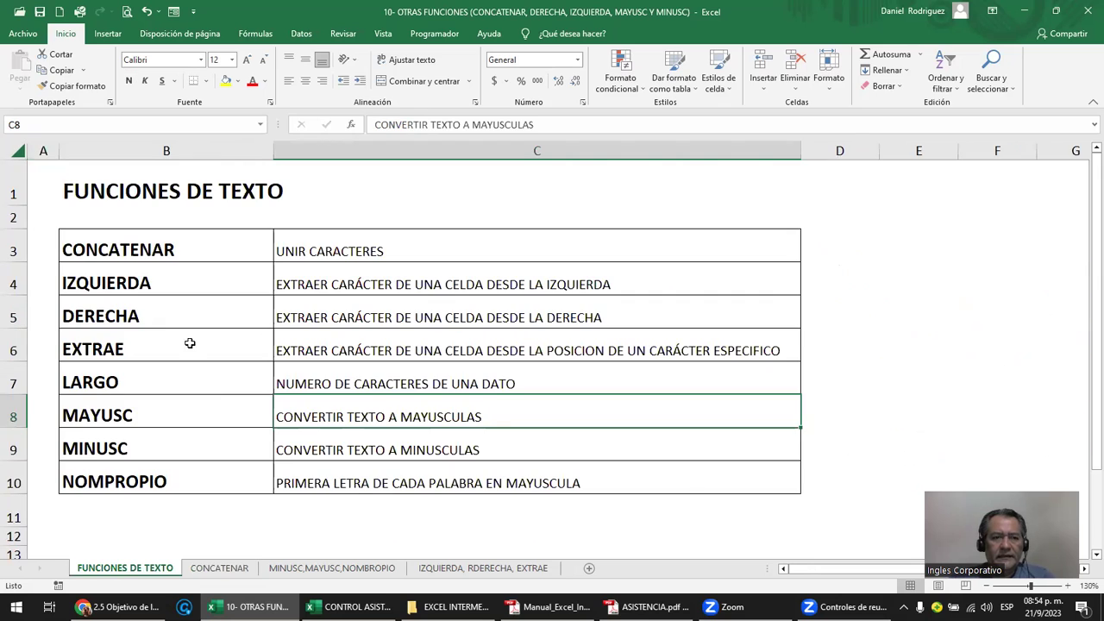
click(153, 252)
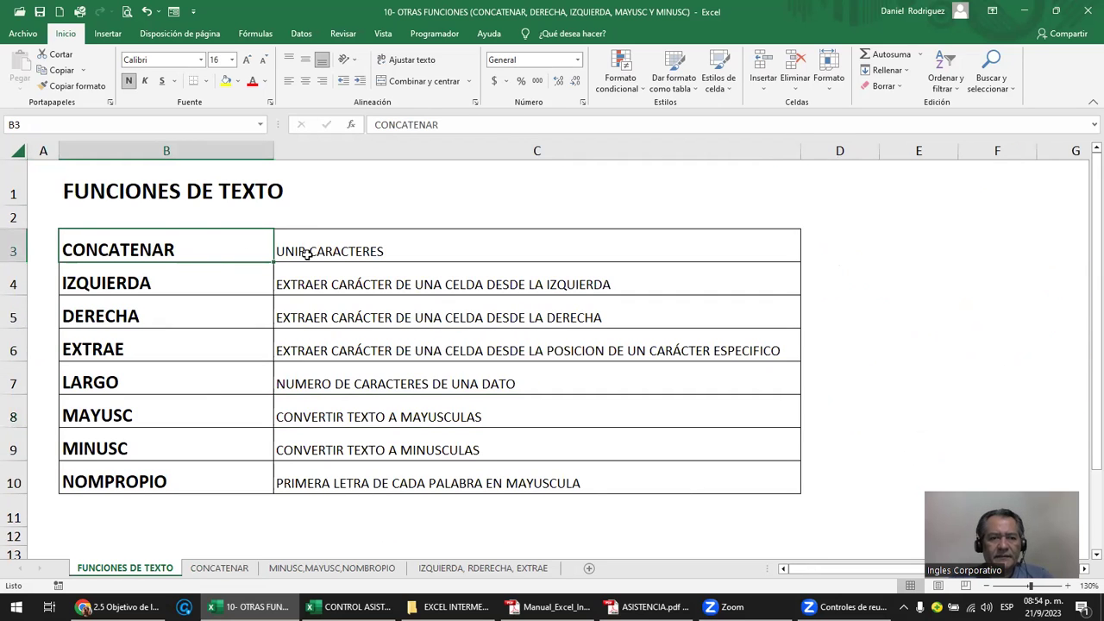
double_click(190, 248)
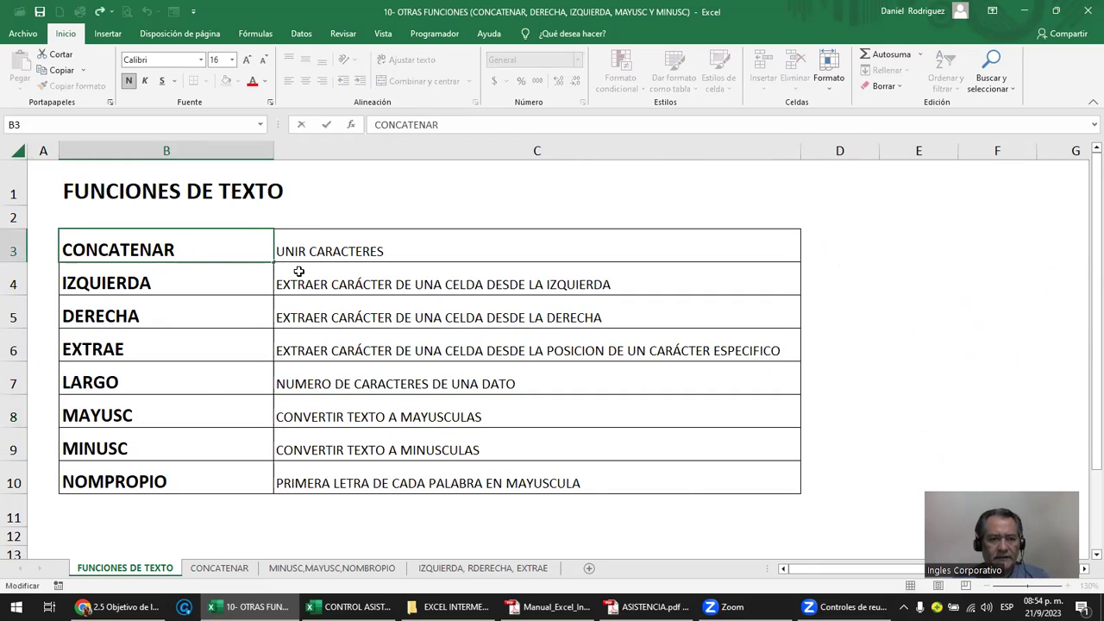
key(Escape)
- Insert a blank row 4 above IZQUIERDA and enter & in B4
click(13, 284)
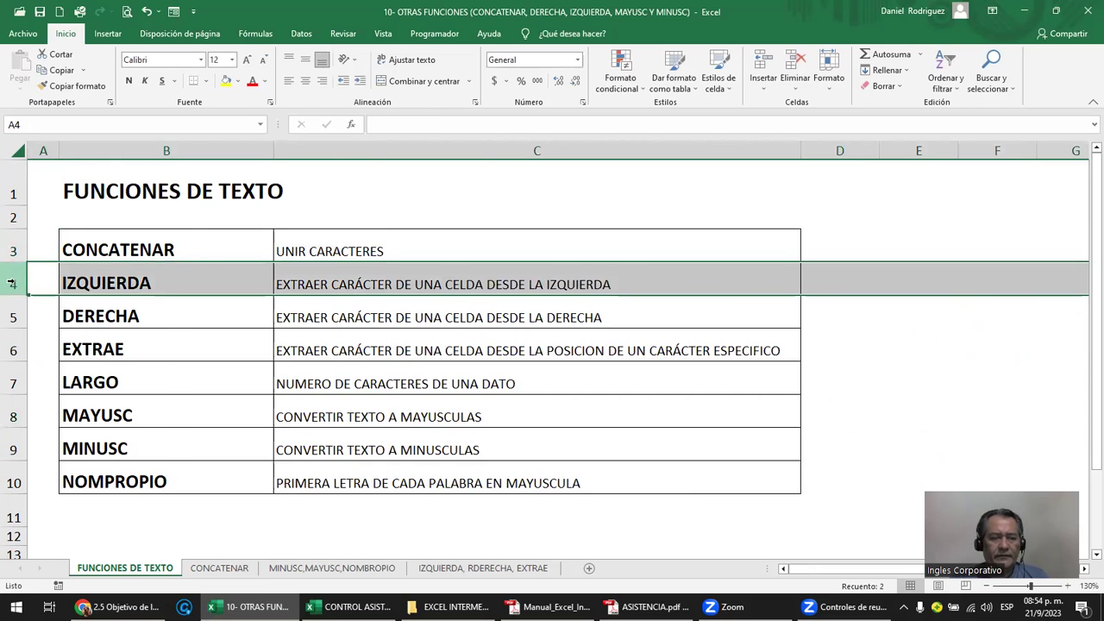
right_click(13, 283)
click(110, 408)
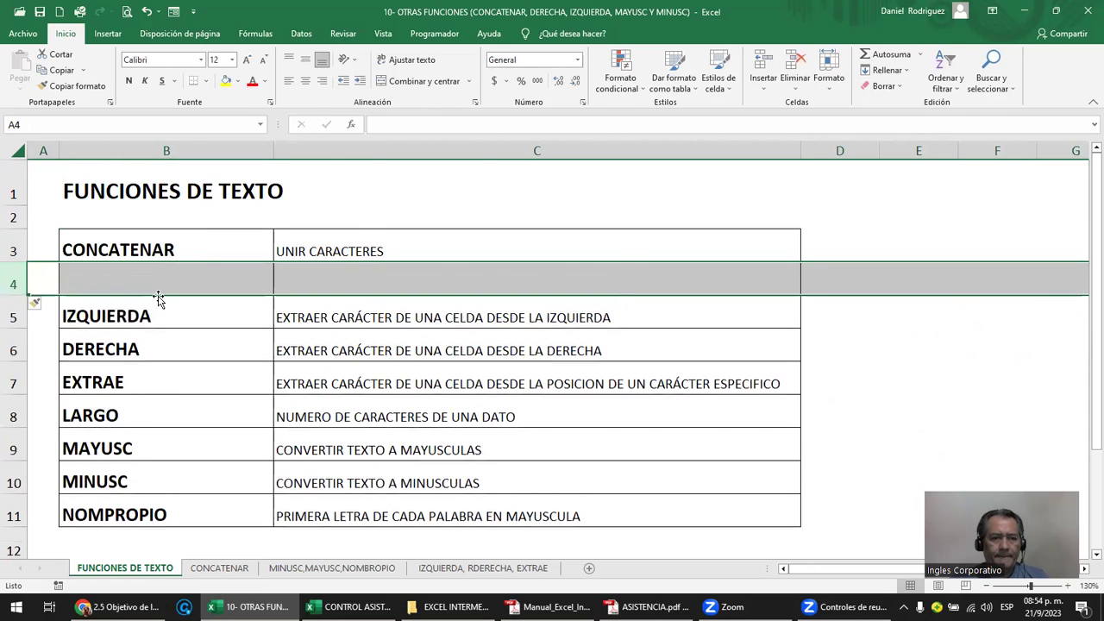
text(&)
key(Return)
- Copy the UNIR CARACTERES description from C3 into C4
key(Up)
key(Right)
key(Up)
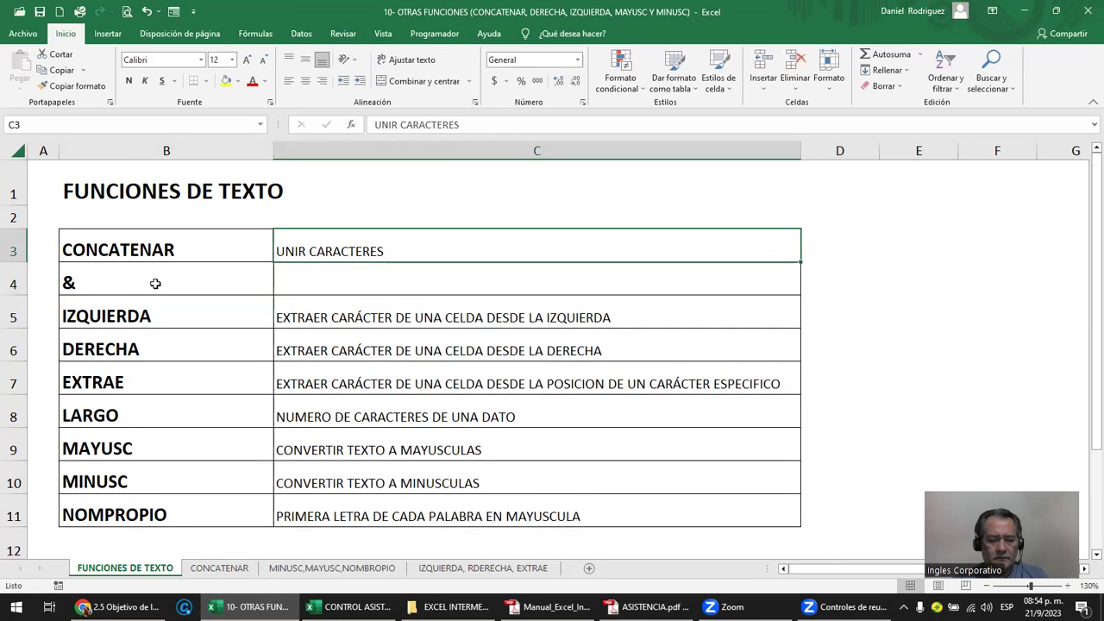
key(ctrl+c)
key(Down)
key(Return)
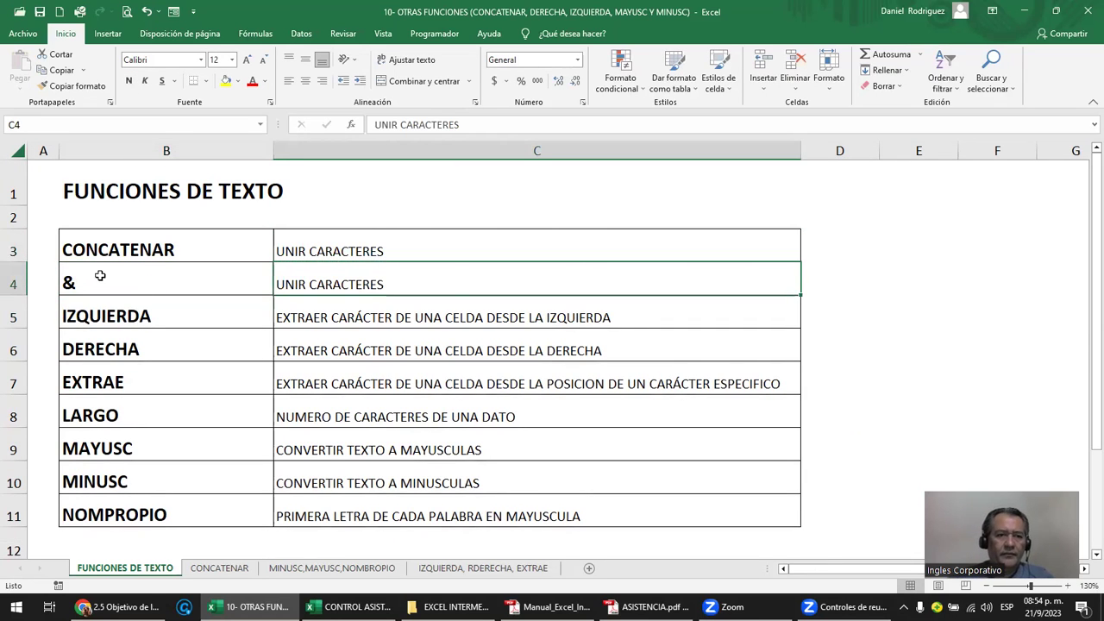
- Review the function names from CONCATENAR down to NOMPROPIO in B3:B11
click(99, 276)
click(109, 250)
click(114, 287)
click(128, 316)
click(145, 347)
click(144, 380)
click(140, 413)
click(144, 449)
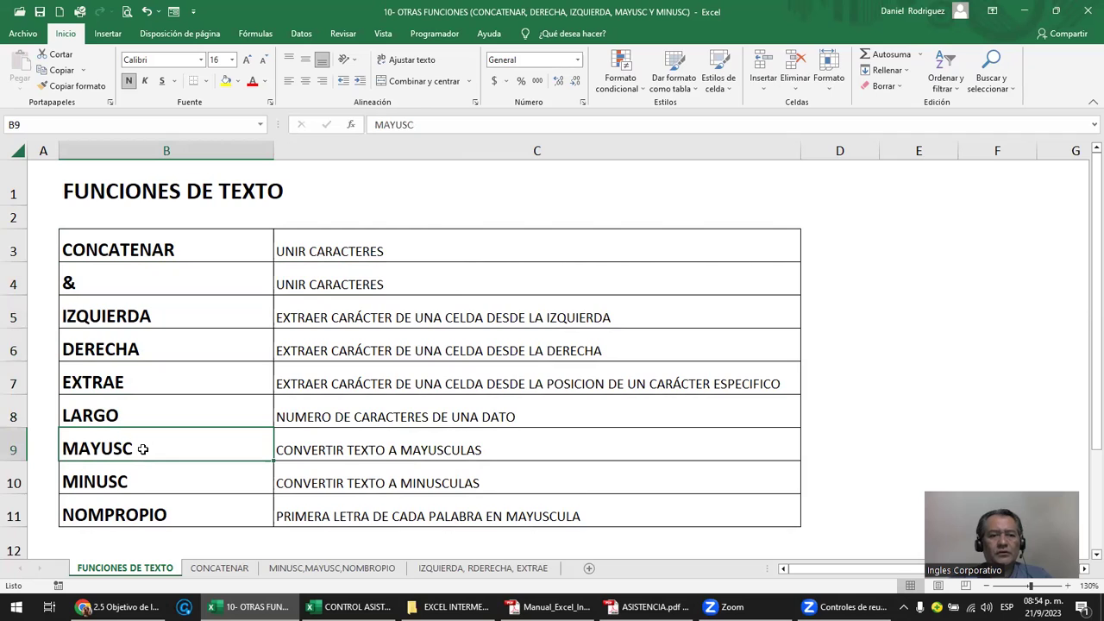
click(145, 477)
click(185, 512)
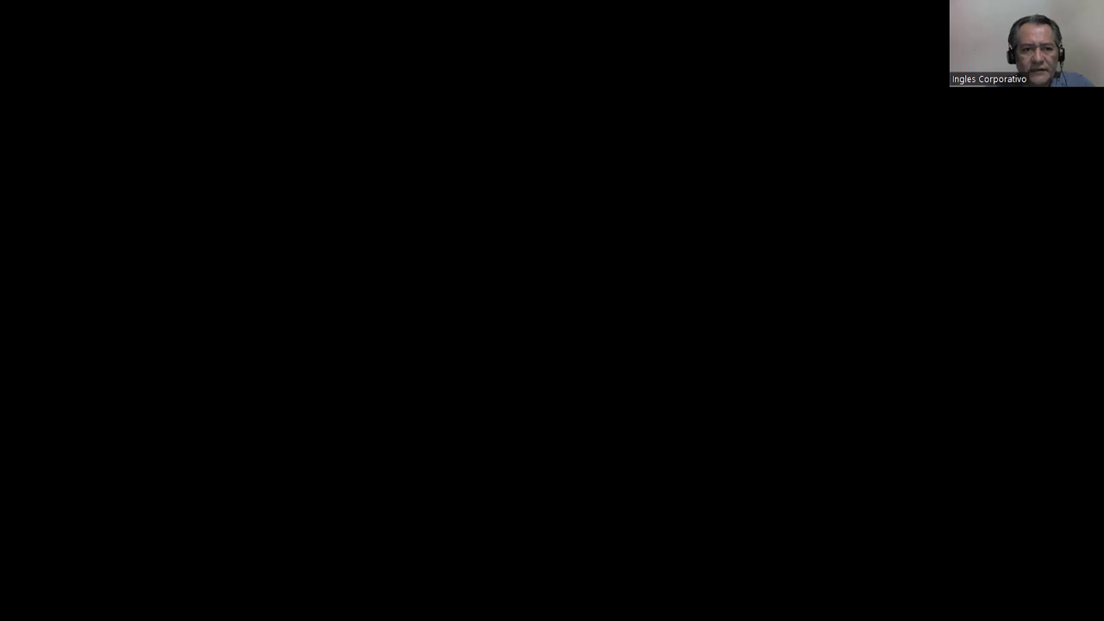
- Scroll down the Laboratorio 5 quiz page in Chrome
scroll(326, 281, down, 2)
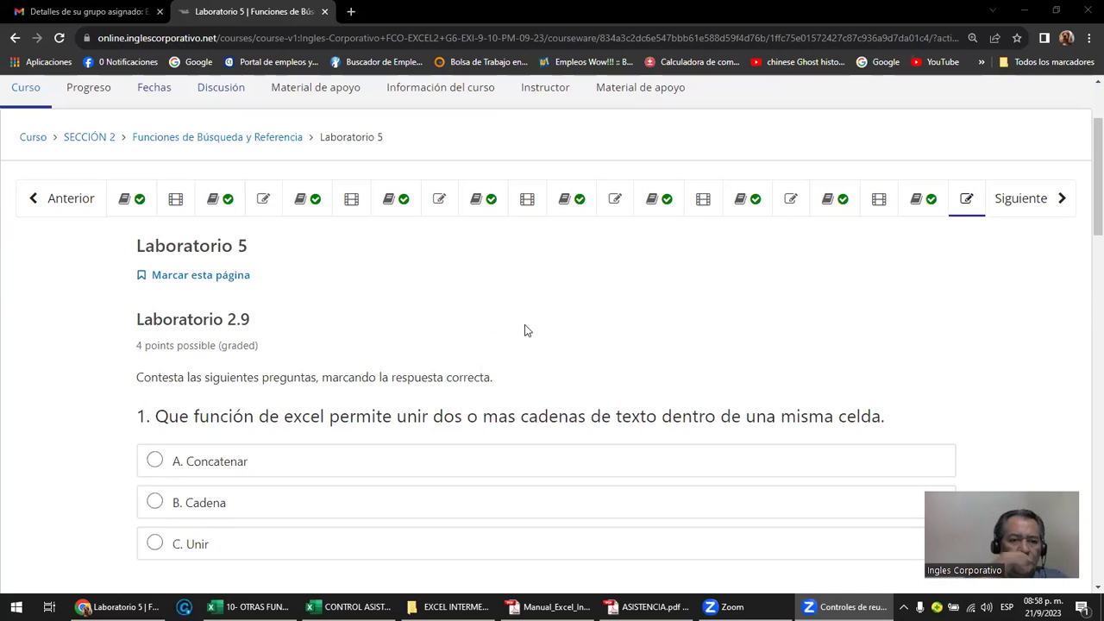
scroll(528, 337, down, 2)
scroll(533, 345, down, 4)
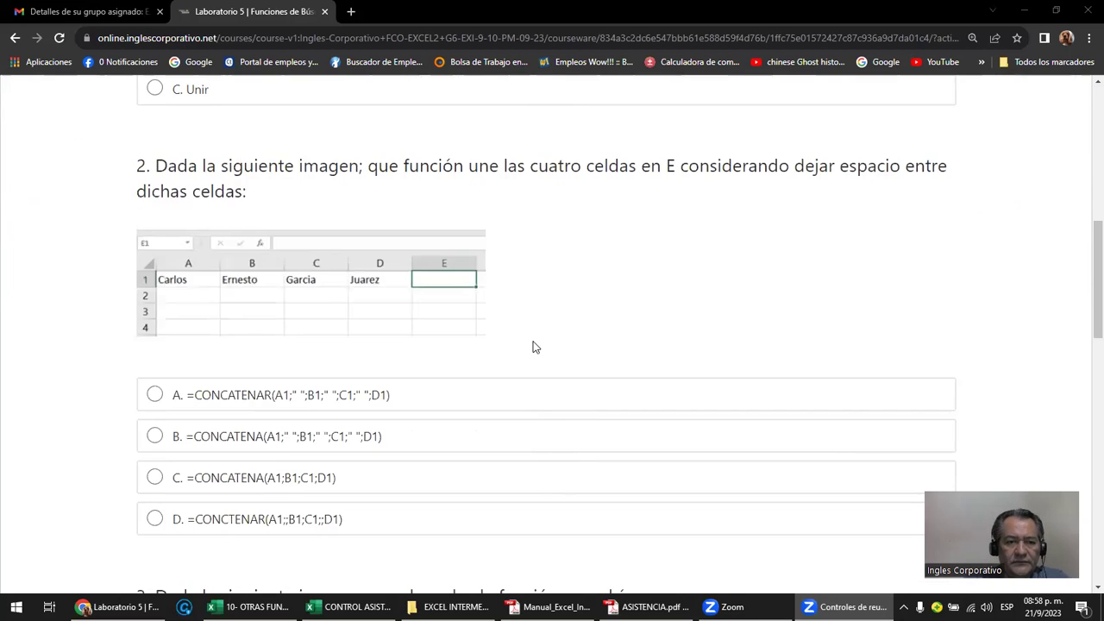
scroll(533, 345, down, 5)
scroll(533, 346, down, 2)
scroll(533, 346, down, 3)
scroll(533, 347, down, 2)
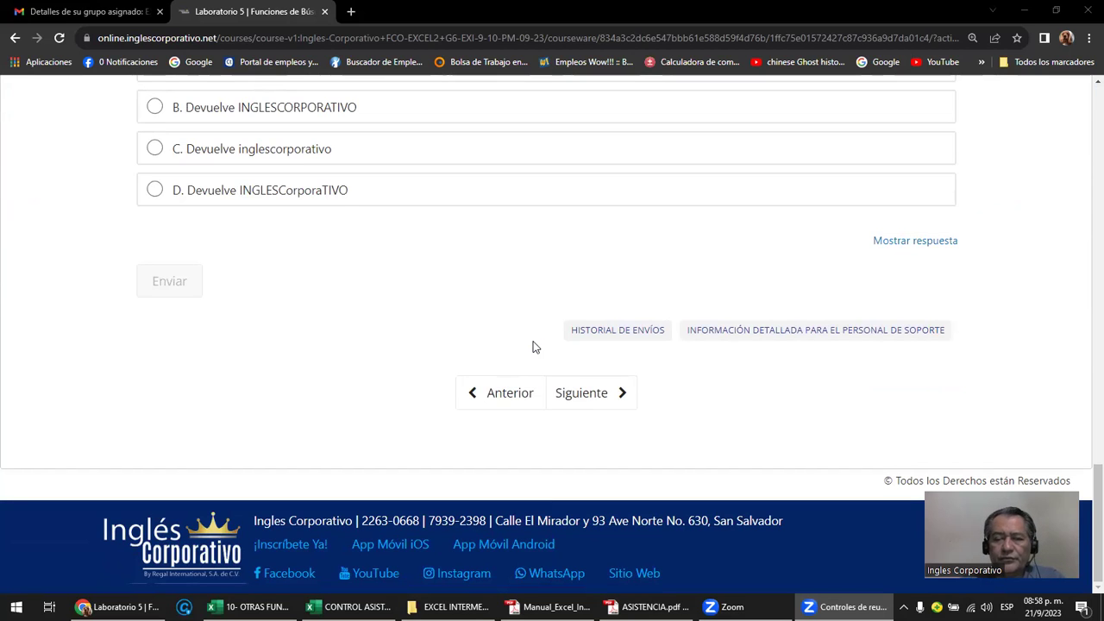
scroll(533, 347, up, 2)
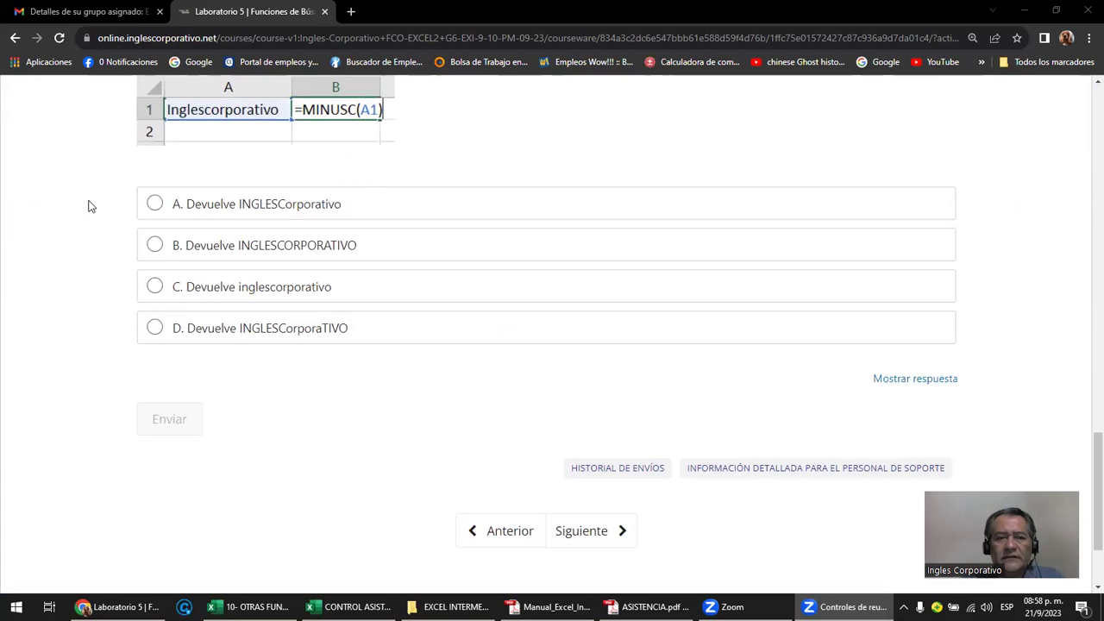
scroll(88, 179, up, 9)
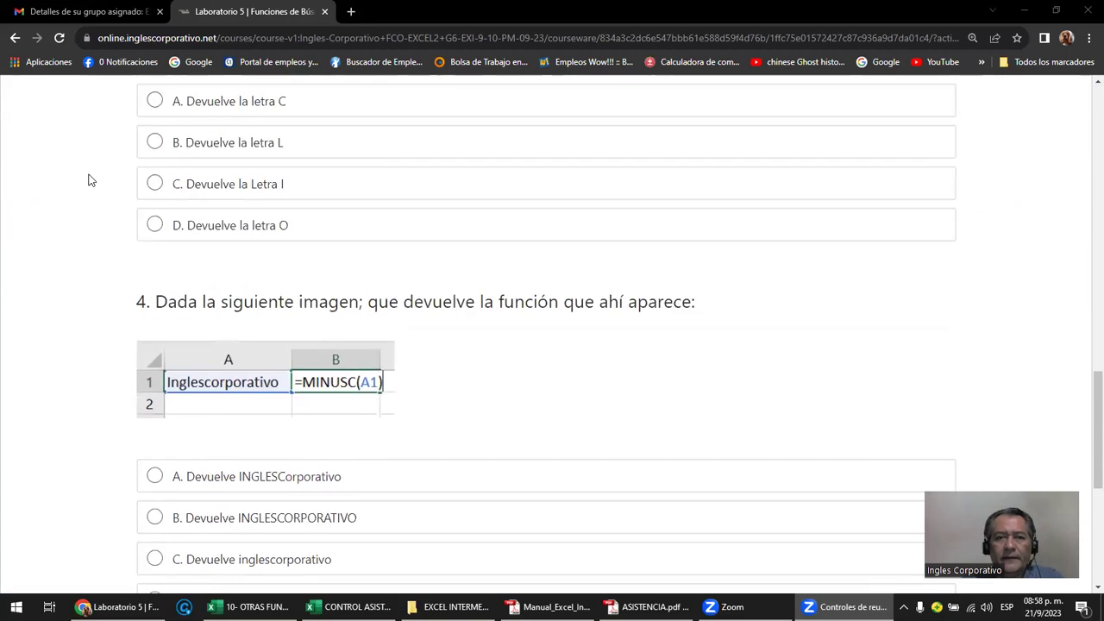
scroll(88, 180, up, 2)
scroll(88, 180, up, 3)
scroll(88, 180, up, 3)
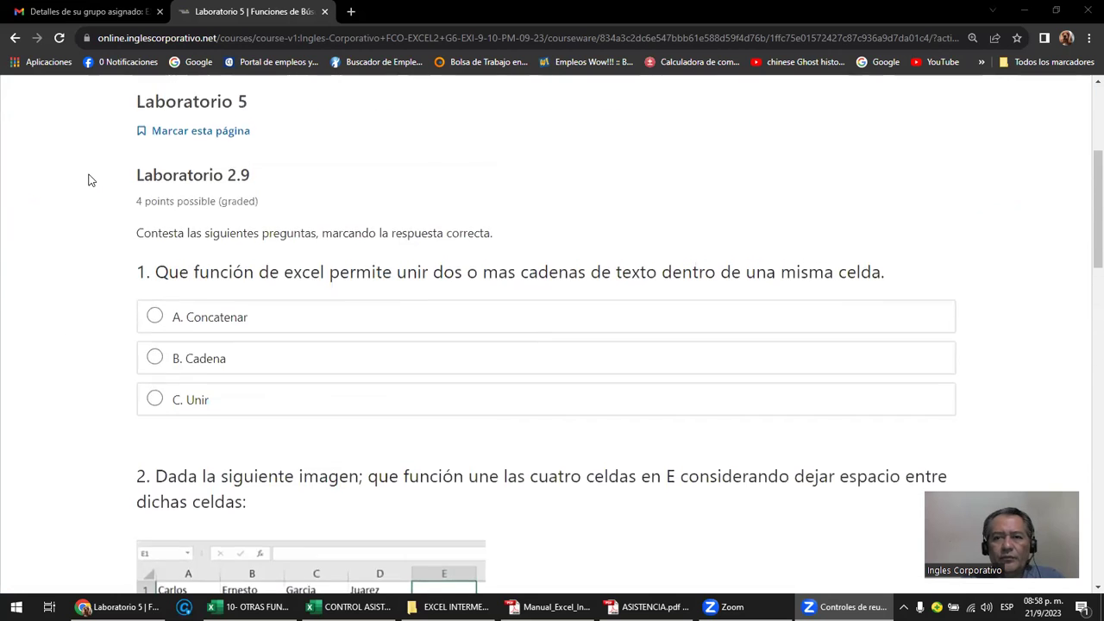
scroll(90, 175, up, 4)
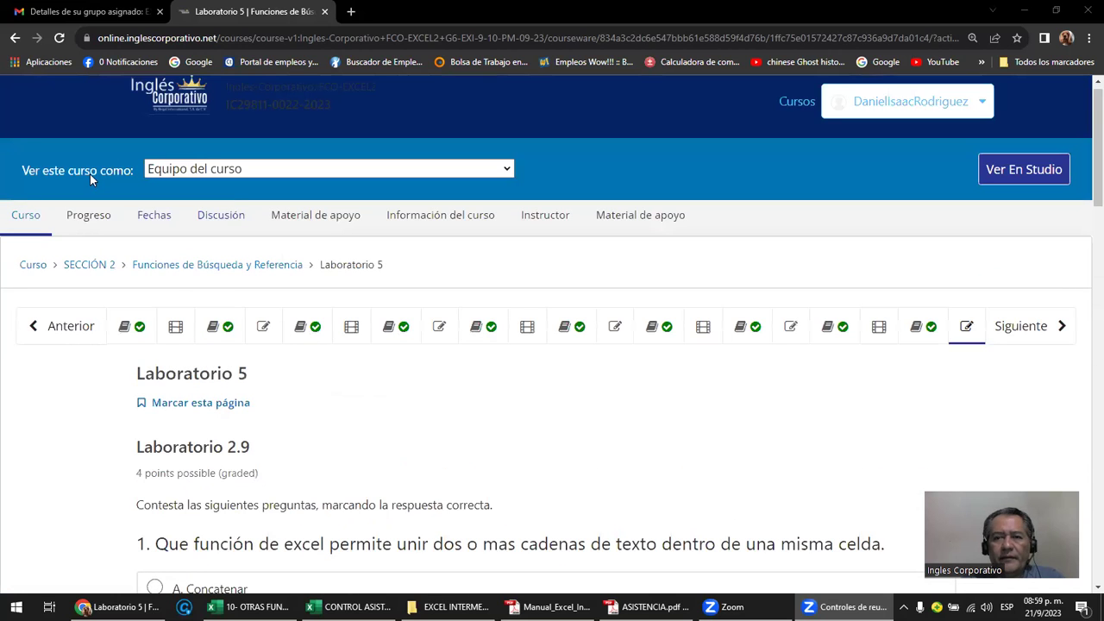
click(1029, 335)
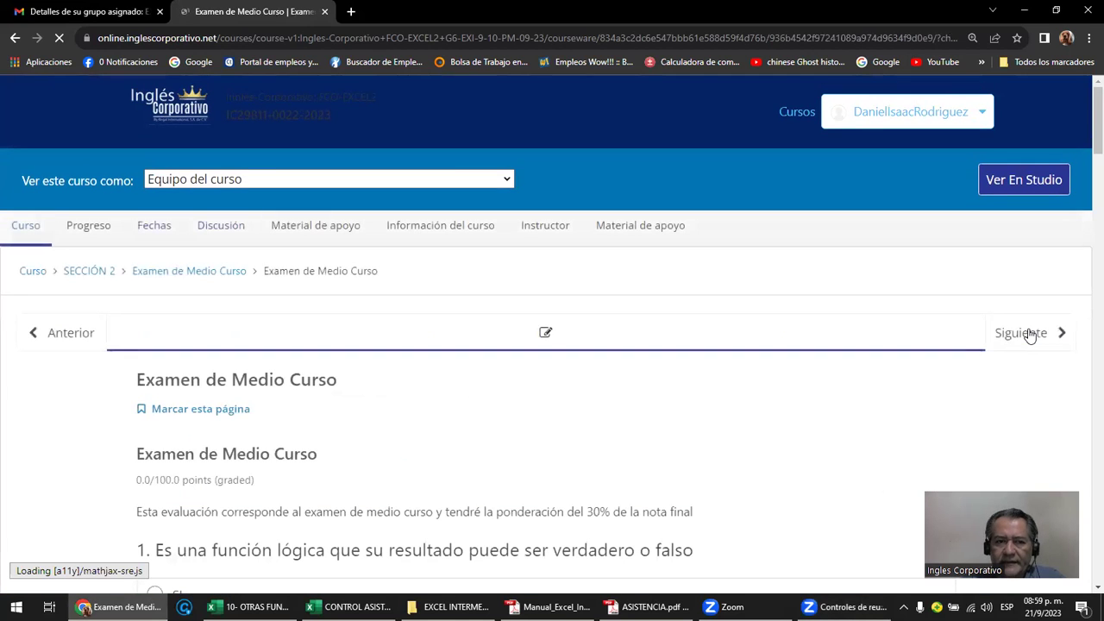
- Read the Examen de Medio Curso description, highlighting its sentence
scroll(674, 457, down, 3)
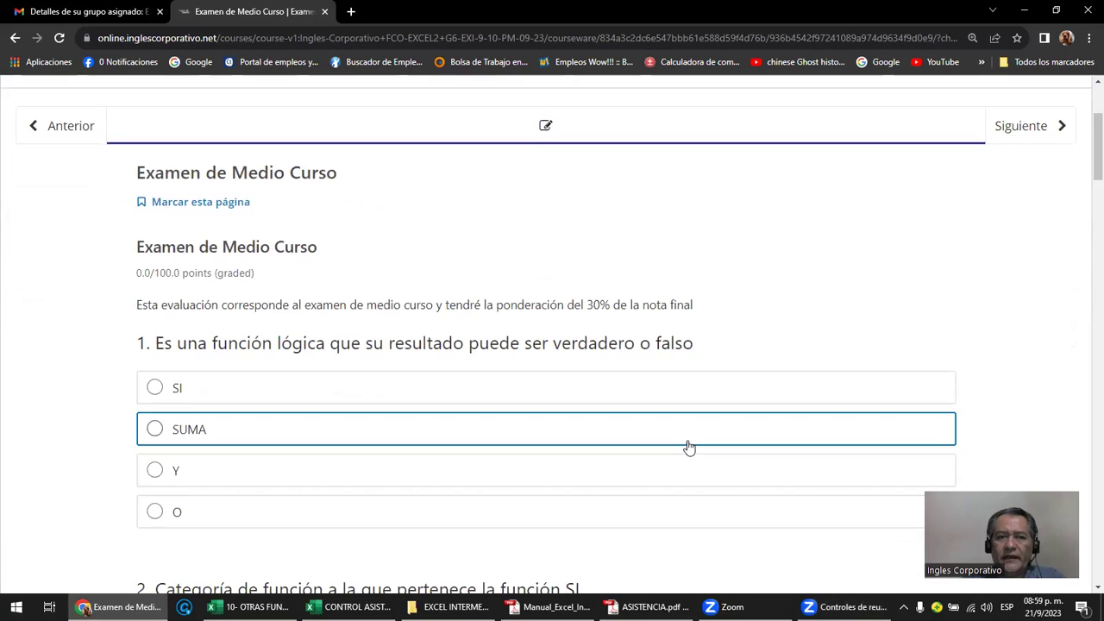
drag(137, 310, 704, 289)
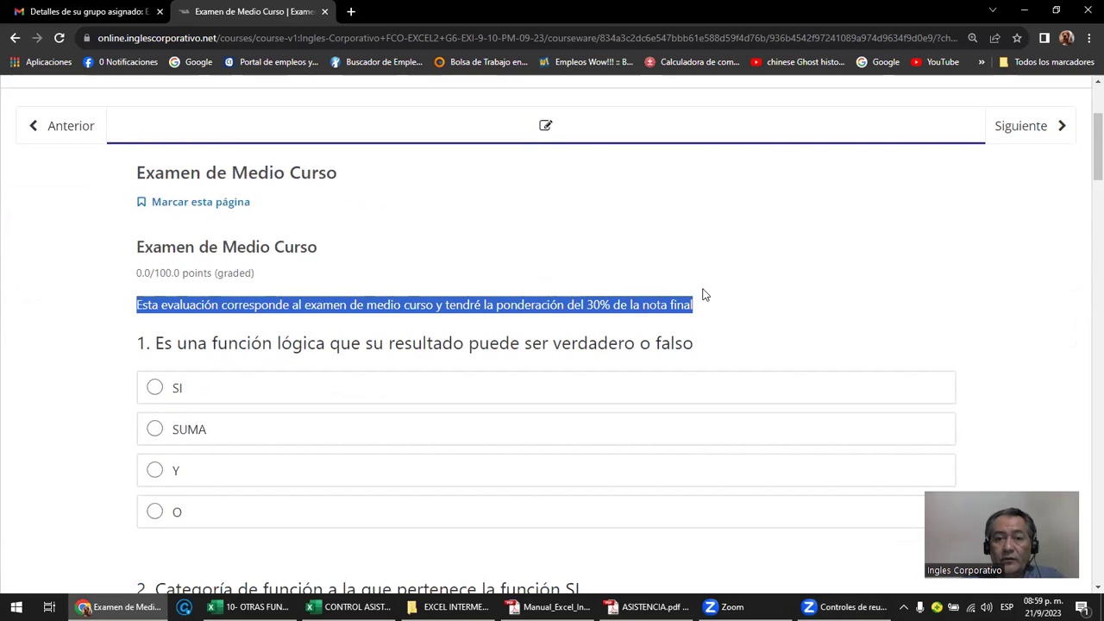
click(558, 266)
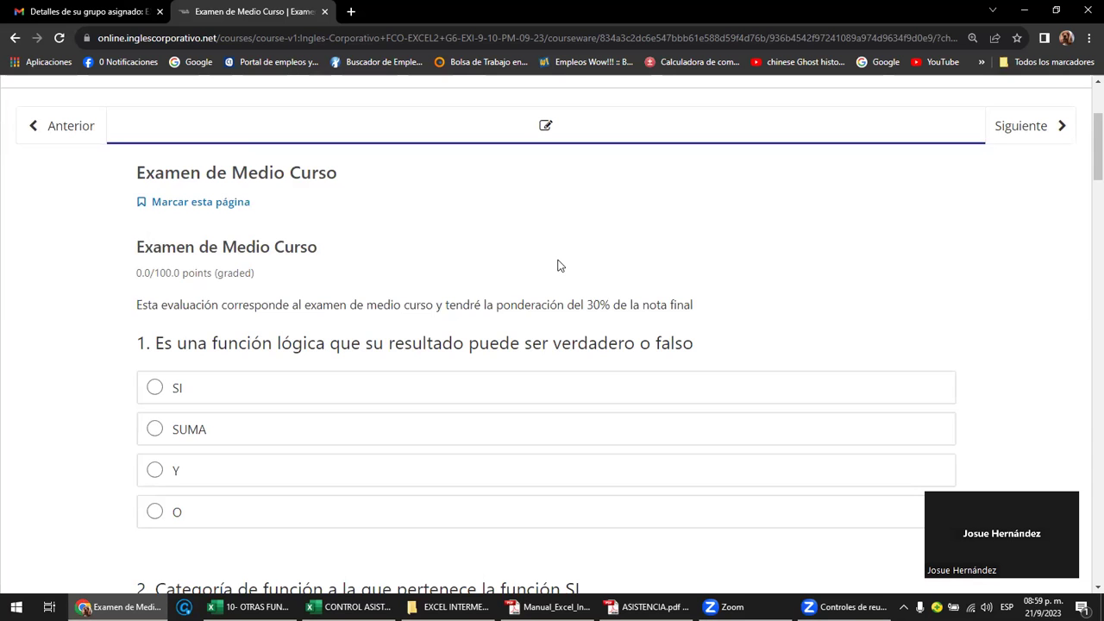
- Scroll through exam questions 1 to 14
scroll(353, 355, down, 5)
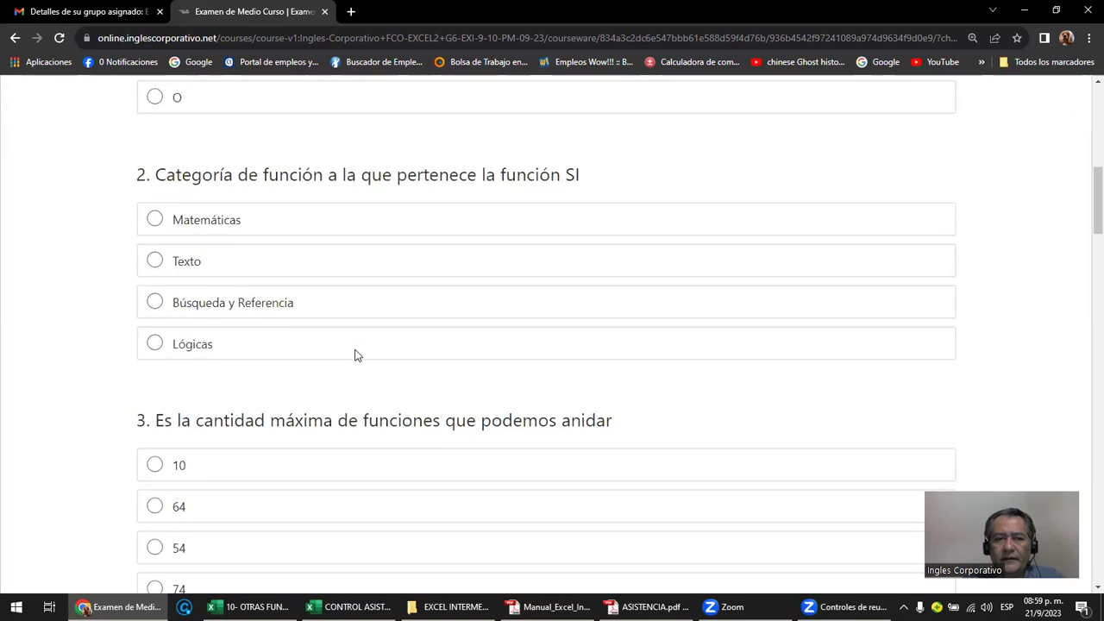
scroll(353, 356, down, 3)
scroll(354, 356, down, 2)
scroll(354, 356, down, 2)
scroll(354, 355, down, 2)
scroll(353, 355, down, 1)
scroll(354, 355, down, 1)
scroll(353, 355, down, 2)
scroll(354, 355, down, 1)
scroll(355, 356, down, 2)
scroll(356, 355, down, 1)
scroll(355, 355, down, 2)
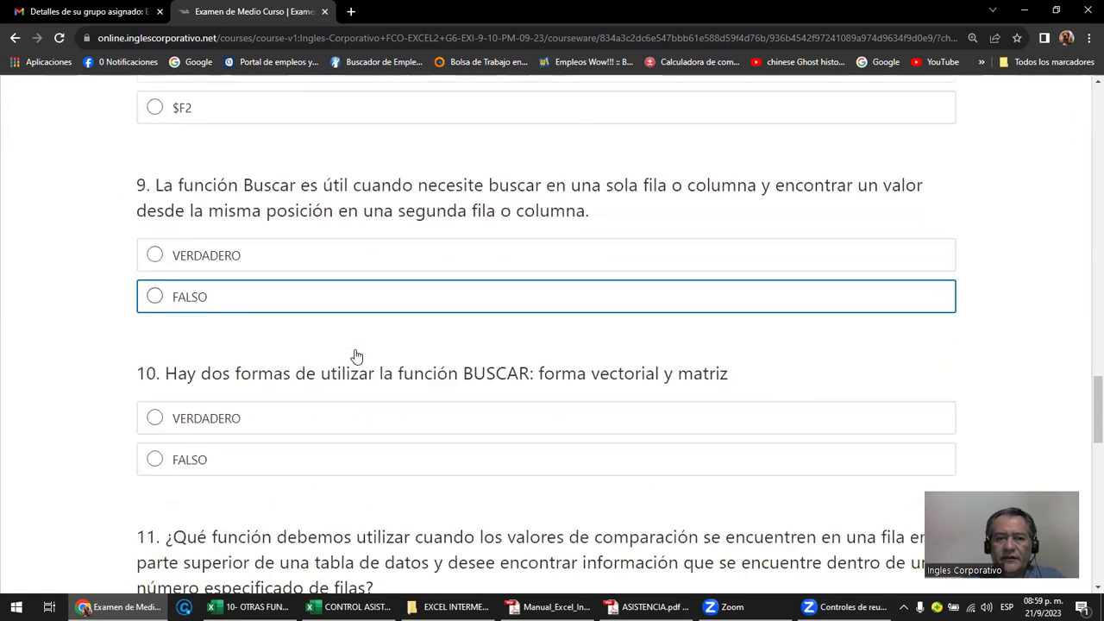
scroll(356, 355, down, 3)
scroll(356, 355, down, 1)
scroll(356, 355, down, 2)
scroll(356, 356, down, 1)
scroll(356, 356, down, 2)
scroll(357, 355, down, 2)
scroll(356, 356, down, 1)
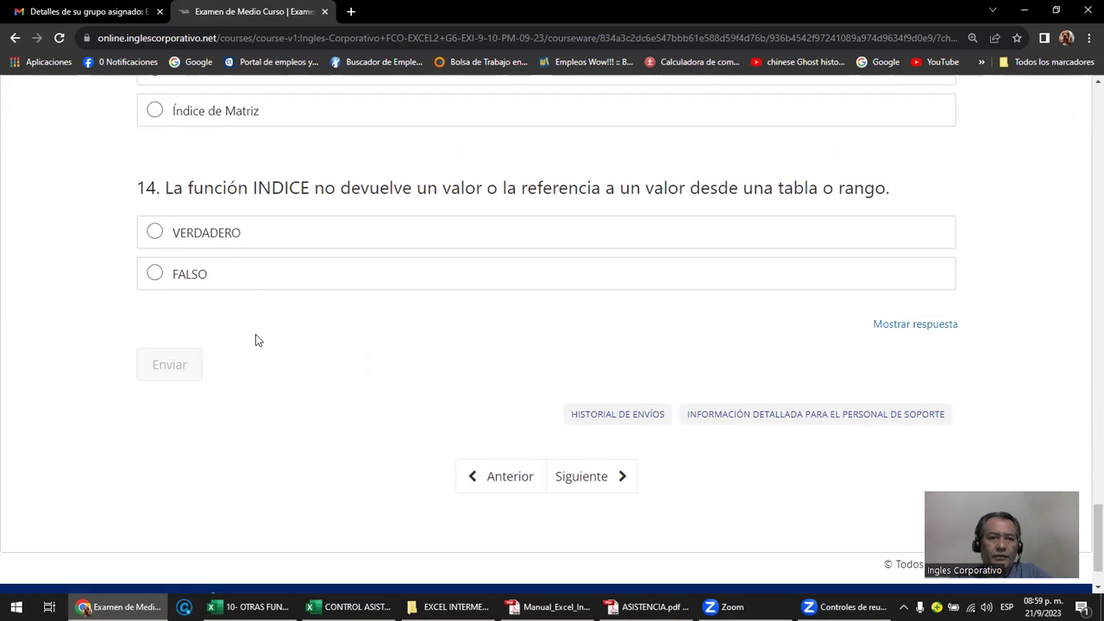
- Scroll back up to question 9 on BUSCAR
scroll(307, 349, up, 2)
scroll(307, 349, up, 2)
scroll(307, 350, up, 3)
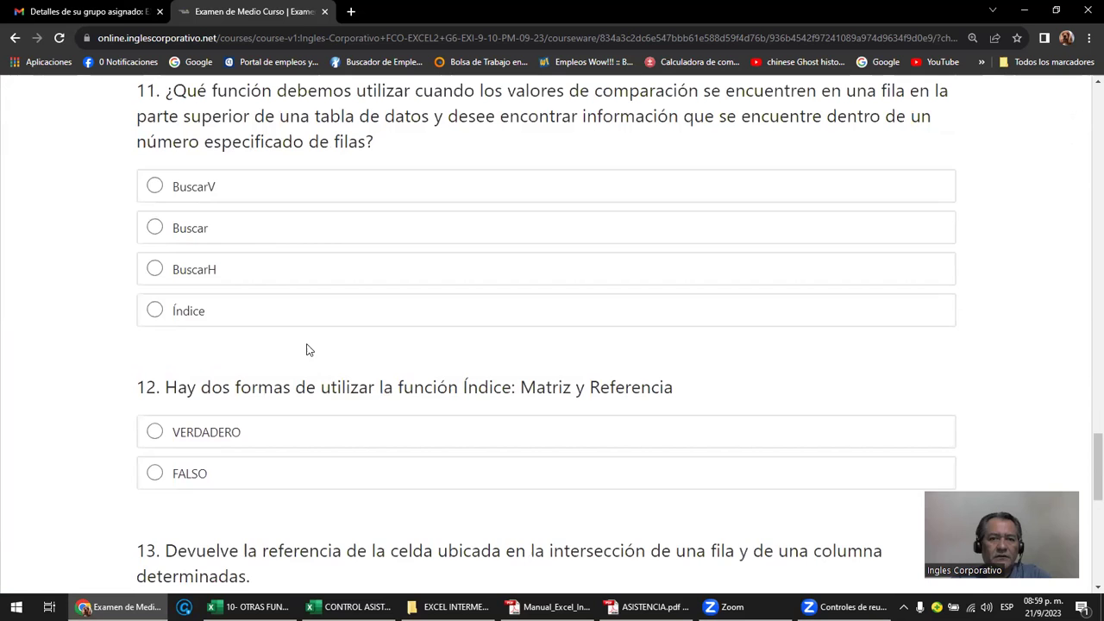
scroll(308, 349, up, 5)
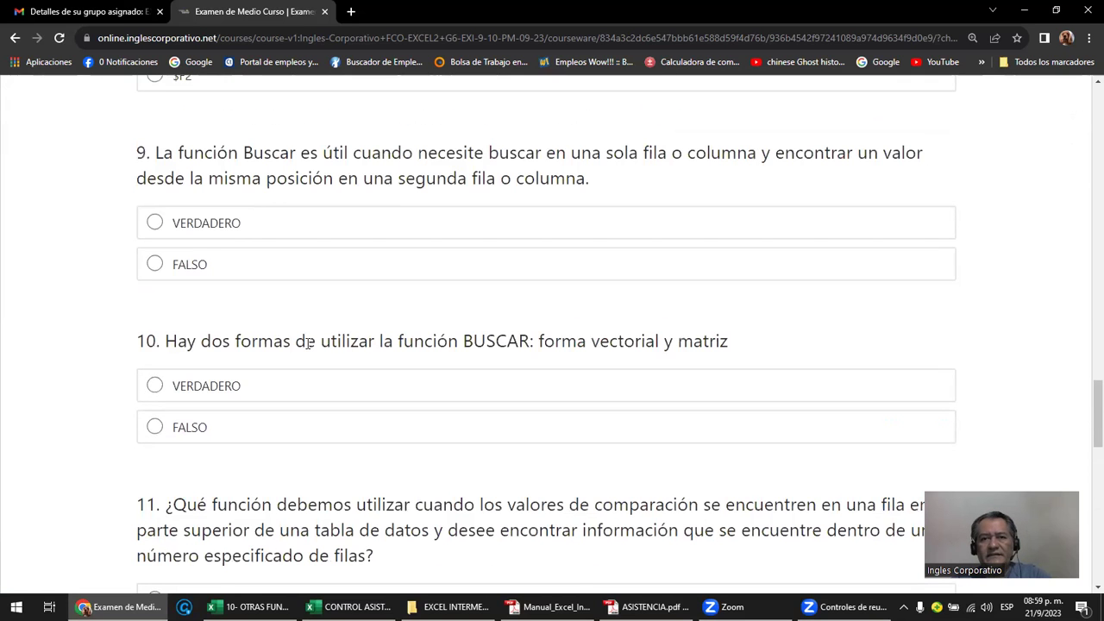